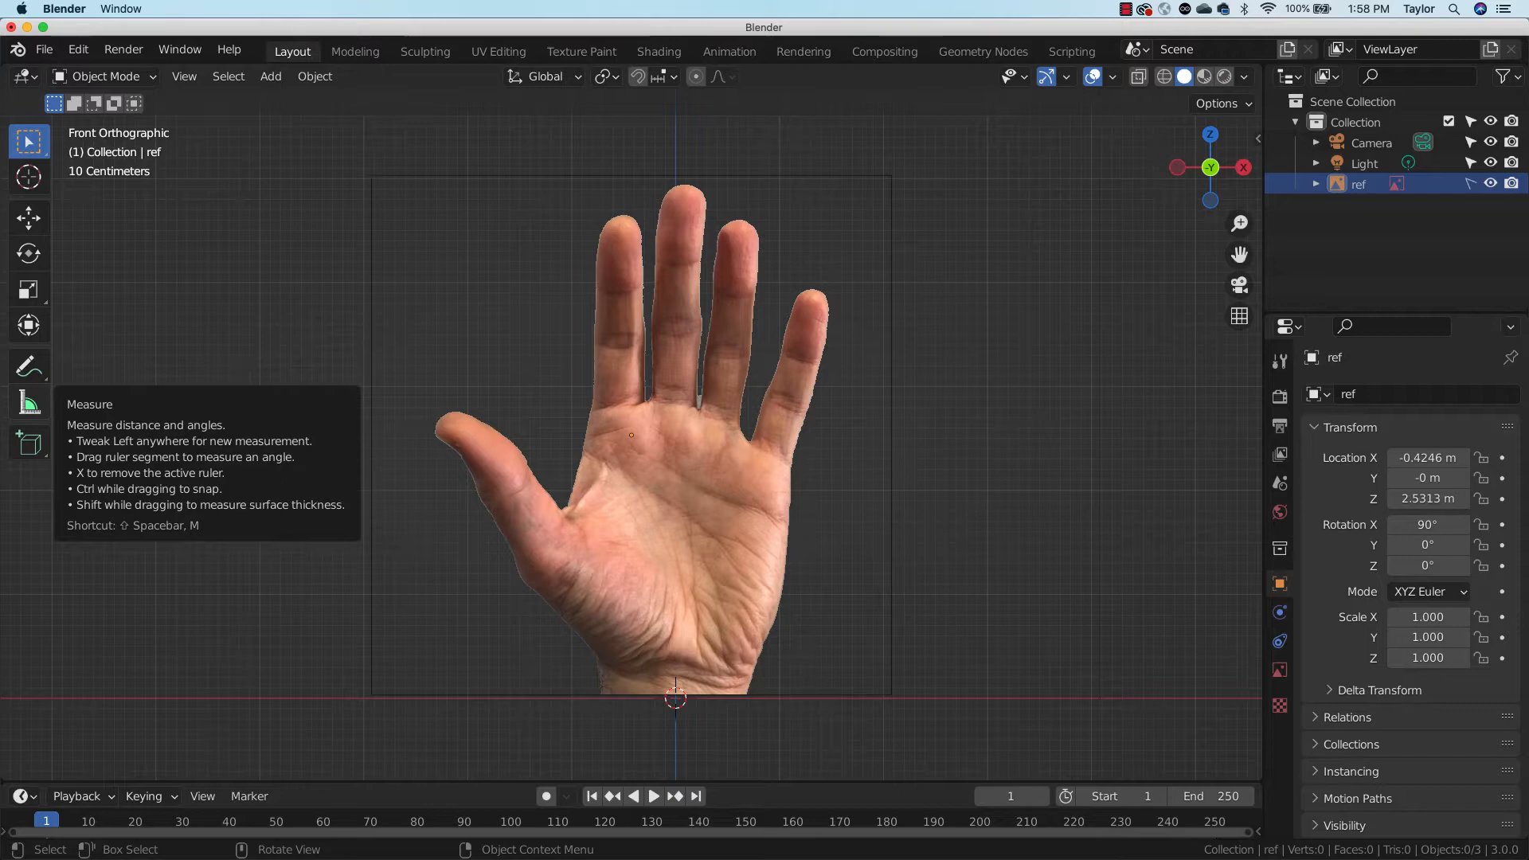
{"action": "key", "text": "super+Tab"}
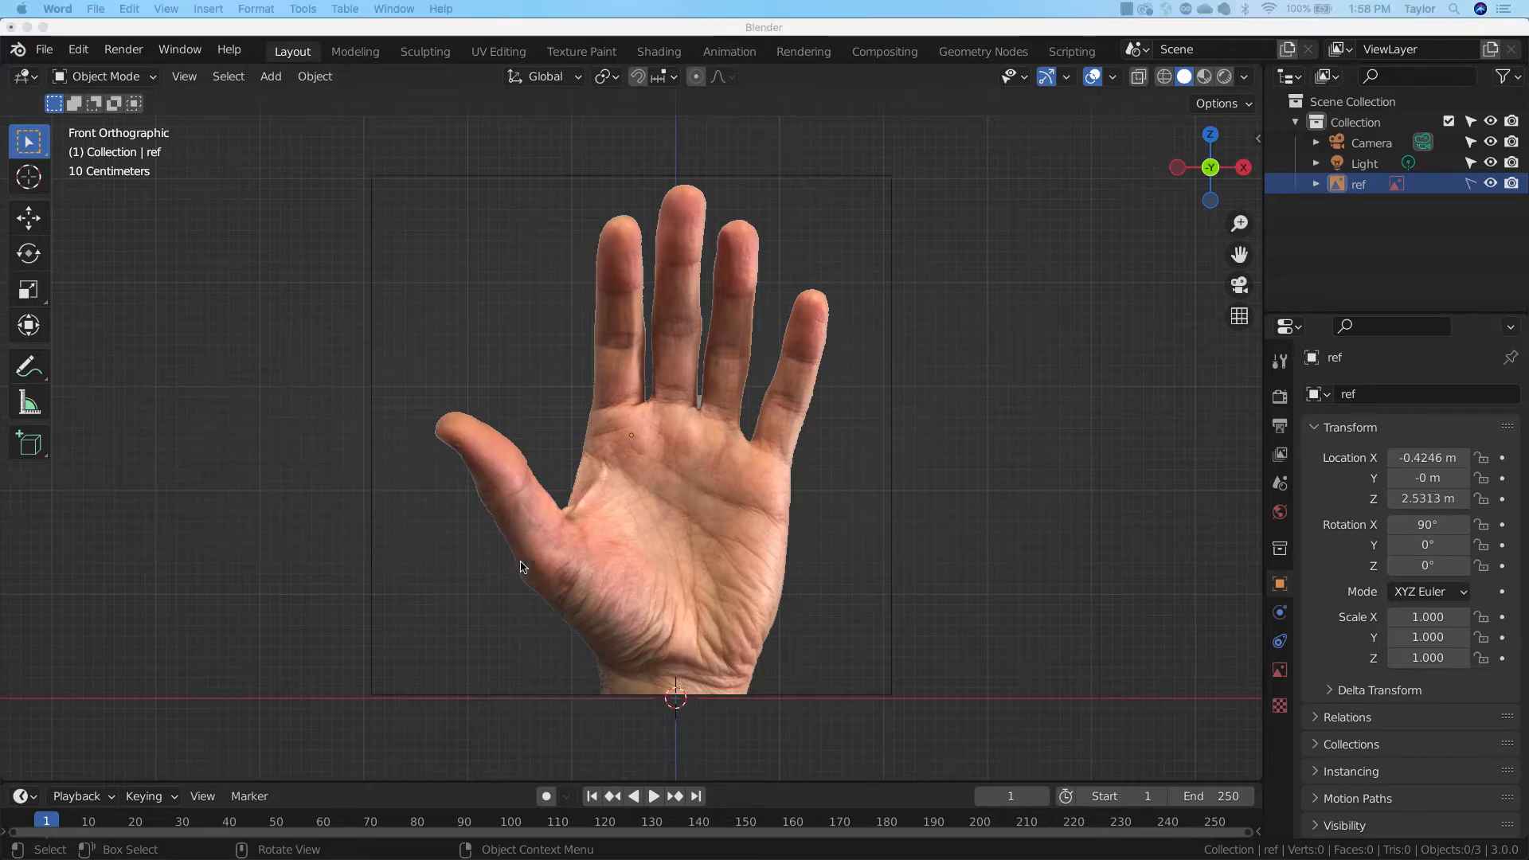
{"action": "key", "text": "super+Tab"}
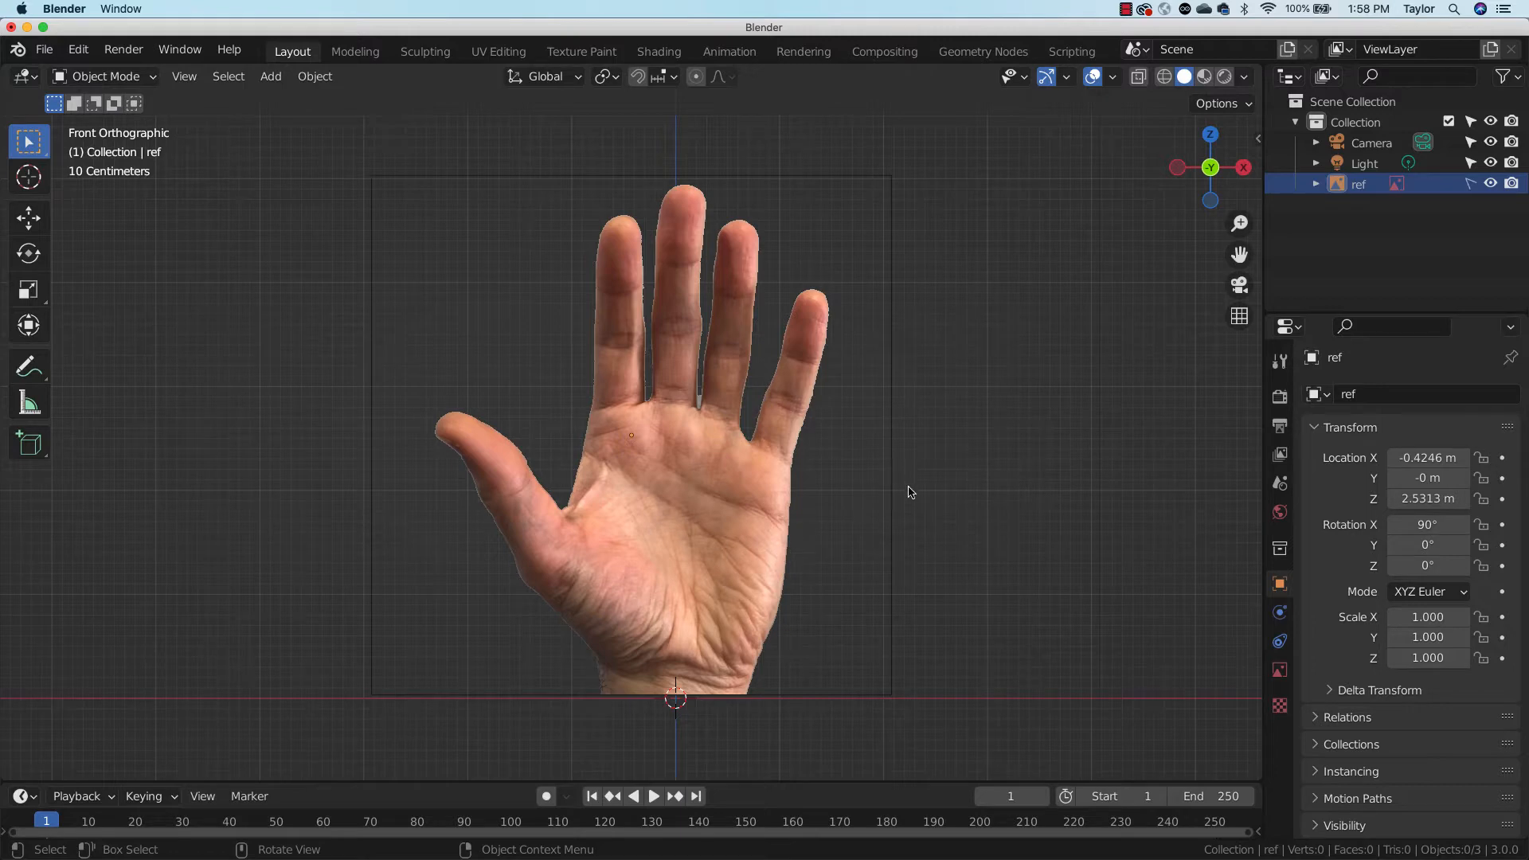
{"action": "middle_click_drag", "start_coordinate": [910, 492], "coordinate": [537, 539]}
{"action": "middle_click_drag", "start_coordinate": [784, 564], "coordinate": [784, 483]}
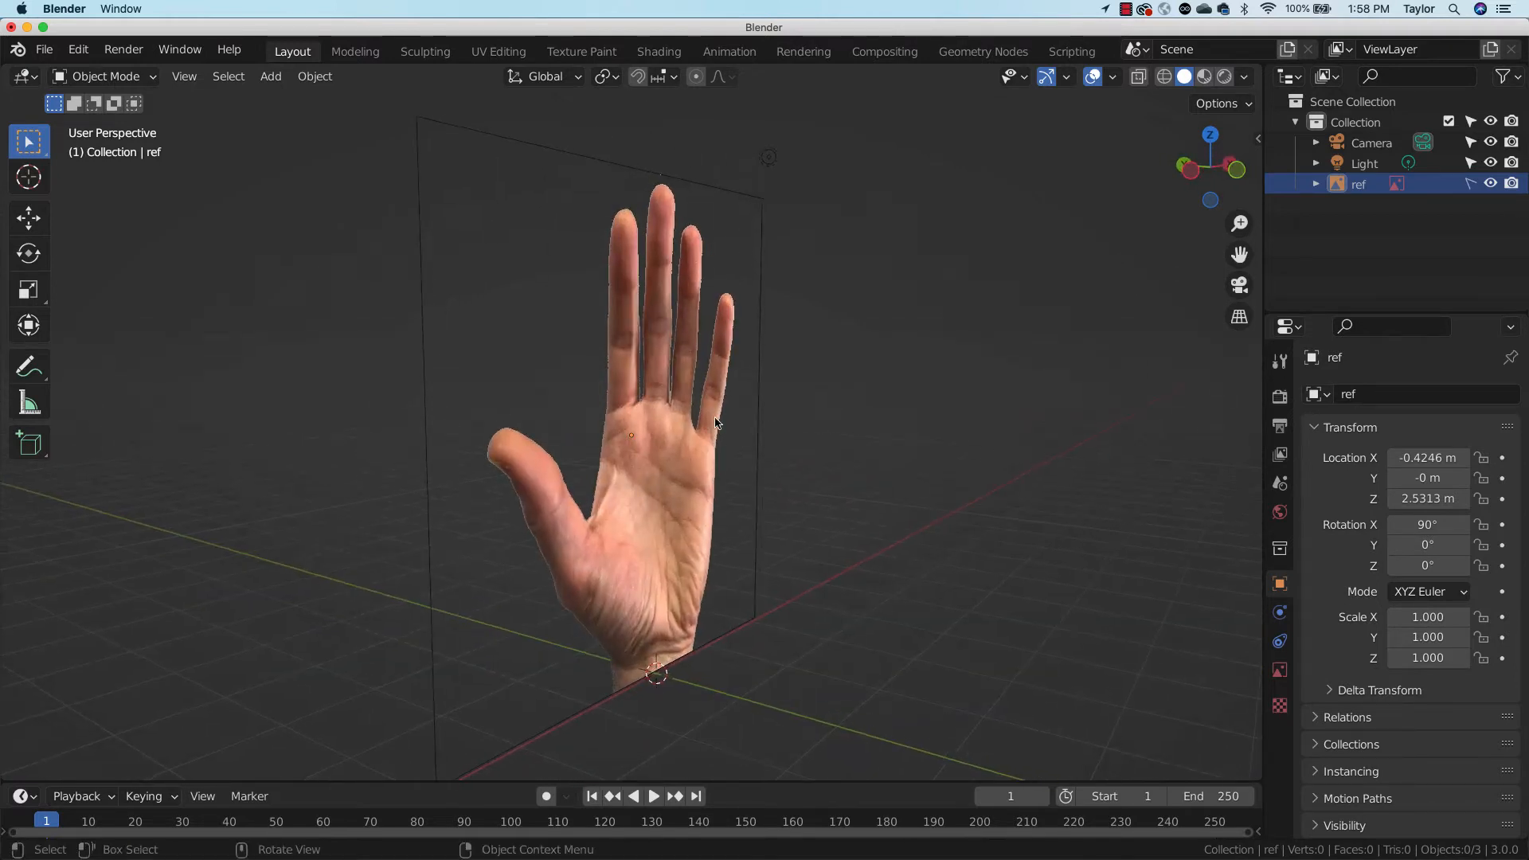
{"action": "middle_click_drag", "start_coordinate": [716, 423], "coordinate": [752, 570]}
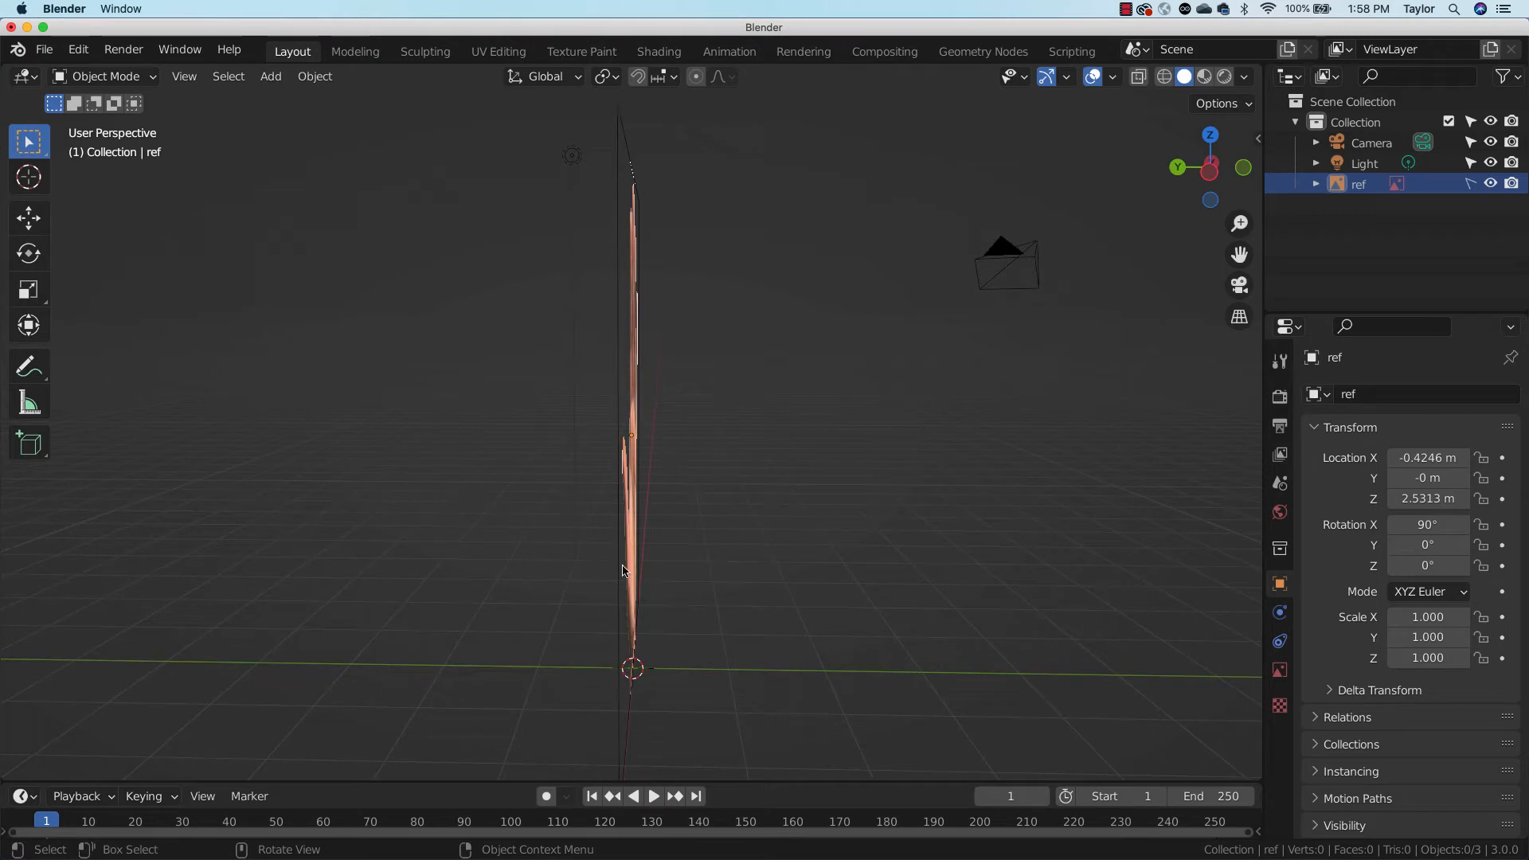
{"action": "middle_click_drag", "start_coordinate": [742, 497], "coordinate": [676, 528]}
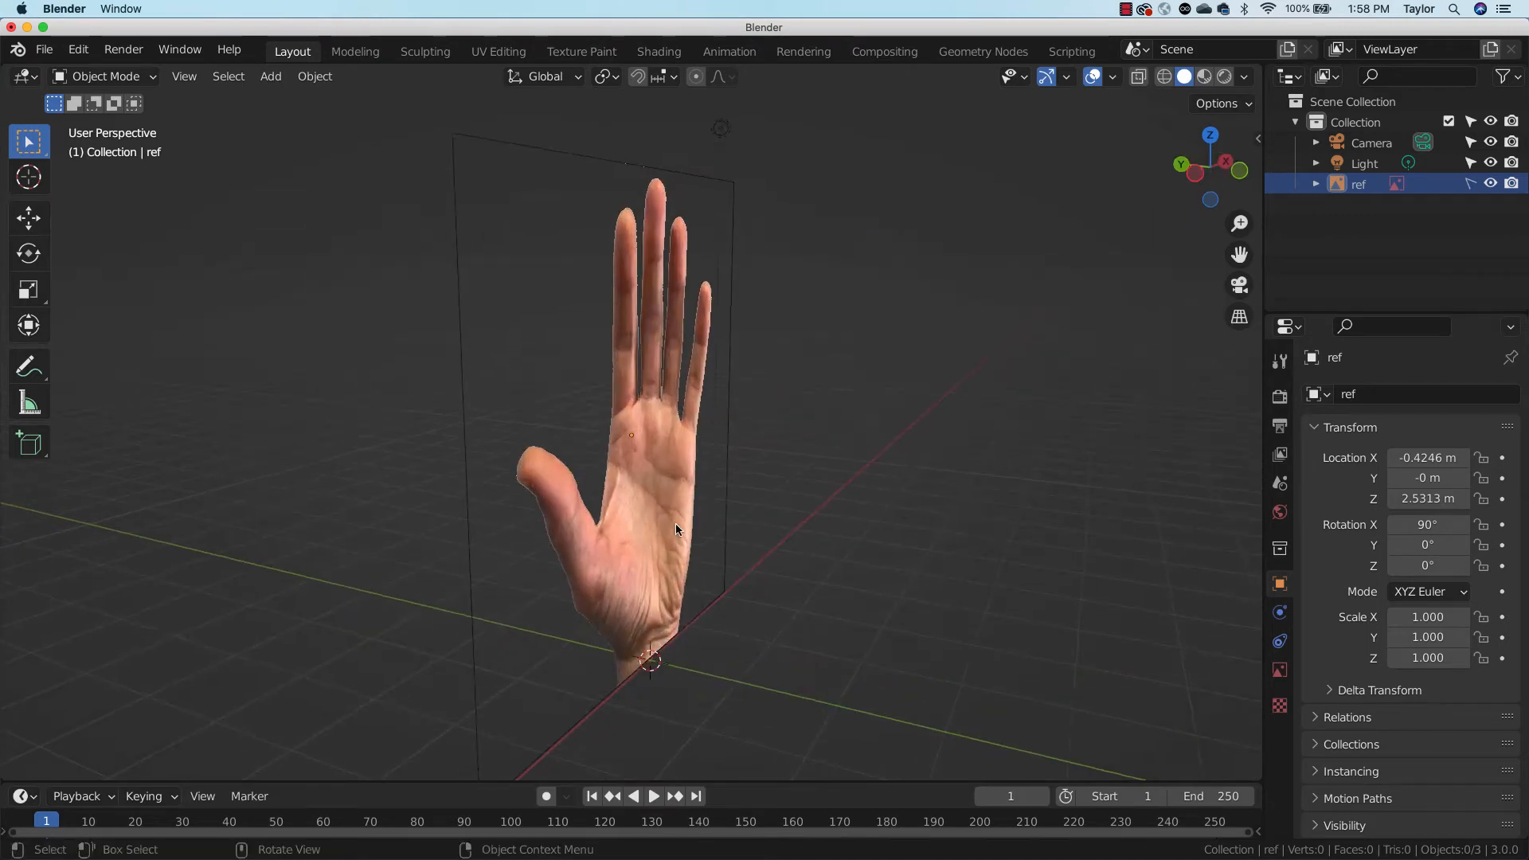
{"action": "key", "text": "KP_1"}
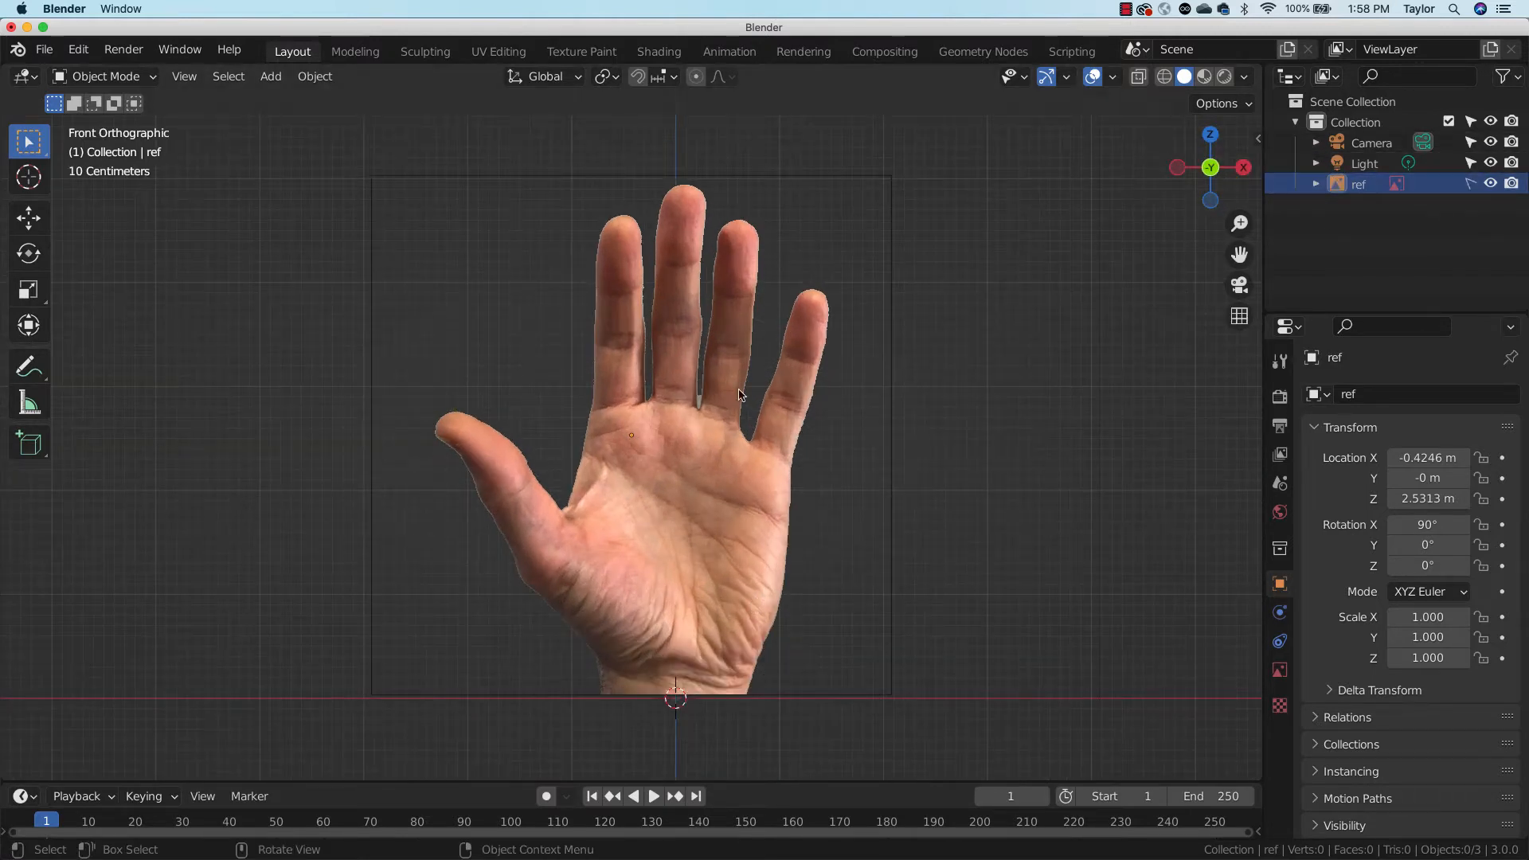
Add a Round Cube mesh to the scene in front view
{"action": "key", "text": "shift+a"}
{"action": "mouse_move", "coordinate": [711, 458]}
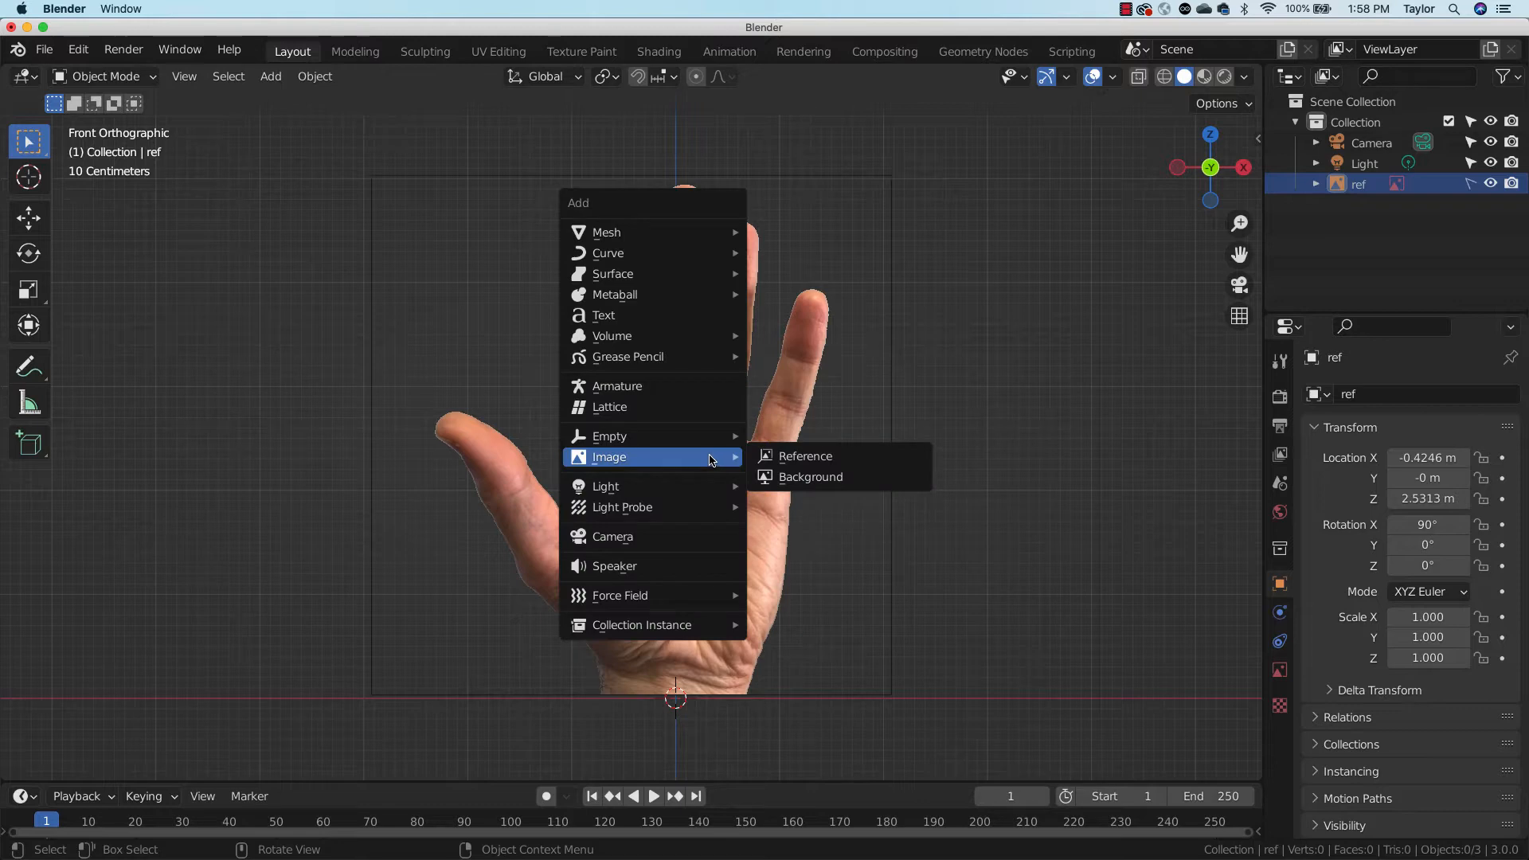
{"action": "mouse_move", "coordinate": [721, 230]}
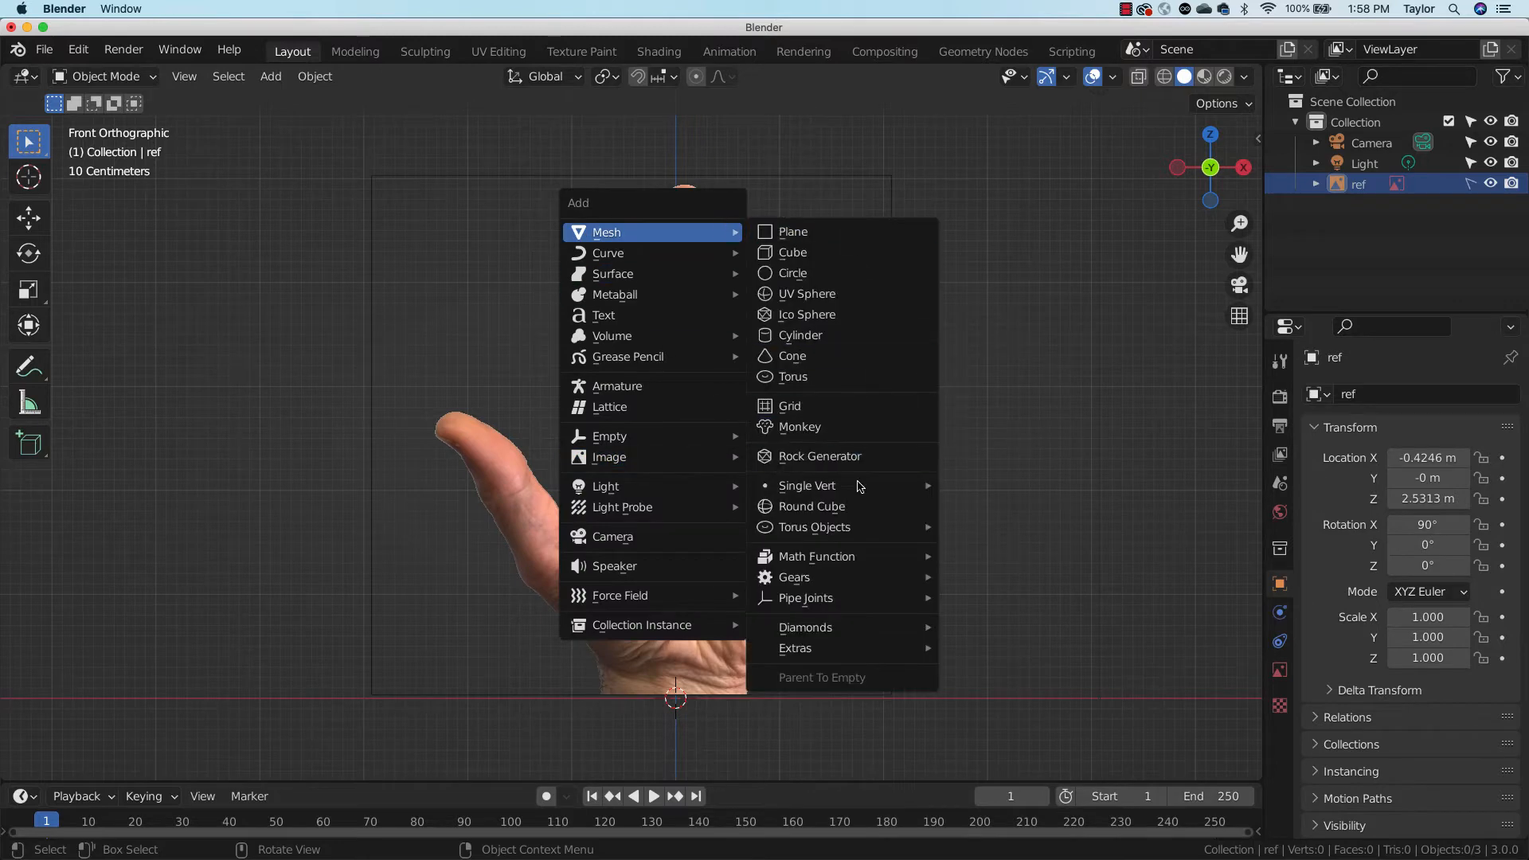
{"action": "left_click", "coordinate": [853, 515]}
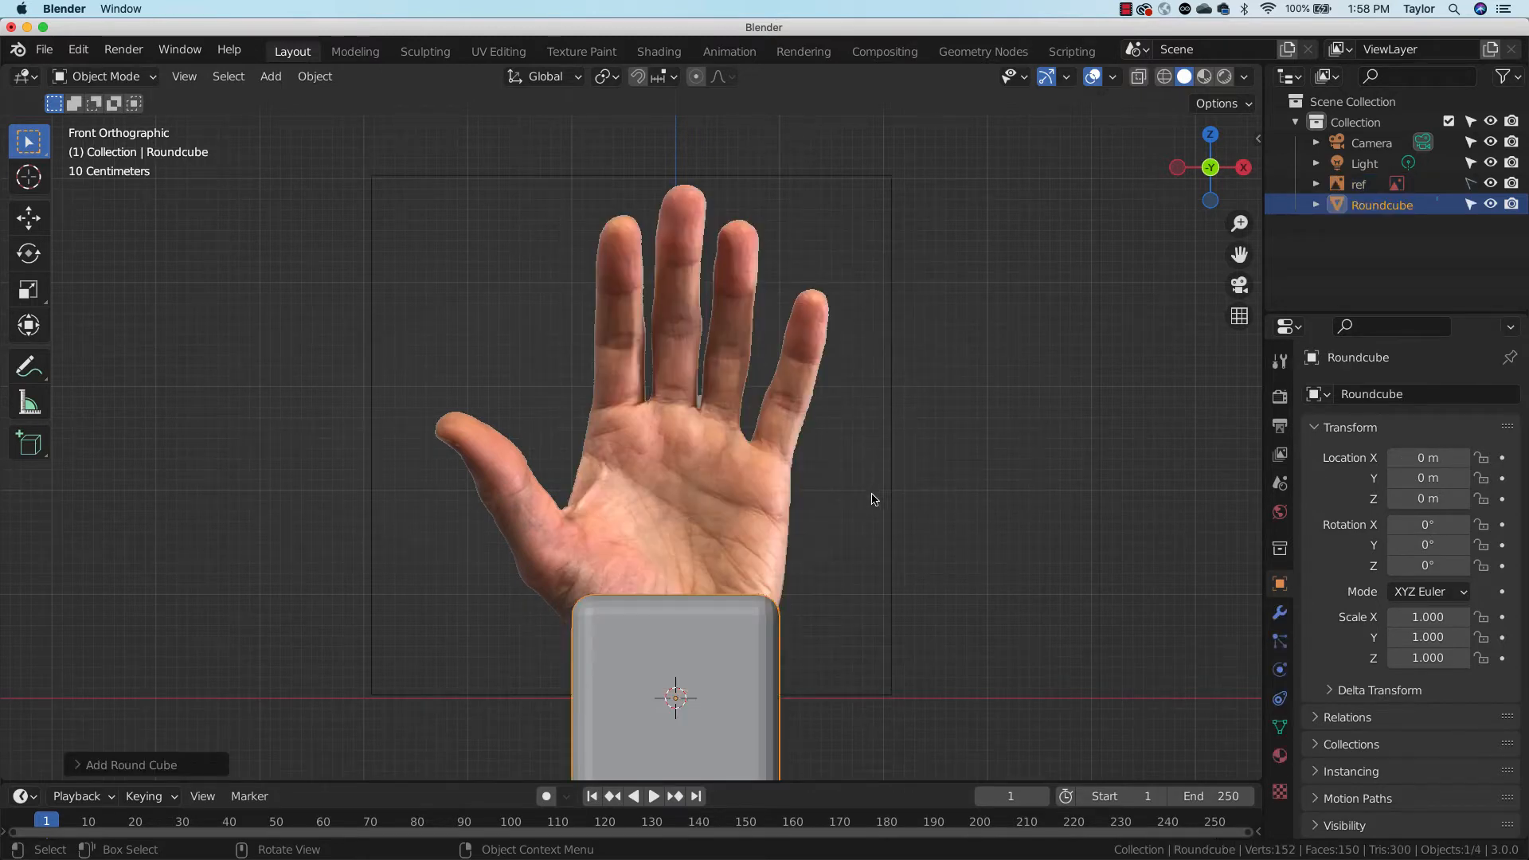
Set the round cube's radius to 1 and its arc divisions to 5
{"action": "left_click", "coordinate": [178, 767]}
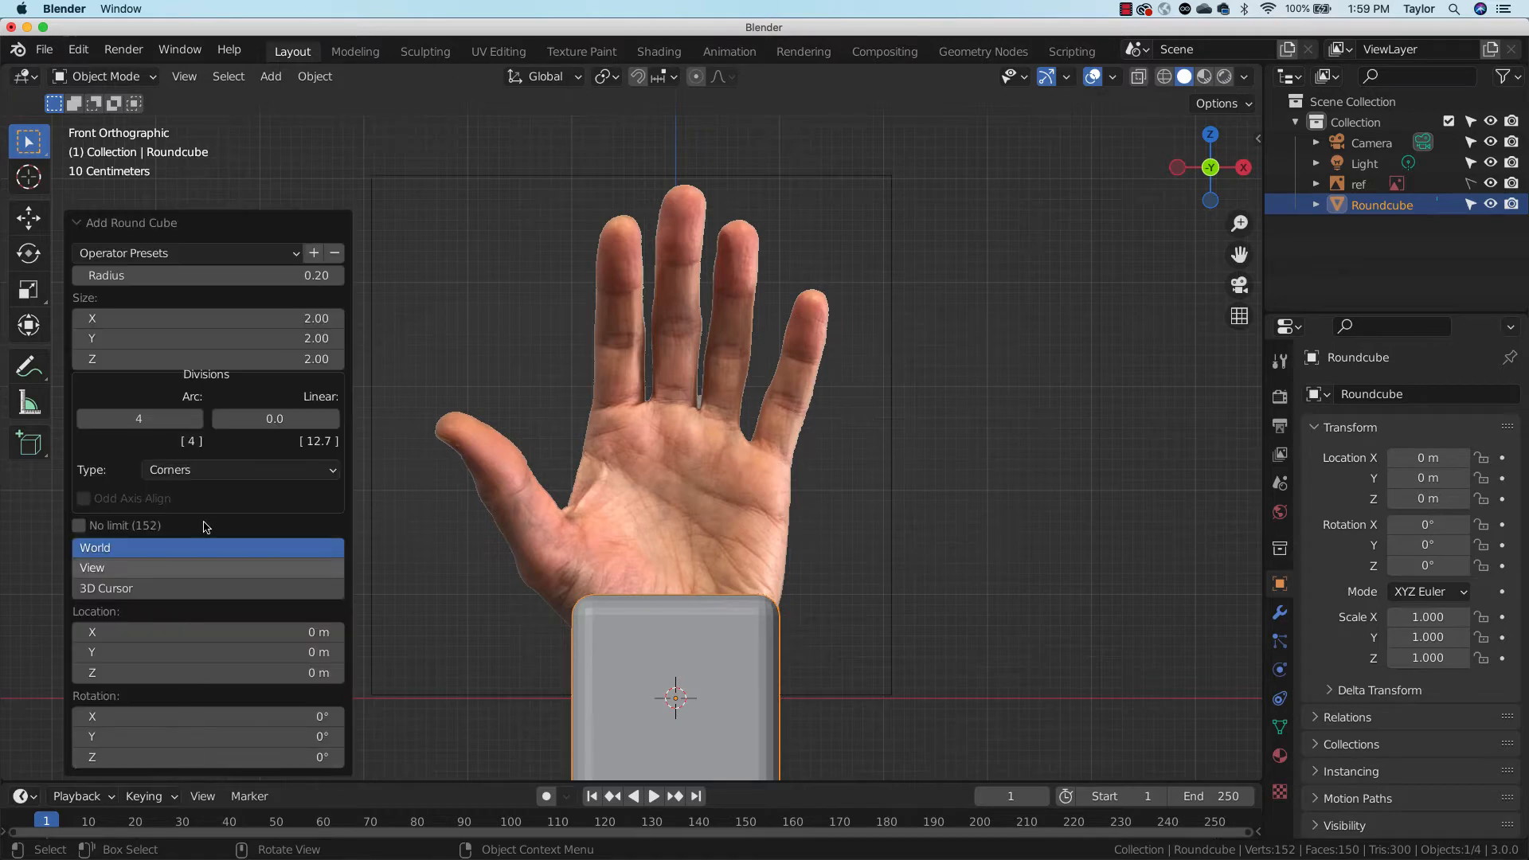
{"action": "left_click", "coordinate": [178, 274]}
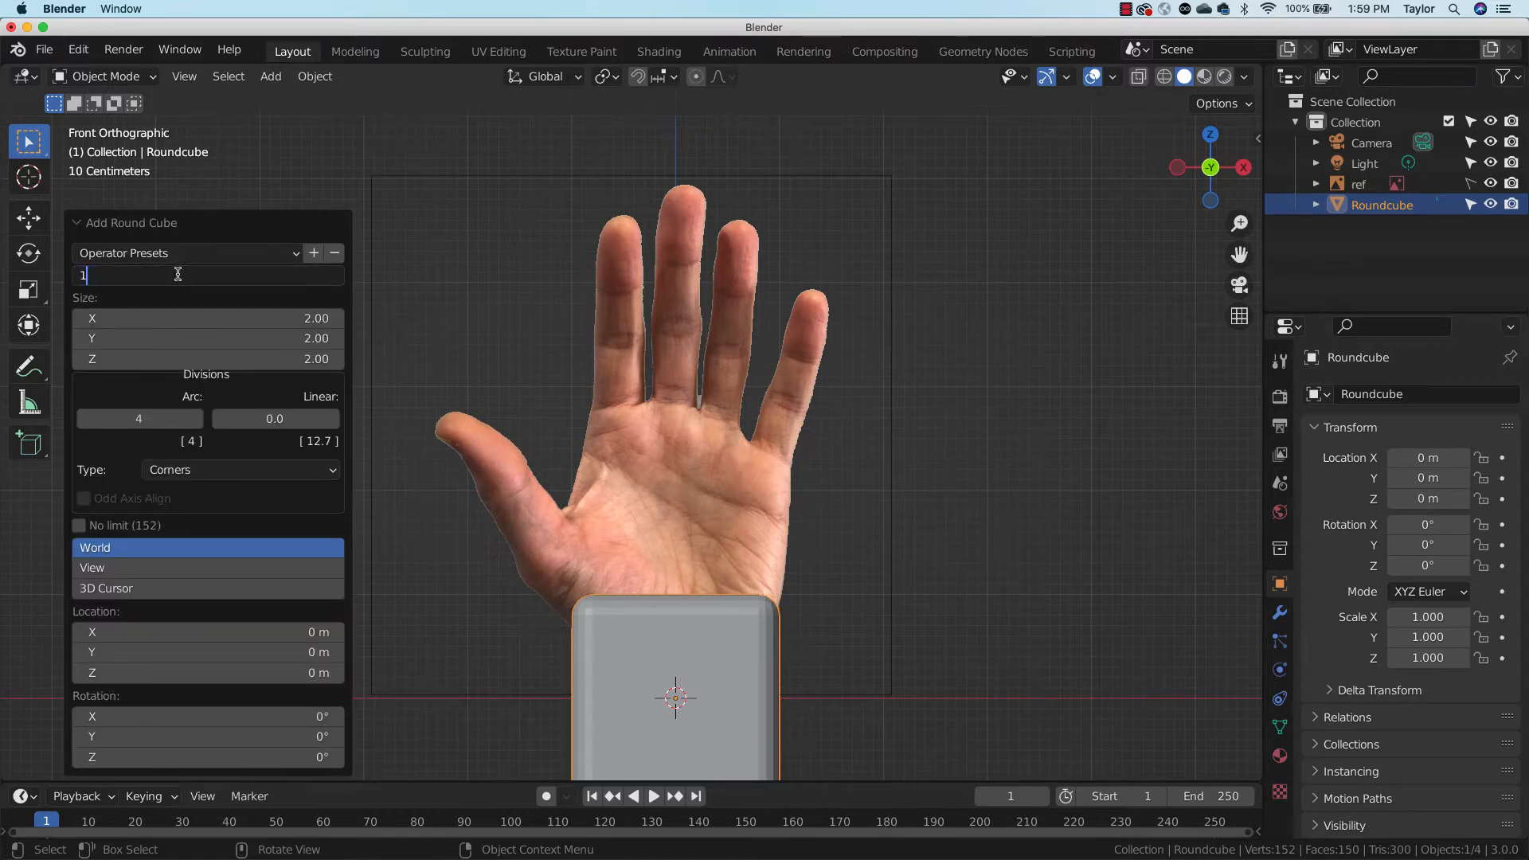
{"action": "type", "text": "1"}
{"action": "key", "text": "Tab"}
{"action": "key", "text": "Return"}
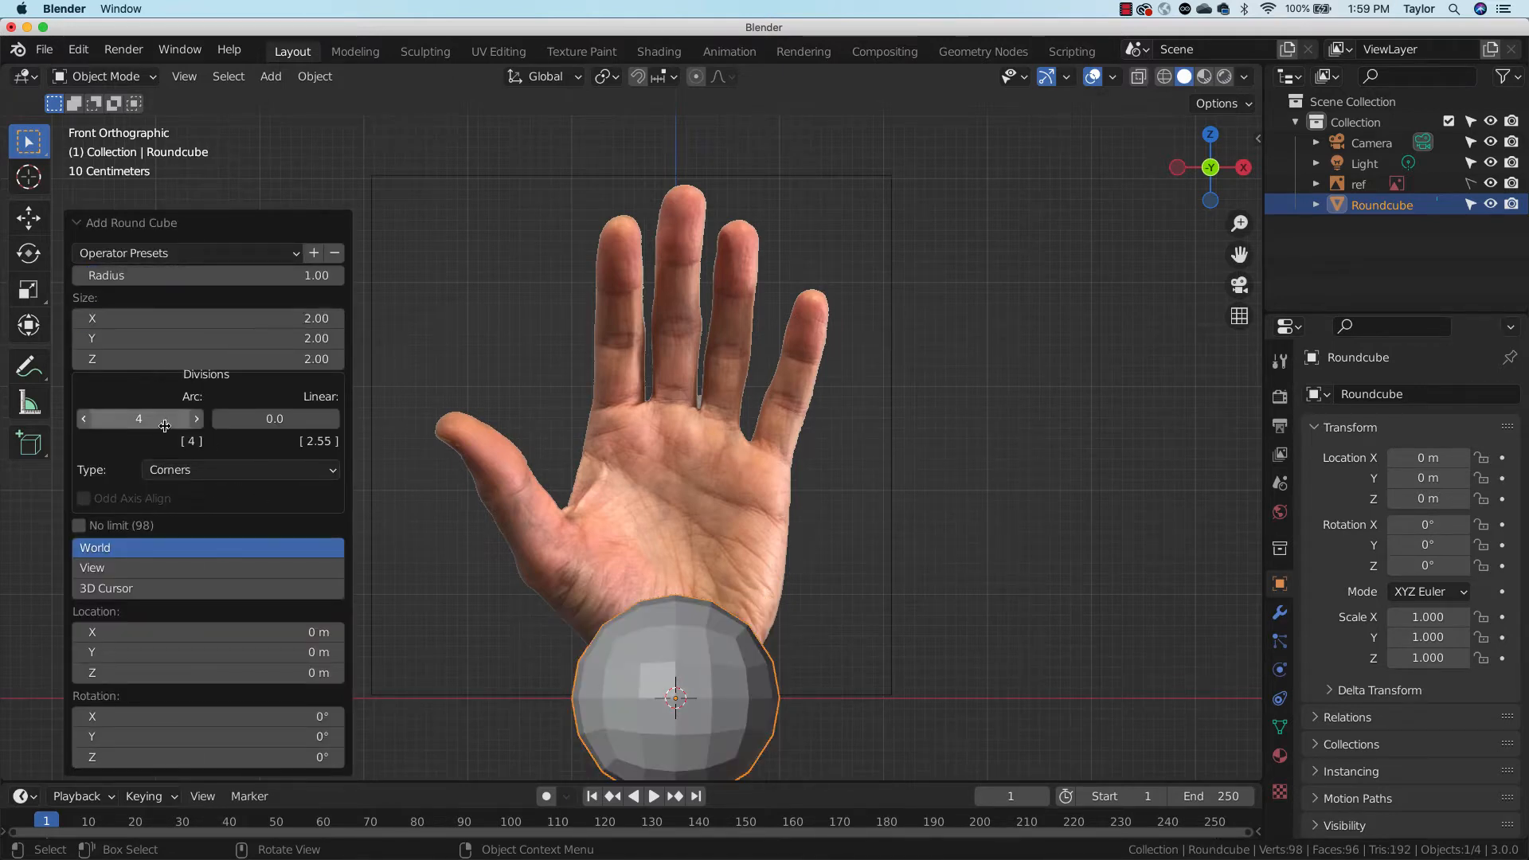
{"action": "left_click", "coordinate": [164, 422]}
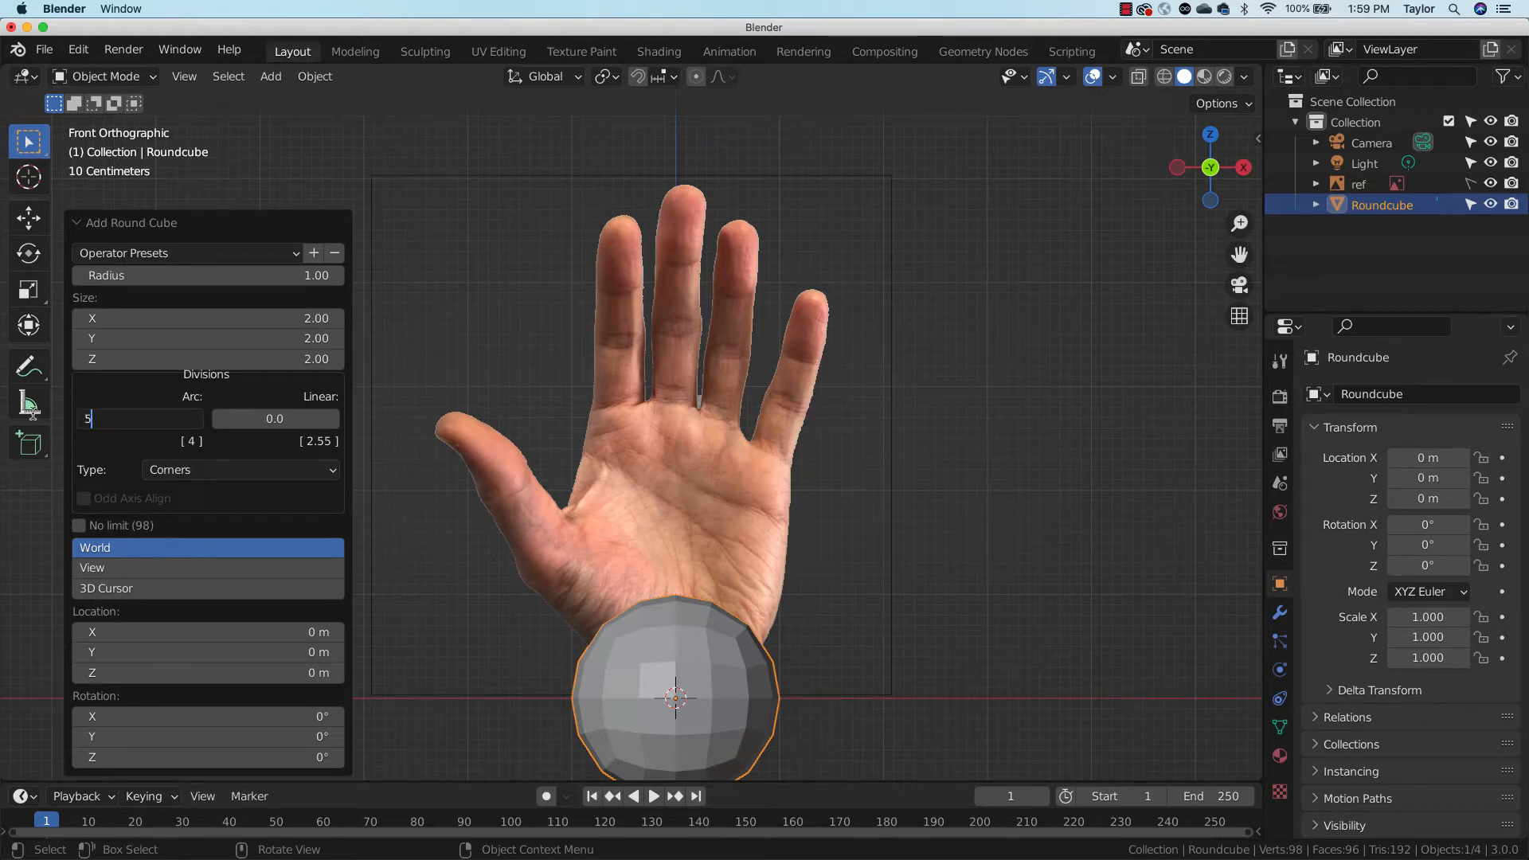
{"action": "type", "text": "5"}
{"action": "key", "text": "Return"}
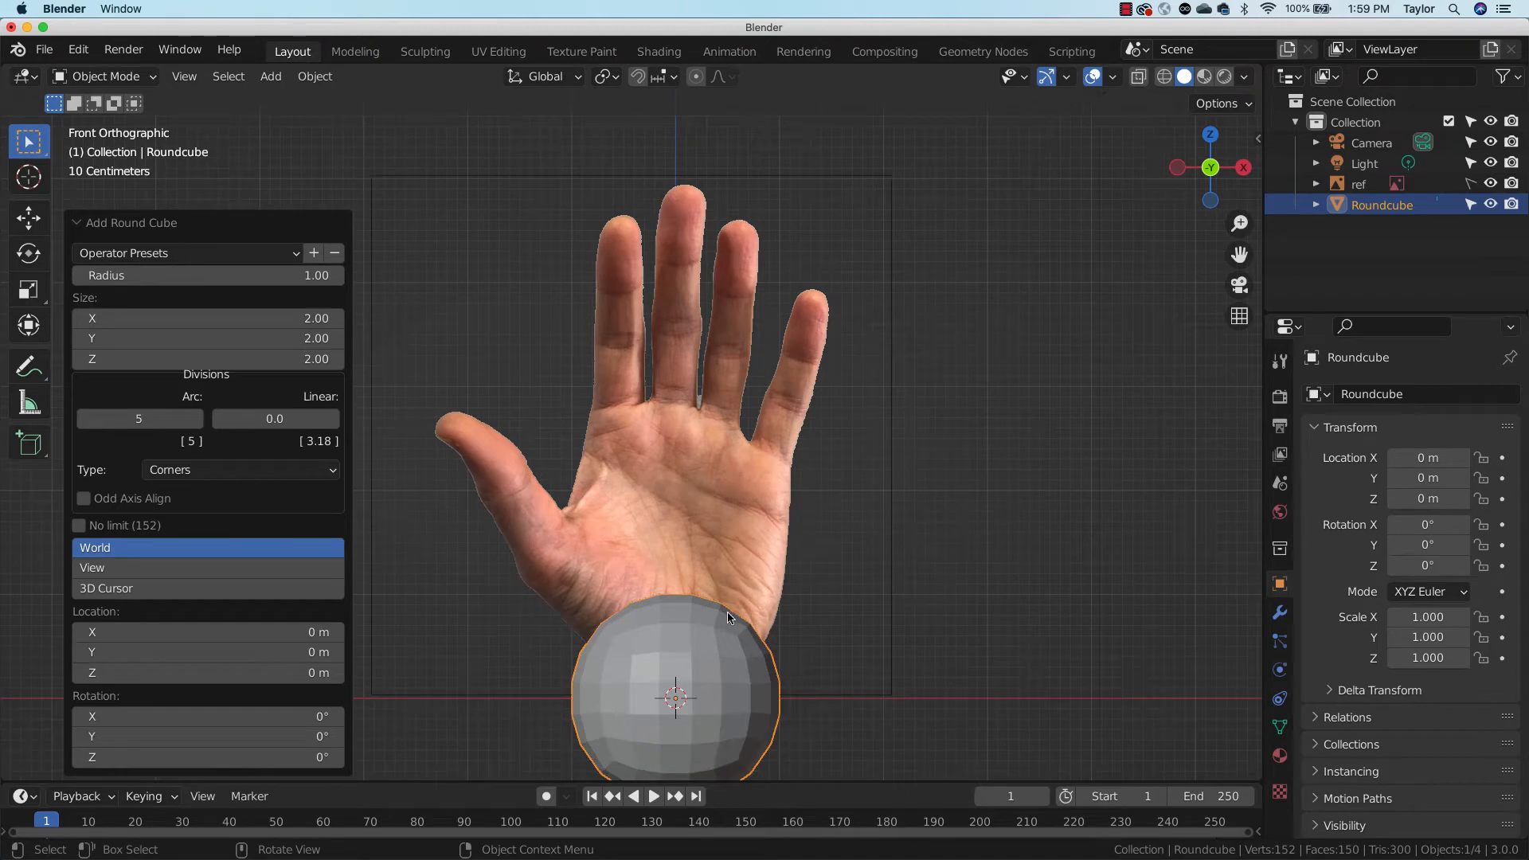
Move the round cube up about 1.62 m onto the palm and rotate it about 7.74° in front view
{"action": "key", "text": "g"}
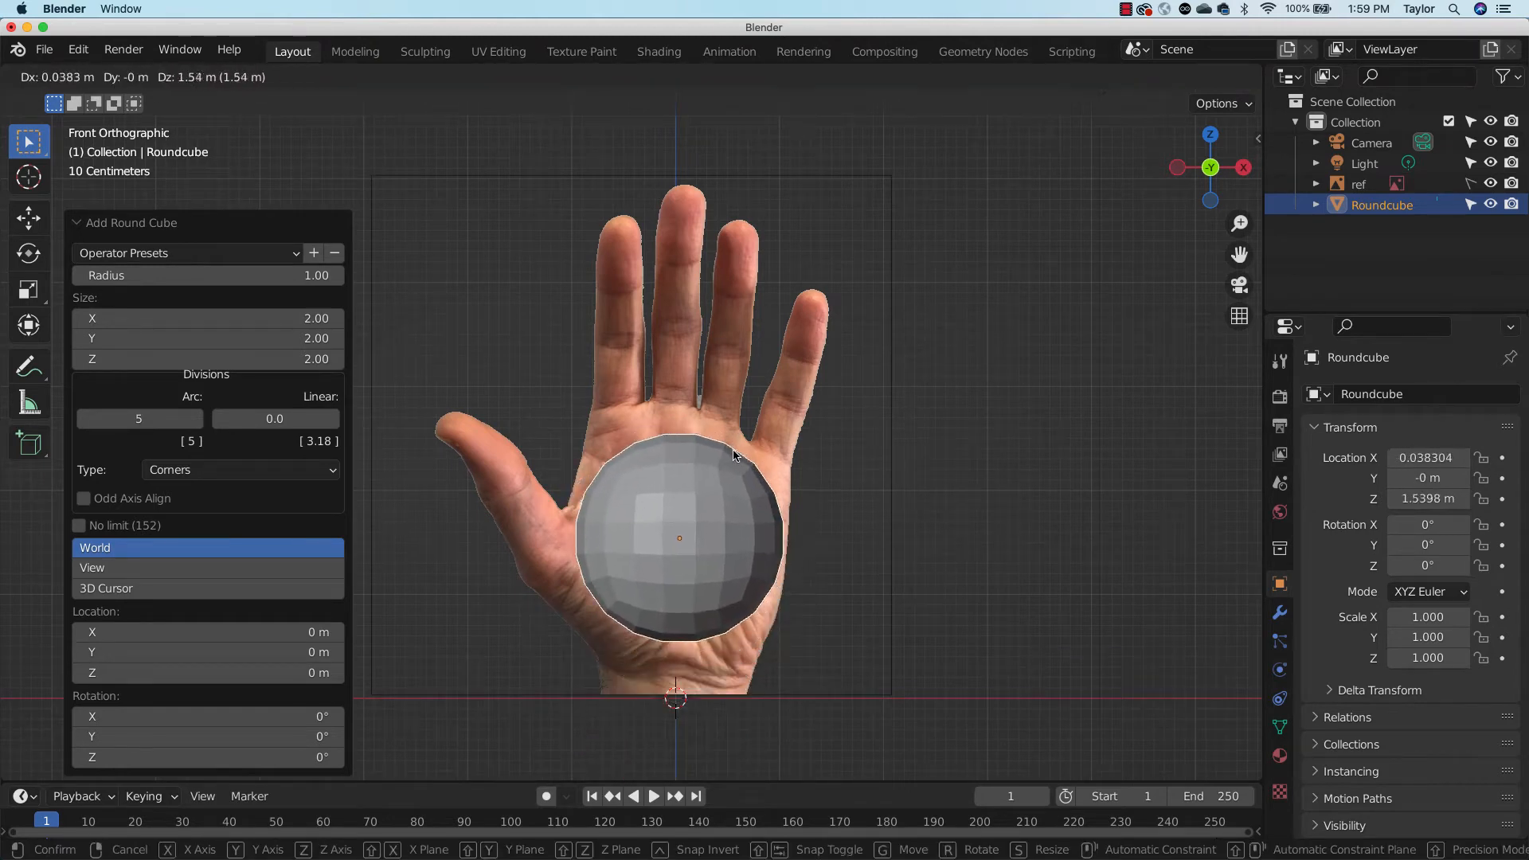
{"action": "left_click", "coordinate": [762, 444]}
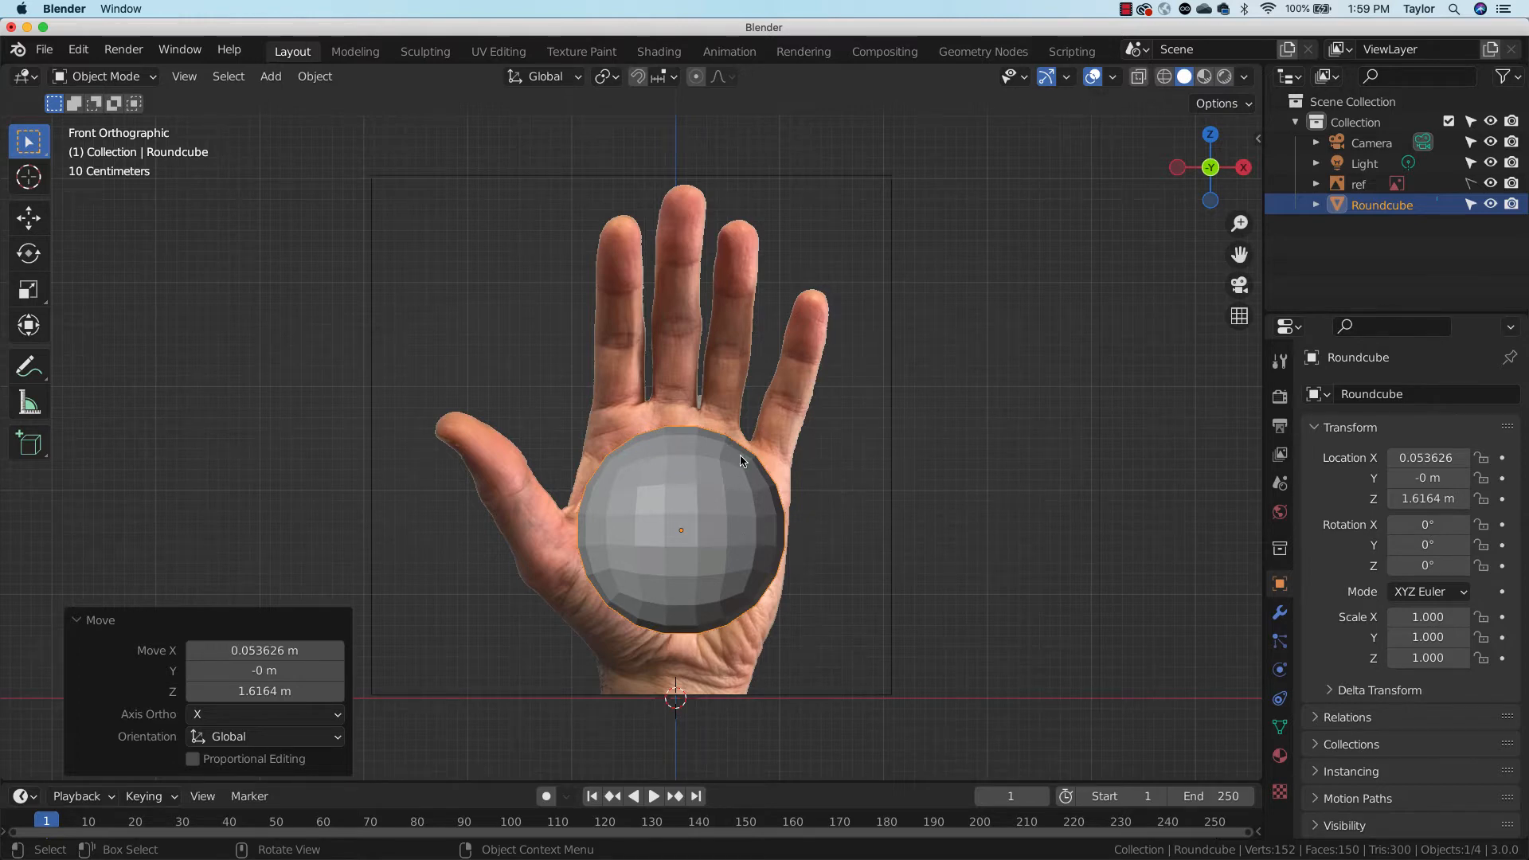
{"action": "key", "text": "r"}
{"action": "left_click", "coordinate": [785, 412]}
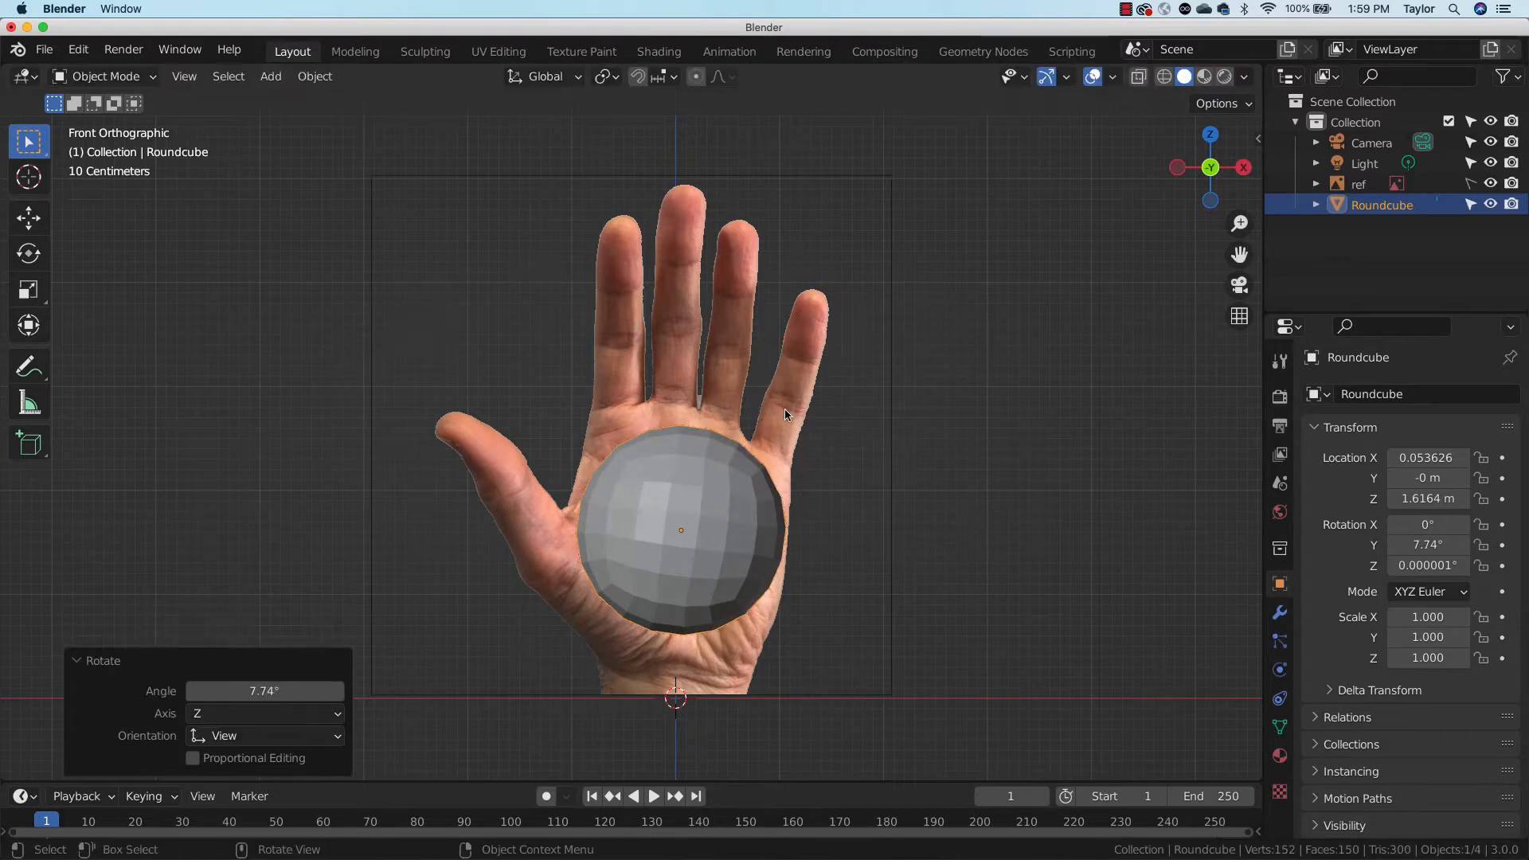
Scale the round cube uniformly by about 1.33 and shift it down about 0.13 m over the palm
{"action": "key", "text": "s"}
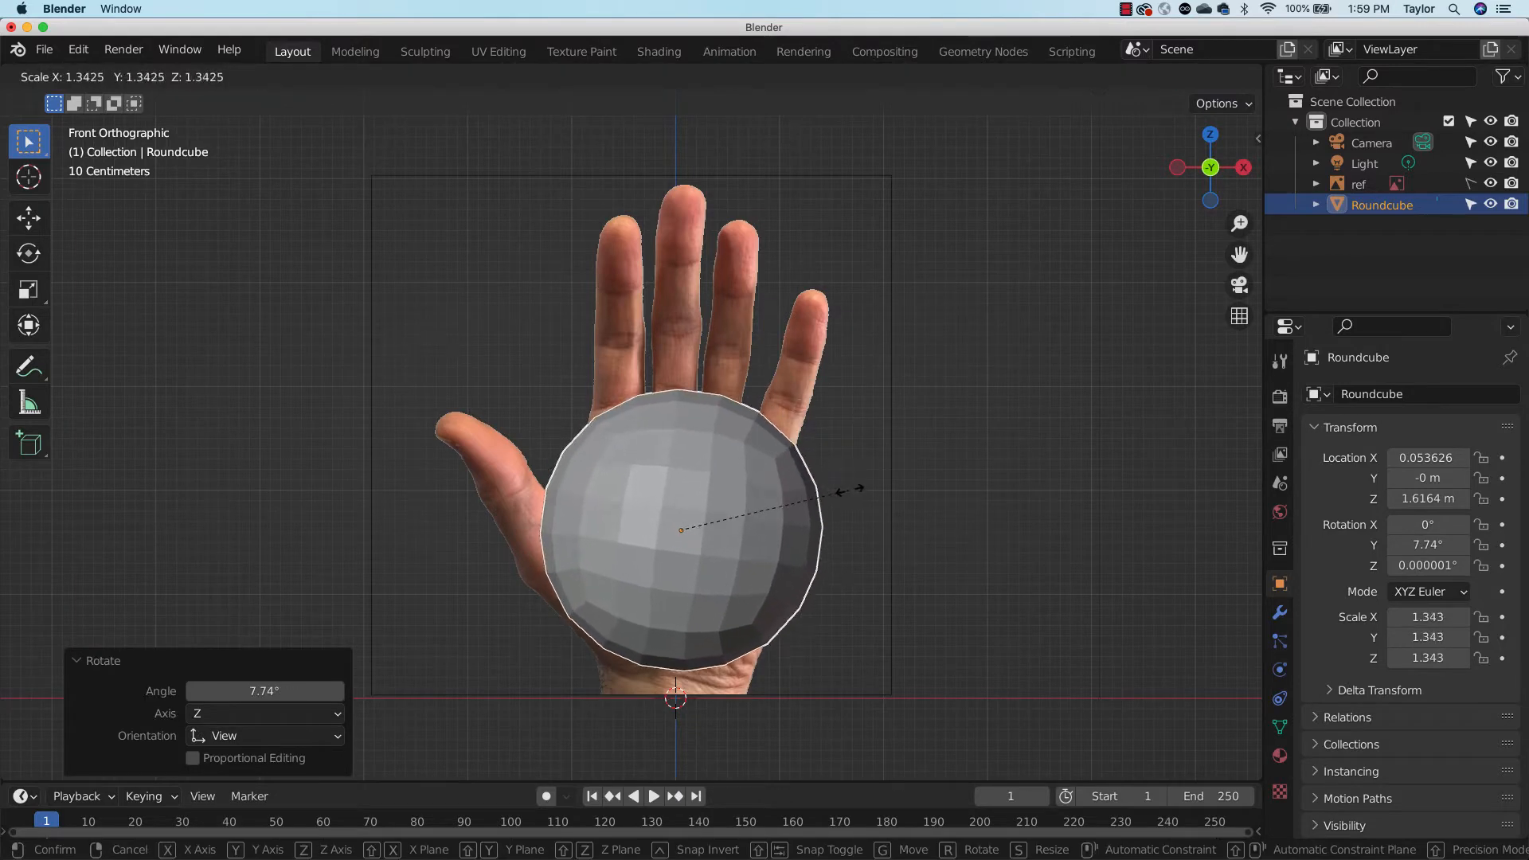
{"action": "left_click", "coordinate": [855, 499]}
{"action": "key", "text": "g"}
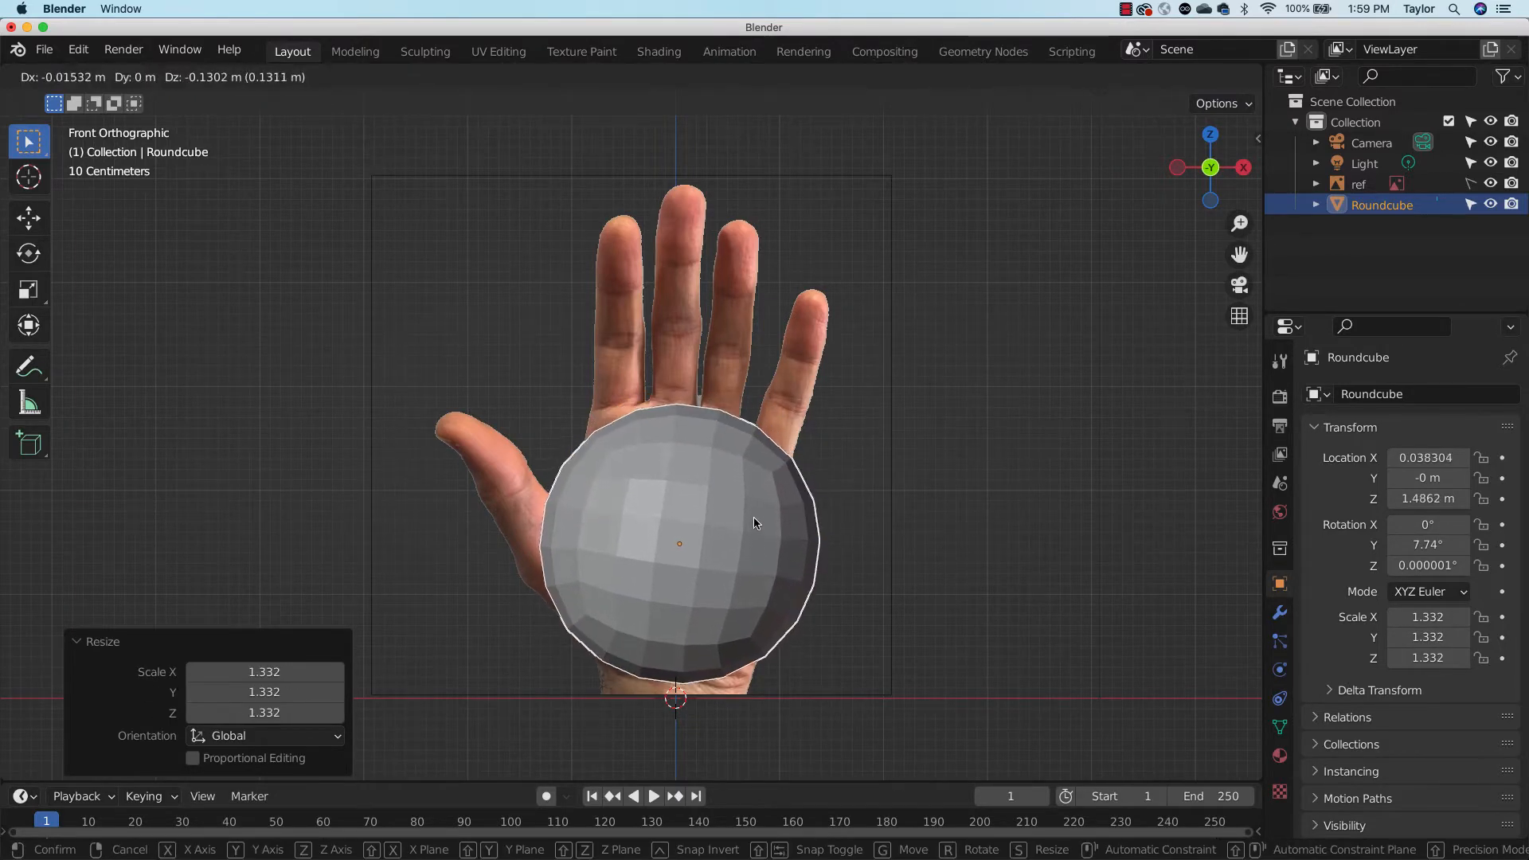
{"action": "left_click", "coordinate": [755, 522]}
Narrow the round cube along X to about 0.88 and flatten it along Y to about 0.39
{"action": "key", "text": "s"}
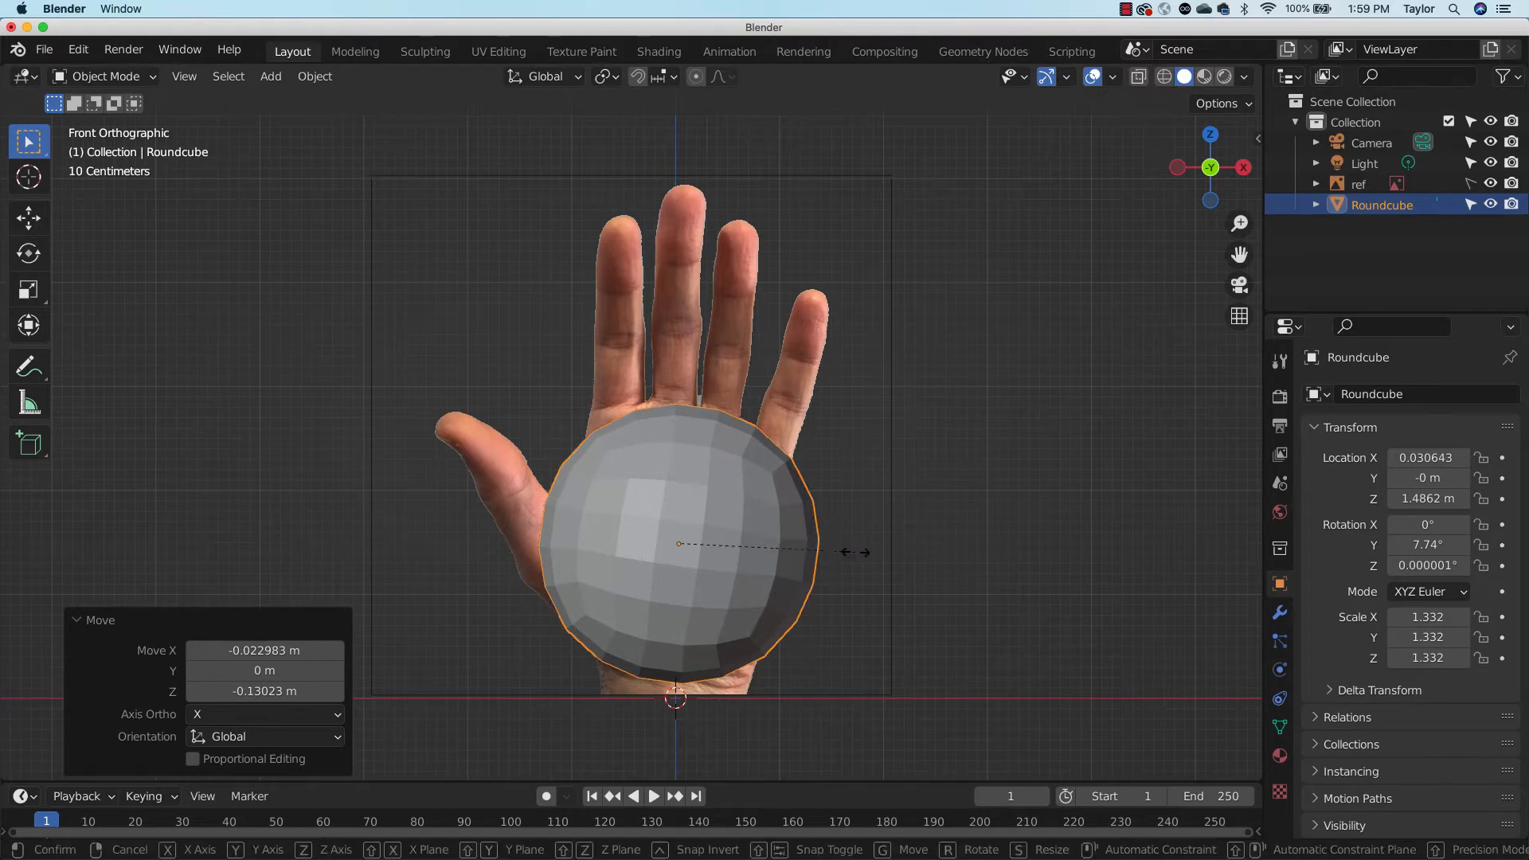
{"action": "key", "text": "x"}
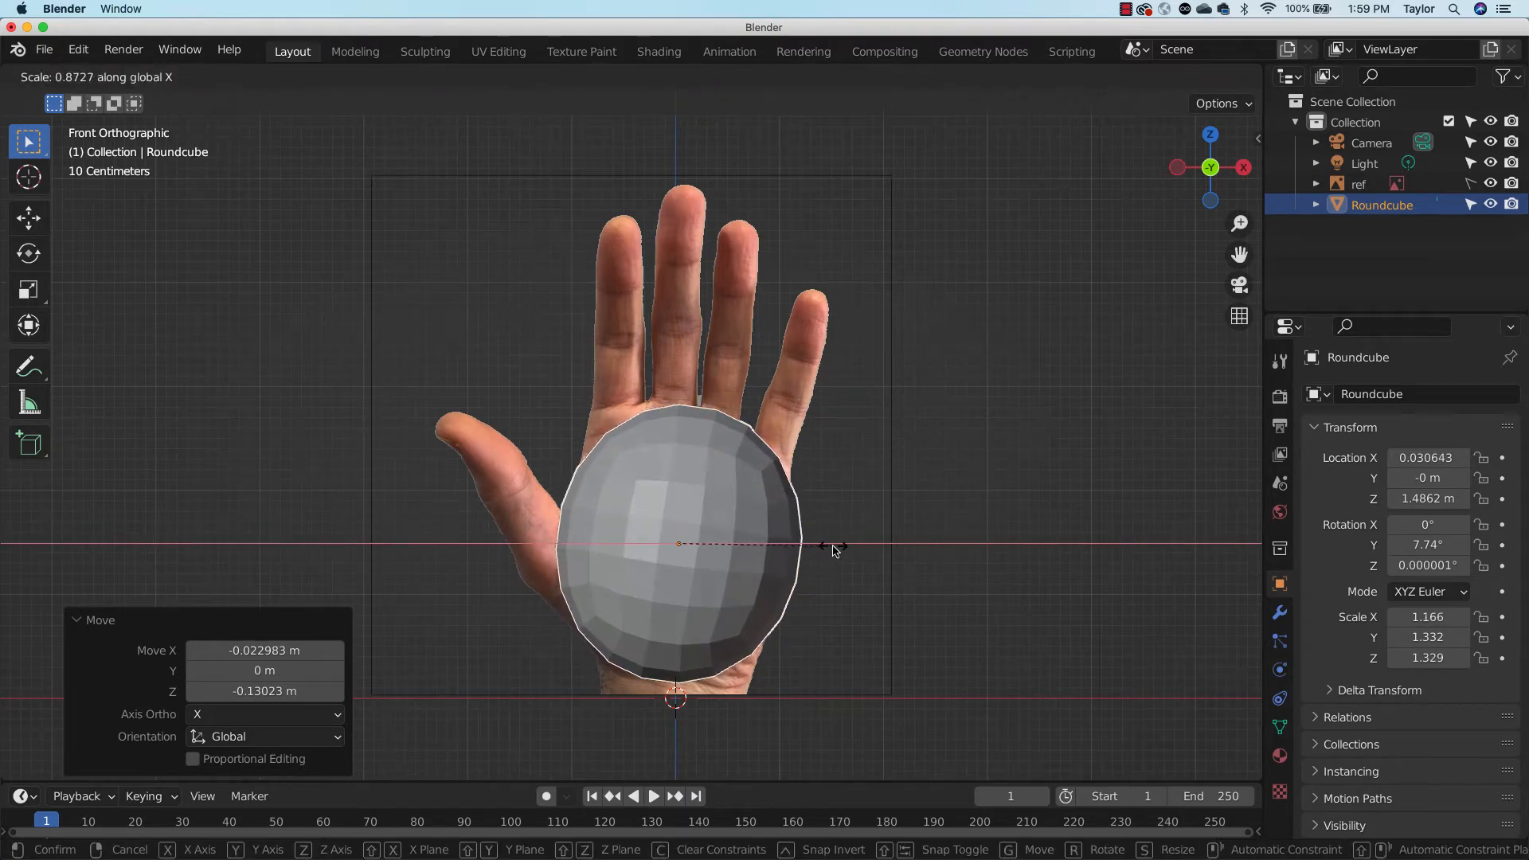
{"action": "left_click", "coordinate": [832, 546]}
{"action": "left_click", "coordinate": [1177, 168]}
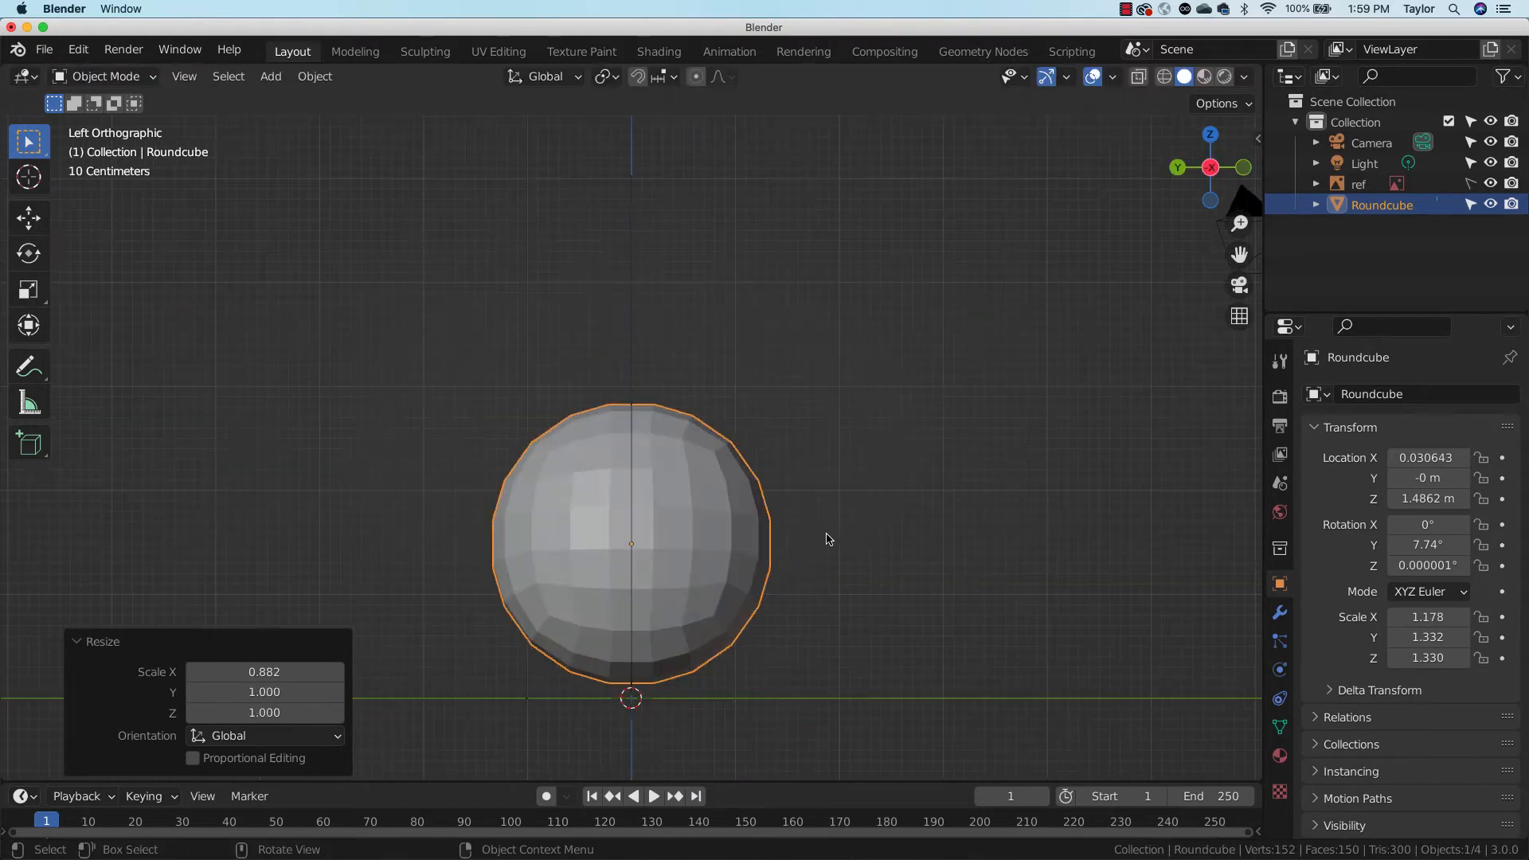
{"action": "key", "text": "s"}
{"action": "key", "text": "y"}
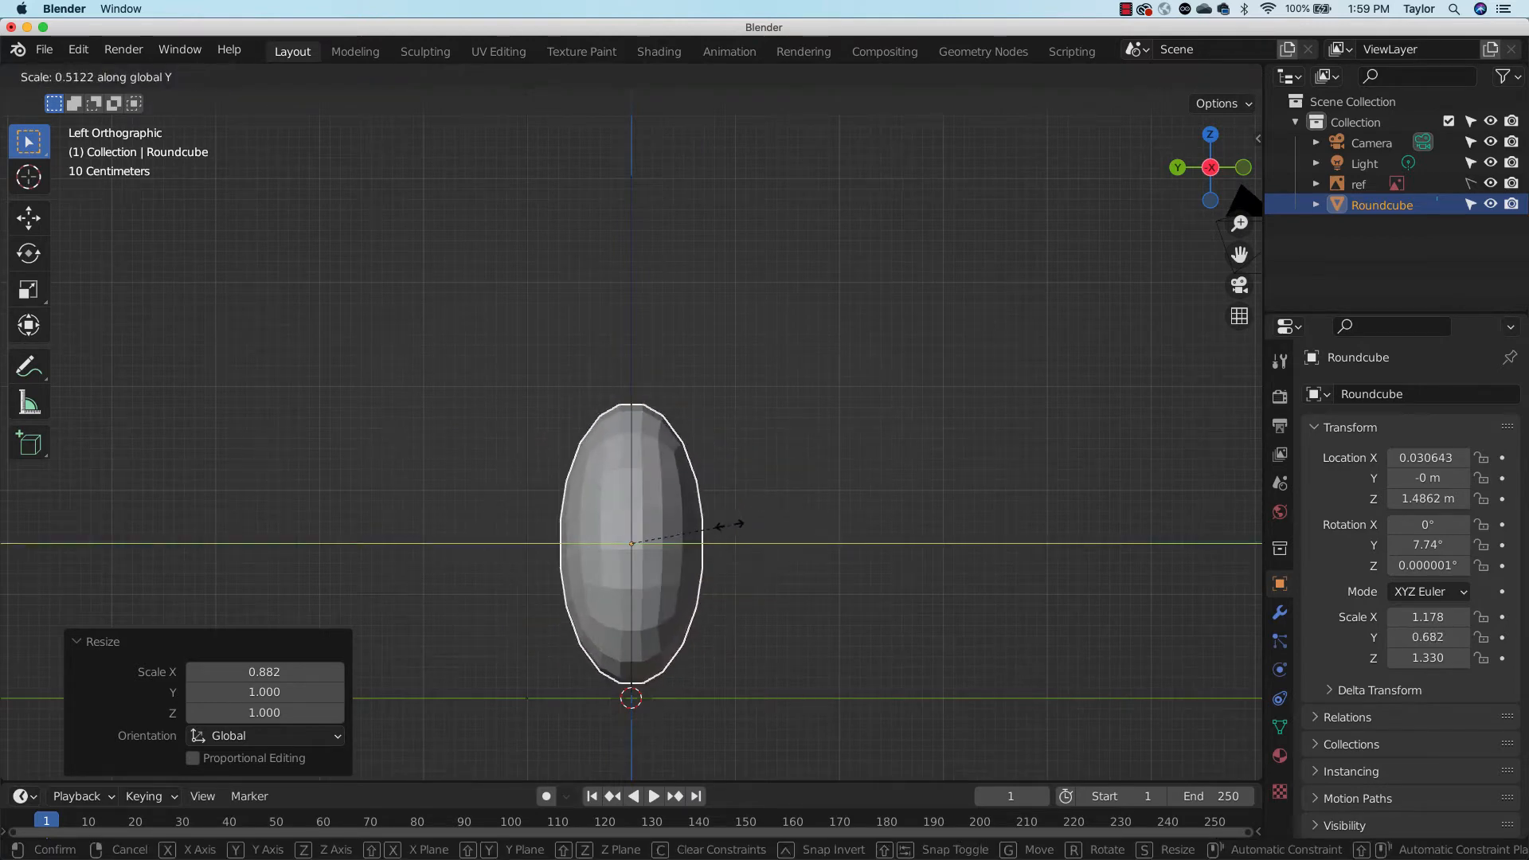
{"action": "left_click", "coordinate": [707, 536]}
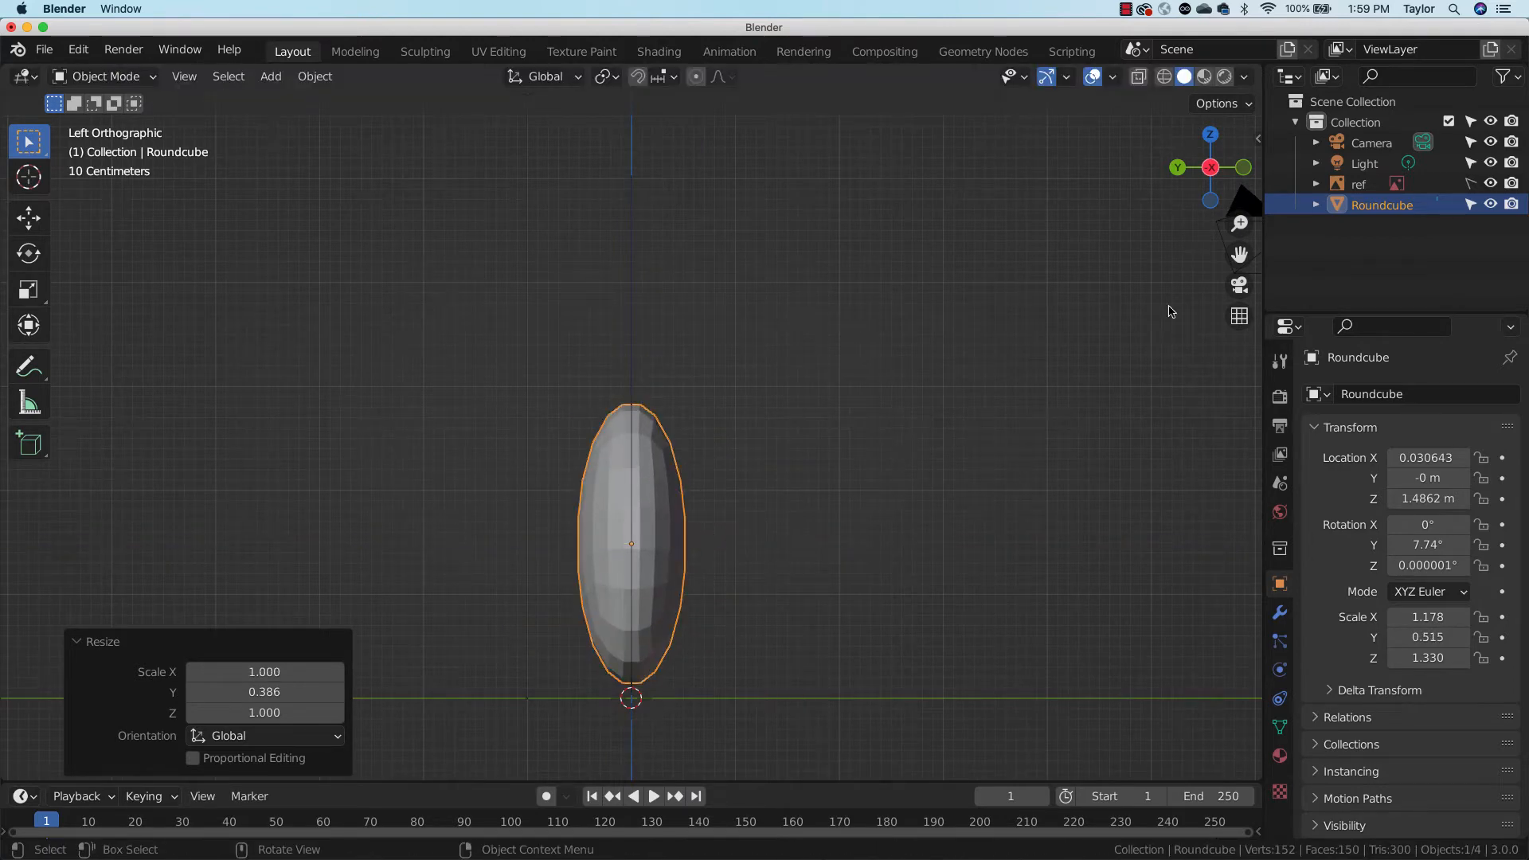
Display the scene in wireframe over the hand reference and enter Sculpt Mode for the round cube
{"action": "middle_click_drag", "start_coordinate": [985, 456], "coordinate": [896, 466]}
{"action": "left_click", "coordinate": [1164, 77]}
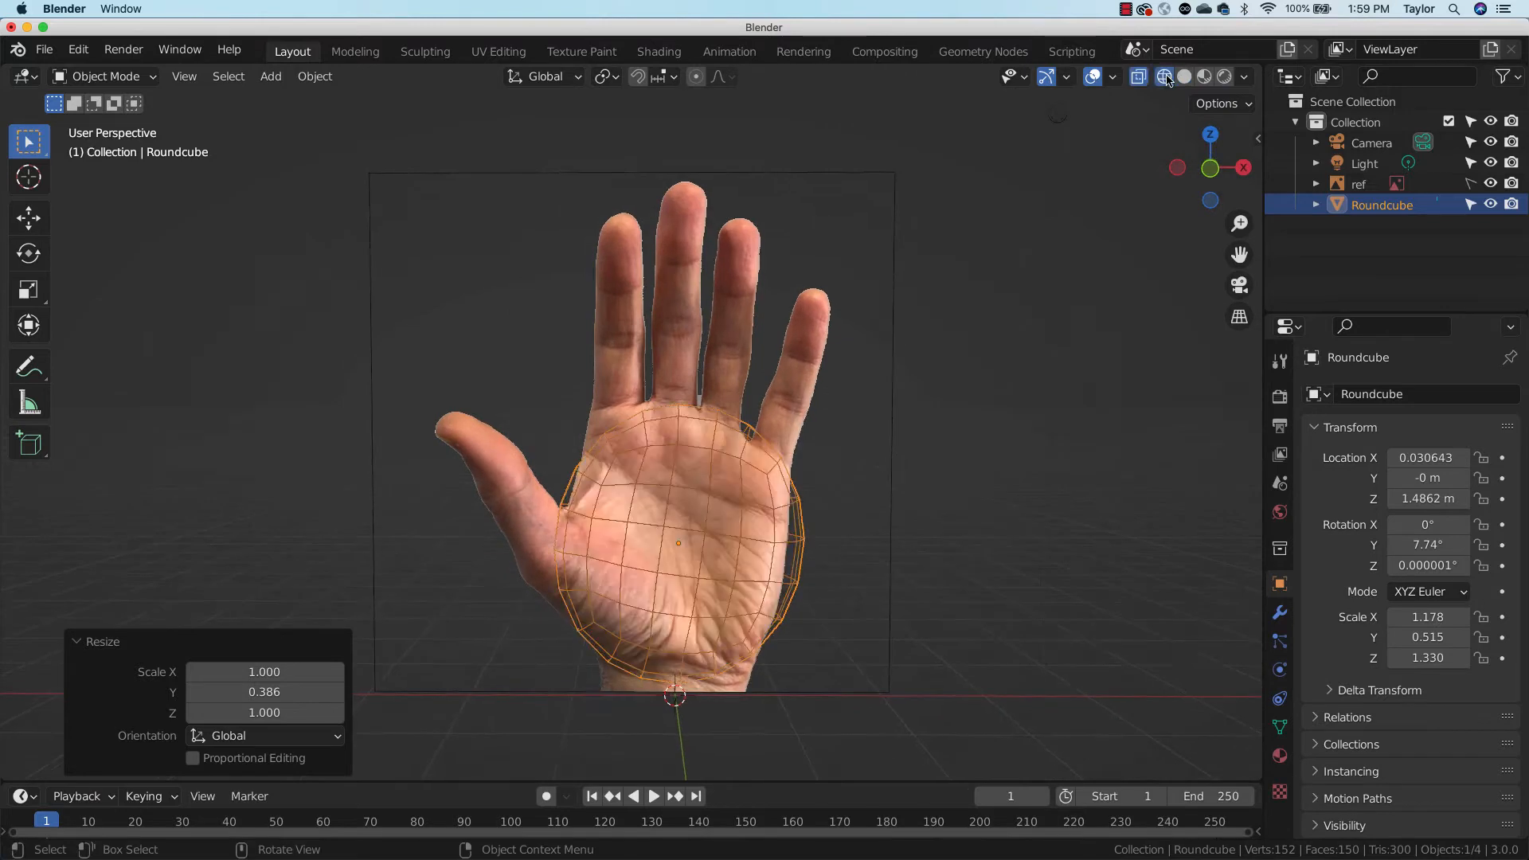
{"action": "left_click", "coordinate": [131, 76]}
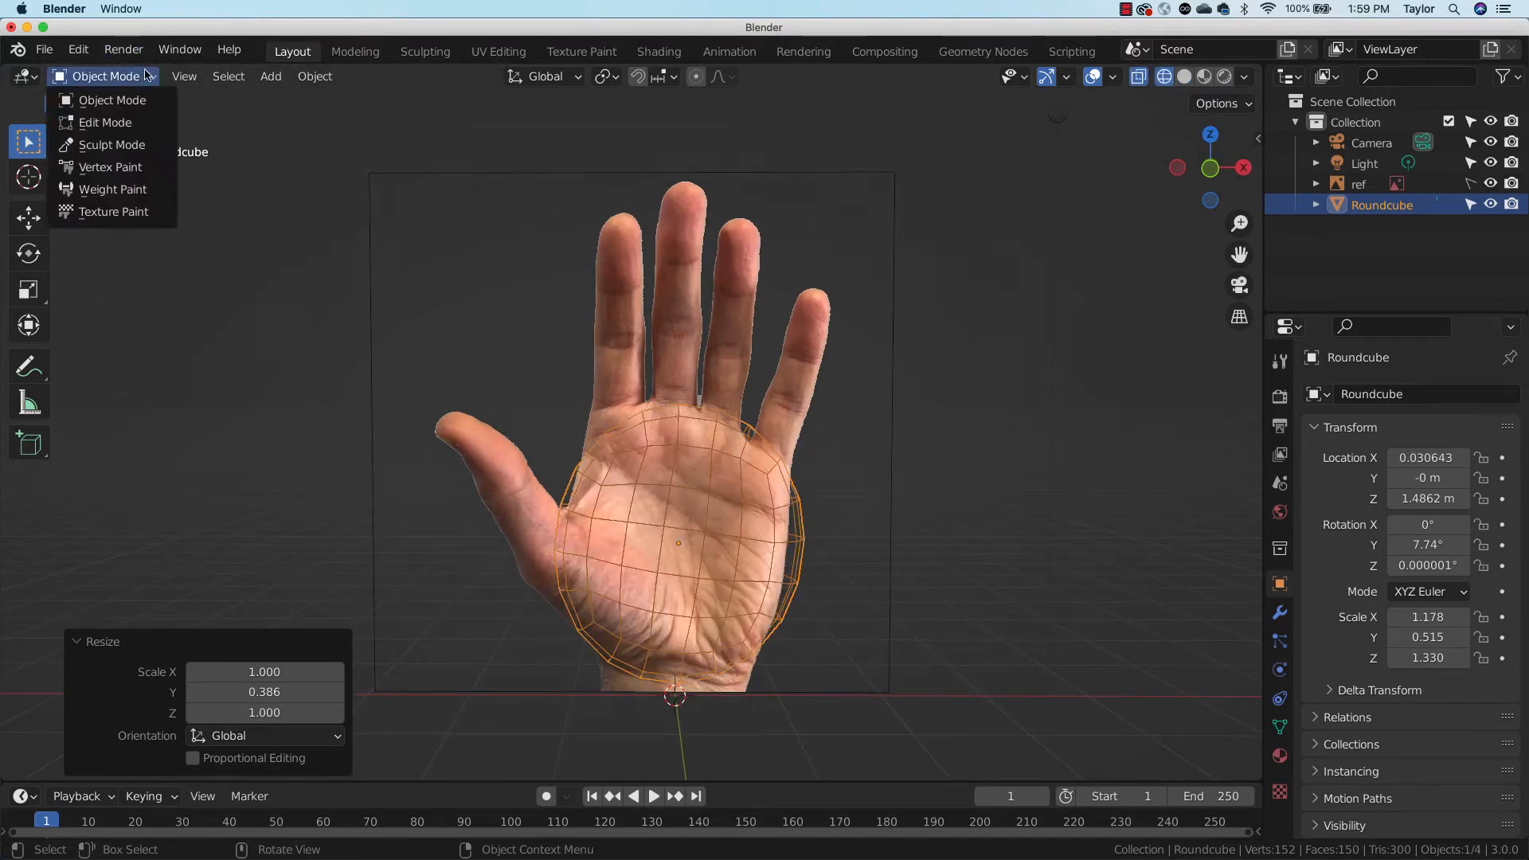
{"action": "left_click", "coordinate": [133, 145]}
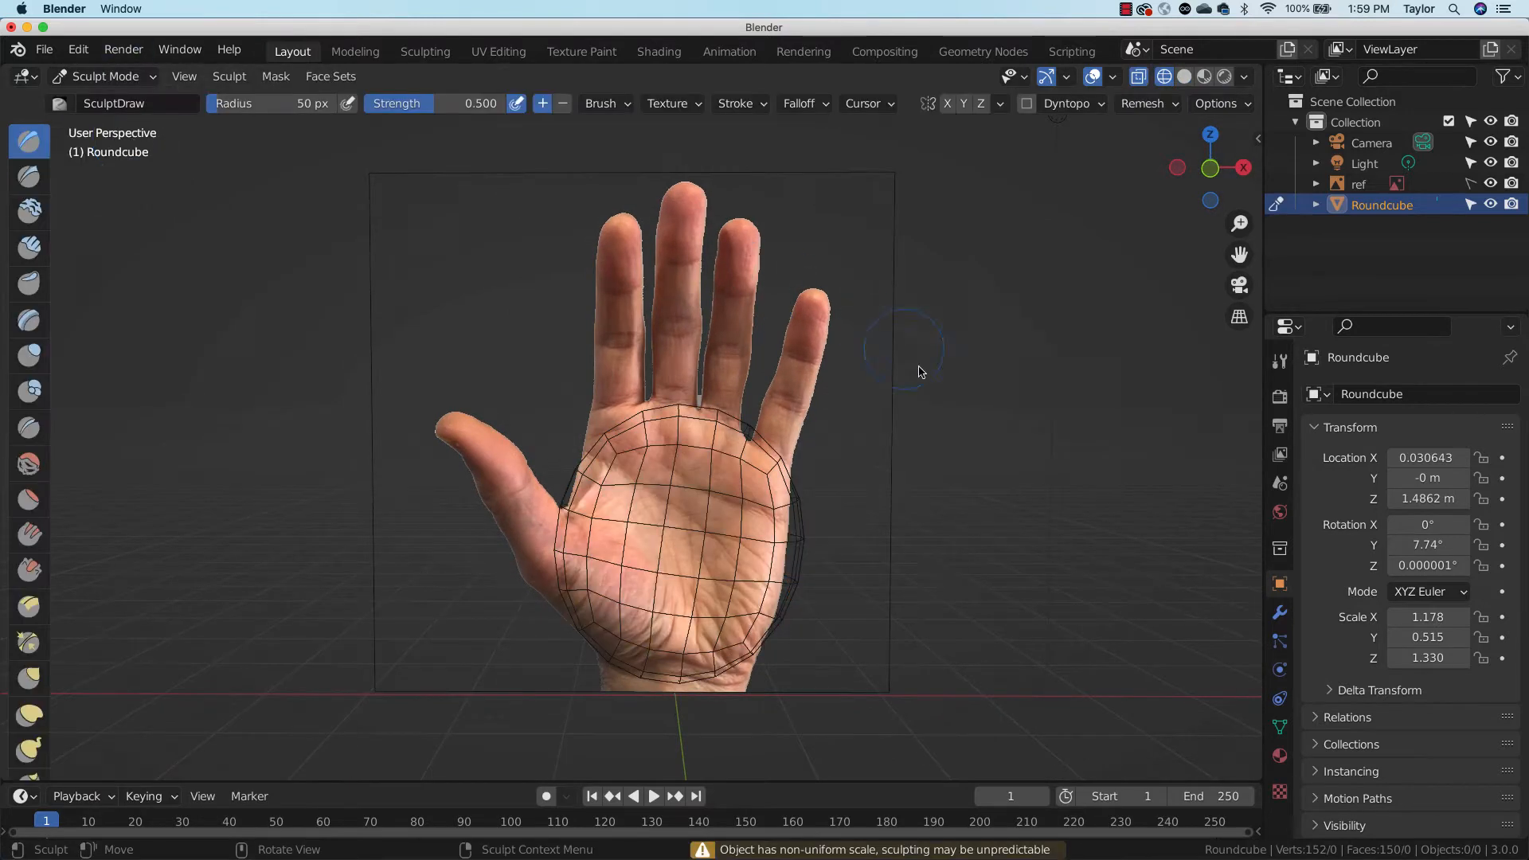
Try pulling the mesh's little-finger side inward using the Grab brush with a radius of 144 px
{"action": "key", "text": "f"}
{"action": "left_click", "coordinate": [908, 470]}
{"action": "key", "text": "g"}
{"action": "left_click_drag", "start_coordinate": [802, 582], "coordinate": [785, 585]}
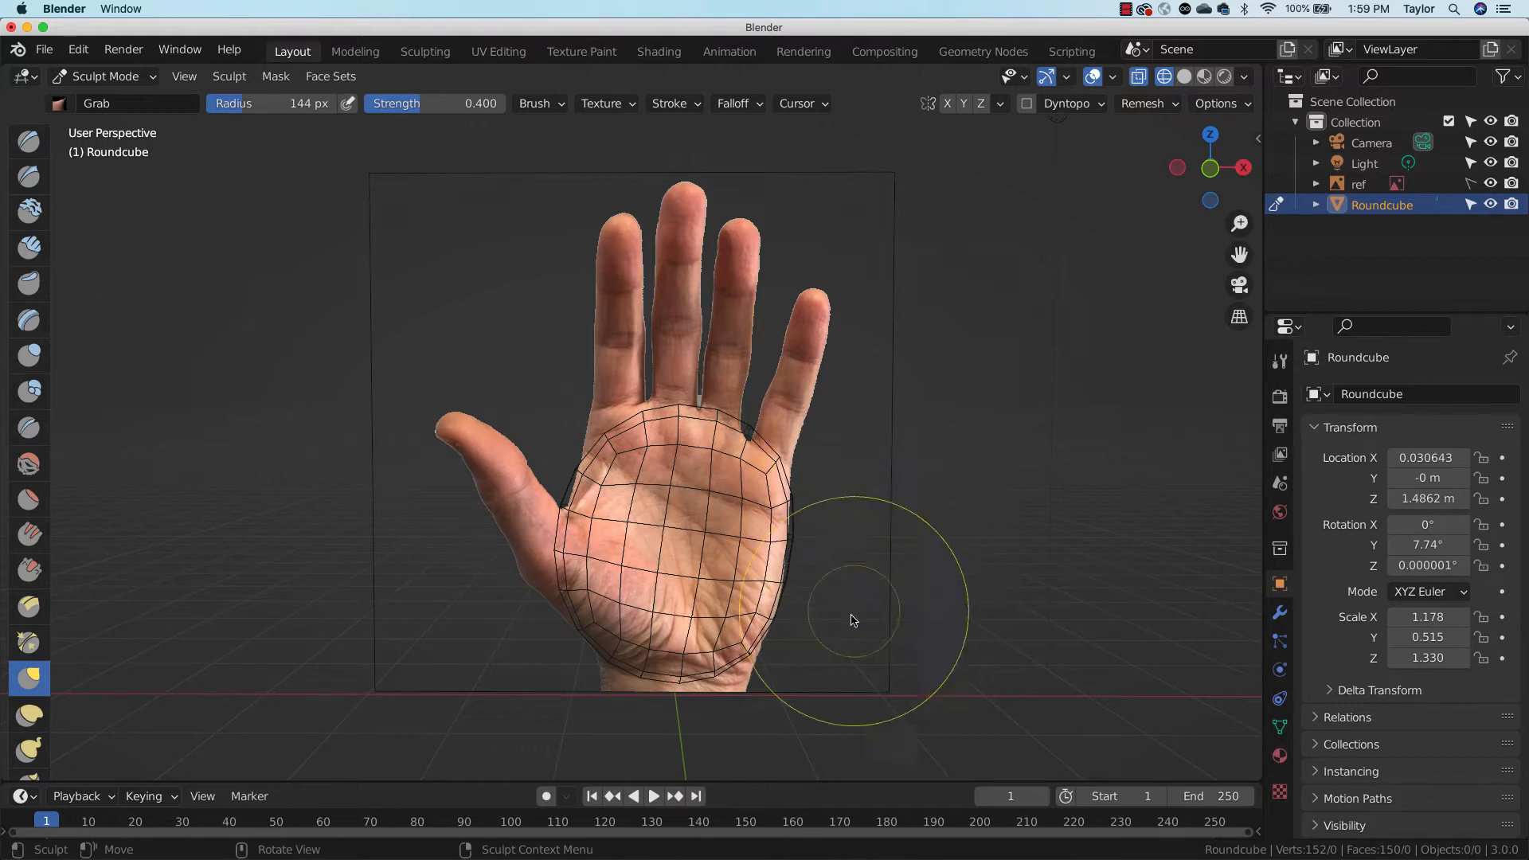
Return to Object Mode and apply all transforms to the round cube
{"action": "left_click", "coordinate": [112, 75]}
{"action": "left_click", "coordinate": [133, 100]}
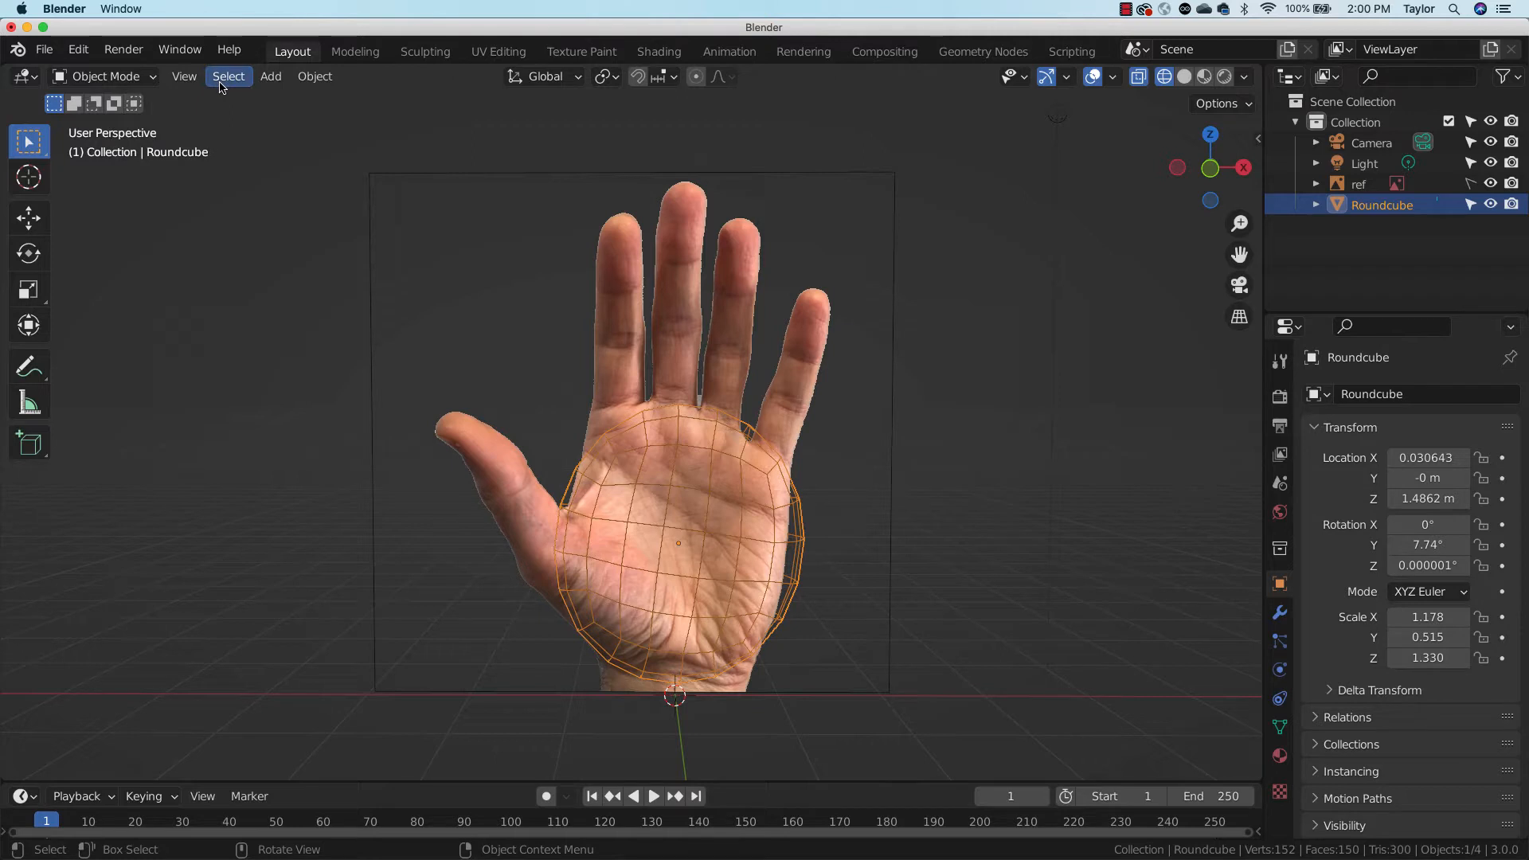
{"action": "key", "text": "ctrl+a"}
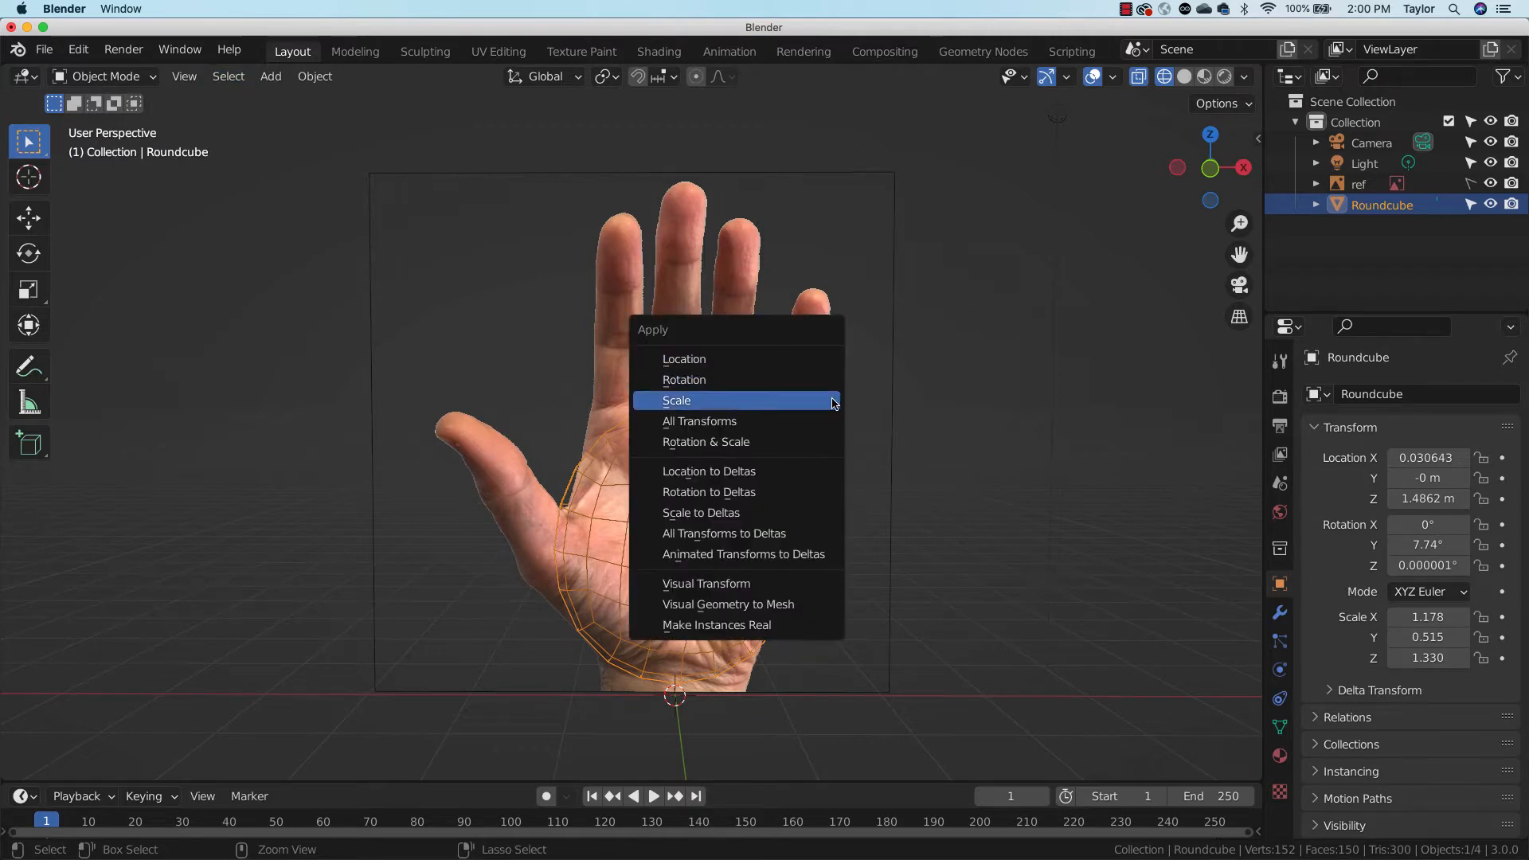
{"action": "left_click", "coordinate": [748, 422]}
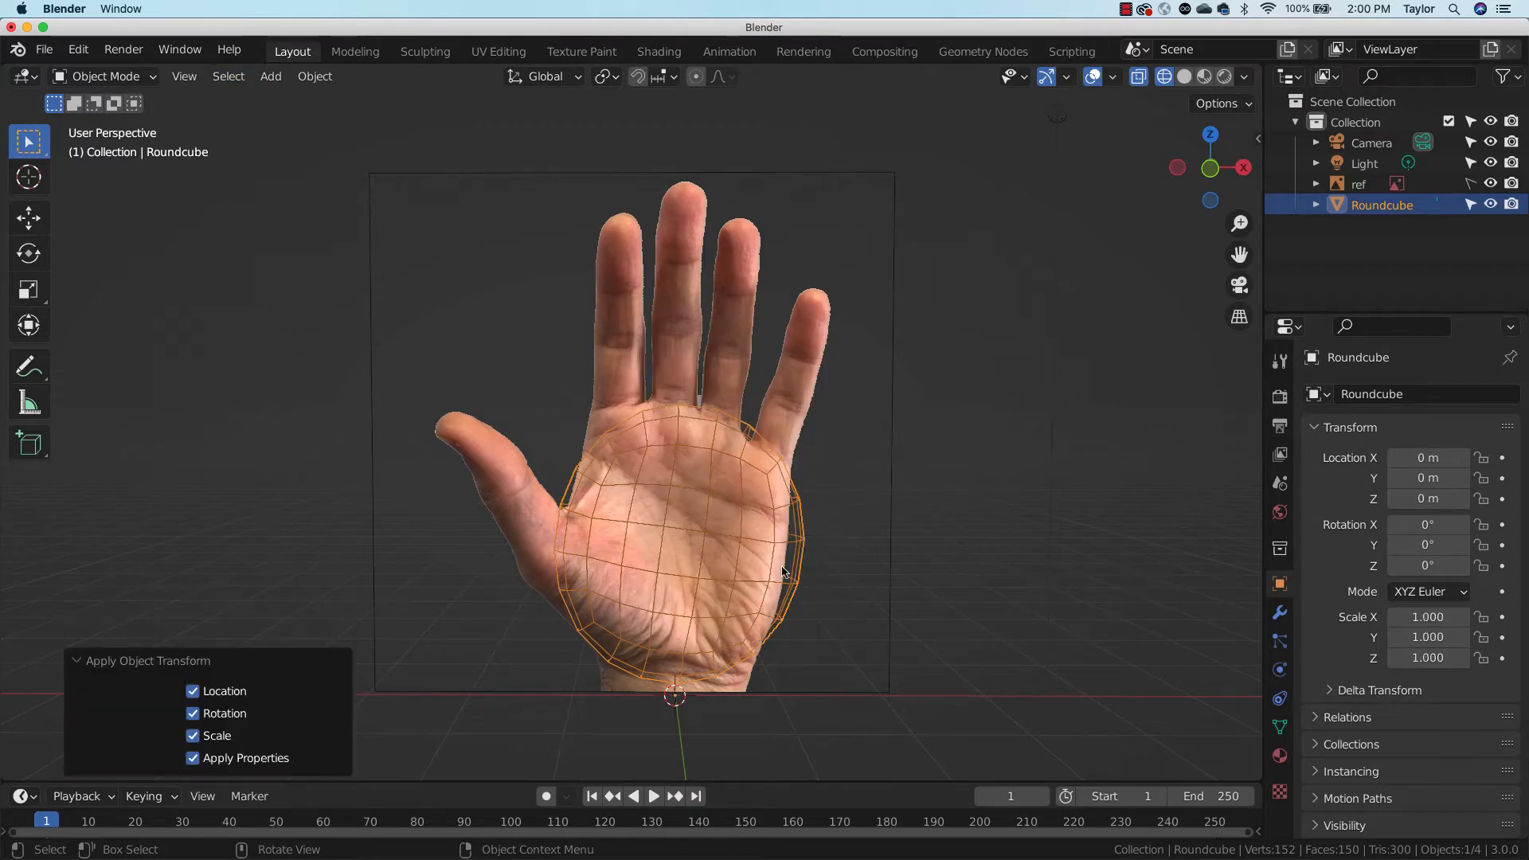
In Sculpt Mode, use the Grab brush at 144 px radius to pull the round cube's outline to the reference palm's edges
{"action": "left_click", "coordinate": [103, 75]}
{"action": "left_click", "coordinate": [104, 147]}
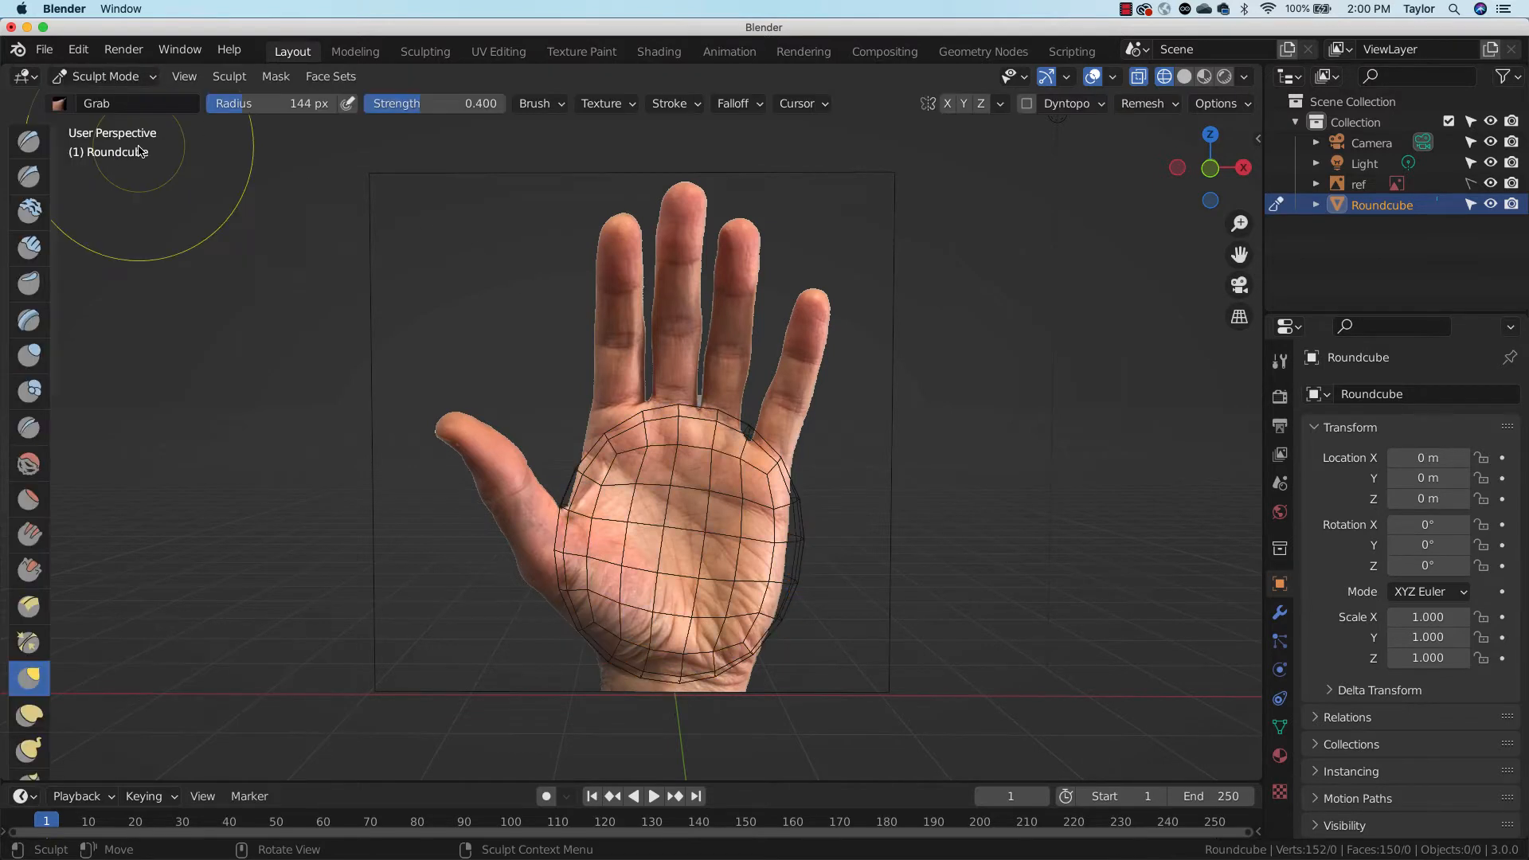
{"action": "left_click_drag", "start_coordinate": [804, 556], "coordinate": [775, 573]}
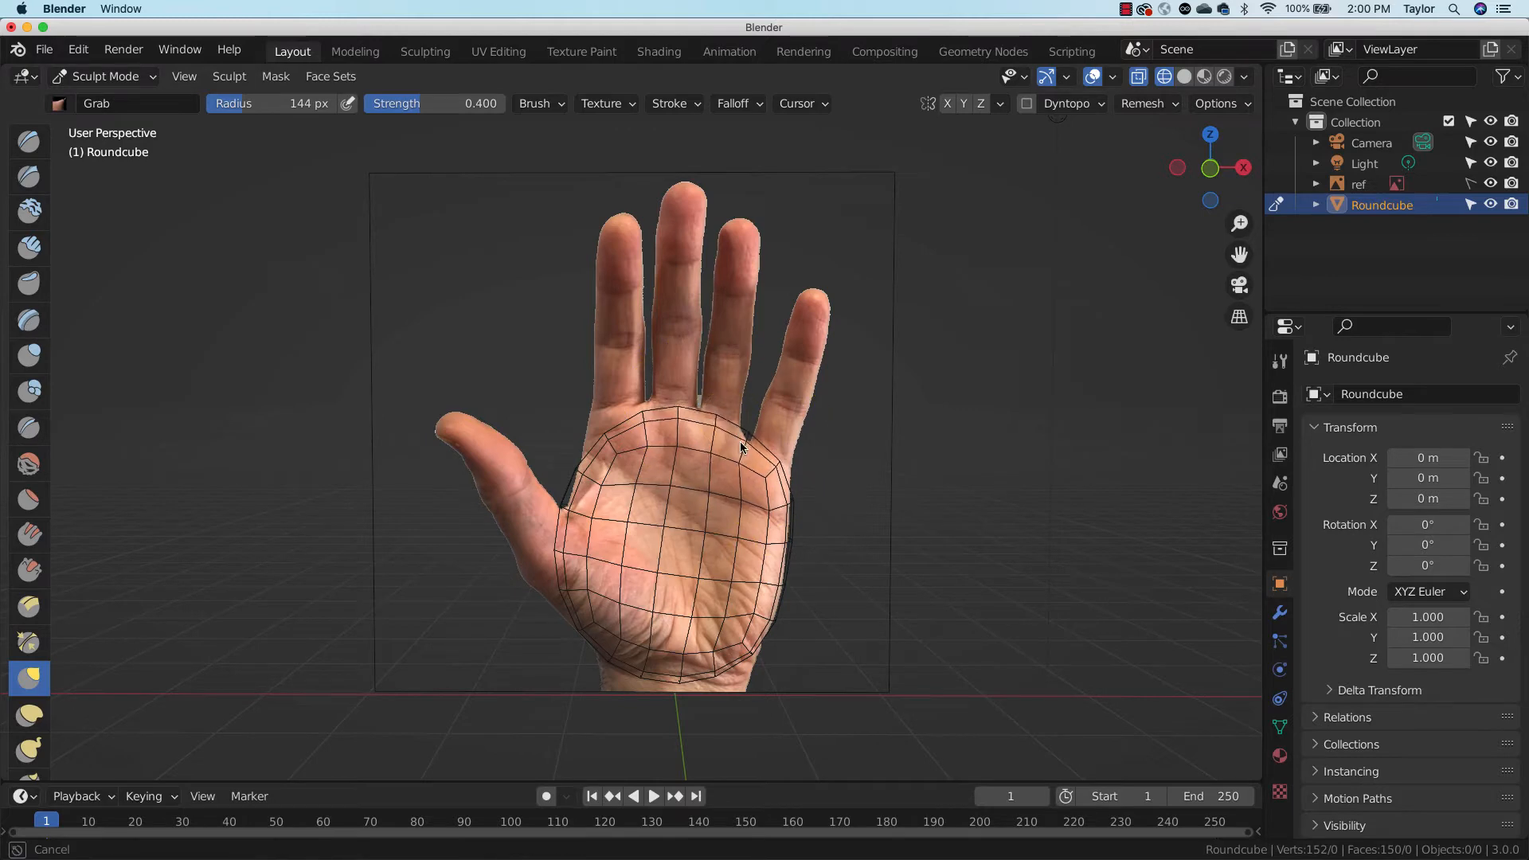
{"action": "mouse_move", "coordinate": [695, 413]}
{"action": "left_mouse_down"}
{"action": "mouse_move", "coordinate": [632, 422]}
{"action": "mouse_move", "coordinate": [610, 404]}
{"action": "mouse_move", "coordinate": [580, 483]}
{"action": "left_mouse_up"}
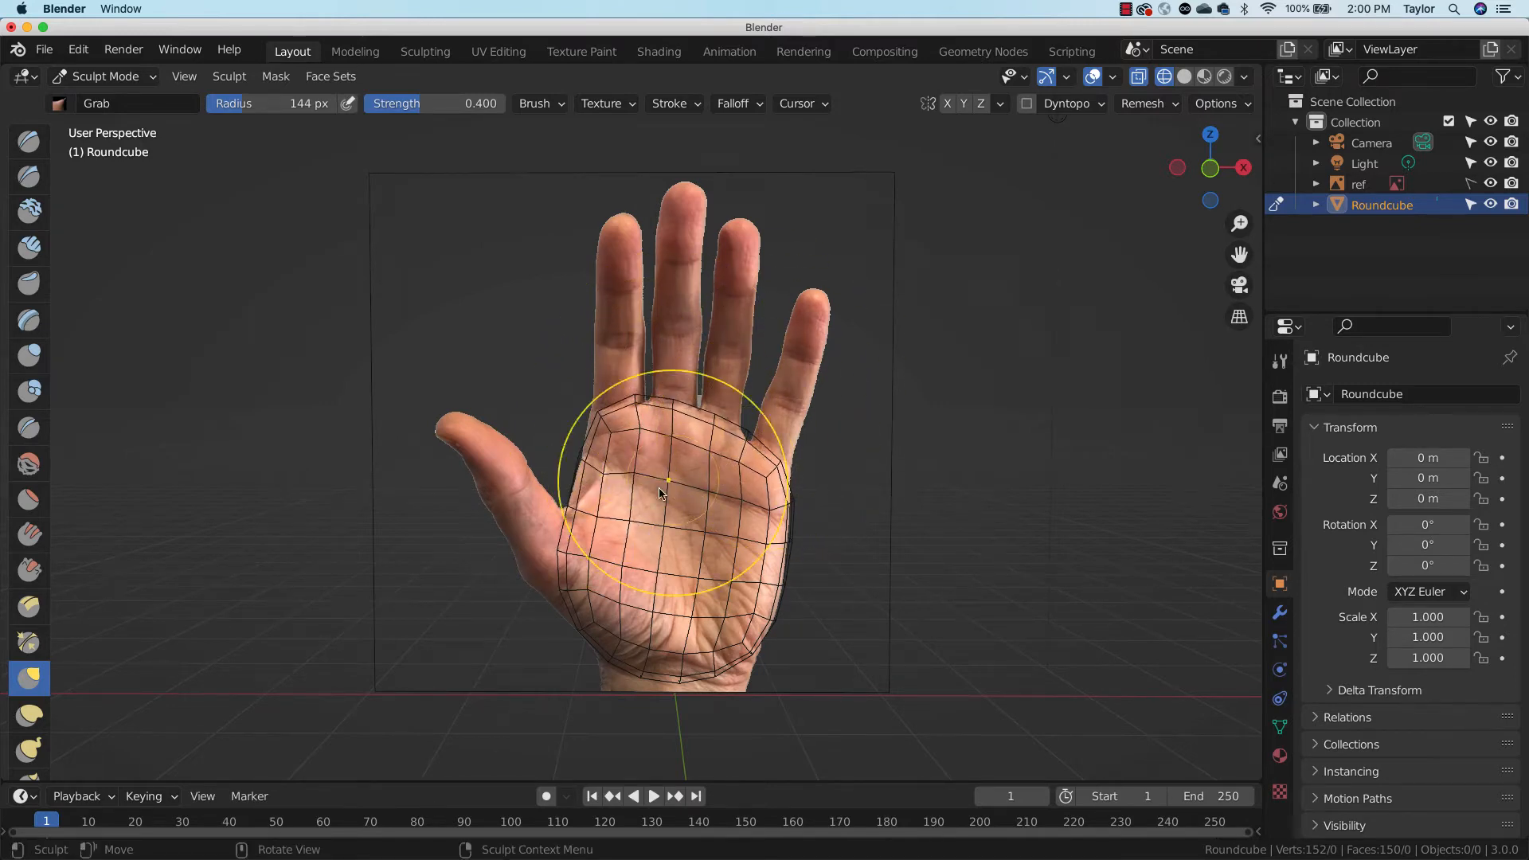
{"action": "left_click_drag", "start_coordinate": [566, 637], "coordinate": [569, 573]}
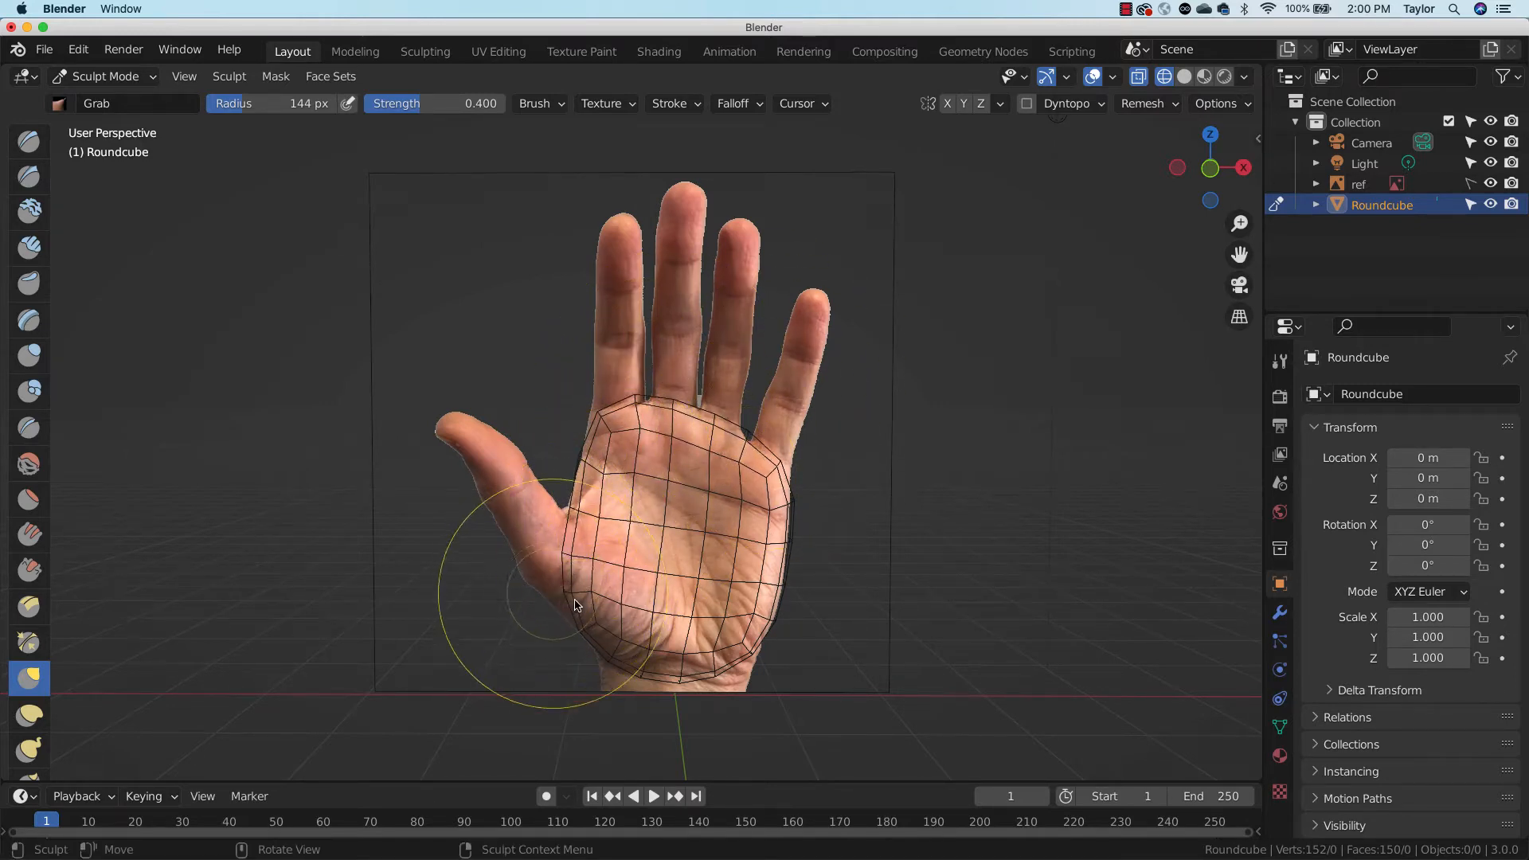
{"action": "left_click_drag", "start_coordinate": [585, 627], "coordinate": [574, 634]}
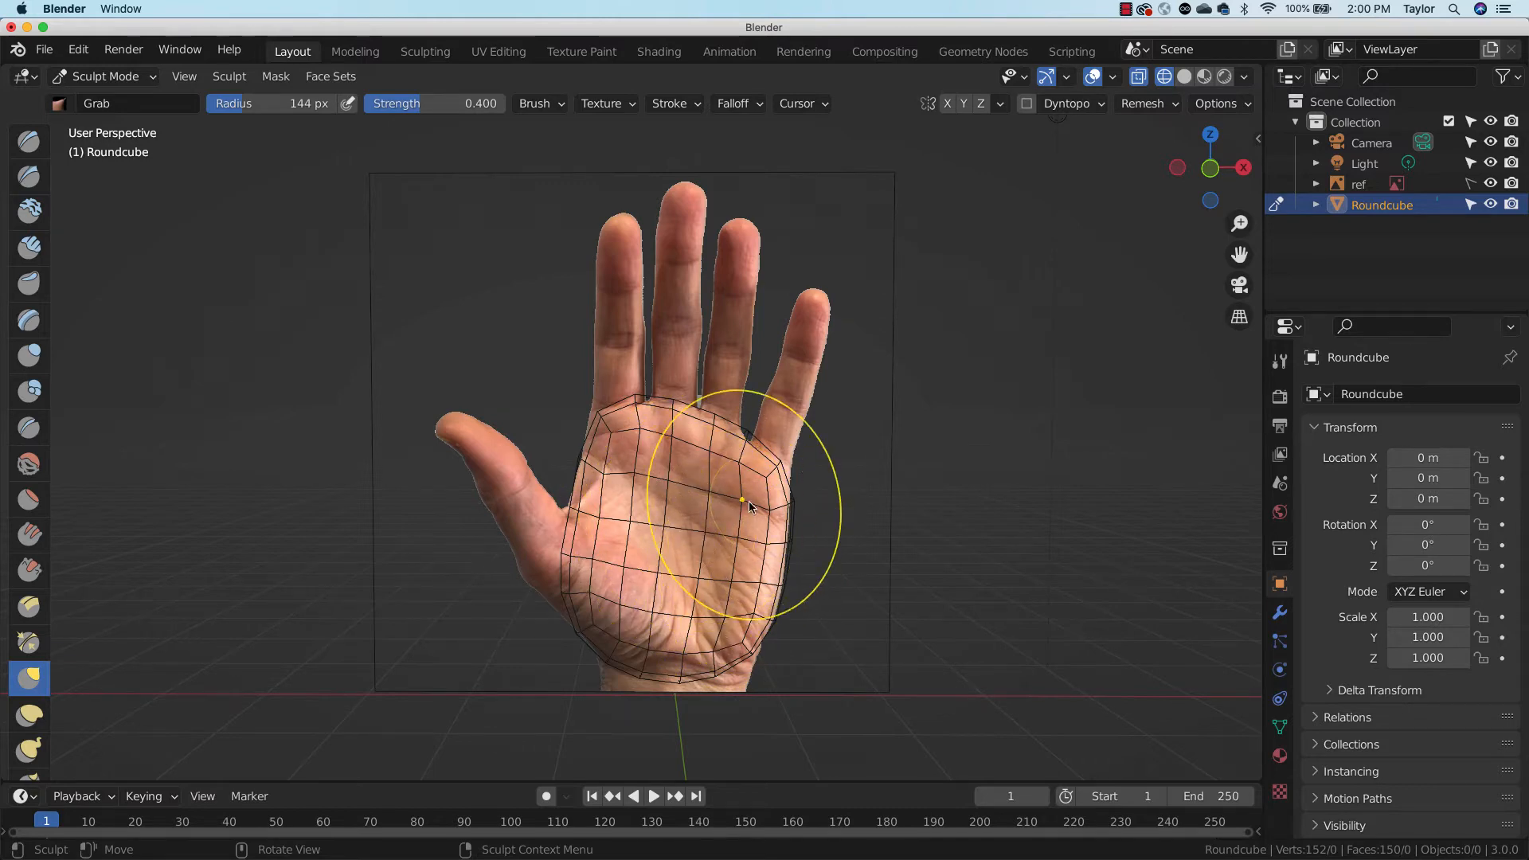
Switch to solid shading and push the palm's centre inward with the Grab brush, setting its radius to 76 px and finally 139 px
{"action": "left_click", "coordinate": [1185, 78]}
{"action": "mouse_move", "coordinate": [875, 490]}
{"action": "middle_mouse_down"}
{"action": "mouse_move", "coordinate": [1040, 562]}
{"action": "mouse_move", "coordinate": [881, 474]}
{"action": "mouse_move", "coordinate": [866, 519]}
{"action": "mouse_move", "coordinate": [799, 501]}
{"action": "mouse_move", "coordinate": [866, 501]}
{"action": "middle_mouse_up"}
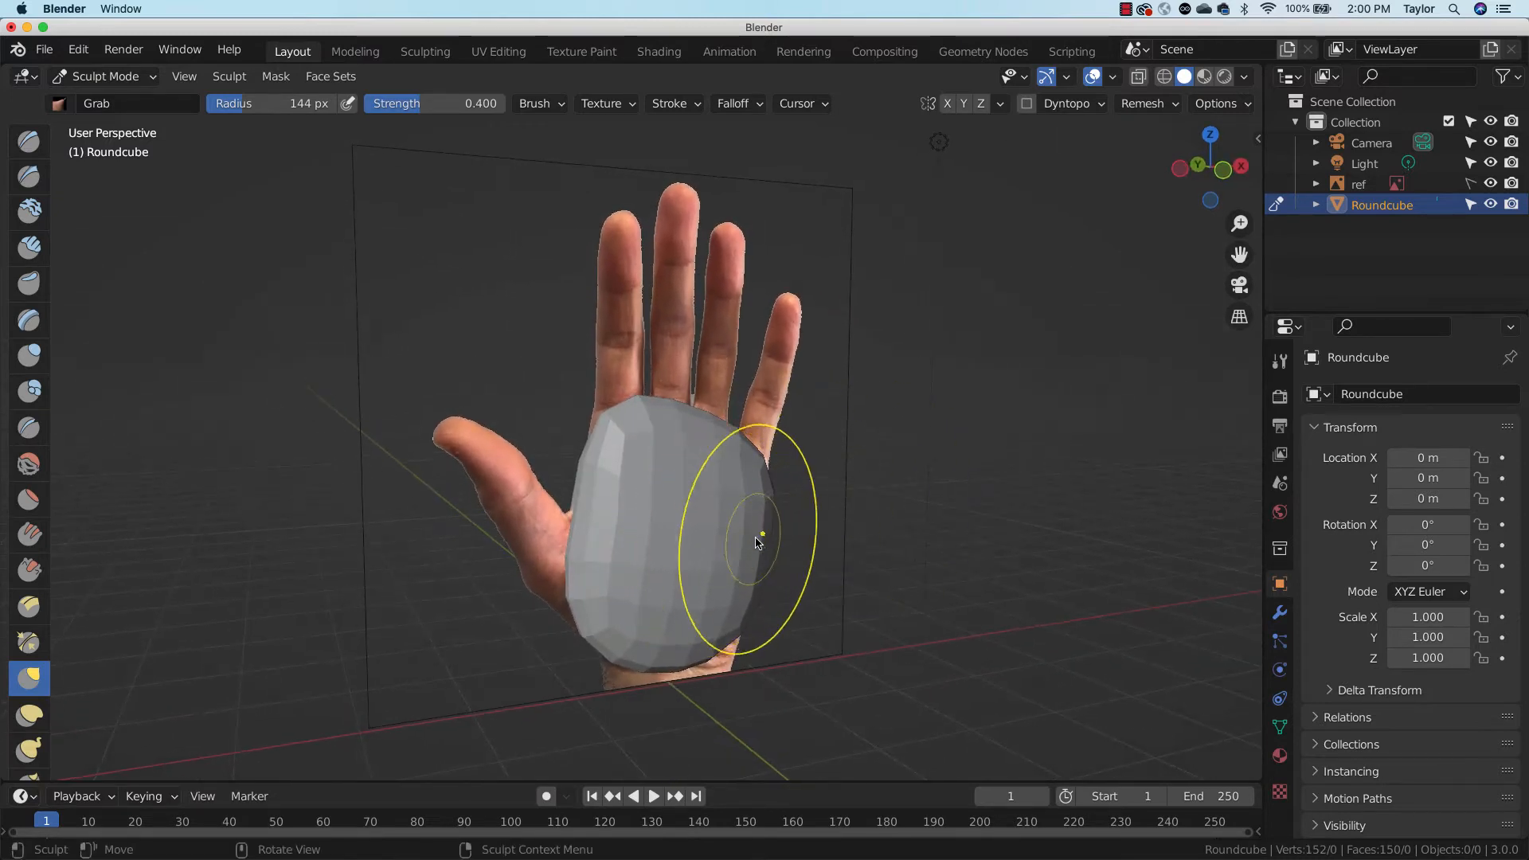
{"action": "key", "text": "f"}
{"action": "left_click", "coordinate": [726, 548]}
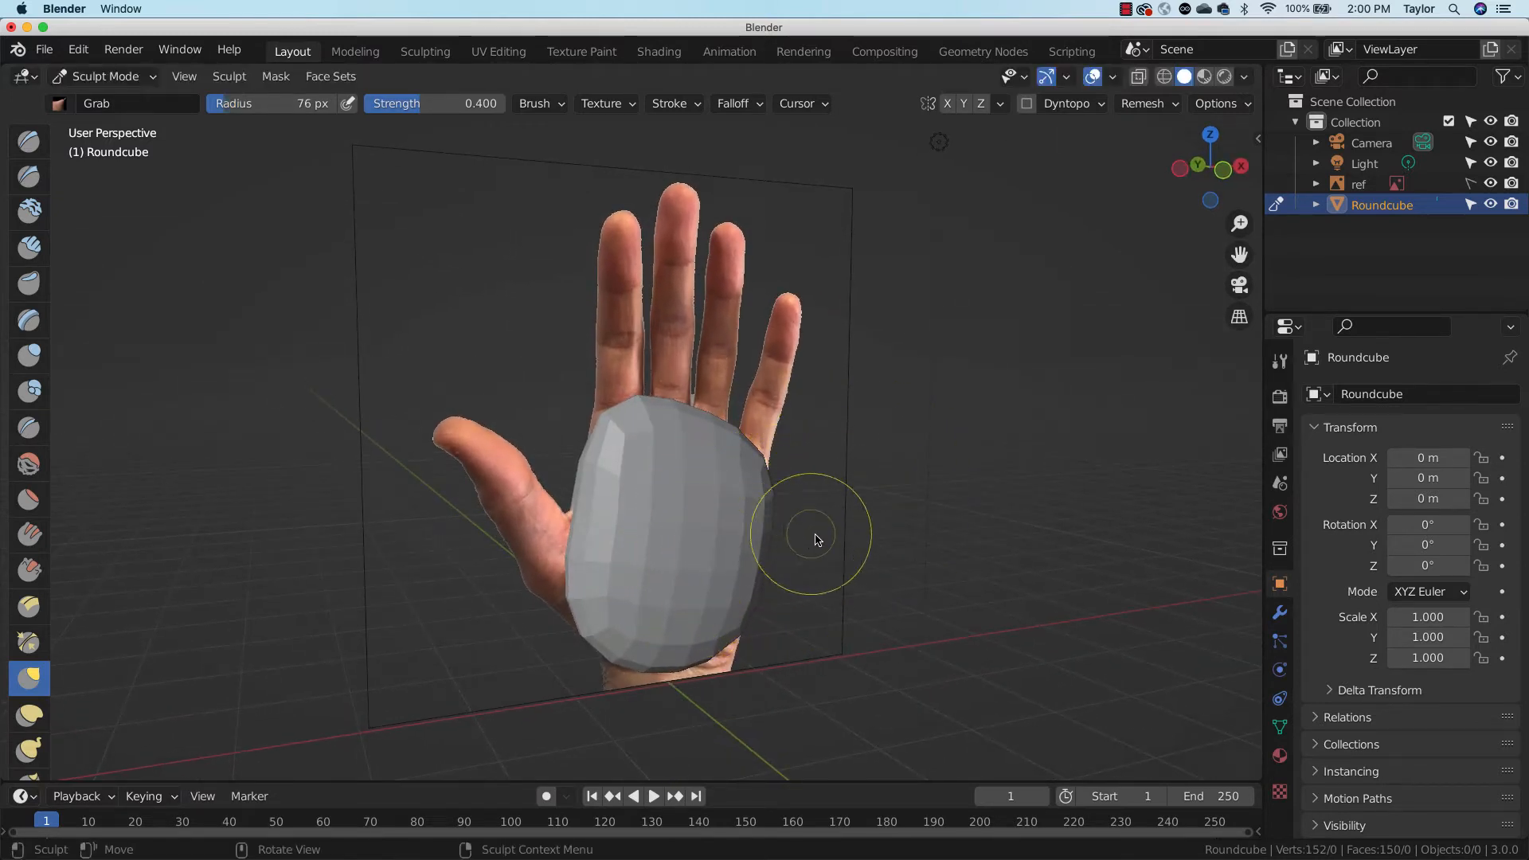
{"action": "mouse_move", "coordinate": [816, 540]}
{"action": "middle_mouse_down"}
{"action": "mouse_move", "coordinate": [853, 562]}
{"action": "mouse_move", "coordinate": [692, 614]}
{"action": "mouse_move", "coordinate": [857, 536]}
{"action": "mouse_move", "coordinate": [695, 519]}
{"action": "middle_mouse_up"}
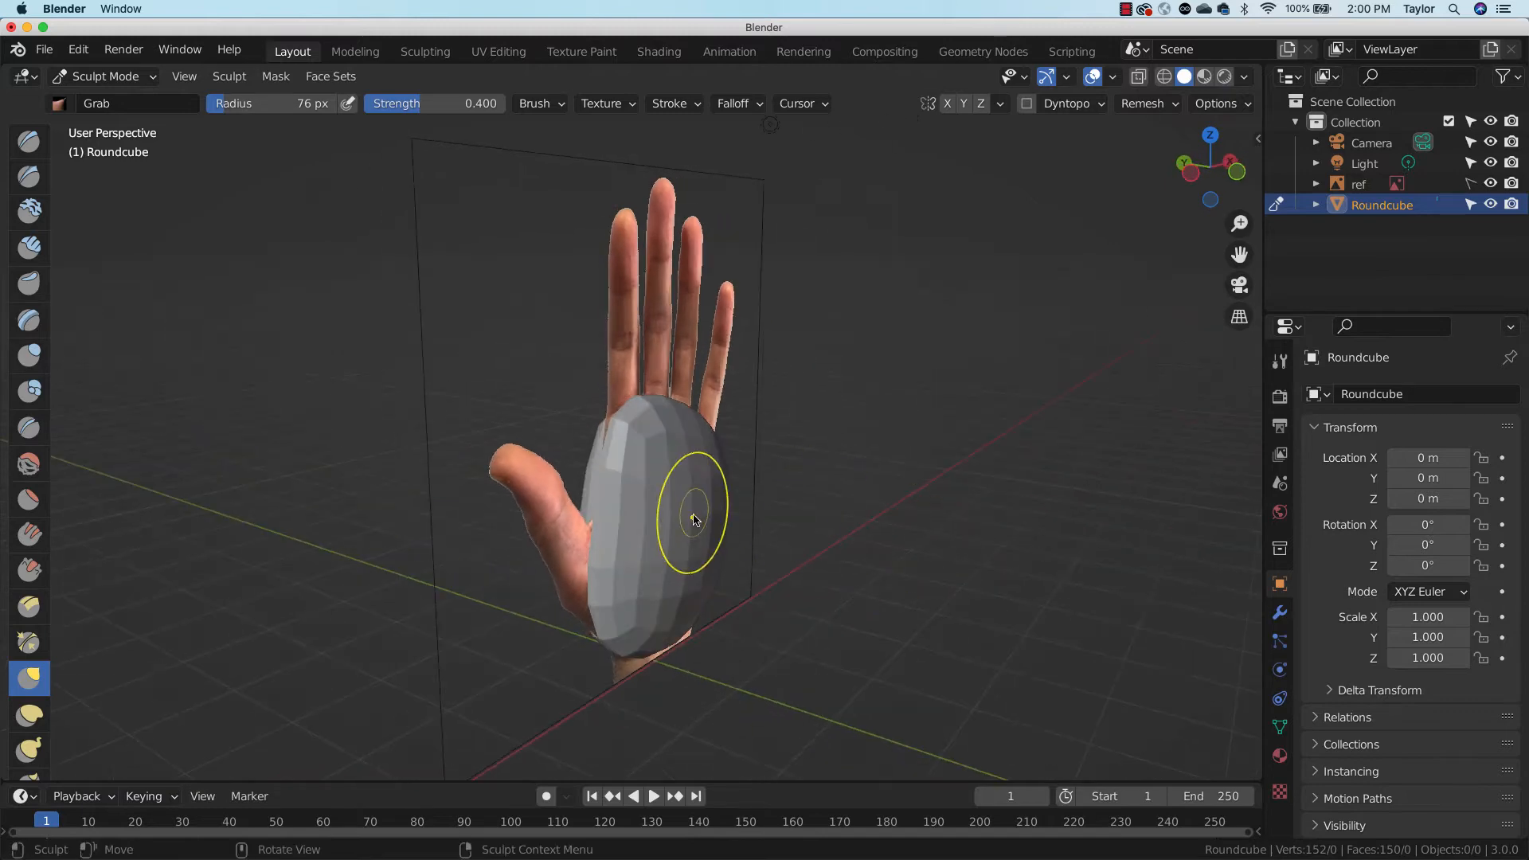
{"action": "mouse_move", "coordinate": [699, 530]}
{"action": "left_mouse_down"}
{"action": "mouse_move", "coordinate": [659, 529]}
{"action": "mouse_move", "coordinate": [692, 504]}
{"action": "mouse_move", "coordinate": [692, 528]}
{"action": "left_mouse_up"}
{"action": "key", "text": "f"}
{"action": "left_click", "coordinate": [809, 514]}
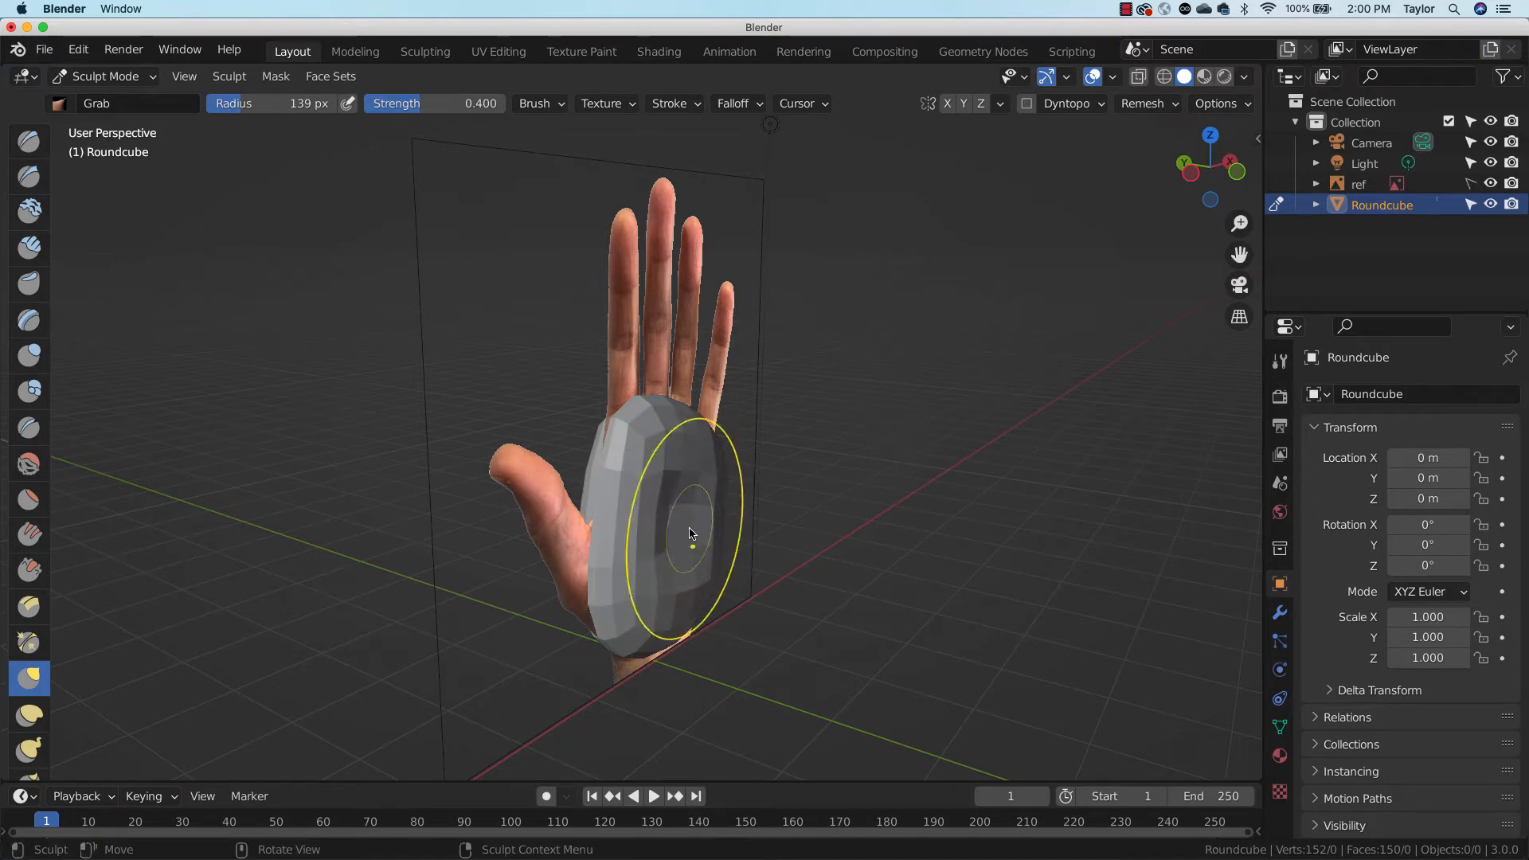
{"action": "mouse_move", "coordinate": [692, 547]}
{"action": "middle_mouse_down"}
{"action": "mouse_move", "coordinate": [908, 528]}
{"action": "mouse_move", "coordinate": [580, 518]}
{"action": "middle_mouse_up"}
{"action": "mouse_move", "coordinate": [624, 461]}
{"action": "middle_mouse_down"}
{"action": "mouse_move", "coordinate": [709, 494]}
{"action": "mouse_move", "coordinate": [723, 437]}
{"action": "mouse_move", "coordinate": [666, 470]}
{"action": "mouse_move", "coordinate": [691, 565]}
{"action": "mouse_move", "coordinate": [683, 510]}
{"action": "mouse_move", "coordinate": [737, 512]}
{"action": "mouse_move", "coordinate": [702, 552]}
{"action": "mouse_move", "coordinate": [661, 503]}
{"action": "mouse_move", "coordinate": [778, 528]}
{"action": "mouse_move", "coordinate": [799, 548]}
{"action": "mouse_move", "coordinate": [736, 527]}
{"action": "middle_mouse_up"}
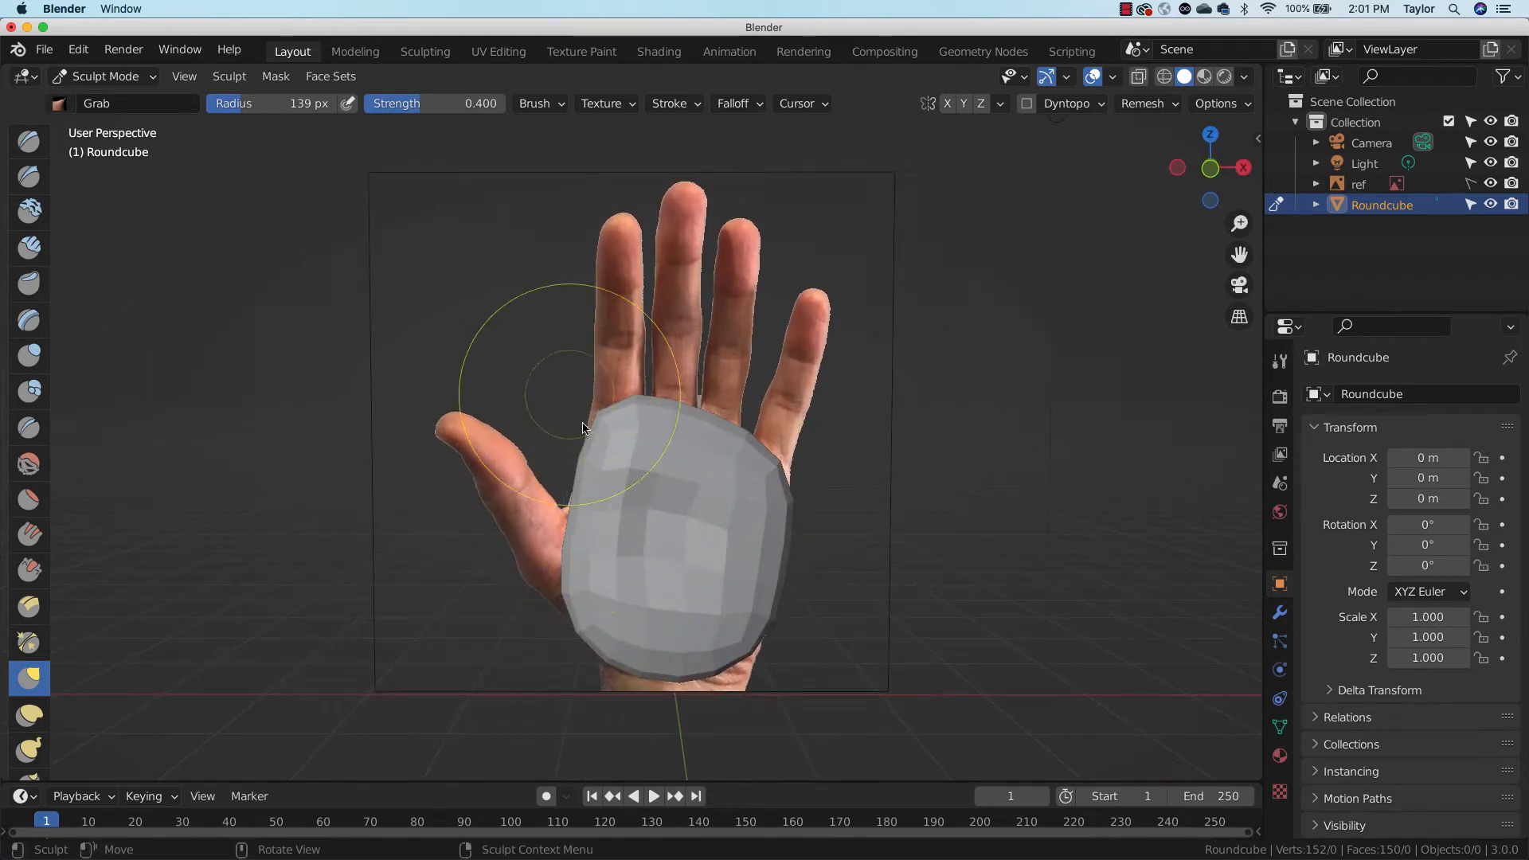
Build up a raised mound at the thumb base of the palm using the Draw brush at 67 px radius and 0.500 strength
{"action": "key", "text": "f"}
{"action": "left_click", "coordinate": [641, 529]}
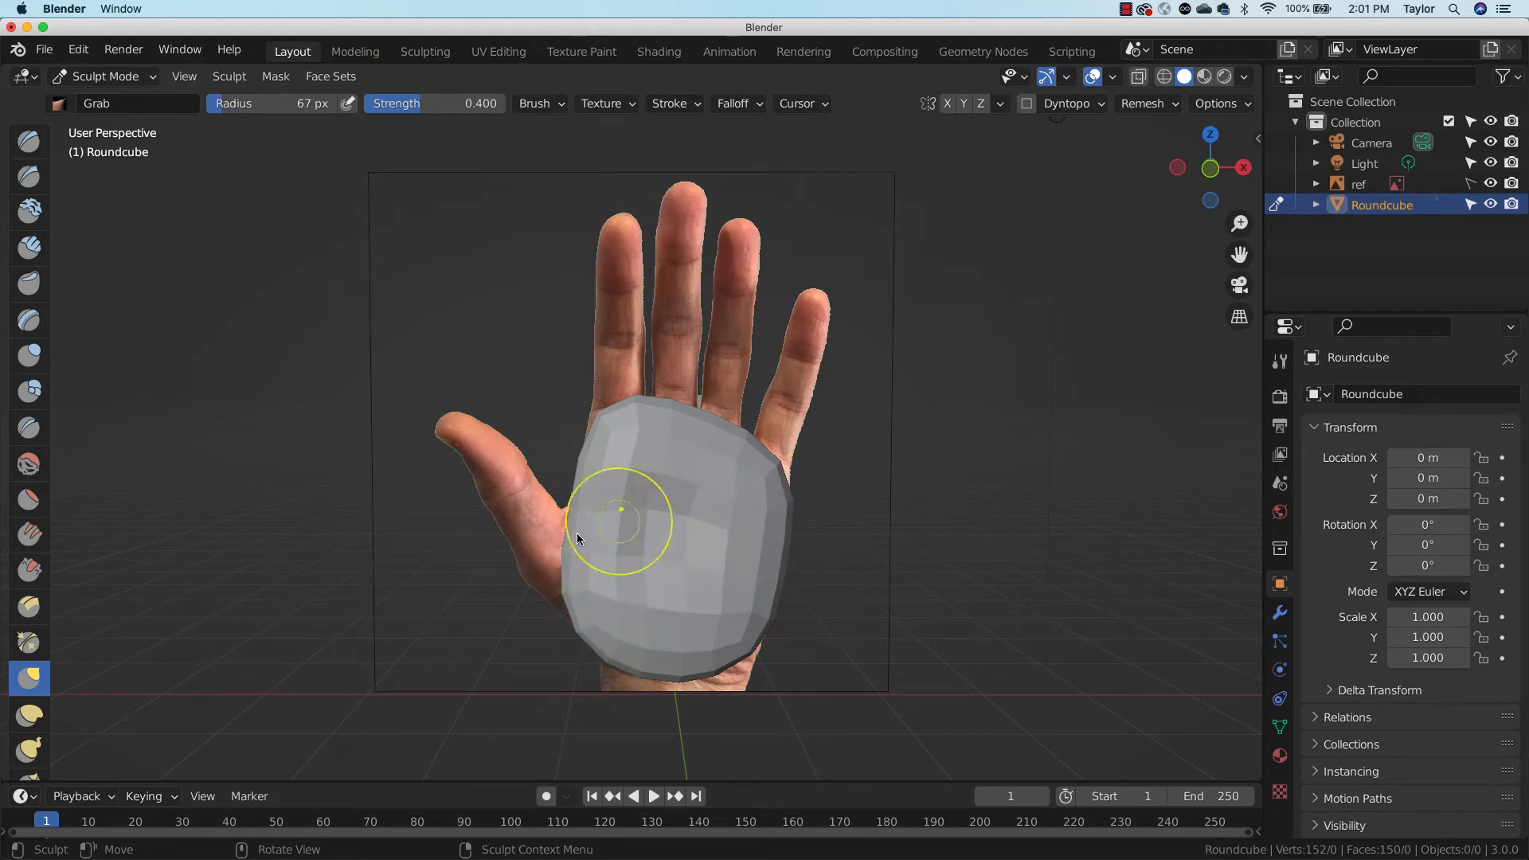
{"action": "key", "text": "x"}
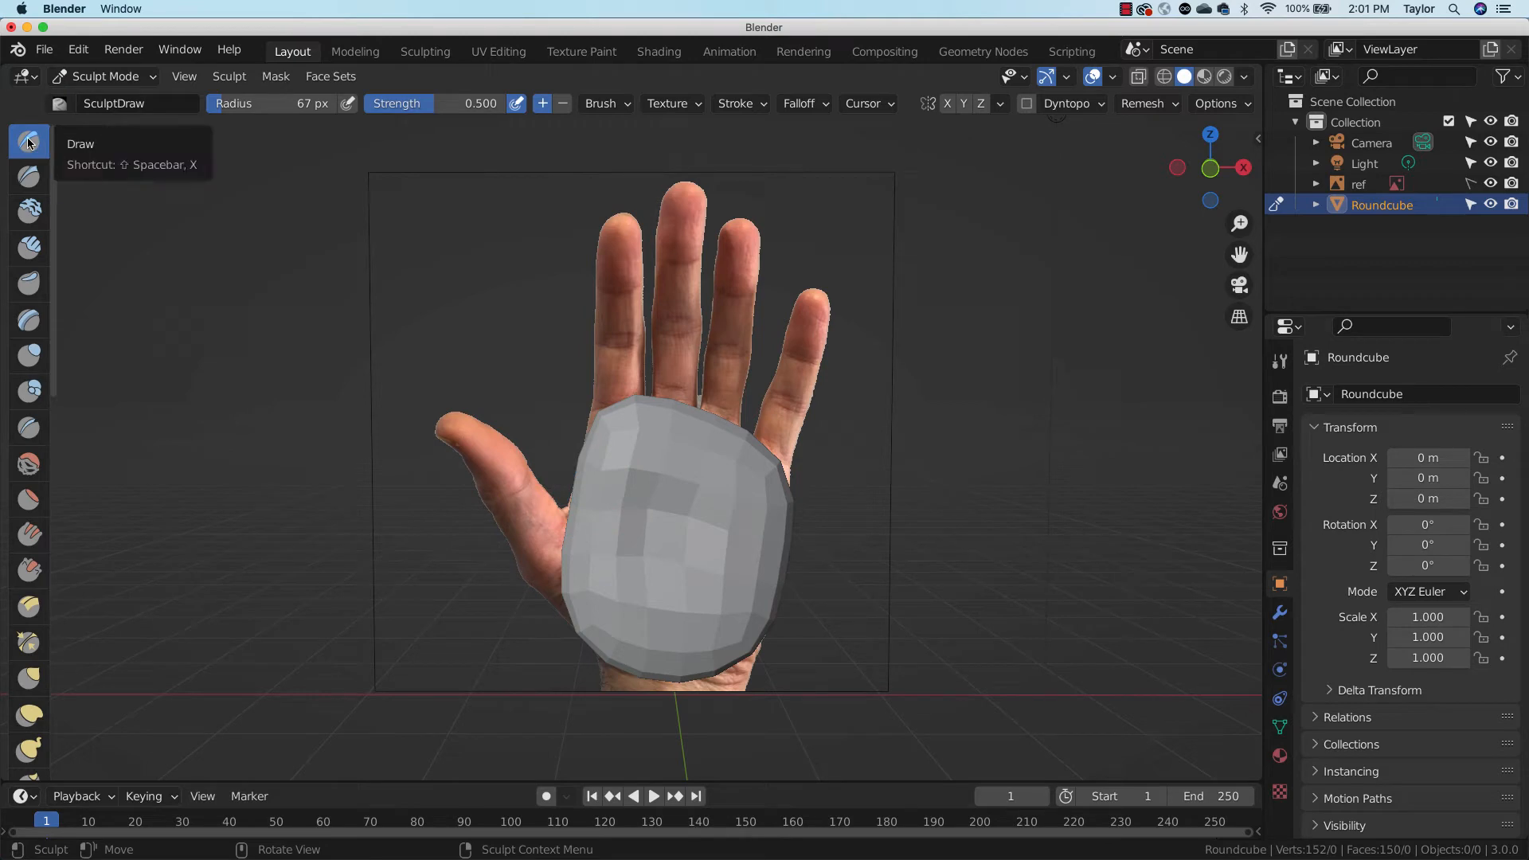
{"action": "left_click_drag", "start_coordinate": [593, 582], "coordinate": [625, 607]}
{"action": "middle_click_drag", "start_coordinate": [674, 575], "coordinate": [729, 596]}
{"action": "mouse_move", "coordinate": [597, 559]}
{"action": "left_mouse_down"}
{"action": "mouse_move", "coordinate": [617, 641]}
{"action": "mouse_move", "coordinate": [645, 625]}
{"action": "left_mouse_up"}
{"action": "middle_click_drag", "start_coordinate": [699, 512], "coordinate": [590, 465]}
{"action": "middle_click_drag", "start_coordinate": [787, 498], "coordinate": [860, 505]}
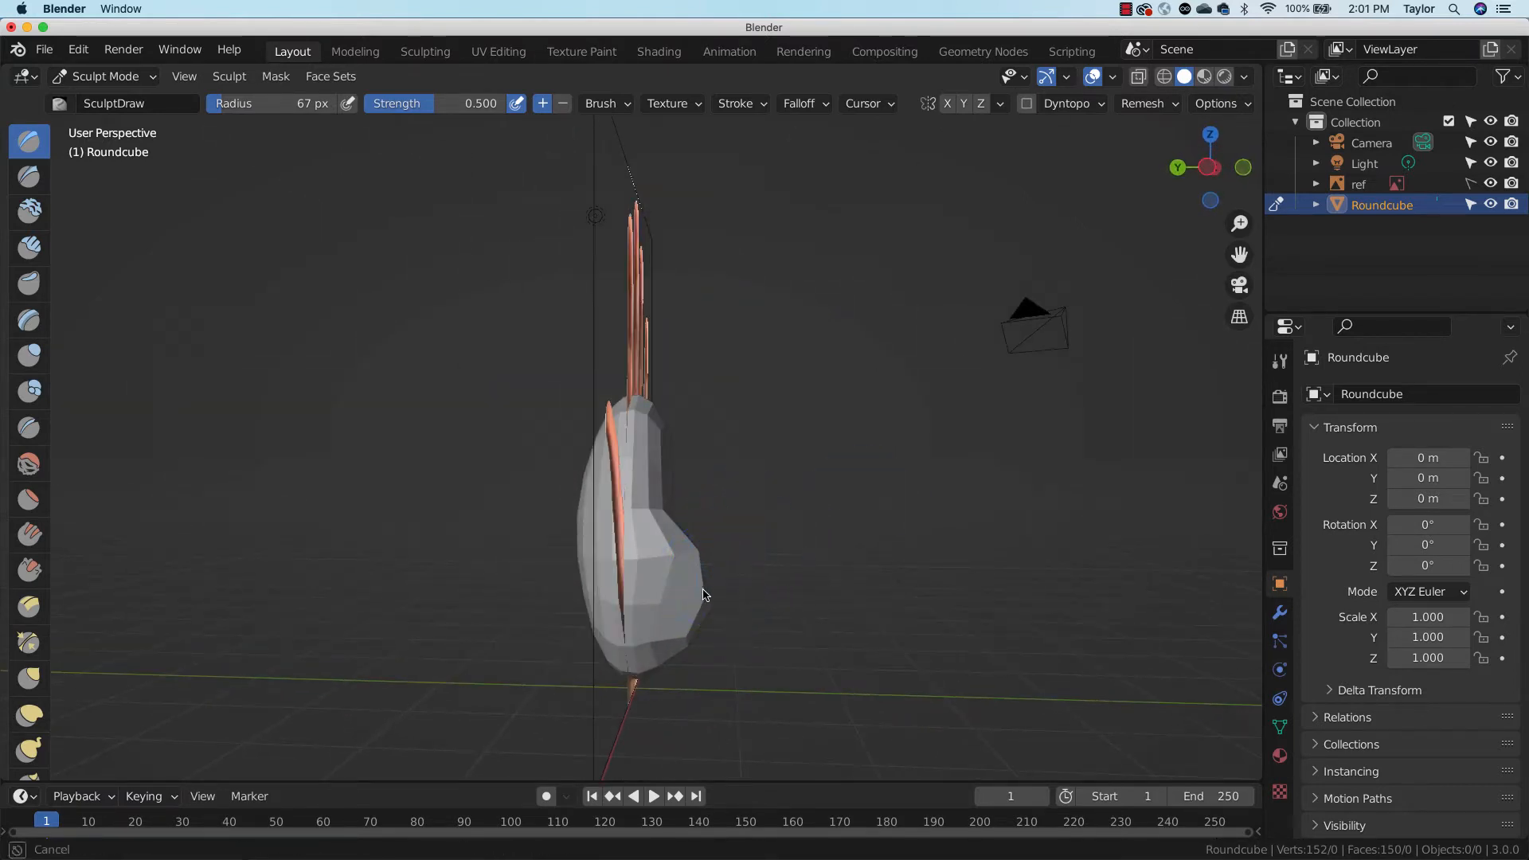
Refine the thumb-base mound from several angles and return to the front orthographic view
{"action": "middle_click_drag", "start_coordinate": [754, 552], "coordinate": [666, 591]}
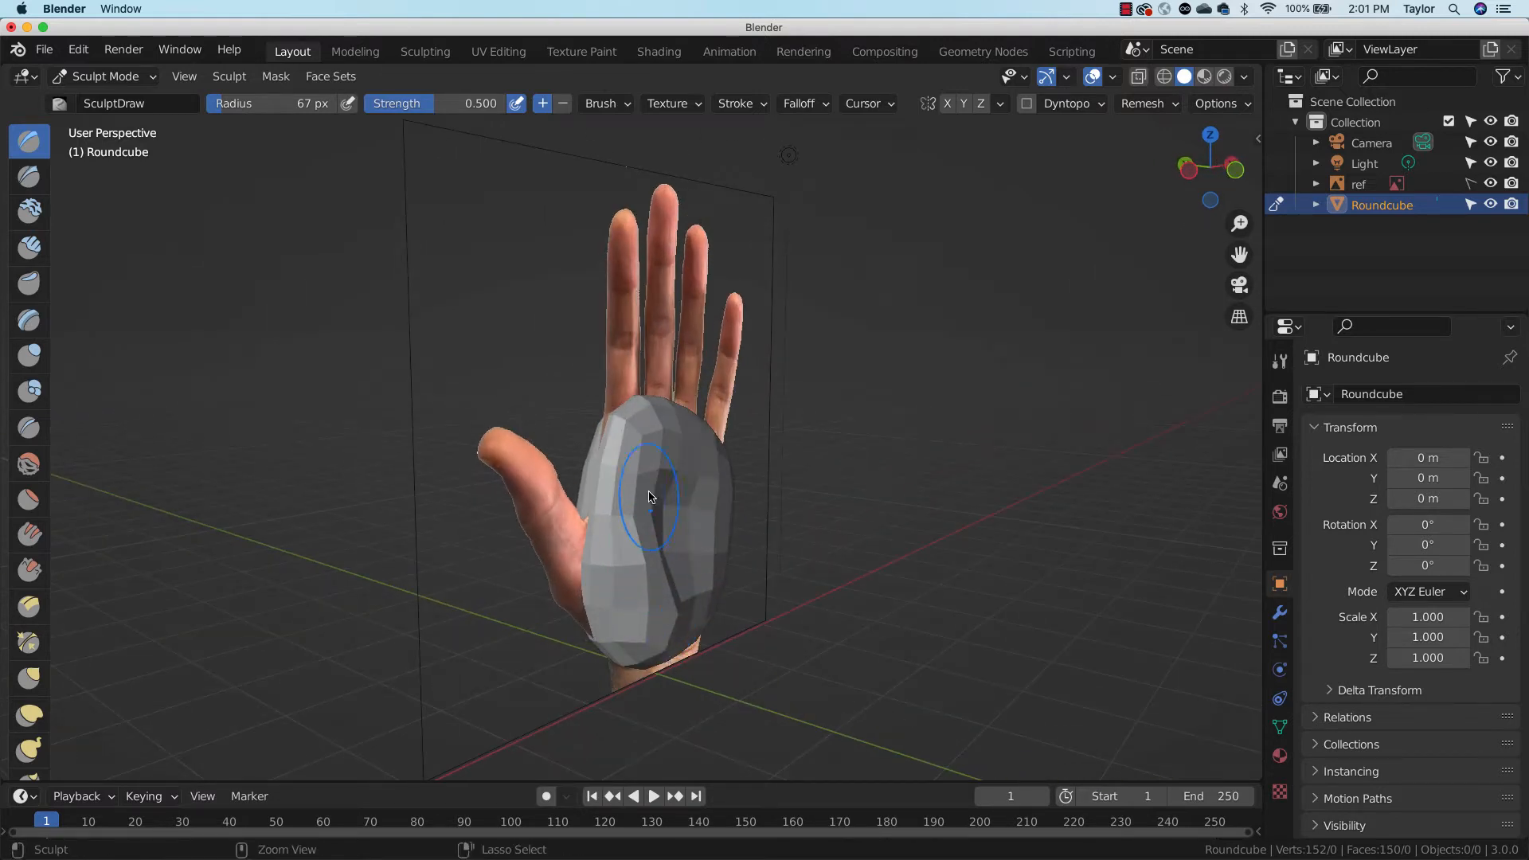
{"action": "mouse_move", "coordinate": [707, 578]}
{"action": "middle_mouse_down"}
{"action": "mouse_move", "coordinate": [619, 543]}
{"action": "mouse_move", "coordinate": [713, 580]}
{"action": "mouse_move", "coordinate": [604, 559]}
{"action": "middle_mouse_up"}
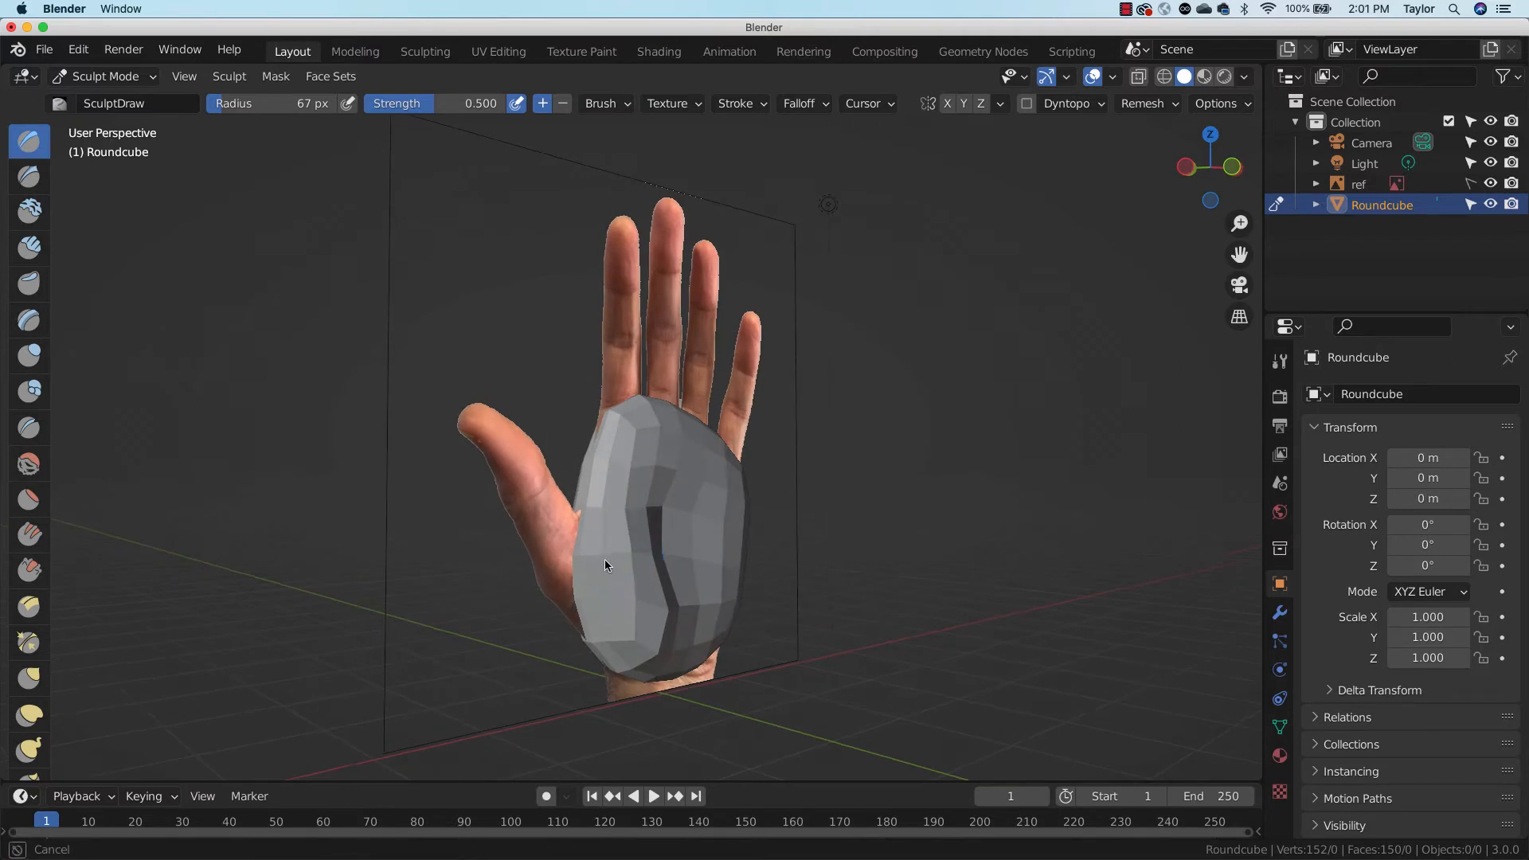
{"action": "mouse_move", "coordinate": [672, 615]}
{"action": "middle_mouse_down"}
{"action": "mouse_move", "coordinate": [712, 648]}
{"action": "mouse_move", "coordinate": [656, 638]}
{"action": "mouse_move", "coordinate": [584, 543]}
{"action": "mouse_move", "coordinate": [581, 563]}
{"action": "middle_mouse_up"}
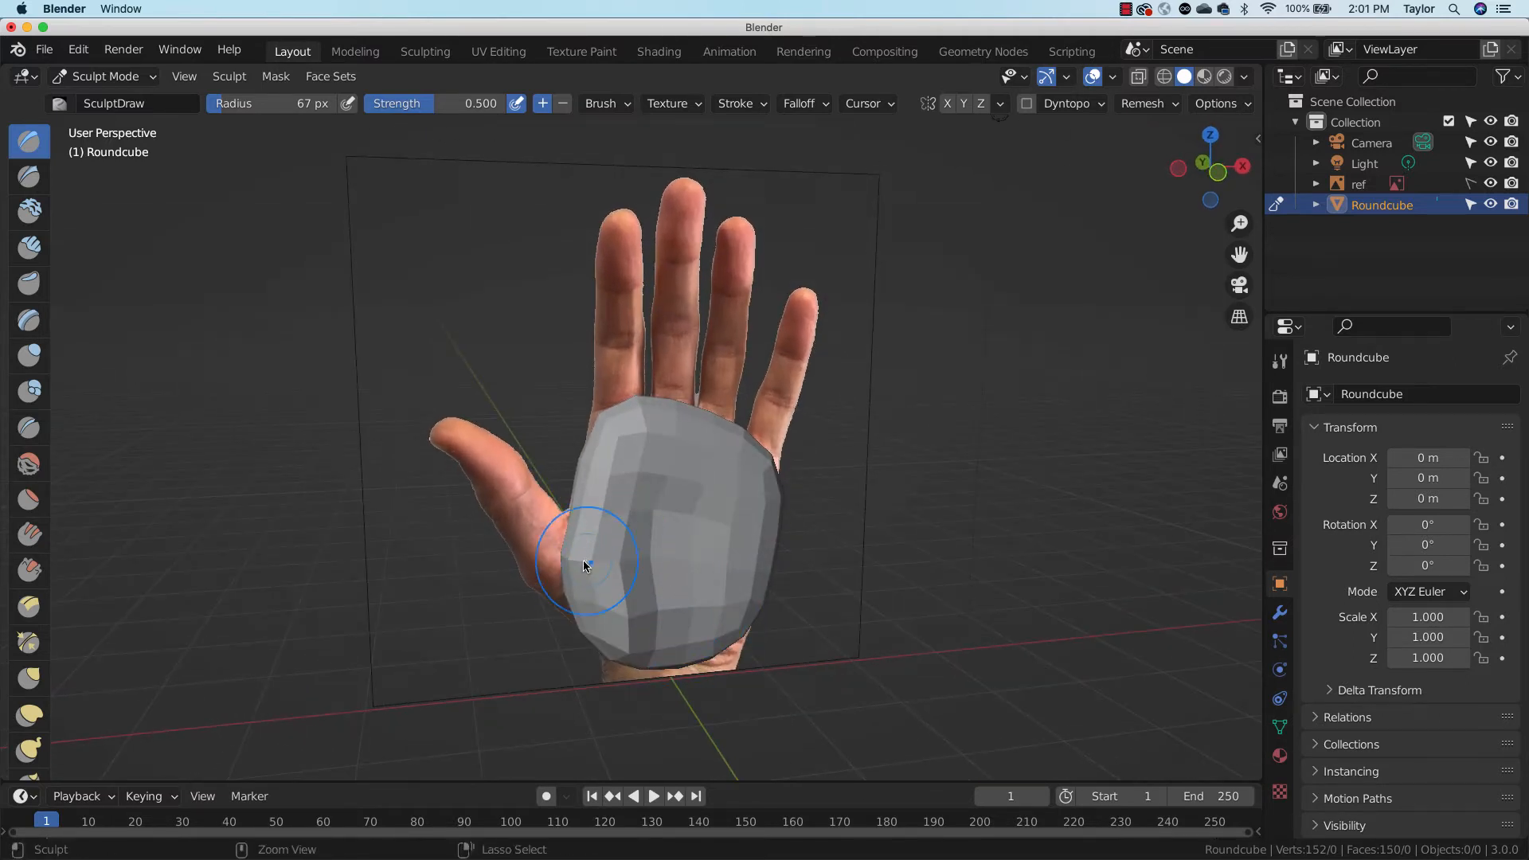
{"action": "mouse_move", "coordinate": [728, 550]}
{"action": "middle_mouse_down"}
{"action": "mouse_move", "coordinate": [642, 625]}
{"action": "mouse_move", "coordinate": [900, 595]}
{"action": "mouse_move", "coordinate": [993, 631]}
{"action": "mouse_move", "coordinate": [836, 610]}
{"action": "mouse_move", "coordinate": [644, 549]}
{"action": "mouse_move", "coordinate": [880, 573]}
{"action": "mouse_move", "coordinate": [764, 636]}
{"action": "mouse_move", "coordinate": [744, 558]}
{"action": "middle_mouse_up"}
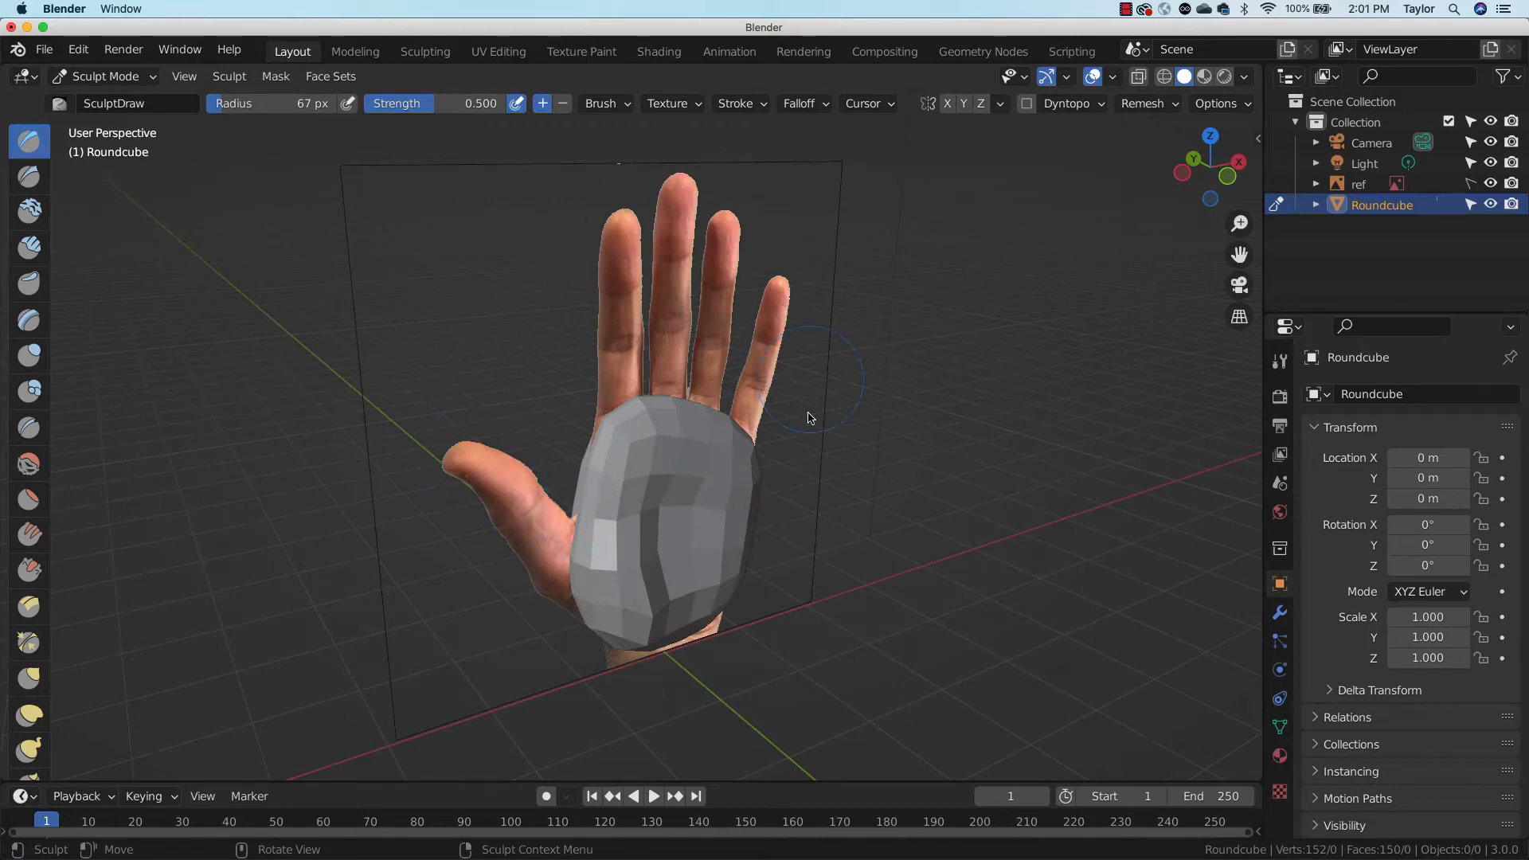
{"action": "middle_click_drag", "start_coordinate": [726, 546], "coordinate": [860, 504]}
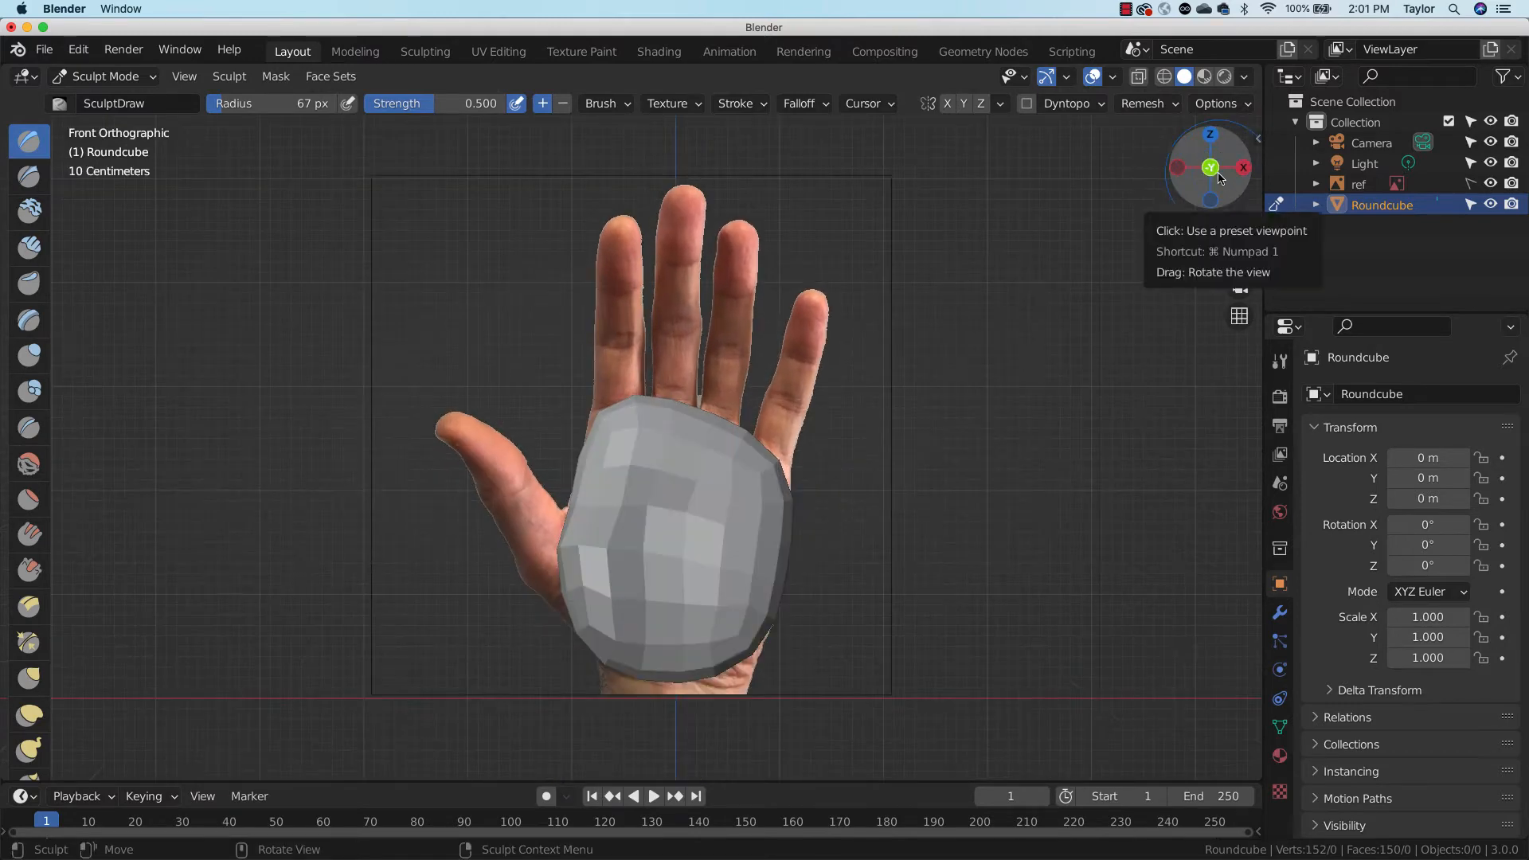
Rename the Roundcube object as palm
{"action": "double_click", "coordinate": [1408, 207]}
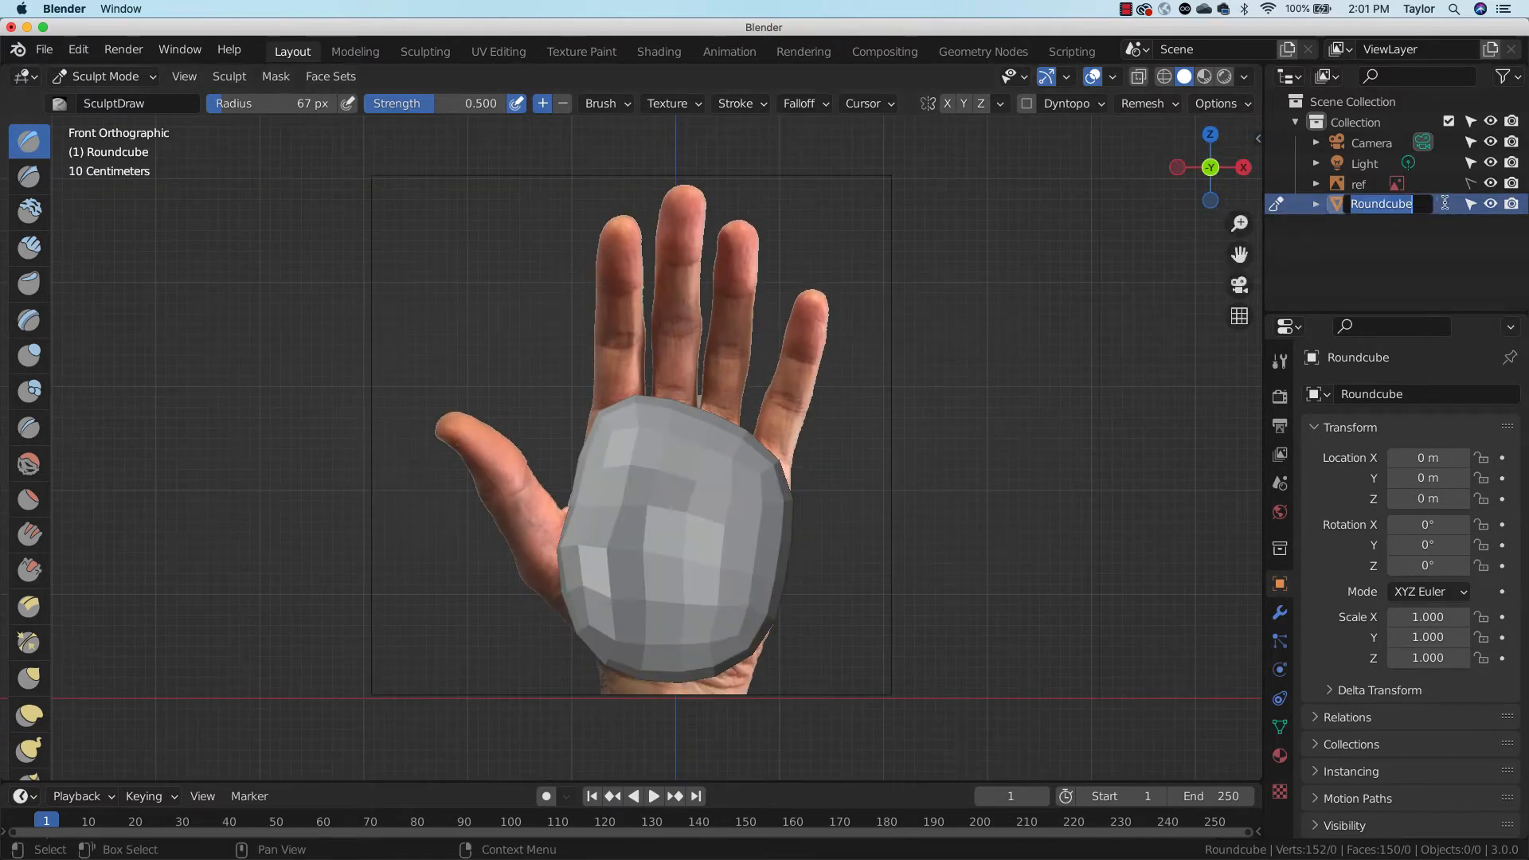
{"action": "type", "text": "palm"}
{"action": "key", "text": "Return"}
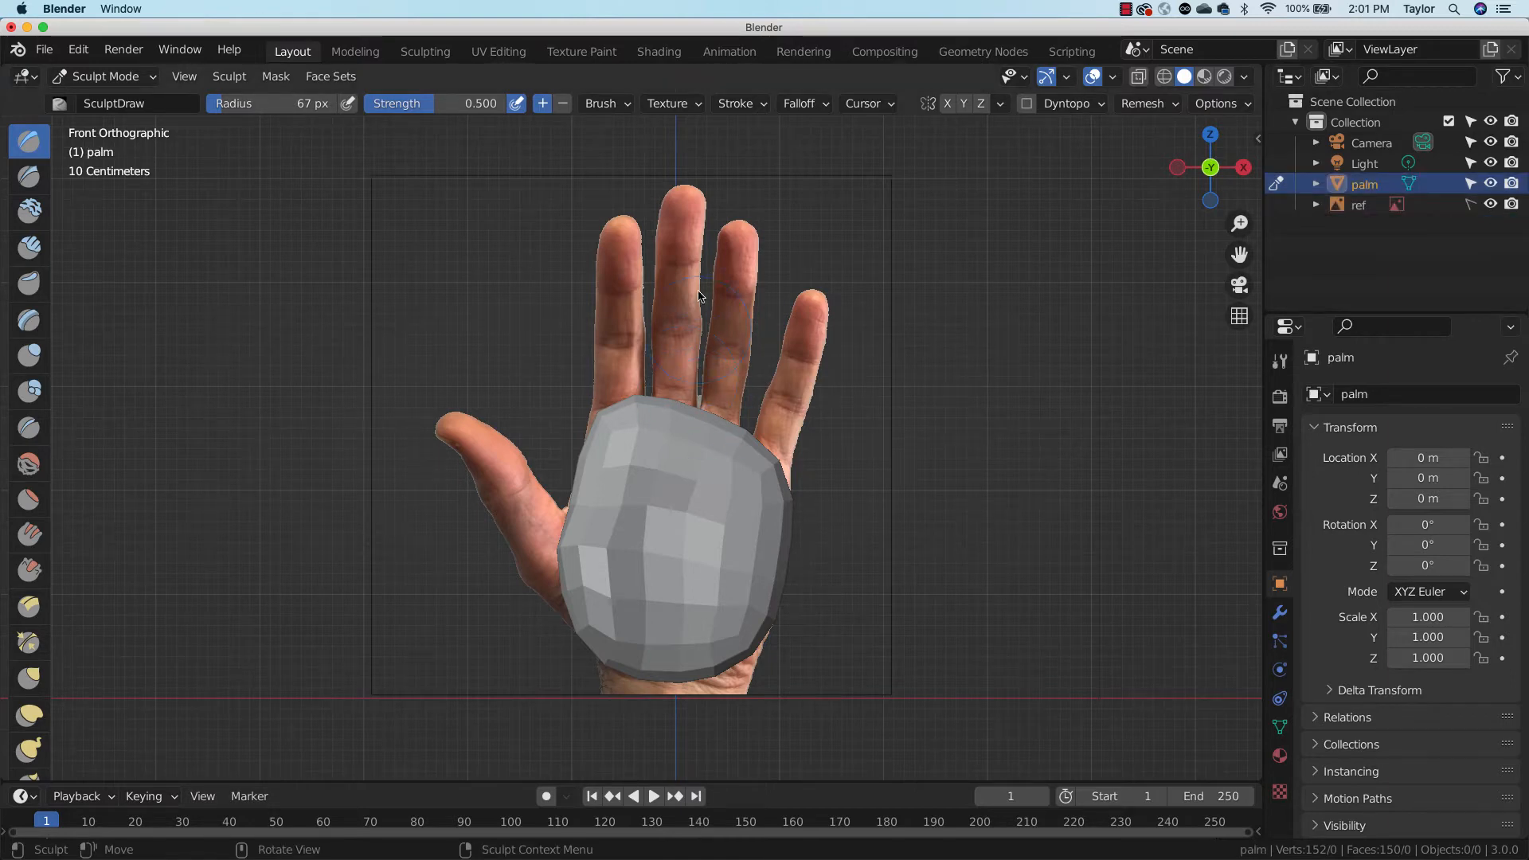
{"action": "scroll", "coordinate": [1240, 256], "scroll_direction": "up", "scroll_amount": 3}
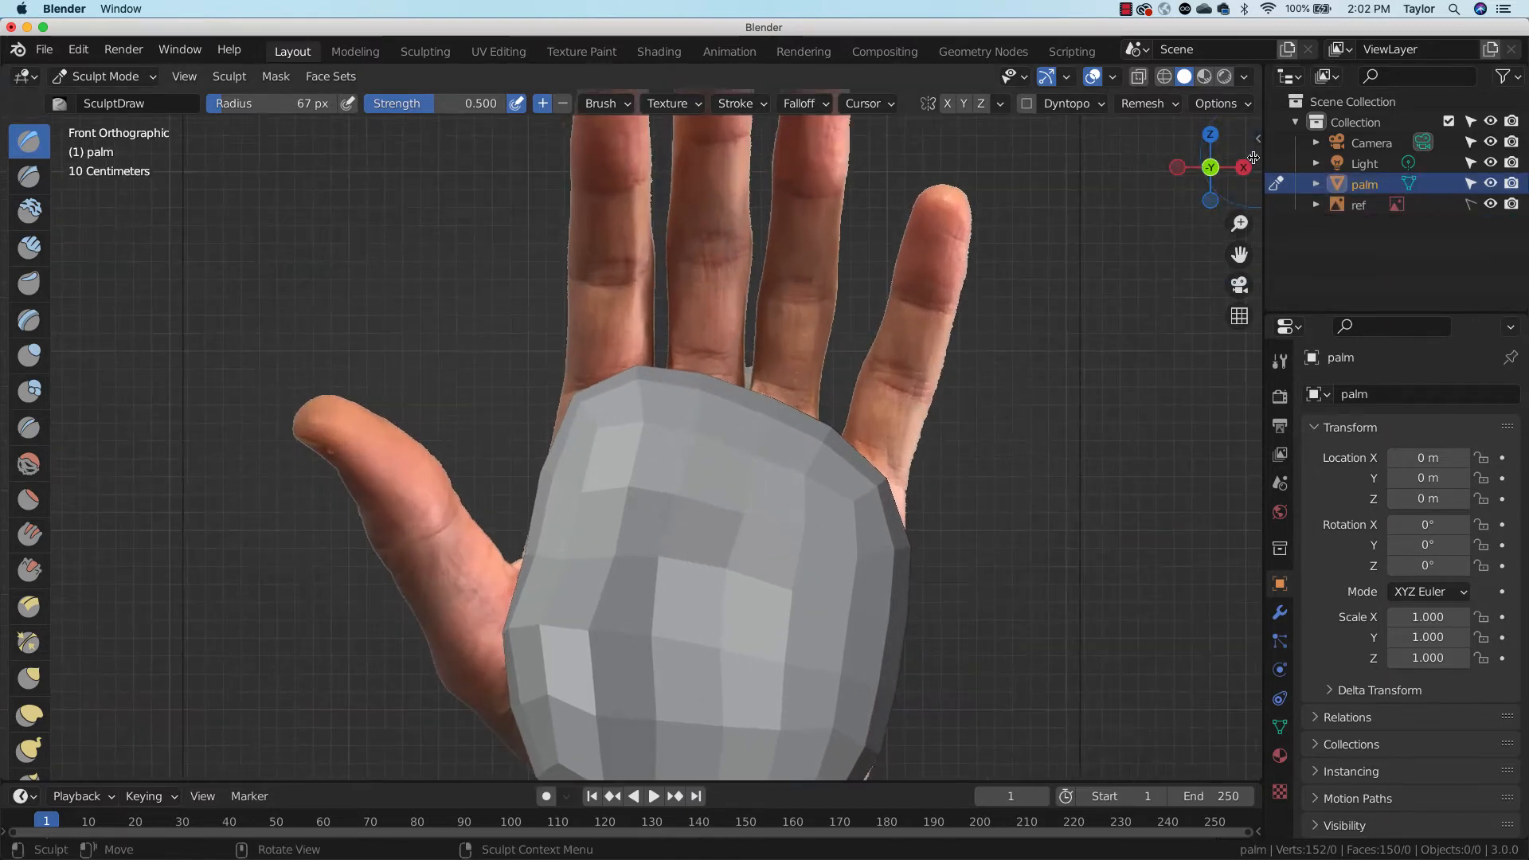
{"action": "left_click_drag", "start_coordinate": [1244, 260], "coordinate": [1274, 406]}
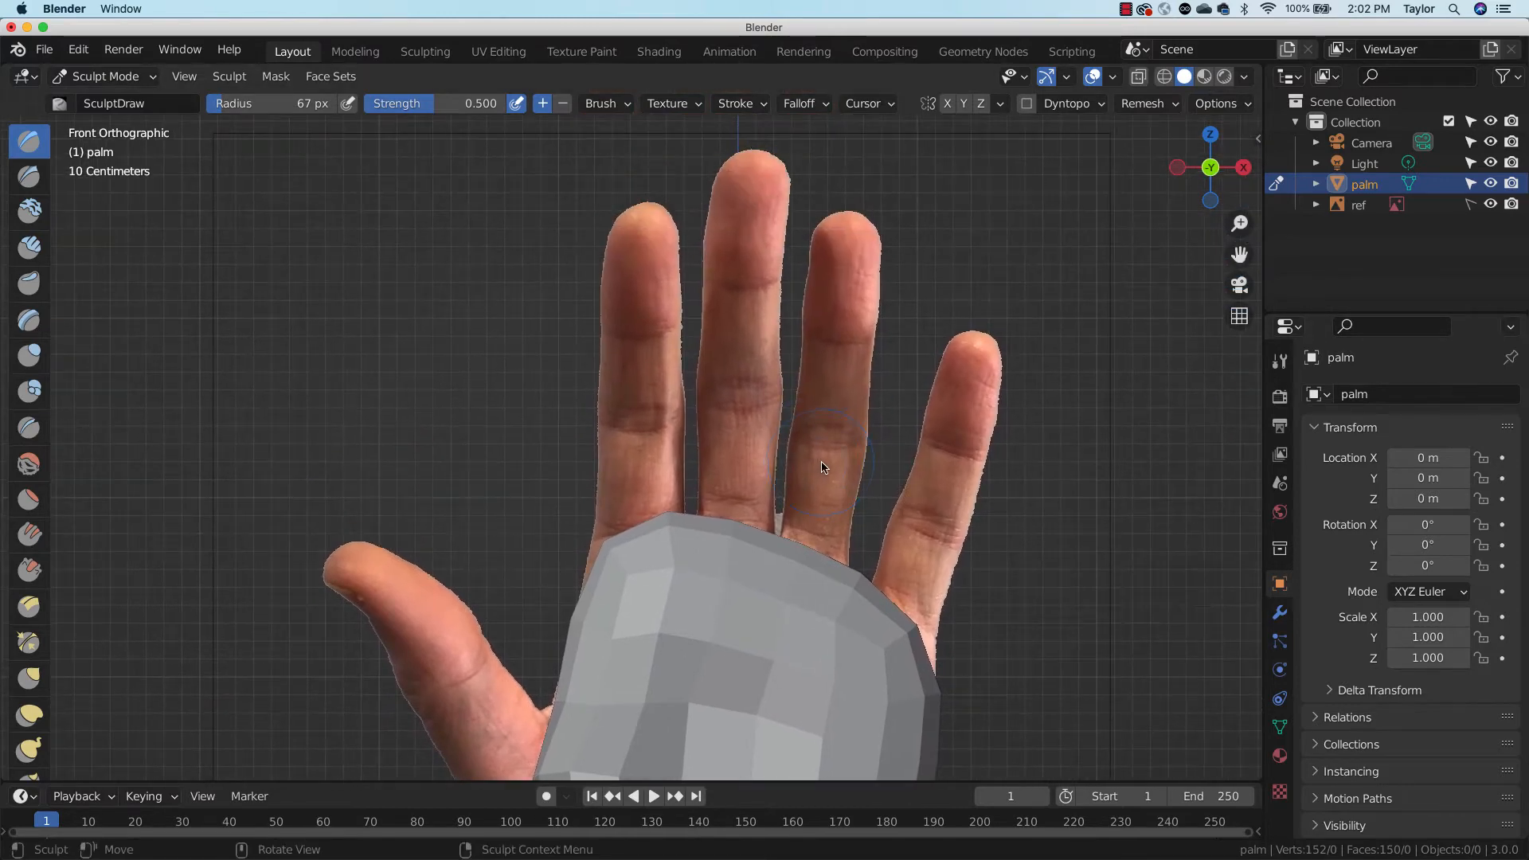
{"action": "mouse_move", "coordinate": [1248, 266]}
{"action": "left_mouse_down"}
{"action": "mouse_move", "coordinate": [1242, 319]}
{"action": "mouse_move", "coordinate": [1001, 395]}
{"action": "left_mouse_up"}
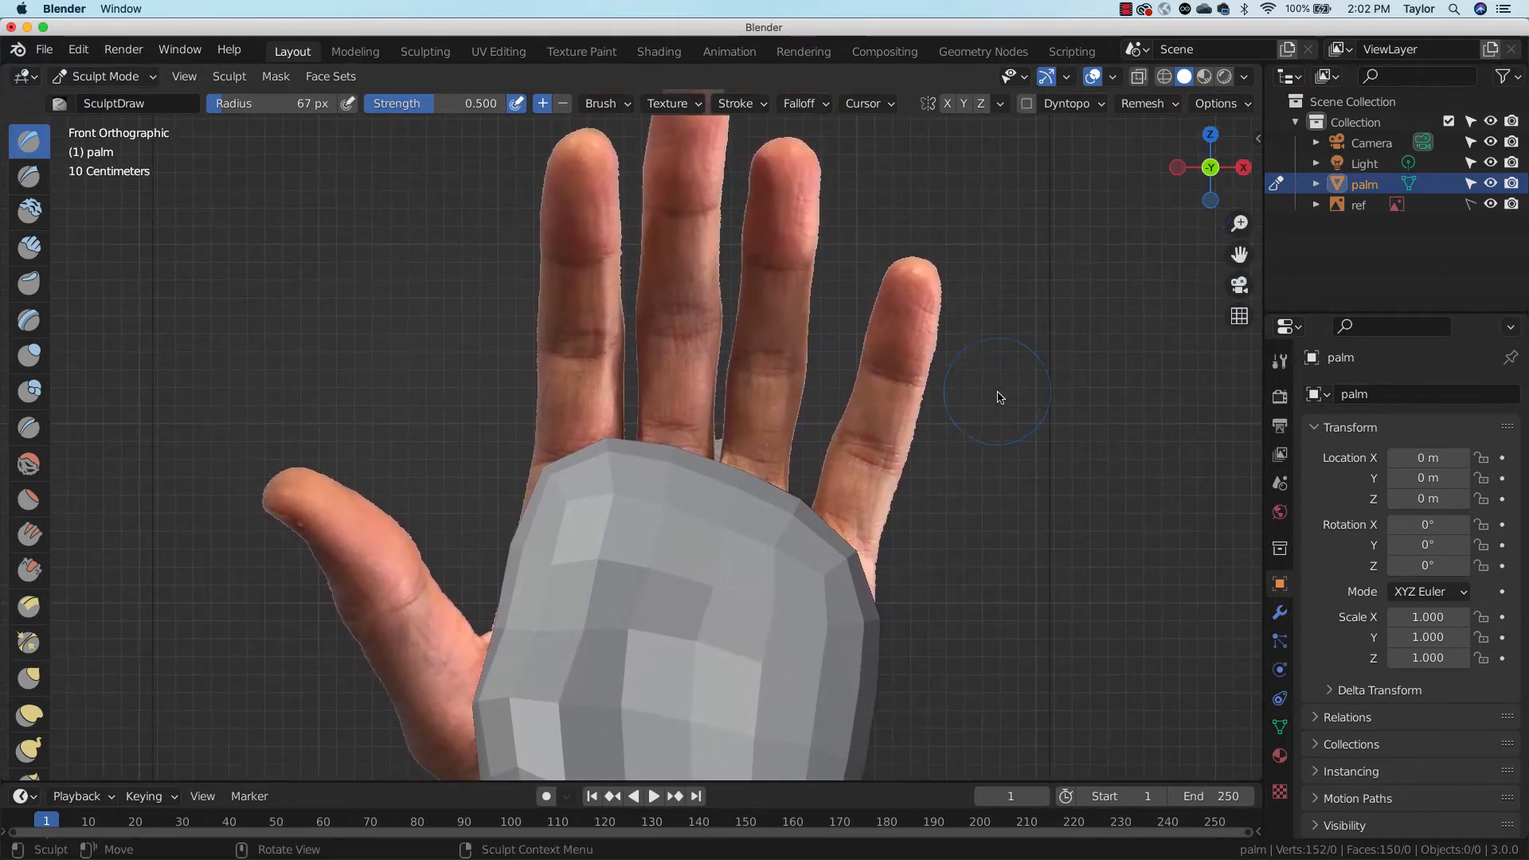
{"action": "key", "text": "shift+a"}
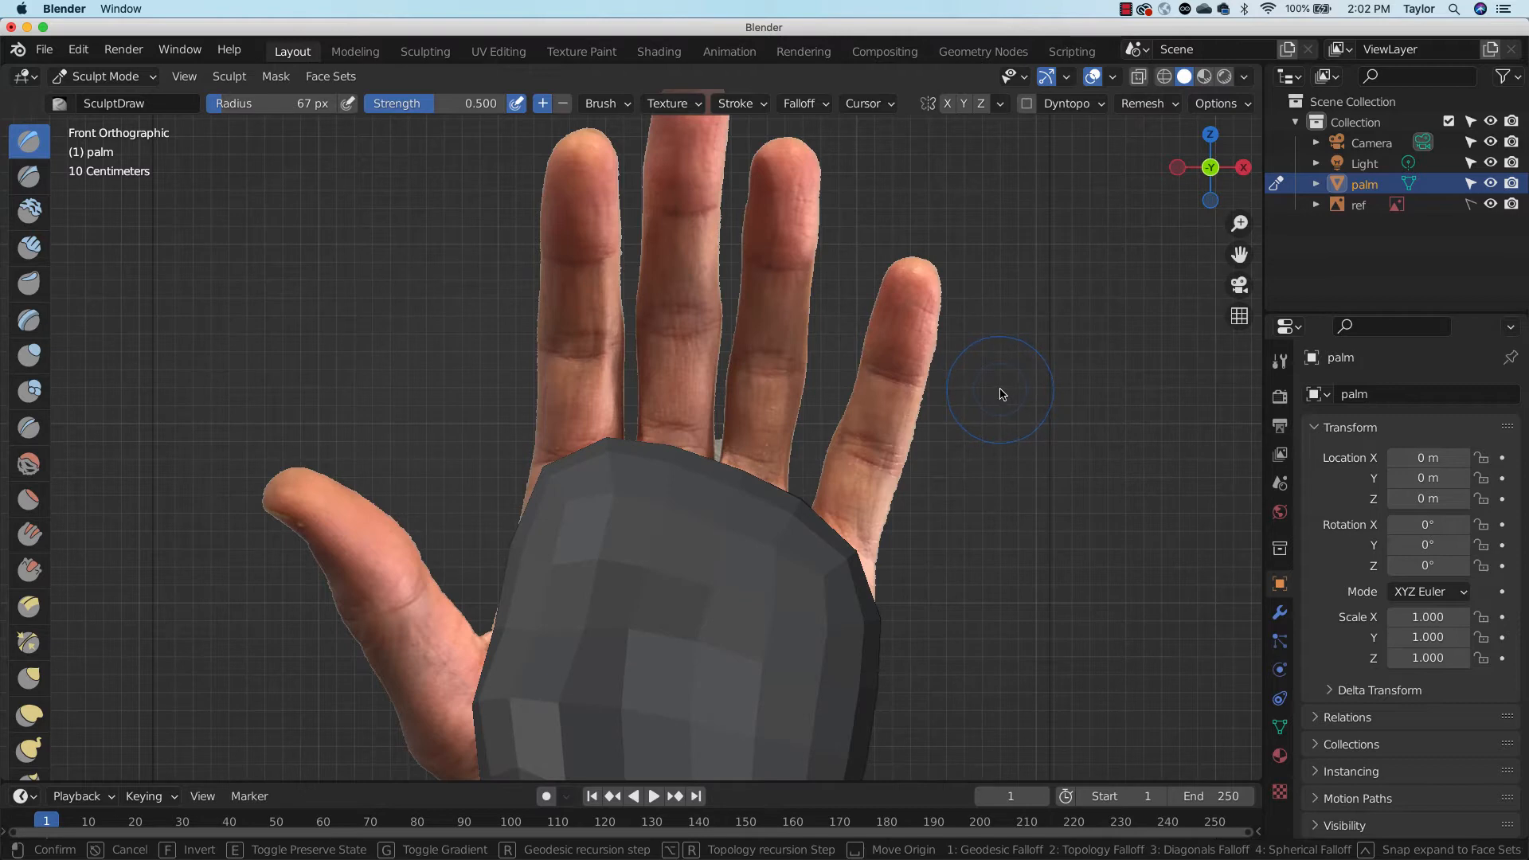
{"action": "left_click", "coordinate": [936, 473]}
{"action": "key", "text": "a"}
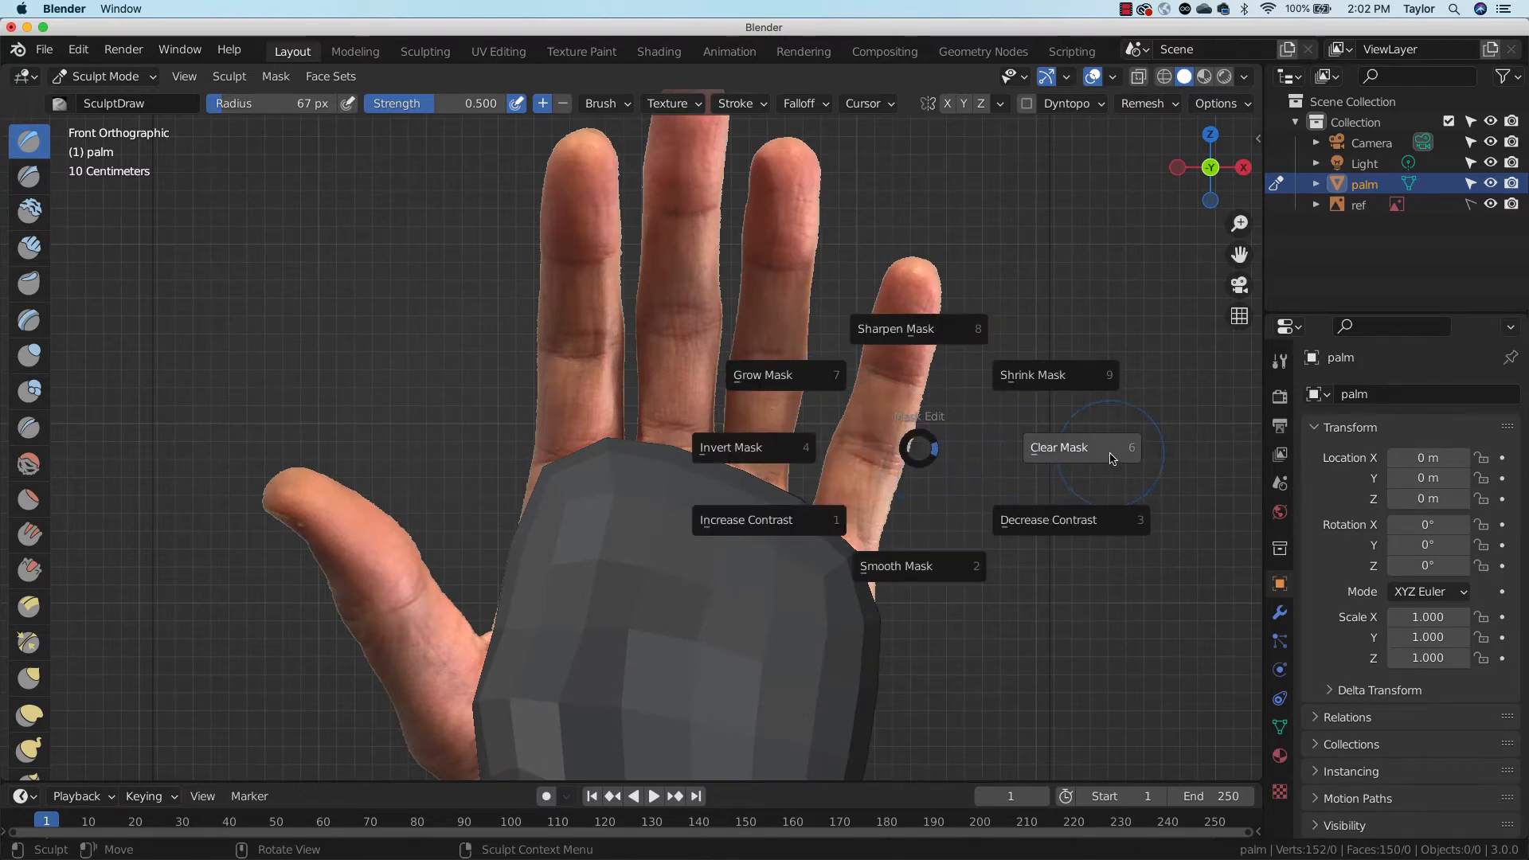
{"action": "left_click", "coordinate": [1114, 451]}
Return to Object Mode and add a cylinder mesh with 32 vertices, 1 m radius and 2 m depth
{"action": "left_click", "coordinate": [104, 76]}
{"action": "left_click", "coordinate": [87, 89]}
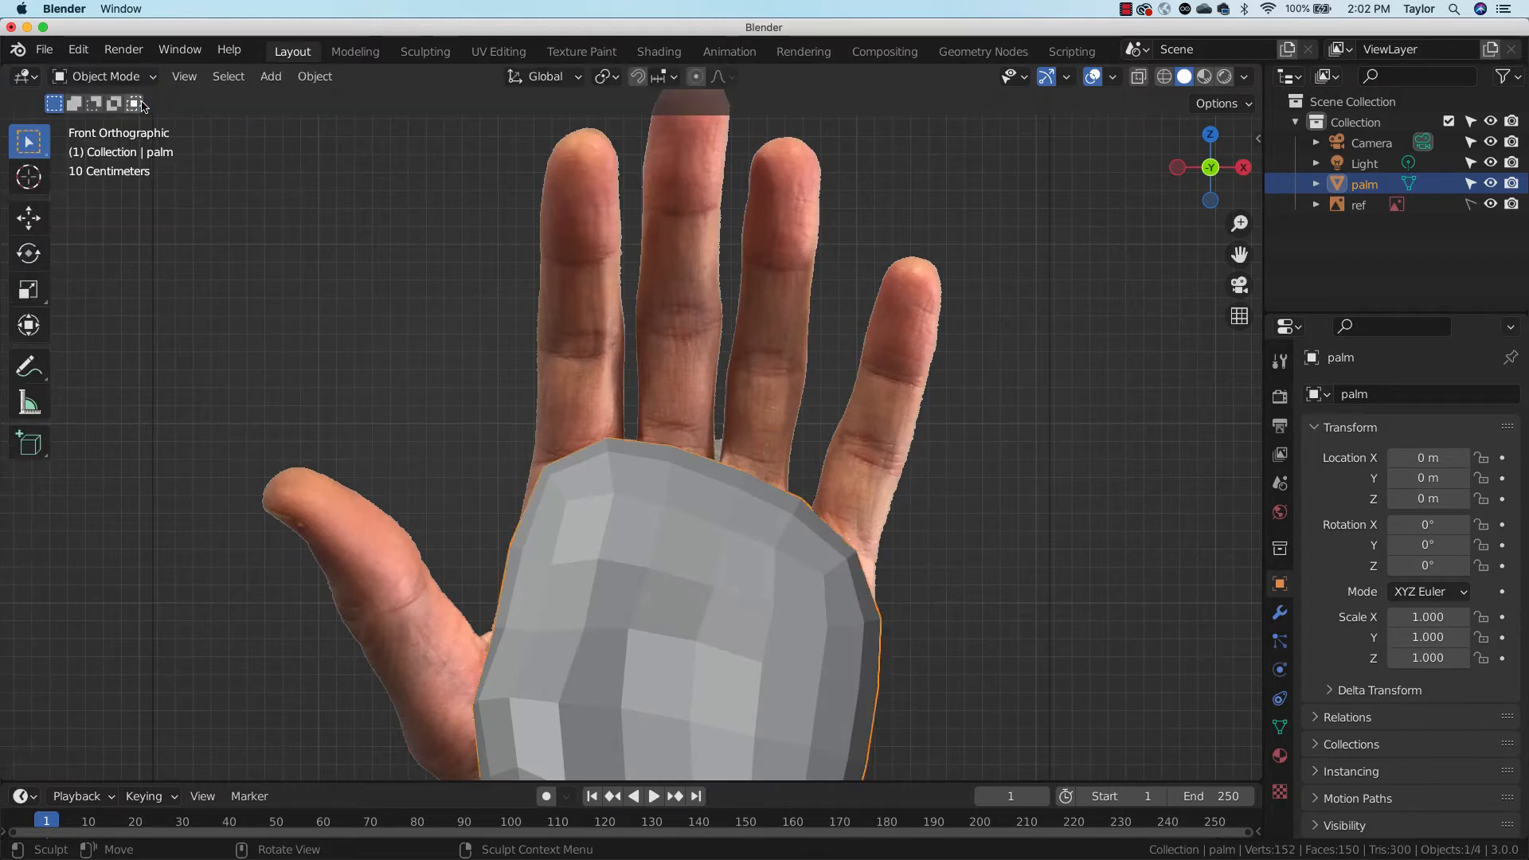
{"action": "key", "text": "shift+a"}
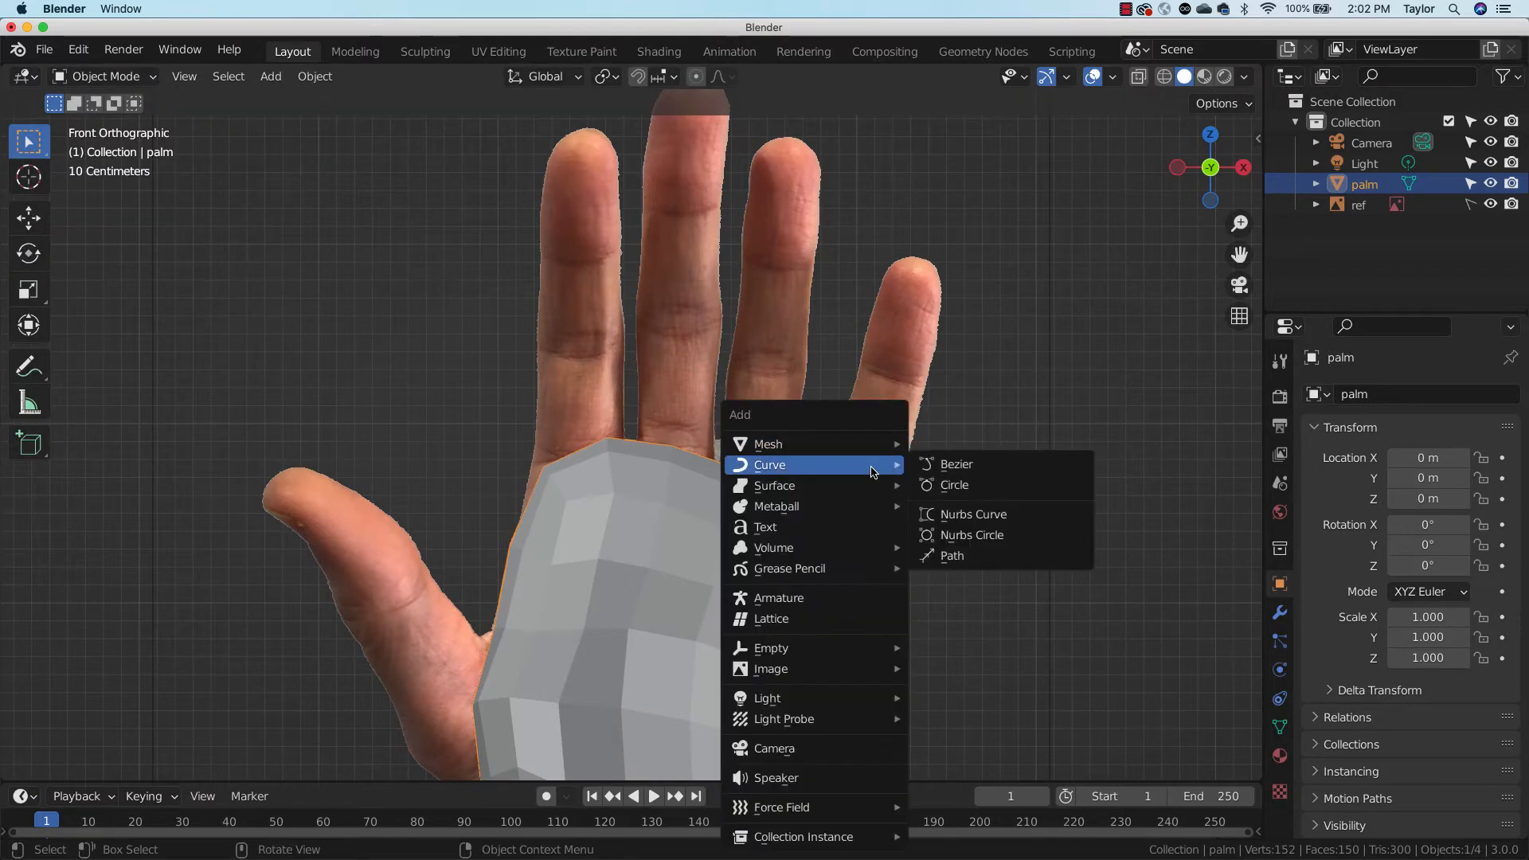
{"action": "mouse_move", "coordinate": [872, 445]}
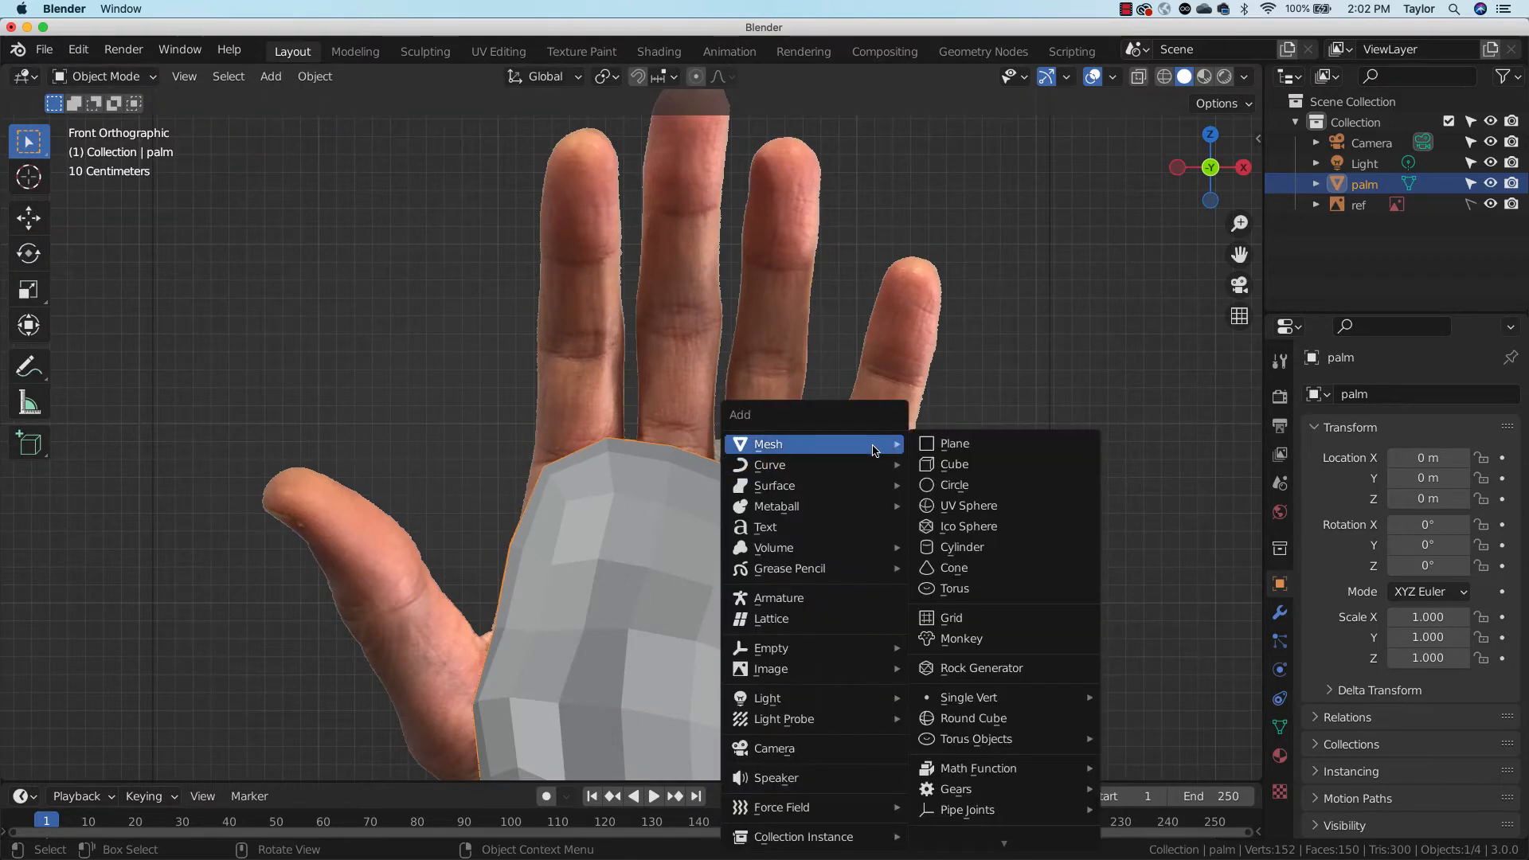
{"action": "left_click", "coordinate": [995, 555]}
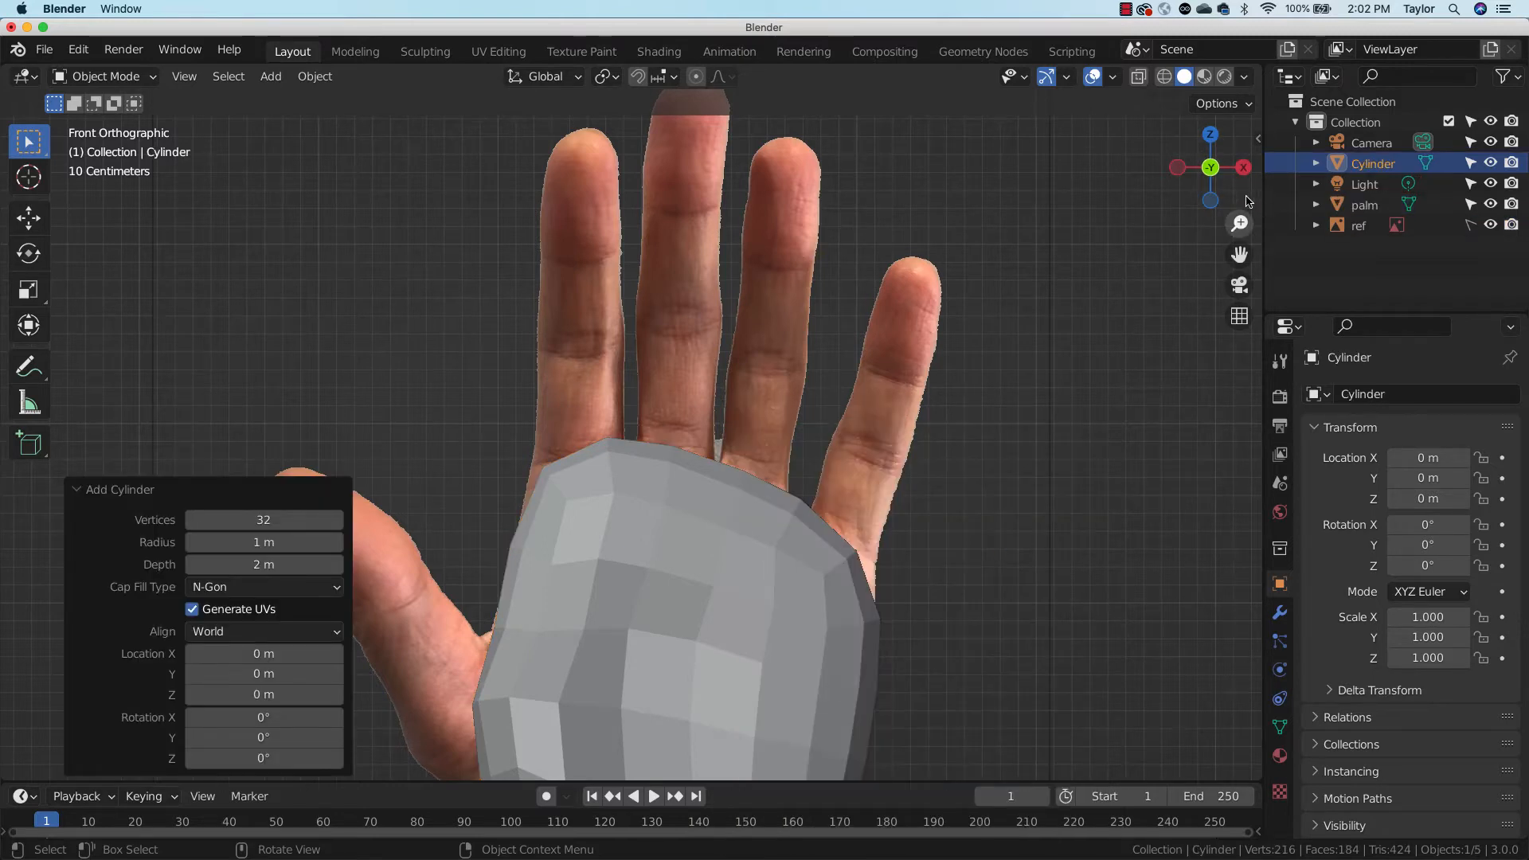
Raise the cylinder about 2.75 m to the middle finger's base and narrow it to about 0.287 in X and Y, keeping its height
{"action": "scroll", "coordinate": [1243, 265], "scroll_direction": "down", "scroll_amount": 1}
{"action": "scroll", "coordinate": [1243, 265], "scroll_direction": "down", "scroll_amount": 1}
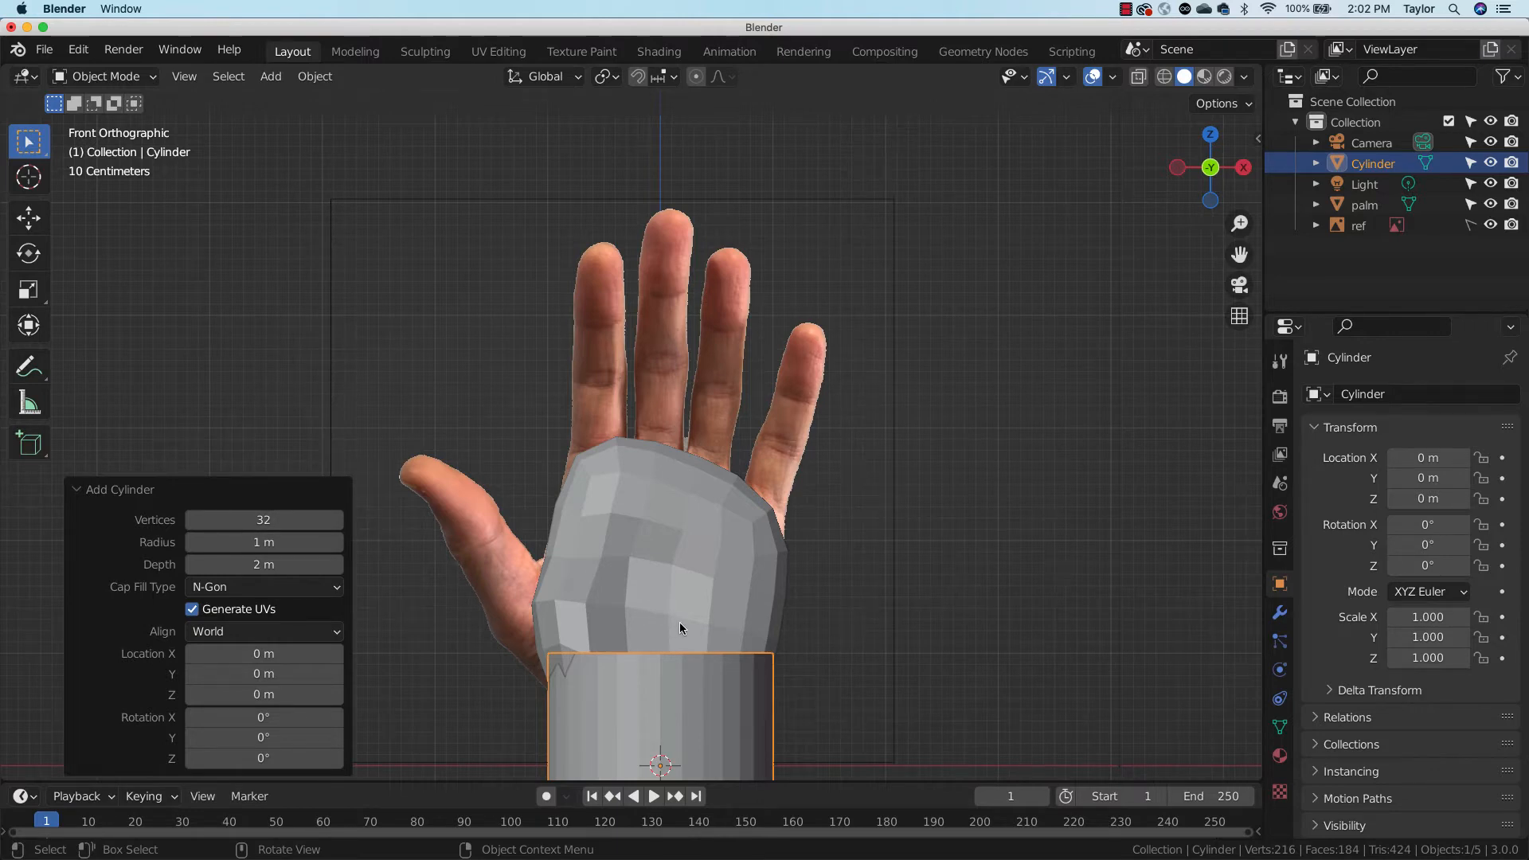
{"action": "key", "text": "g"}
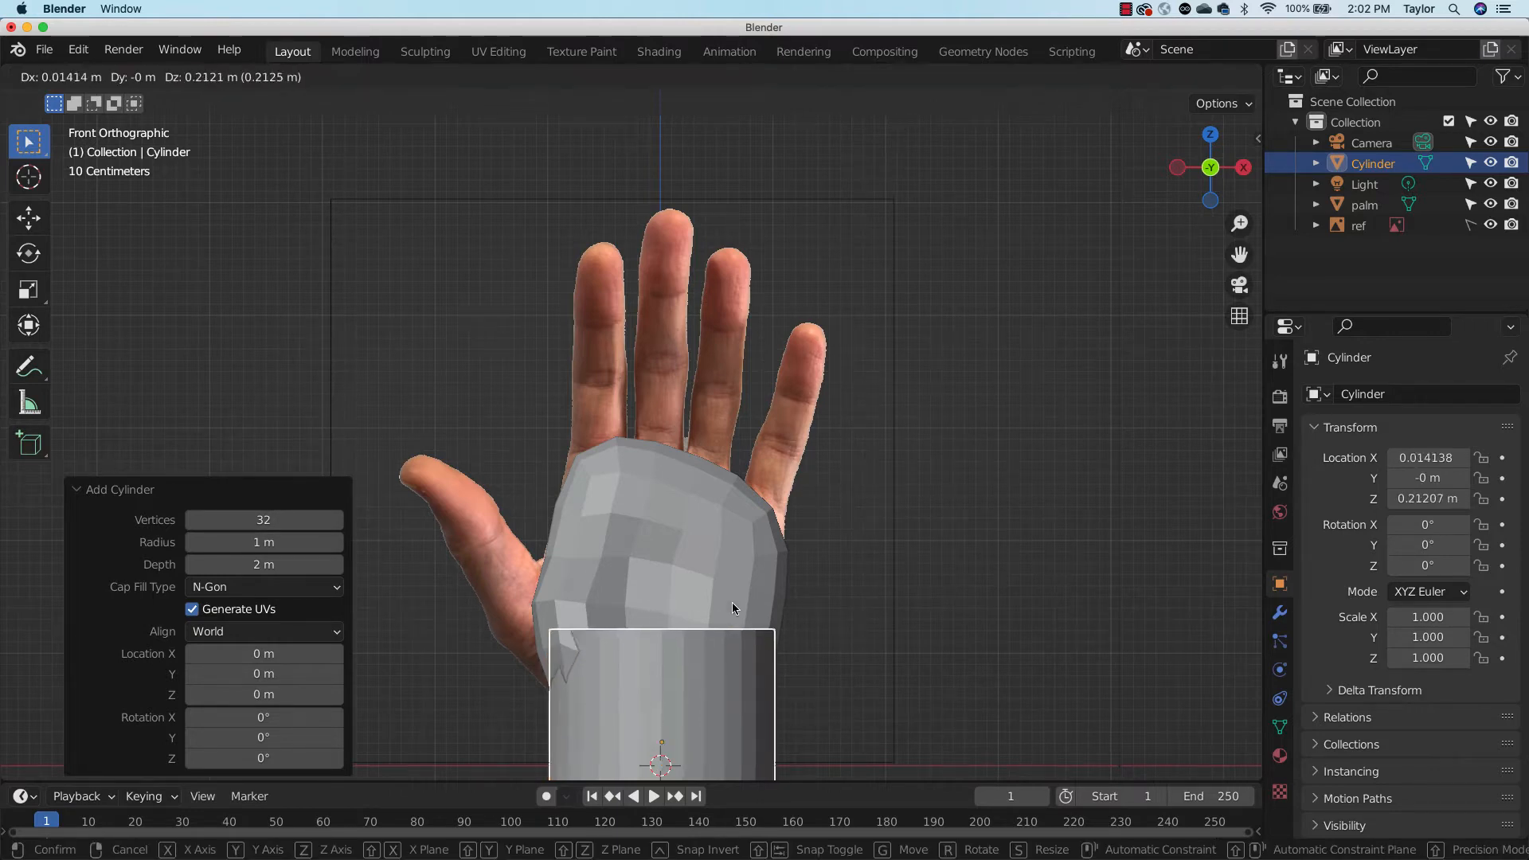
{"action": "left_click", "coordinate": [741, 328]}
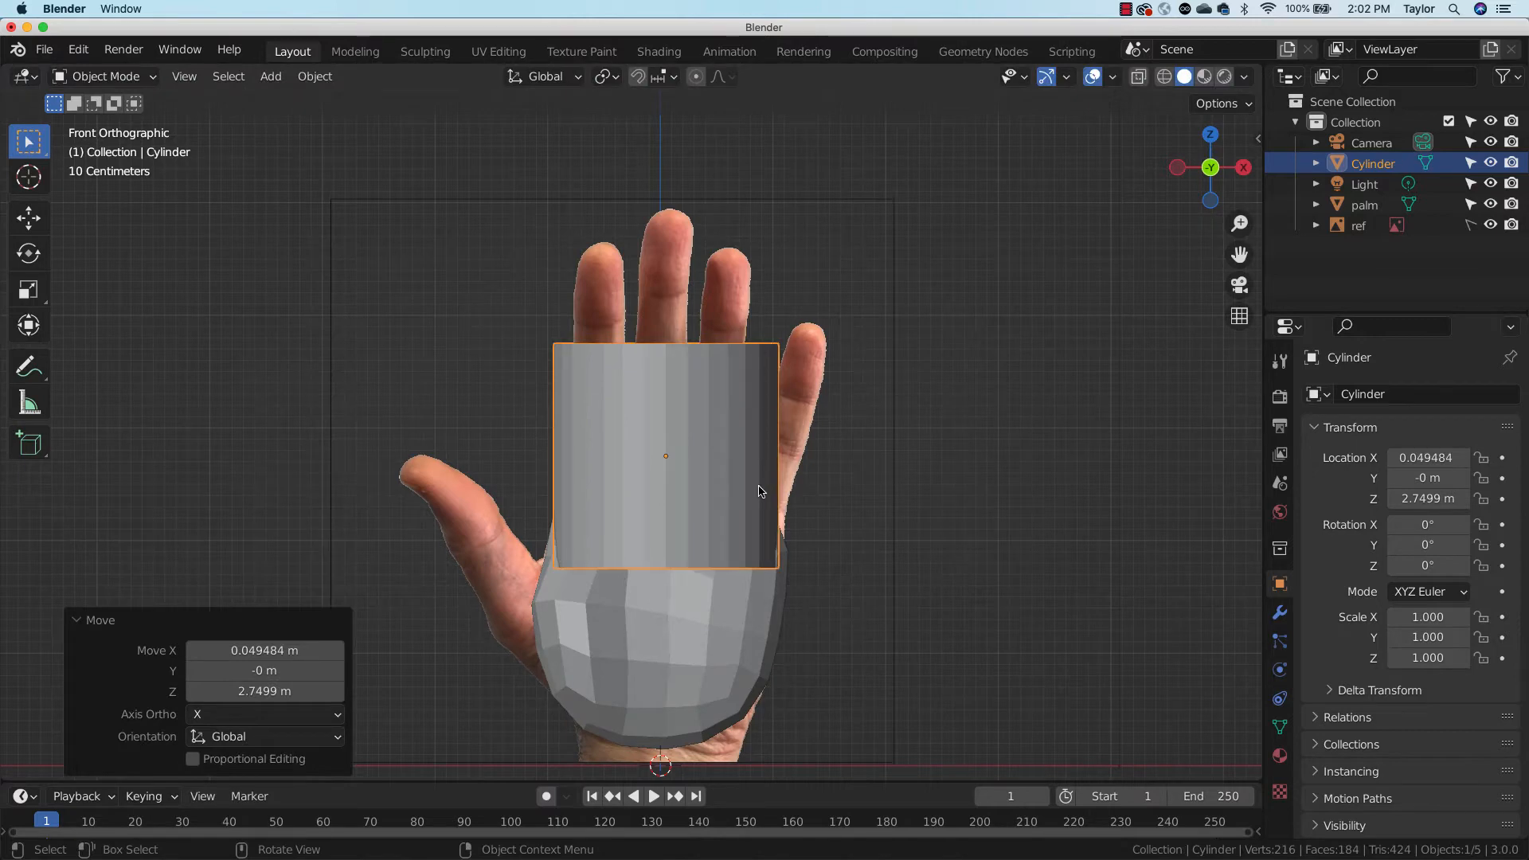
{"action": "key", "text": "s"}
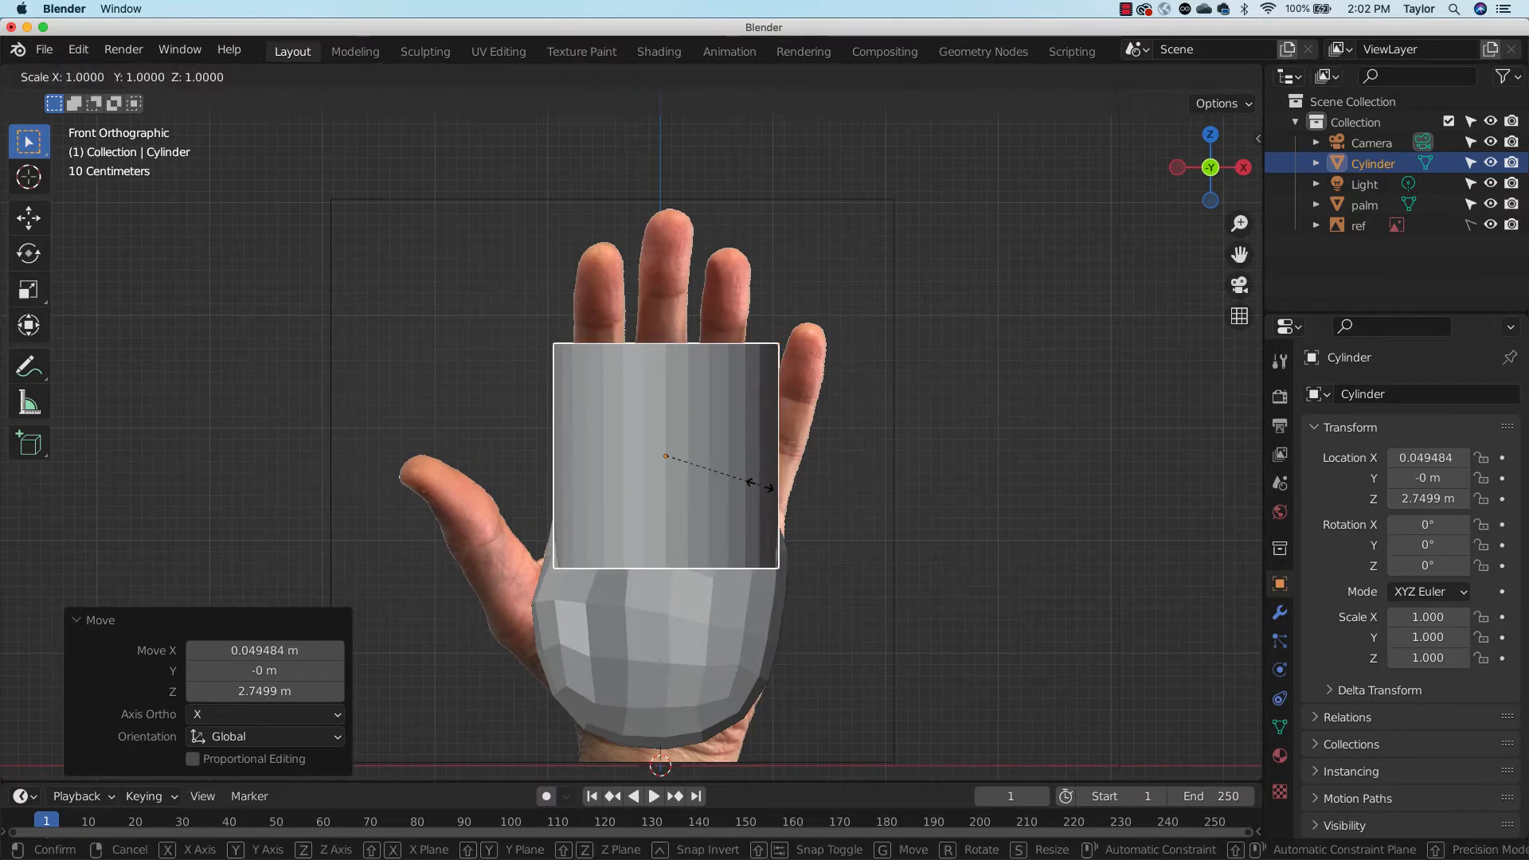
{"action": "key", "text": "shift+z"}
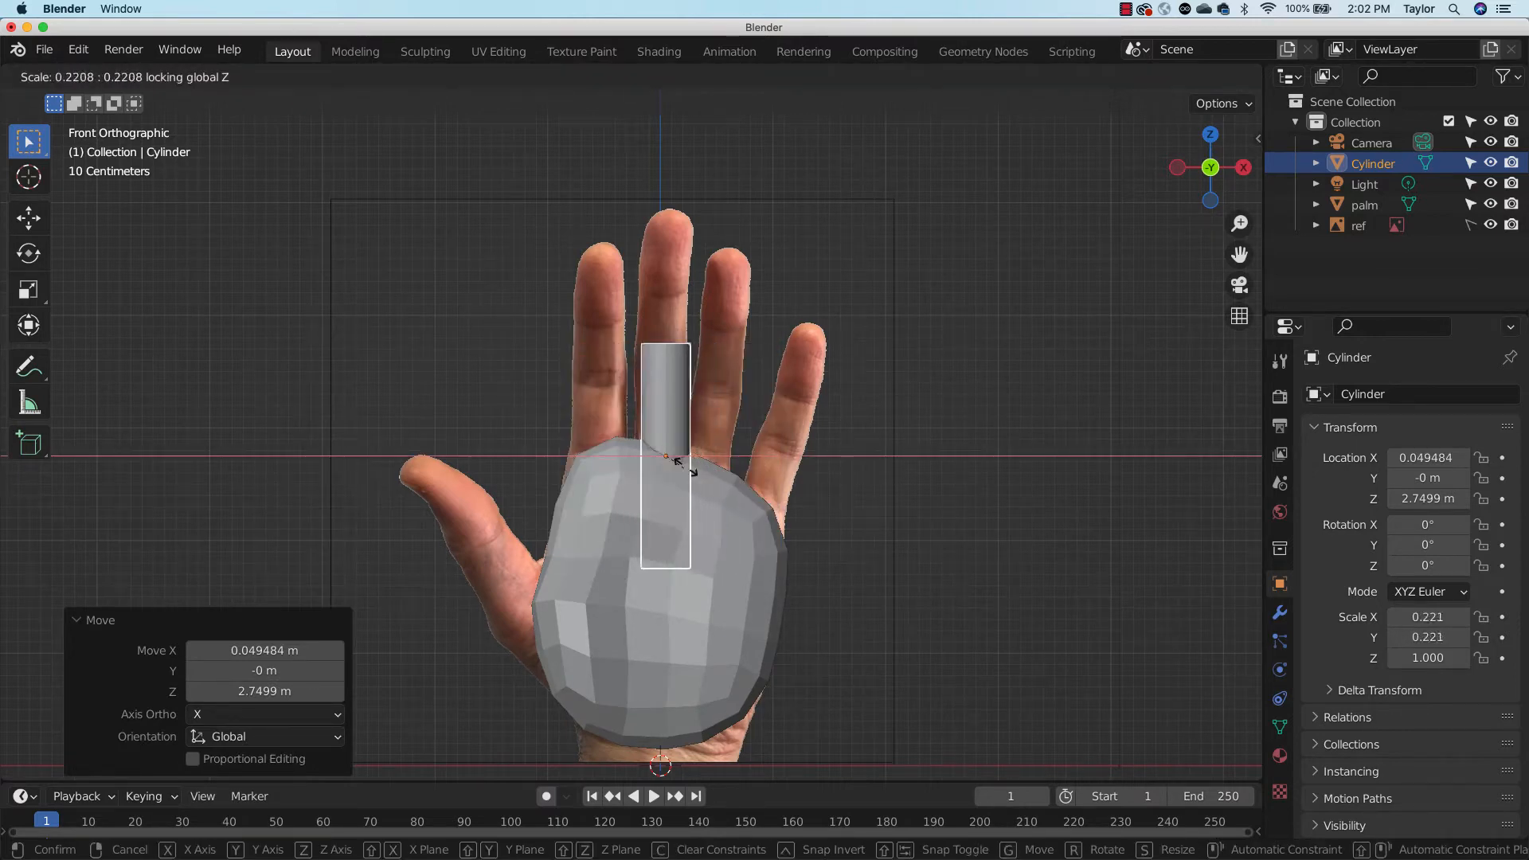
{"action": "left_click", "coordinate": [729, 456]}
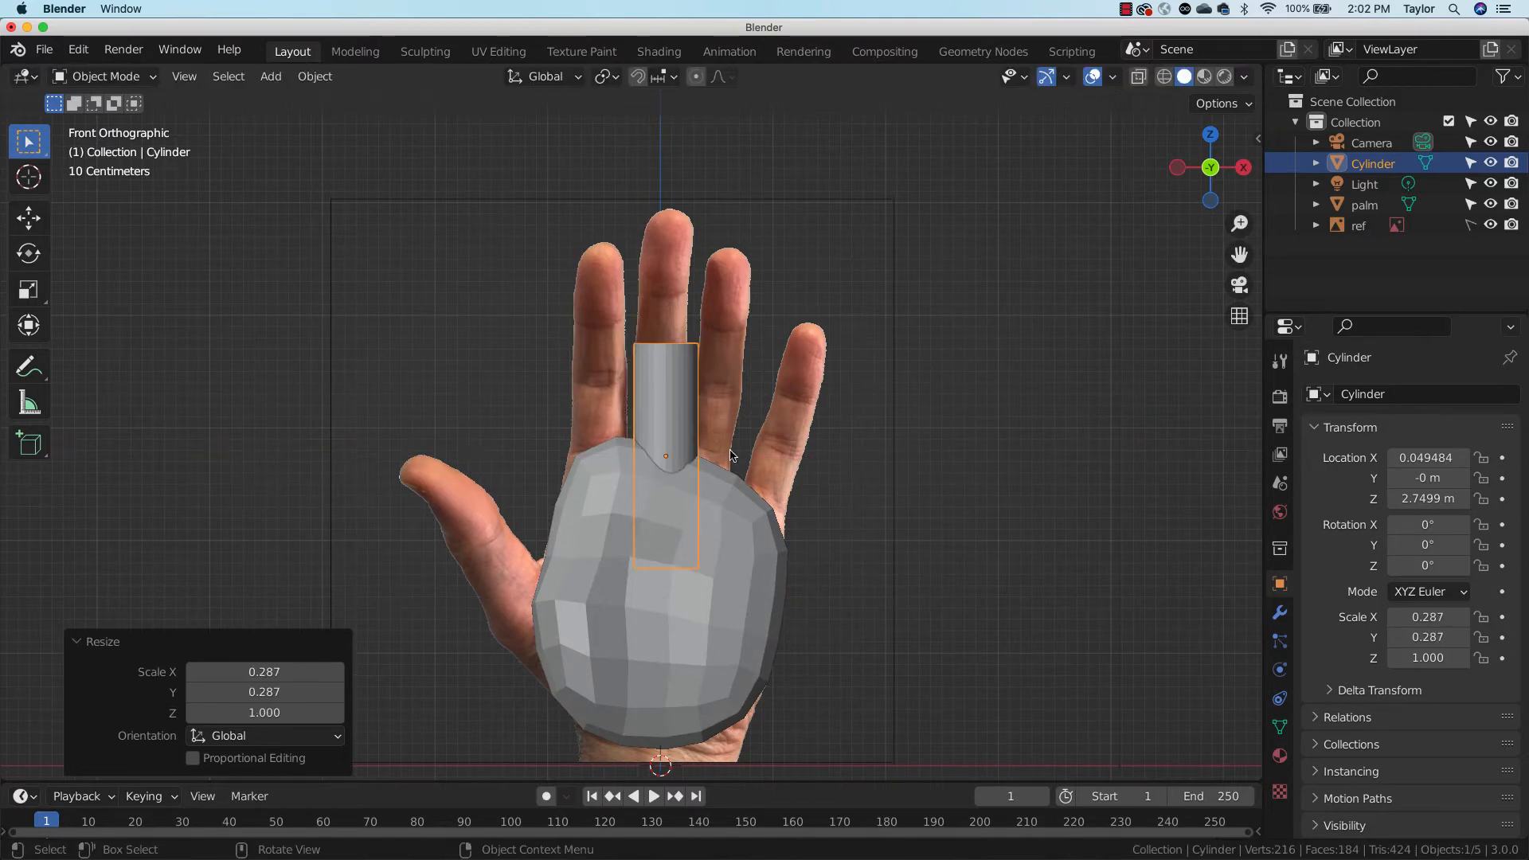
Shorten the cylinder to a Z scale of about 0.563 and raise it to about 3.03 m over the middle finger's base segment
{"action": "key", "text": "s"}
{"action": "key", "text": "z"}
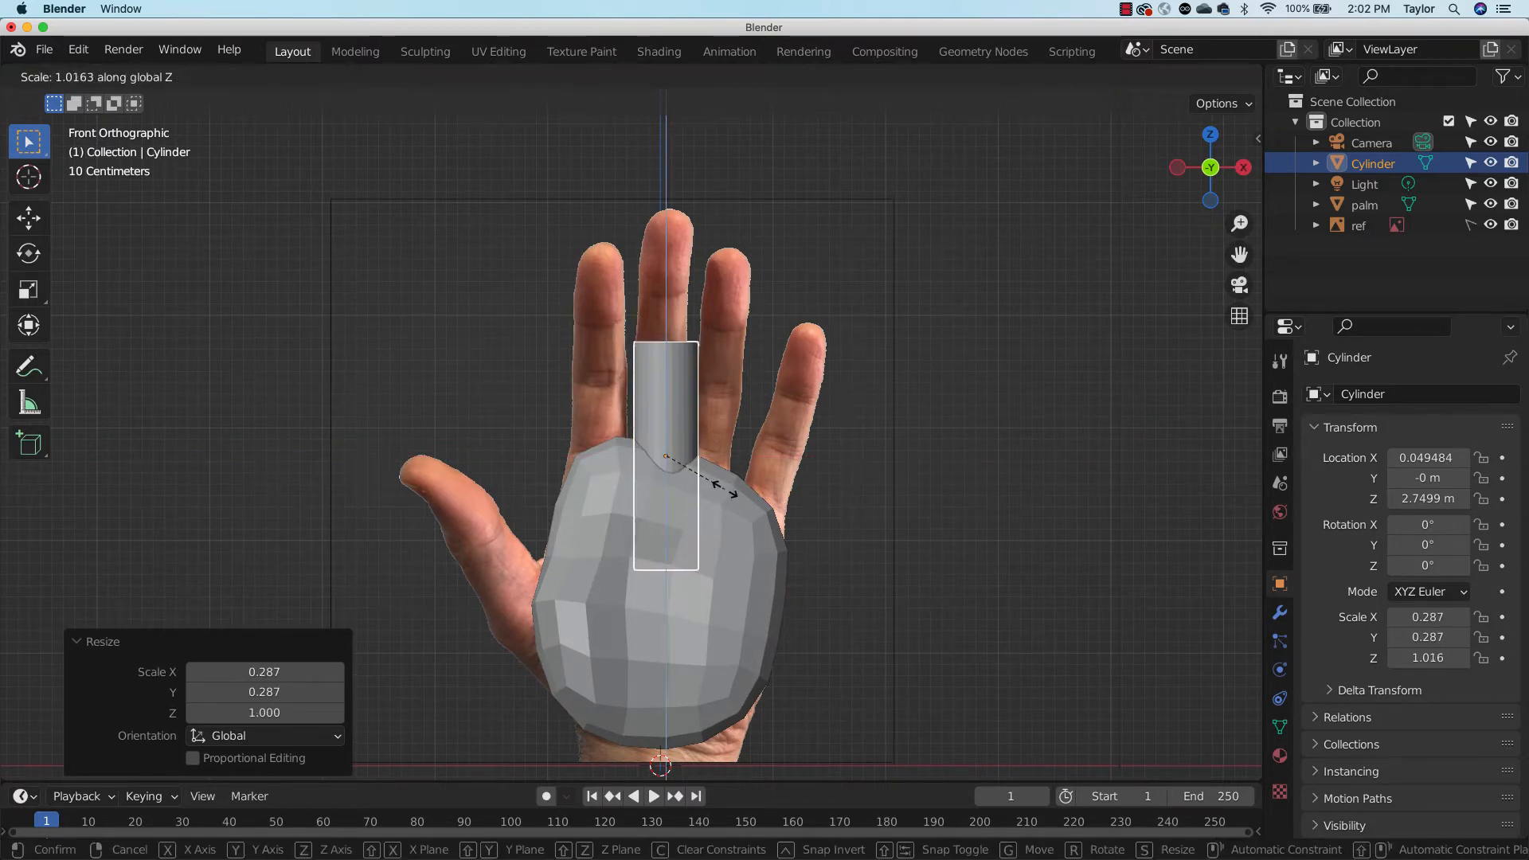
{"action": "left_click", "coordinate": [720, 460]}
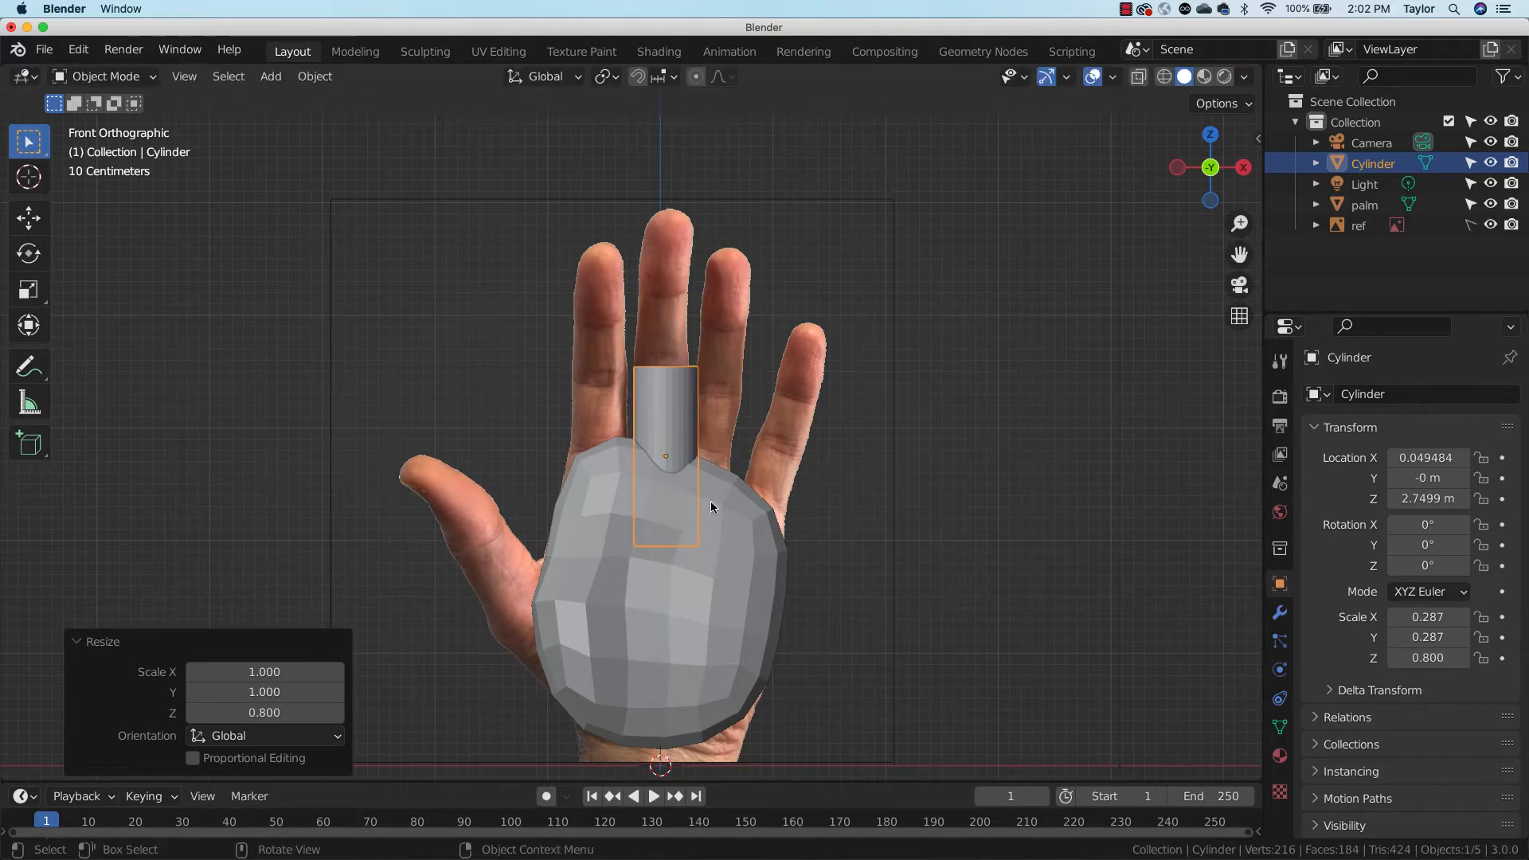
{"action": "key", "text": "s"}
{"action": "key", "text": "z"}
{"action": "left_click", "coordinate": [712, 462]}
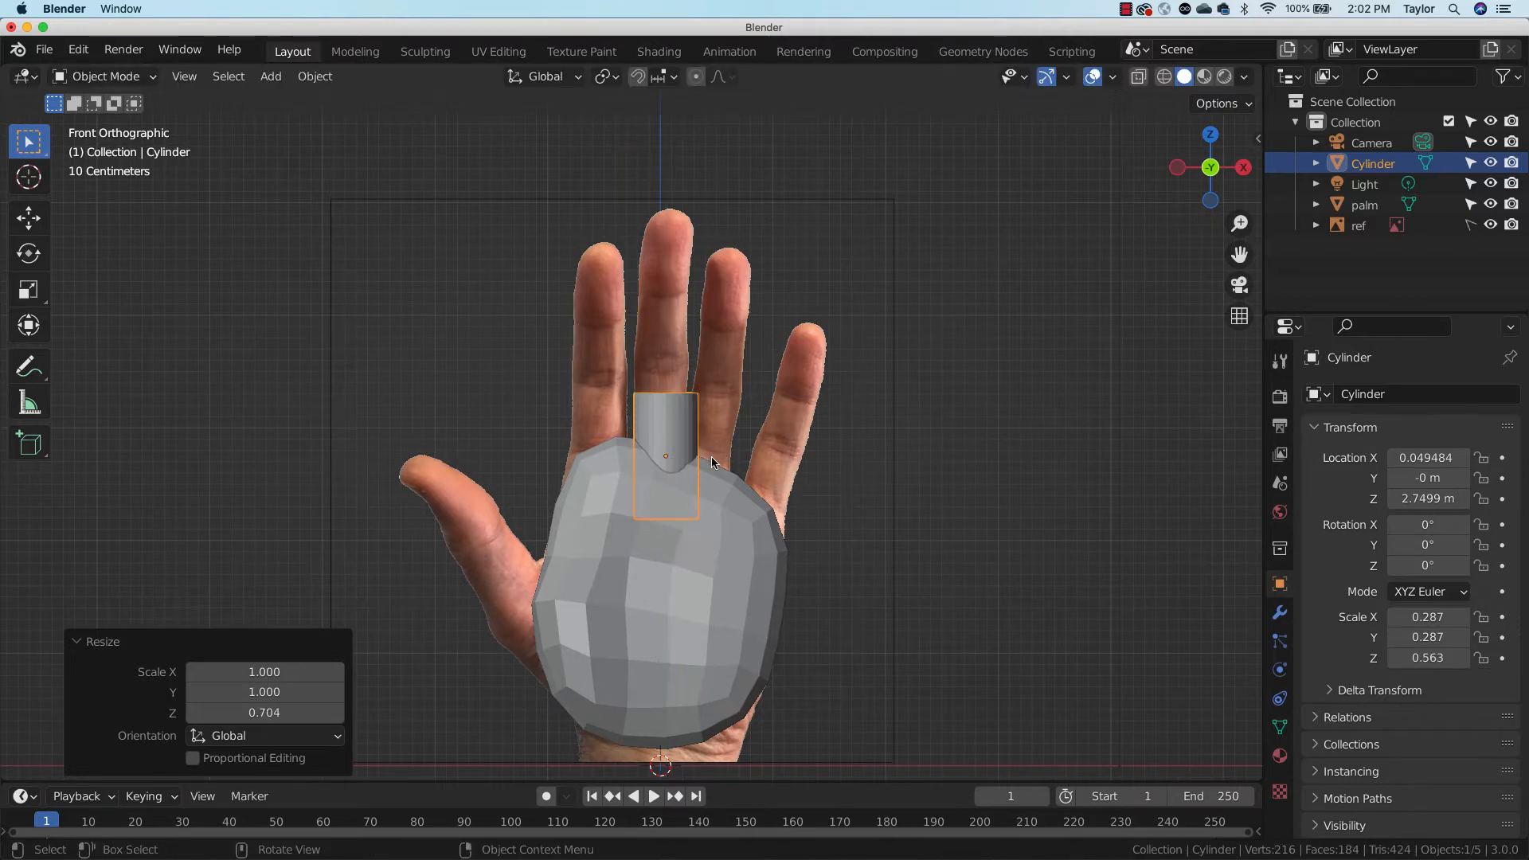
{"action": "key", "text": "g"}
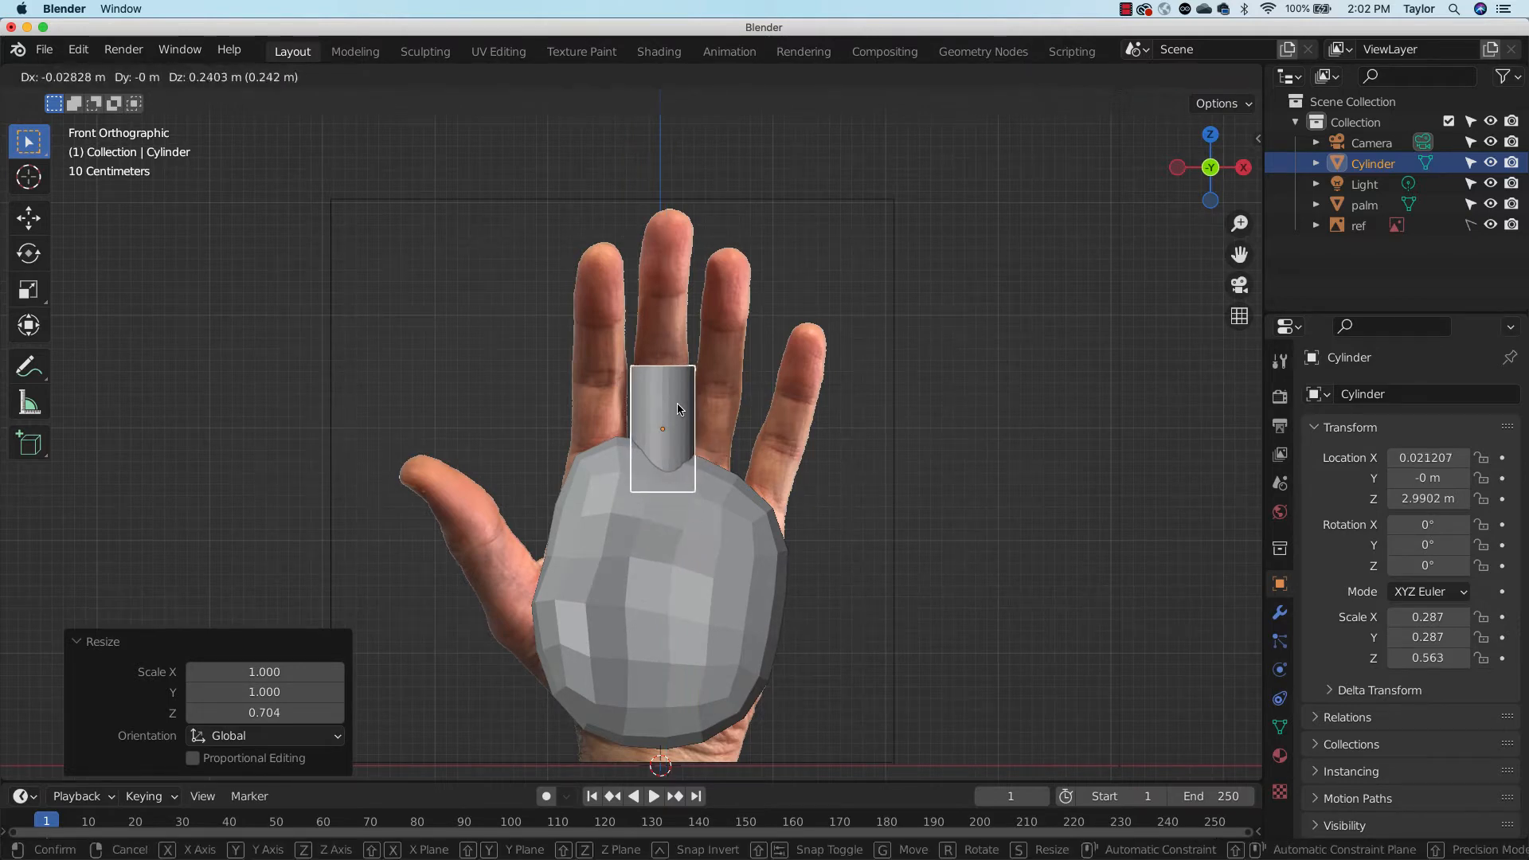
{"action": "left_click", "coordinate": [689, 374]}
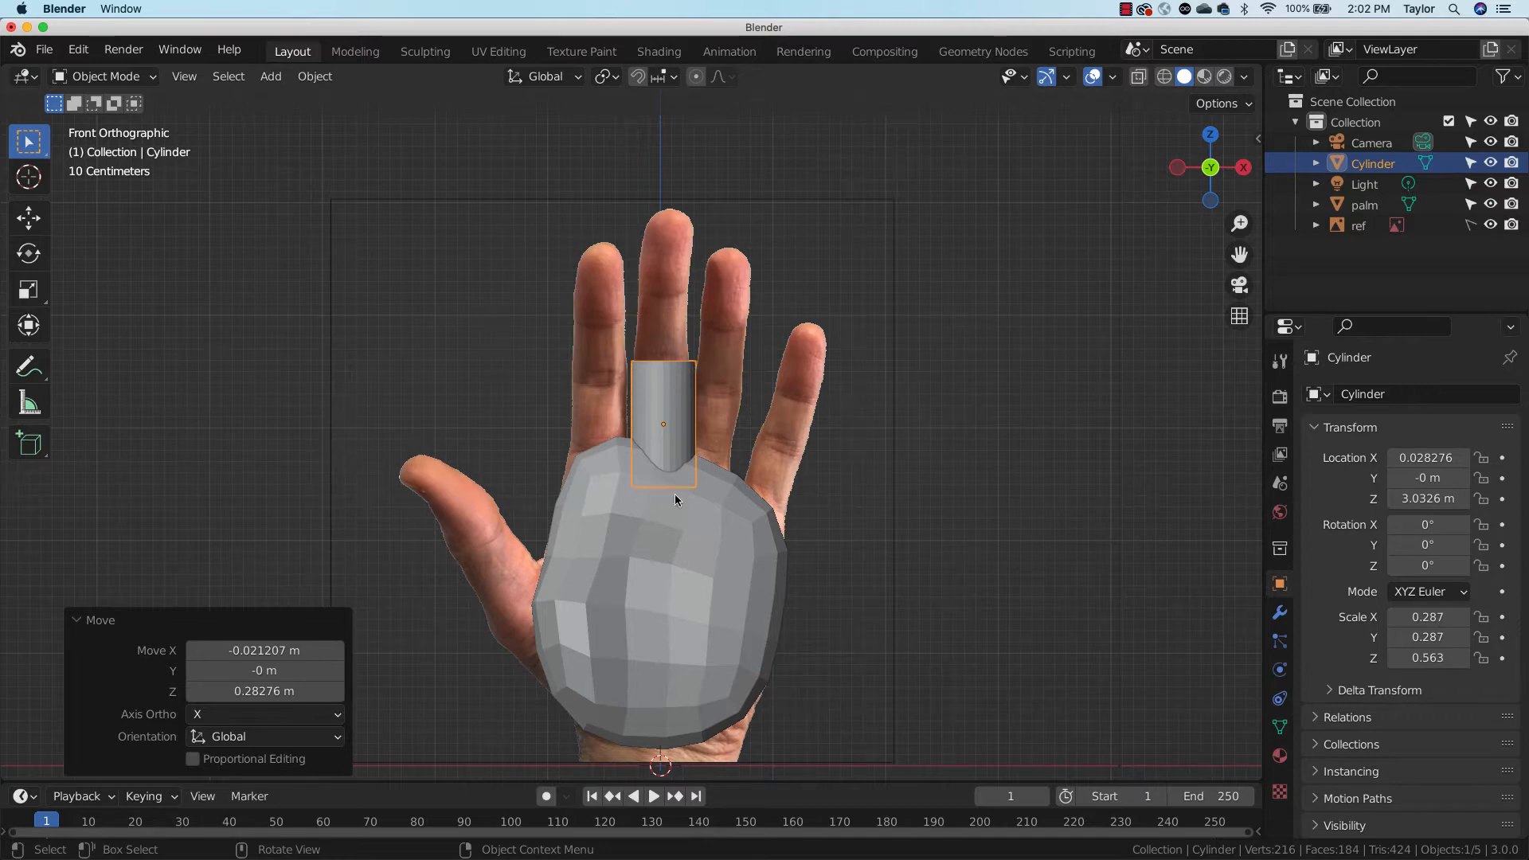
Narrow the cylinder to about 0.245 in X and Y, keeping its height, and shift it to about X 0.007 m, Z 3.026 m
{"action": "middle_click_drag", "start_coordinate": [671, 500], "coordinate": [1067, 469]}
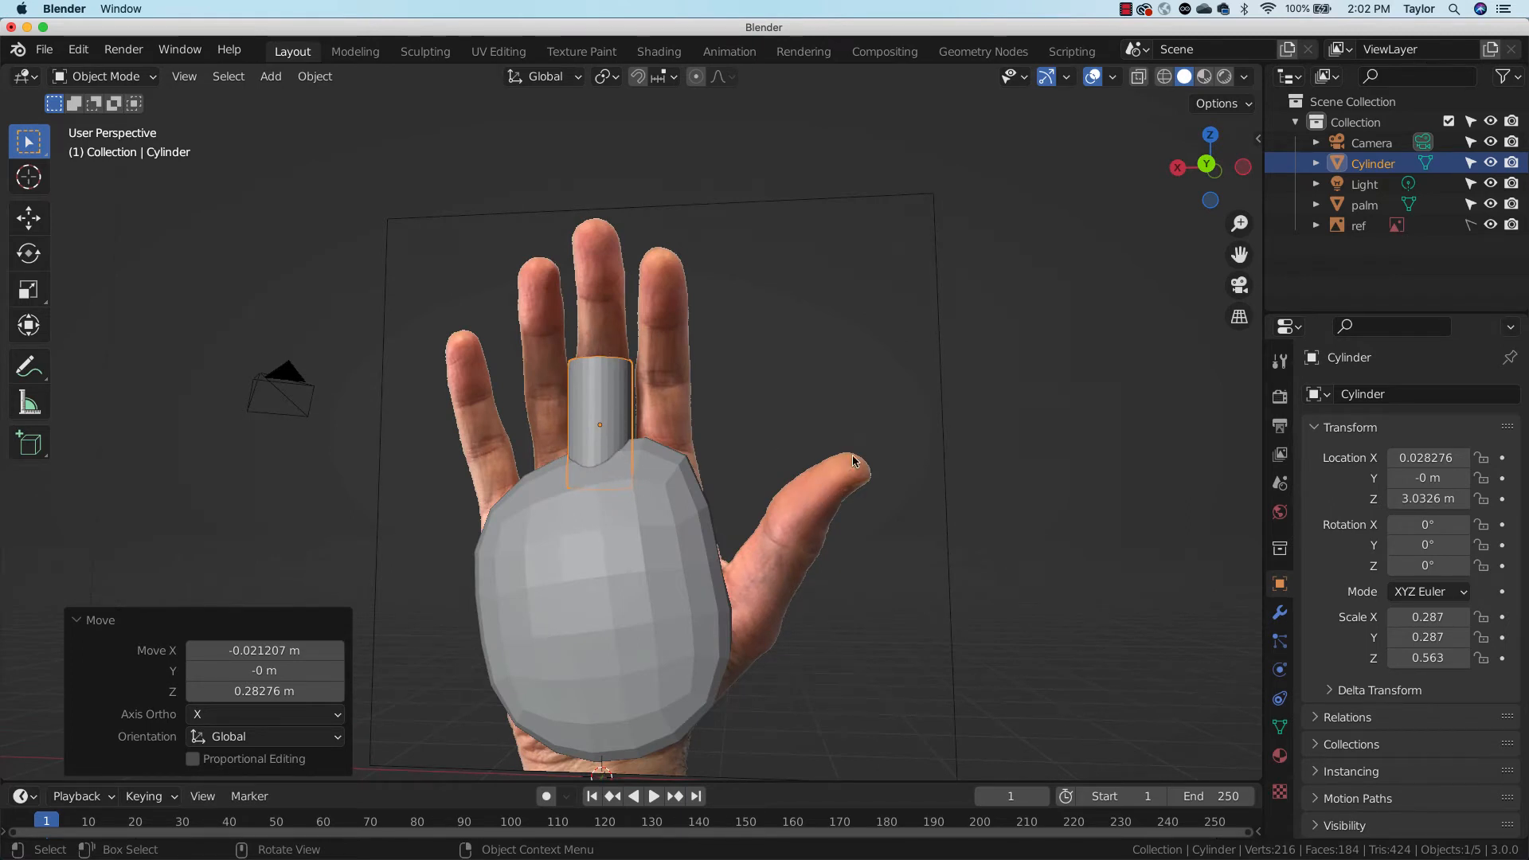
{"action": "middle_click_drag", "start_coordinate": [852, 456], "coordinate": [462, 509]}
{"action": "left_click", "coordinate": [1224, 172]}
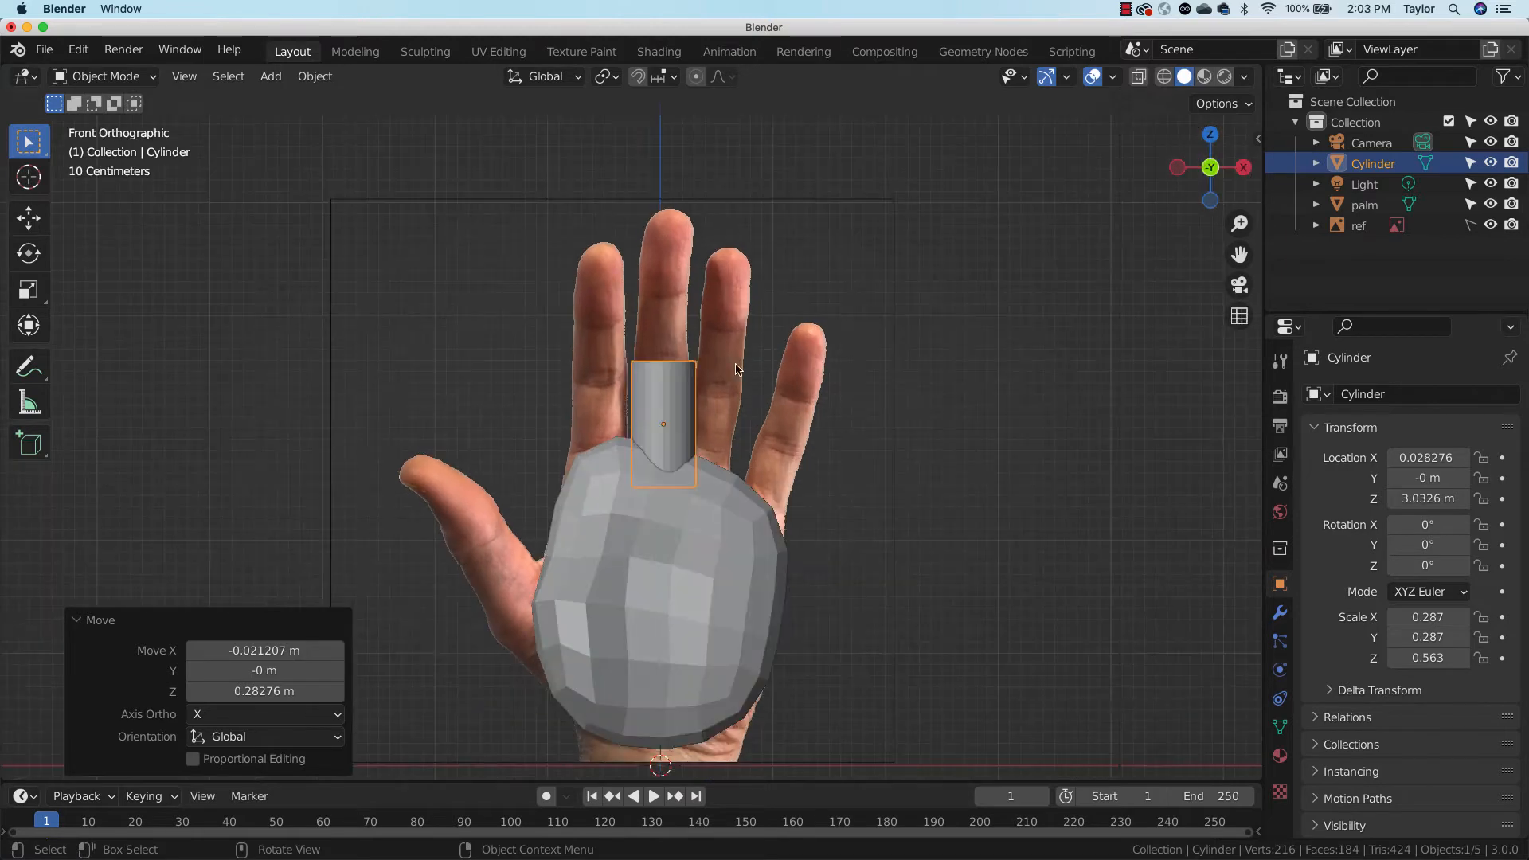
{"action": "key", "text": "s"}
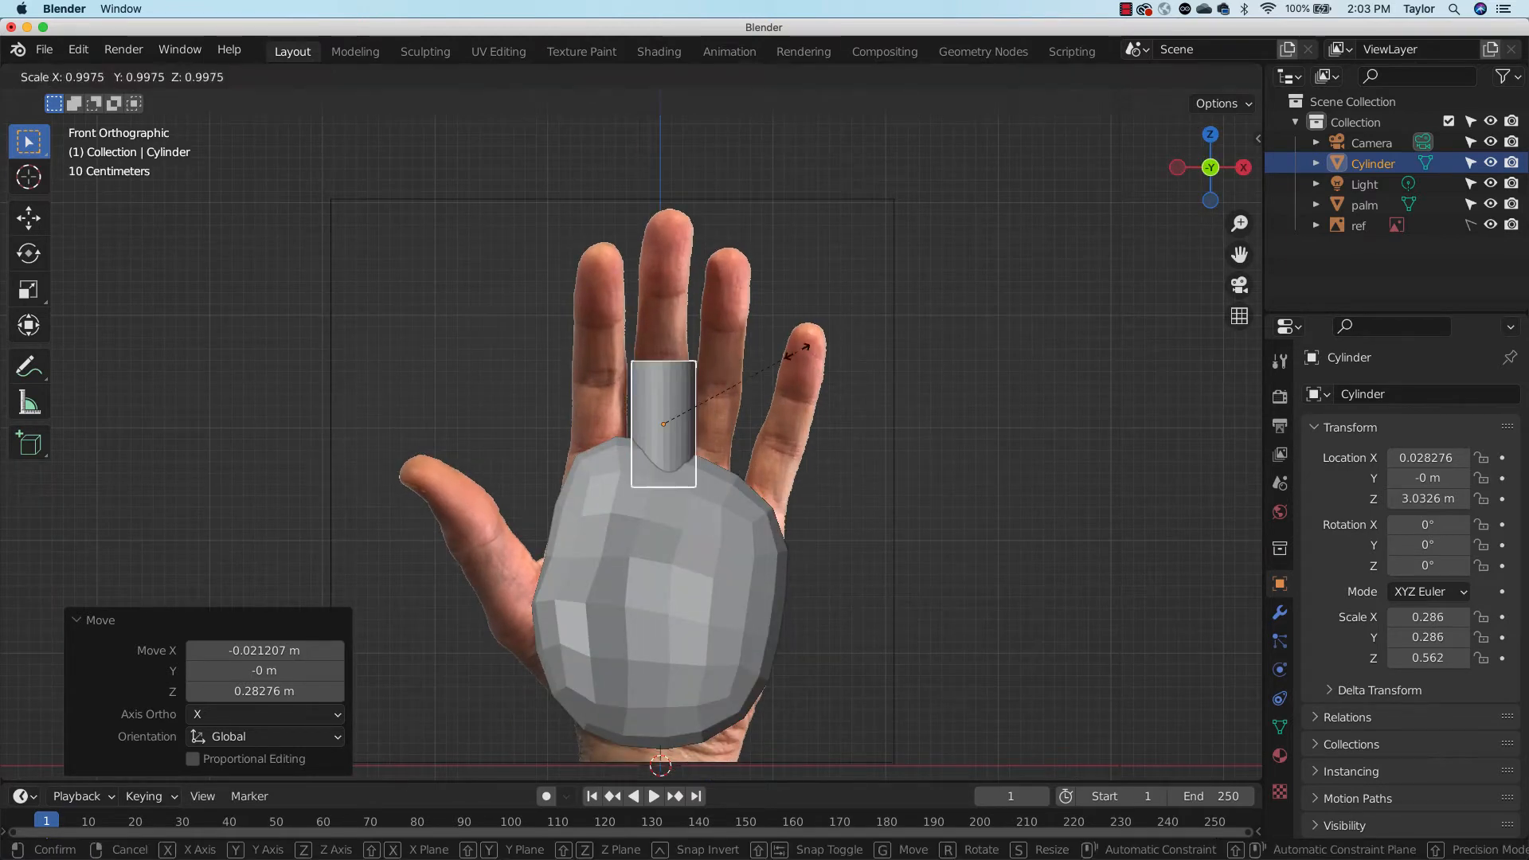
{"action": "key", "text": "shift+z"}
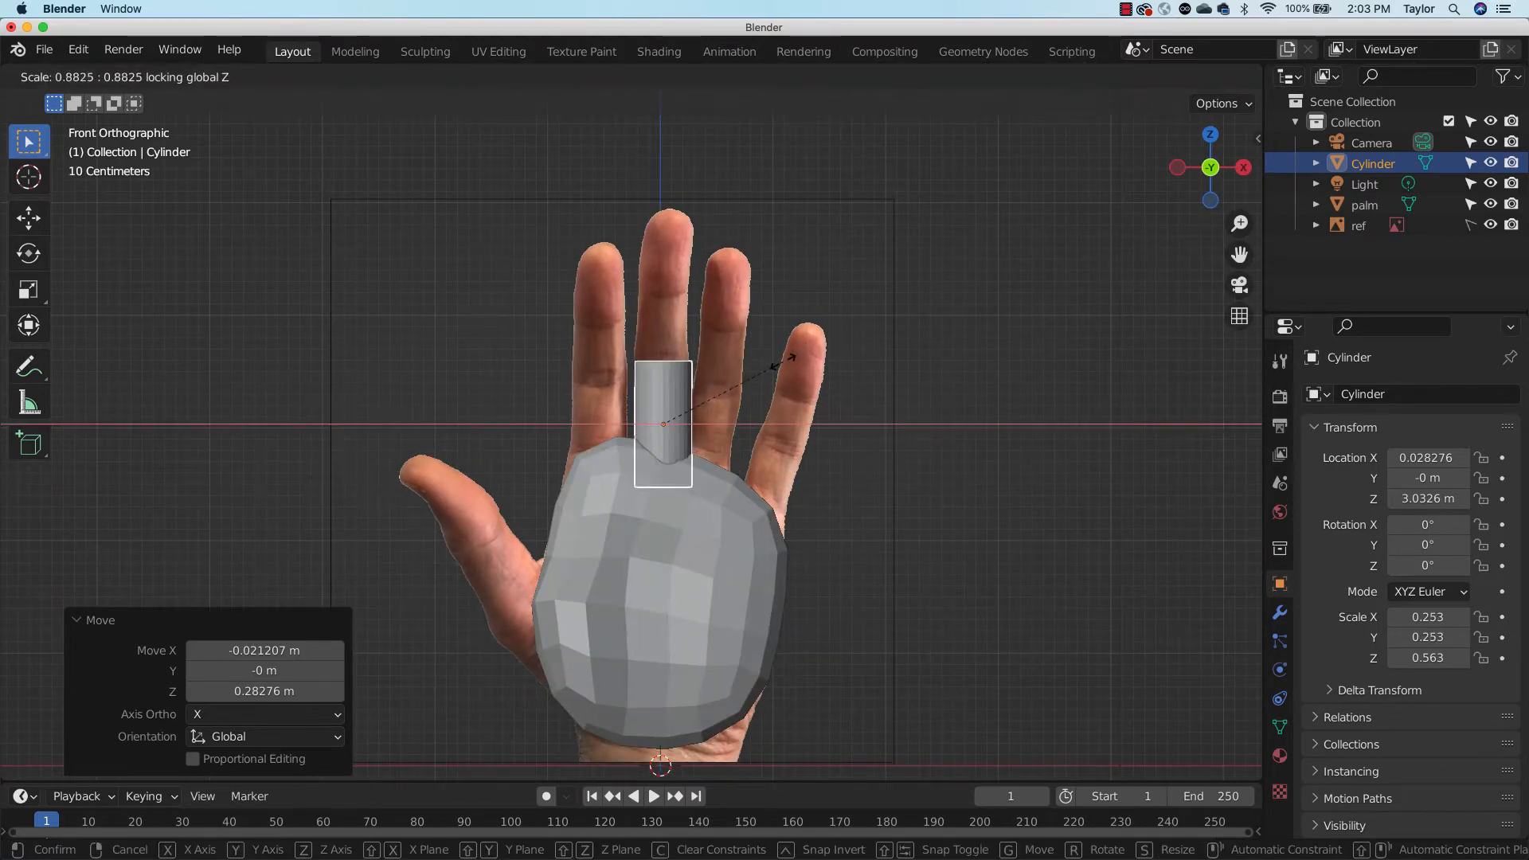
{"action": "left_click", "coordinate": [779, 370]}
{"action": "key", "text": "g"}
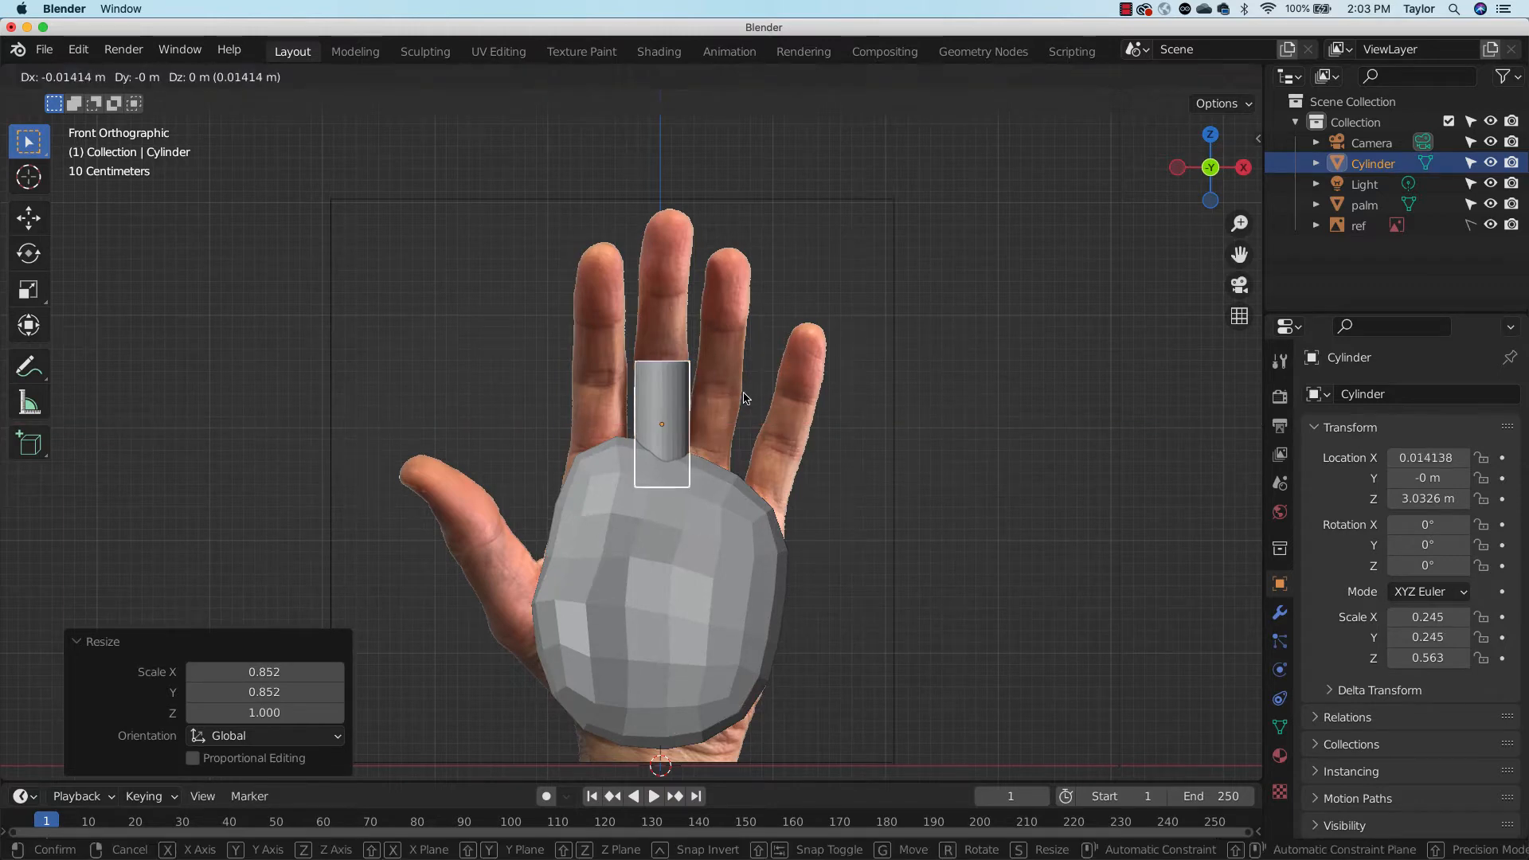
{"action": "left_click", "coordinate": [745, 398]}
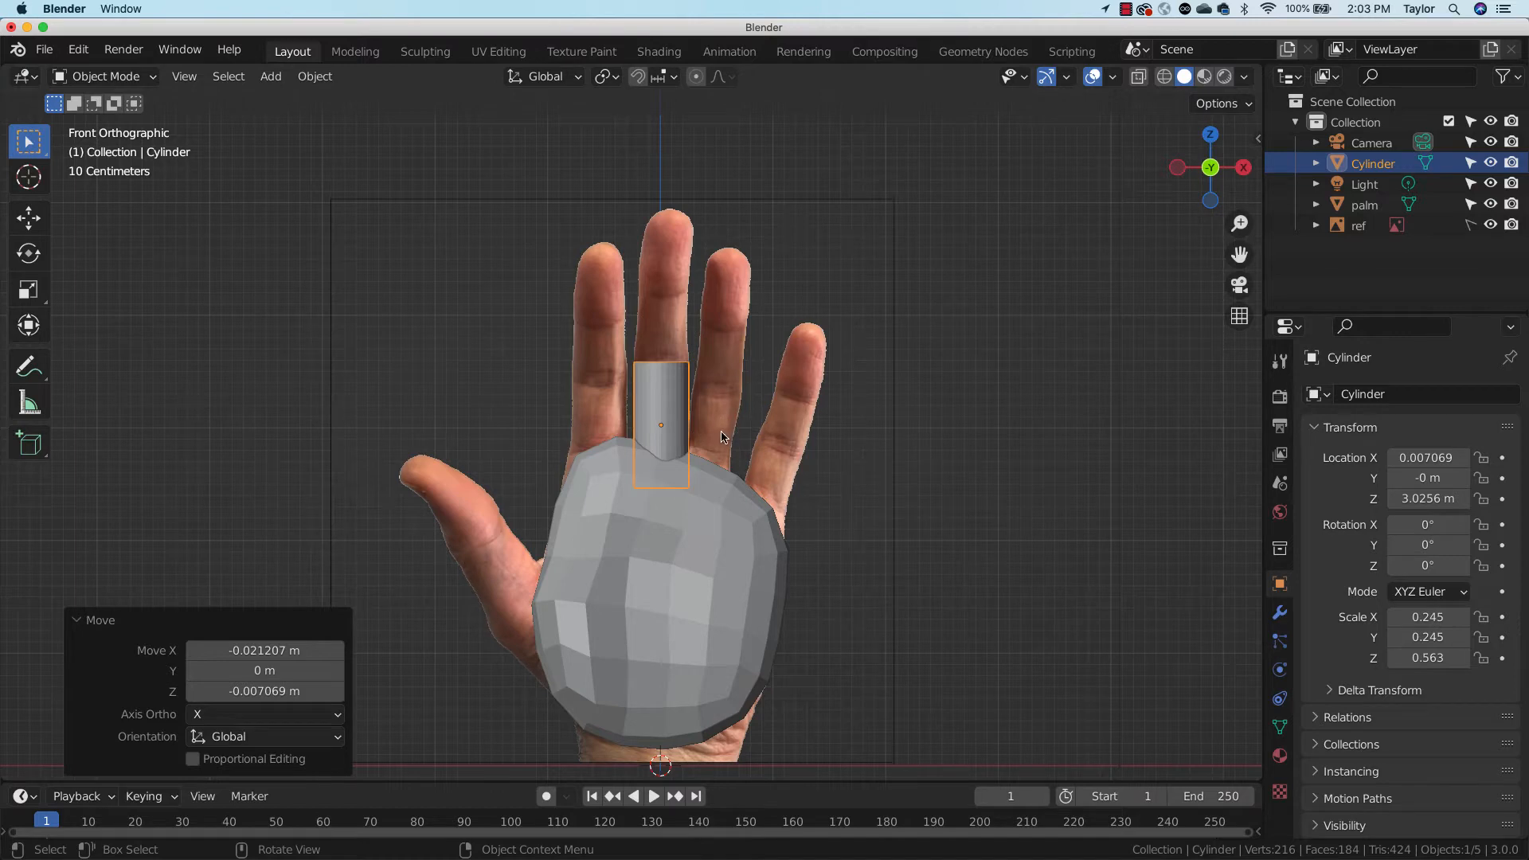
{"action": "key", "text": "s"}
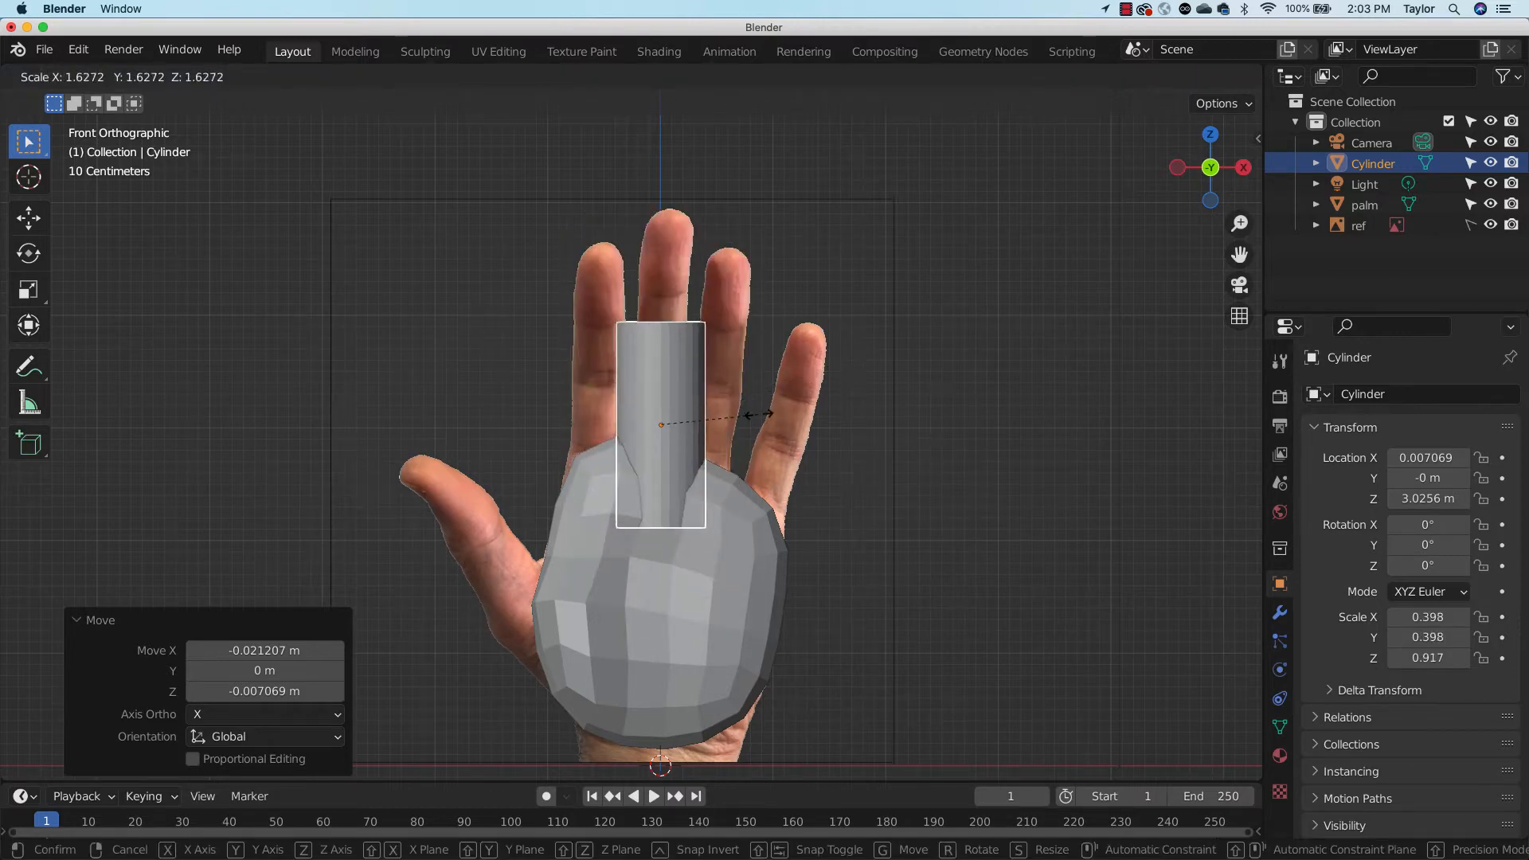
{"action": "left_click", "coordinate": [762, 416]}
{"action": "key", "text": "r"}
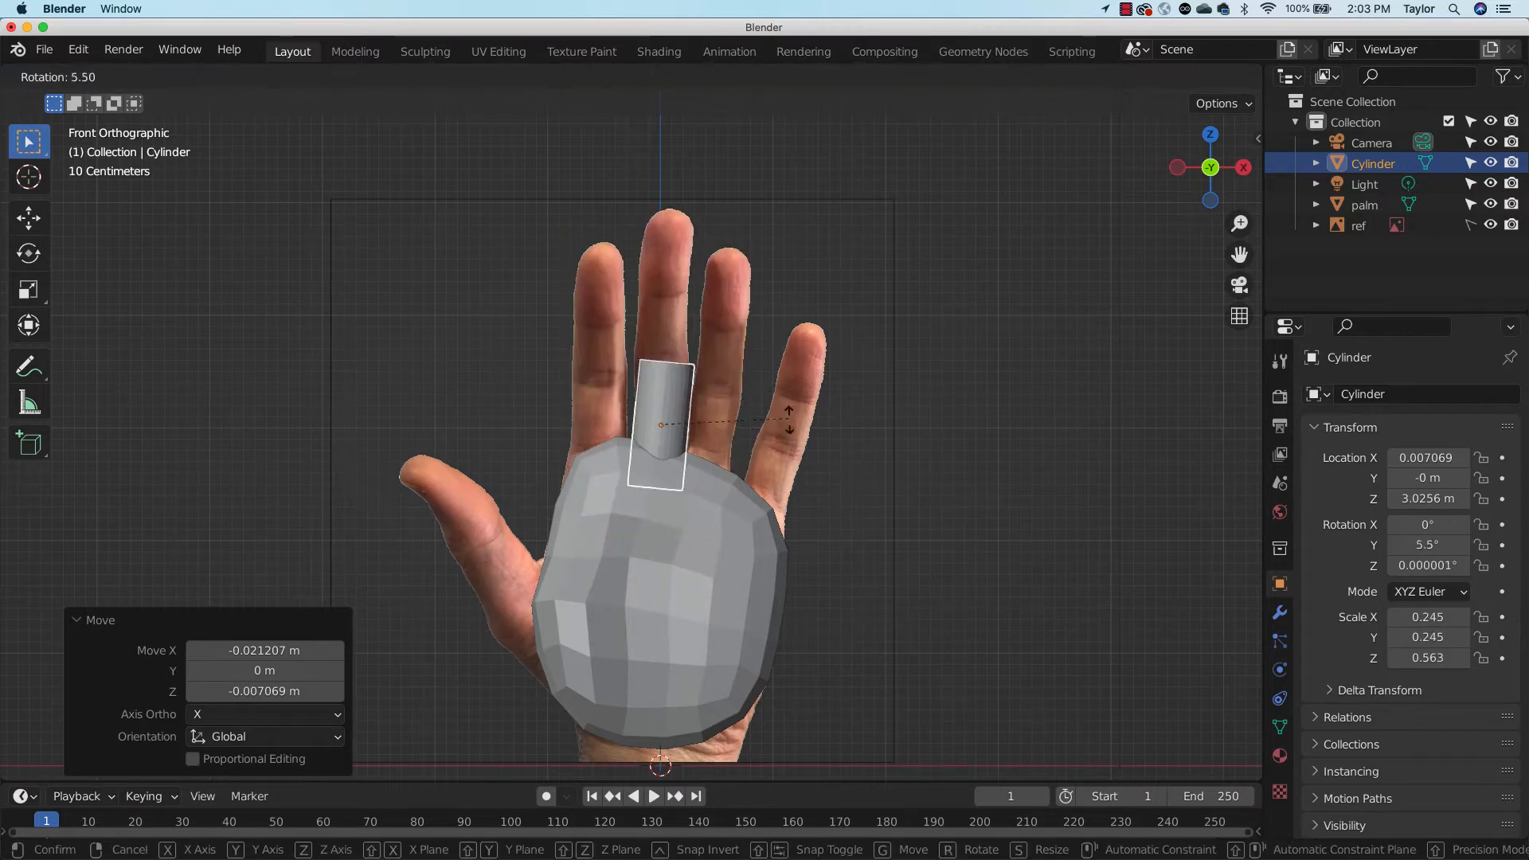
{"action": "right_click", "coordinate": [791, 416]}
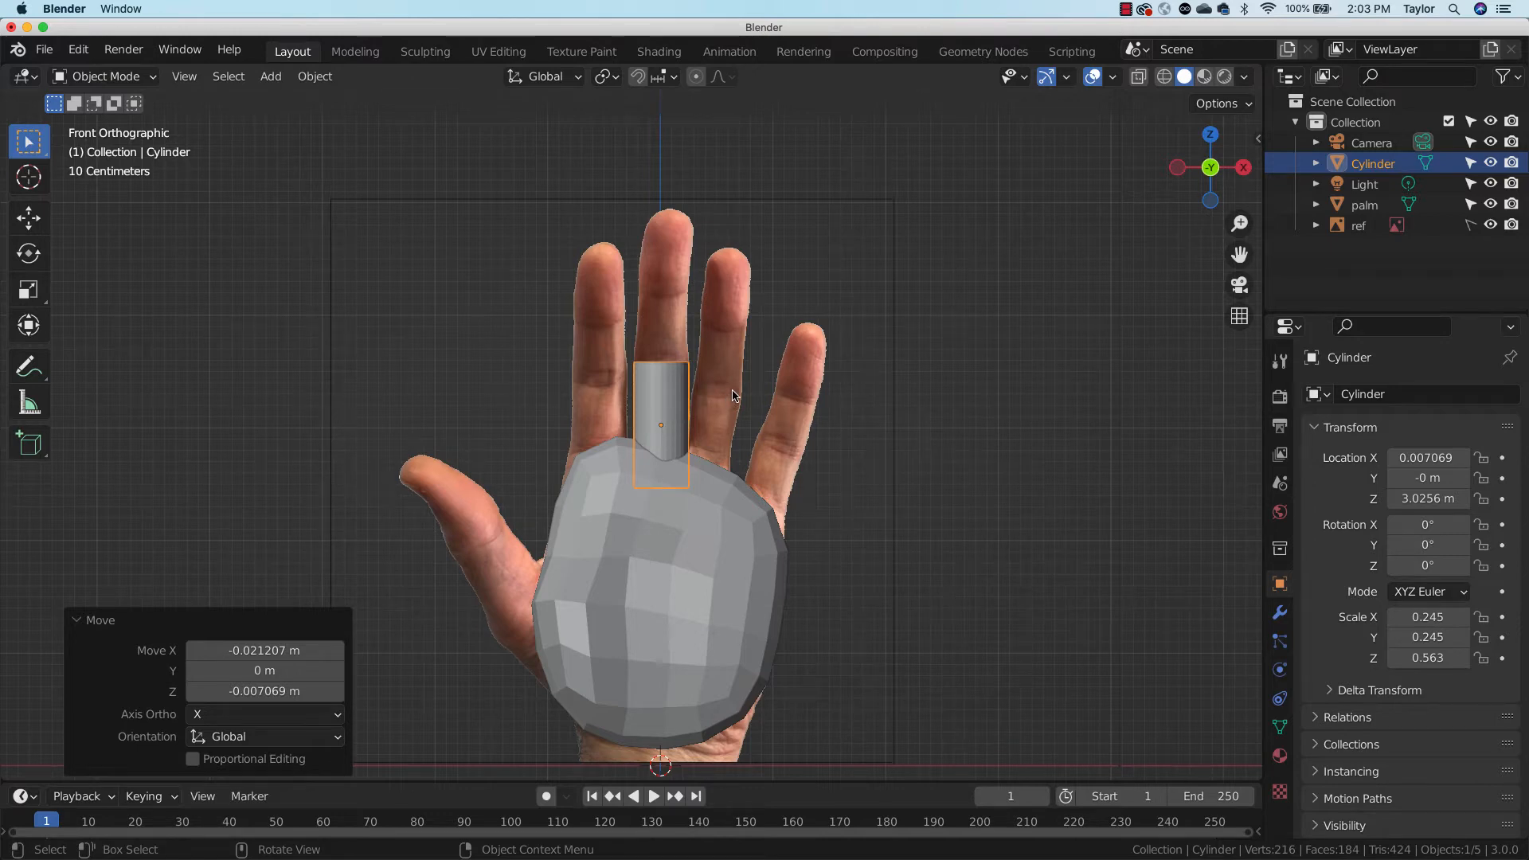
Hide the palm object in the viewport to expose the cylinder's lower end
{"action": "middle_click_drag", "start_coordinate": [769, 433], "coordinate": [822, 426]}
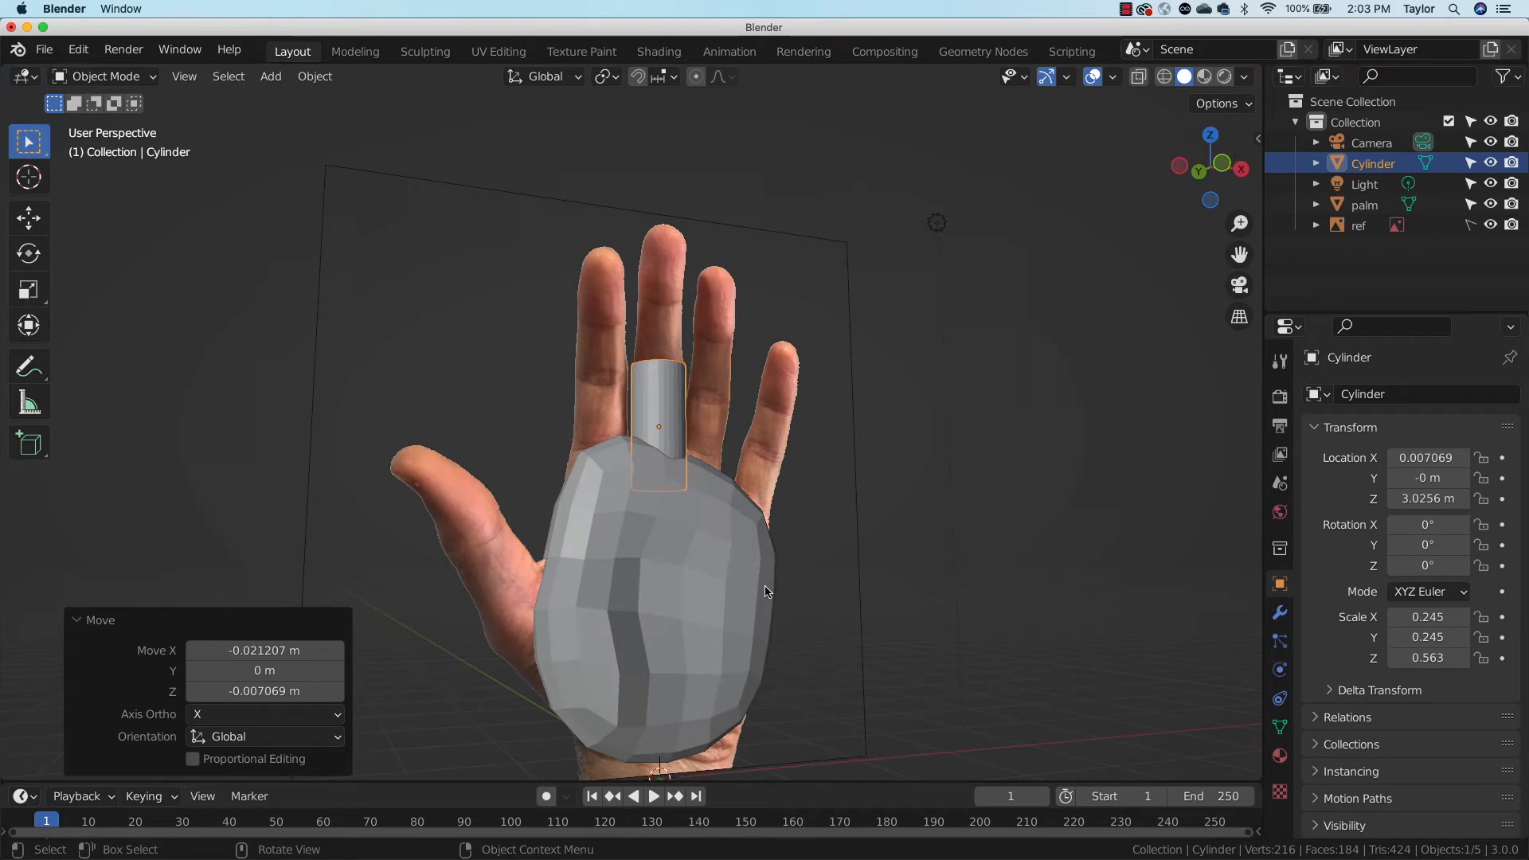
{"action": "left_click", "coordinate": [1489, 205]}
{"action": "middle_click_drag", "start_coordinate": [979, 374], "coordinate": [796, 386]}
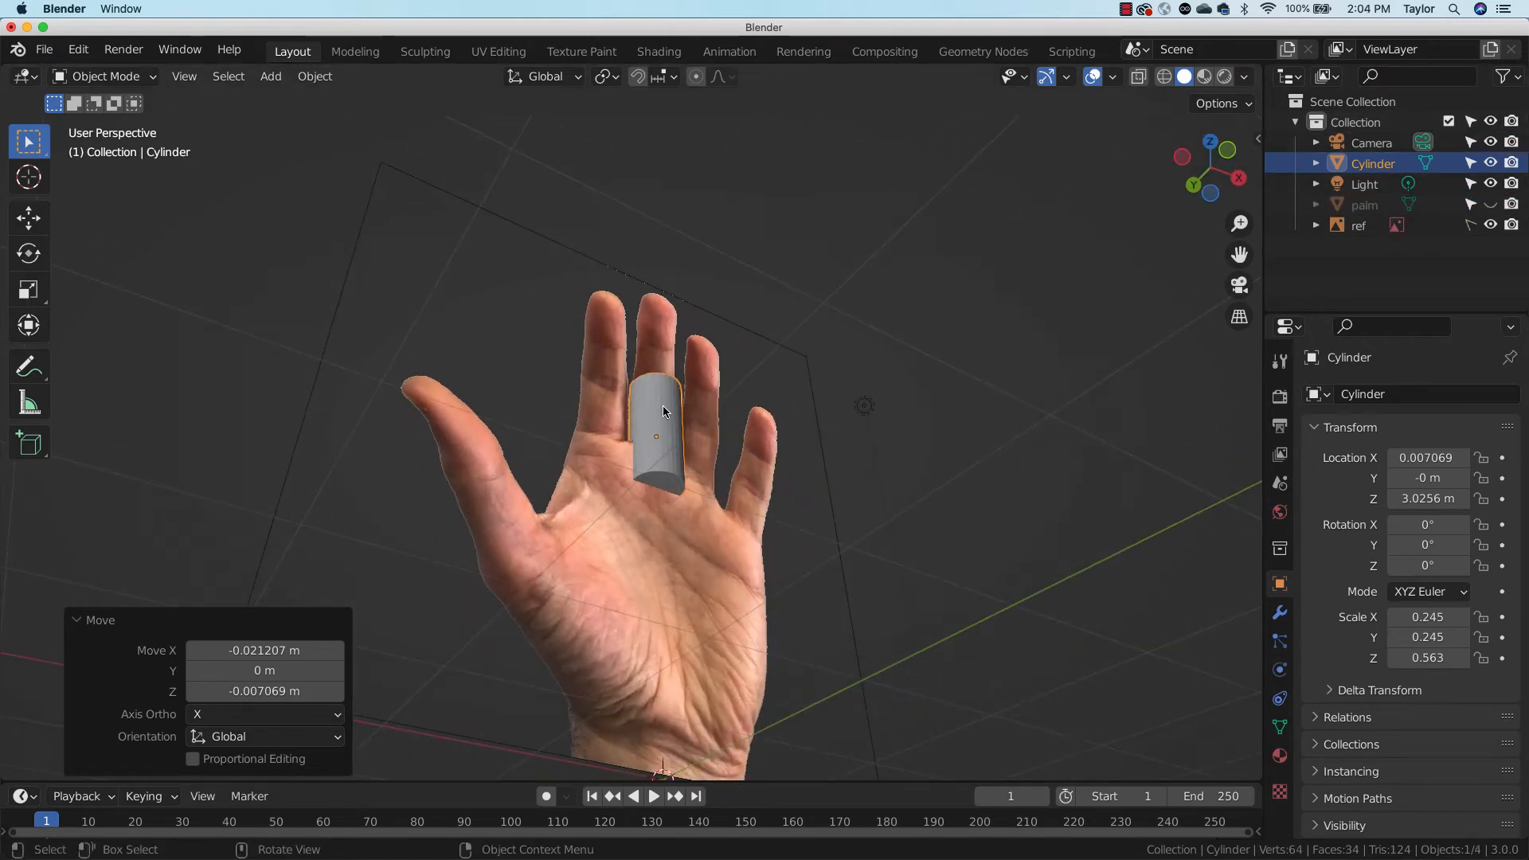
In Edit Mode with face selection, select the cylinder's bottom face and snap the 3D cursor to it
{"action": "key", "text": "Tab"}
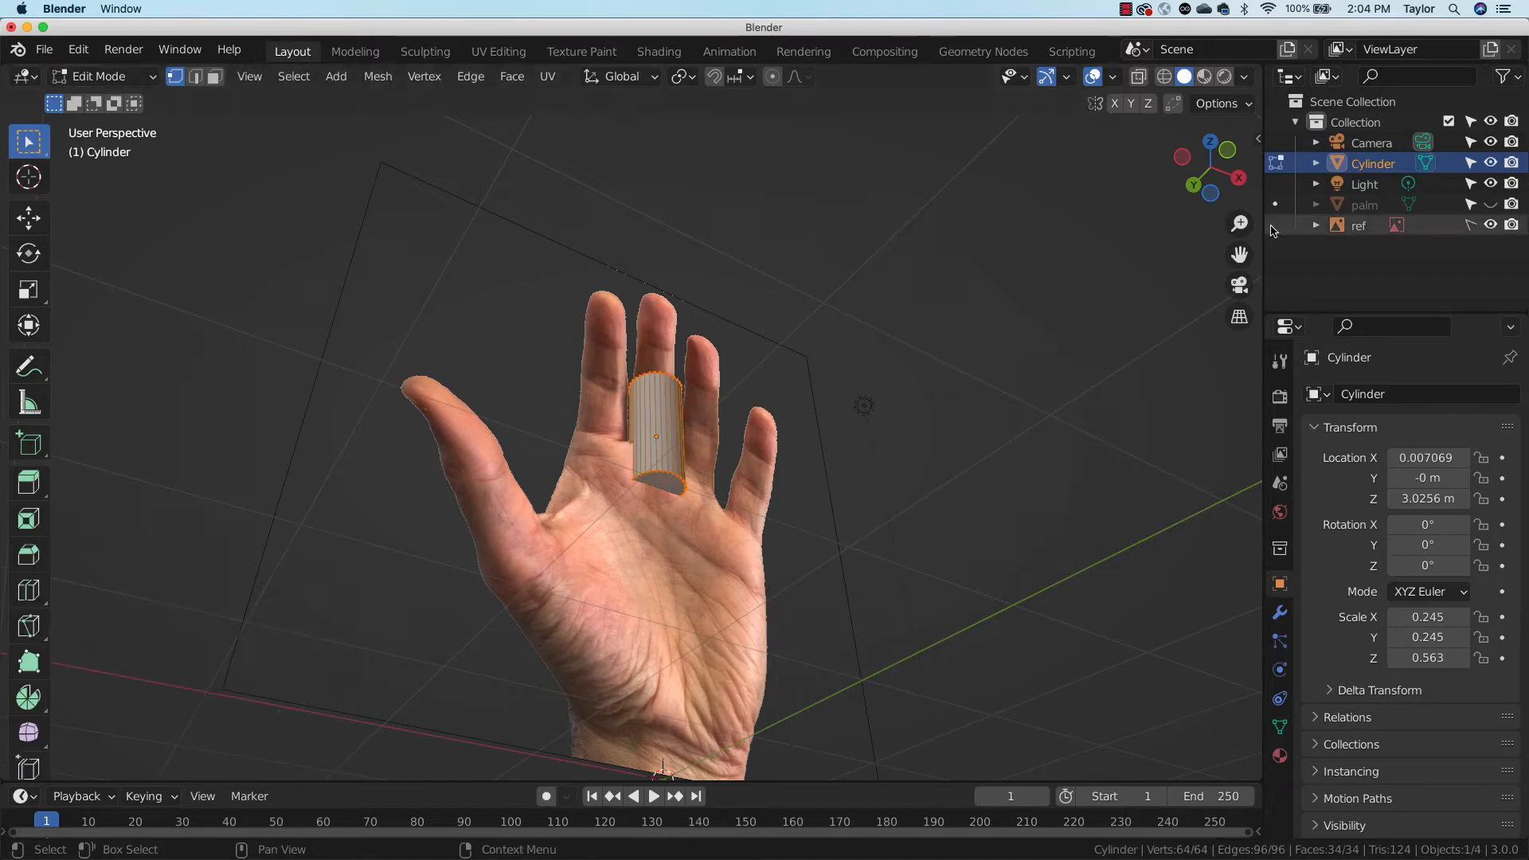
{"action": "left_click_drag", "start_coordinate": [1240, 223], "coordinate": [1240, 167]}
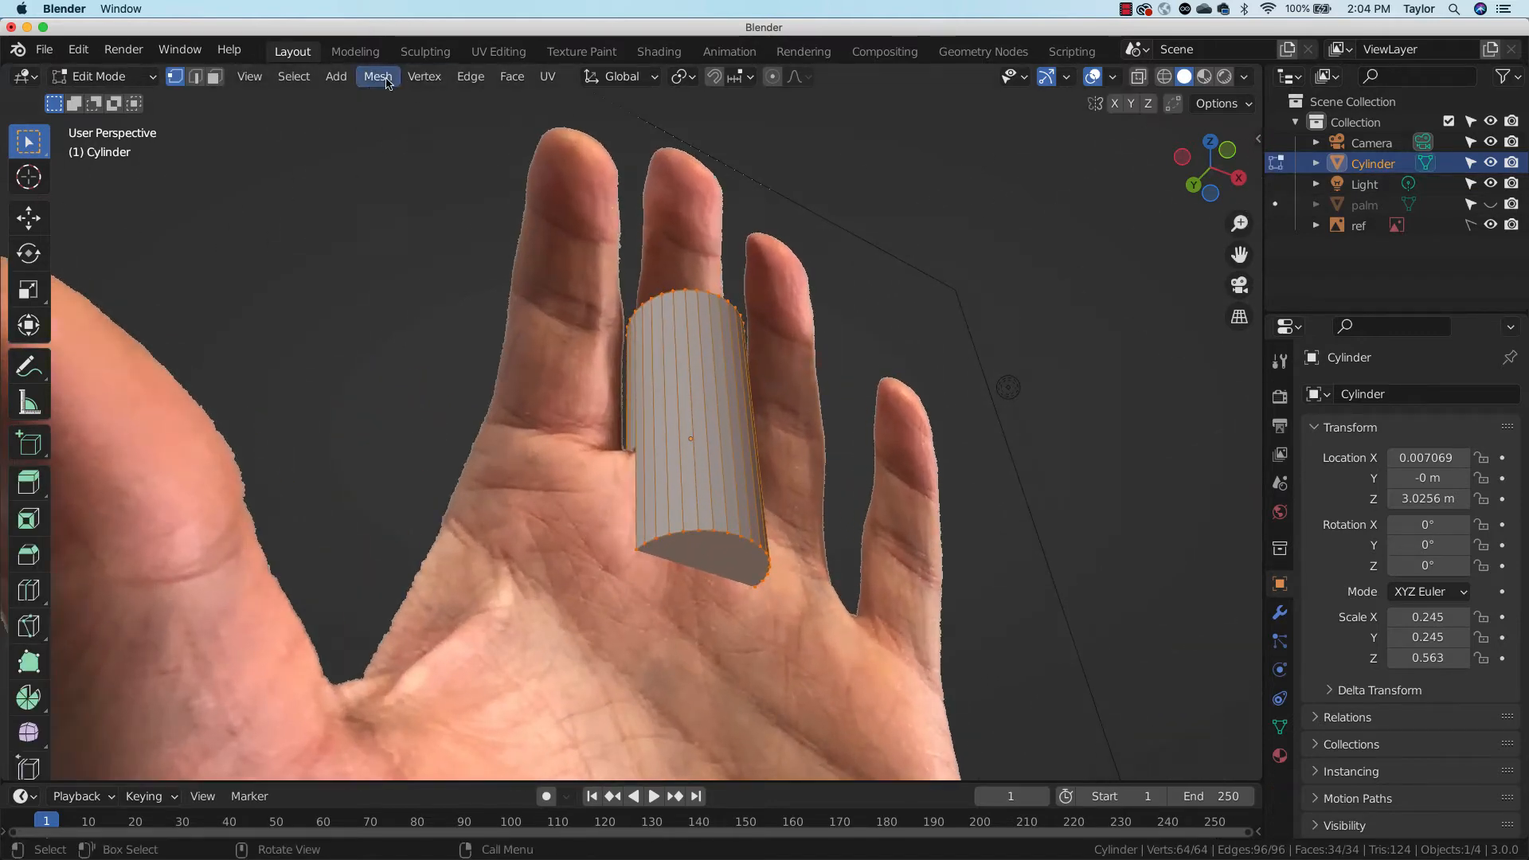
{"action": "left_click", "coordinate": [214, 78]}
{"action": "left_click", "coordinate": [733, 551]}
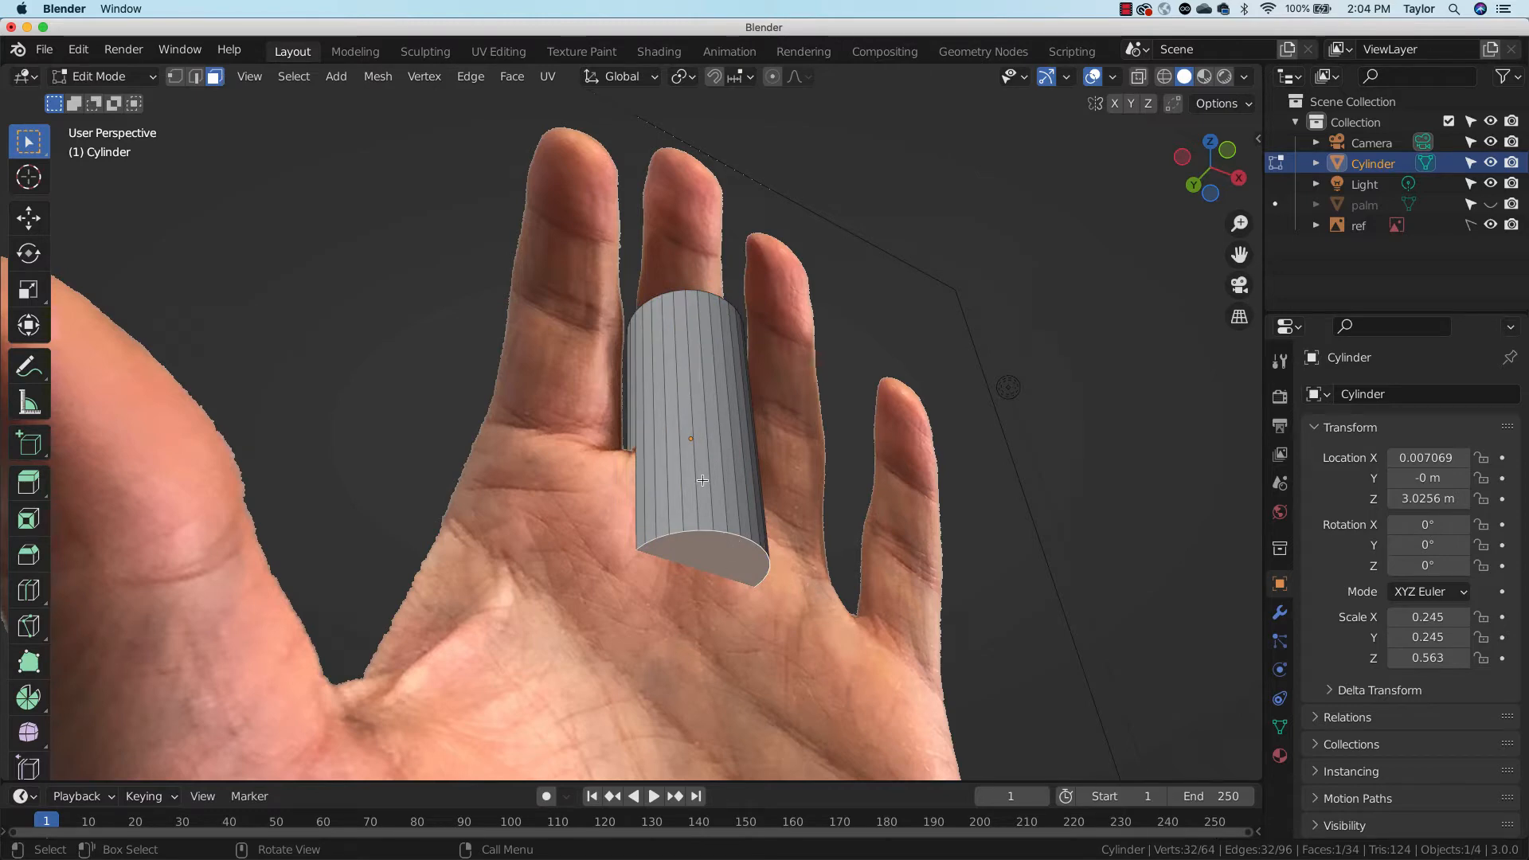
{"action": "left_click_drag", "start_coordinate": [1238, 223], "coordinate": [1190, 606]}
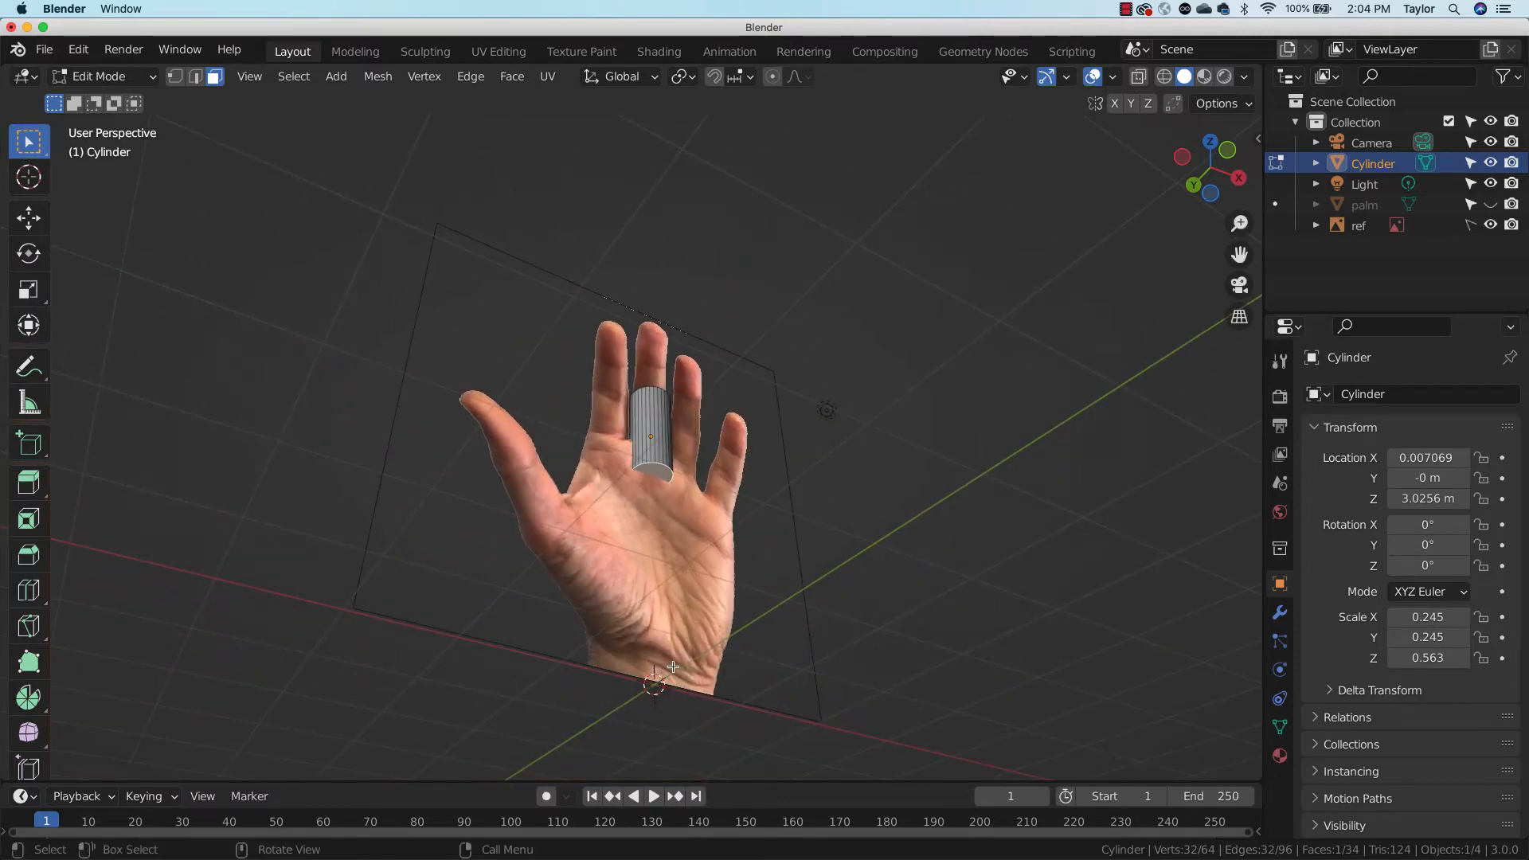
{"action": "left_click_drag", "start_coordinate": [1239, 224], "coordinate": [1258, 136]}
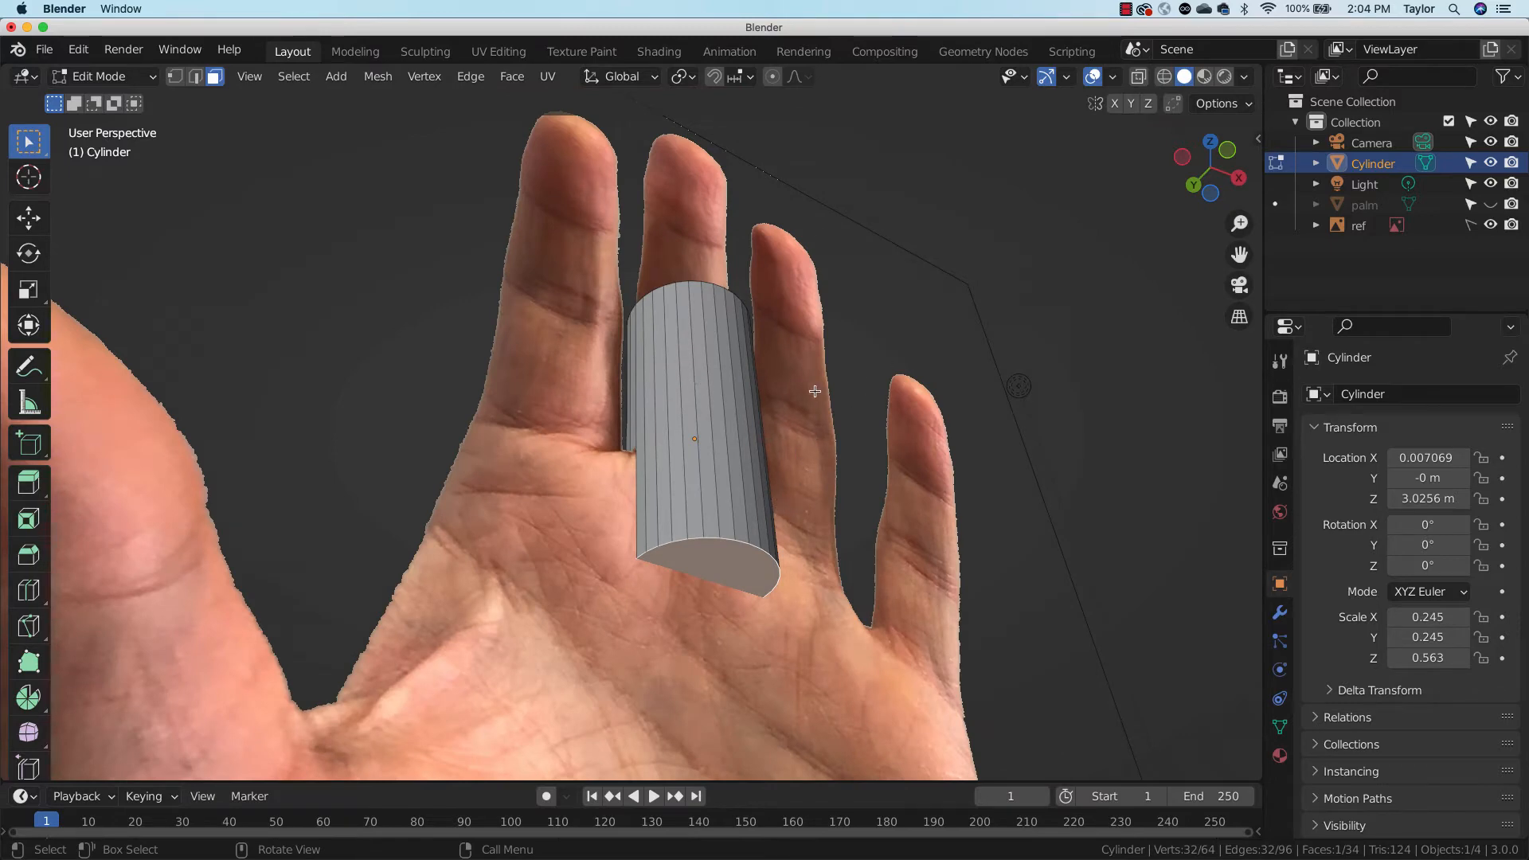
{"action": "key", "text": "shift+s"}
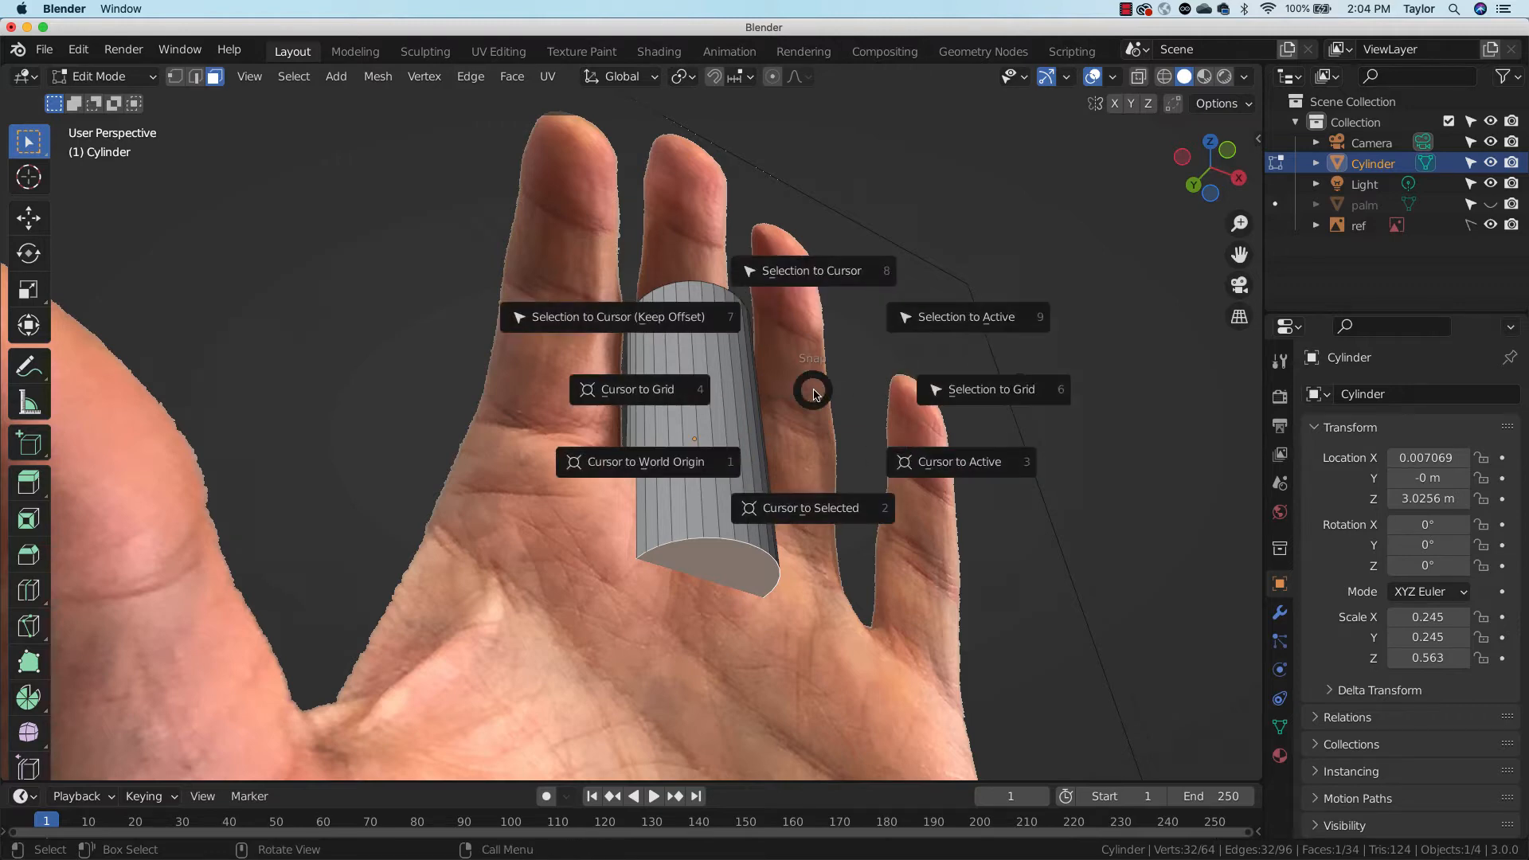
{"action": "left_click", "coordinate": [843, 516]}
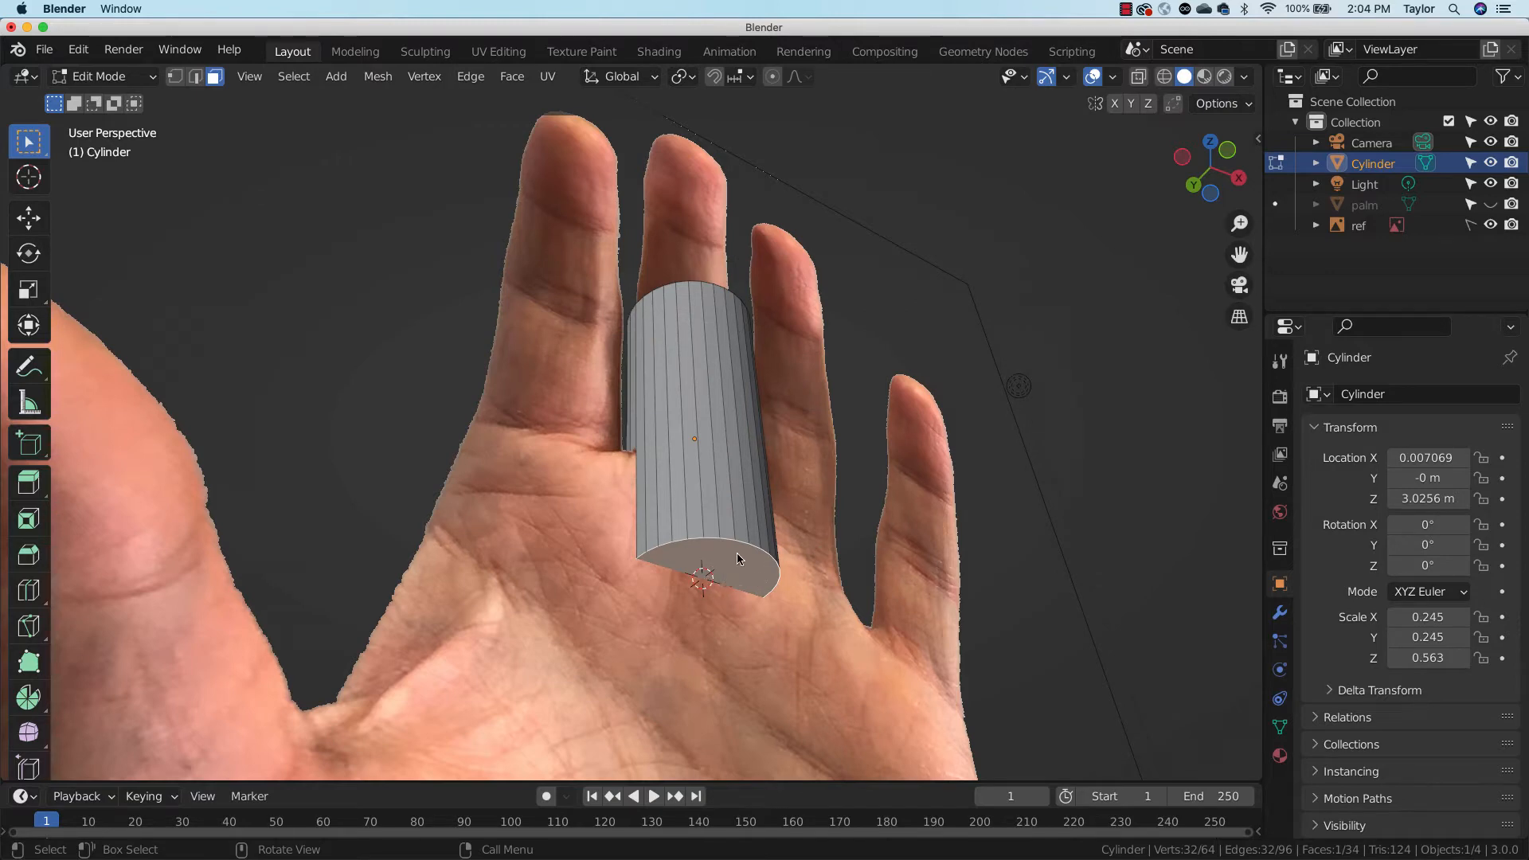
Return to Object Mode and set the cylinder's origin to the 3D cursor
{"action": "key", "text": "Tab"}
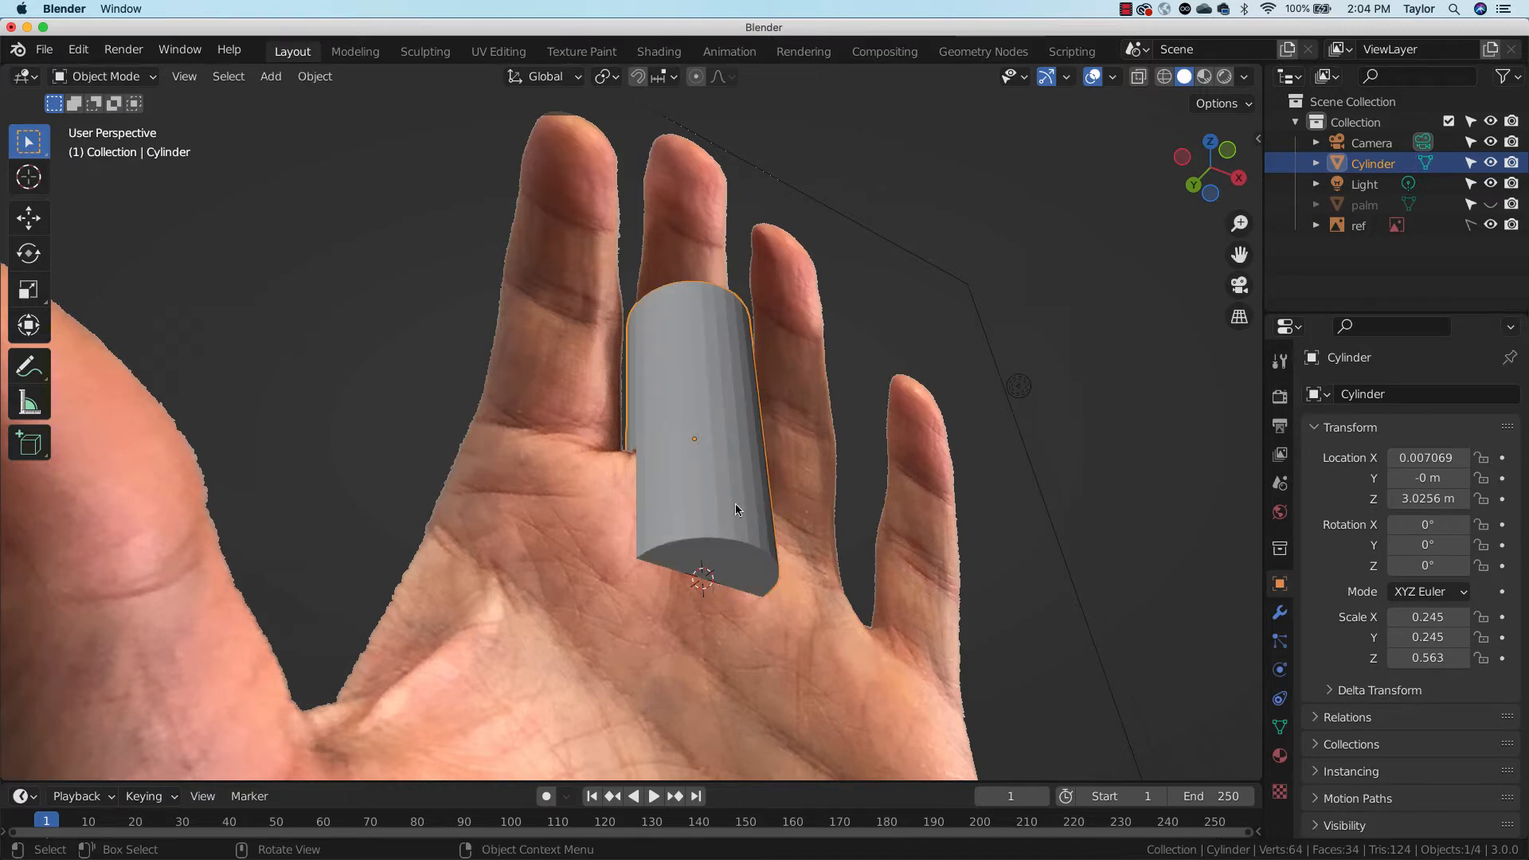
{"action": "left_click", "coordinate": [315, 76]}
{"action": "mouse_move", "coordinate": [371, 121]}
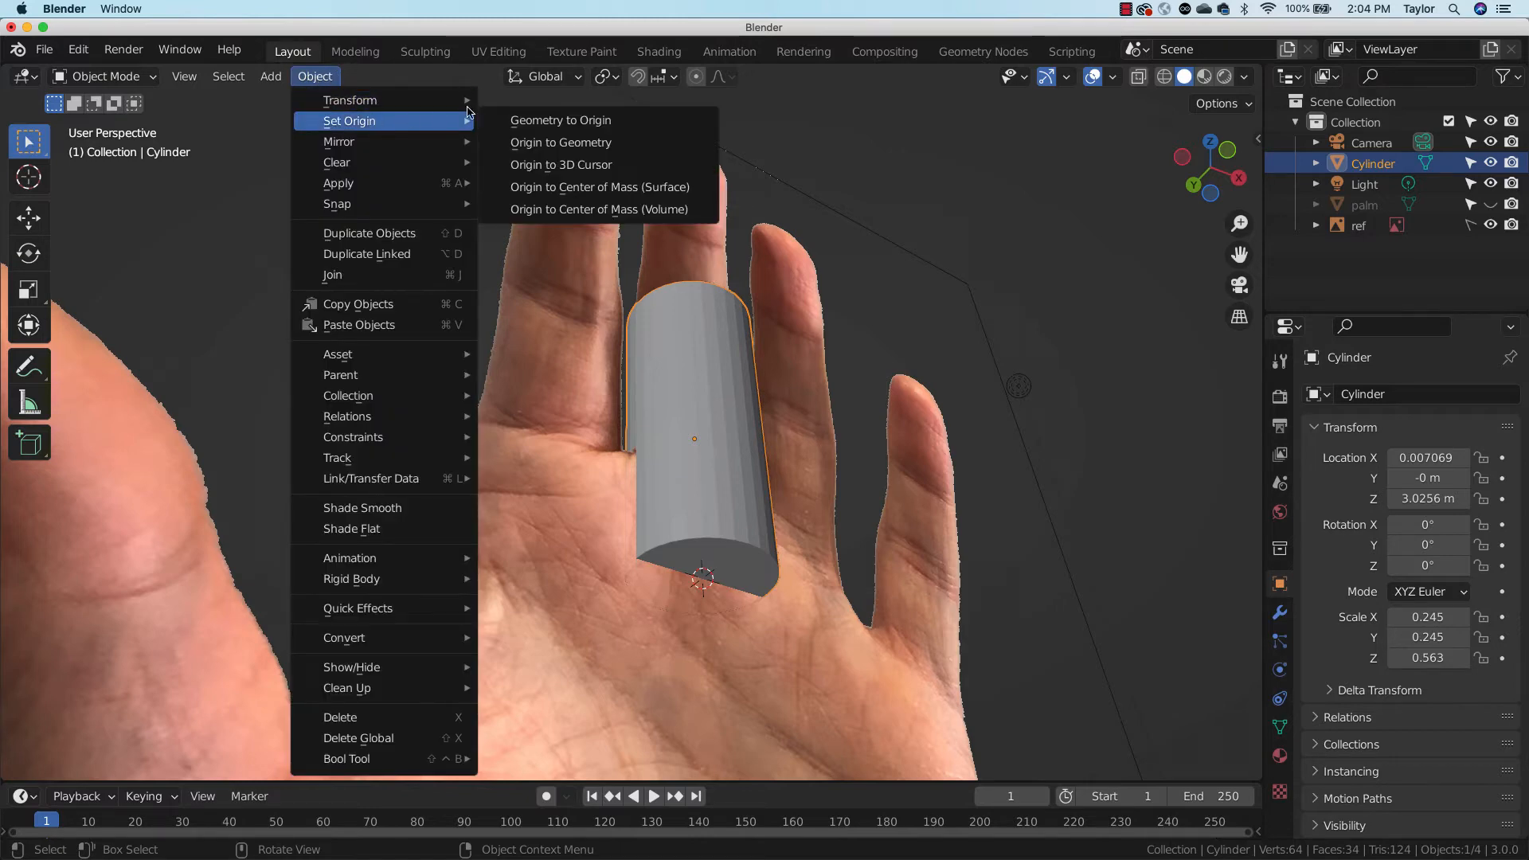
{"action": "left_click", "coordinate": [610, 170]}
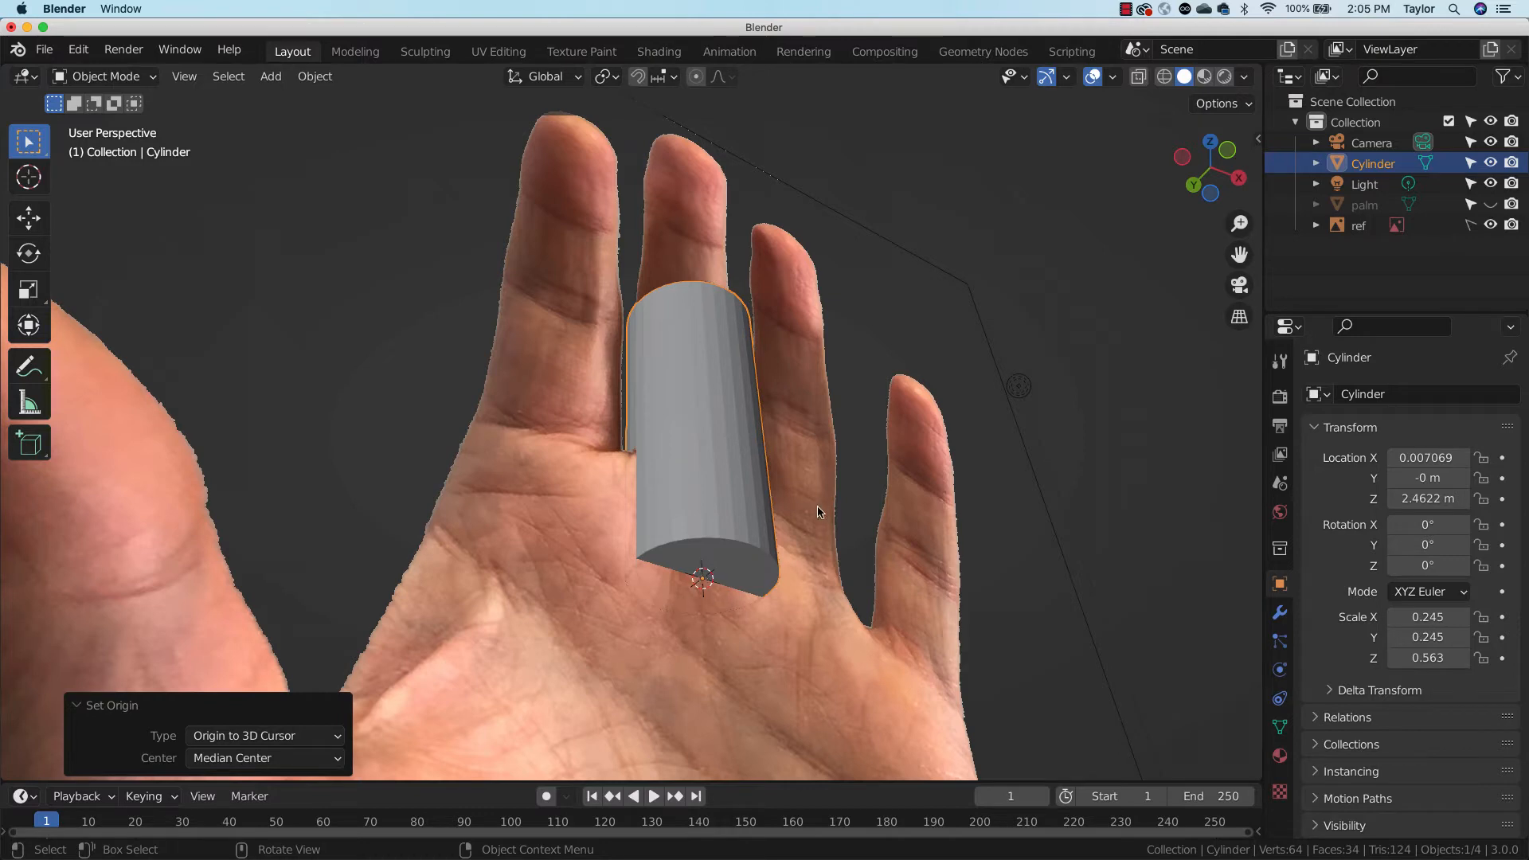
{"action": "middle_click_drag", "start_coordinate": [817, 504], "coordinate": [781, 556]}
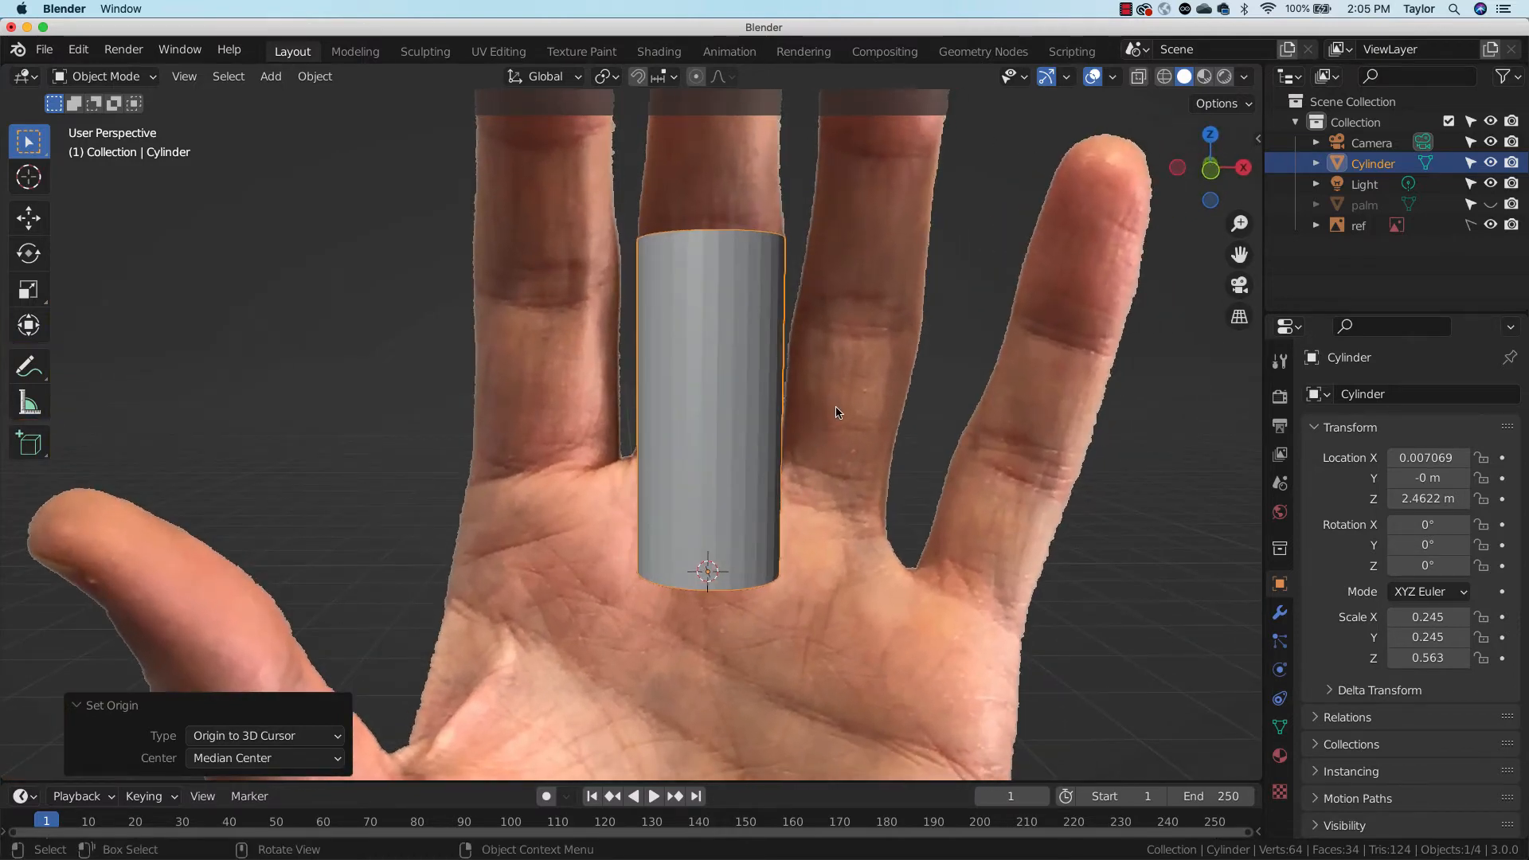
{"action": "key", "text": "r"}
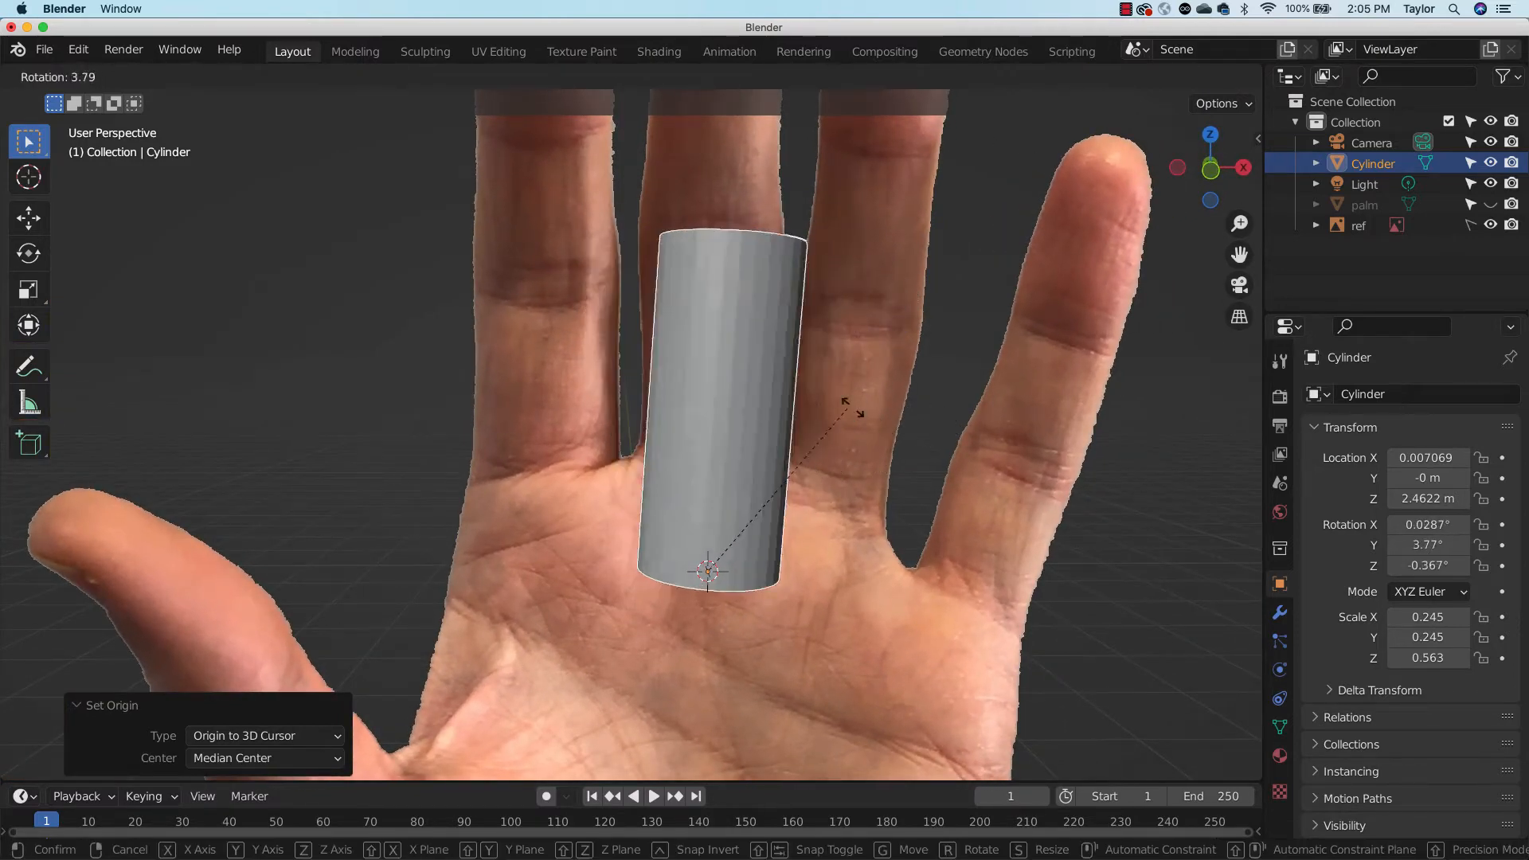
{"action": "right_click", "coordinate": [820, 409]}
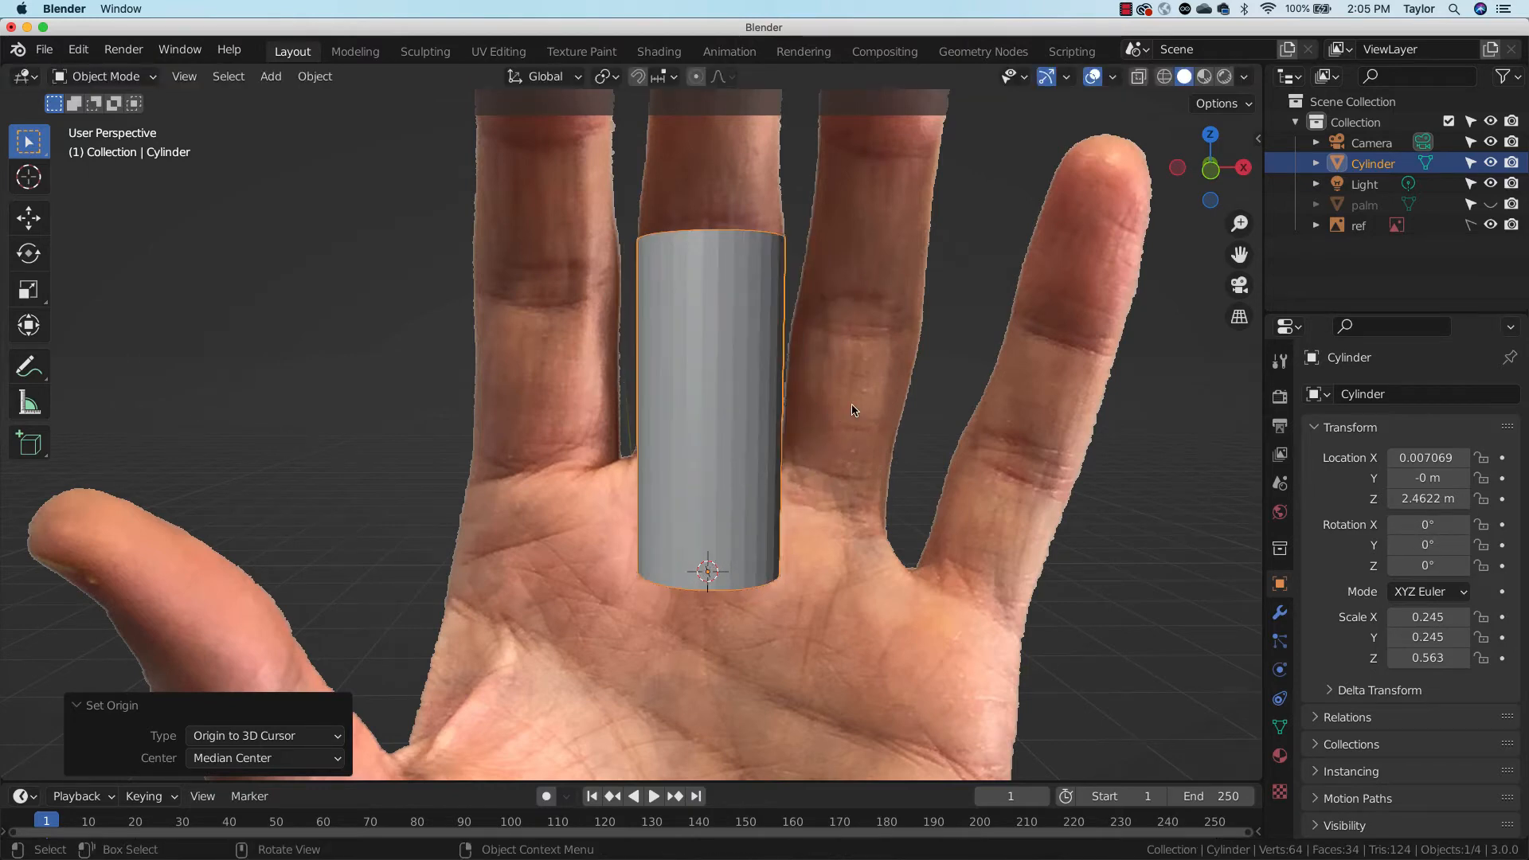
From the front orthographic view, raise the cylinder about 0.3 m so its bottom meets the middle finger's base, and switch to wireframe display
{"action": "left_click_drag", "start_coordinate": [1239, 225], "coordinate": [1223, 423]}
{"action": "middle_click_drag", "start_coordinate": [905, 433], "coordinate": [919, 402]}
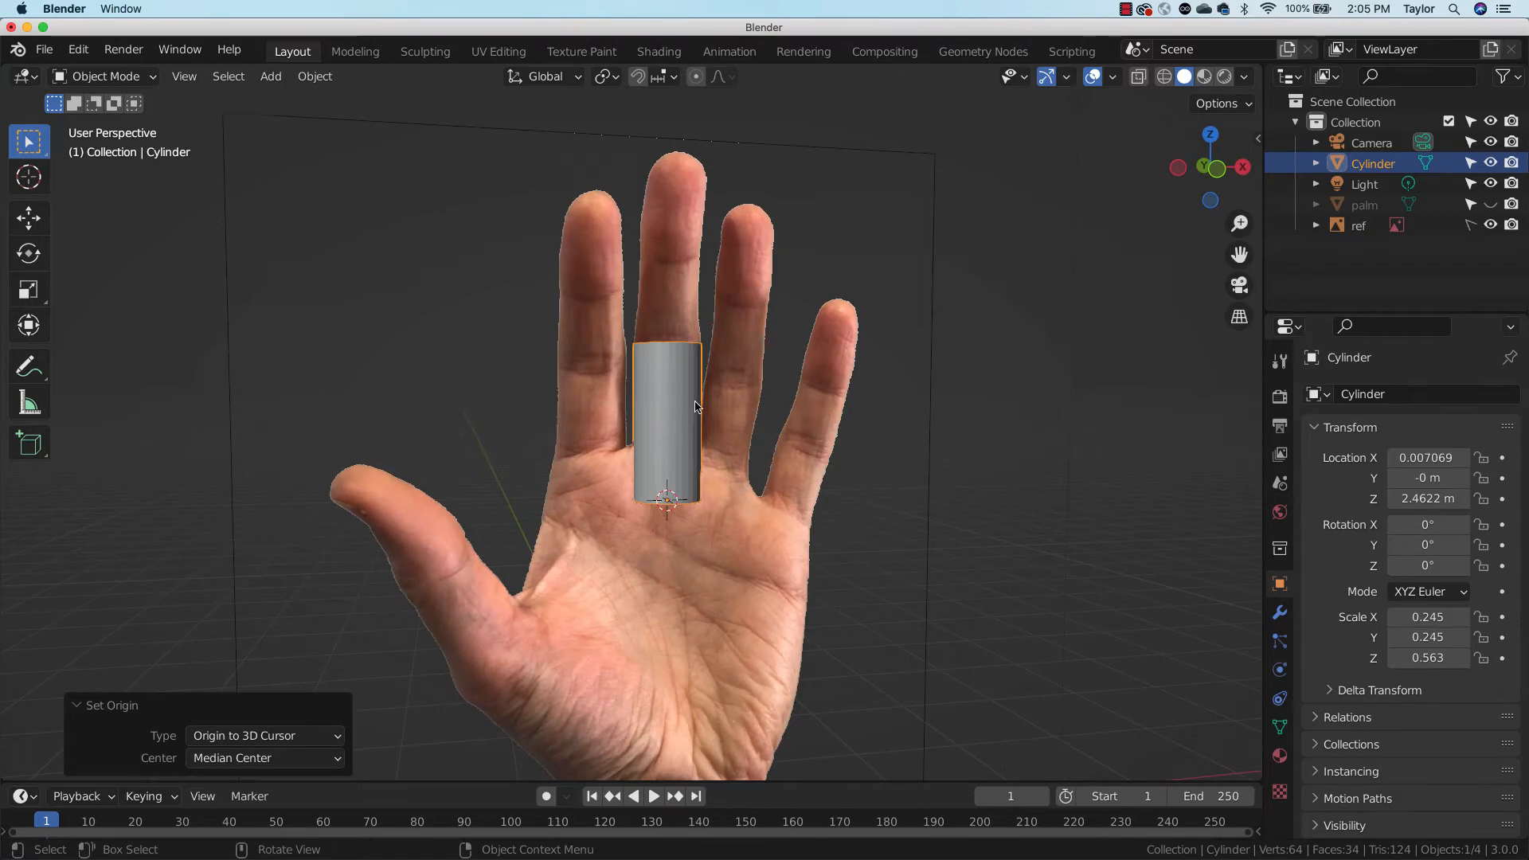
{"action": "middle_click_drag", "start_coordinate": [708, 379], "coordinate": [673, 443]}
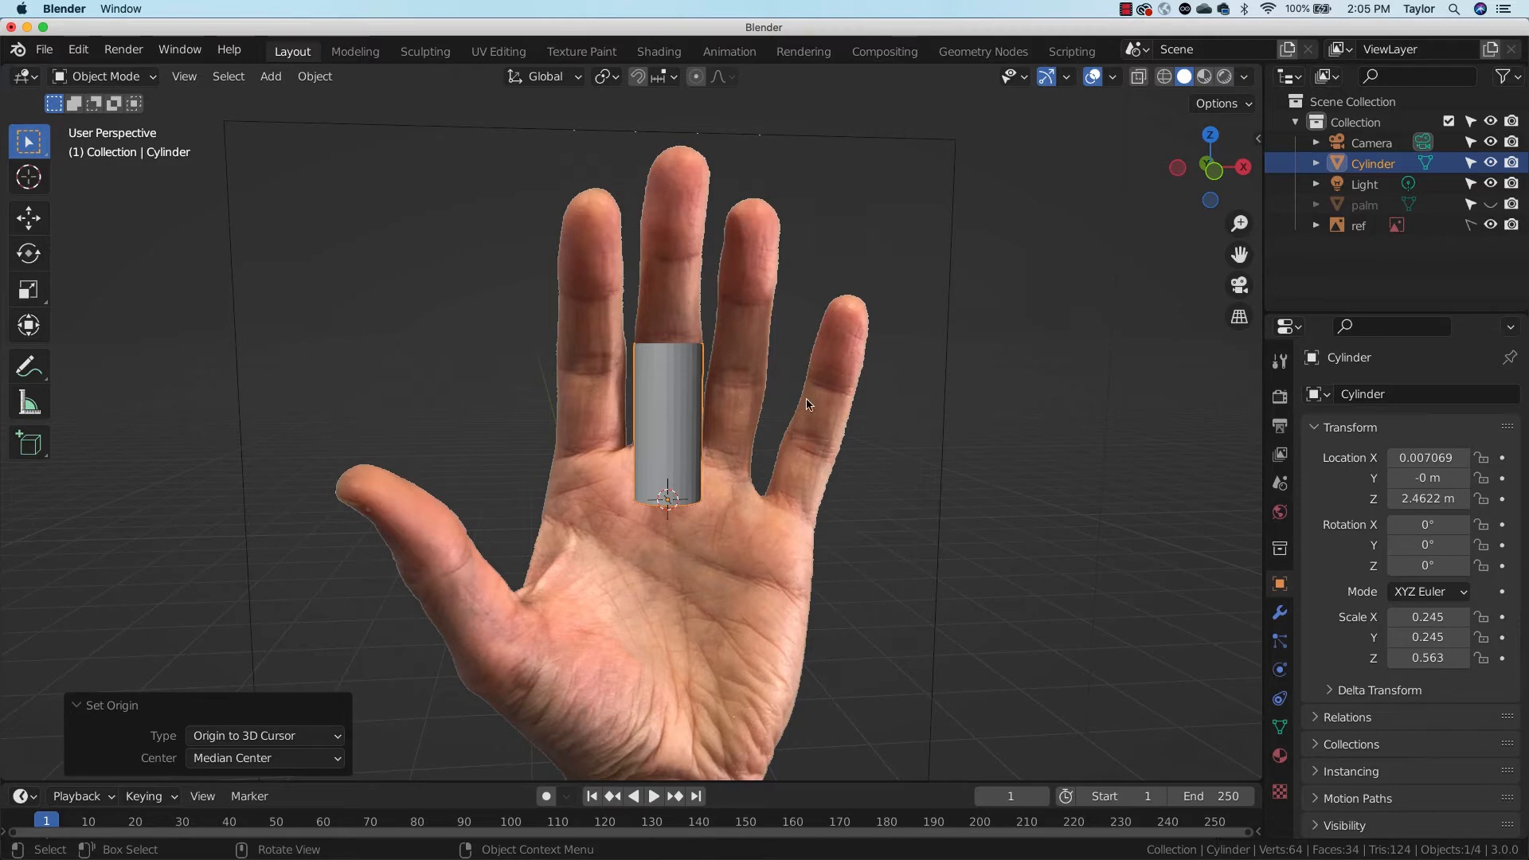
{"action": "middle_click_drag", "start_coordinate": [806, 403], "coordinate": [742, 394]}
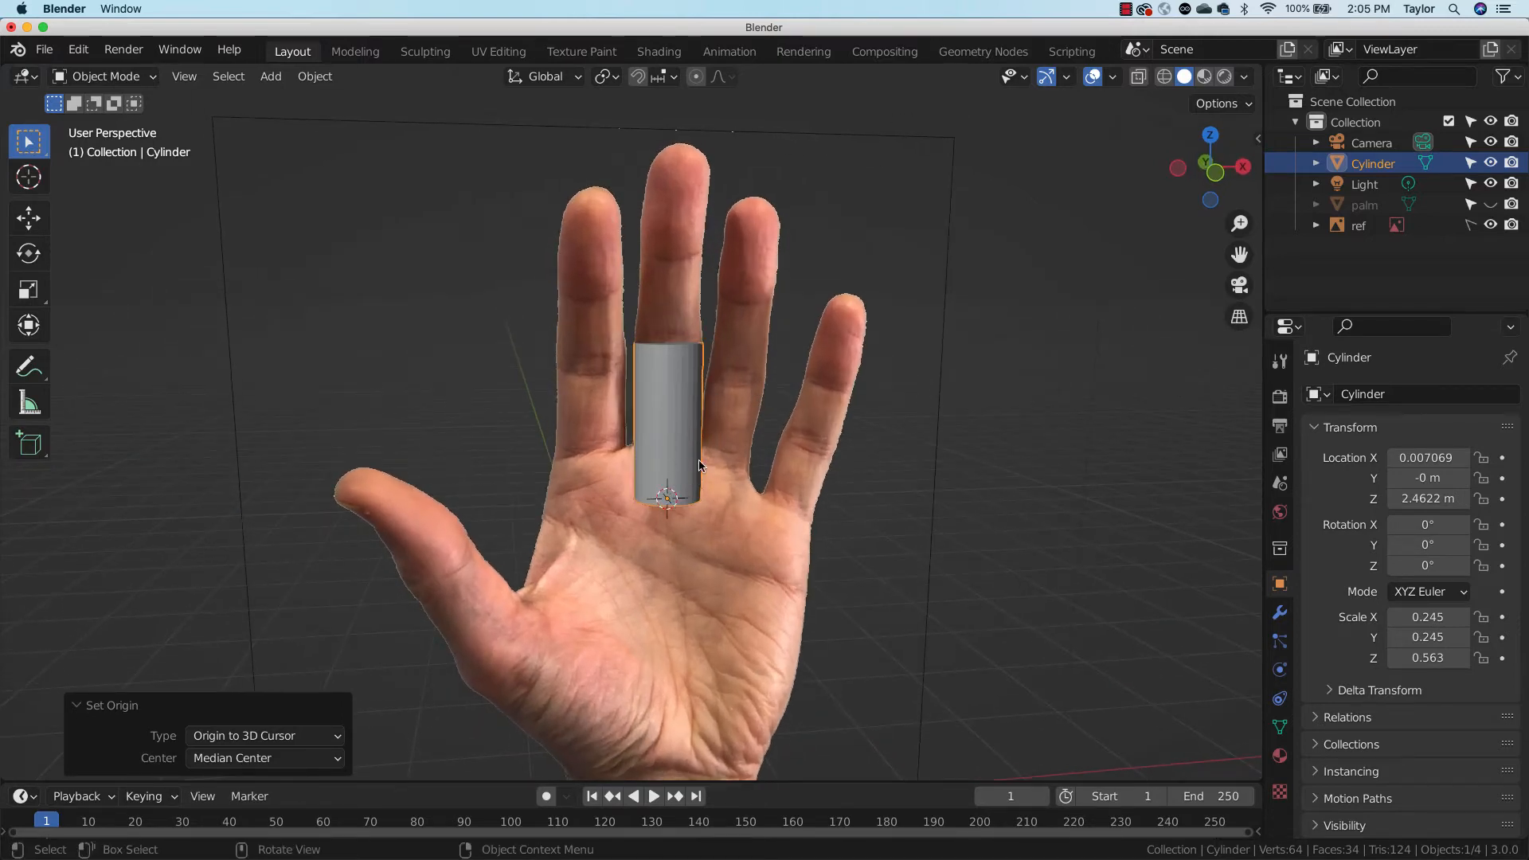
{"action": "mouse_move", "coordinate": [699, 464]}
{"action": "middle_mouse_down"}
{"action": "mouse_move", "coordinate": [714, 465]}
{"action": "mouse_move", "coordinate": [691, 462]}
{"action": "middle_mouse_up"}
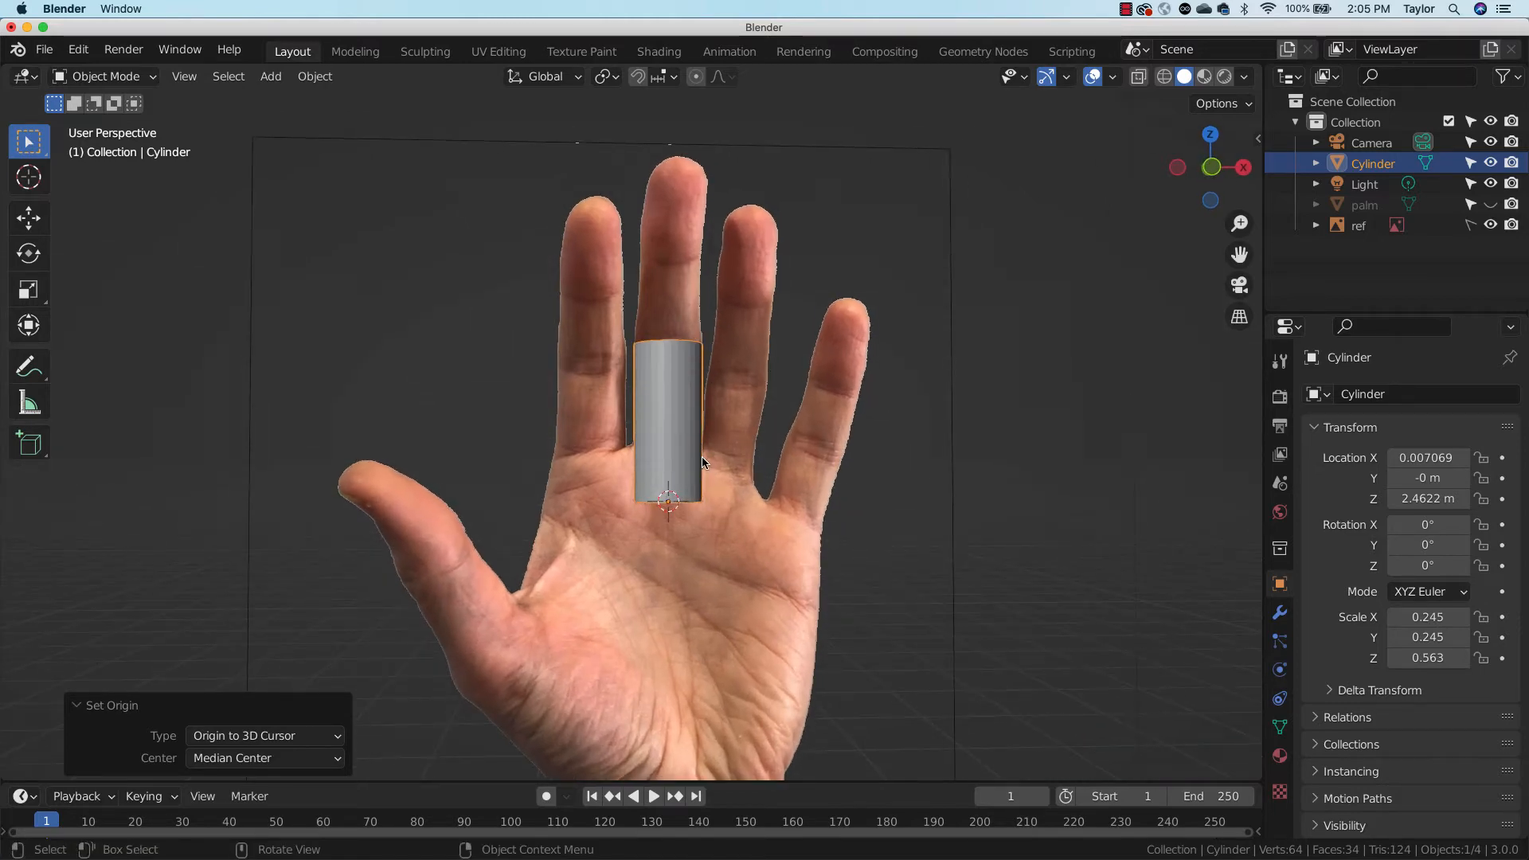
{"action": "key", "text": "KP_1"}
{"action": "key", "text": "g"}
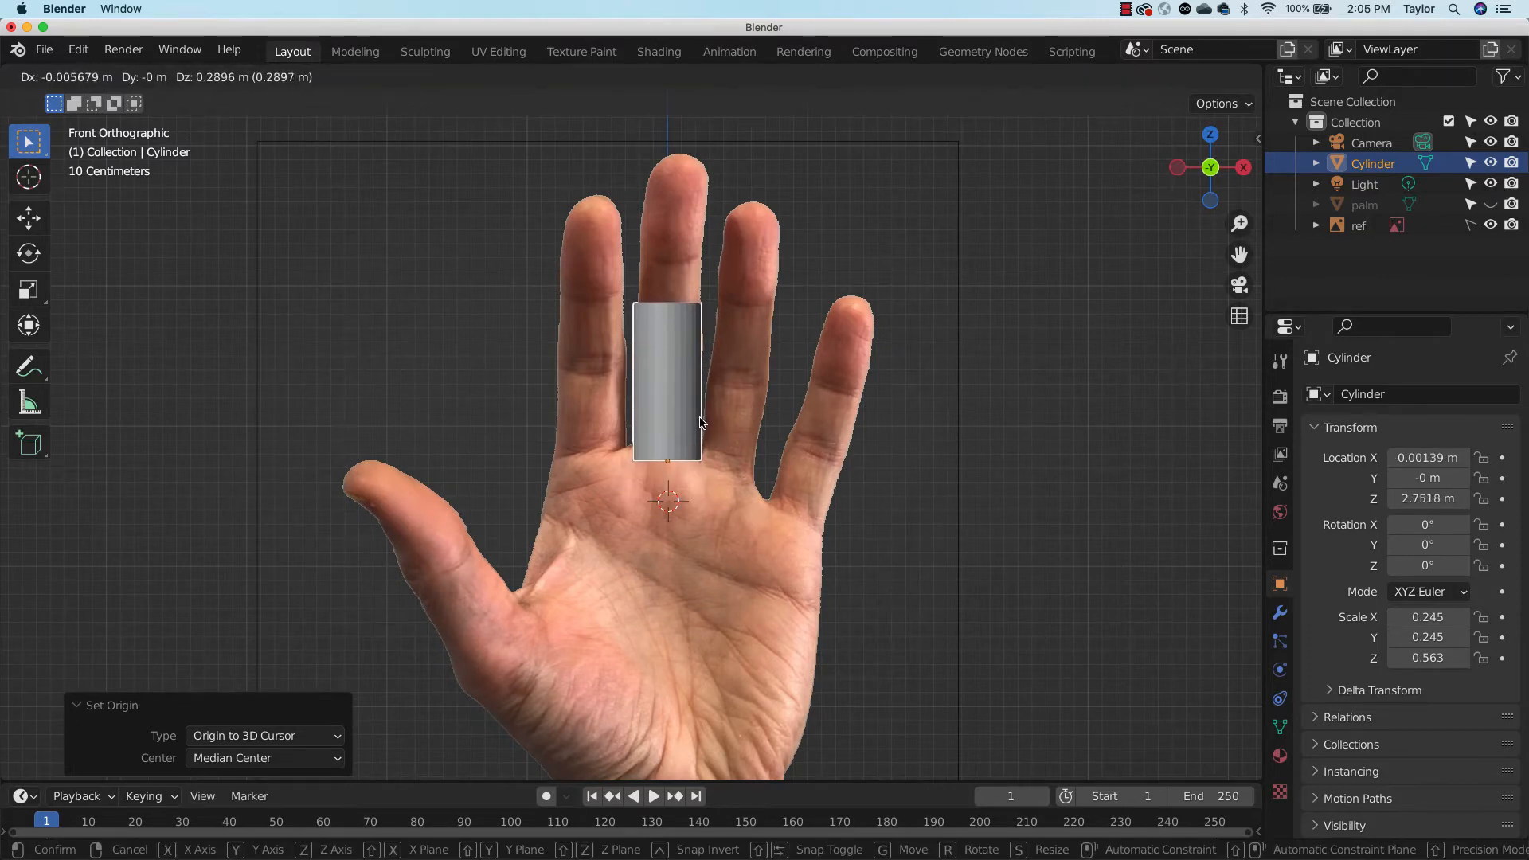
{"action": "left_click", "coordinate": [704, 420]}
{"action": "key", "text": "shift+z"}
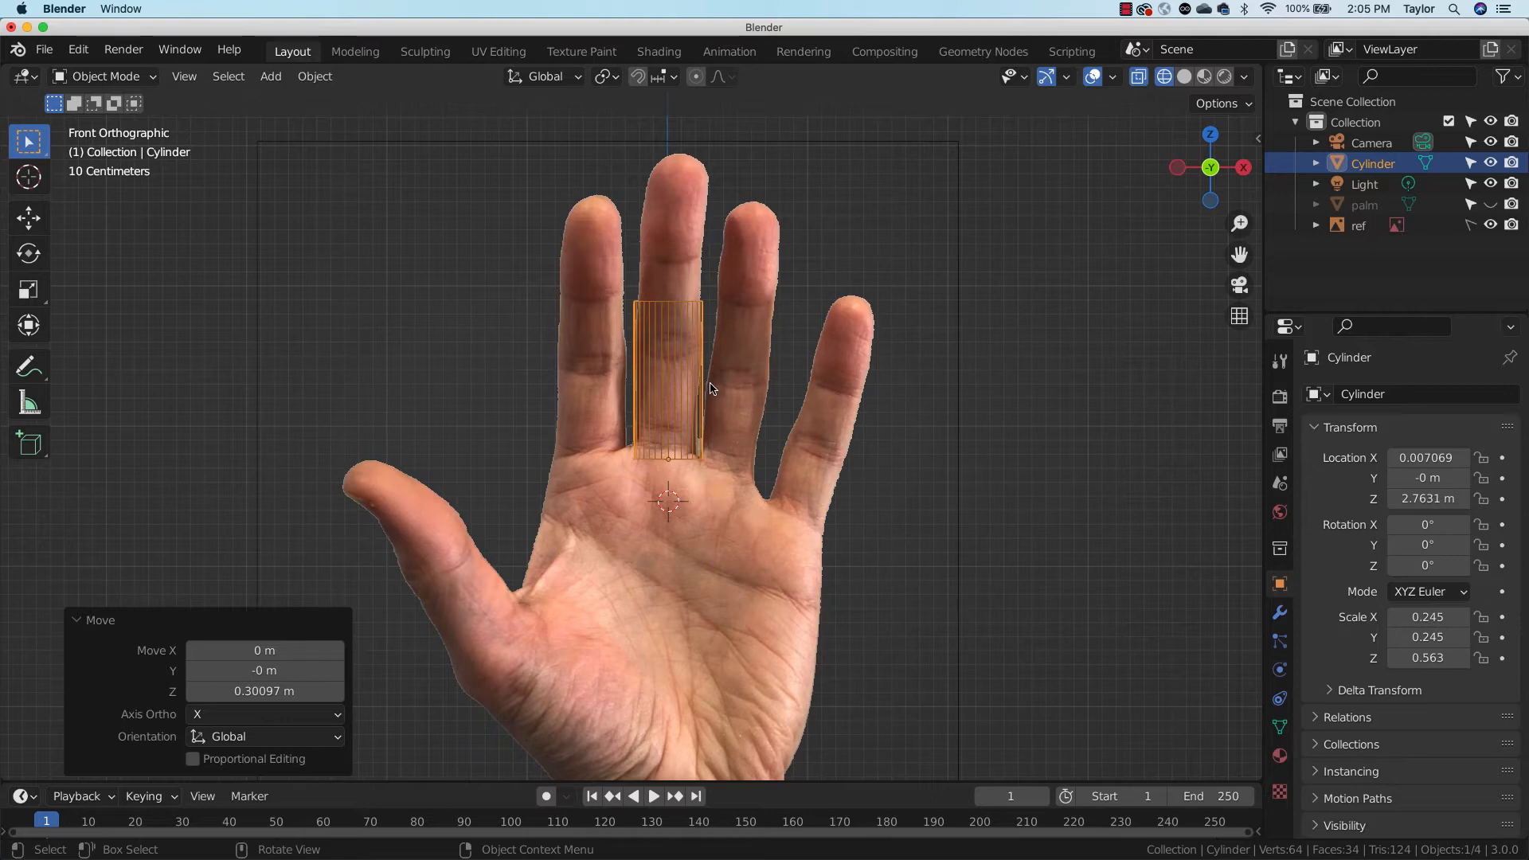
In solid display, scale the cylinder along Z by about 0.75 to fit the middle finger's lowest segment and rotate it about 0.7°
{"action": "key", "text": "shift+z"}
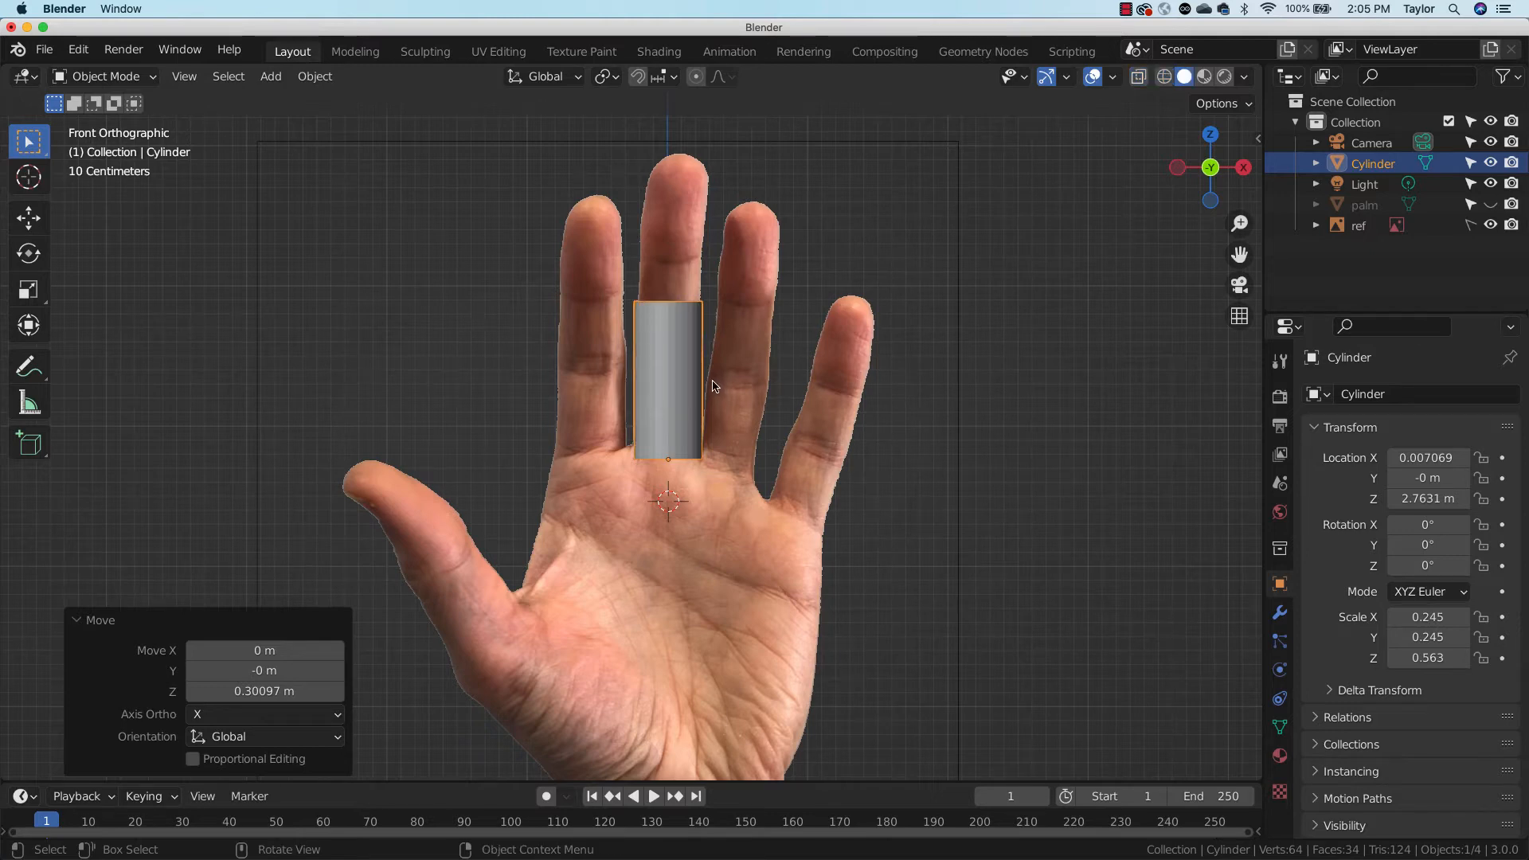
{"action": "key", "text": "s"}
{"action": "key", "text": "z"}
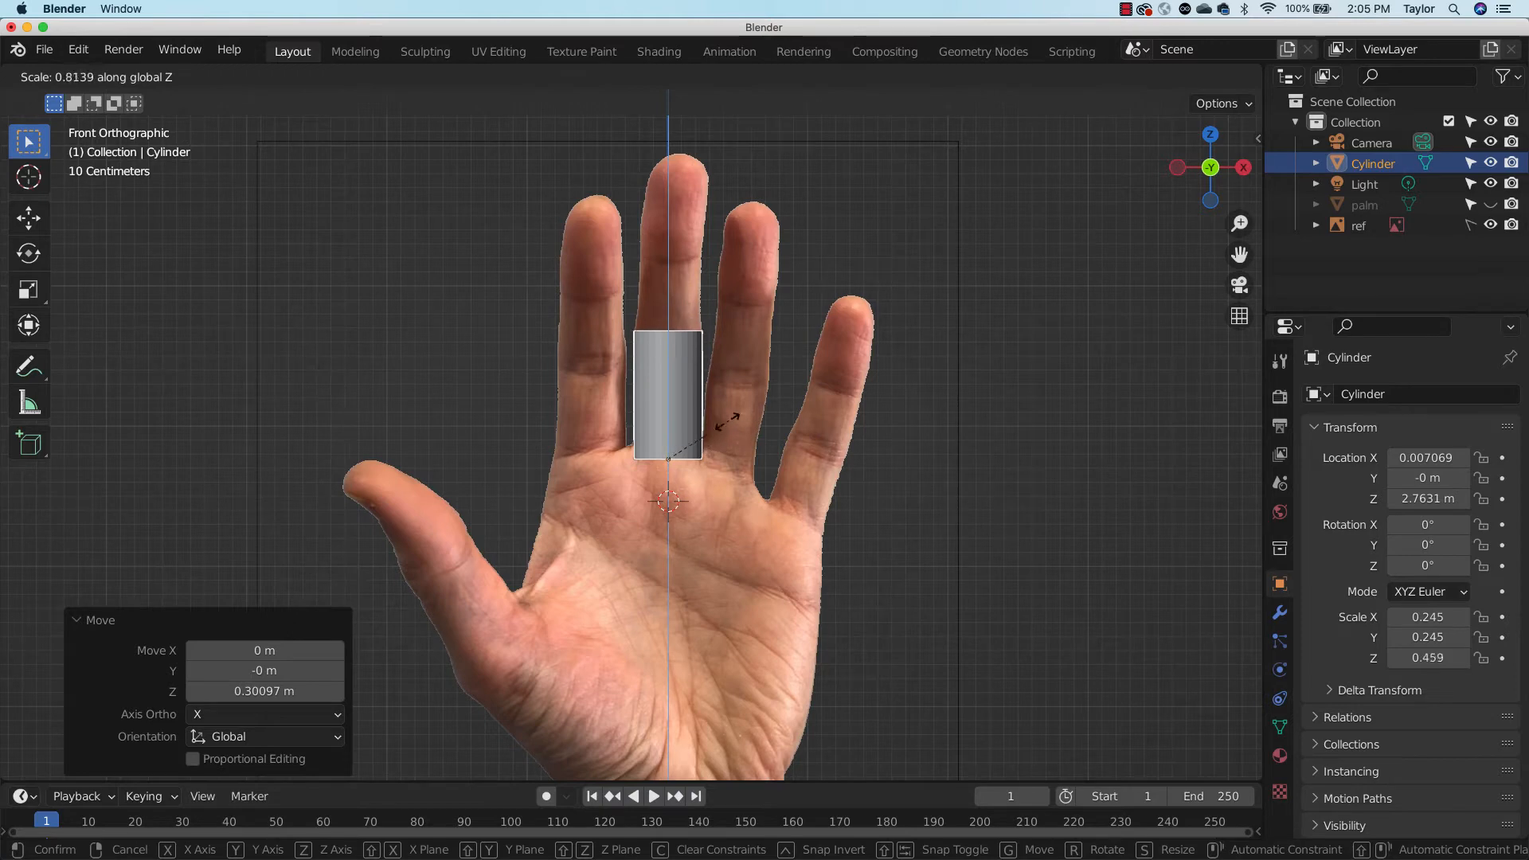
{"action": "left_click", "coordinate": [726, 428]}
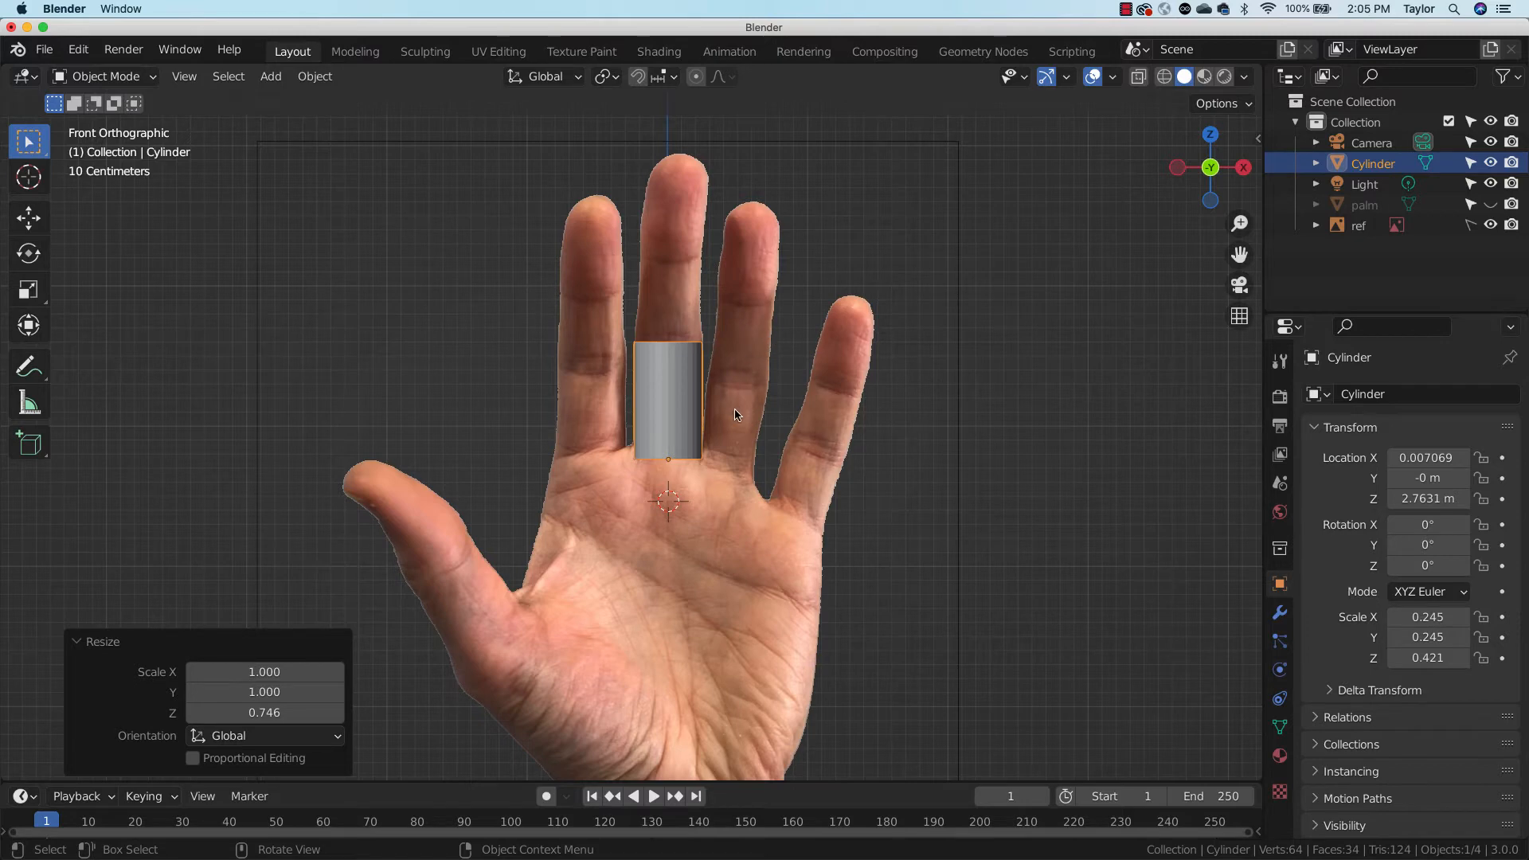
{"action": "key", "text": "r"}
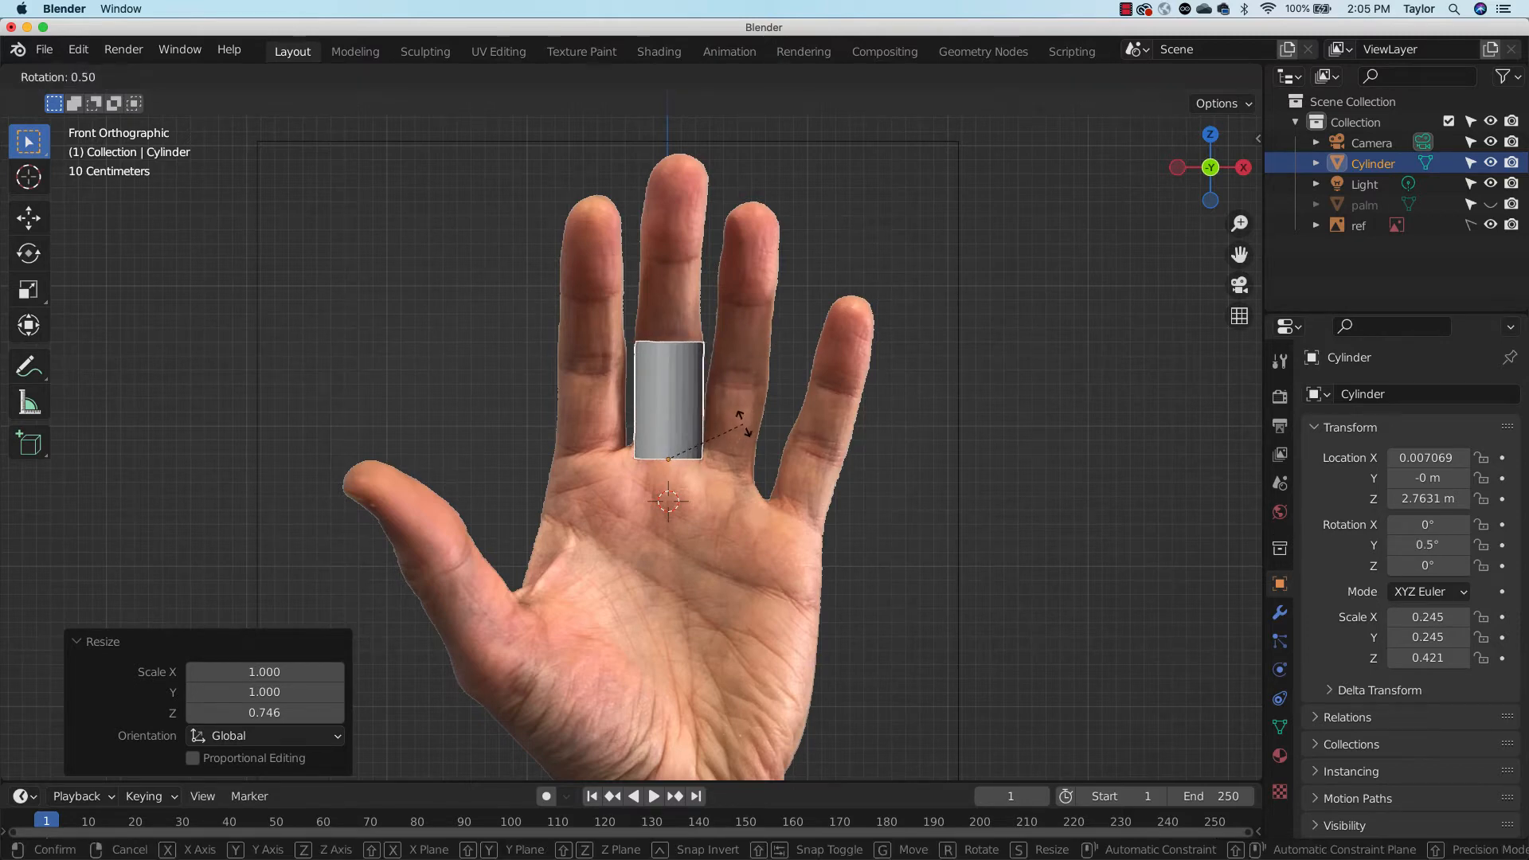
{"action": "left_click", "coordinate": [745, 429]}
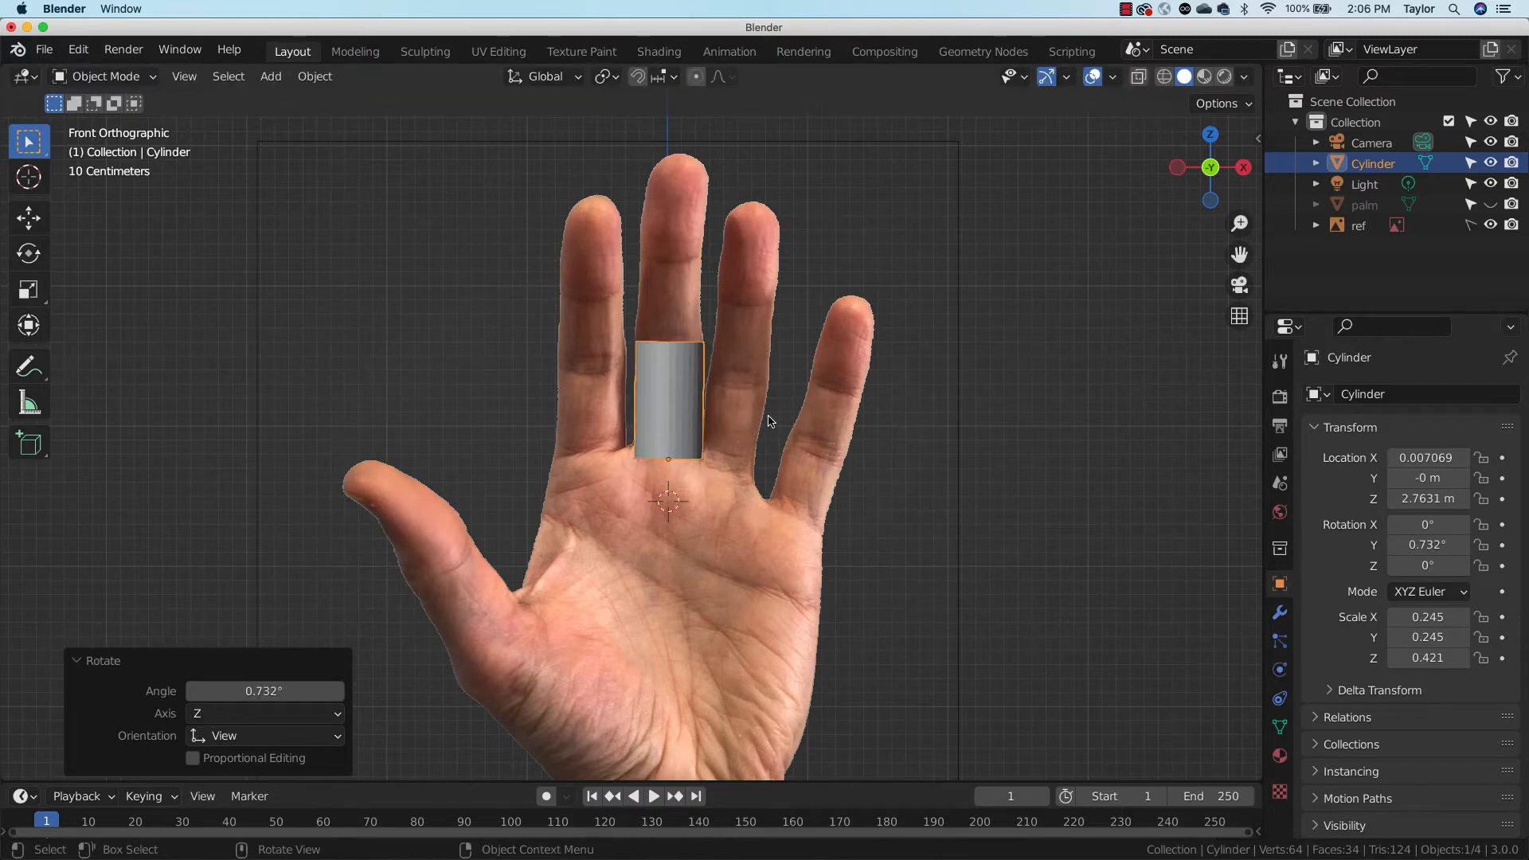
Duplicate the cylinder about 0.83 m upward as the middle finger's second segment and scale the copy along Z by about 0.71
{"action": "key", "text": "shift"}
{"action": "key", "text": "shift+d"}
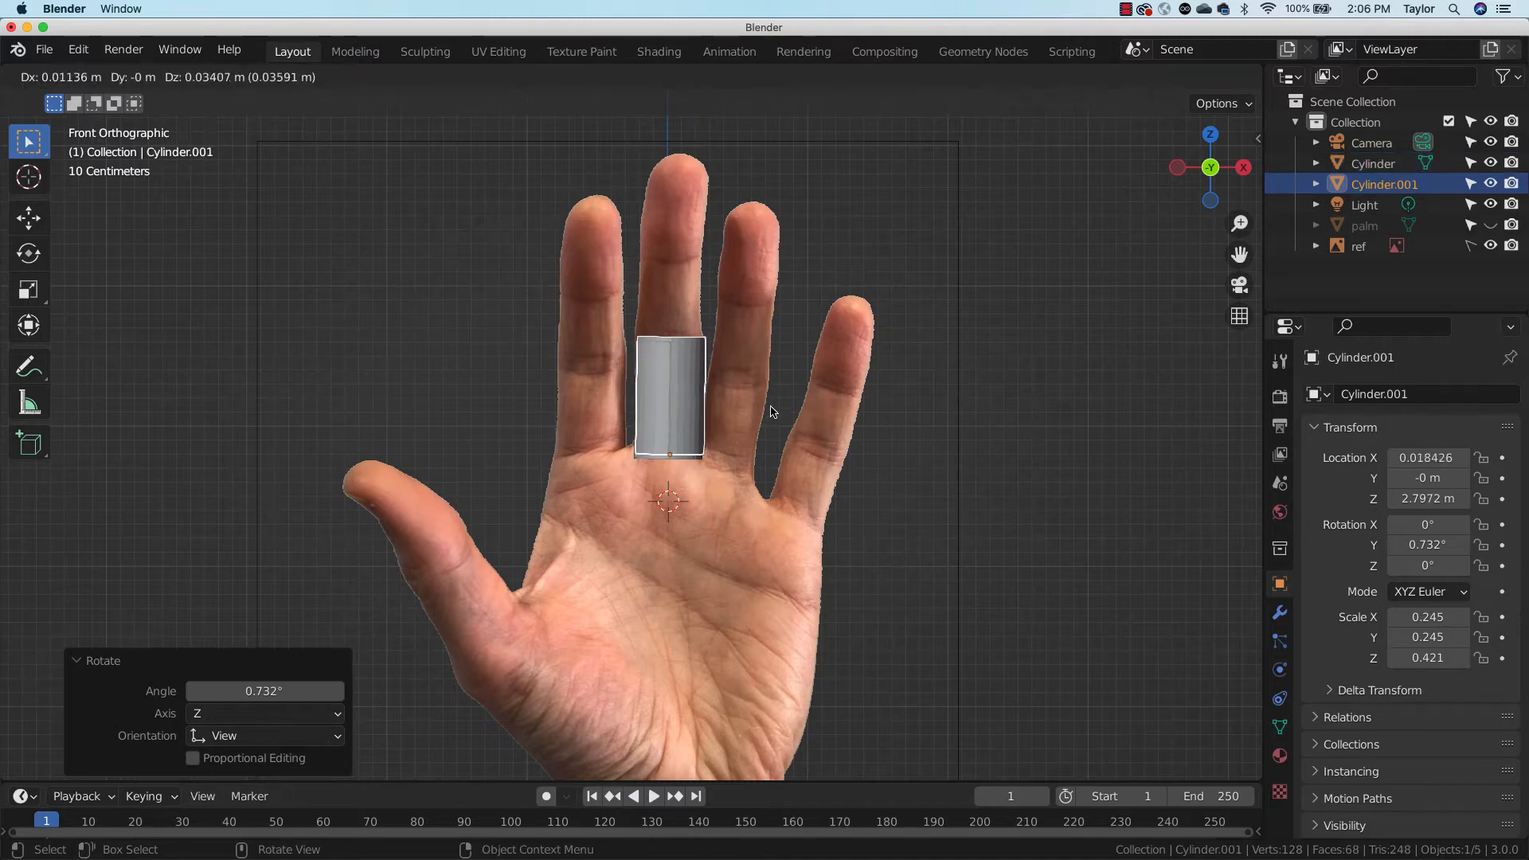
{"action": "left_click", "coordinate": [771, 302]}
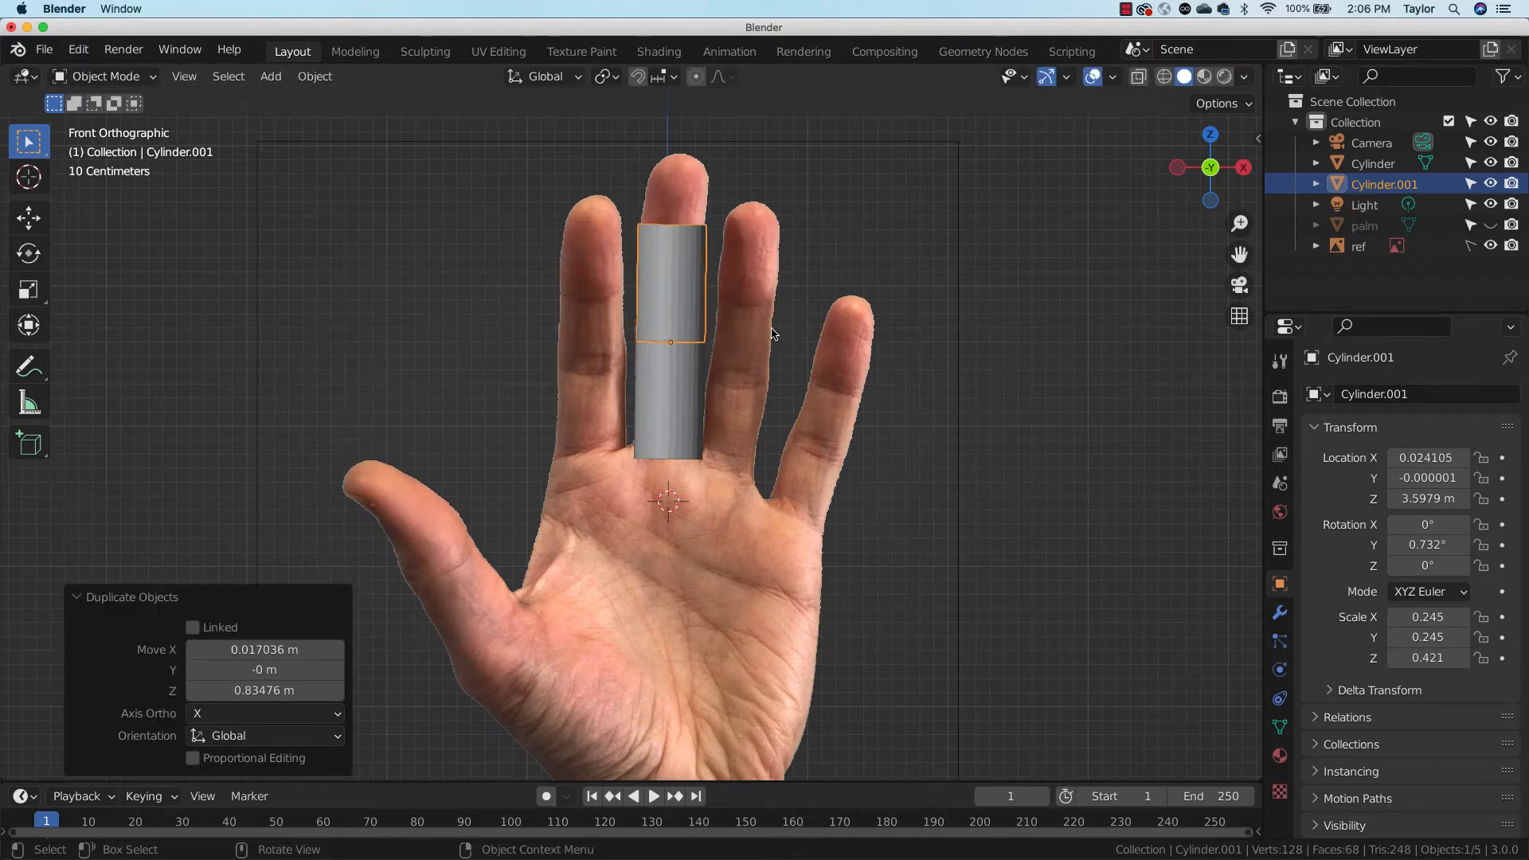
{"action": "key", "text": "s"}
{"action": "key", "text": "z"}
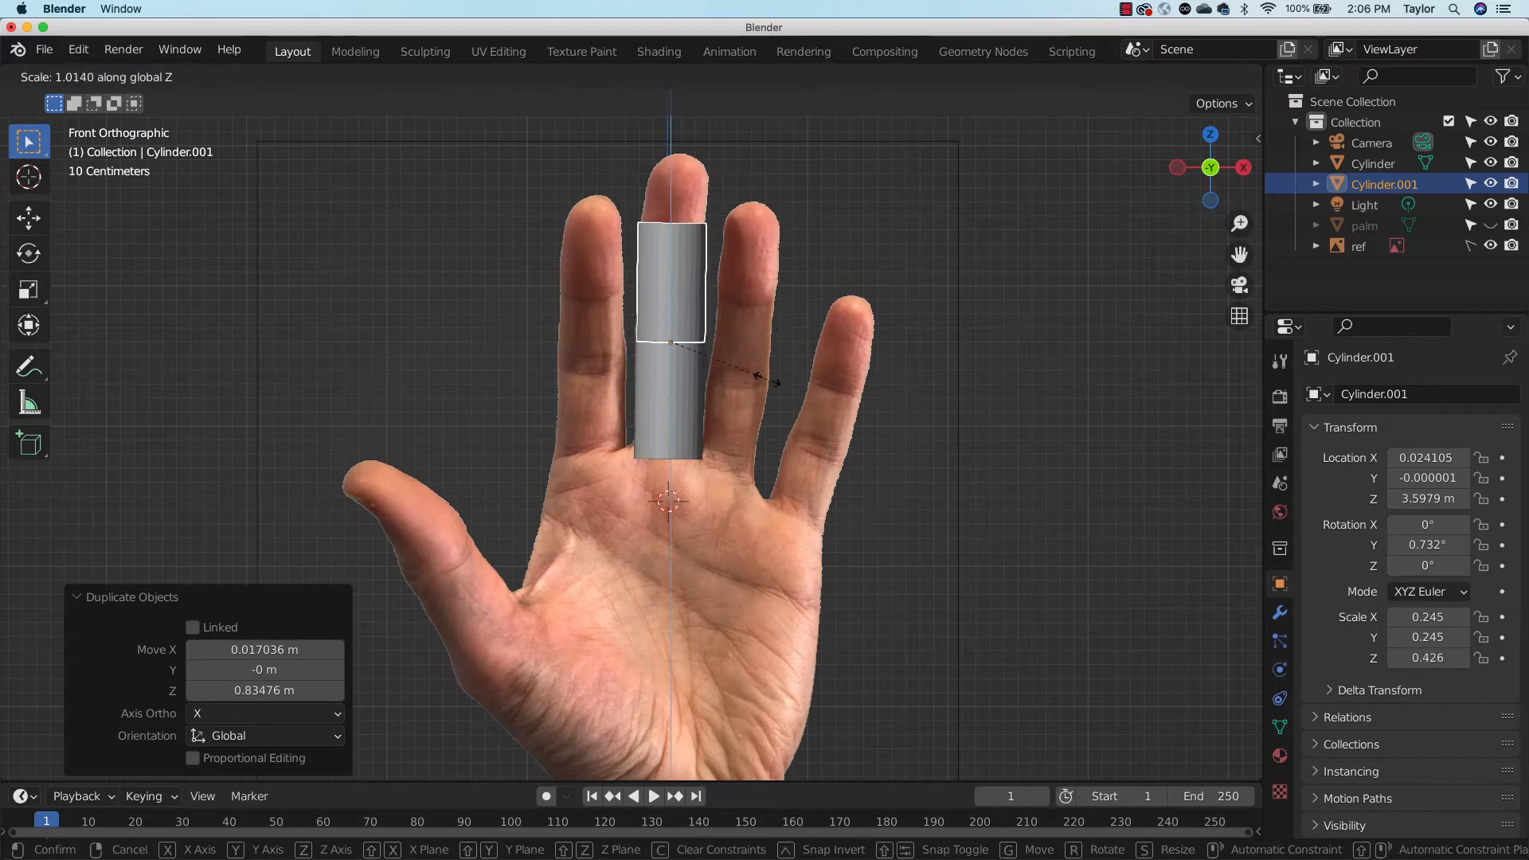
{"action": "left_click", "coordinate": [743, 344]}
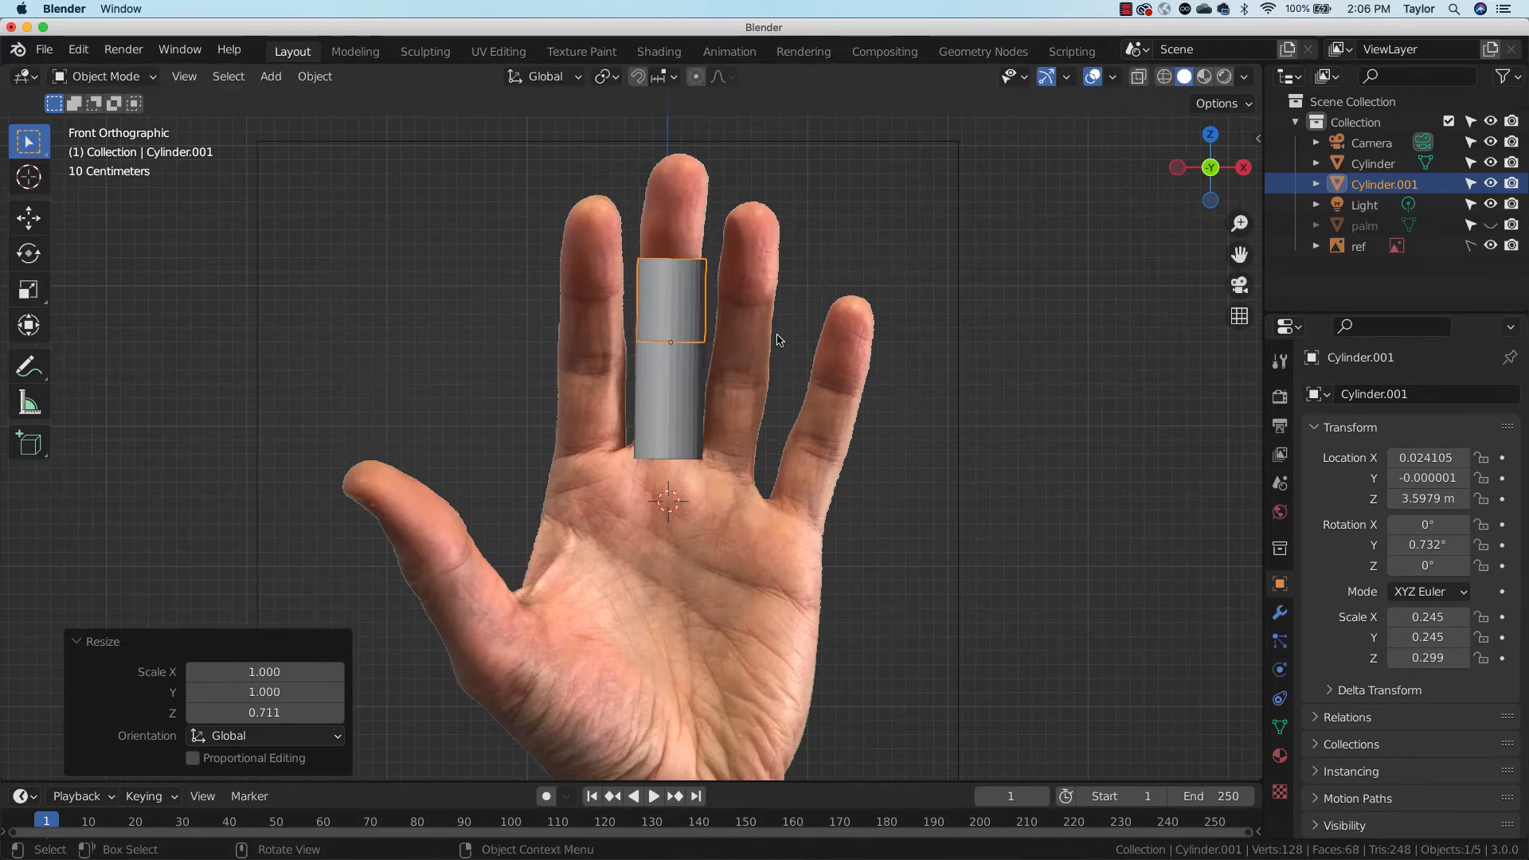
Duplicate the second segment about 0.6 m upward as the fingertip and scale it along Z by about 1.23 to reach the finger's end
{"action": "key", "text": "shift+d"}
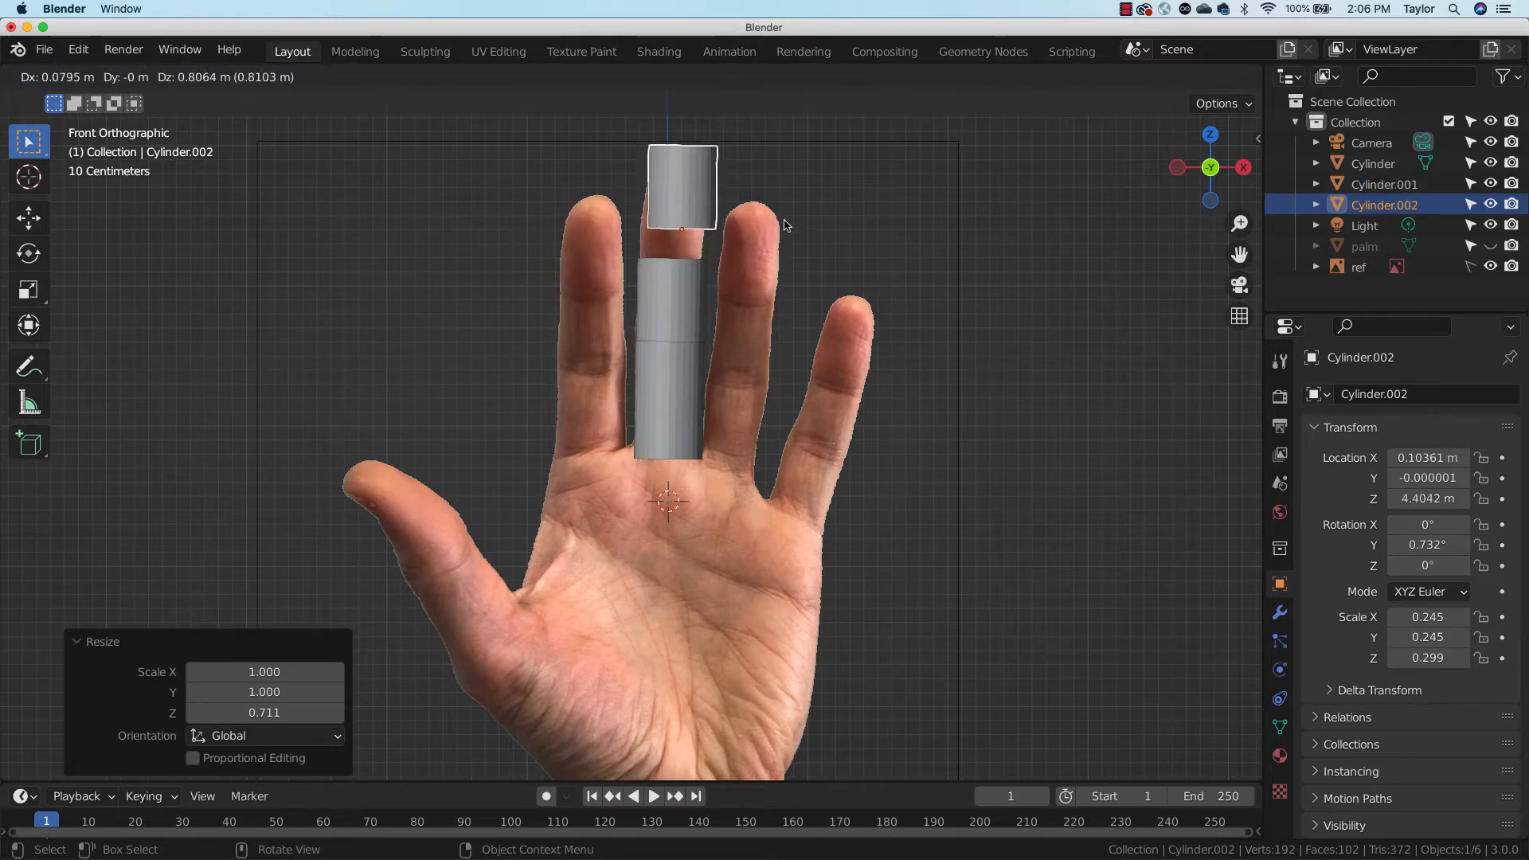
{"action": "left_click", "coordinate": [778, 256]}
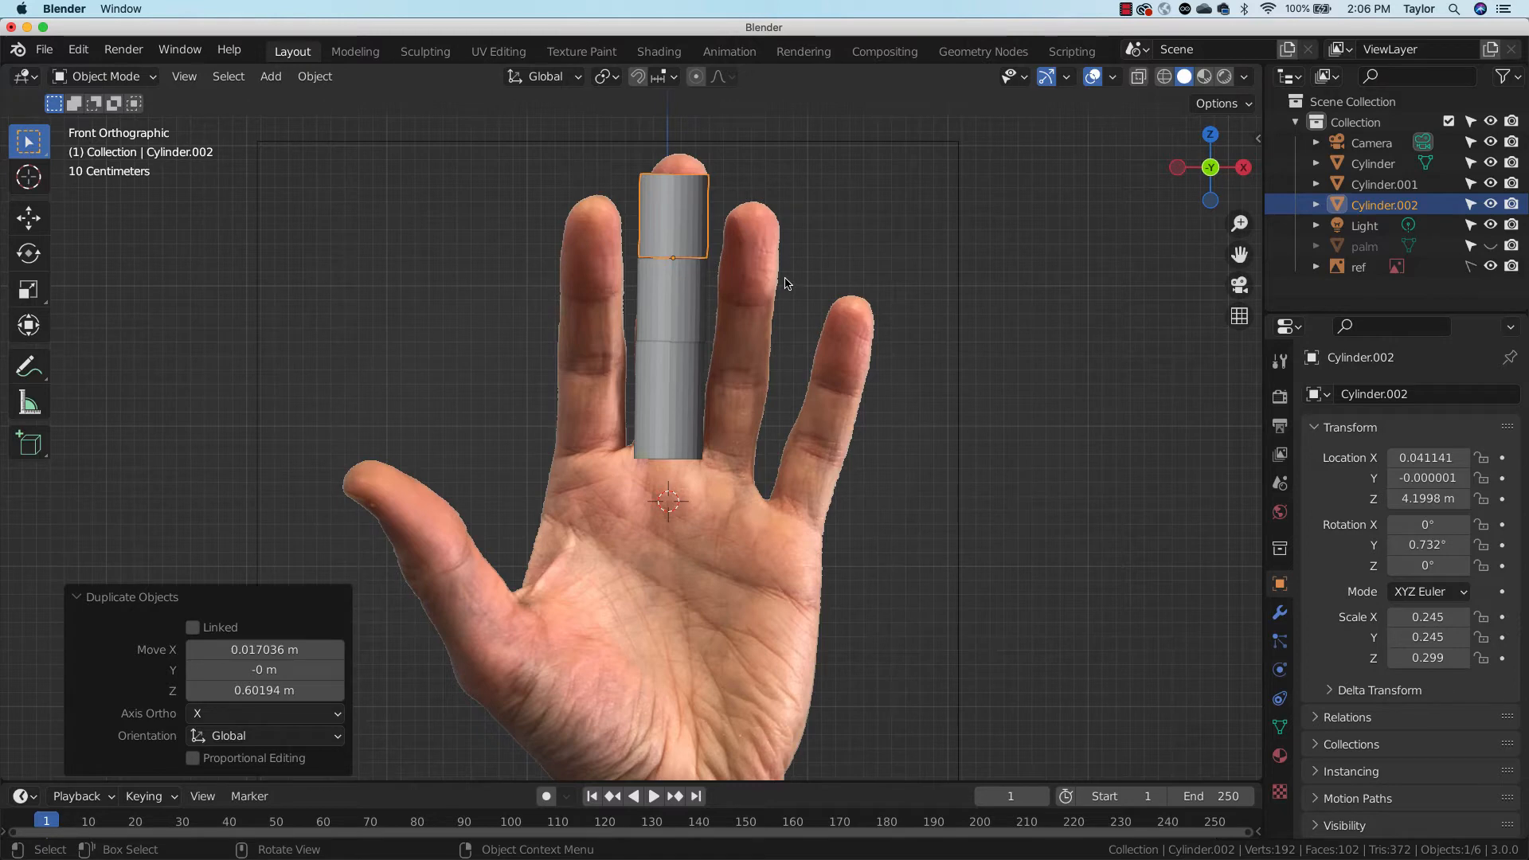
{"action": "key", "text": "s"}
{"action": "key", "text": "z"}
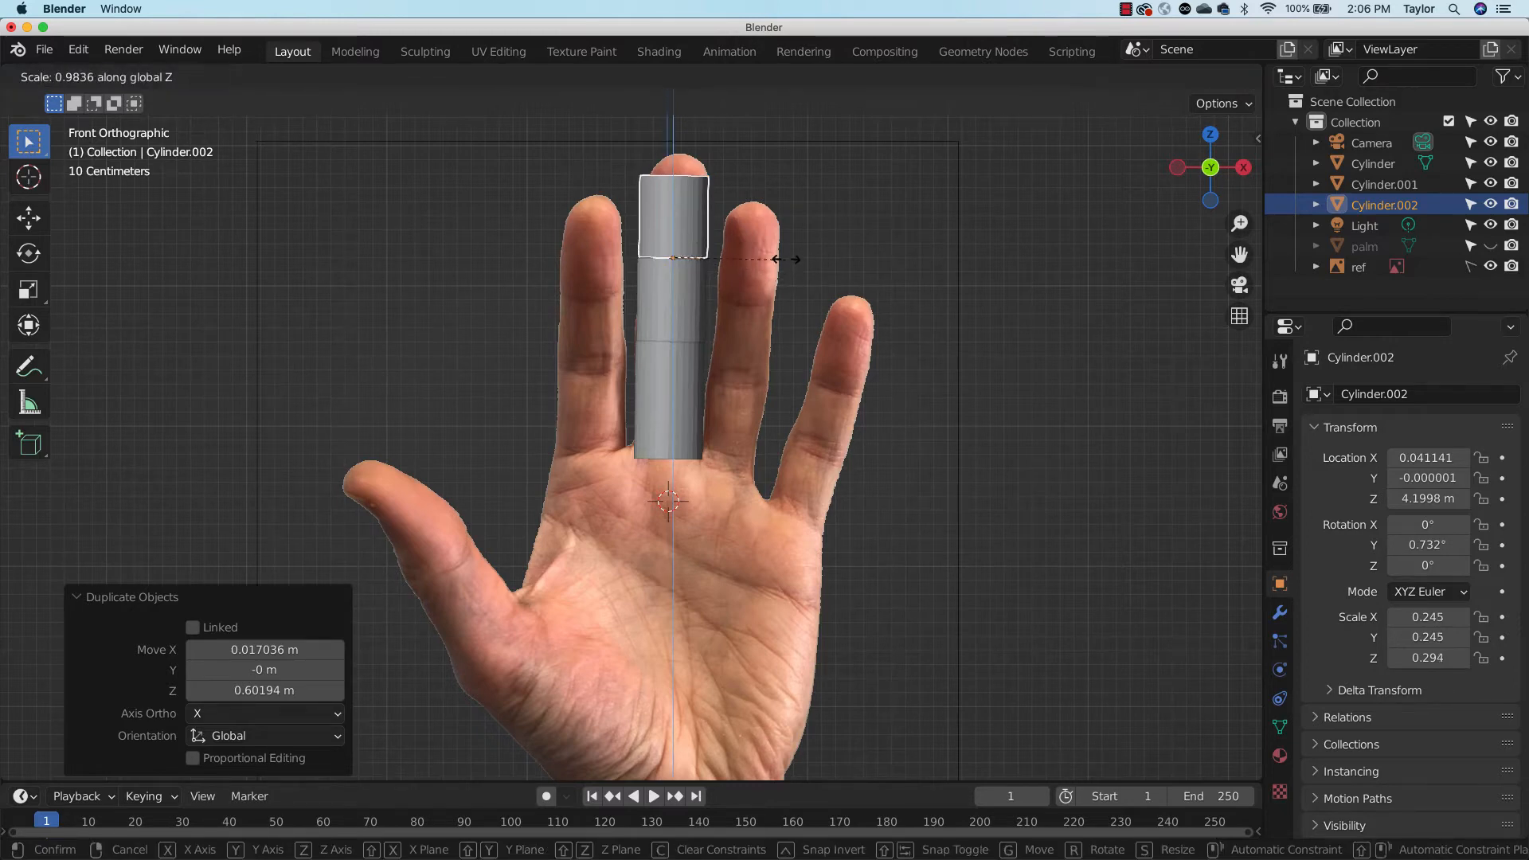
{"action": "left_click", "coordinate": [809, 221]}
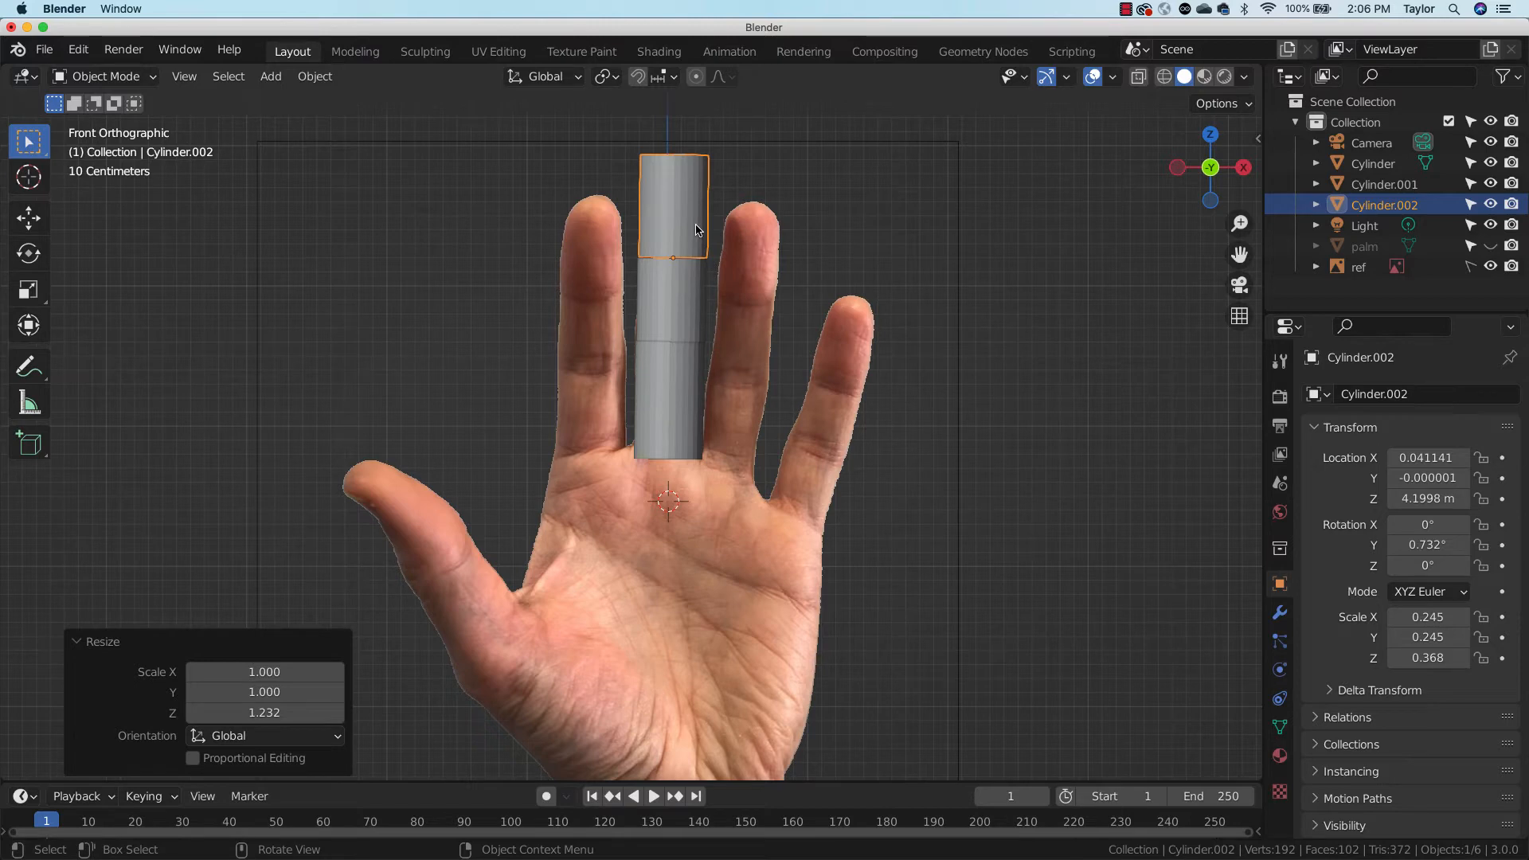
In wireframe display, add two loop cuts to the fingertip cylinder in Edit Mode, one at mid-height and one near its upper end
{"action": "left_click", "coordinate": [1164, 75]}
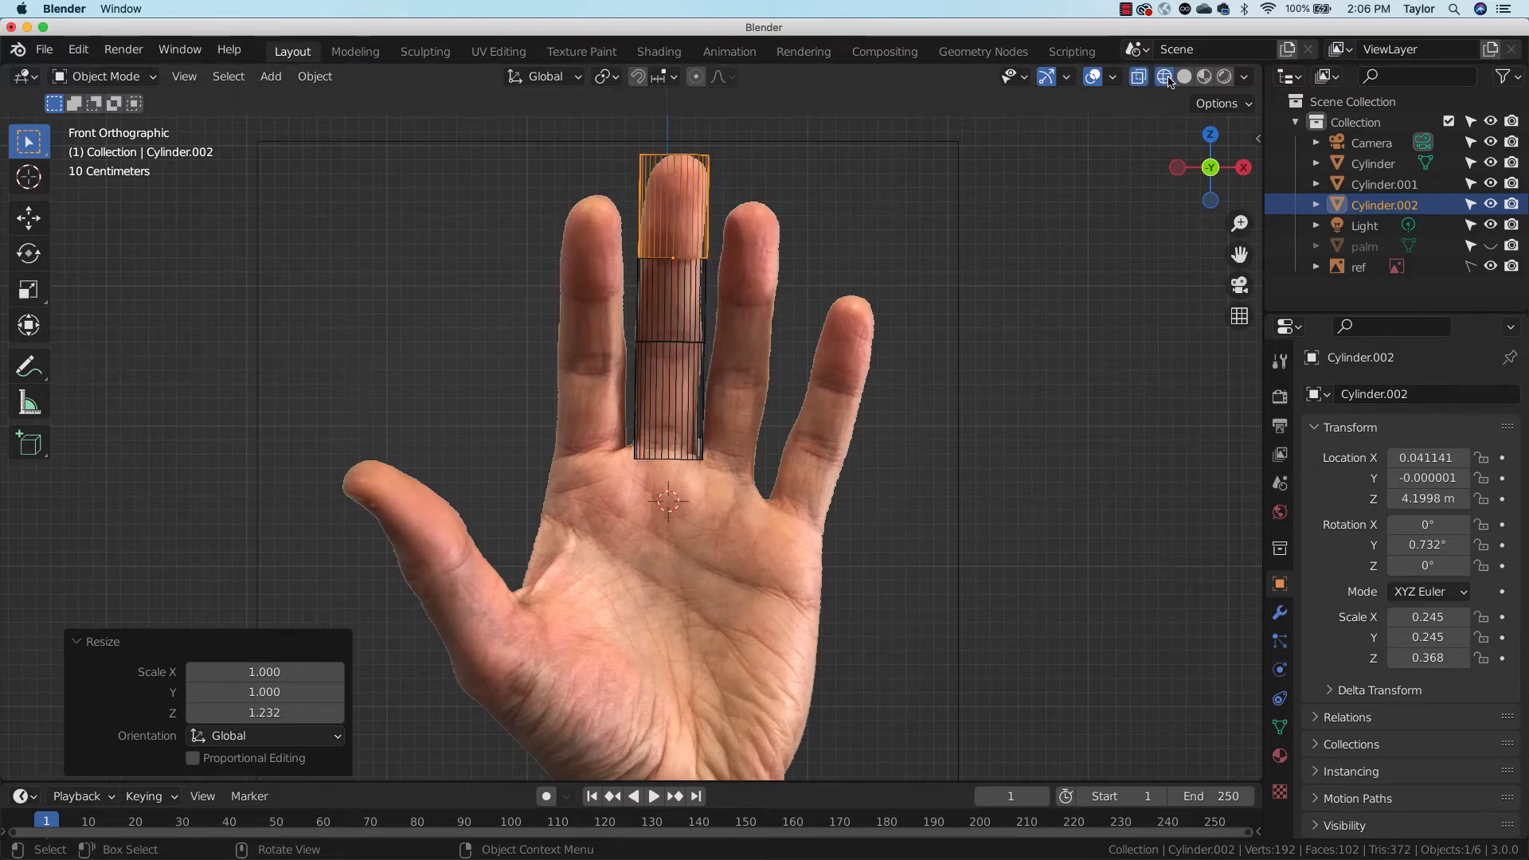
{"action": "left_click_drag", "start_coordinate": [1246, 231], "coordinate": [1186, 432]}
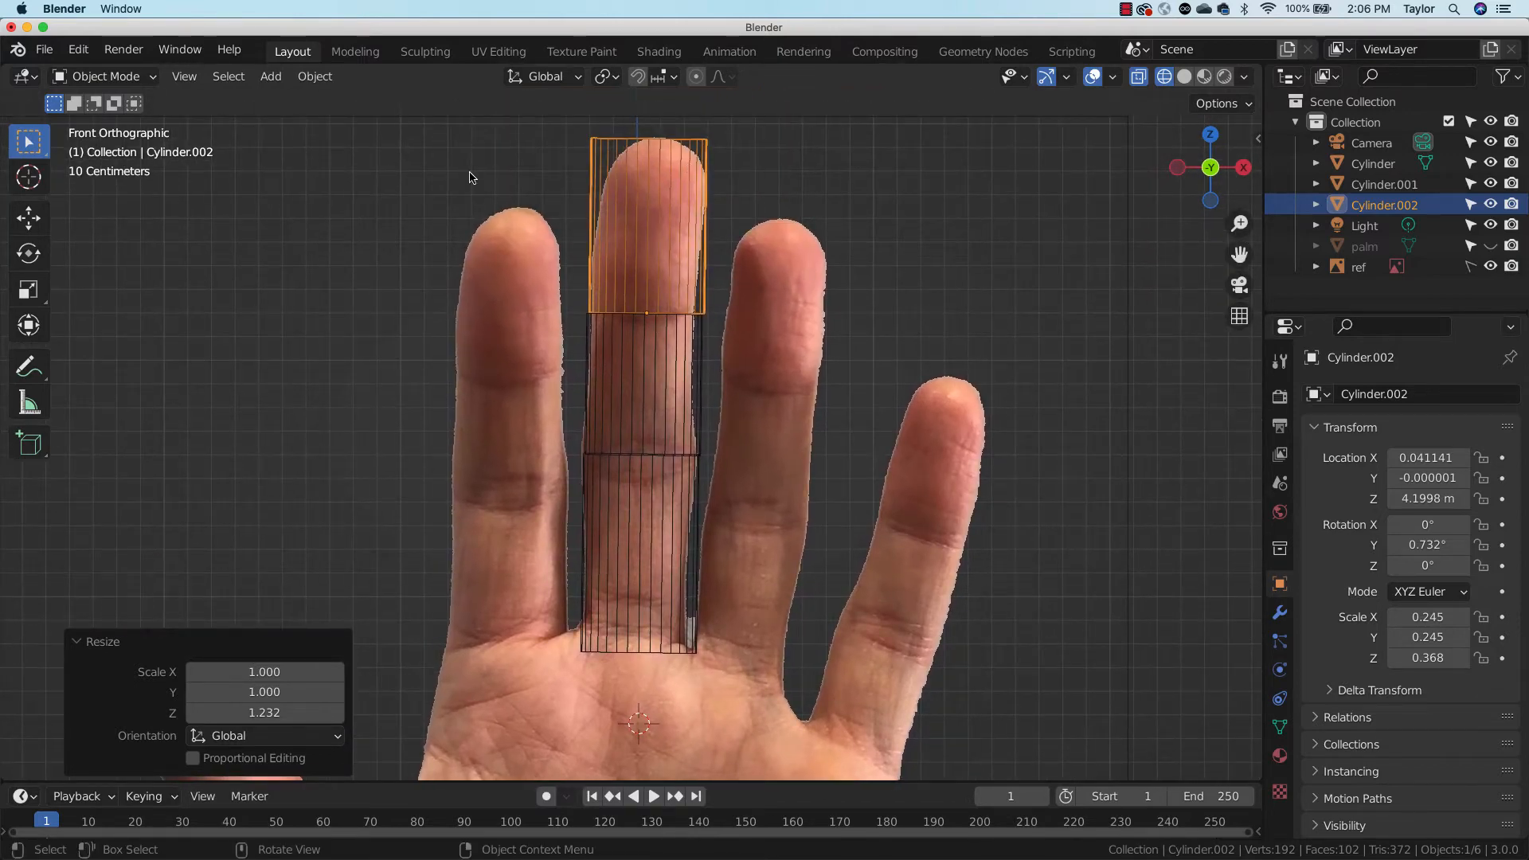
{"action": "key", "text": "Tab"}
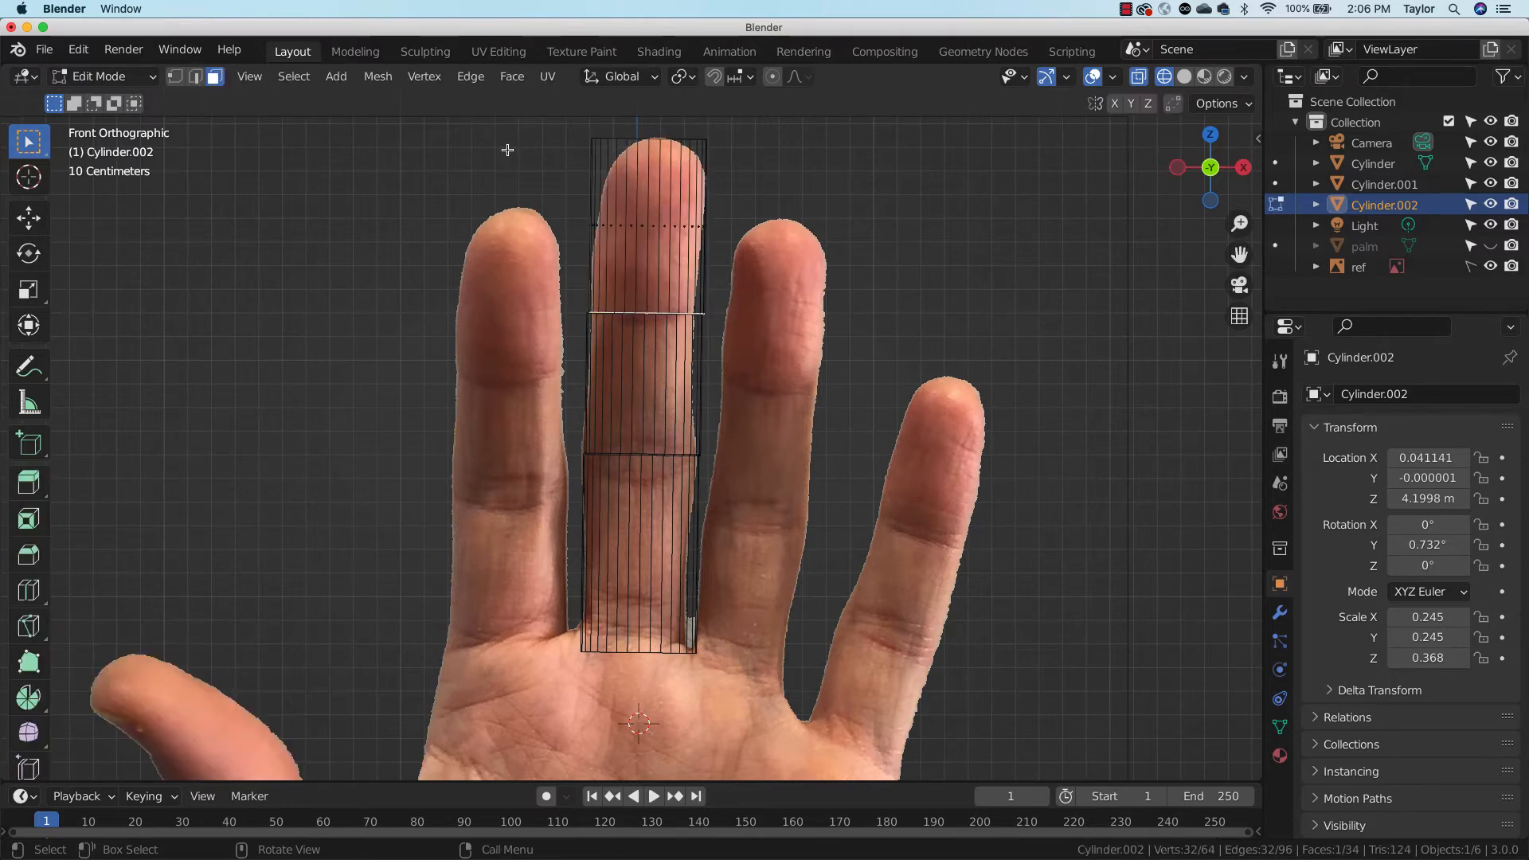
{"action": "left_click", "coordinate": [29, 590]}
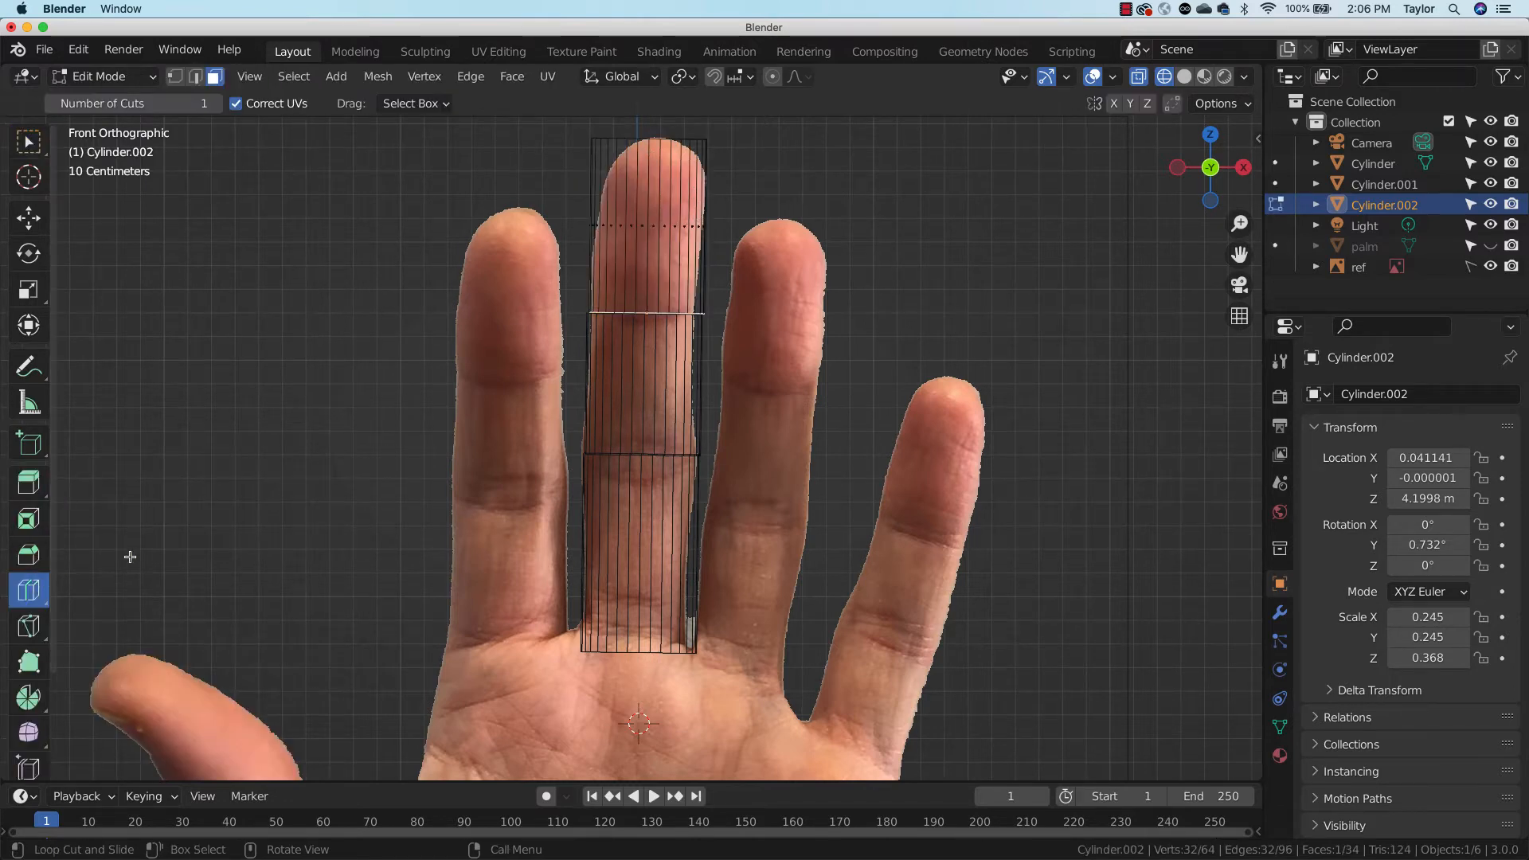
{"action": "left_click", "coordinate": [704, 198]}
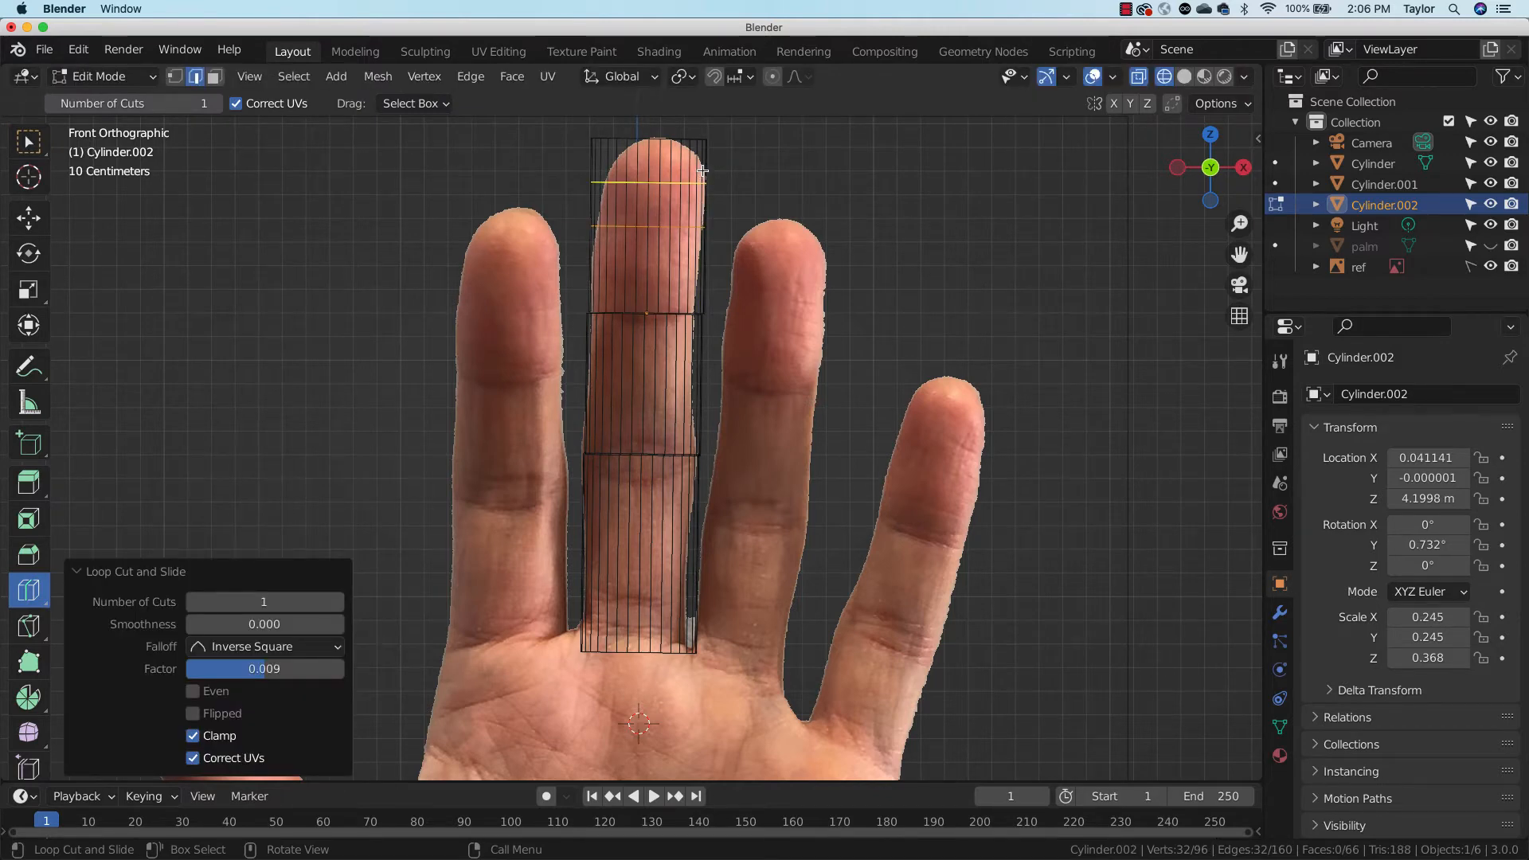
{"action": "left_click_drag", "start_coordinate": [704, 169], "coordinate": [705, 158]}
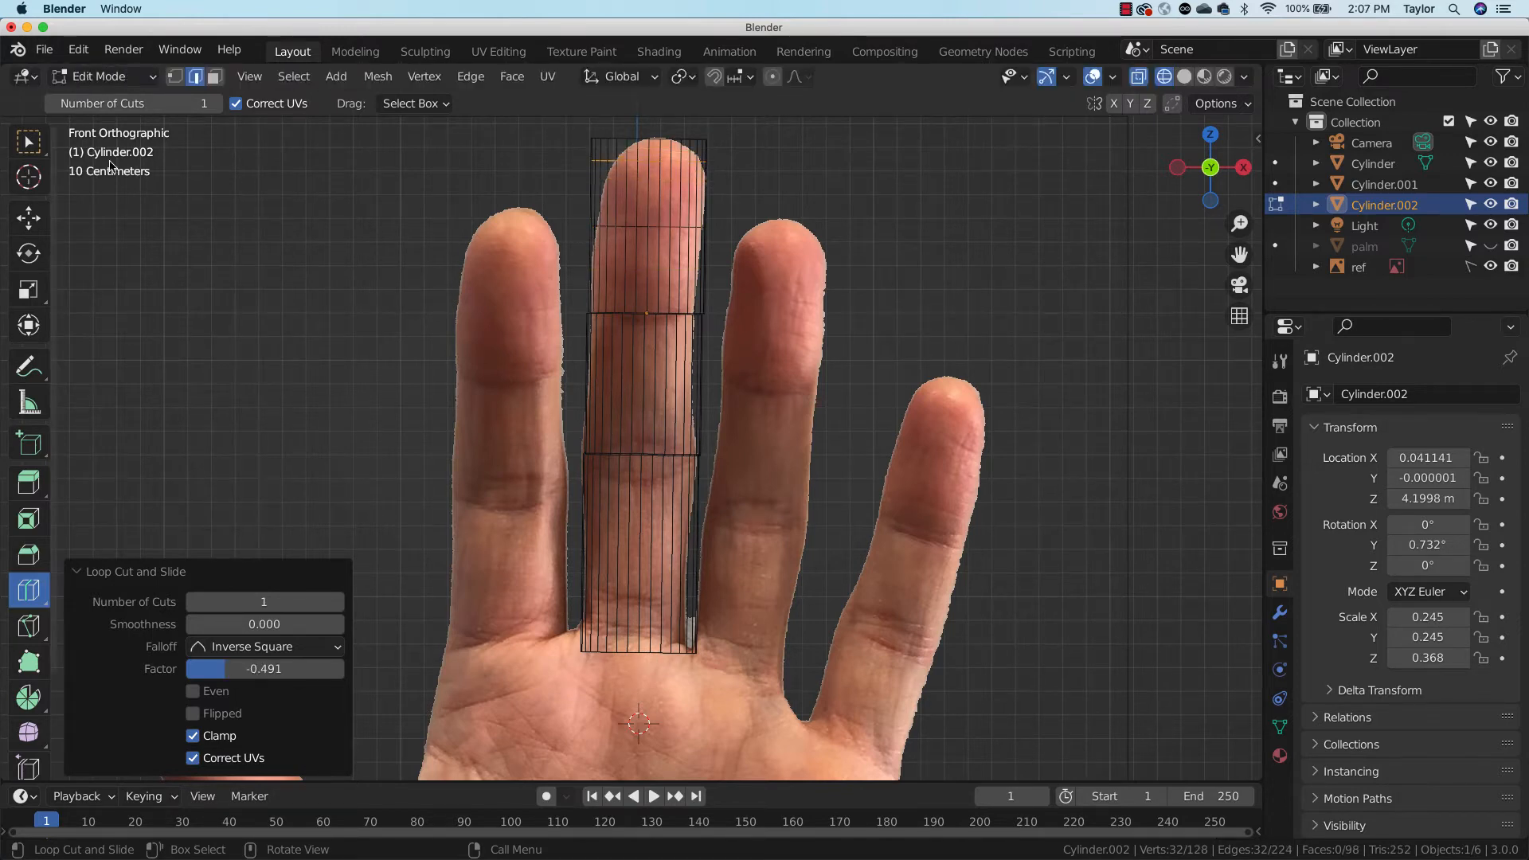
Taper the fingertip by scaling its top ring by about 0.7 and the loop just below by about 0.84, and return to Object Mode
{"action": "left_click", "coordinate": [29, 137]}
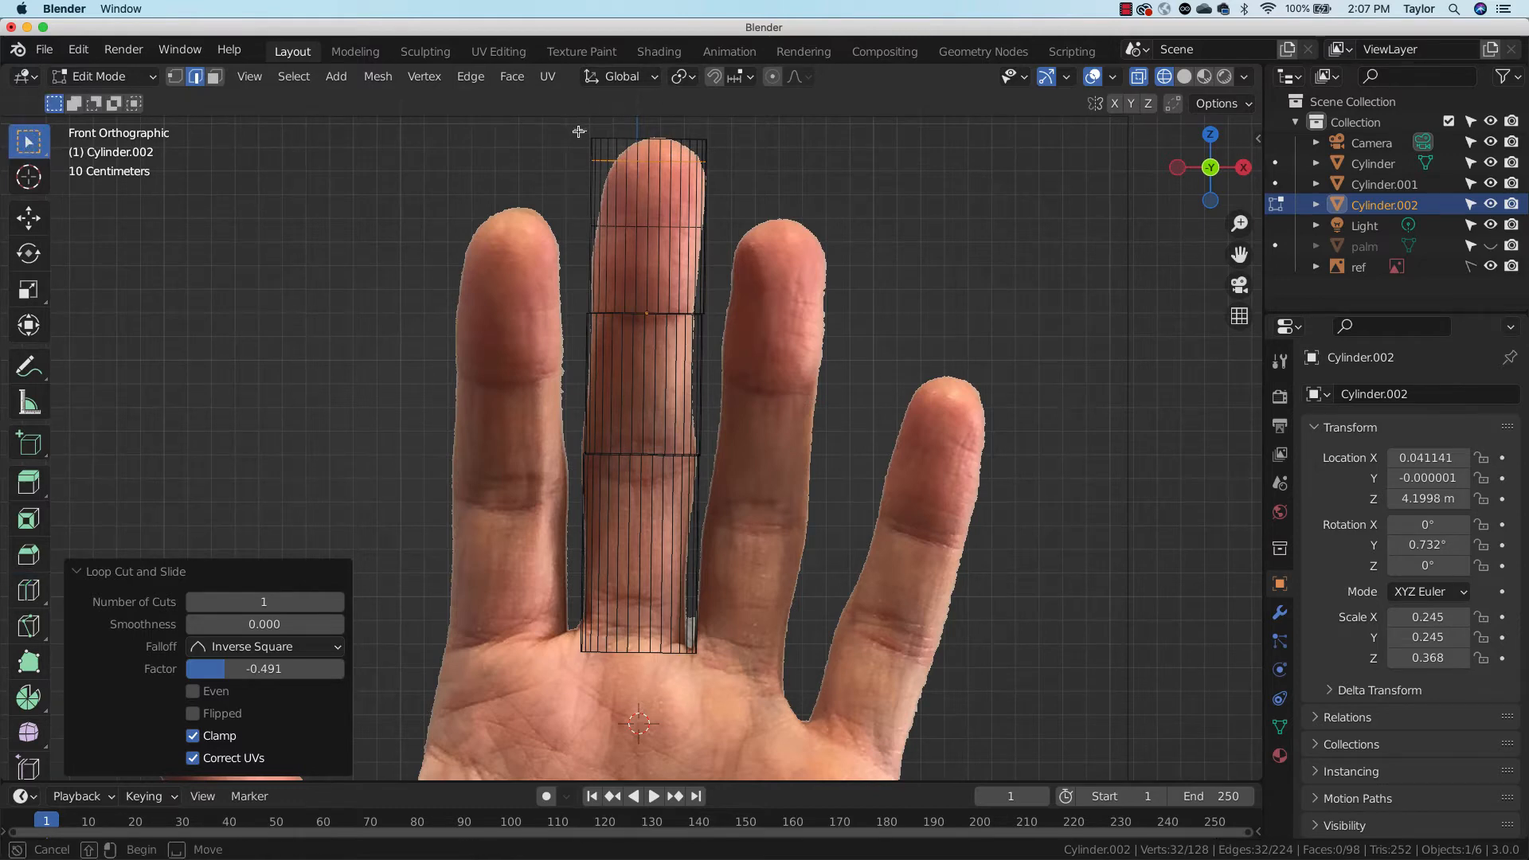
{"action": "left_click_drag", "start_coordinate": [572, 125], "coordinate": [772, 142]}
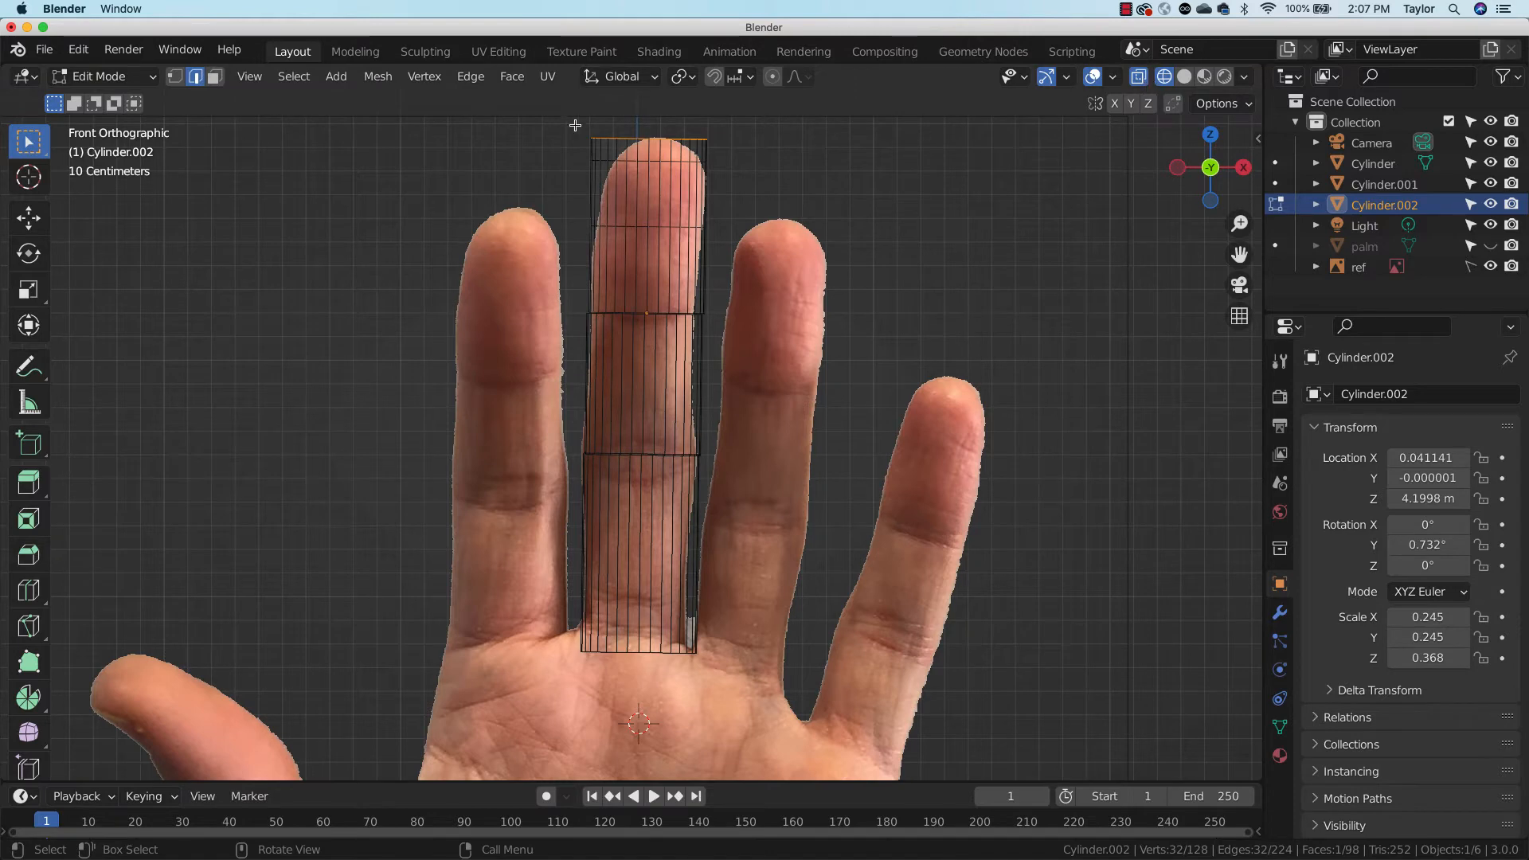
{"action": "key", "text": "s"}
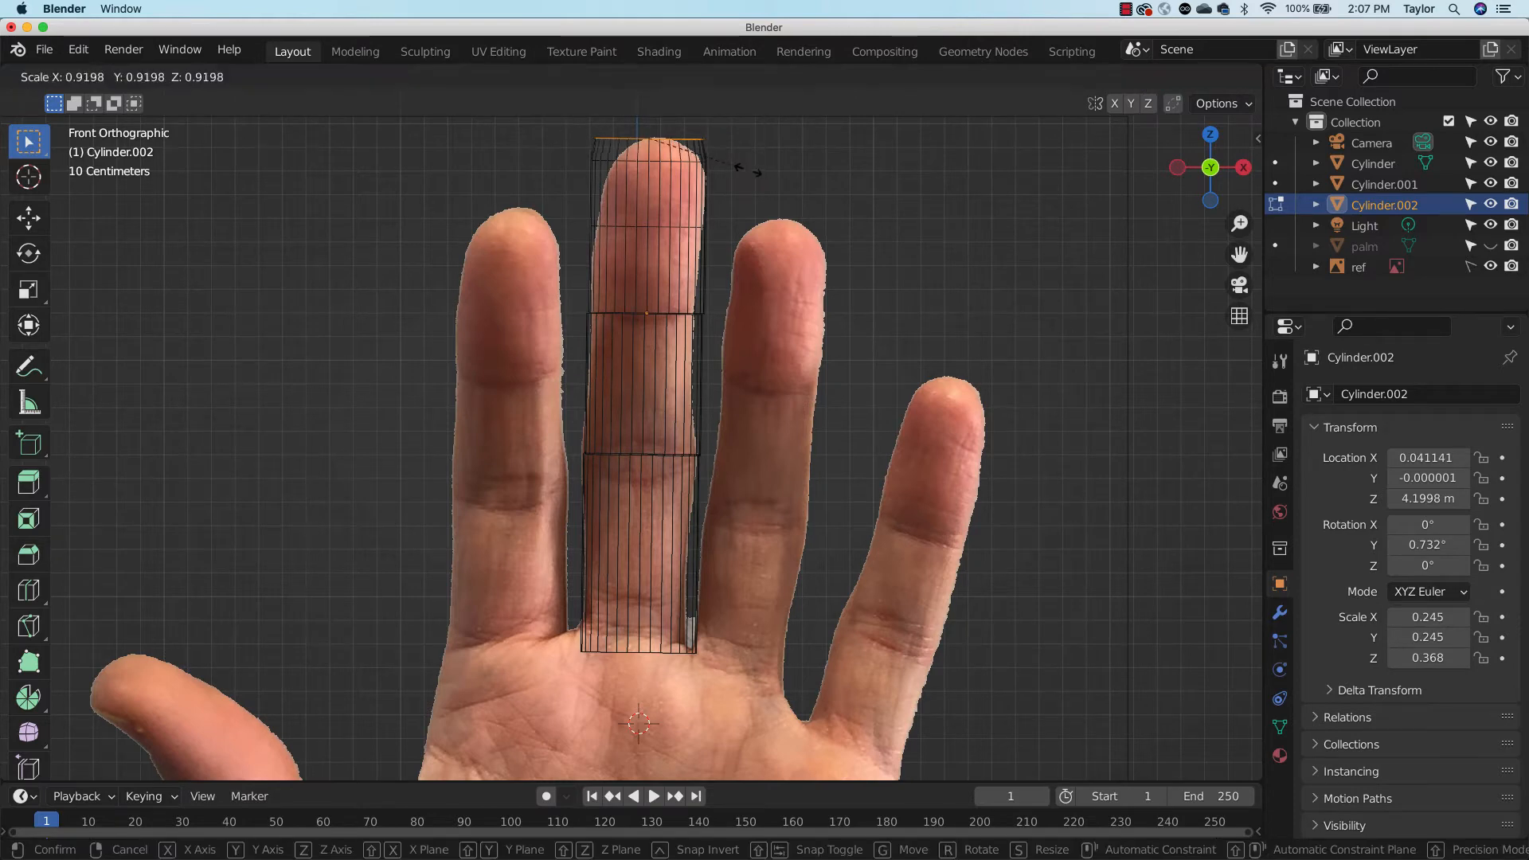
{"action": "left_click", "coordinate": [727, 153]}
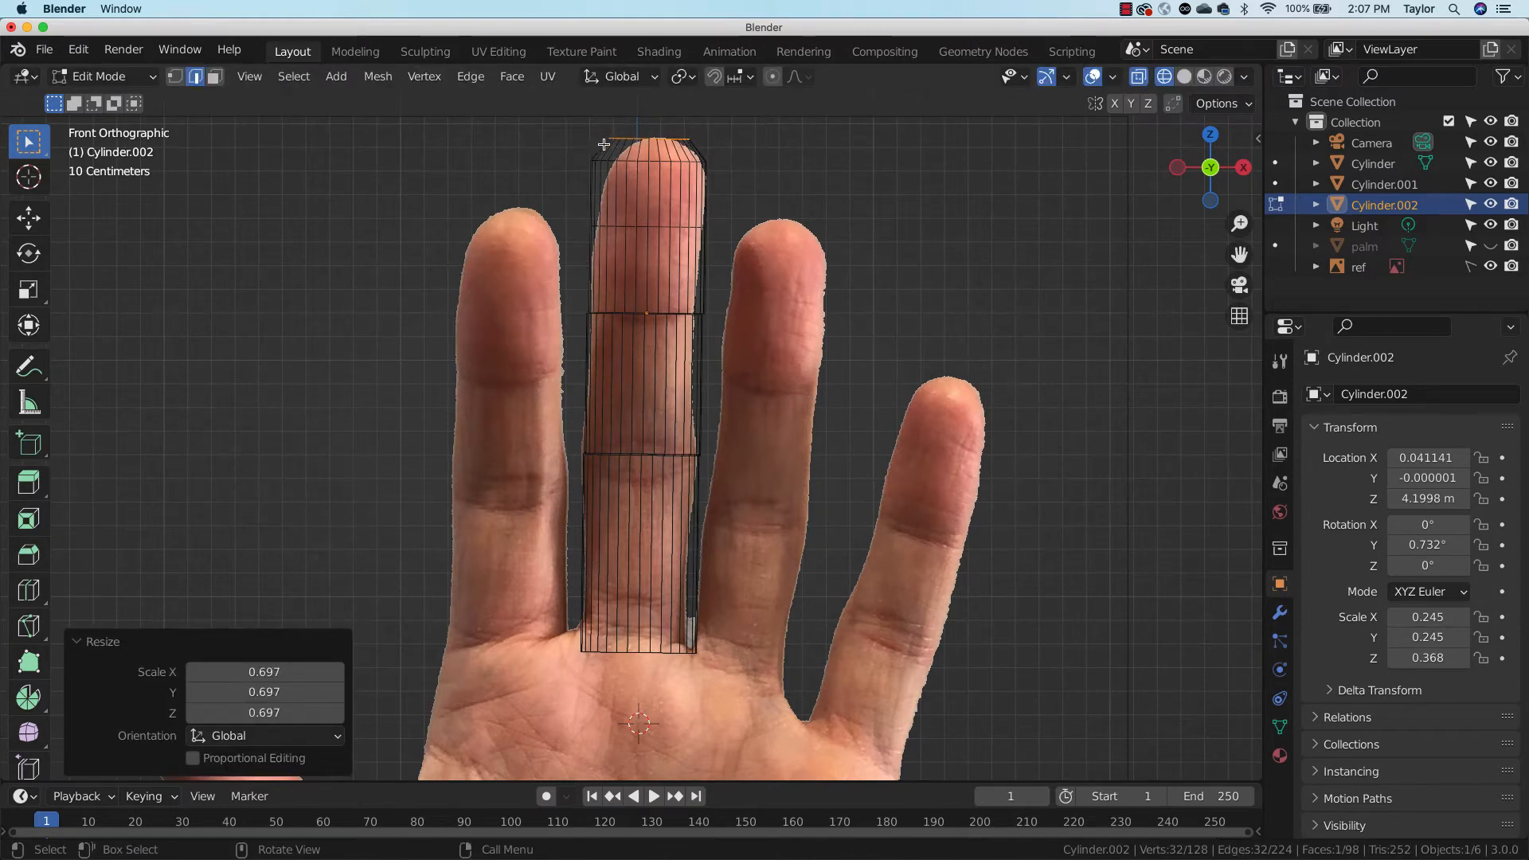
{"action": "left_click_drag", "start_coordinate": [563, 156], "coordinate": [739, 176]}
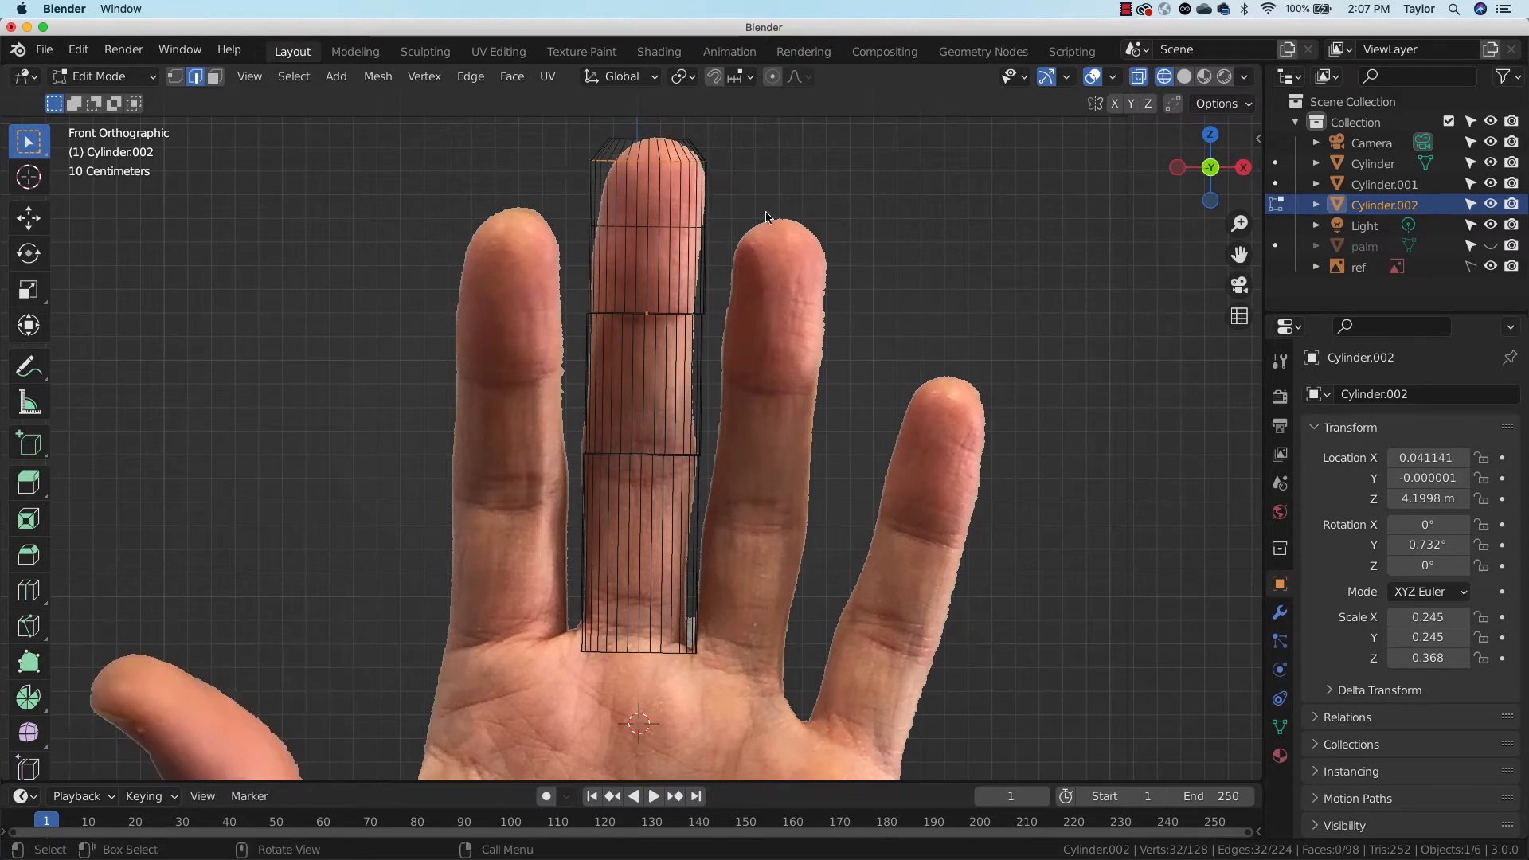
{"action": "key", "text": "s"}
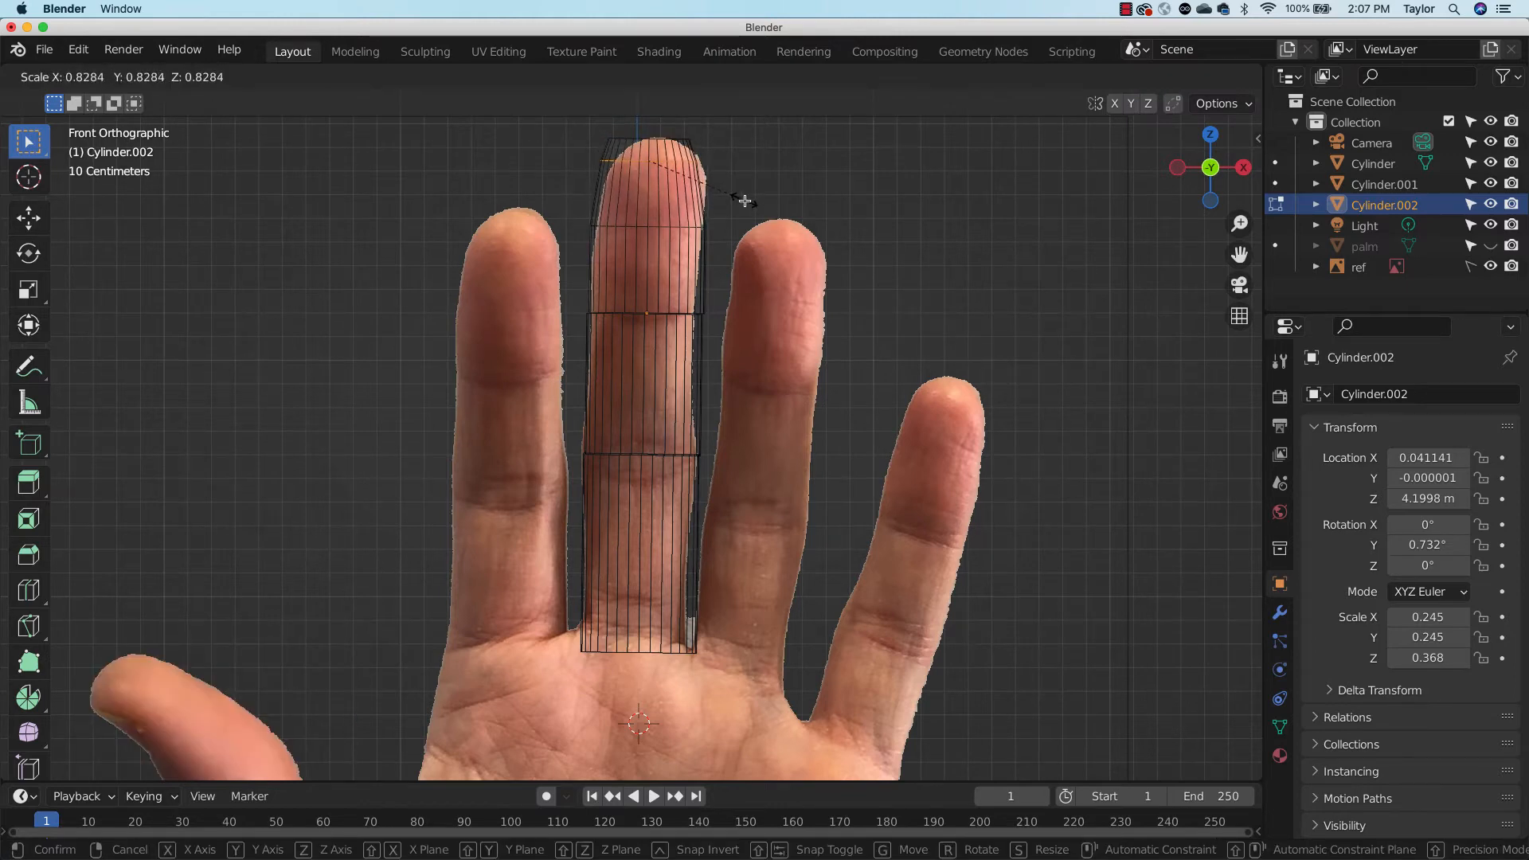
{"action": "left_click", "coordinate": [745, 199]}
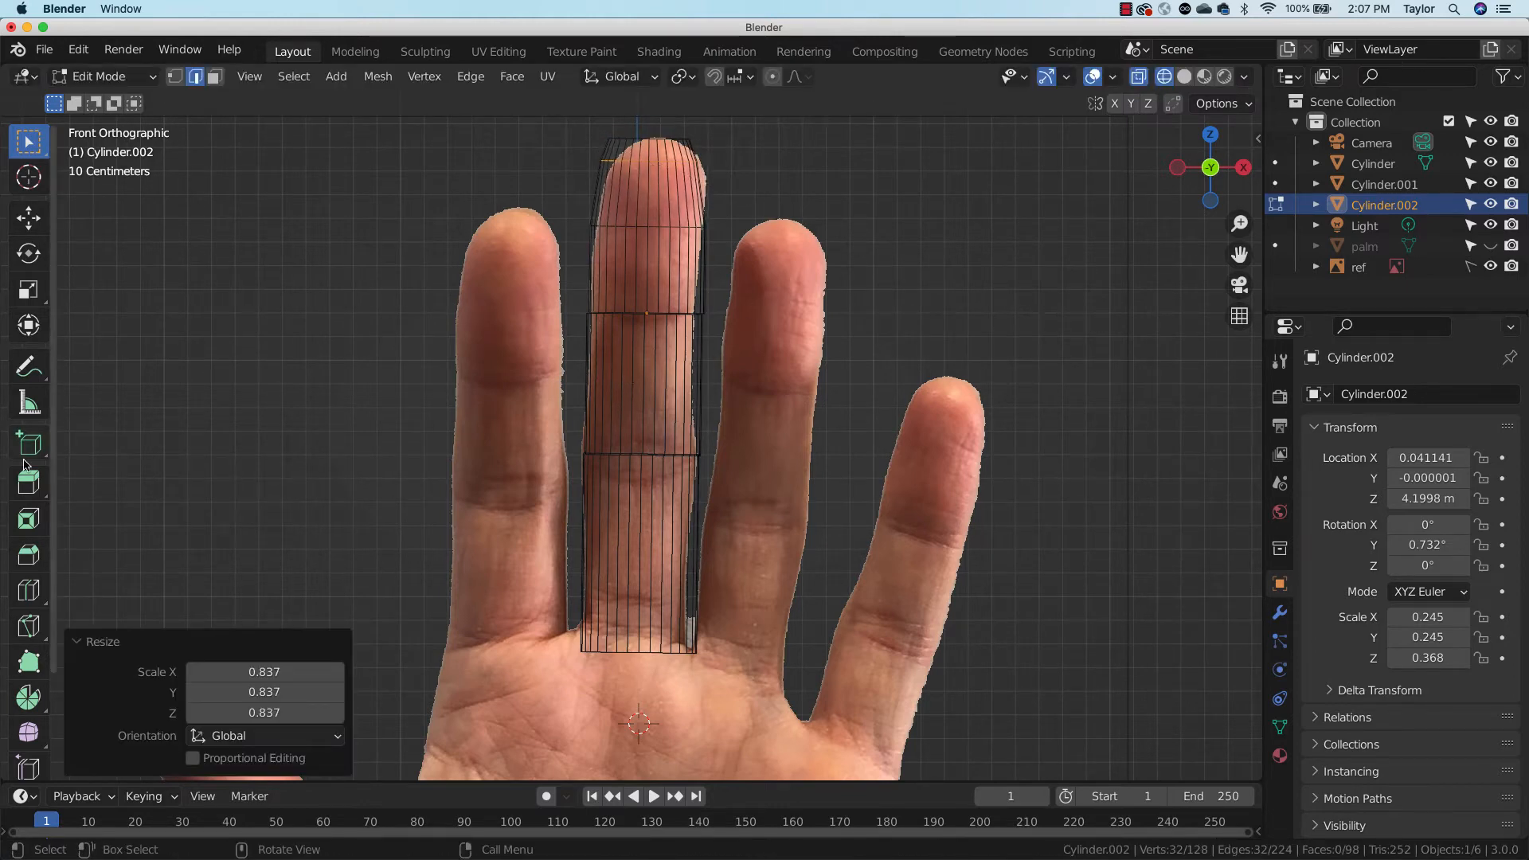
{"action": "key", "text": "Tab"}
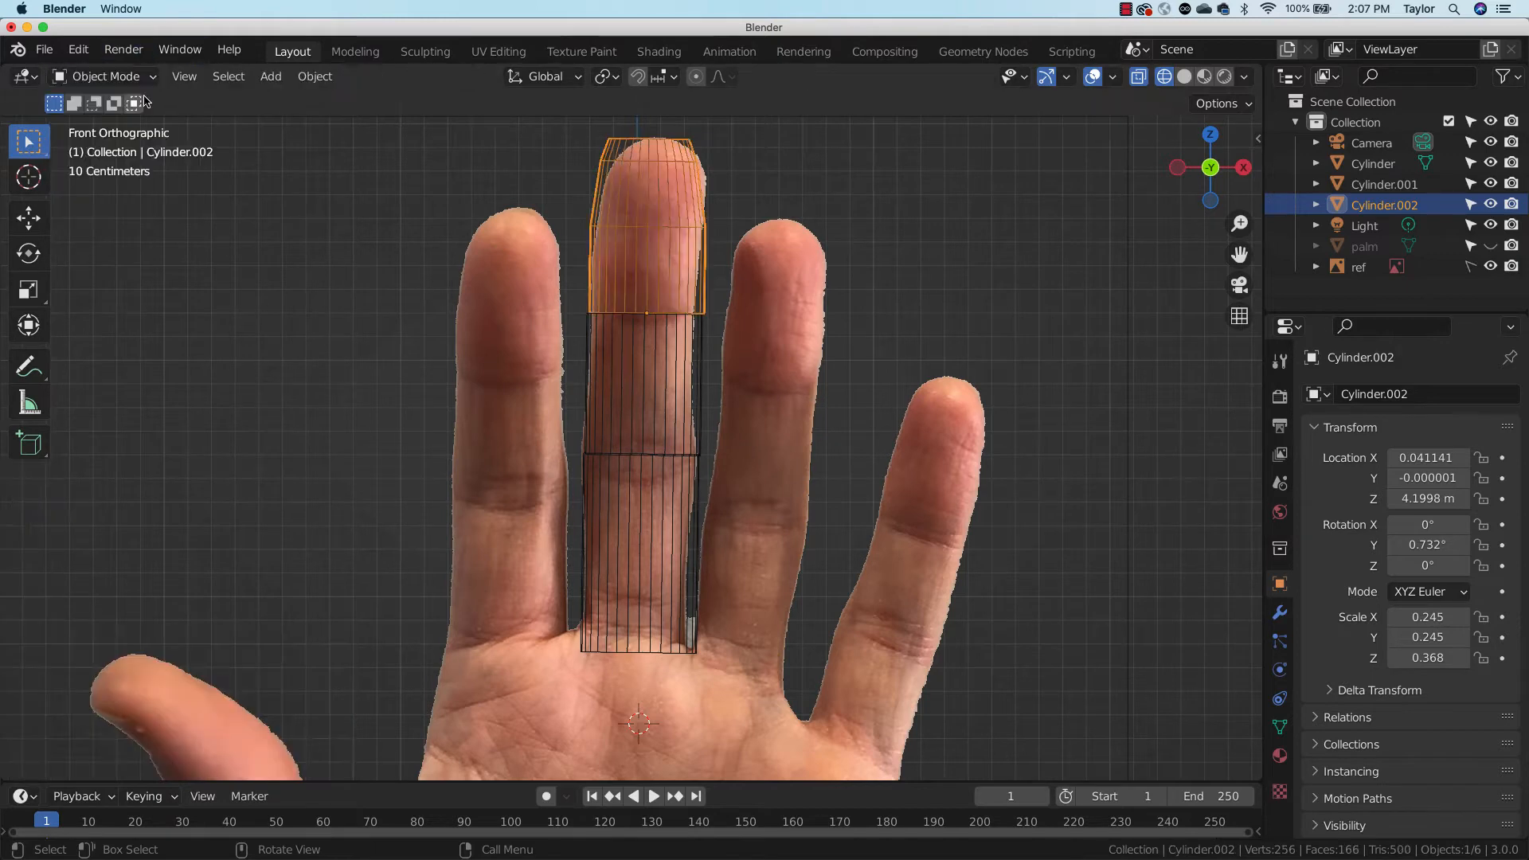
Add a loop cut halfway up the finger's second segment, scale it to about 0.94 to narrow the middle, and return to Object Mode
{"action": "left_click", "coordinate": [691, 374]}
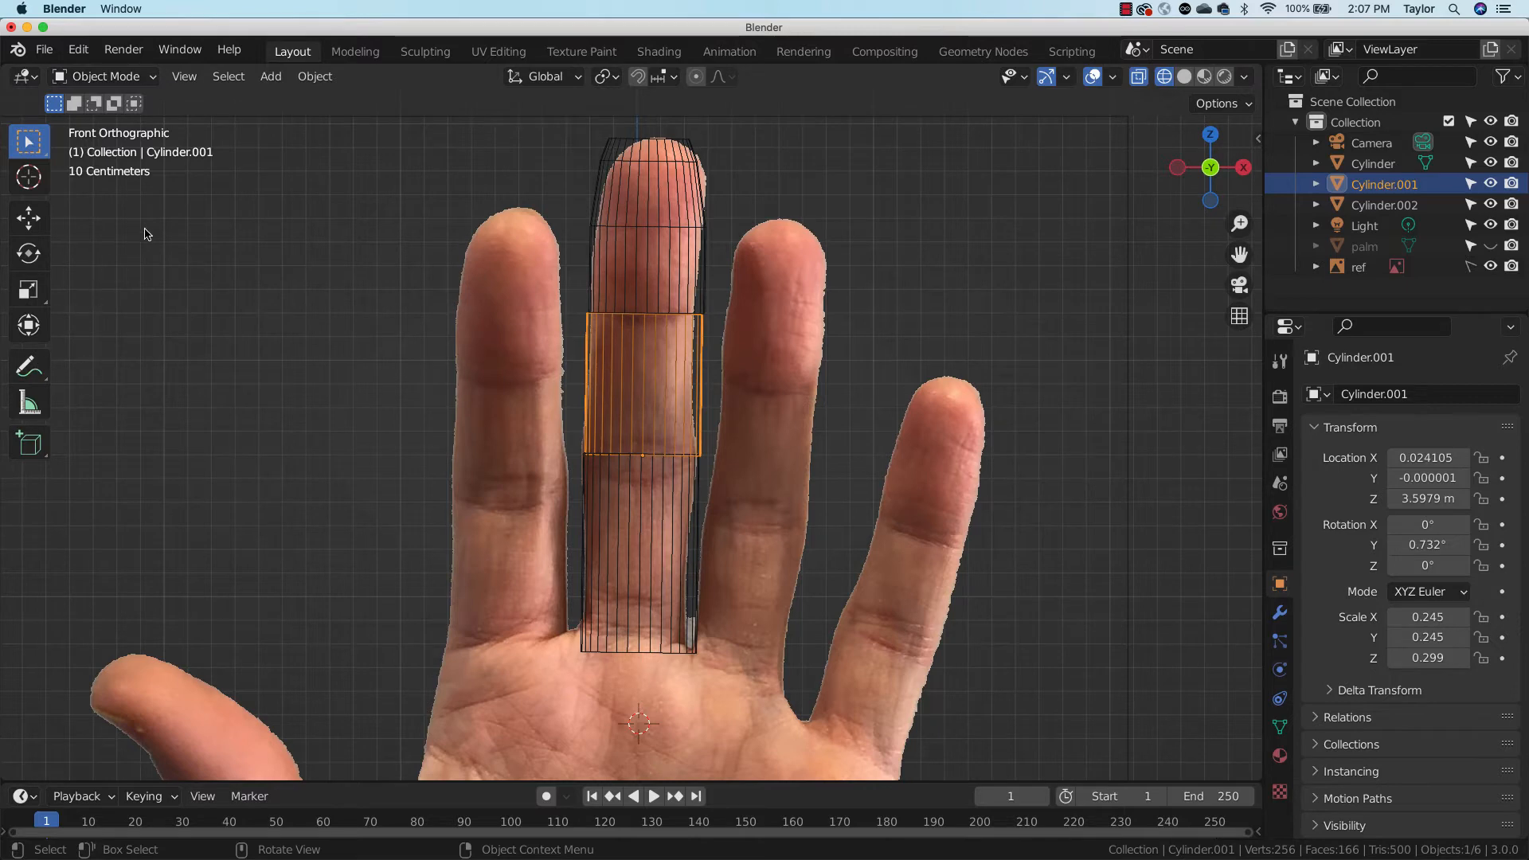
{"action": "key", "text": "Tab"}
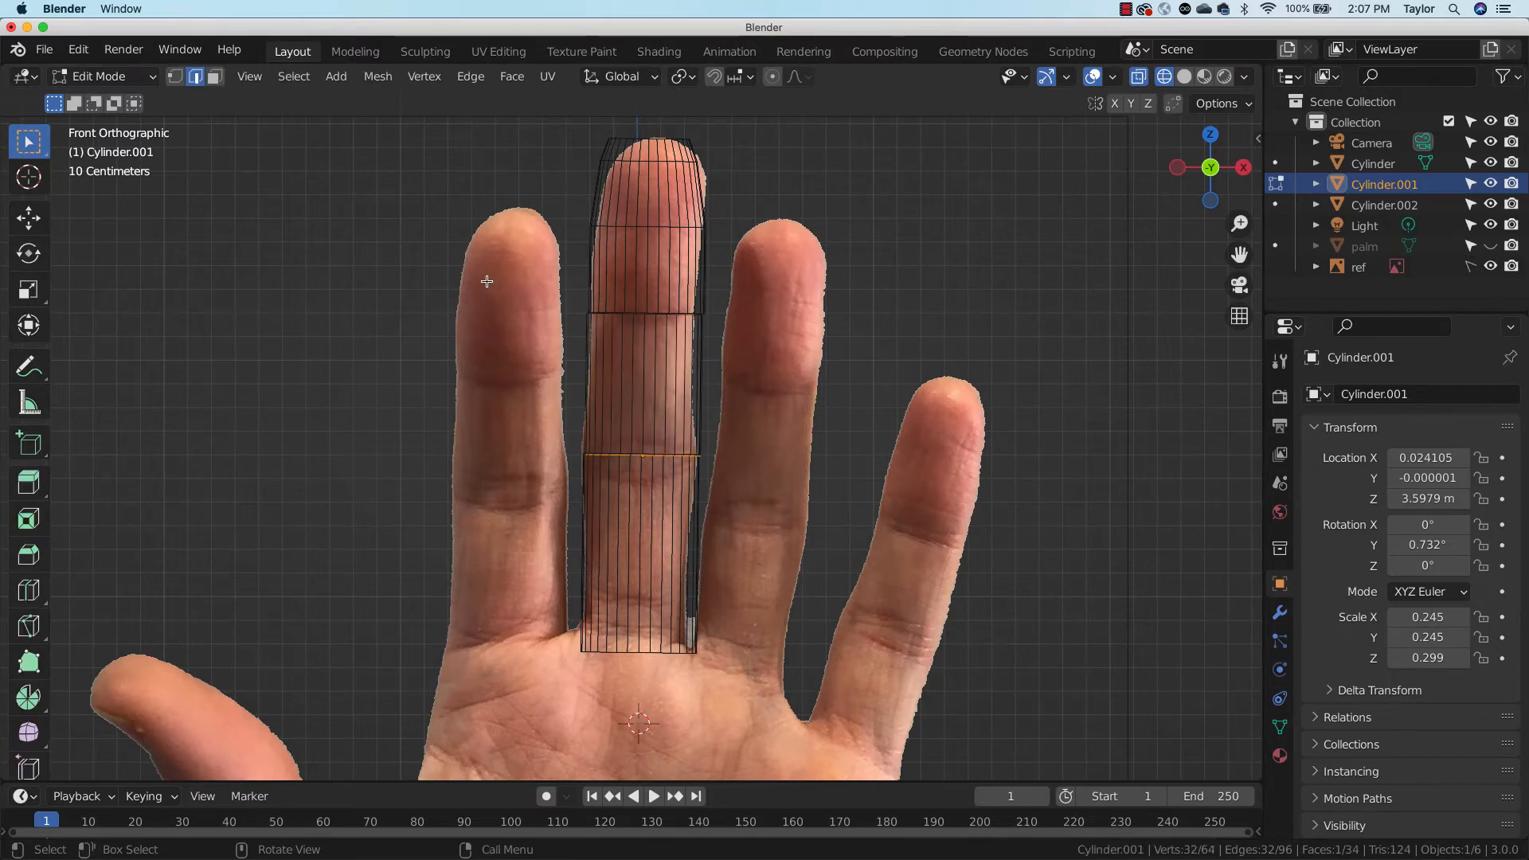
{"action": "left_click", "coordinate": [29, 589]}
{"action": "left_click", "coordinate": [689, 379]}
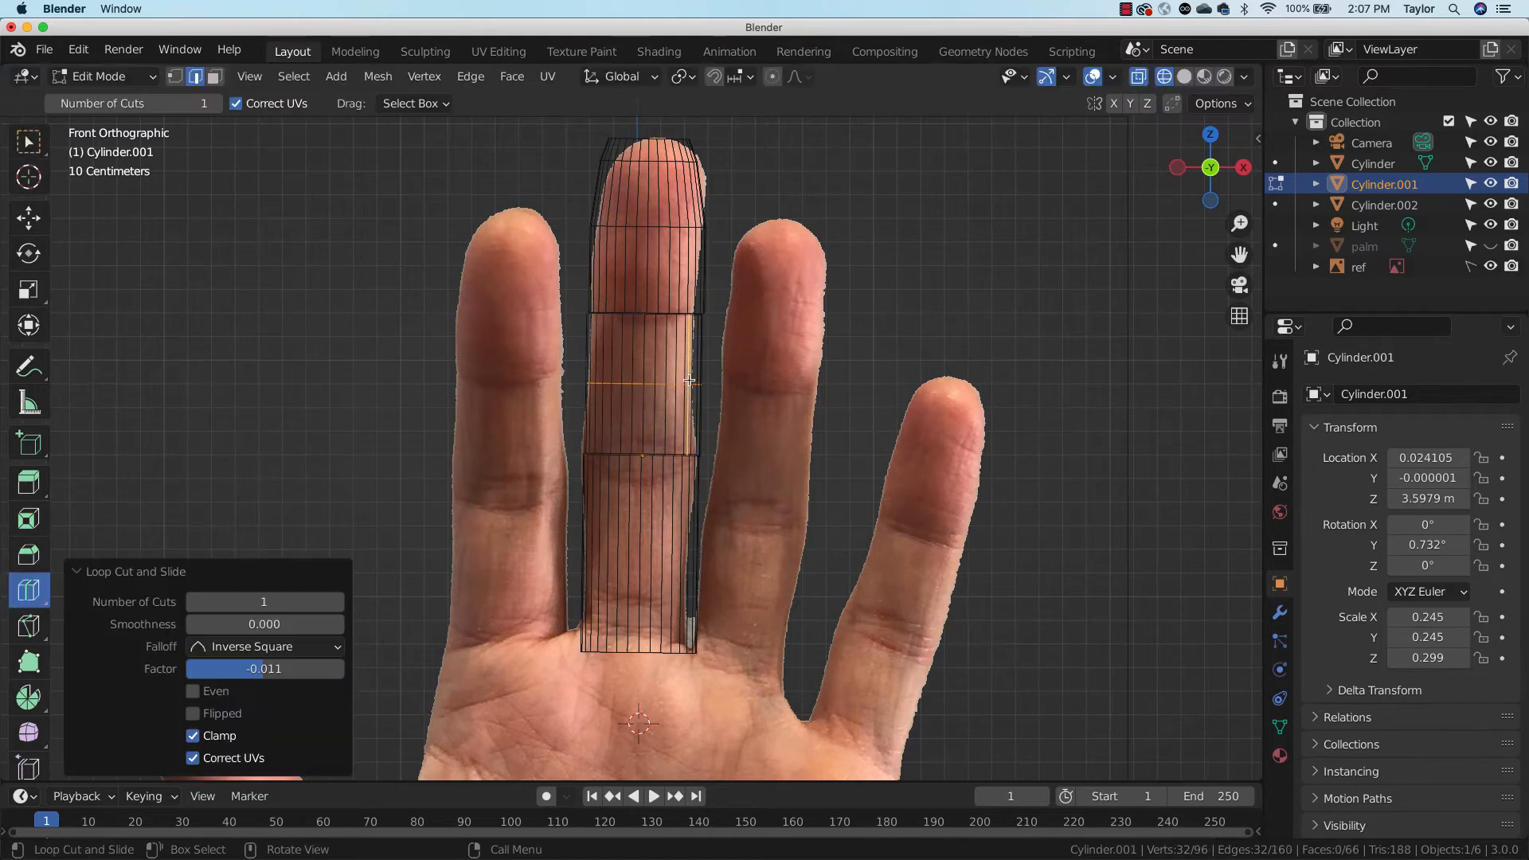
{"action": "key", "text": "s"}
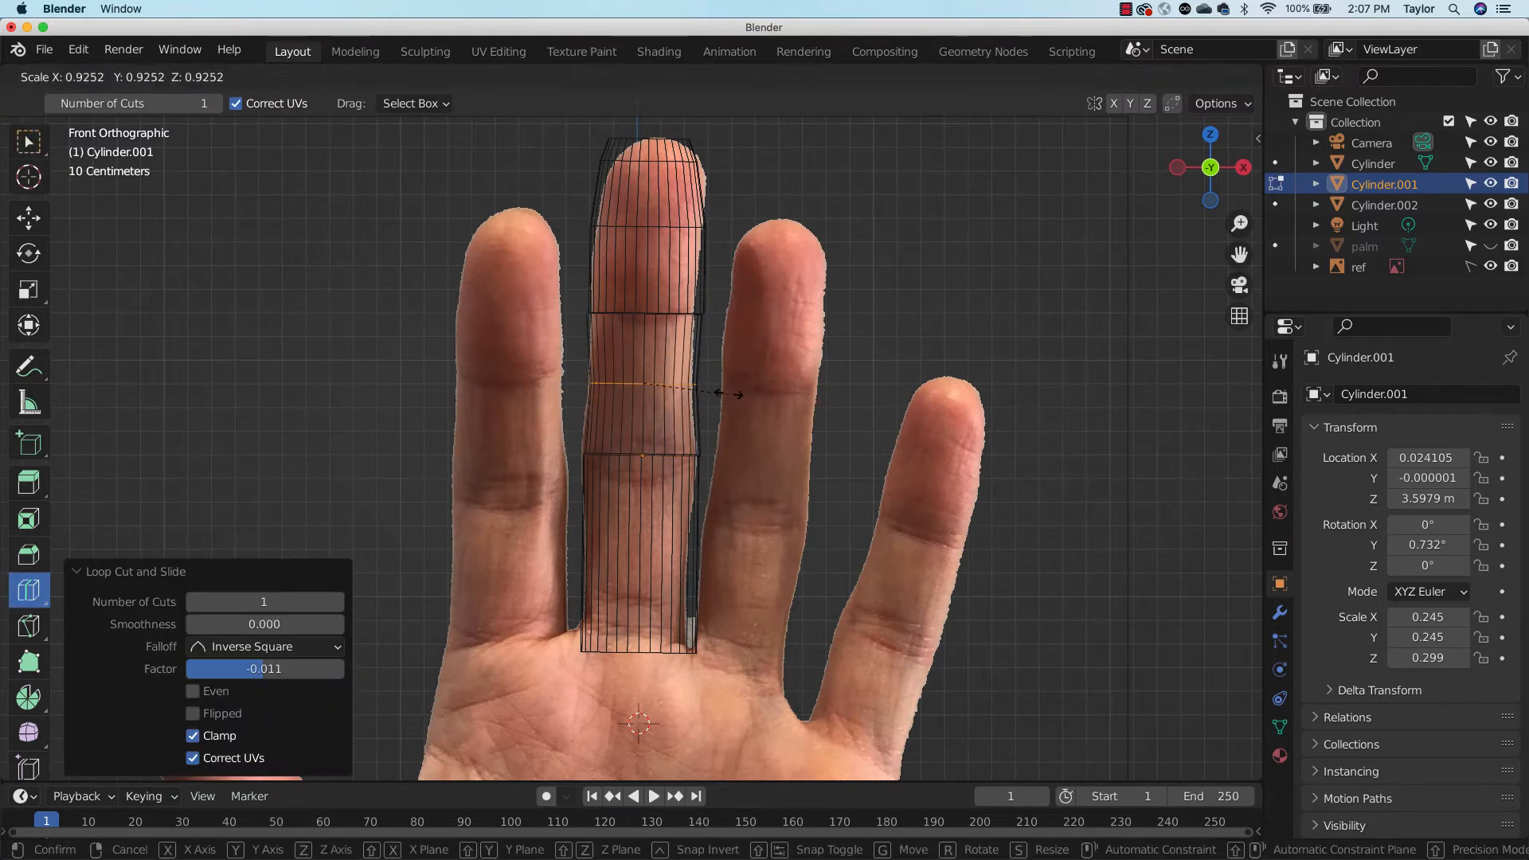
{"action": "left_click", "coordinate": [733, 393]}
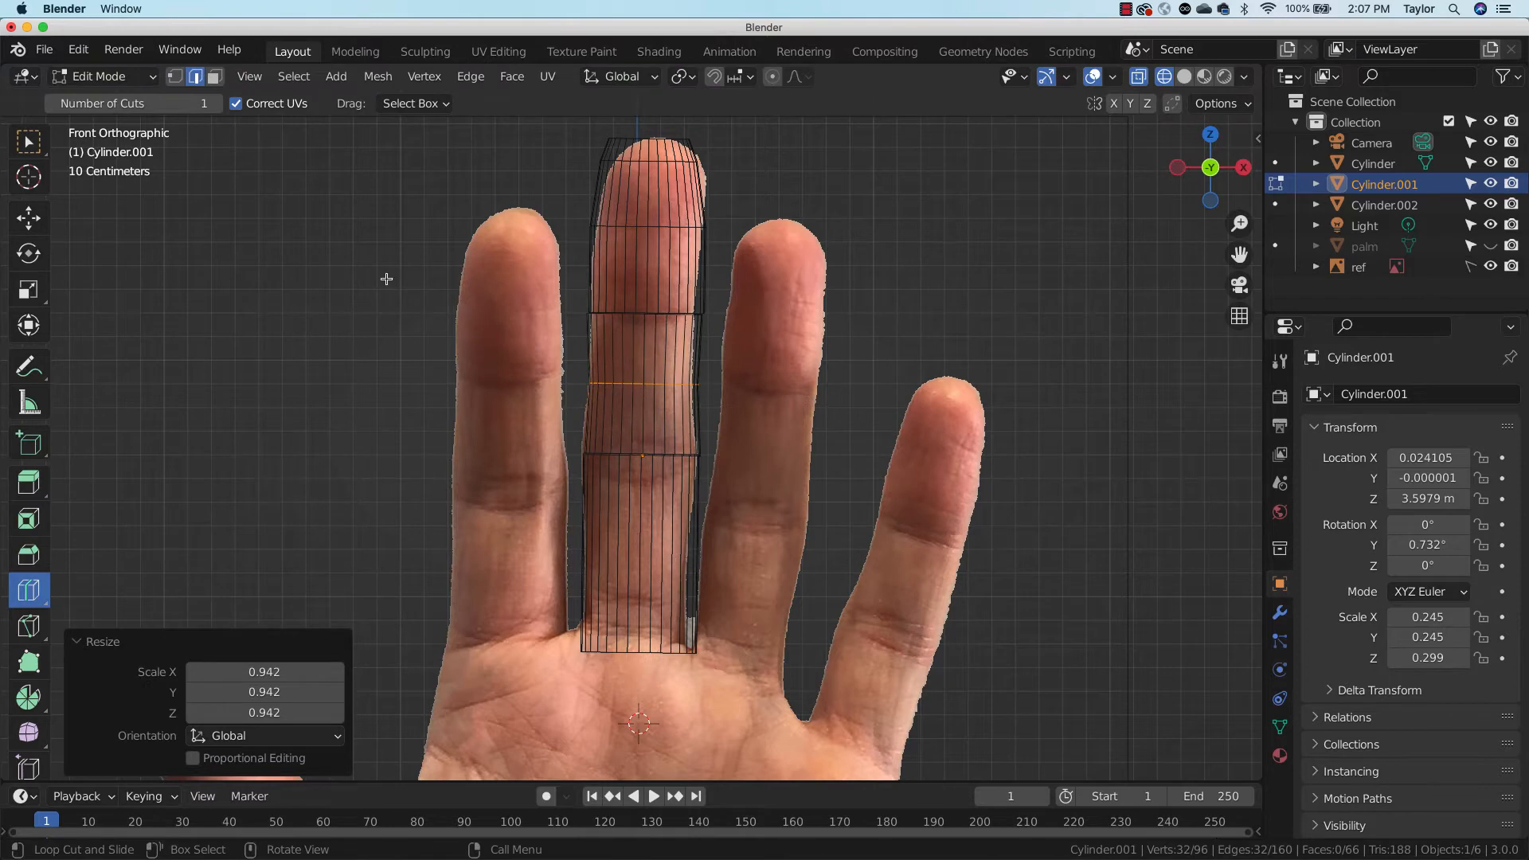
{"action": "left_click", "coordinate": [104, 76]}
{"action": "left_click", "coordinate": [112, 101]}
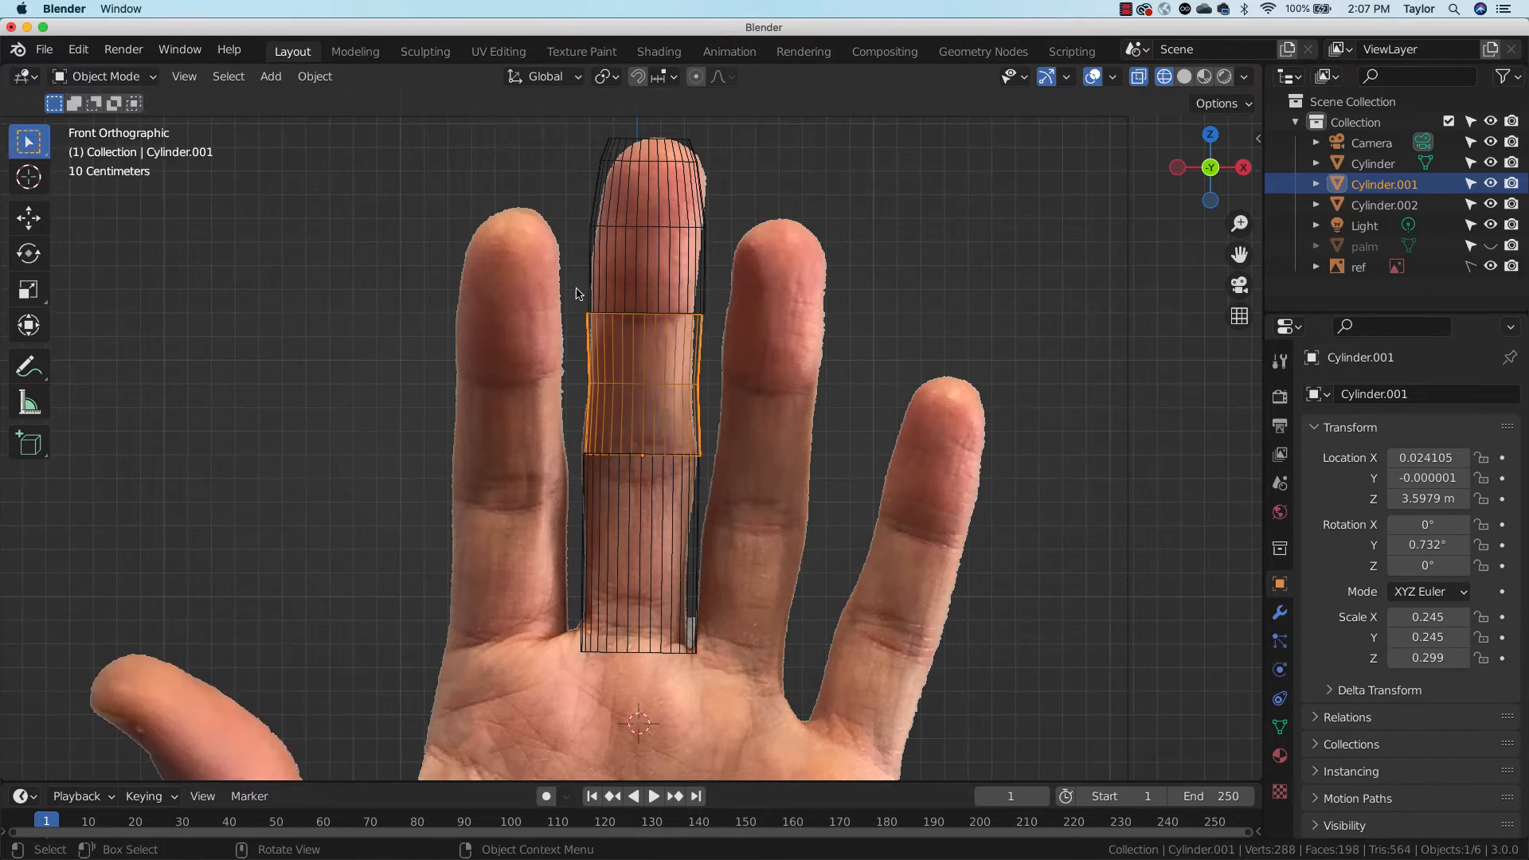
Add a loop cut near mid-height of the finger's base segment and scale it to about 0.89 to narrow the middle
{"action": "left_click", "coordinate": [665, 517]}
{"action": "key", "text": "Tab"}
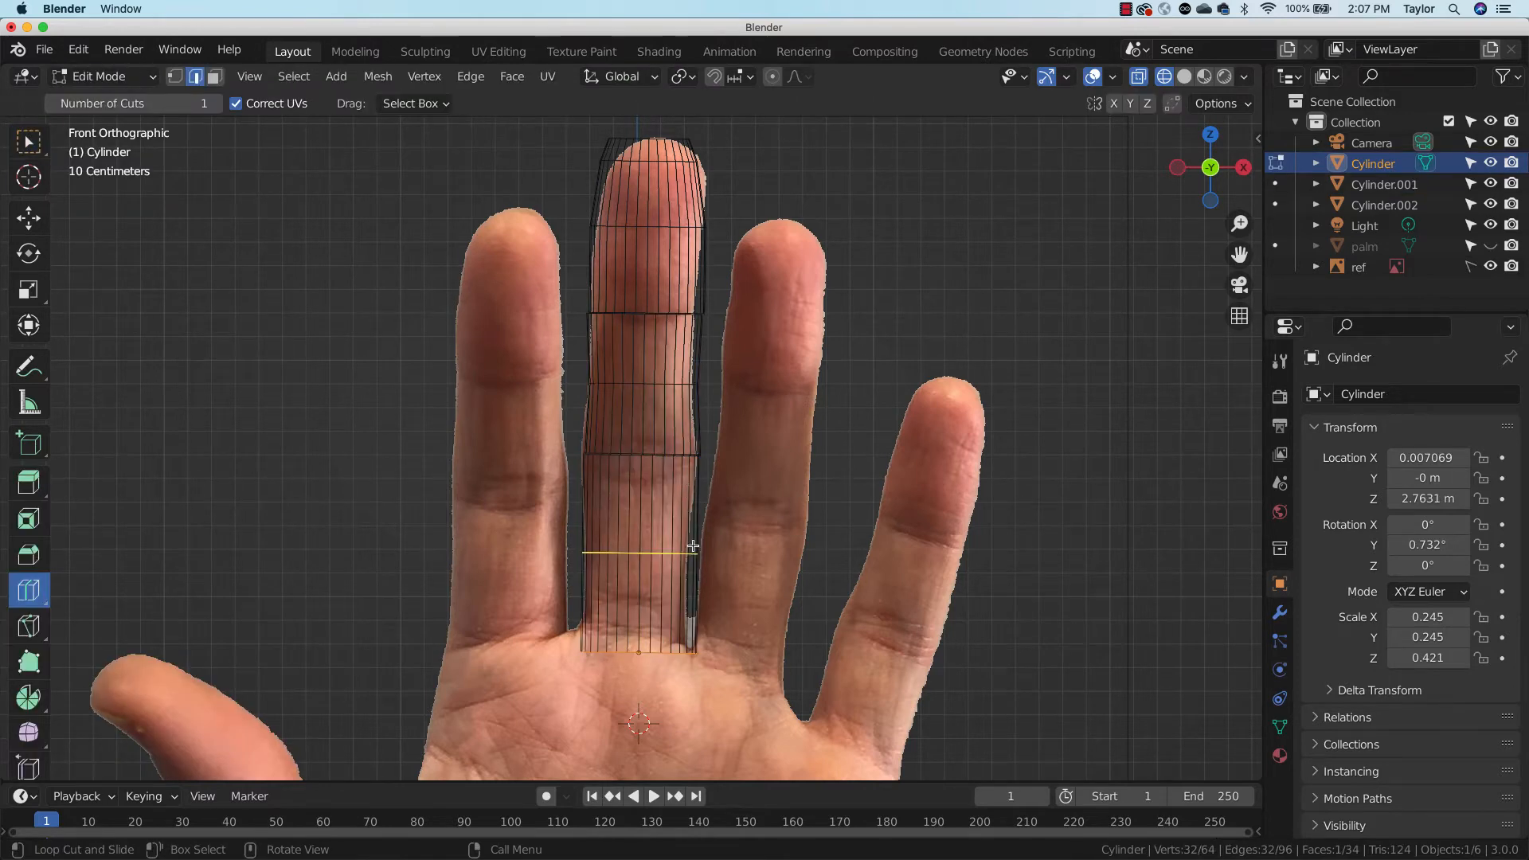
{"action": "left_click_drag", "start_coordinate": [692, 546], "coordinate": [669, 545]}
{"action": "key", "text": "s"}
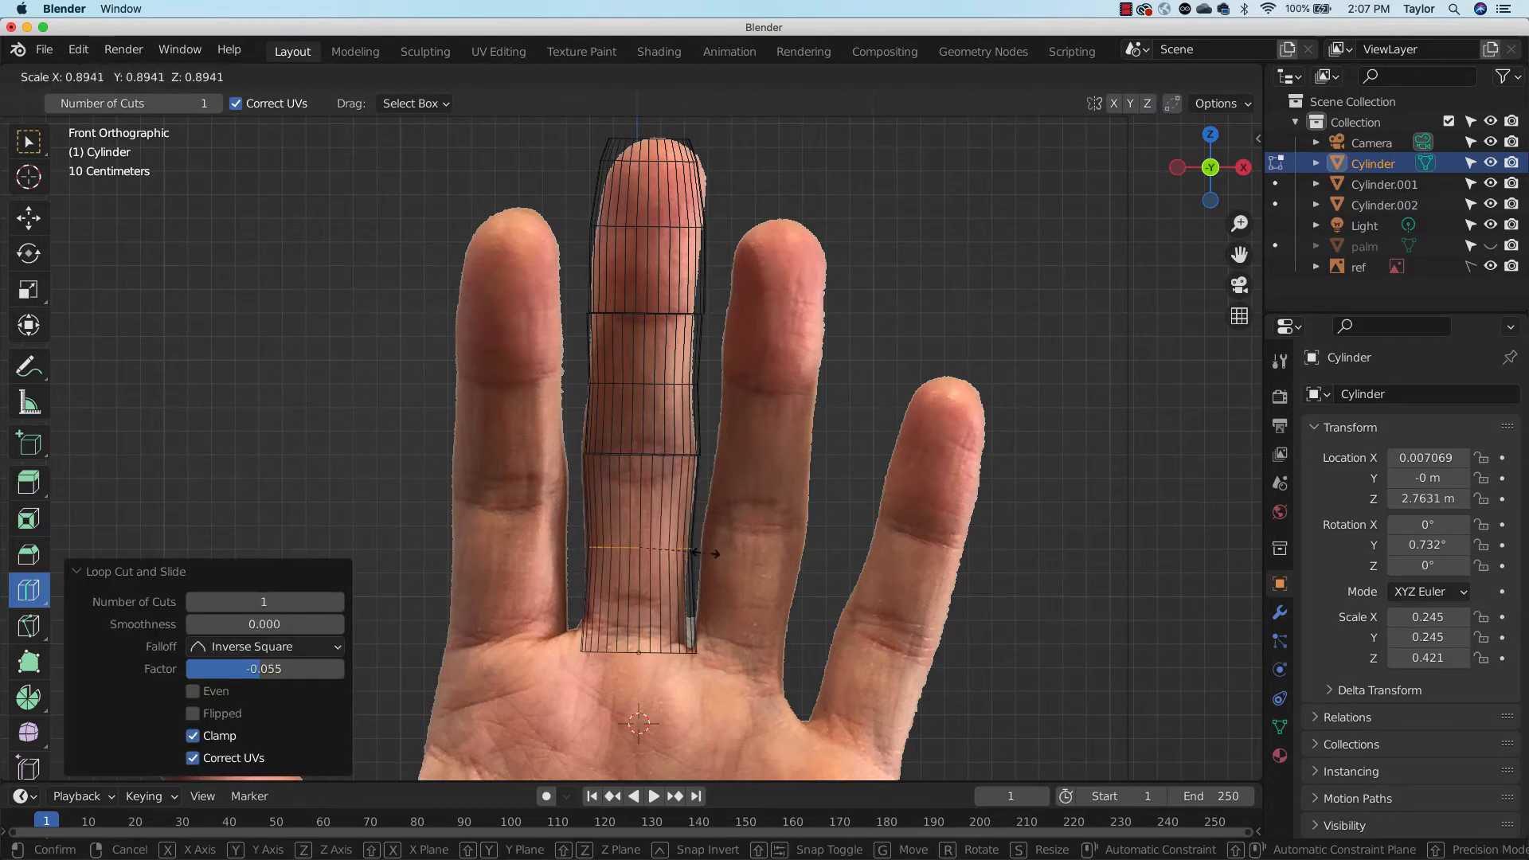
{"action": "left_click", "coordinate": [705, 552]}
{"action": "left_click", "coordinate": [706, 552], "text": "alt"}
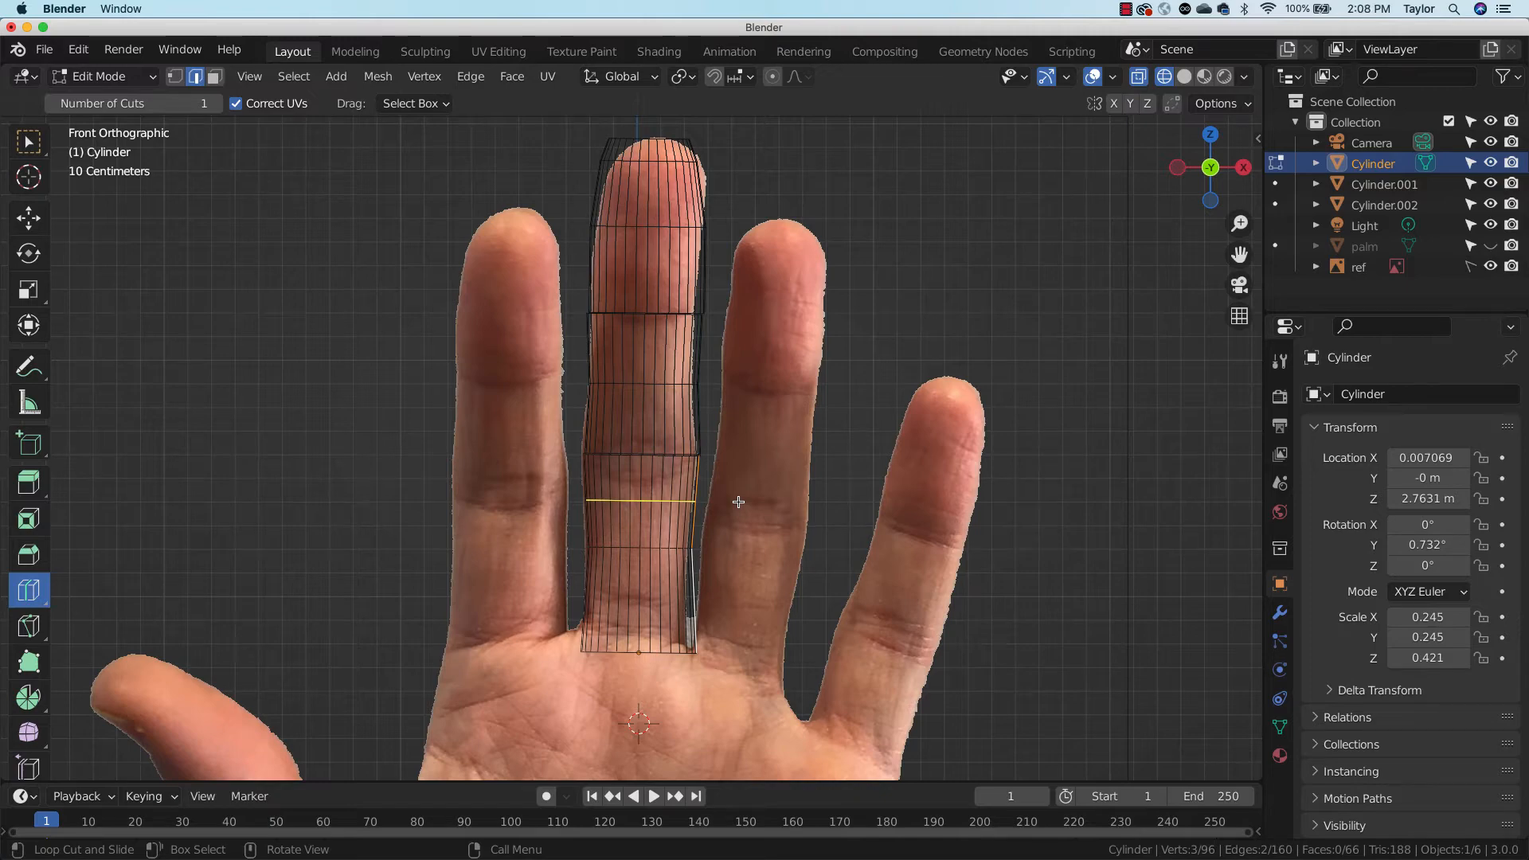
Switch the viewport from wireframe to solid shading and return to Object Mode
{"action": "middle_click_drag", "start_coordinate": [738, 501], "coordinate": [740, 602]}
{"action": "middle_click_drag", "start_coordinate": [759, 467], "coordinate": [727, 461]}
{"action": "key", "text": "shift+z"}
{"action": "middle_click_drag", "start_coordinate": [1002, 393], "coordinate": [816, 404]}
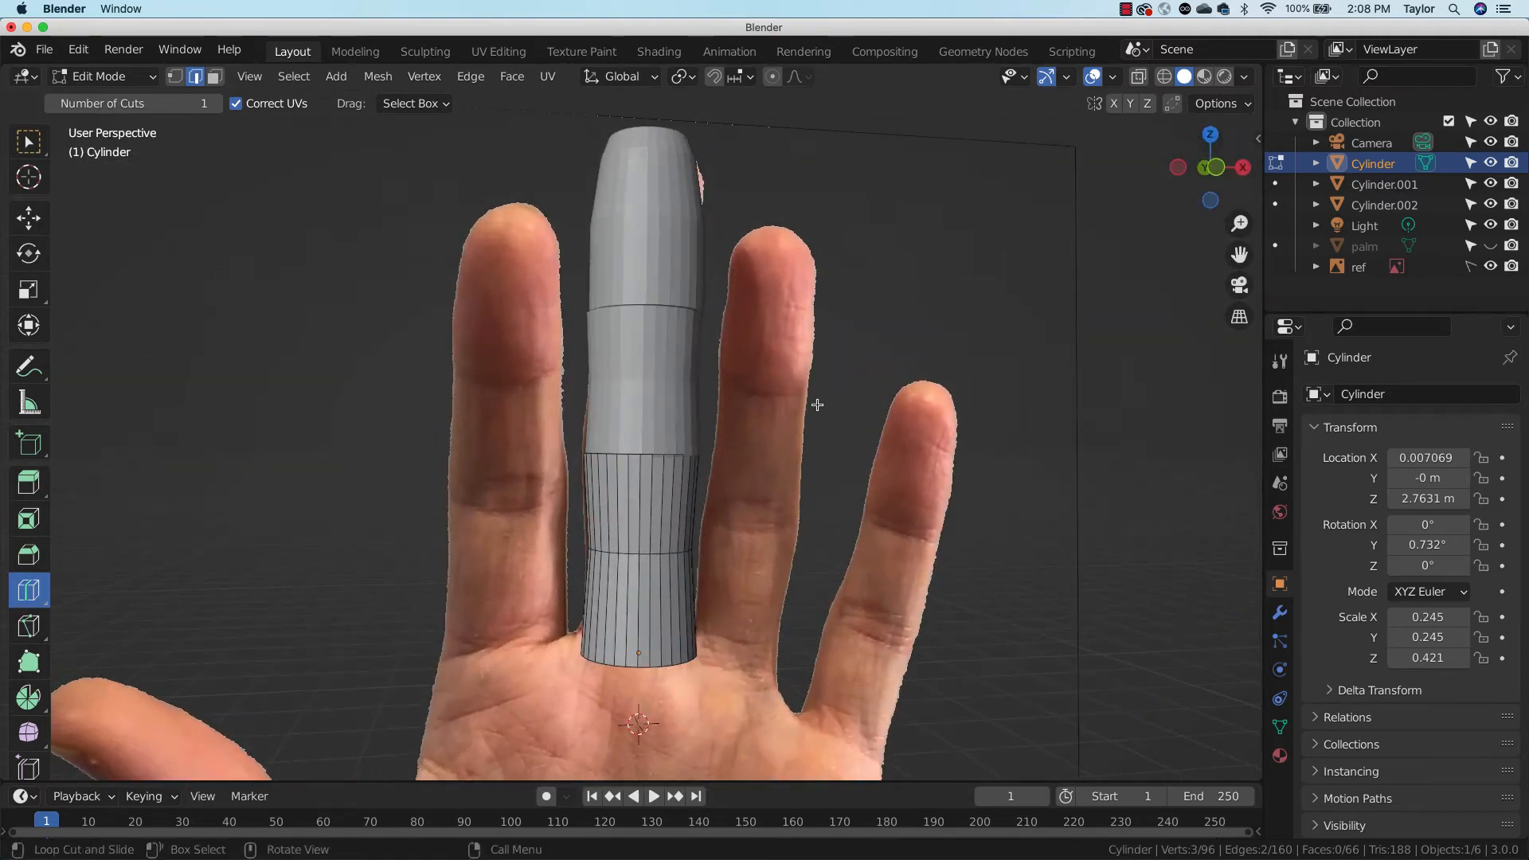
{"action": "left_click", "coordinate": [104, 76]}
{"action": "left_click", "coordinate": [92, 100]}
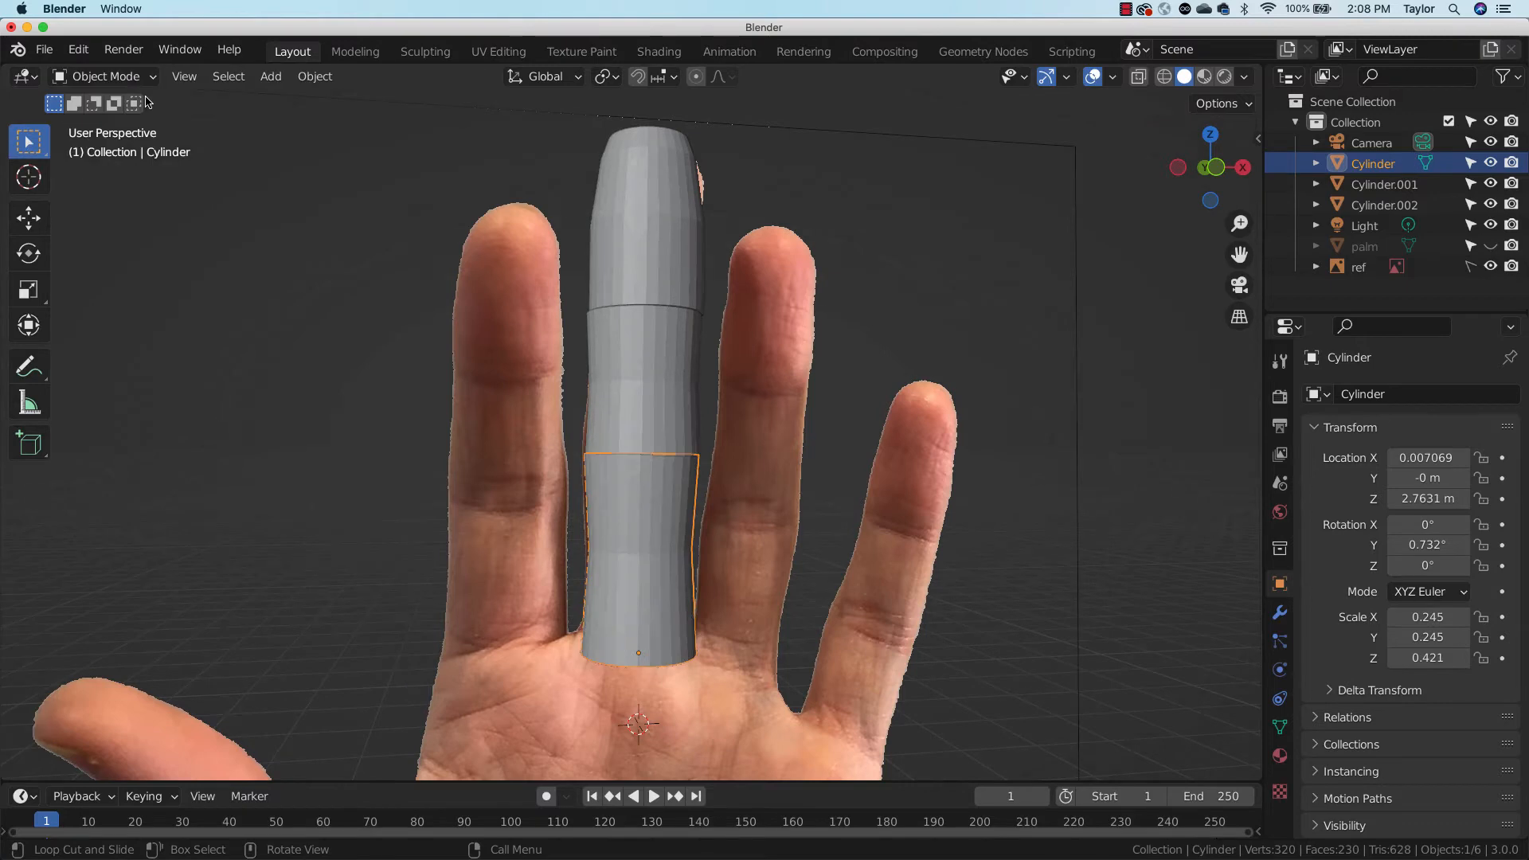
Test the fingertip's pivot by rotating it freely in perspective and again in the left view, cancelling both rotations
{"action": "middle_click_drag", "start_coordinate": [1006, 407], "coordinate": [852, 350]}
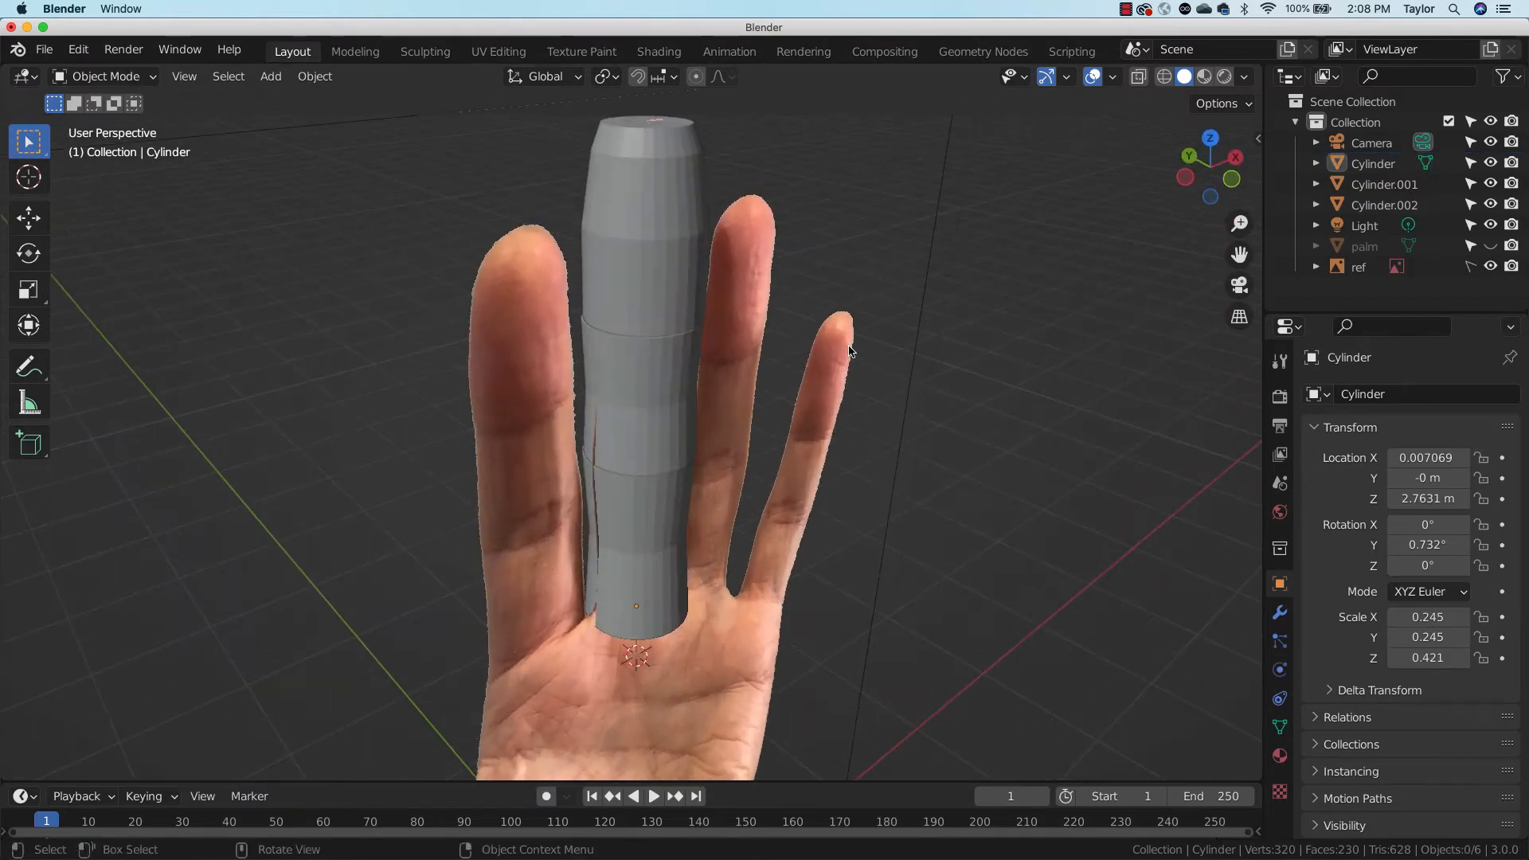
{"action": "left_click", "coordinate": [667, 233]}
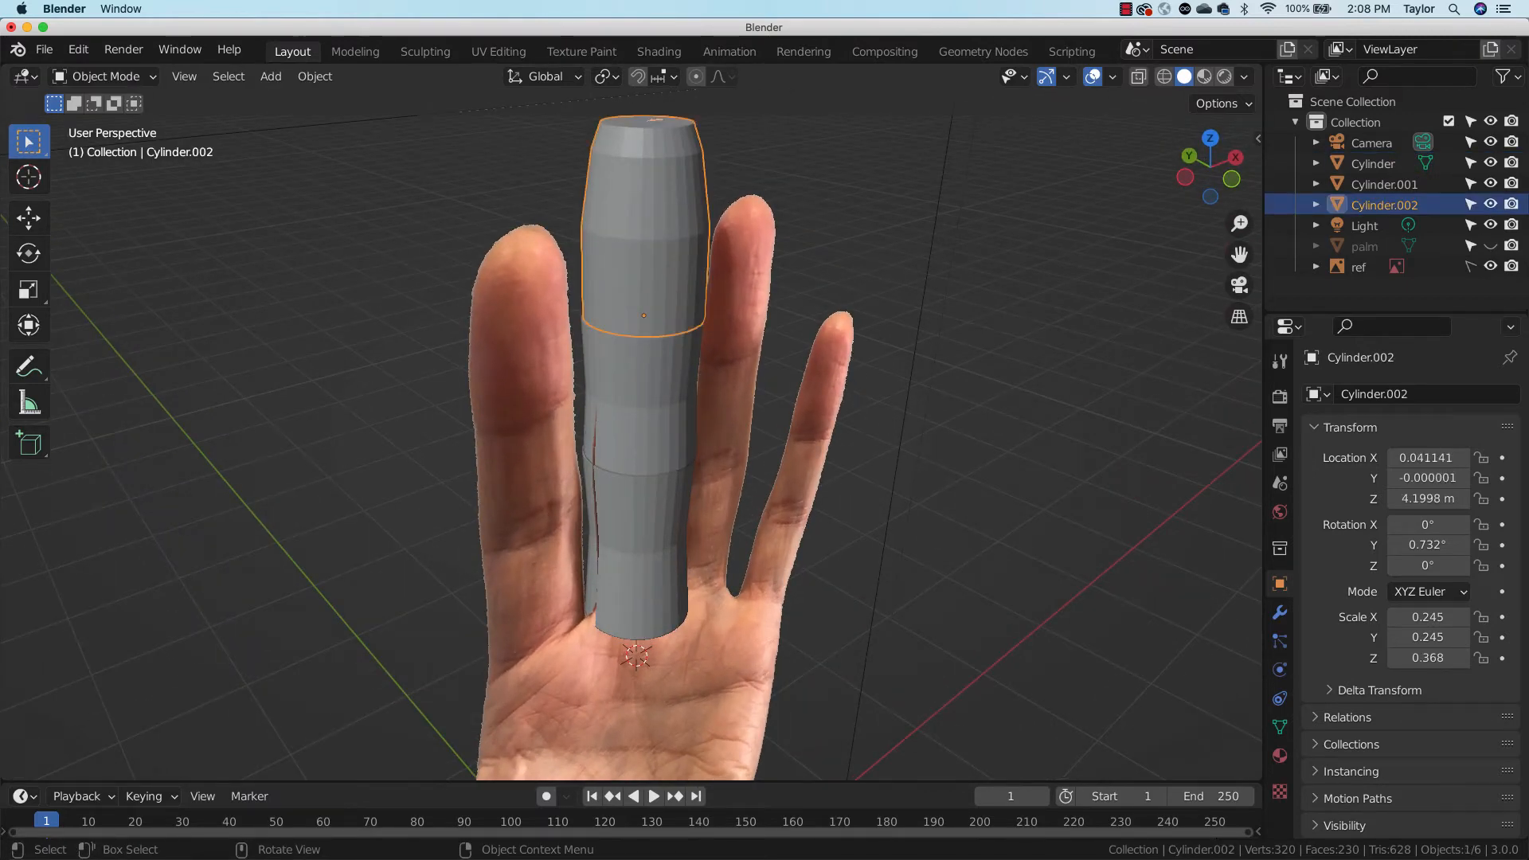
{"action": "key", "text": "r"}
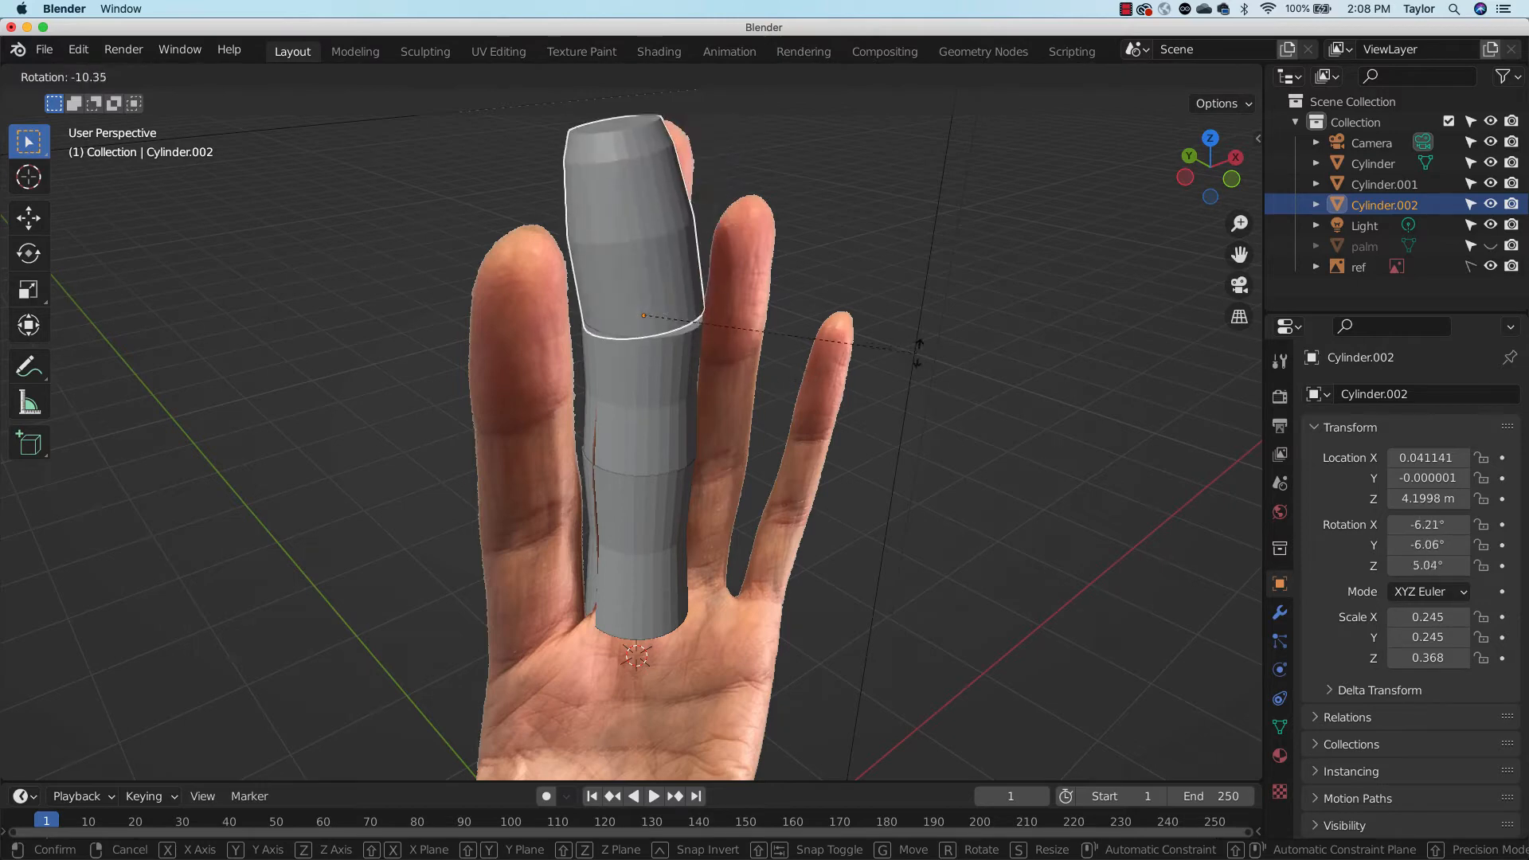
{"action": "right_click", "coordinate": [766, 408]}
{"action": "middle_click_drag", "start_coordinate": [966, 435], "coordinate": [882, 406]}
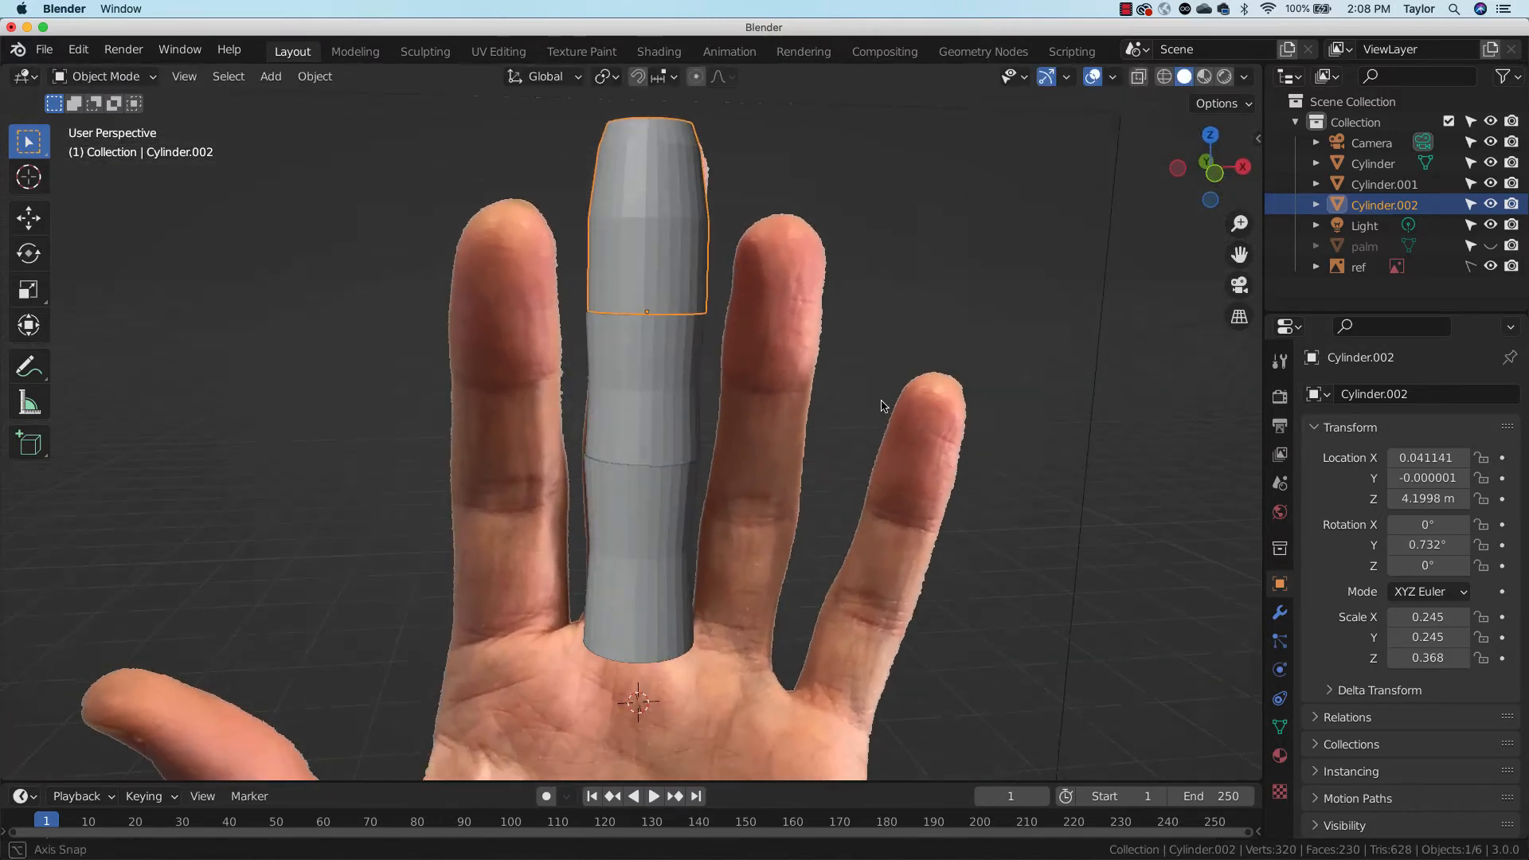
{"action": "left_click", "coordinate": [1183, 172]}
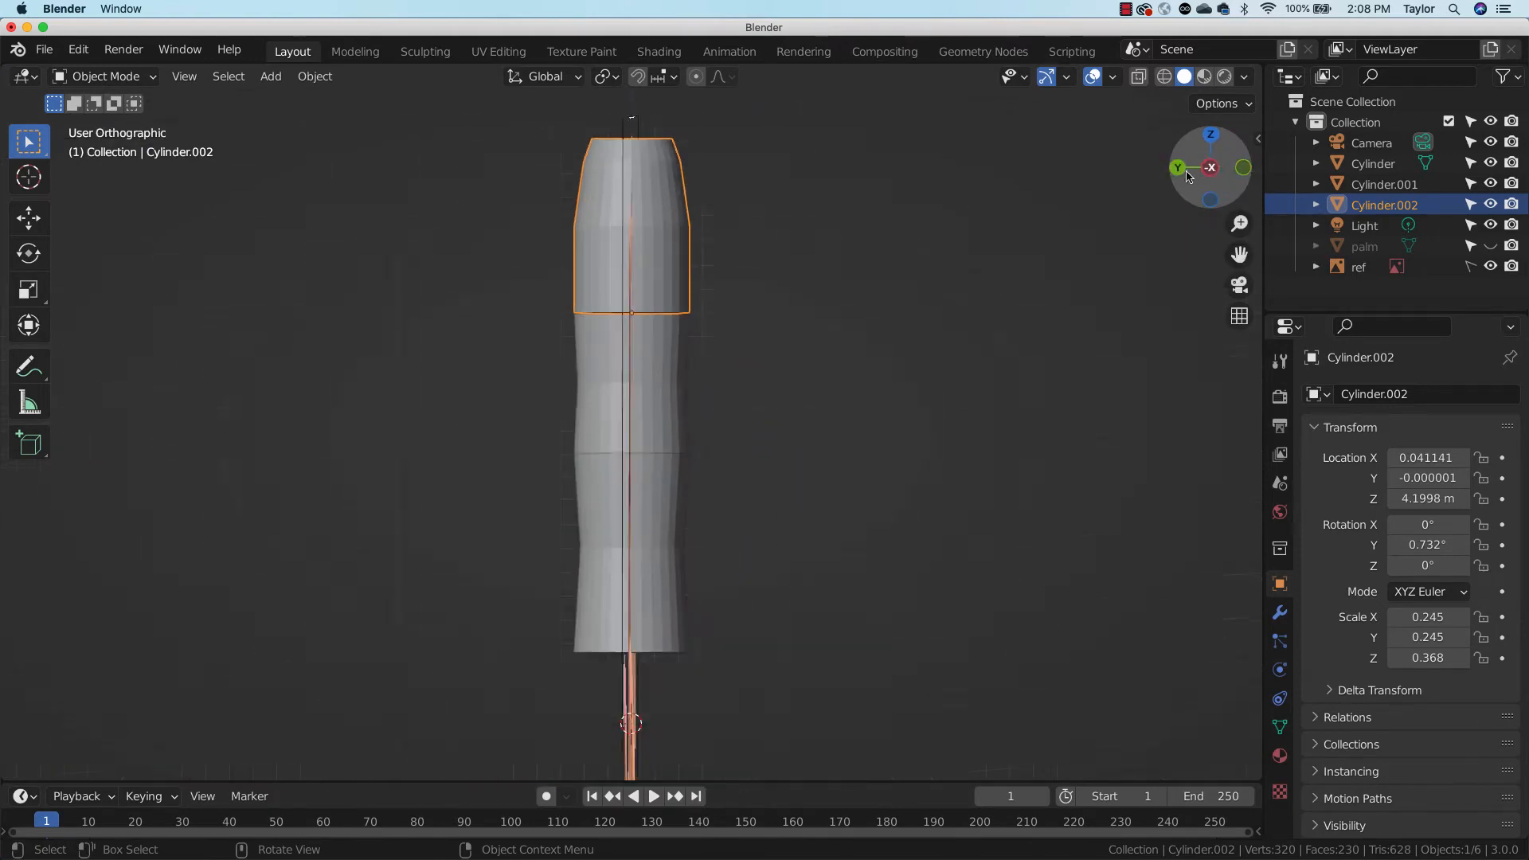
{"action": "key", "text": "r"}
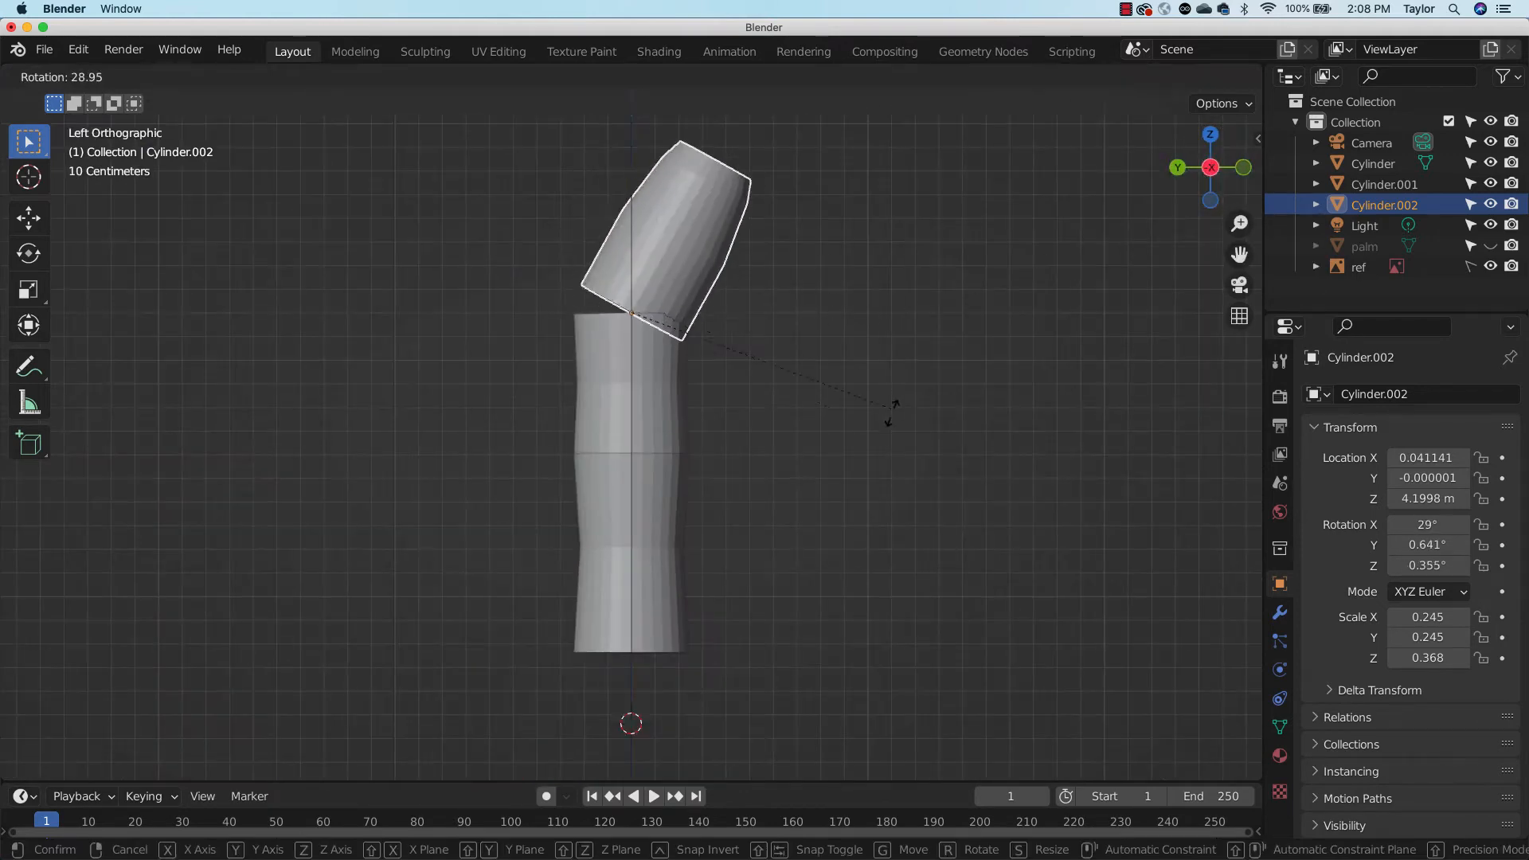
{"action": "right_click", "coordinate": [882, 362]}
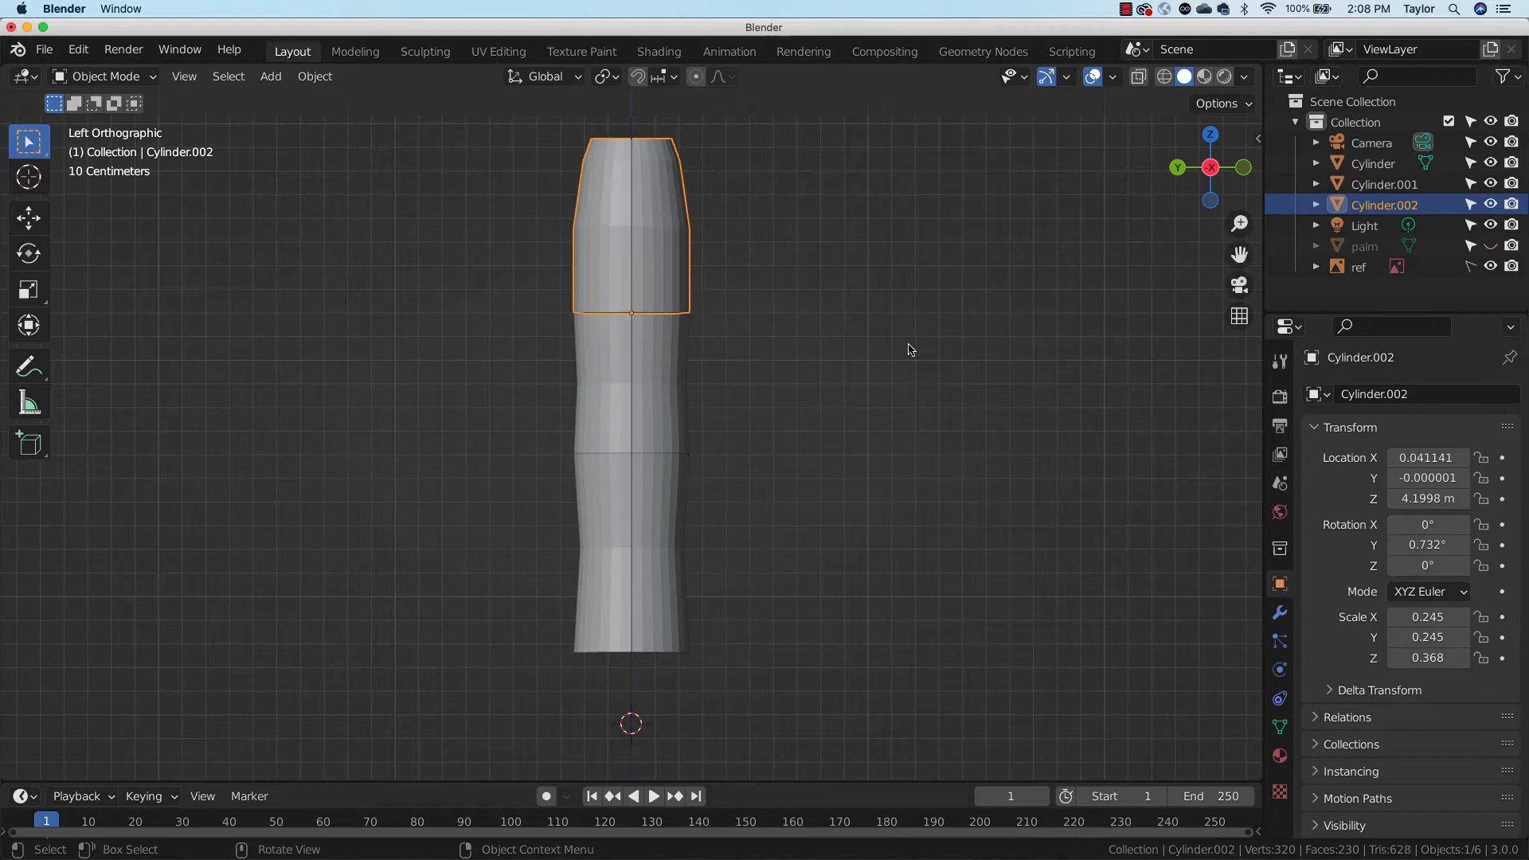
Test the base segment's pivot with a trial rotation in the left view and cancel it
{"action": "left_click", "coordinate": [644, 533]}
{"action": "key", "text": "r"}
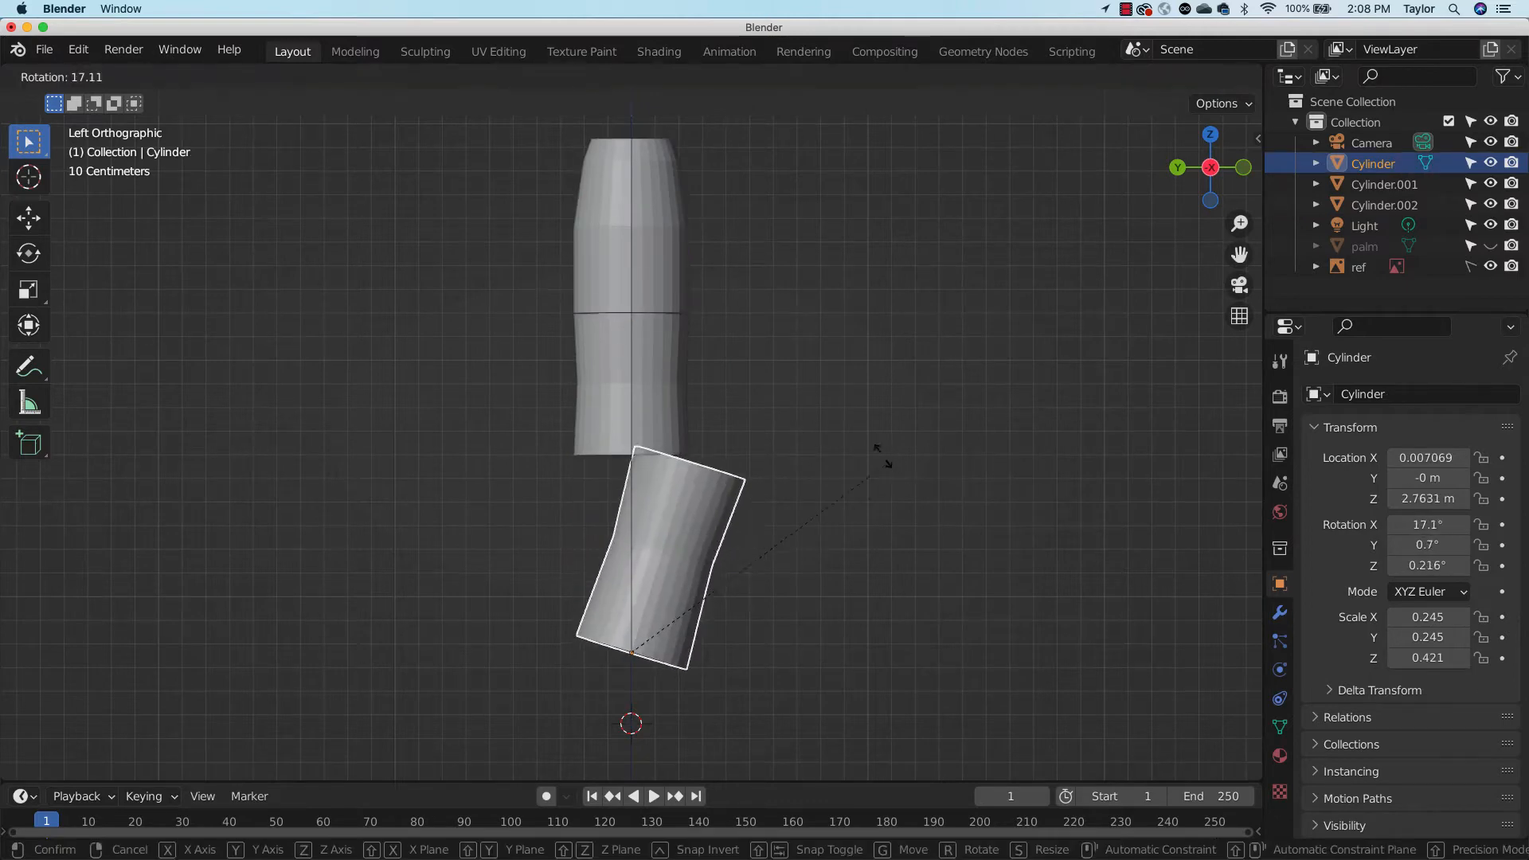
{"action": "right_click", "coordinate": [896, 451]}
Return to the front view and unhide the palm object beneath the finger
{"action": "key", "text": "1"}
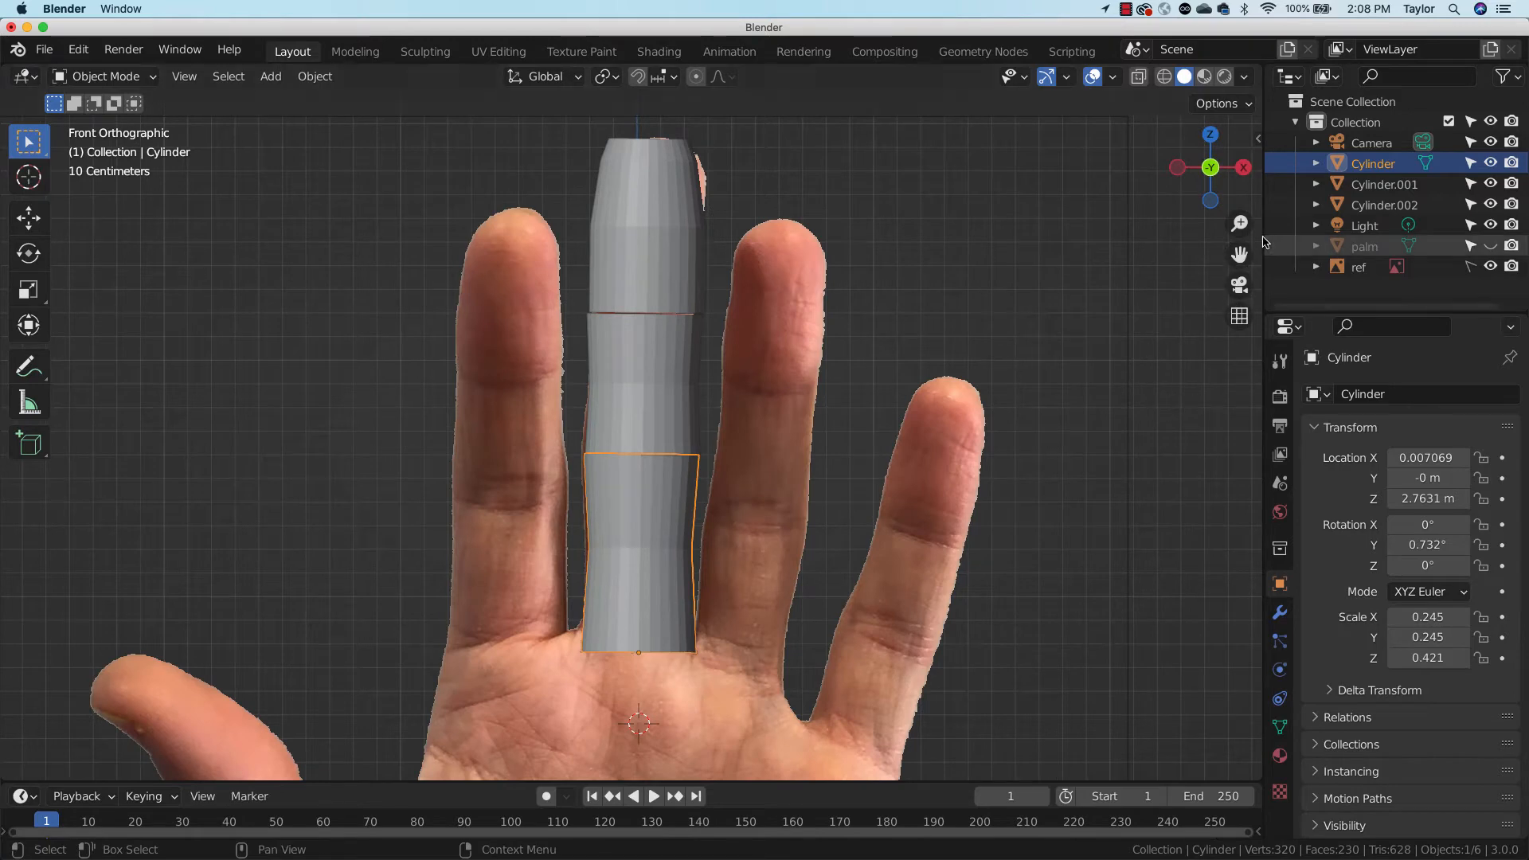
{"action": "left_click", "coordinate": [1239, 285]}
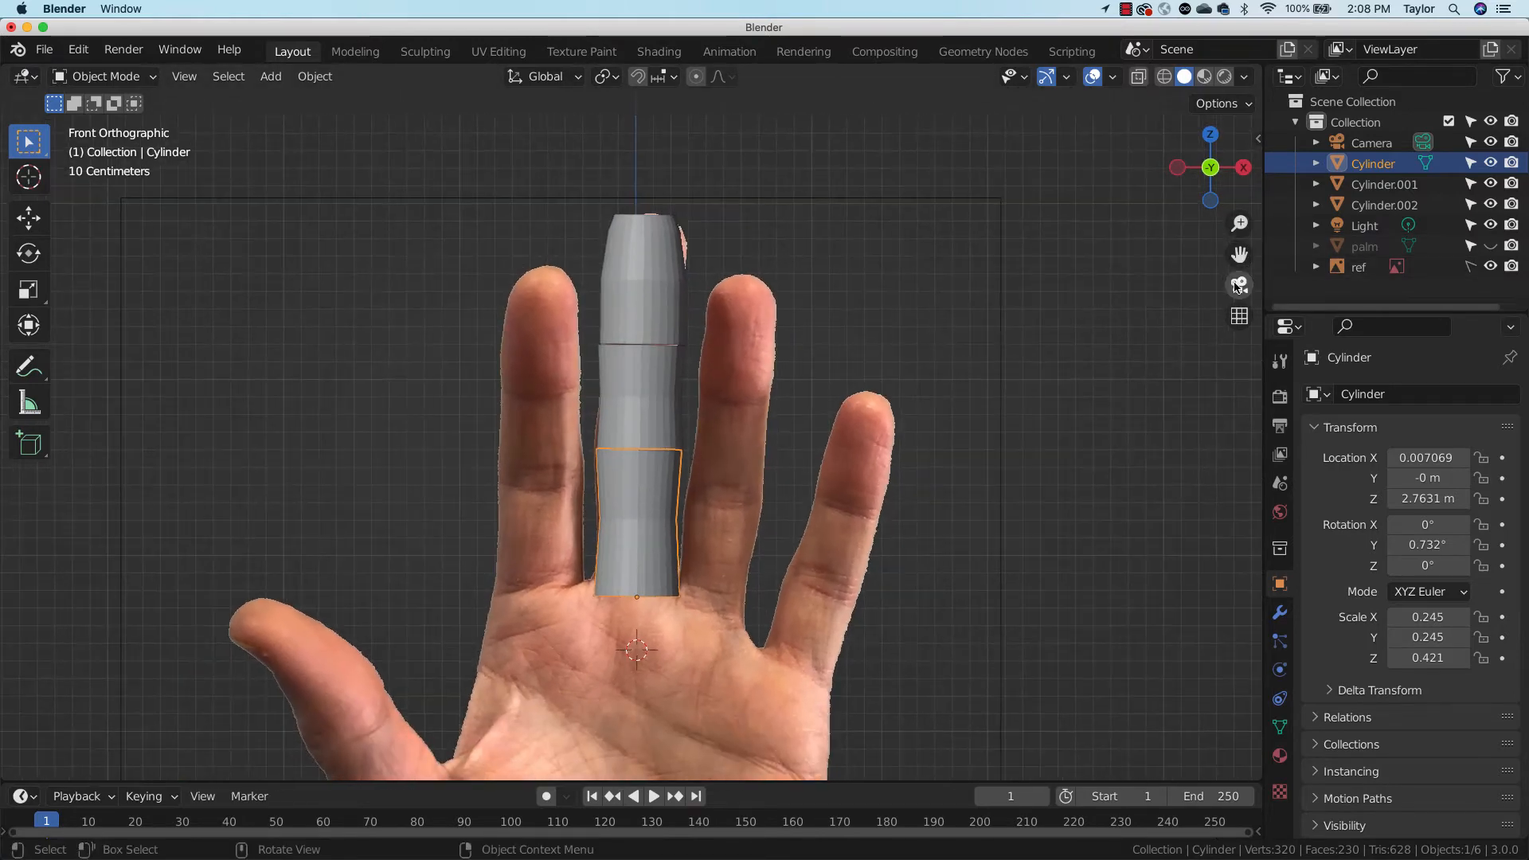
{"action": "left_click", "coordinate": [1490, 248]}
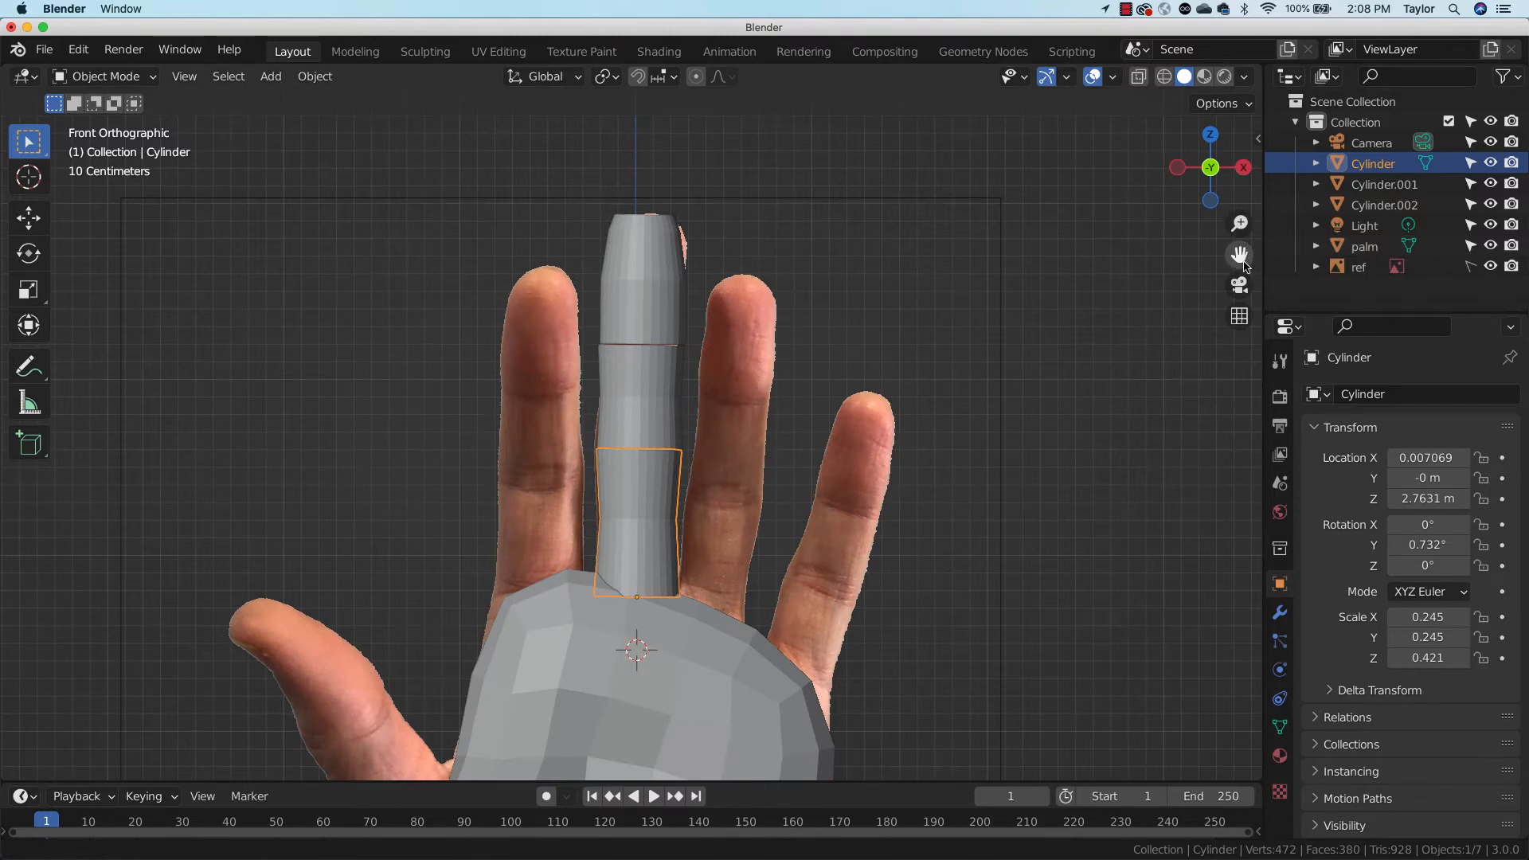
{"action": "left_click_drag", "start_coordinate": [1240, 256], "coordinate": [1237, 125]}
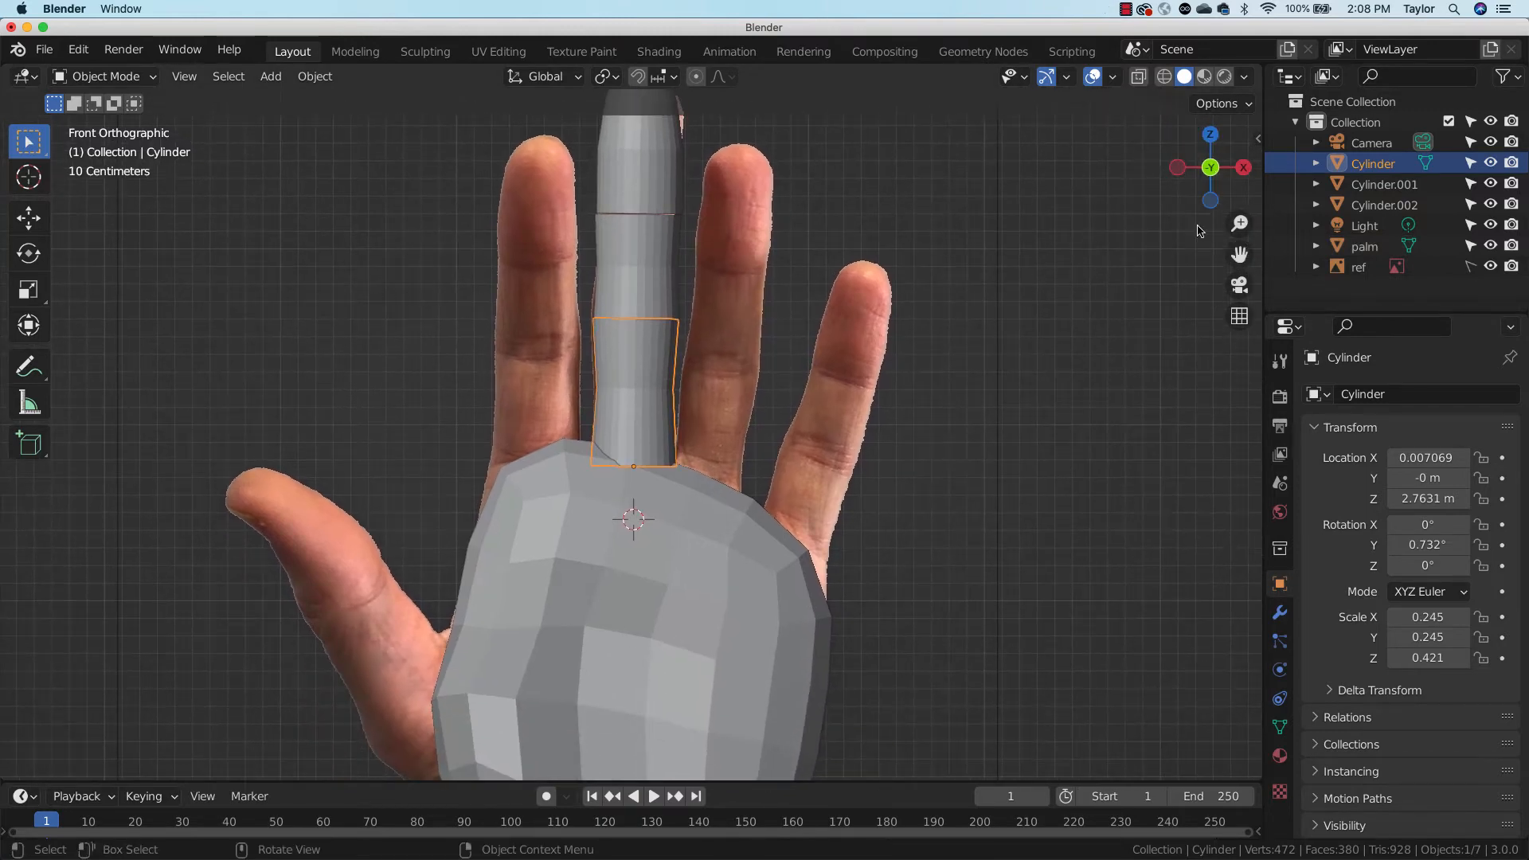
{"action": "left_click_drag", "start_coordinate": [1239, 255], "coordinate": [1226, 344]}
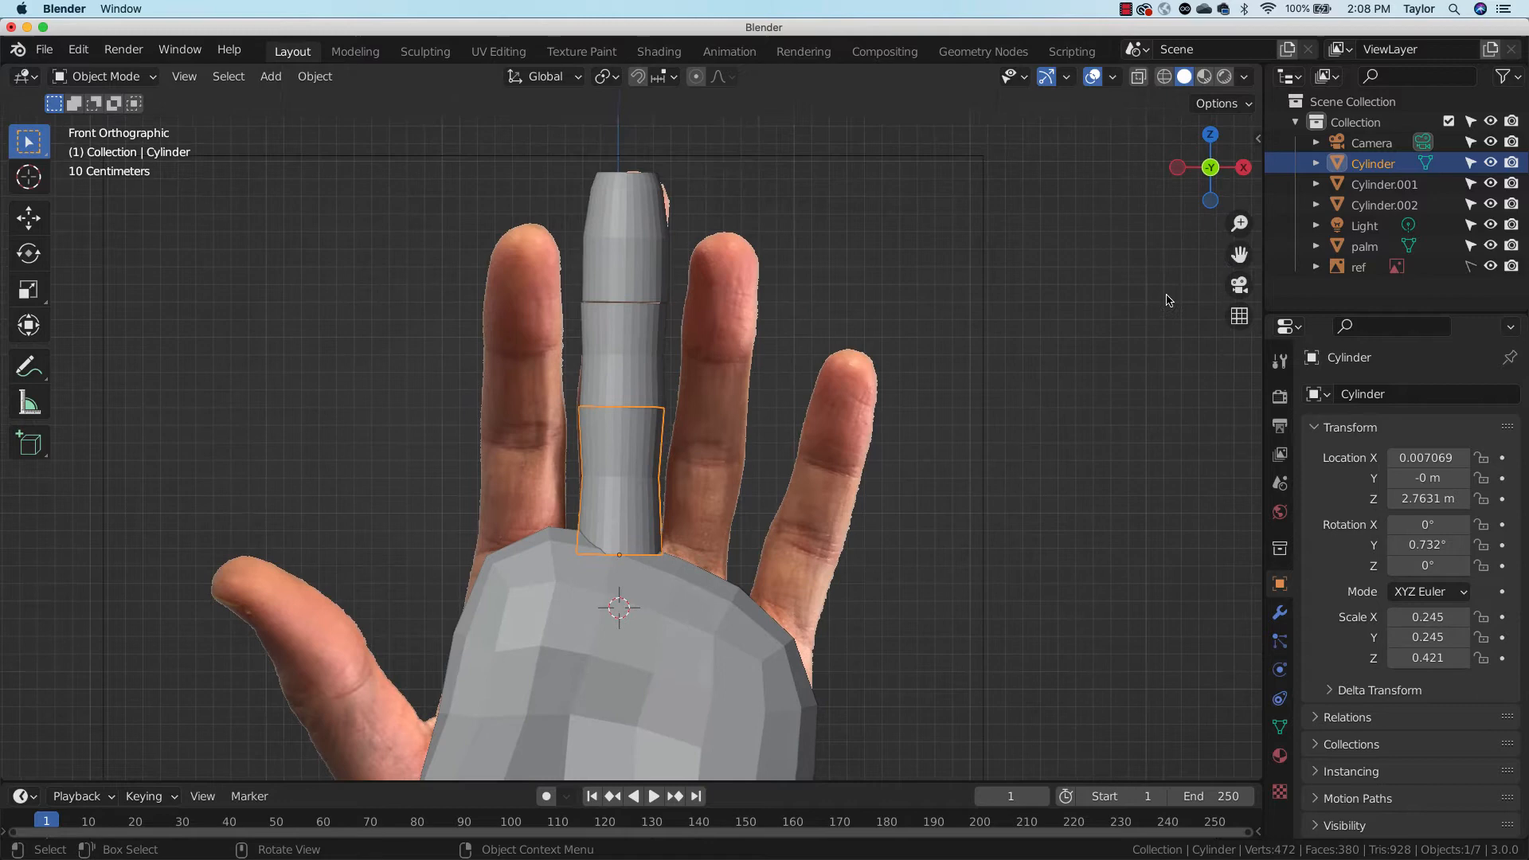
Parent the fingertip to the finger's second segment using the Object parent type
{"action": "left_click", "coordinate": [647, 220]}
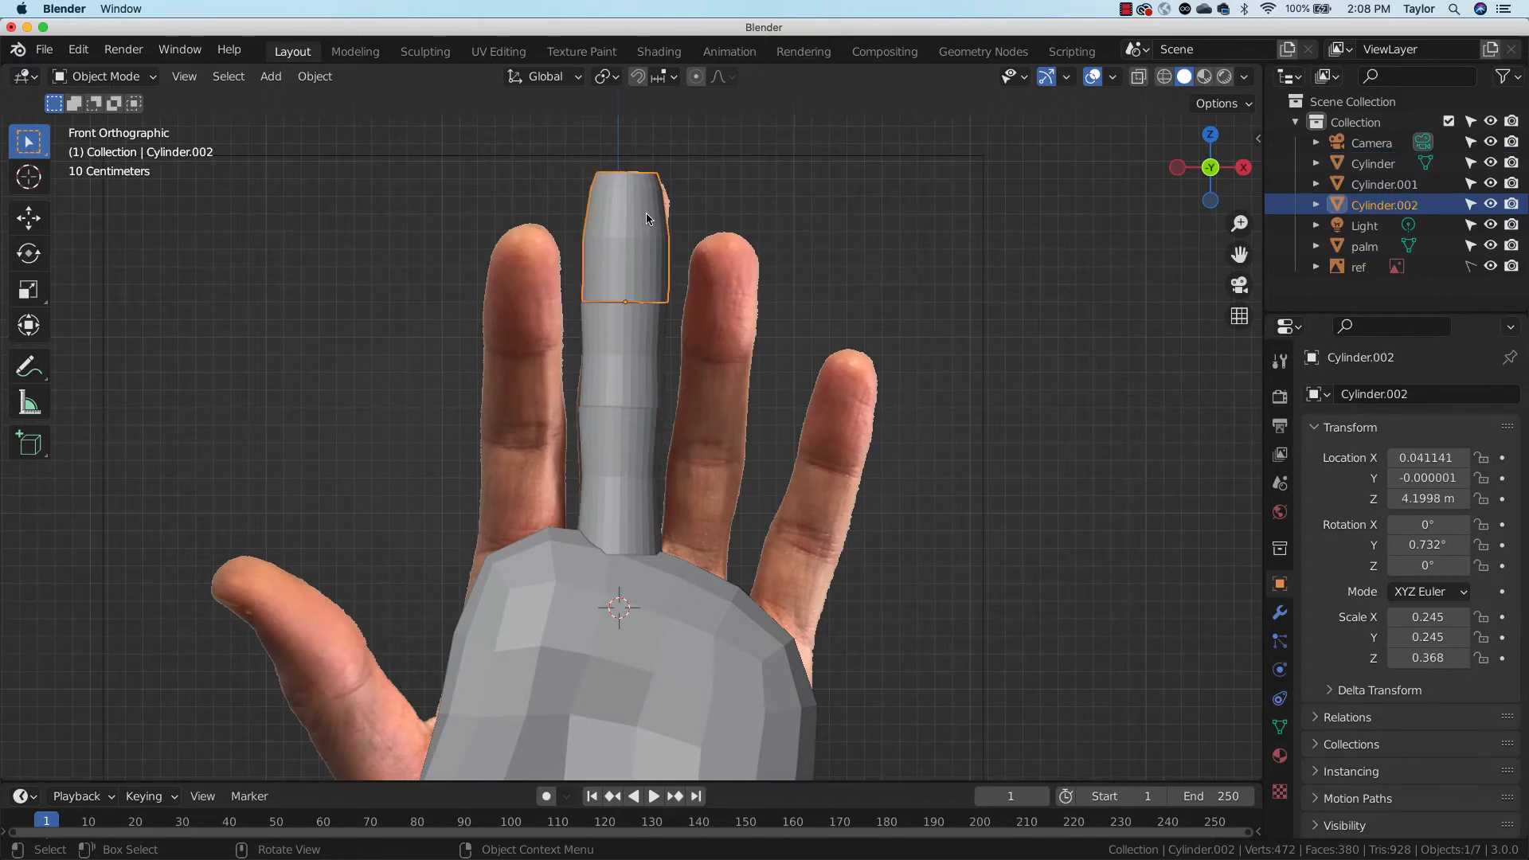
{"action": "left_click", "coordinate": [649, 355], "text": "shift"}
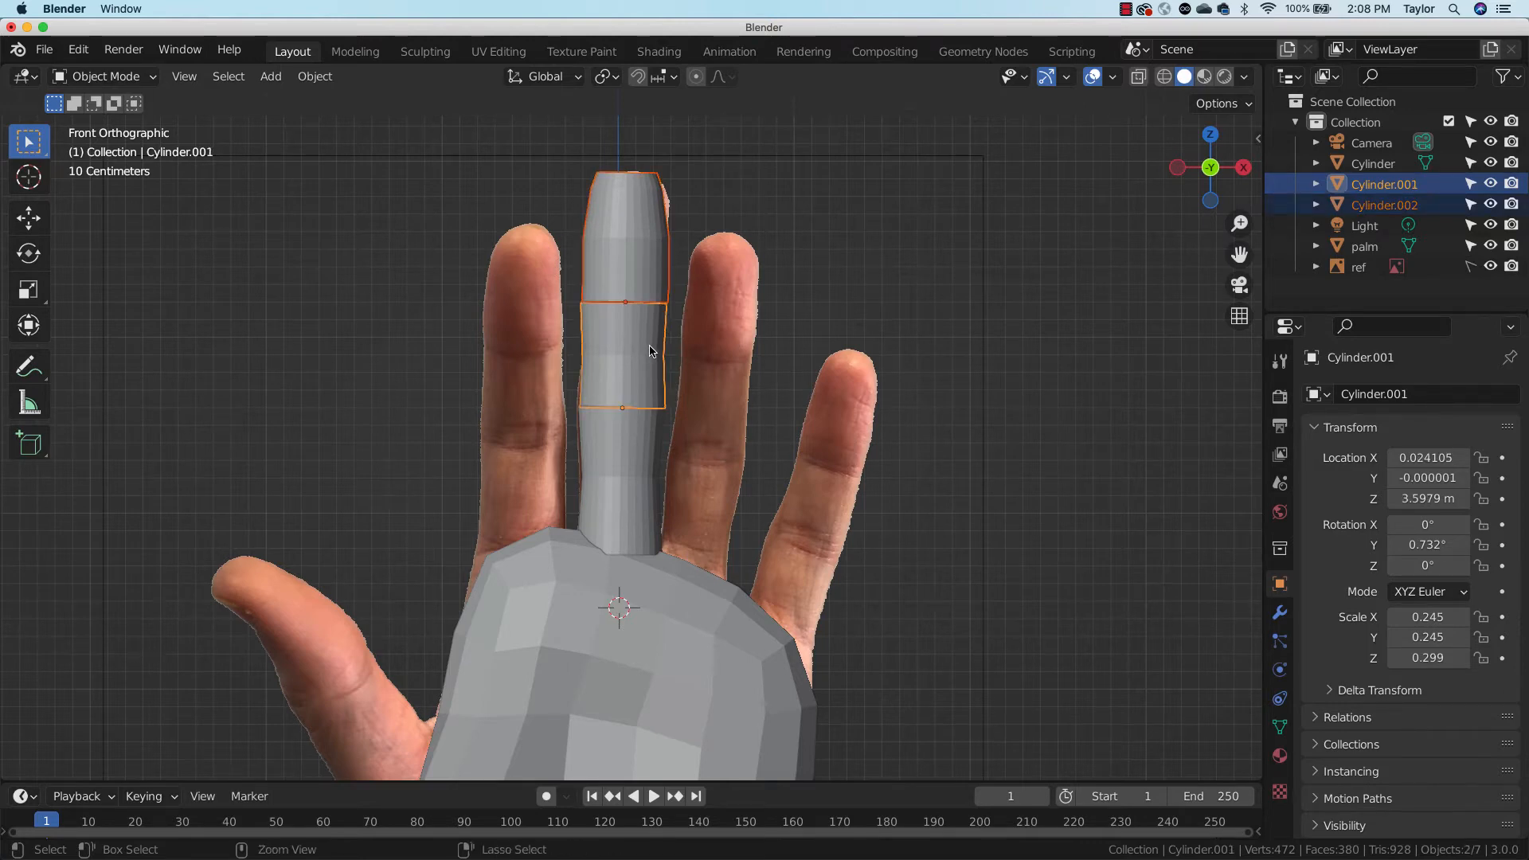
{"action": "key", "text": "ctrl+p"}
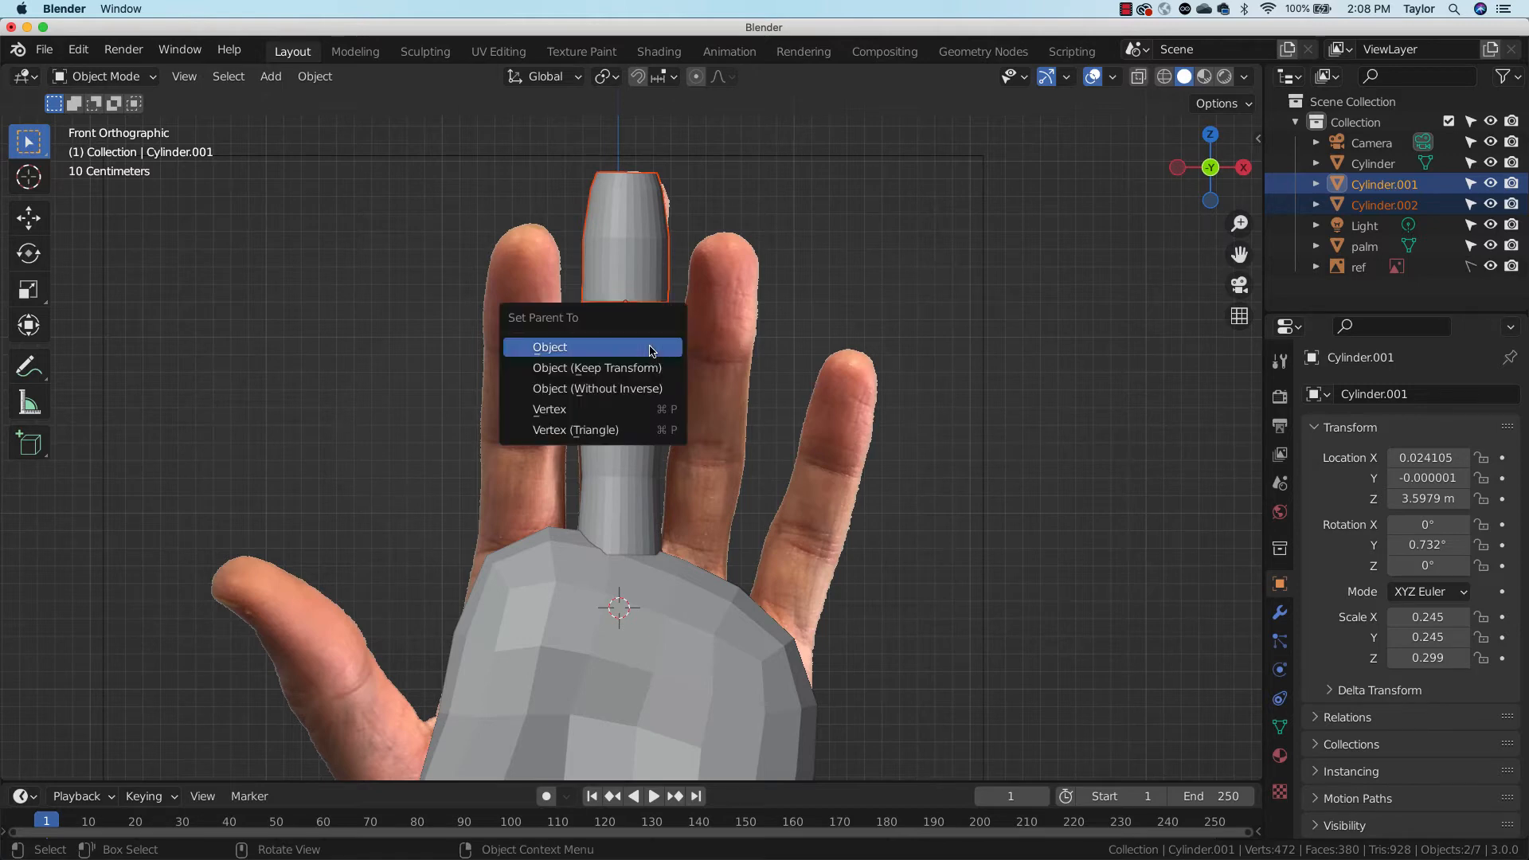
{"action": "left_click", "coordinate": [607, 354]}
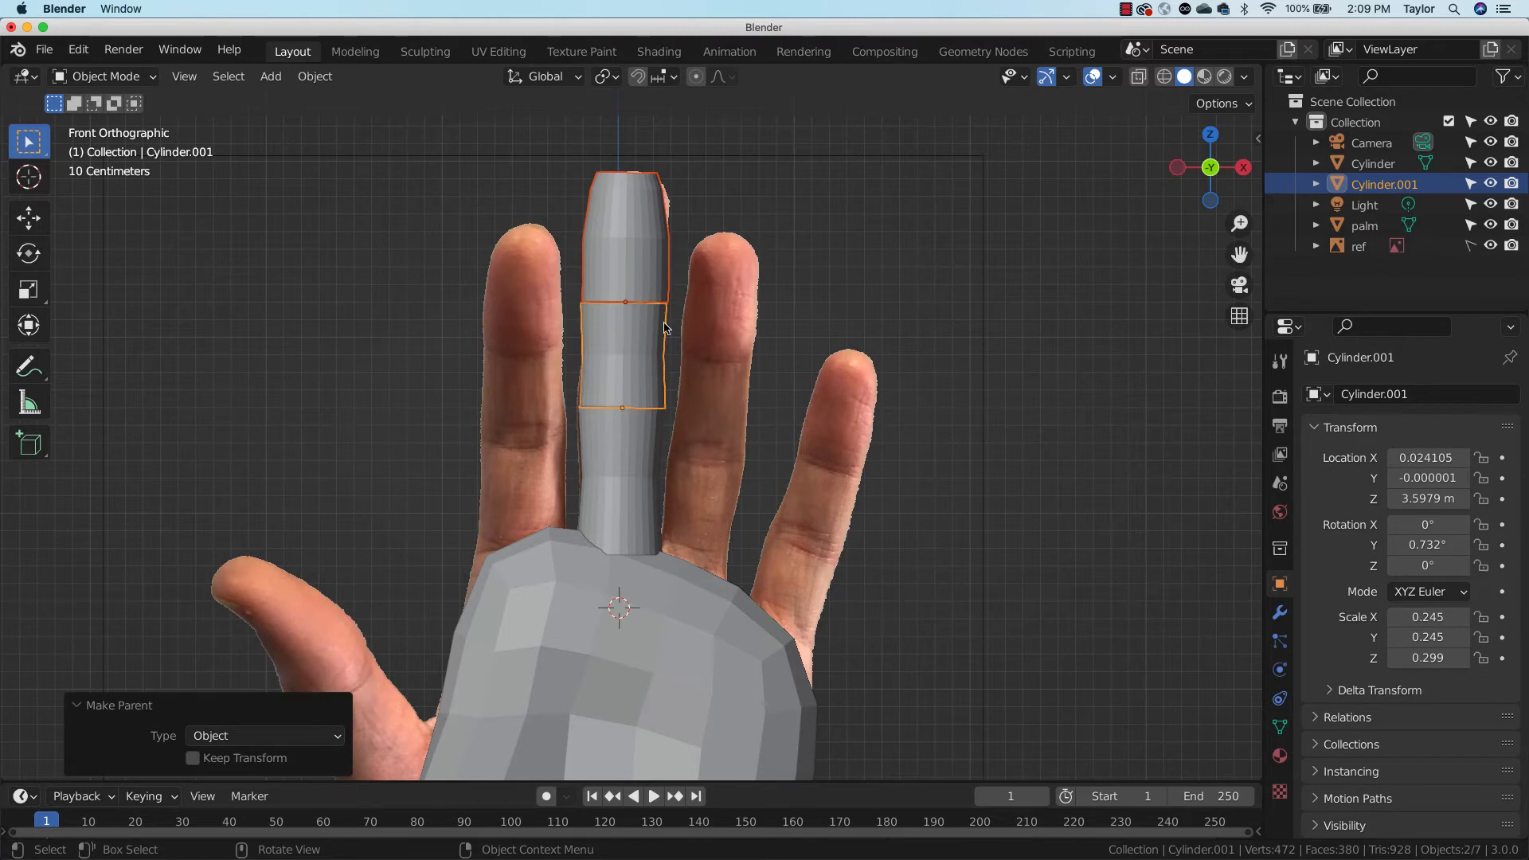
Test the parenting by rotating the second segment 18° in the front view, and undo the rotation
{"action": "left_click", "coordinate": [834, 244]}
{"action": "left_click", "coordinate": [633, 363]}
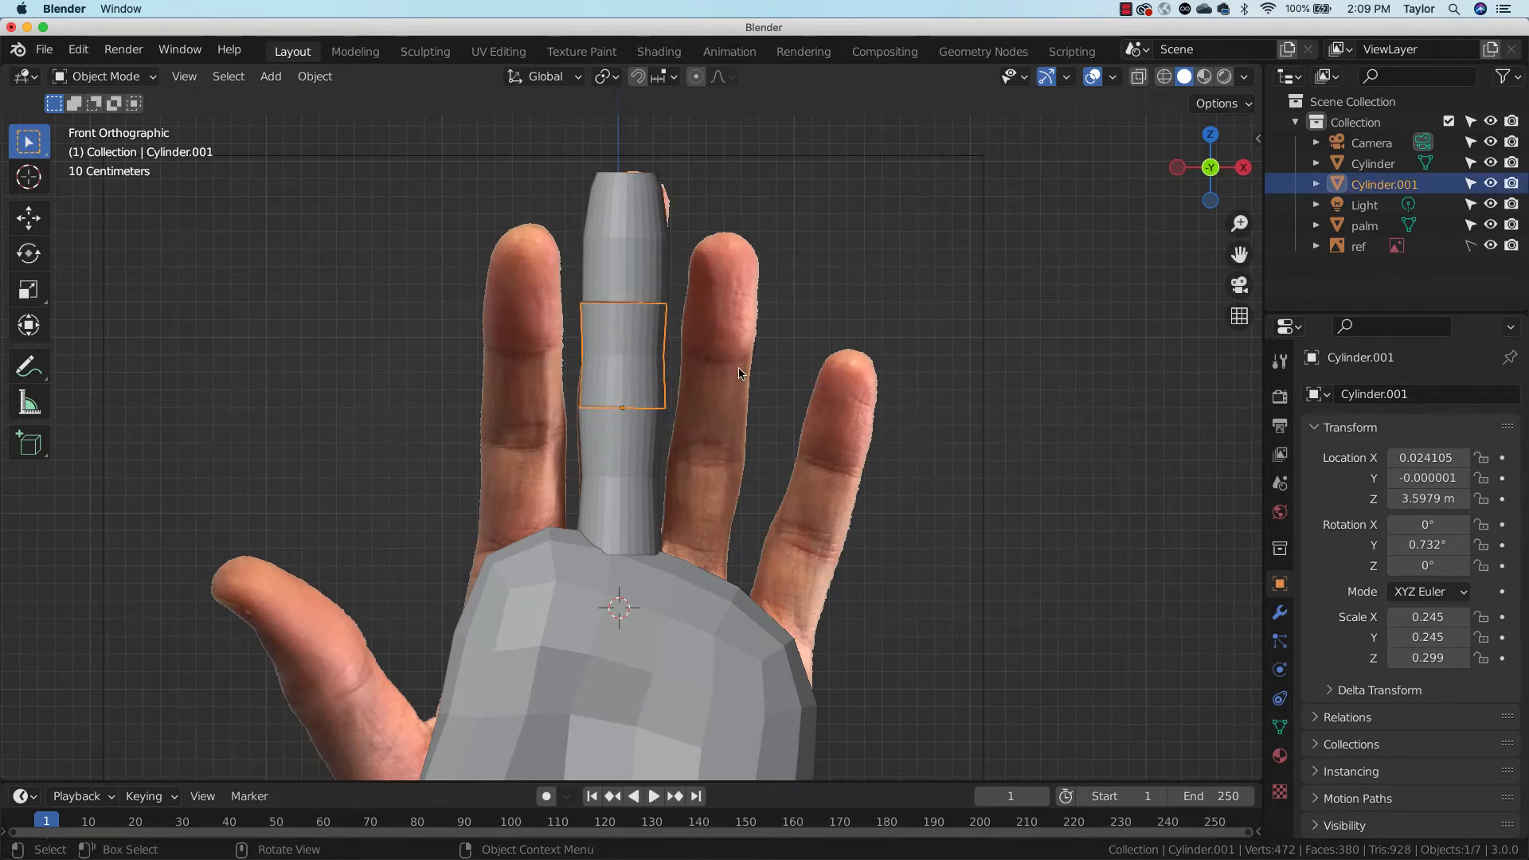
{"action": "key", "text": "r"}
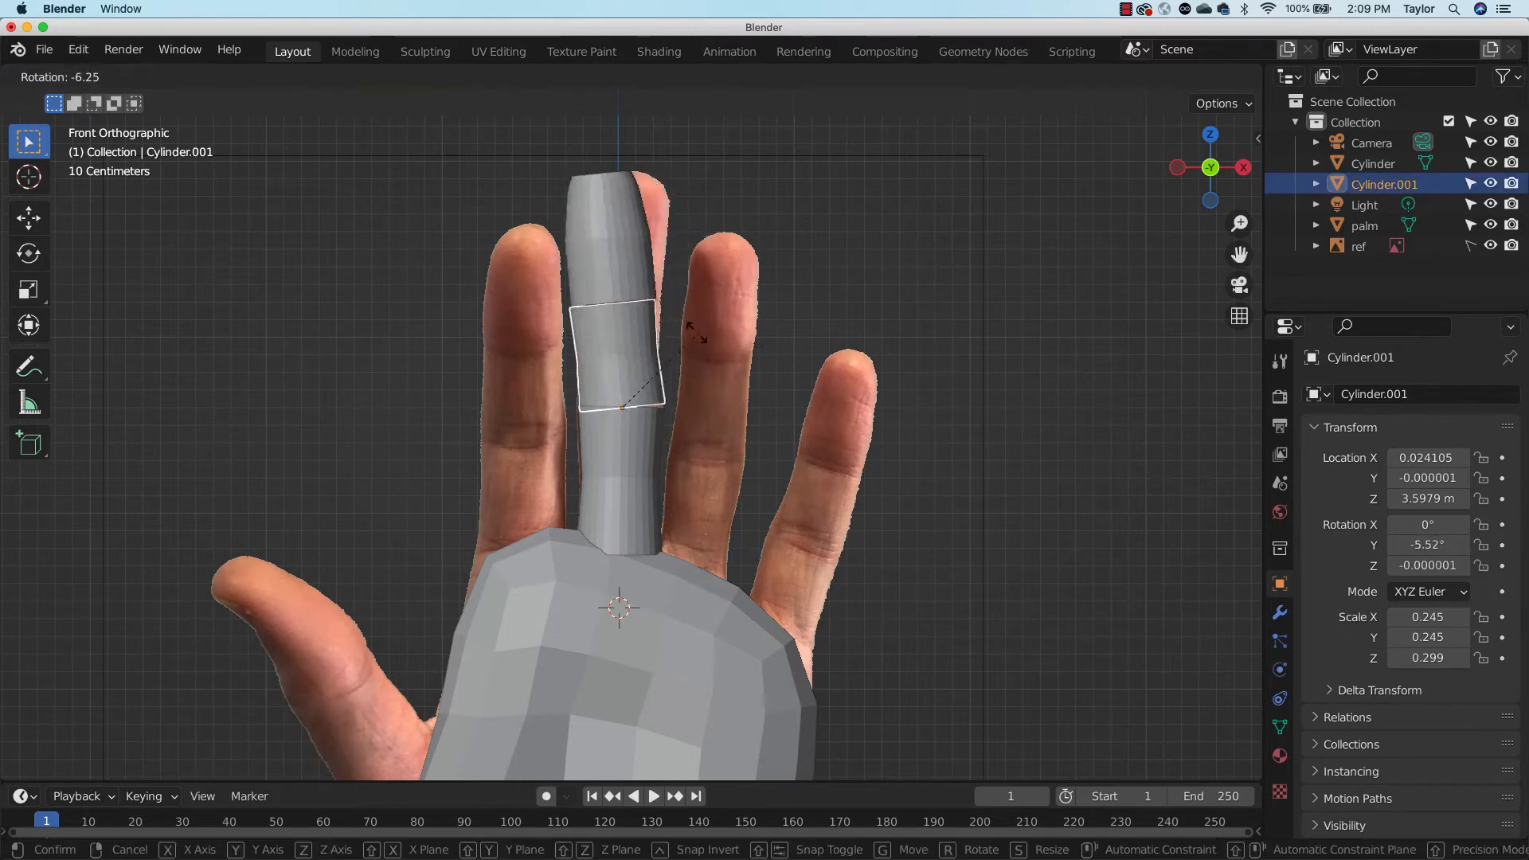
{"action": "left_click", "coordinate": [789, 342]}
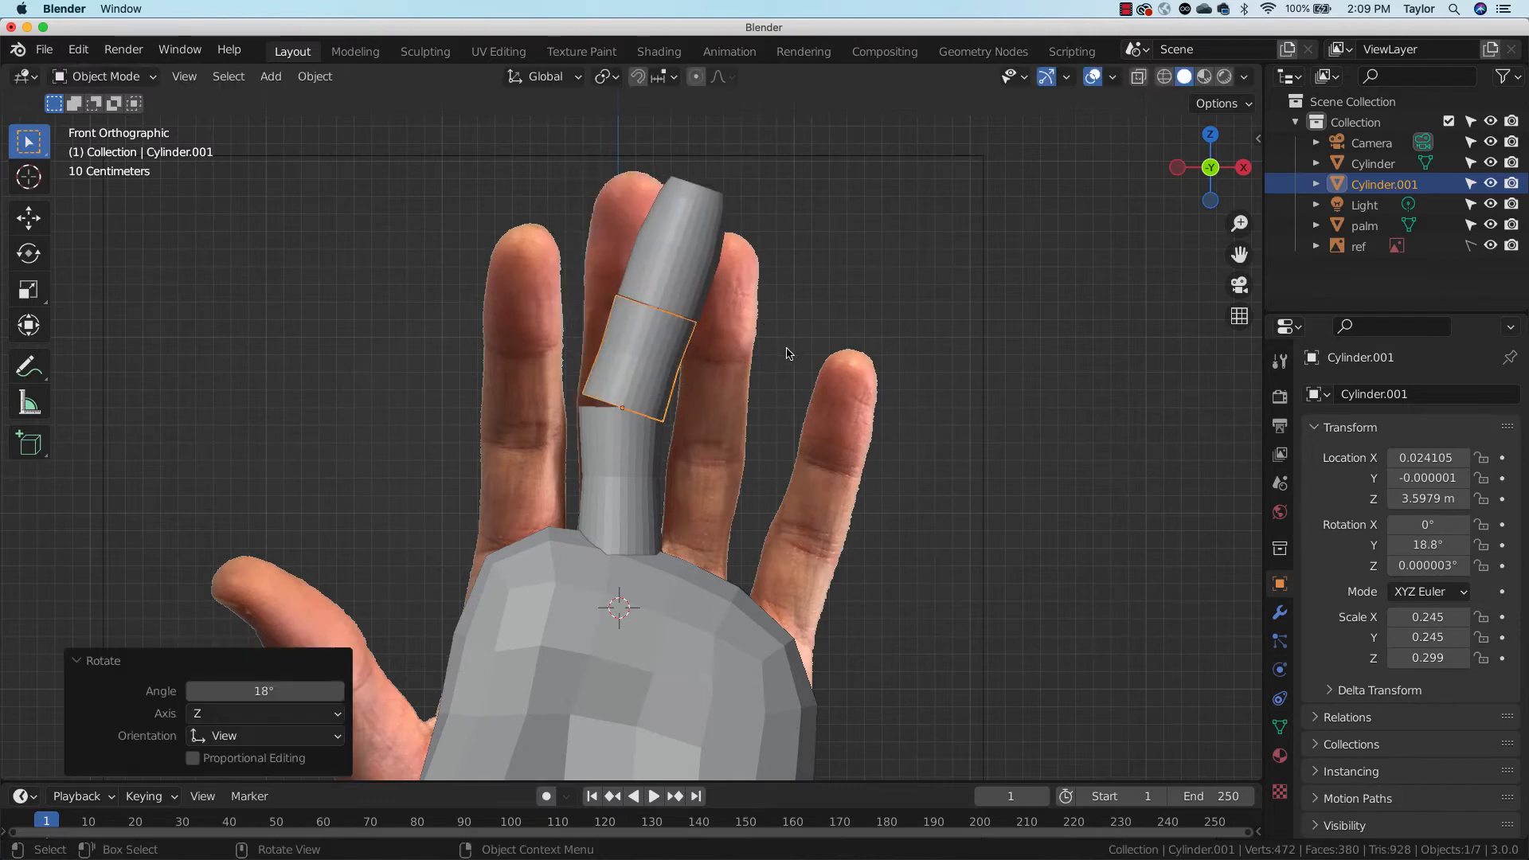
{"action": "key", "text": "ctrl+z"}
Try rotating the fingertip on its own, cancel the rotation and clear the selection
{"action": "left_click", "coordinate": [643, 231]}
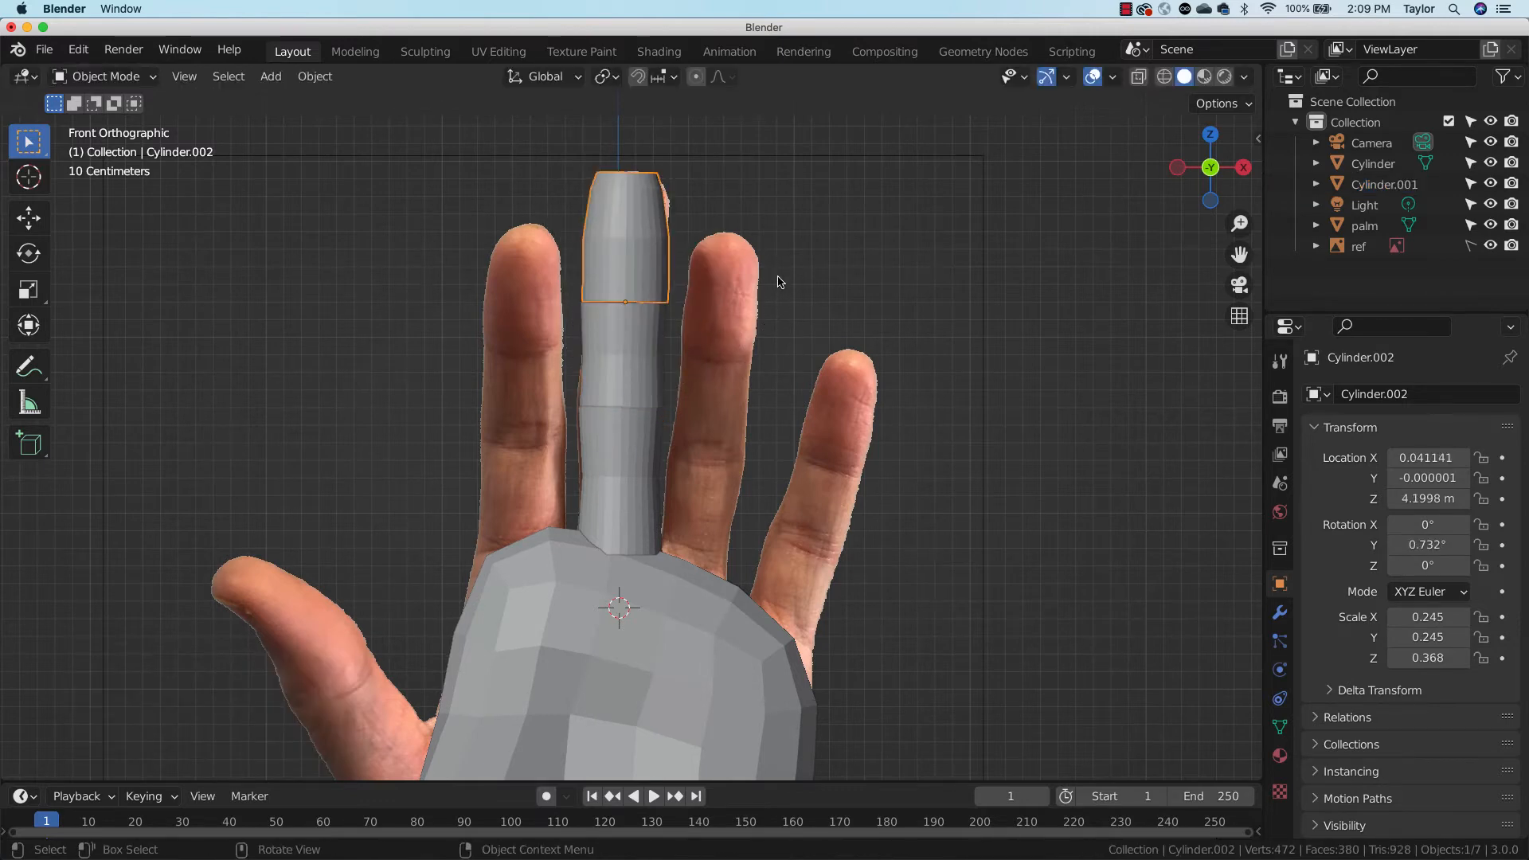
{"action": "key", "text": "r"}
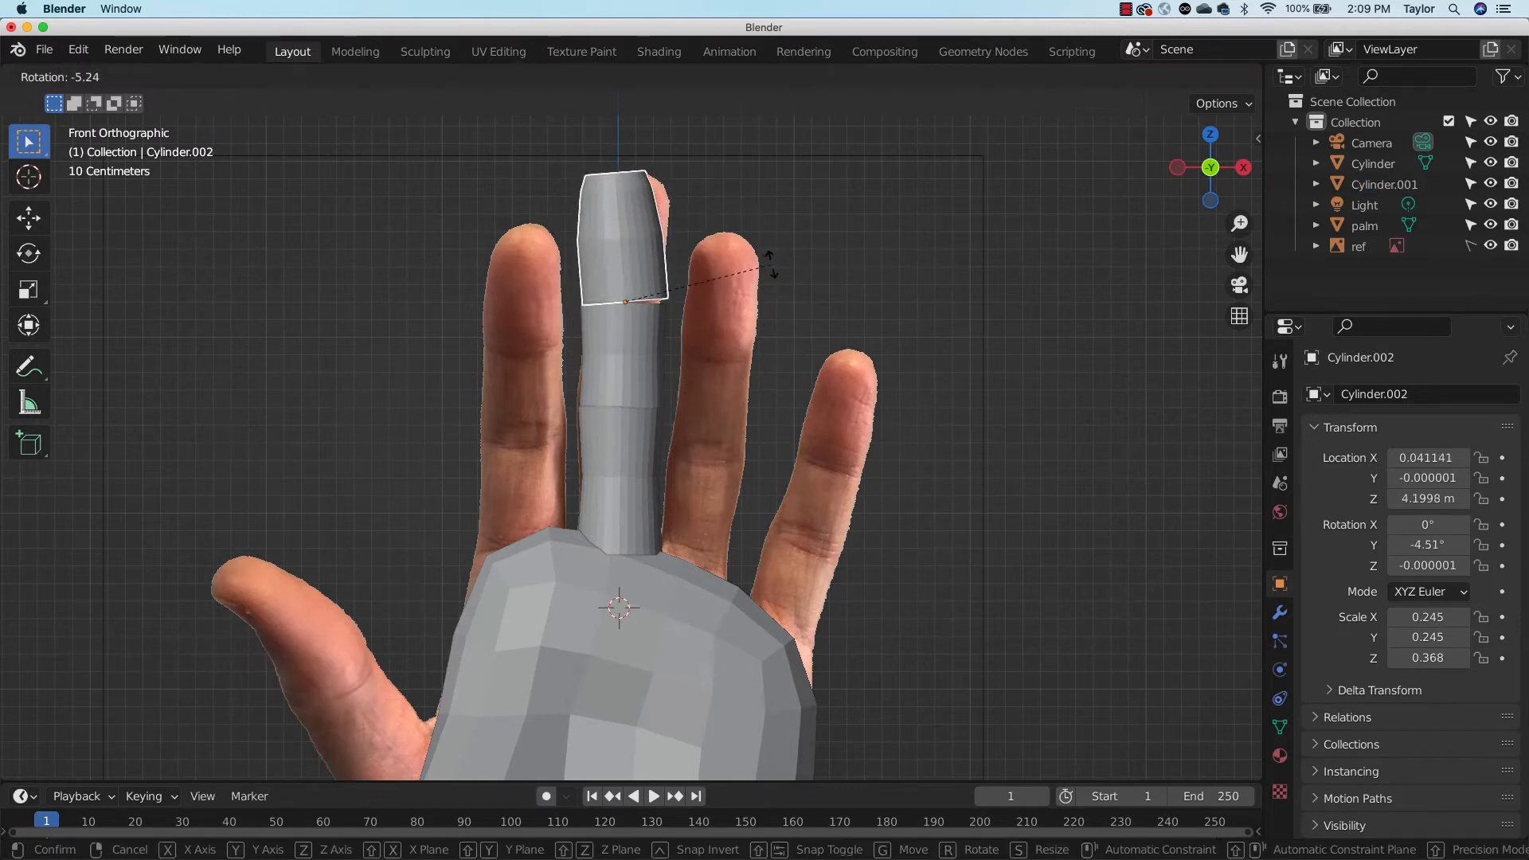
{"action": "right_click", "coordinate": [770, 263]}
{"action": "left_click", "coordinate": [788, 225]}
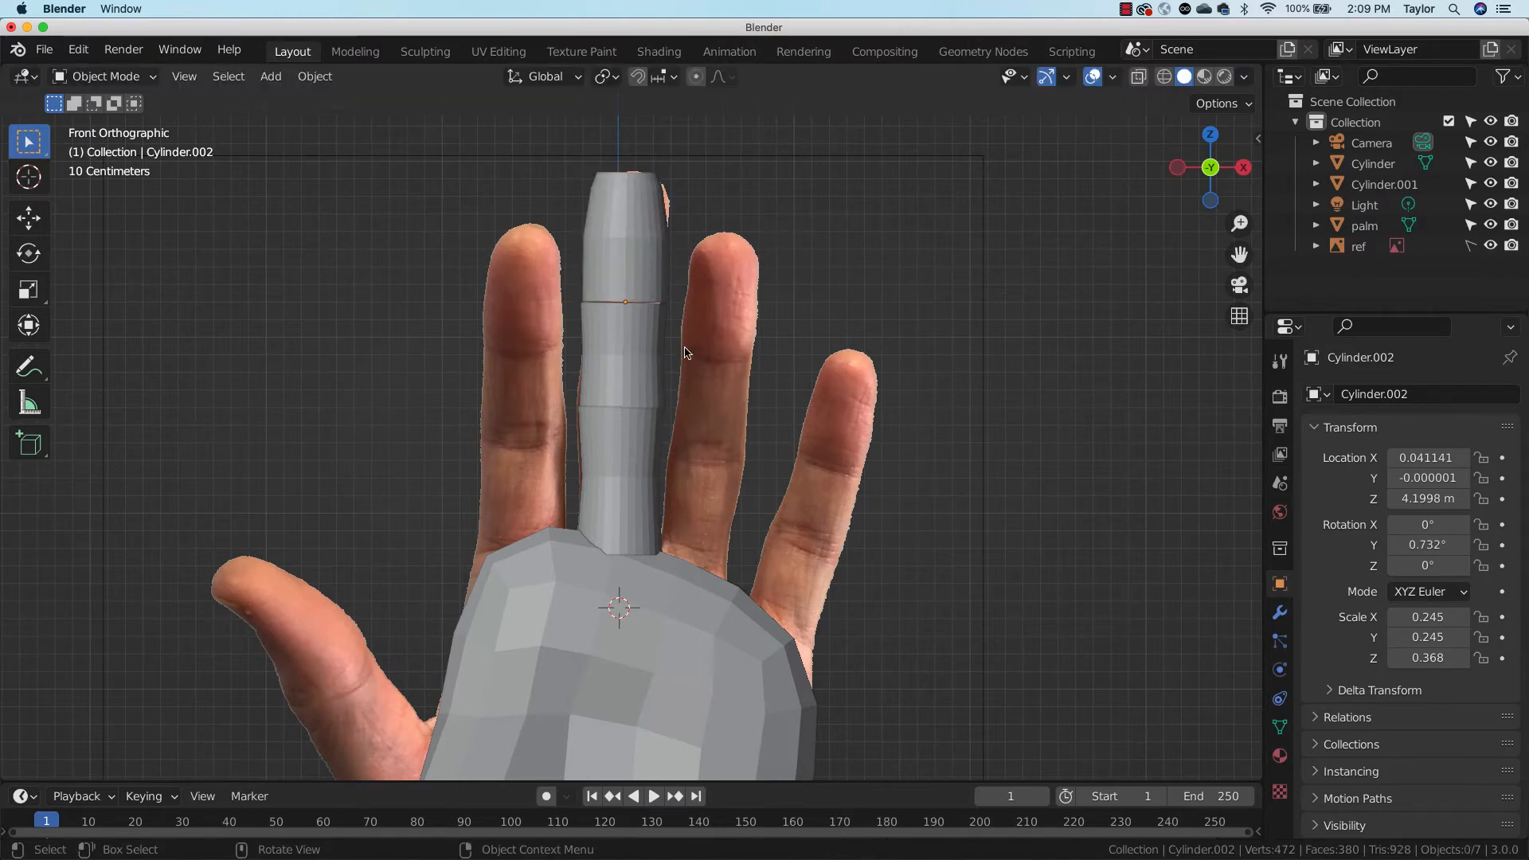
Parent the finger's second segment to the base segment using the Object parent type
{"action": "left_click", "coordinate": [637, 354]}
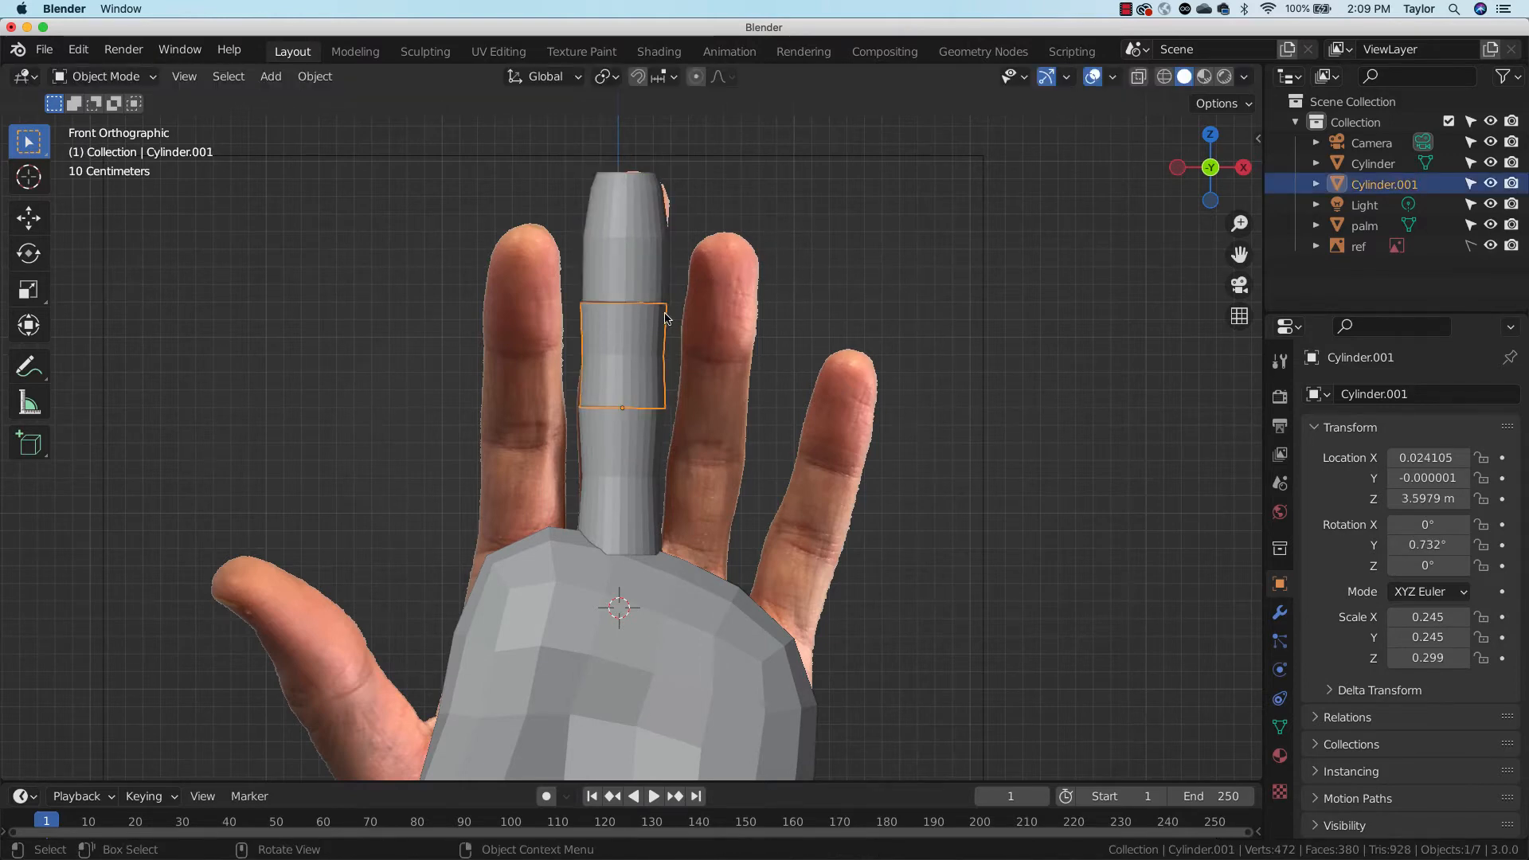
{"action": "left_click", "coordinate": [637, 458], "text": "shift"}
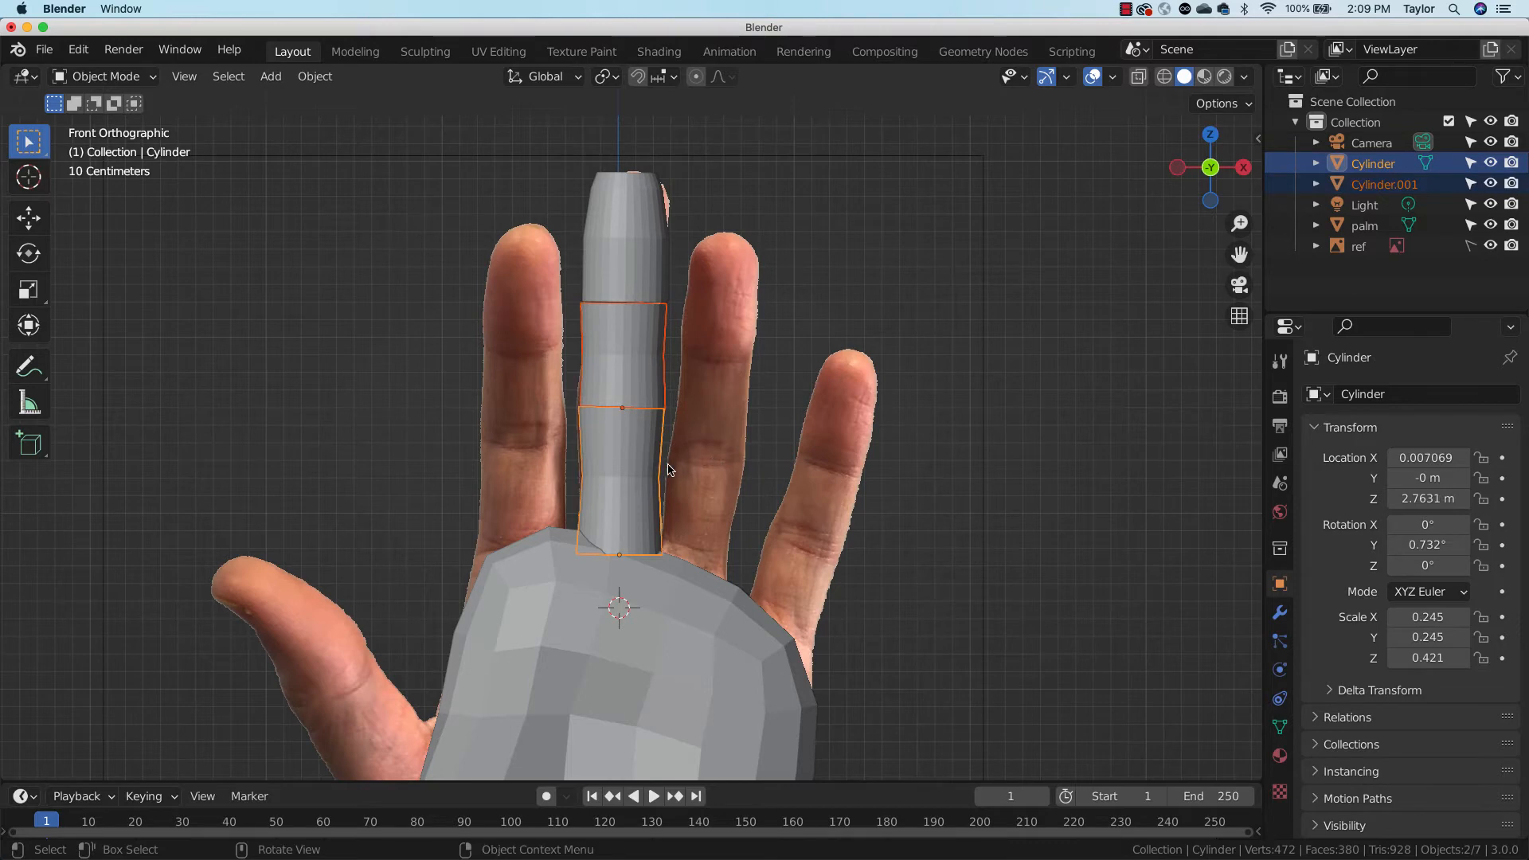
{"action": "key", "text": "super+p"}
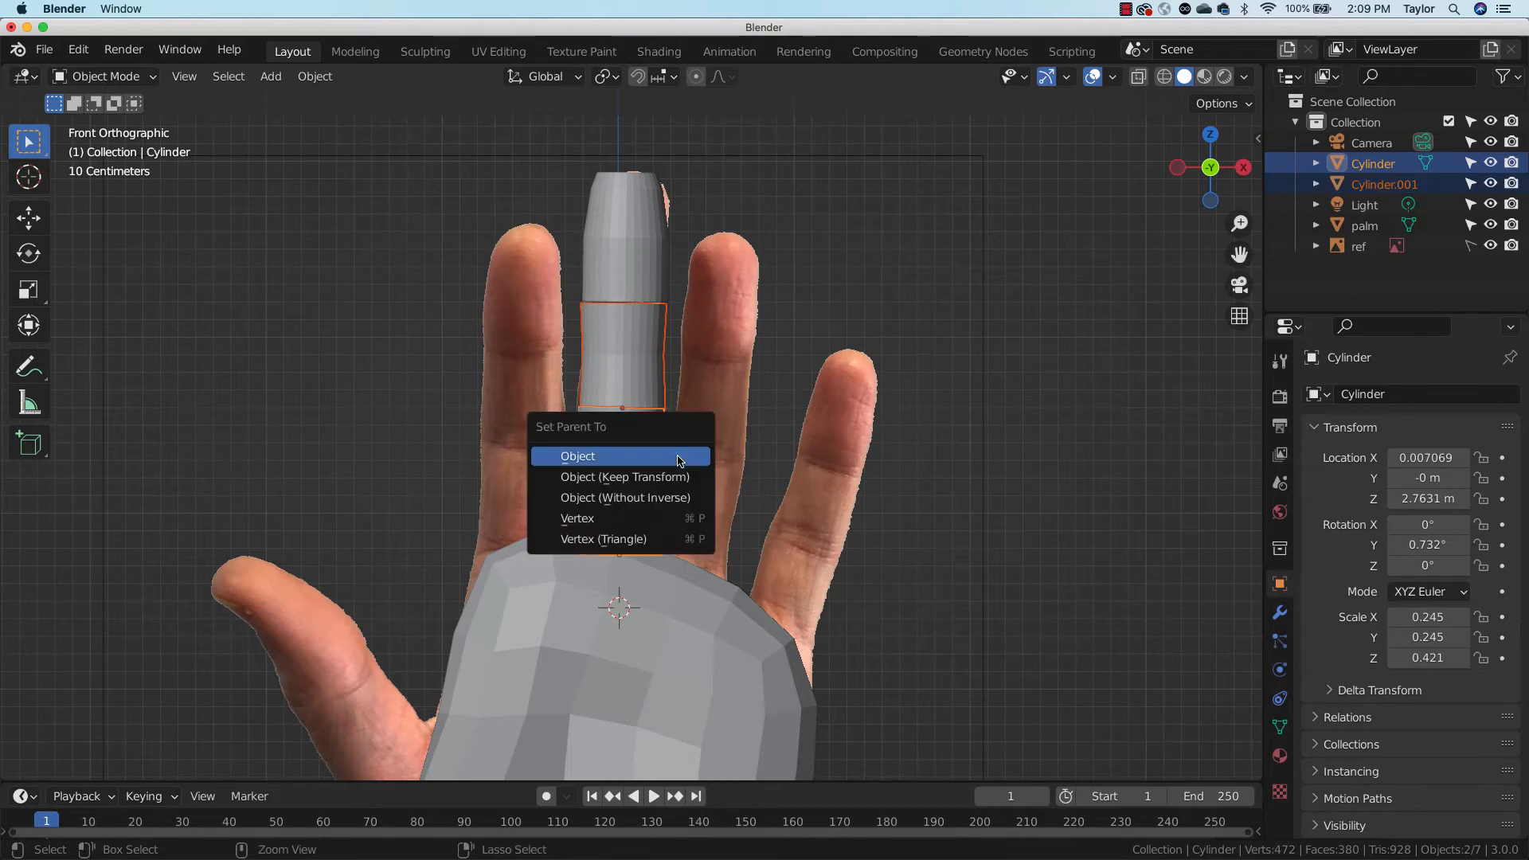
{"action": "left_click", "coordinate": [654, 460]}
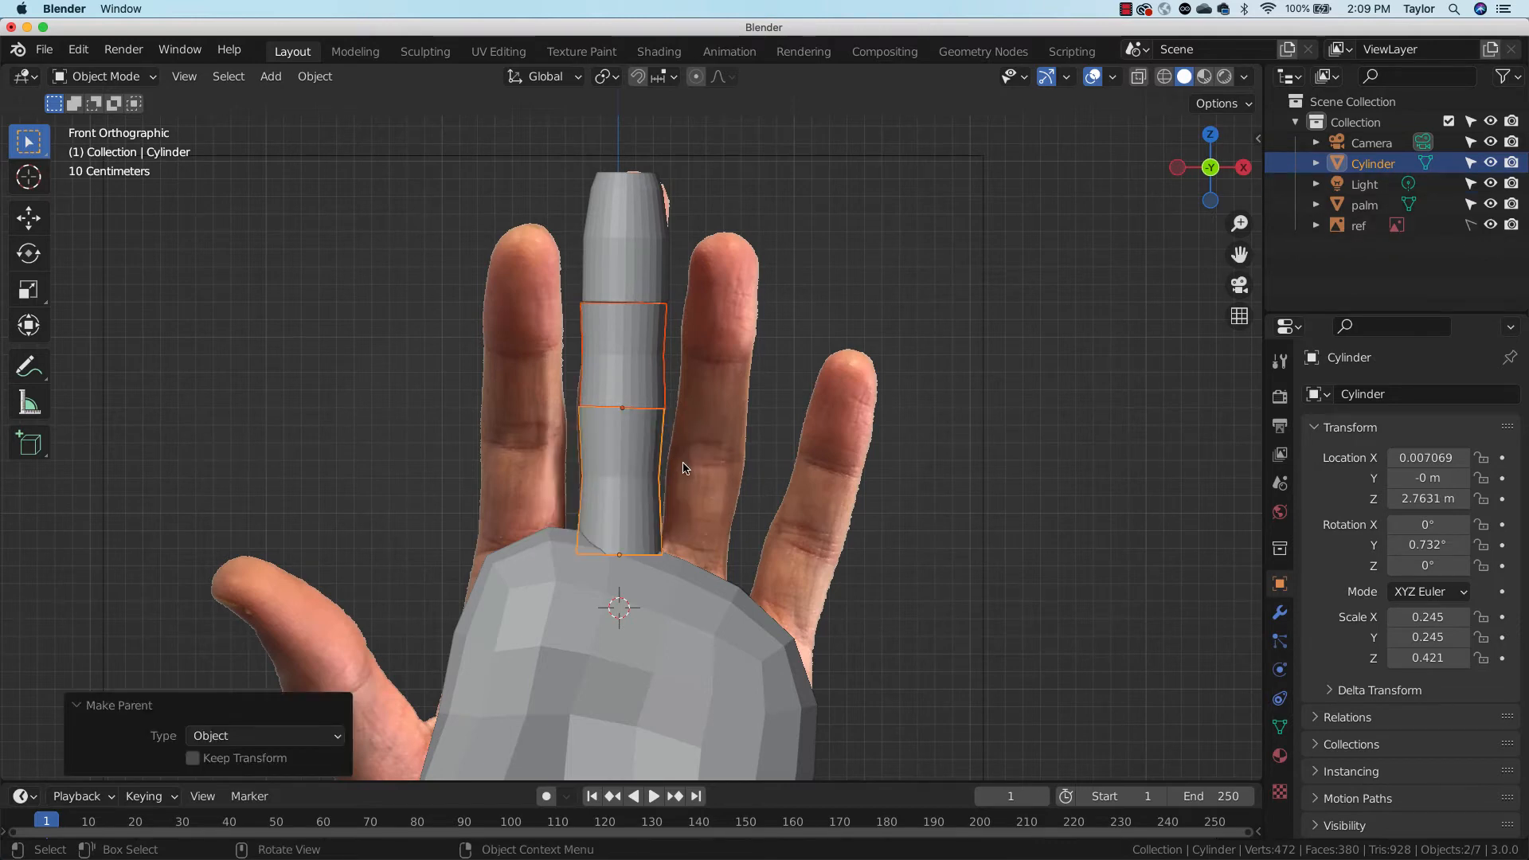
Test the full finger hierarchy by rotating the base segment in the front view, and undo the rotation
{"action": "left_click", "coordinate": [651, 443]}
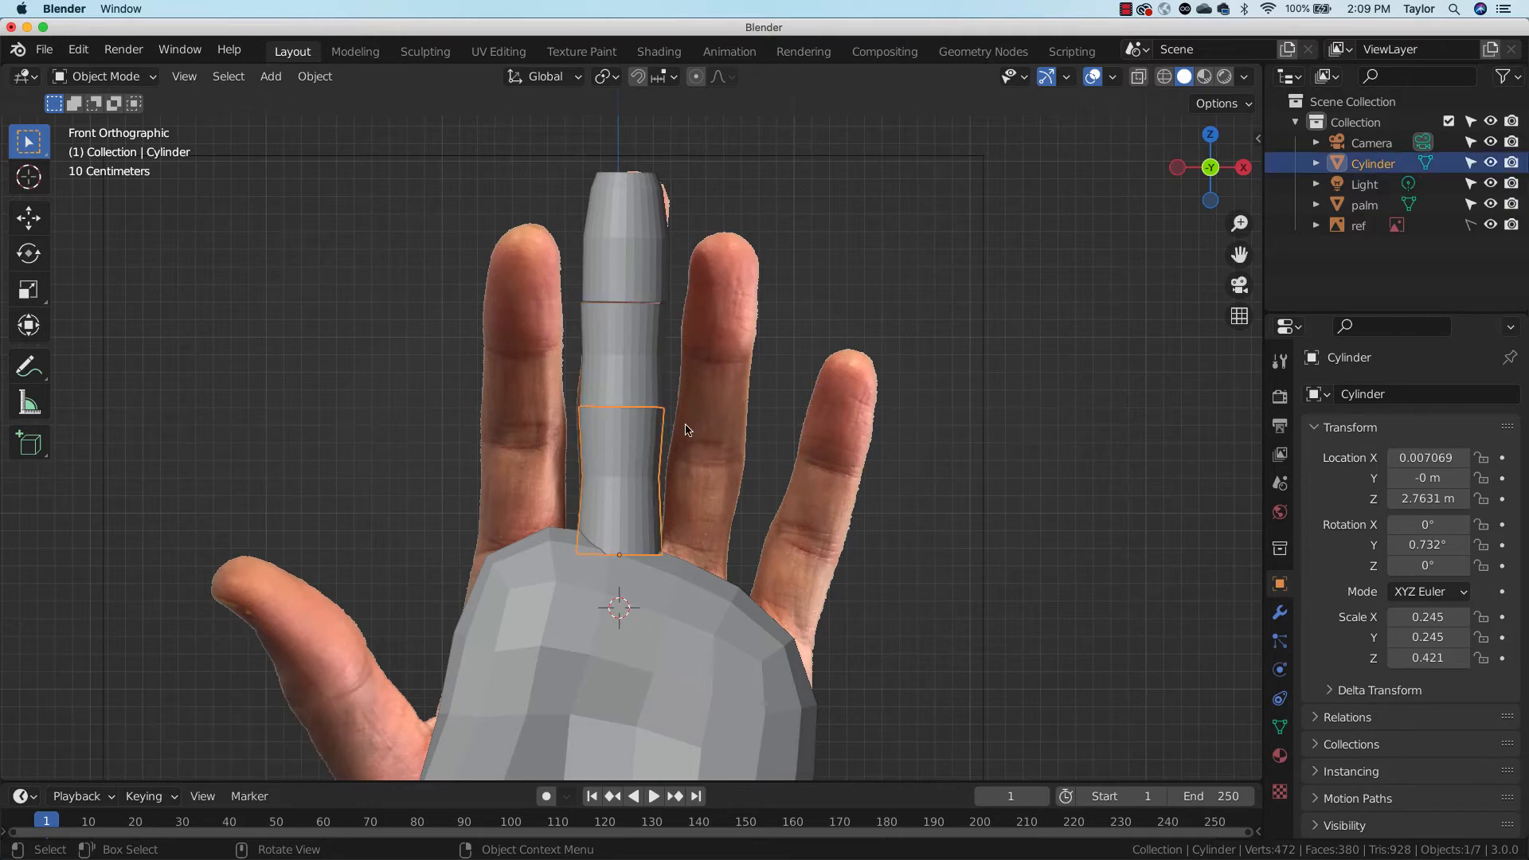
{"action": "key", "text": "r"}
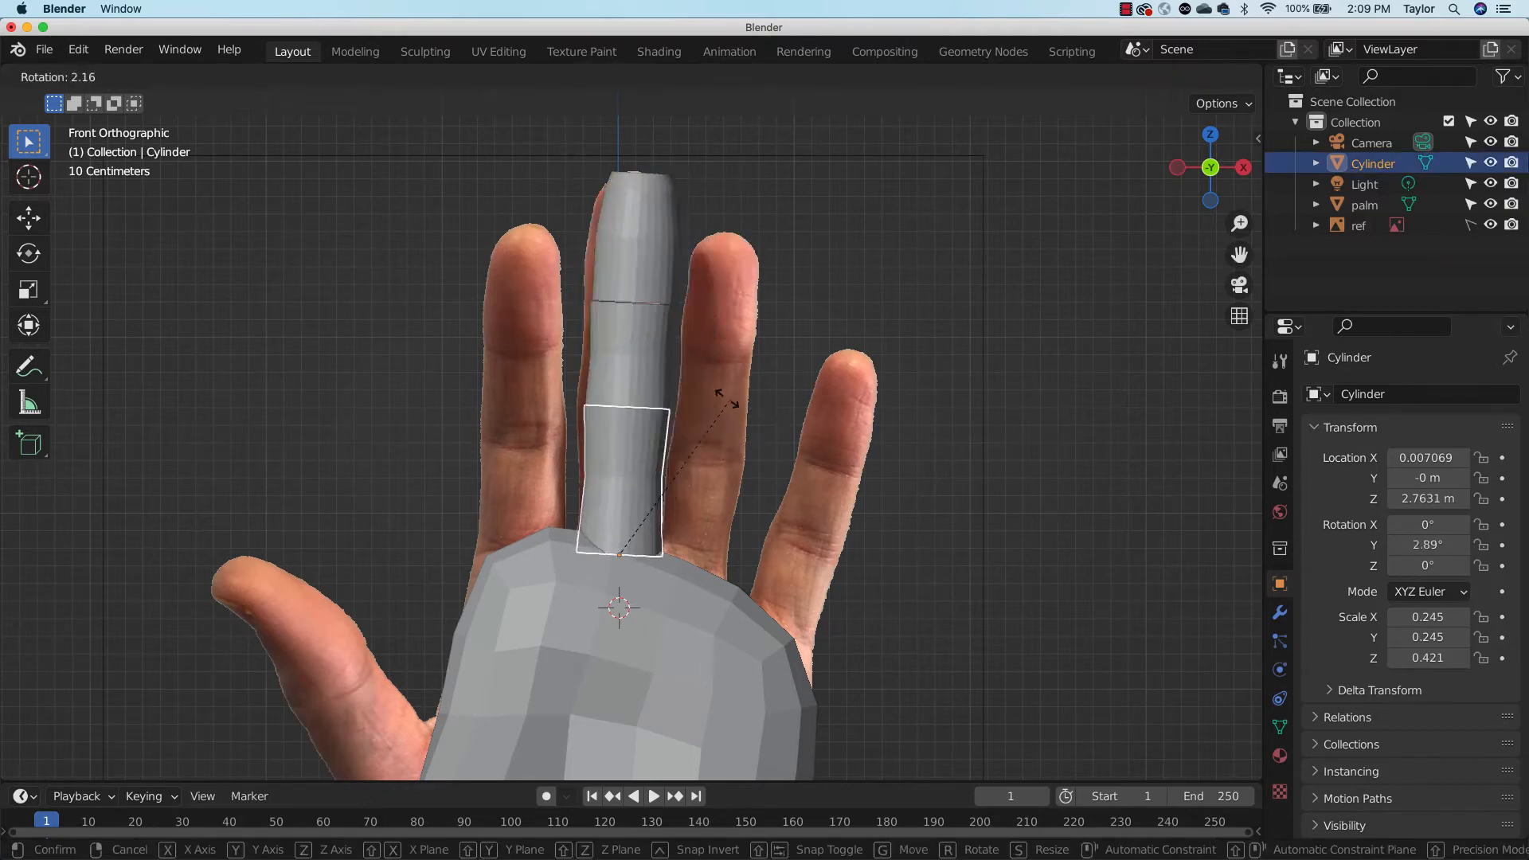
{"action": "left_click", "coordinate": [778, 417]}
{"action": "key", "text": "ctrl+z"}
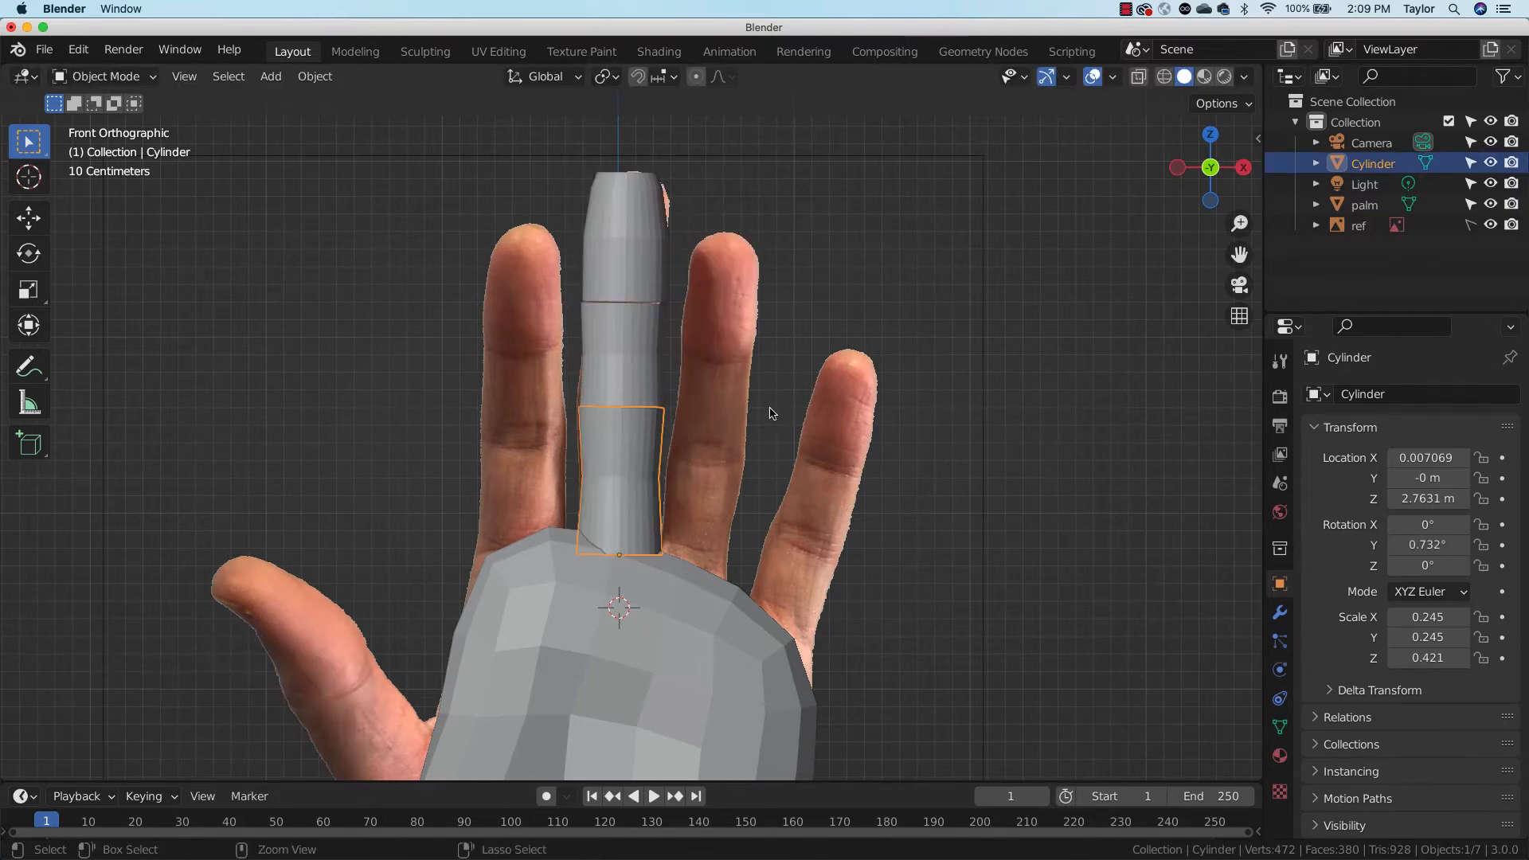
Parent the finger's base segment to the palm using the Object parent type, and clear the selection
{"action": "left_click", "coordinate": [689, 457]}
{"action": "left_click", "coordinate": [653, 459]}
{"action": "left_click", "coordinate": [820, 520]}
{"action": "left_click", "coordinate": [631, 464]}
{"action": "left_click", "coordinate": [701, 605], "text": "shift"}
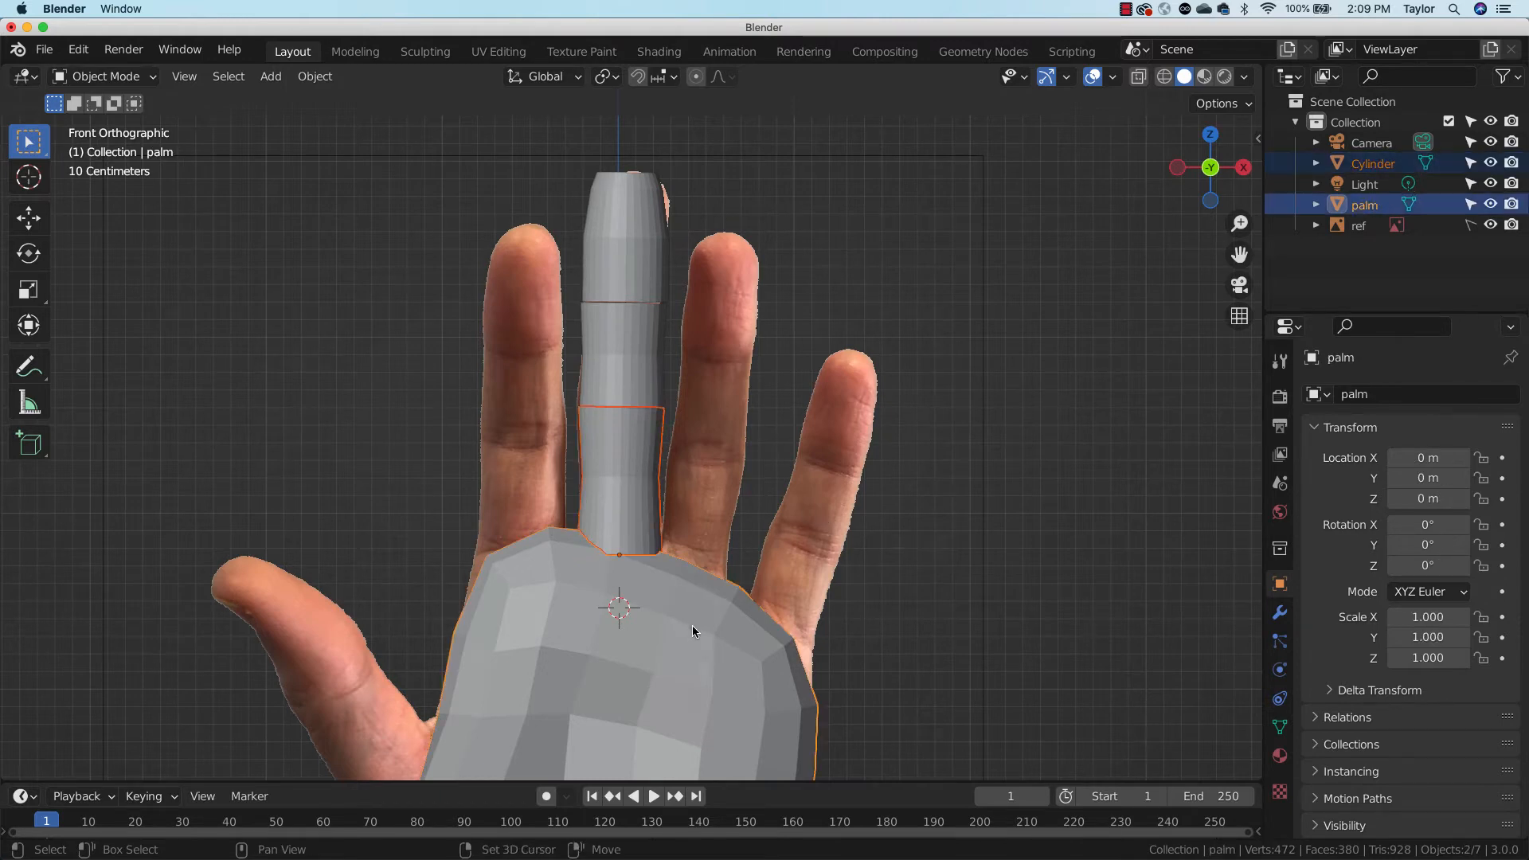
{"action": "key", "text": "ctrl+p"}
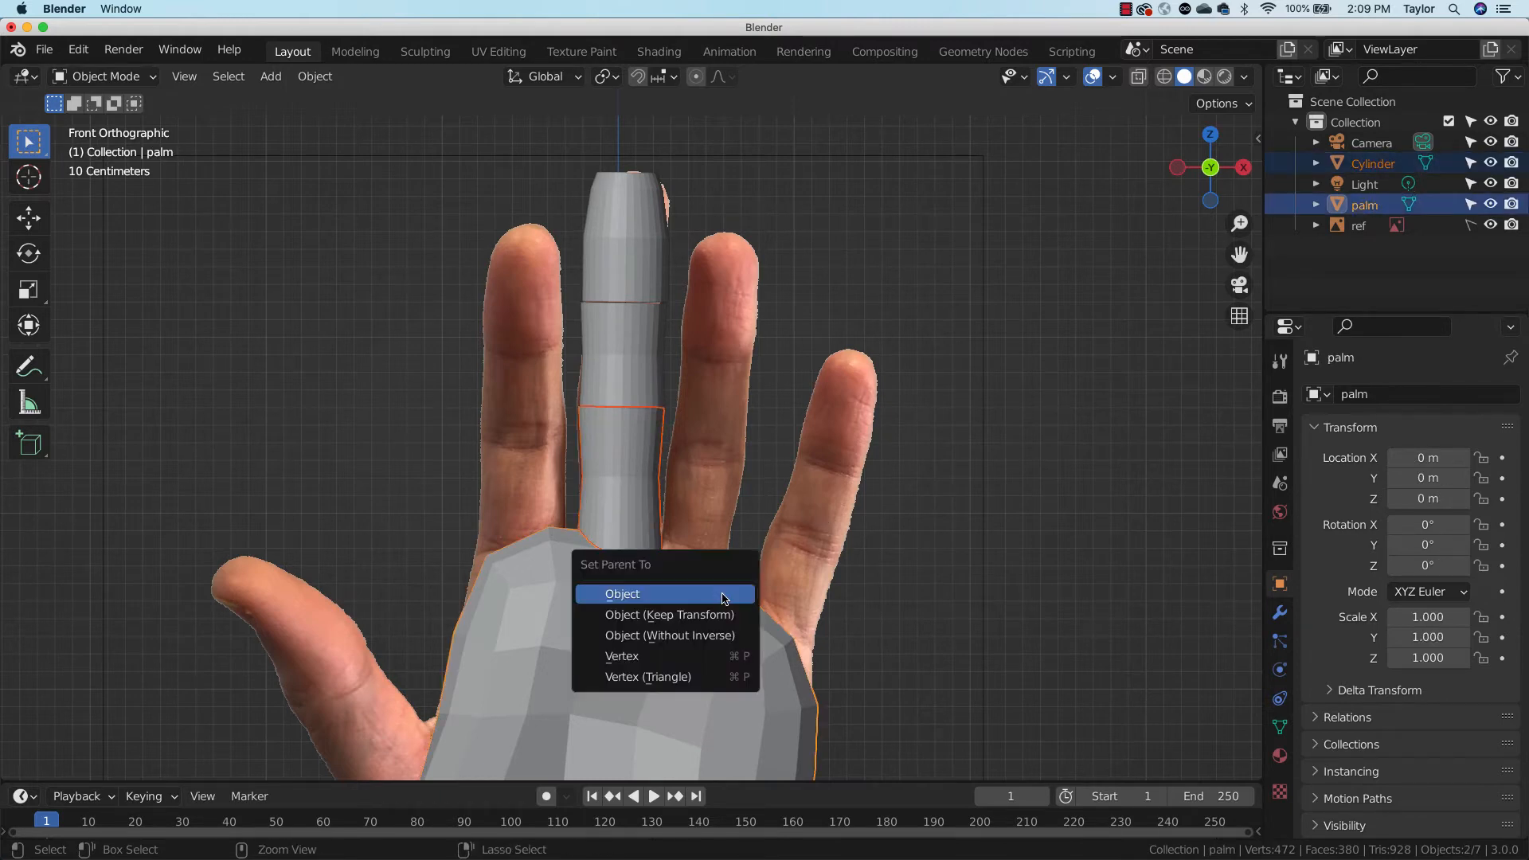
{"action": "left_click", "coordinate": [708, 599]}
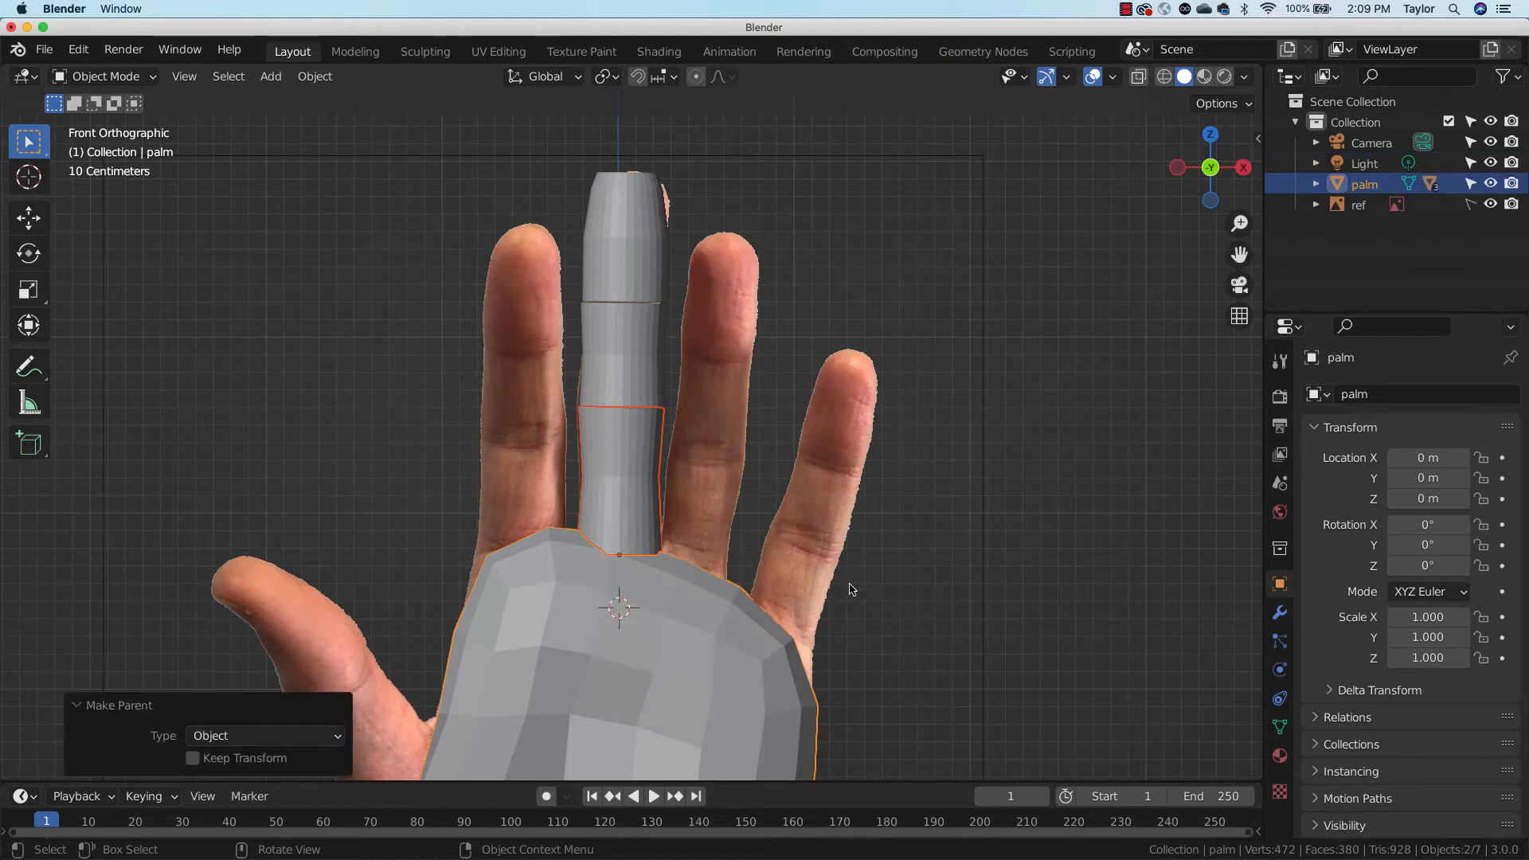
{"action": "left_click", "coordinate": [873, 615]}
Test the palm parenting by moving the palm away from the reference hand, and undo the move
{"action": "scroll", "coordinate": [793, 563], "scroll_direction": "down", "scroll_amount": 5}
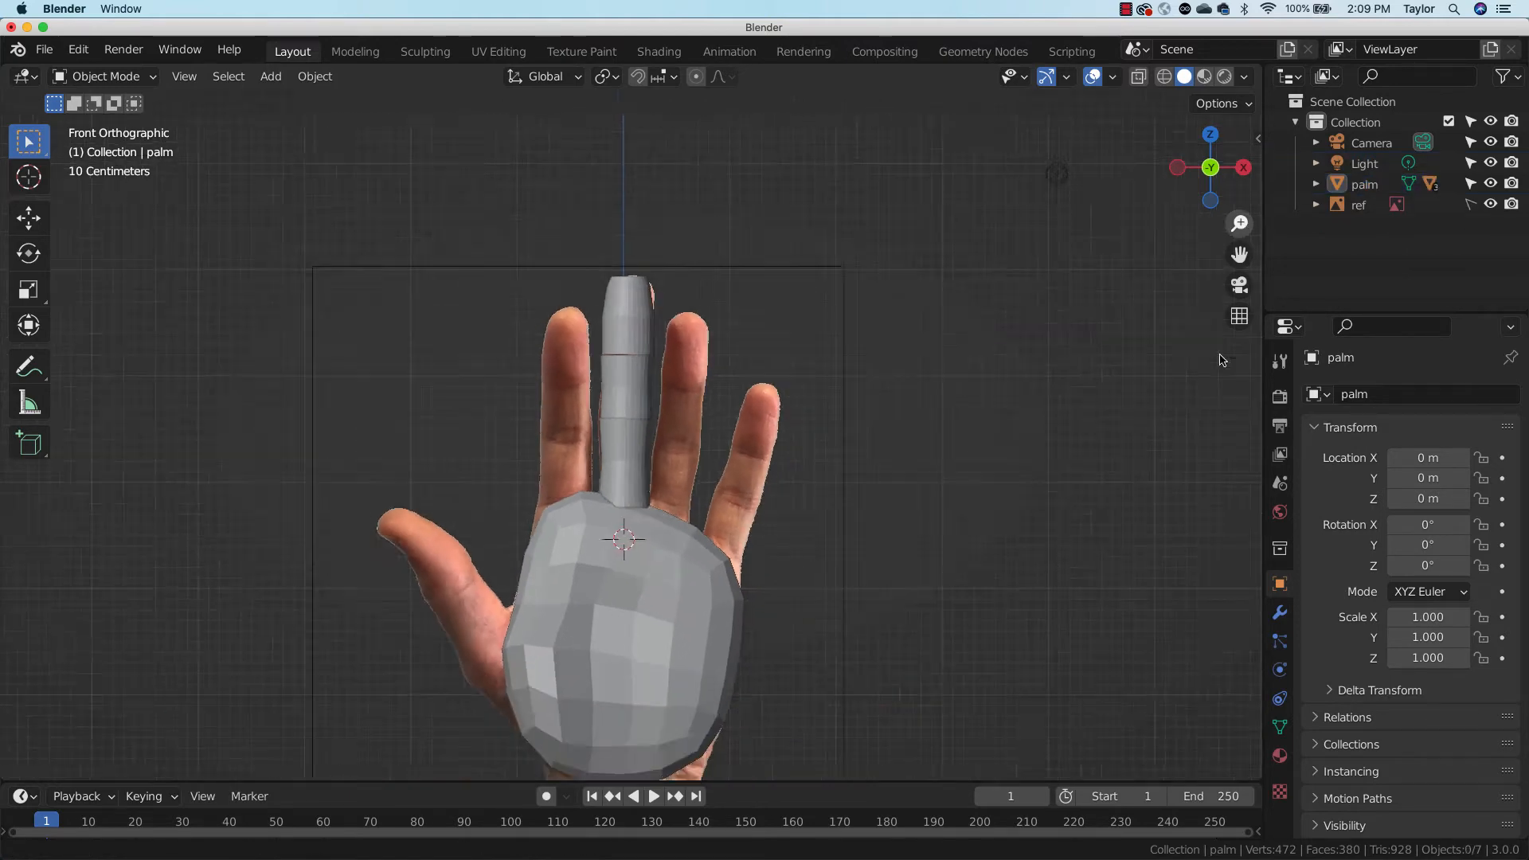
{"action": "left_click", "coordinate": [670, 565]}
{"action": "key", "text": "g"}
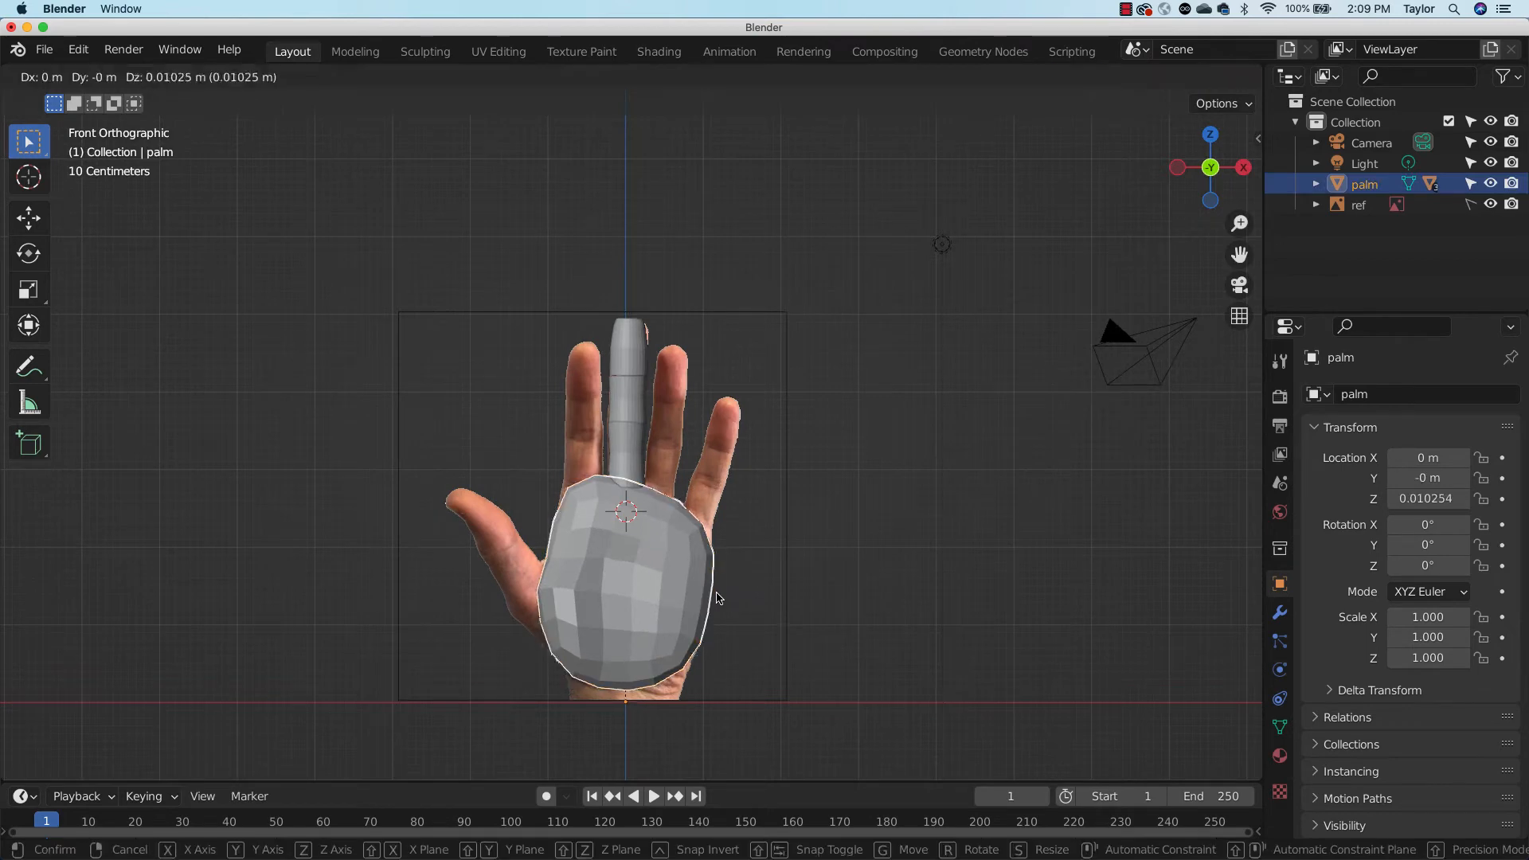
{"action": "left_click", "coordinate": [876, 499]}
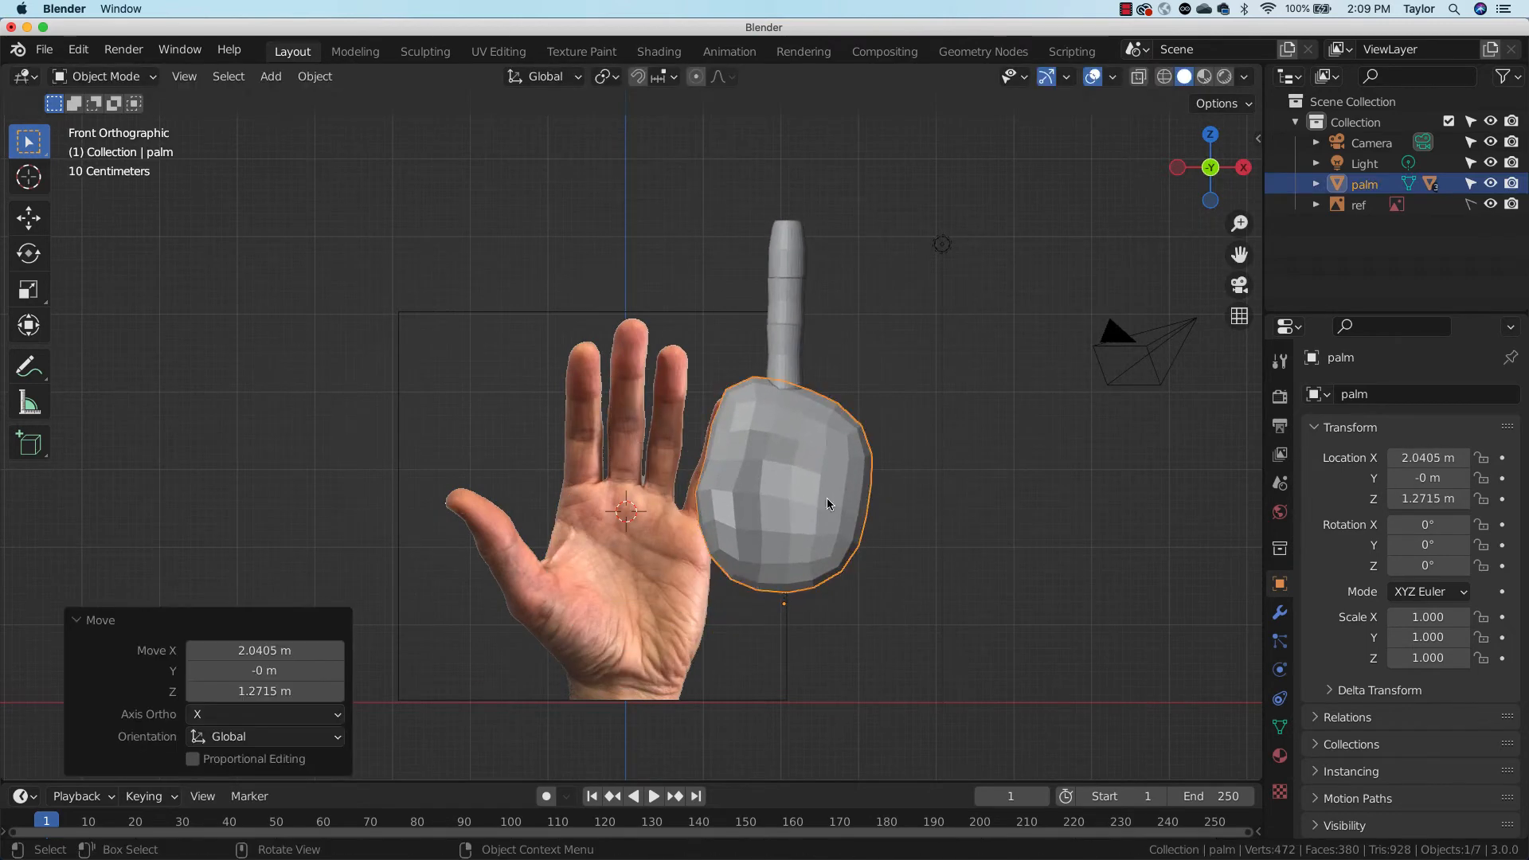
{"action": "key", "text": "ctrl+z"}
{"action": "left_click", "coordinate": [836, 455]}
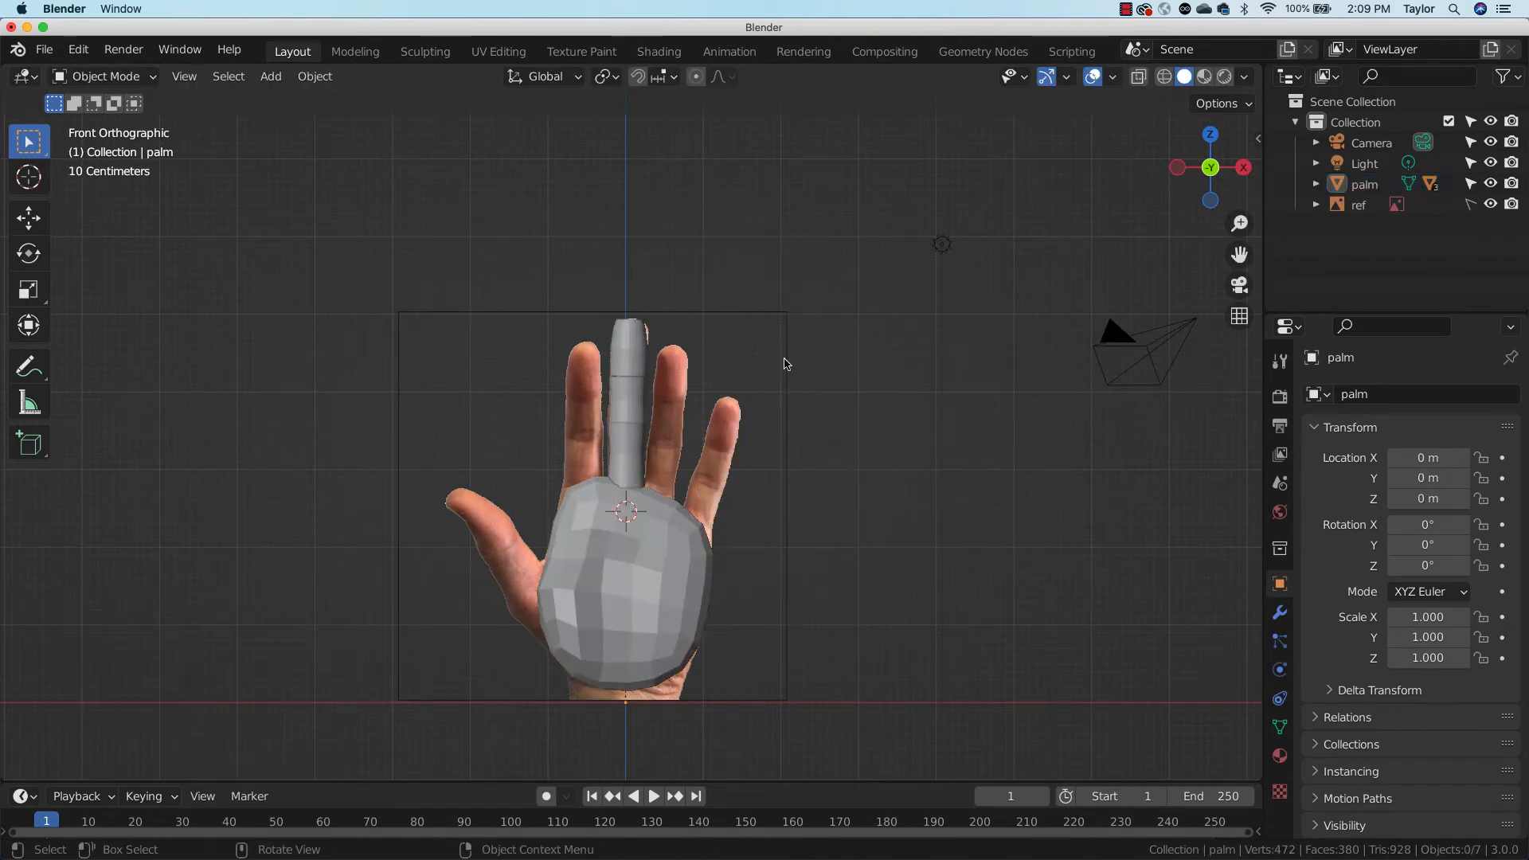
Make a linked duplicate of all three middle finger segments, offset about 0.54 m in X and -0.18 m in Z over the ring finger
{"action": "left_click", "coordinate": [642, 352]}
{"action": "left_click", "coordinate": [629, 416], "text": "shift"}
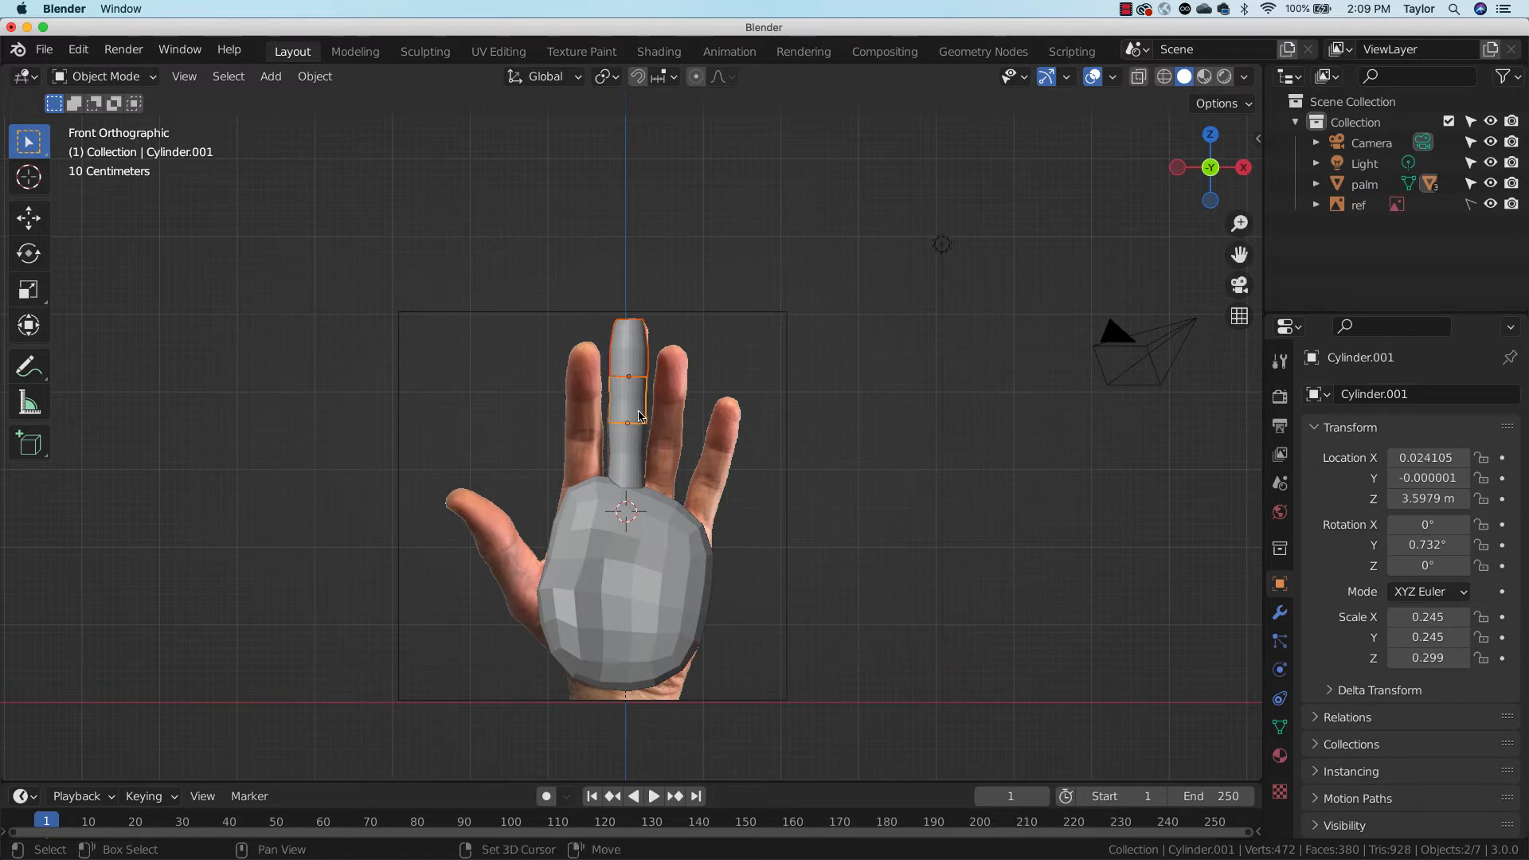
{"action": "left_click", "coordinate": [629, 450], "text": "shift"}
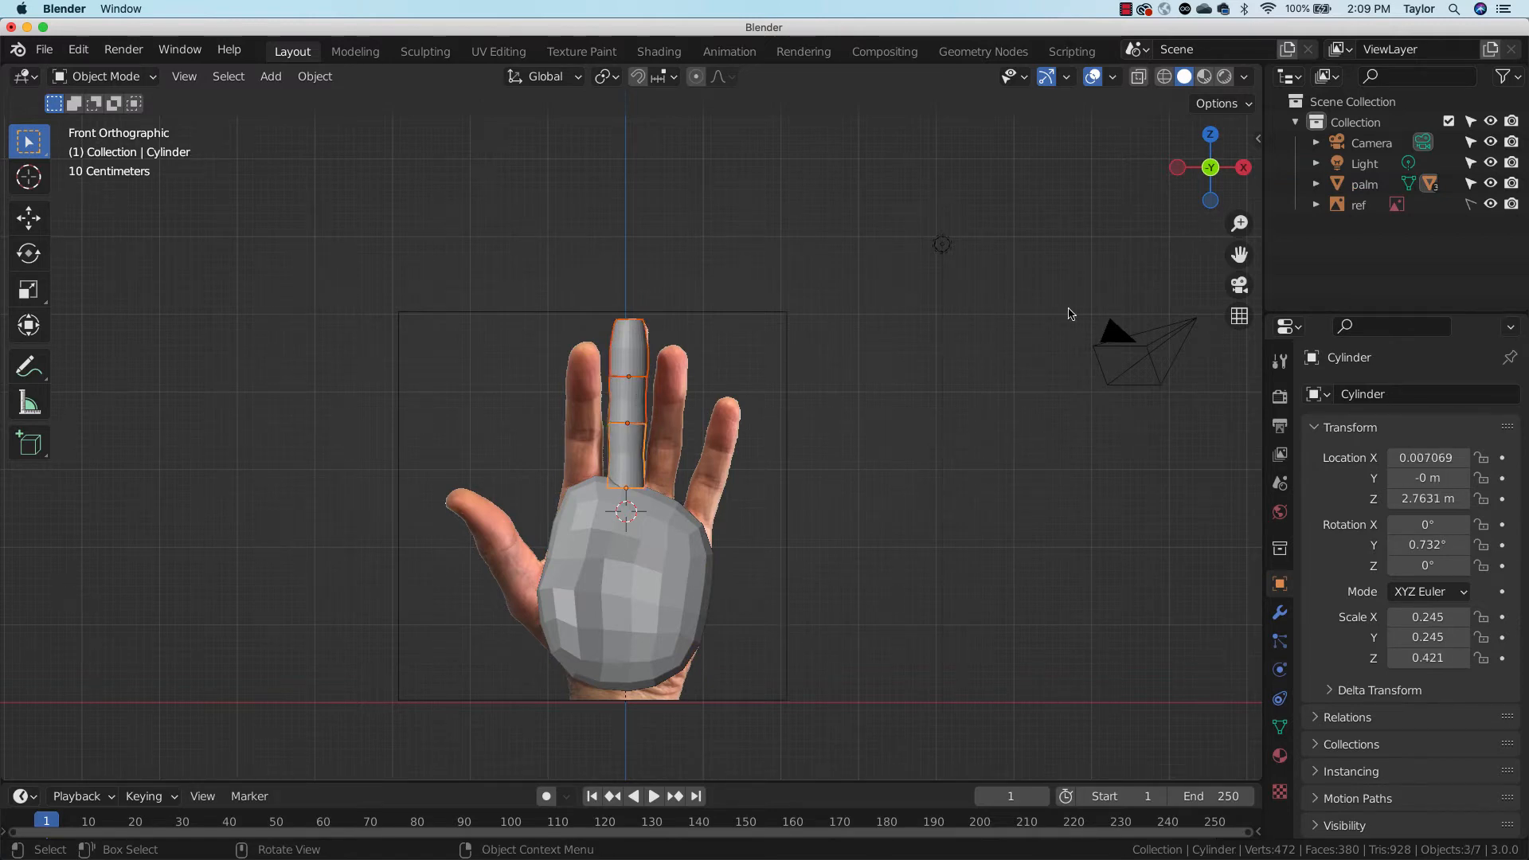
{"action": "scroll", "coordinate": [832, 432], "scroll_direction": "up", "scroll_amount": 5}
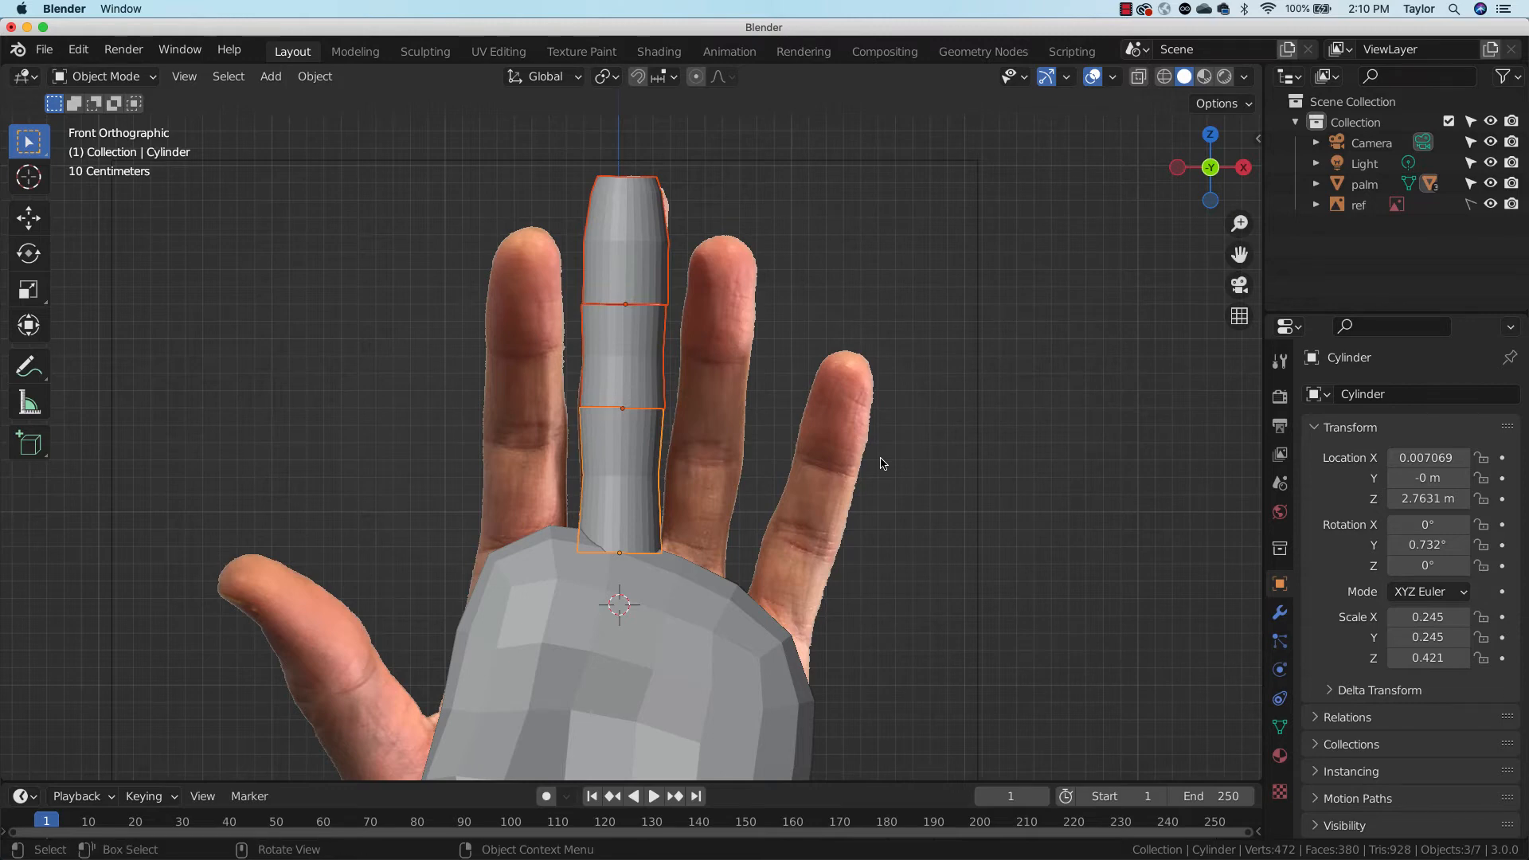
{"action": "key", "text": "shift+d"}
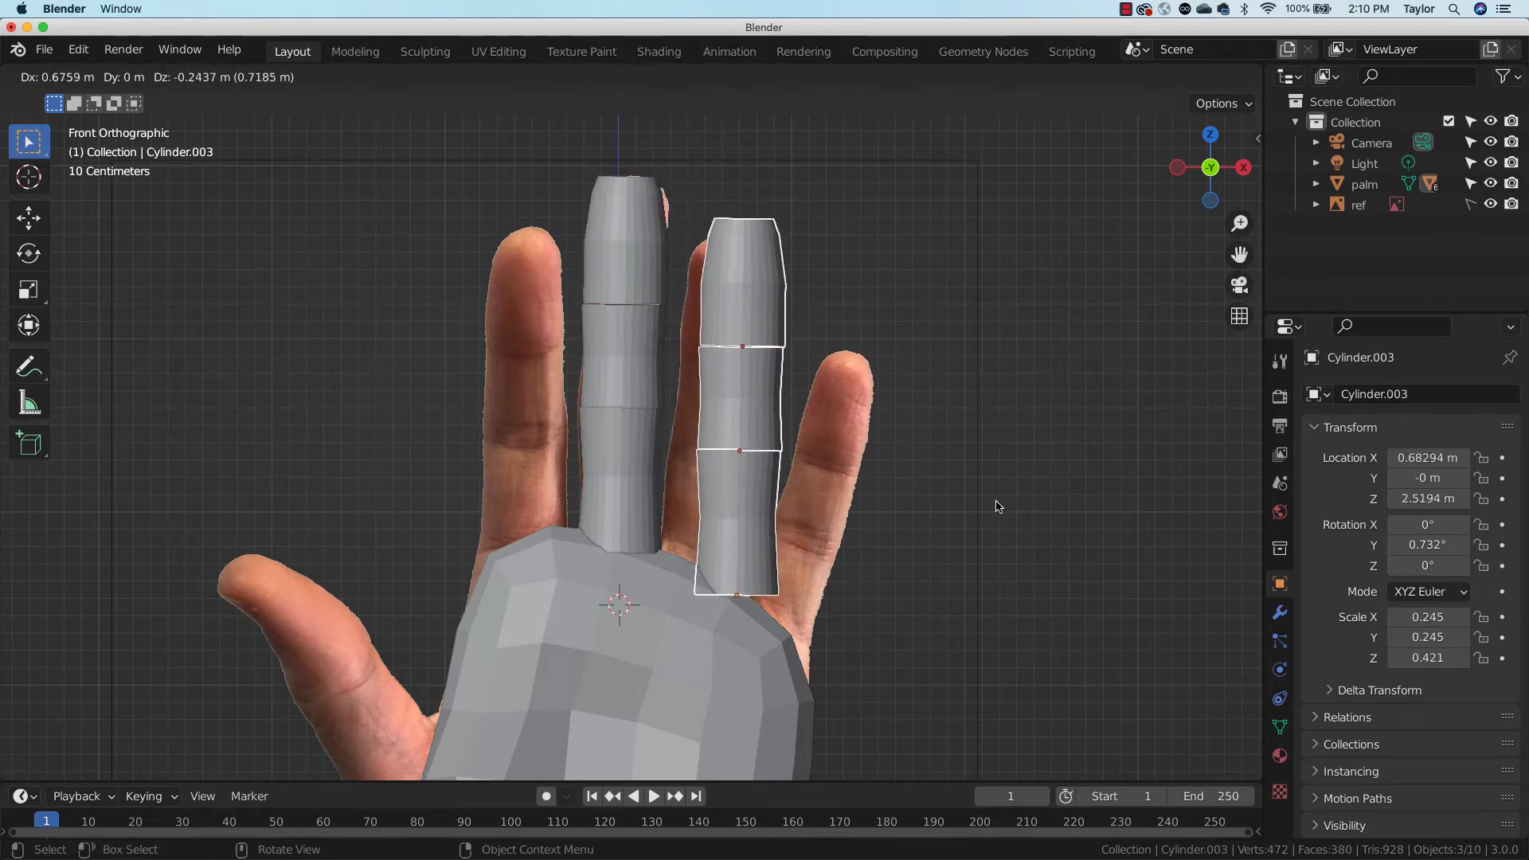
{"action": "left_click", "coordinate": [975, 494]}
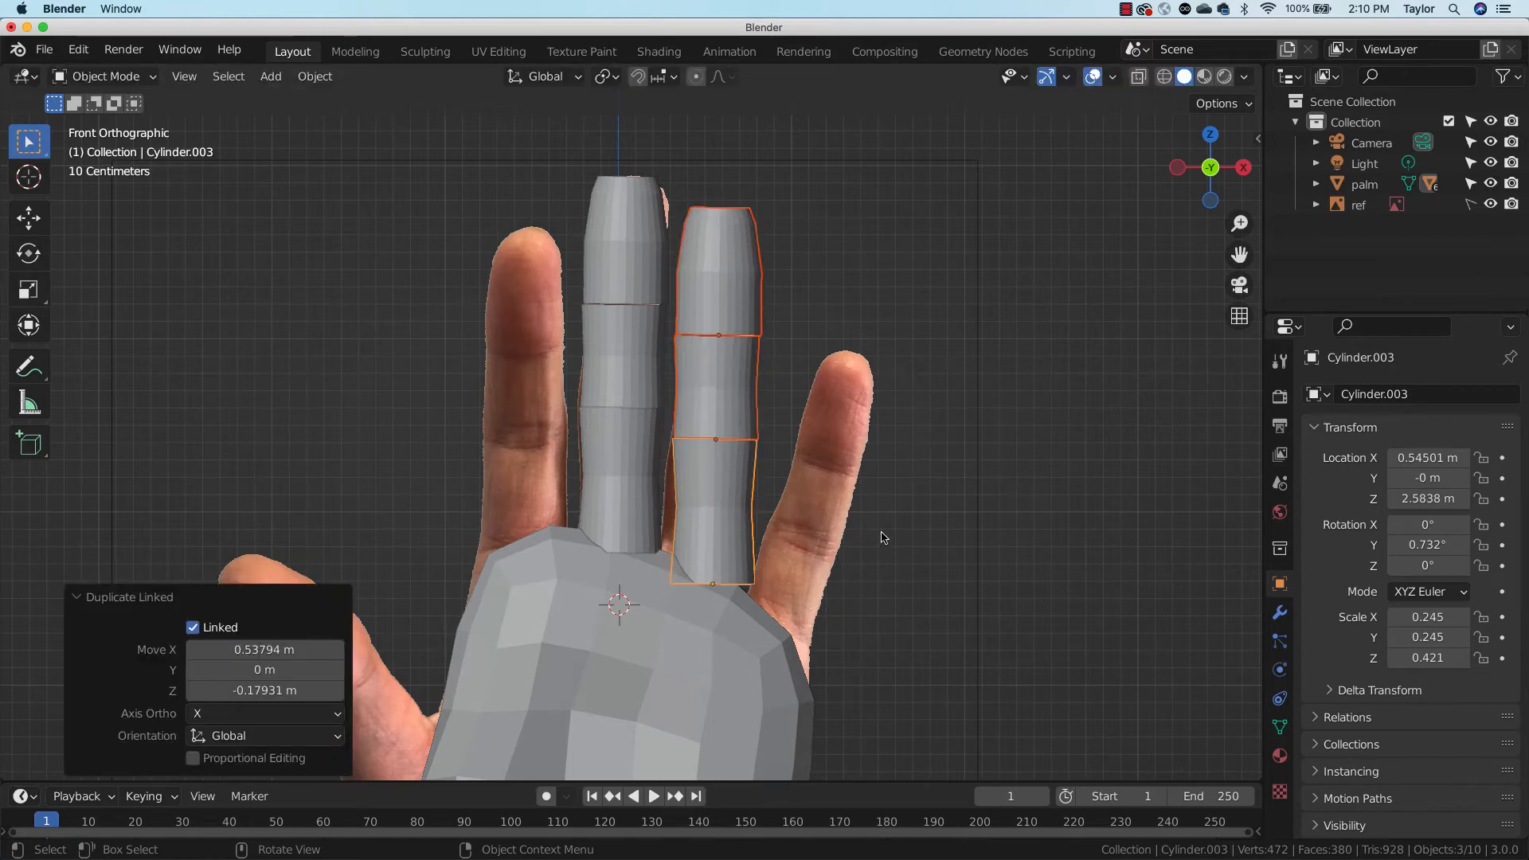
Fit the copied finger to the reference ring finger: rotate it about 6.2°, scale it to 0.922 and shift it about -0.14 m in X
{"action": "key", "text": "r"}
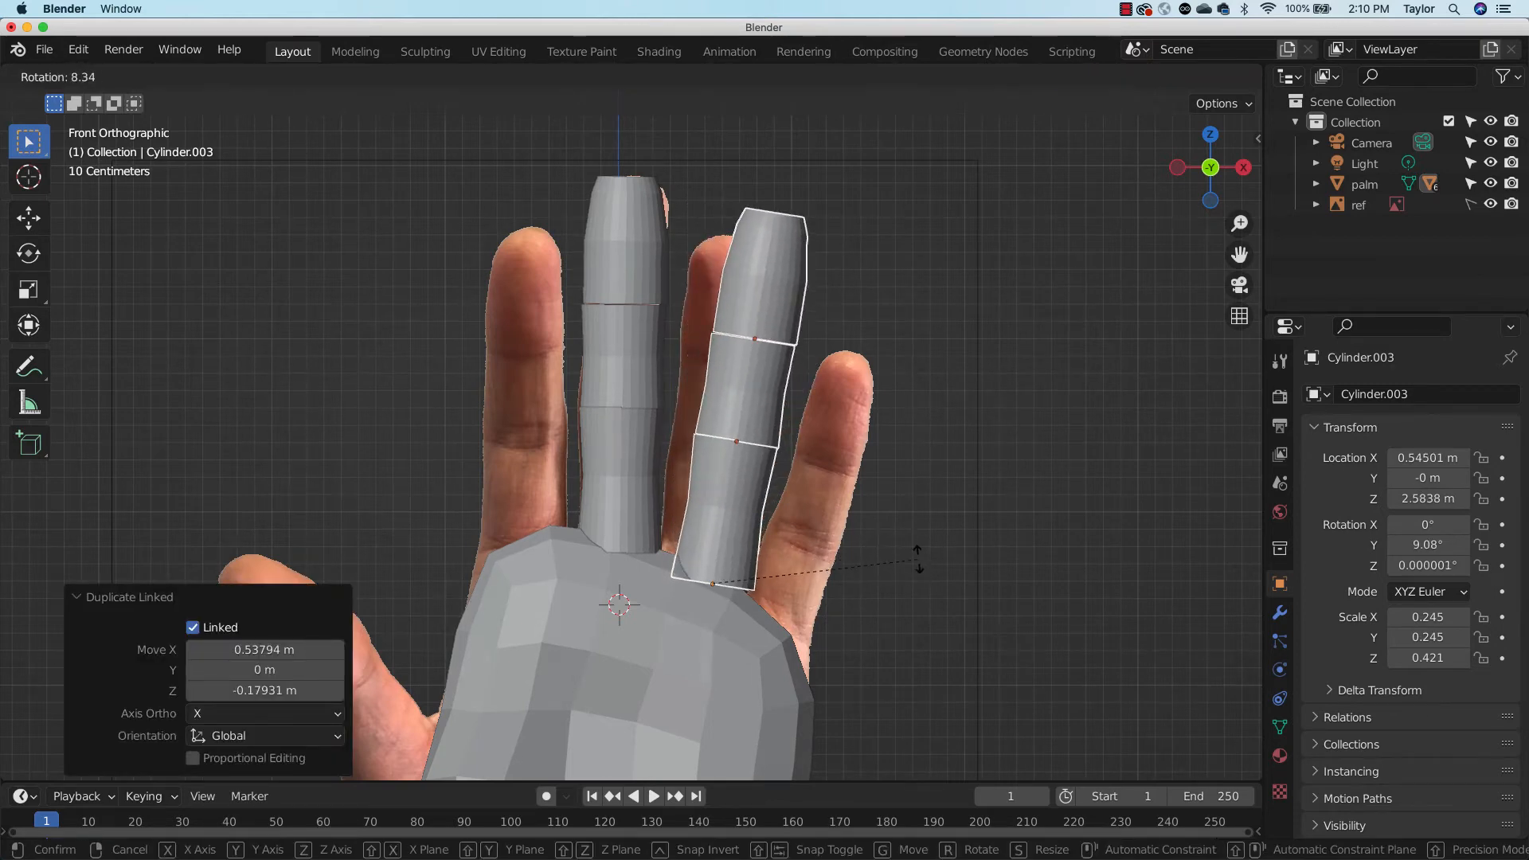
{"action": "left_click", "coordinate": [920, 556]}
{"action": "key", "text": "s"}
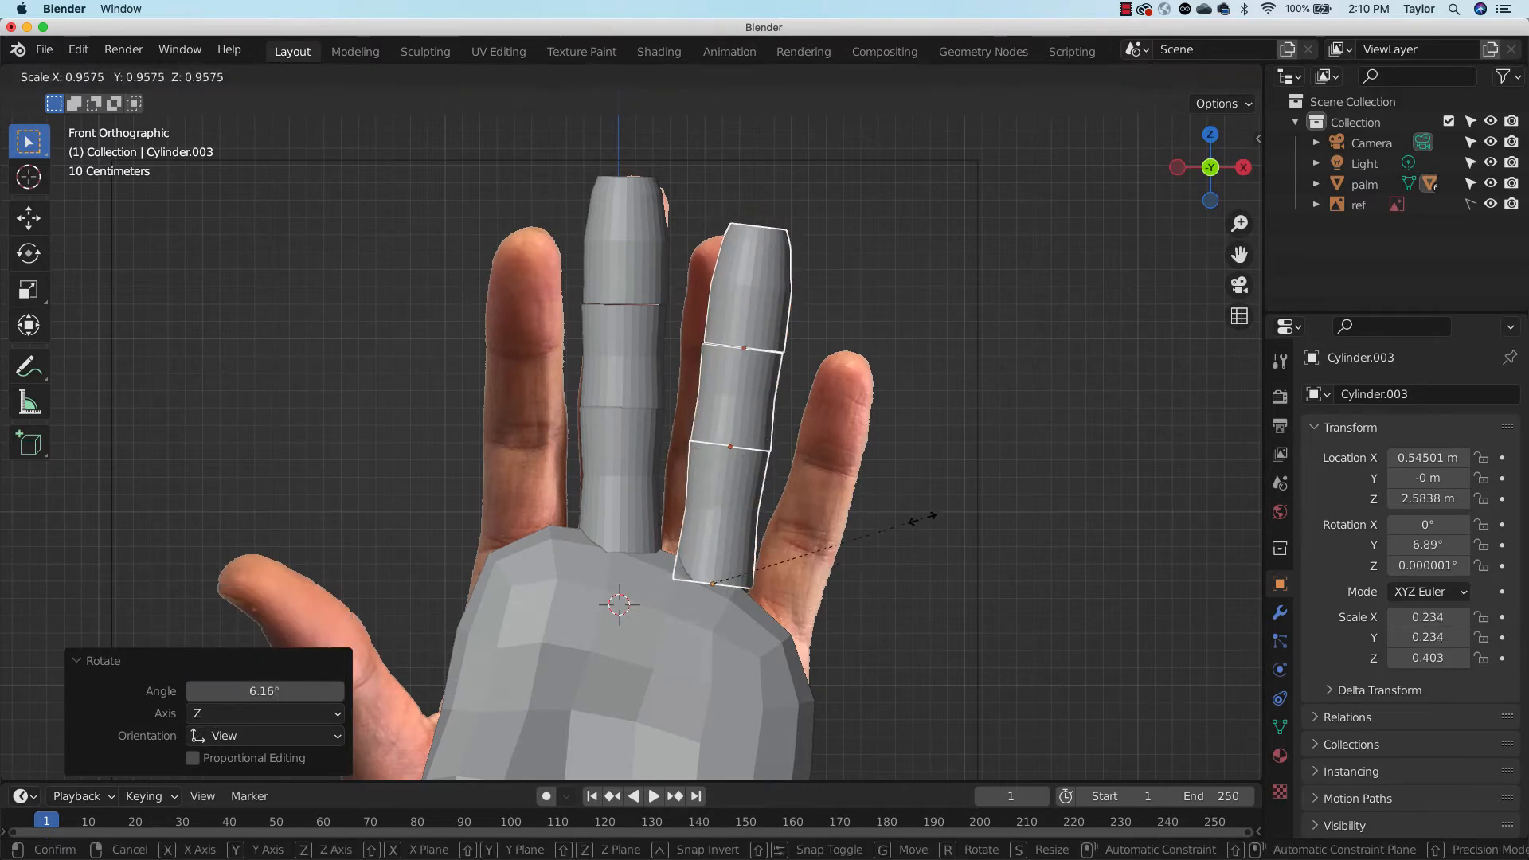
{"action": "left_click", "coordinate": [922, 530]}
{"action": "key", "text": "g"}
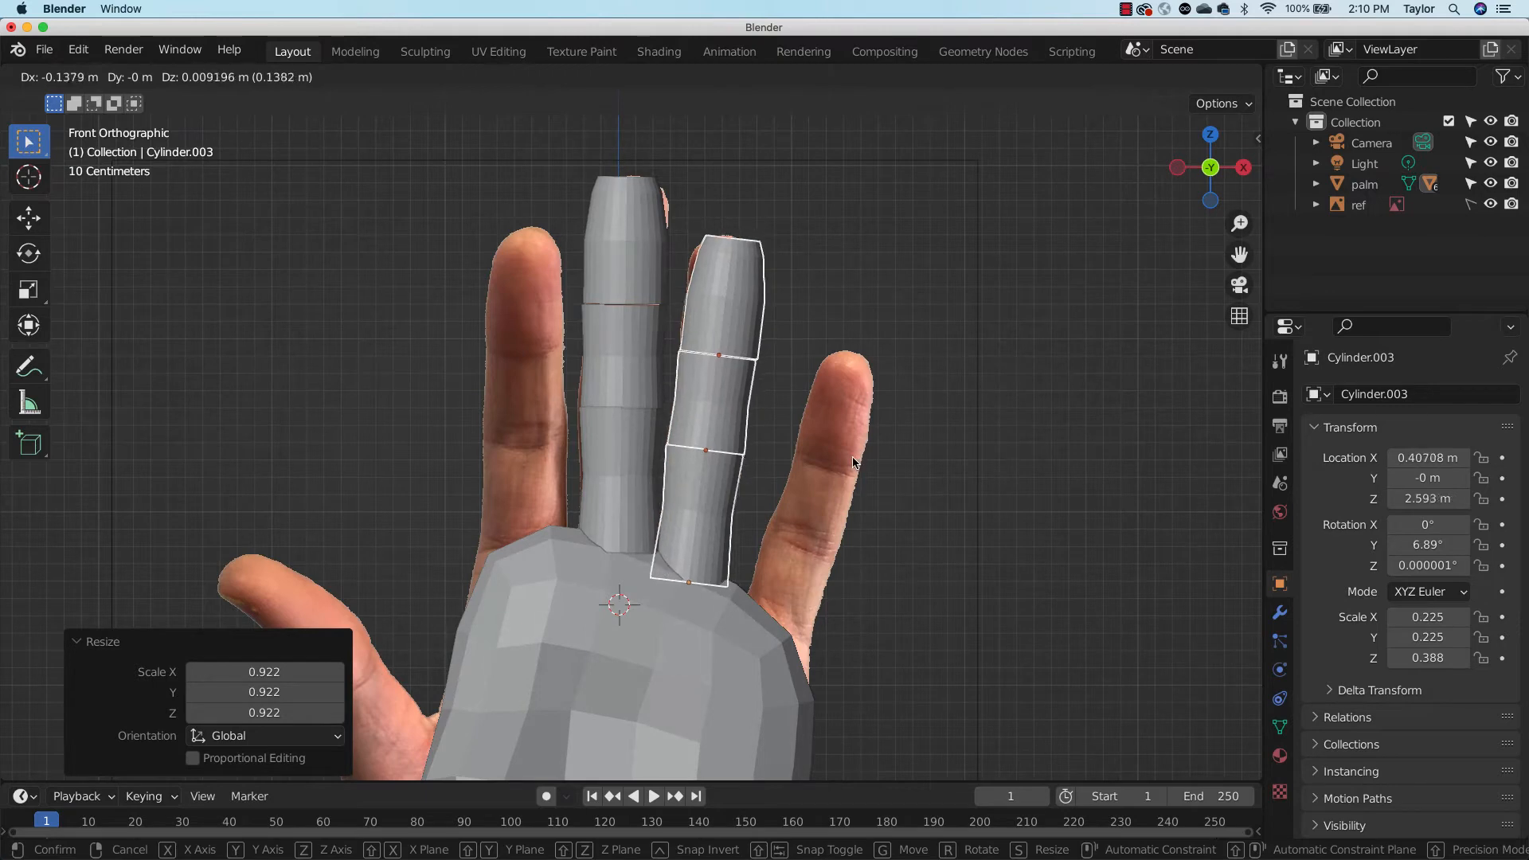
{"action": "left_click", "coordinate": [852, 454]}
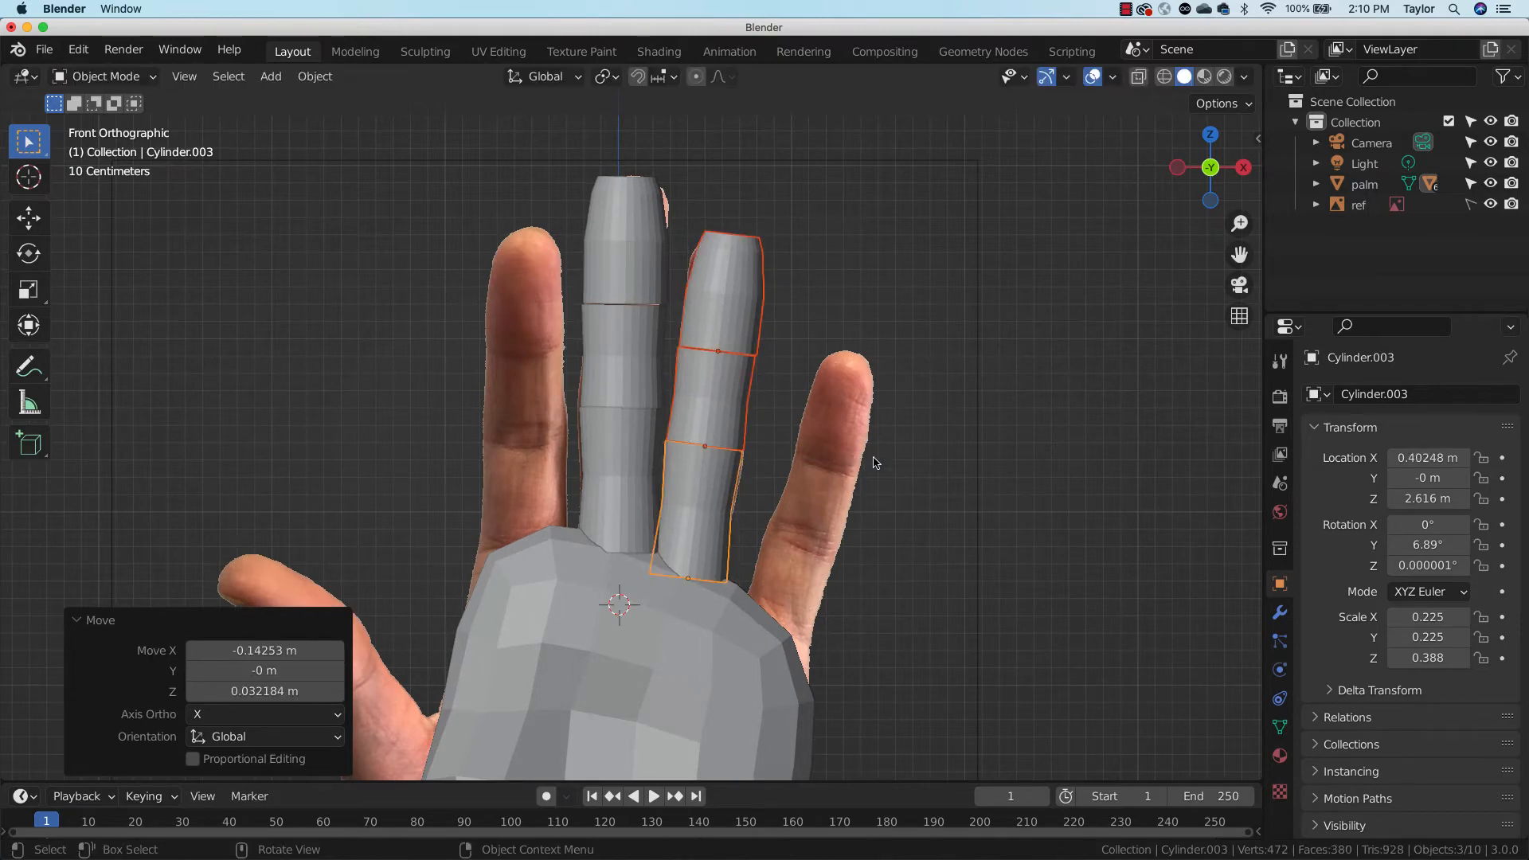
Test the ring finger's hierarchy by rotating its base segment about -16.7° from an angled side view, and undo the rotation
{"action": "left_click", "coordinate": [948, 468]}
{"action": "middle_click_drag", "start_coordinate": [1065, 356], "coordinate": [840, 477]}
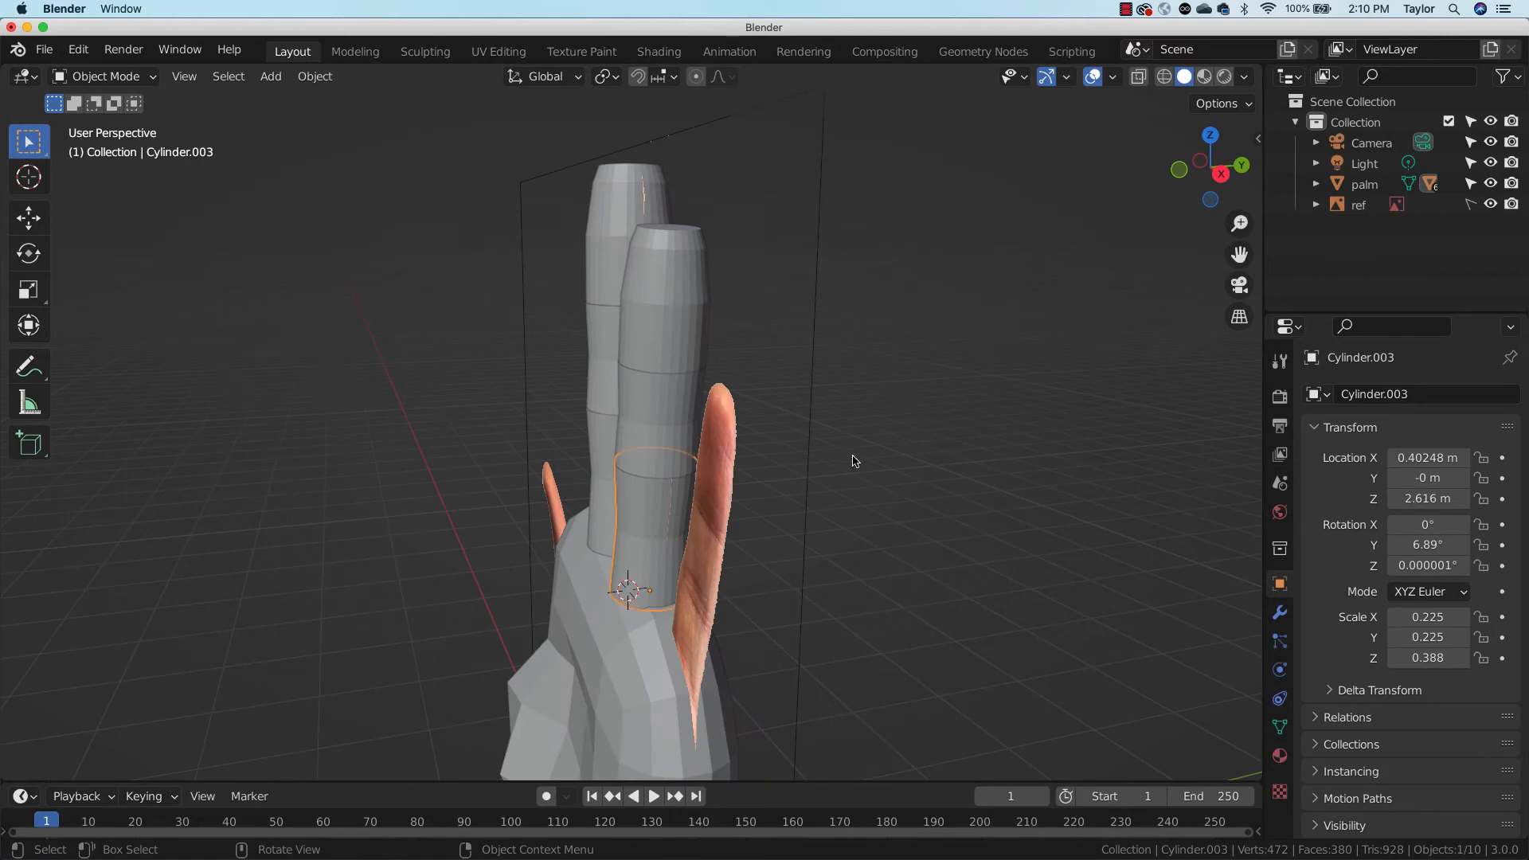
{"action": "key", "text": "r"}
{"action": "left_click", "coordinate": [786, 423]}
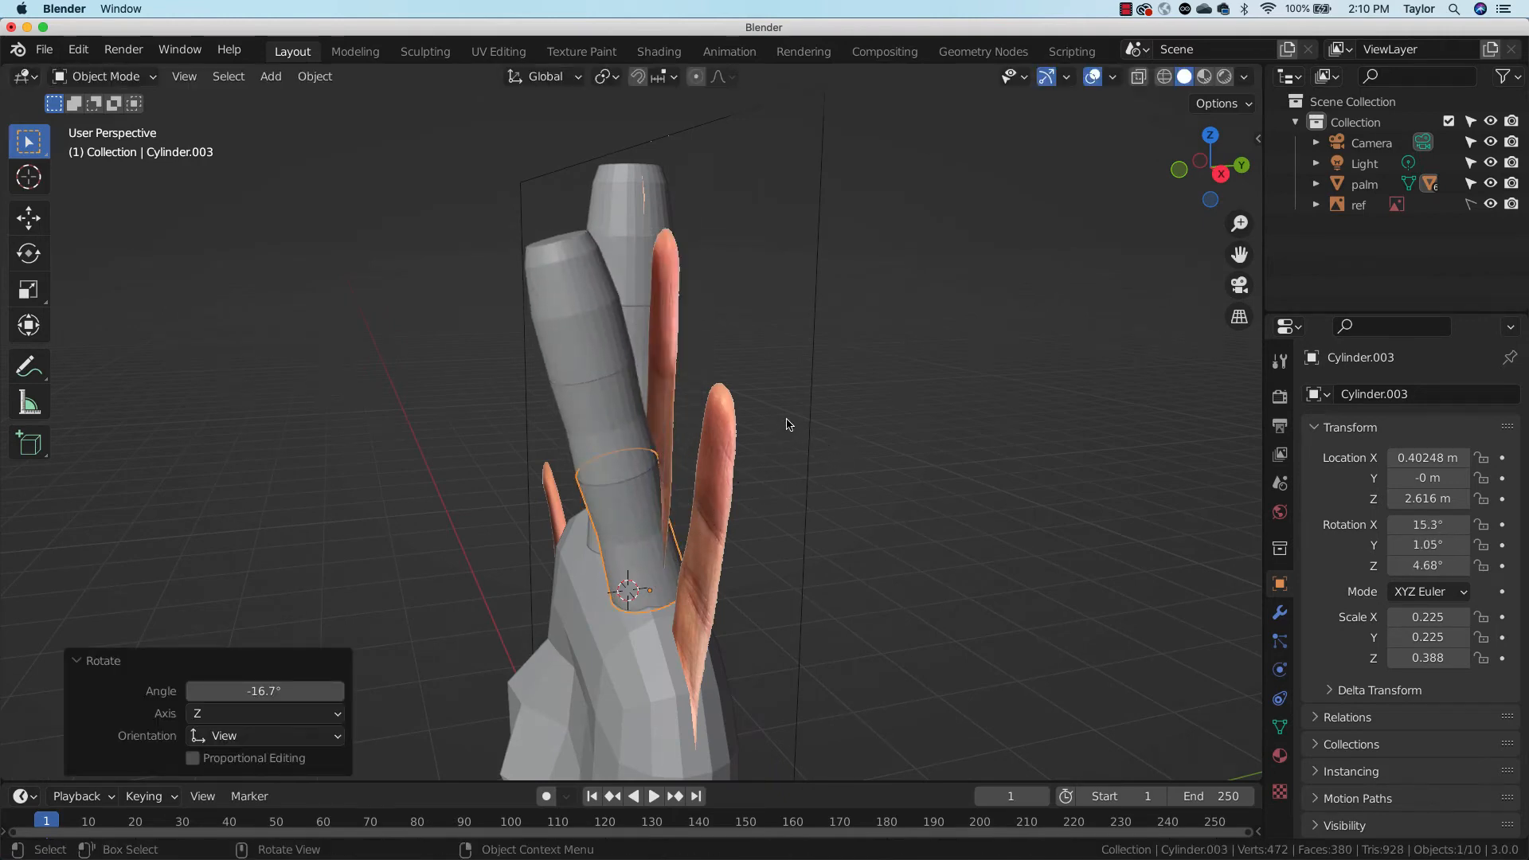
{"action": "key", "text": "ctrl+z"}
In front view, make a linked duplicate of the three ring finger segments, offset about 0.6 m in X and -0.46 m in Z over the little finger
{"action": "middle_click_drag", "start_coordinate": [787, 423], "coordinate": [982, 485]}
{"action": "left_click", "coordinate": [1216, 170]}
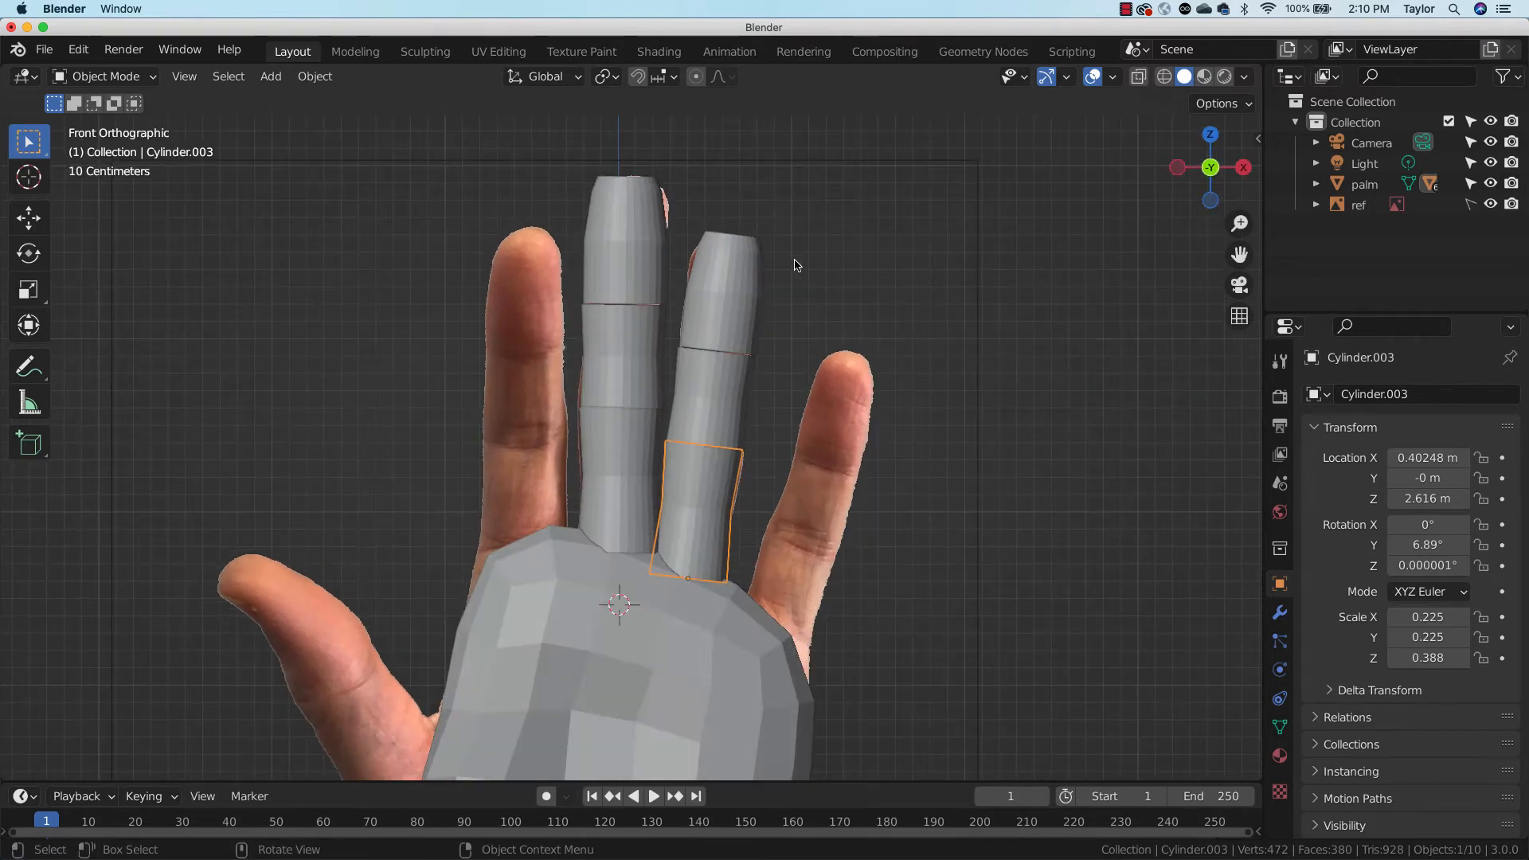
{"action": "left_click", "coordinate": [740, 302], "text": "shift"}
{"action": "left_click", "coordinate": [717, 387], "text": "shift"}
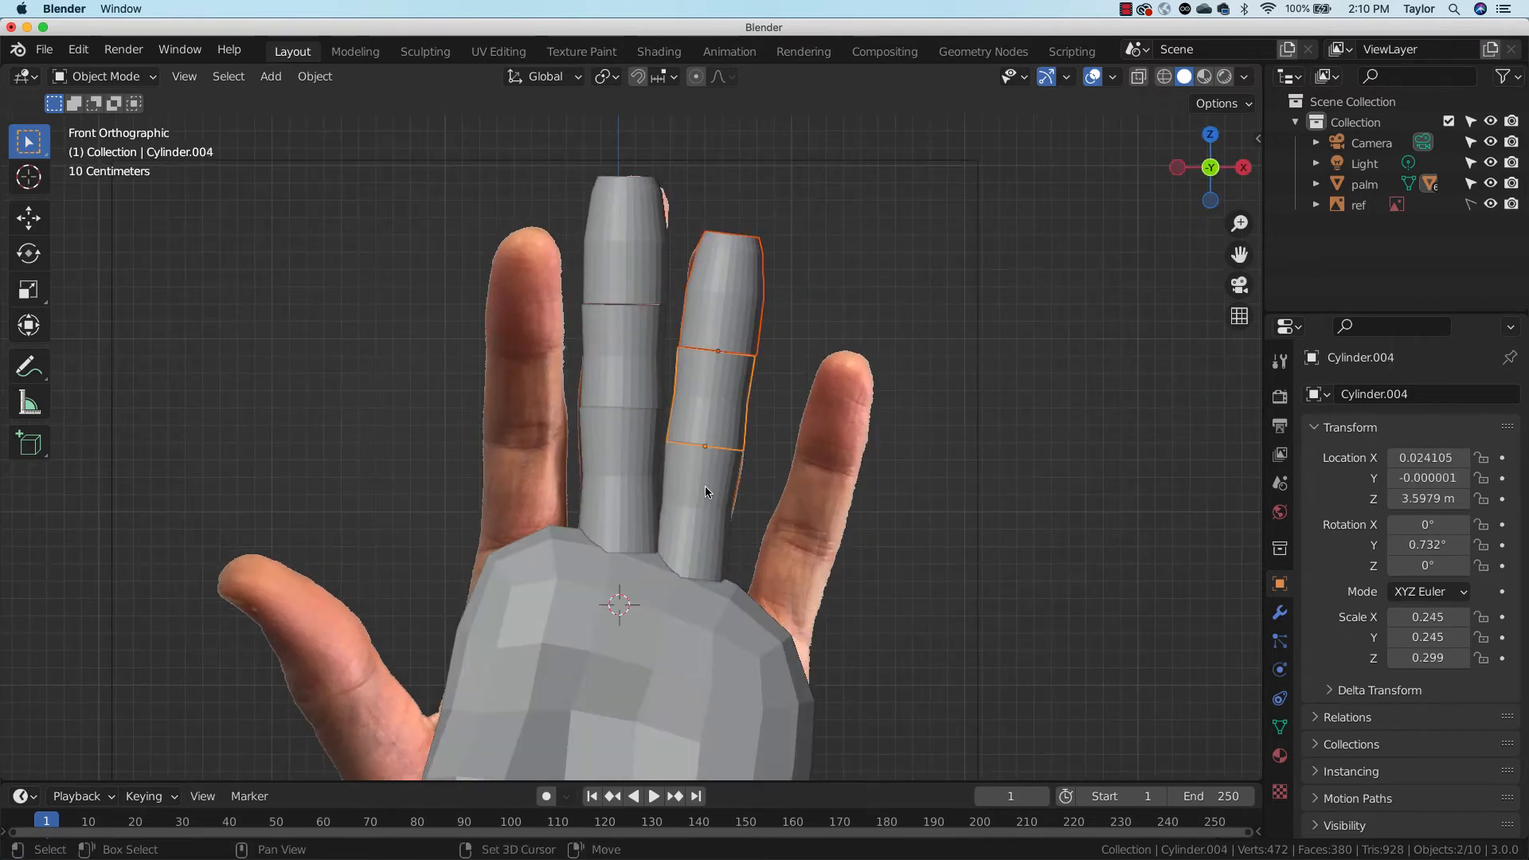
{"action": "left_click", "coordinate": [715, 482], "text": "shift"}
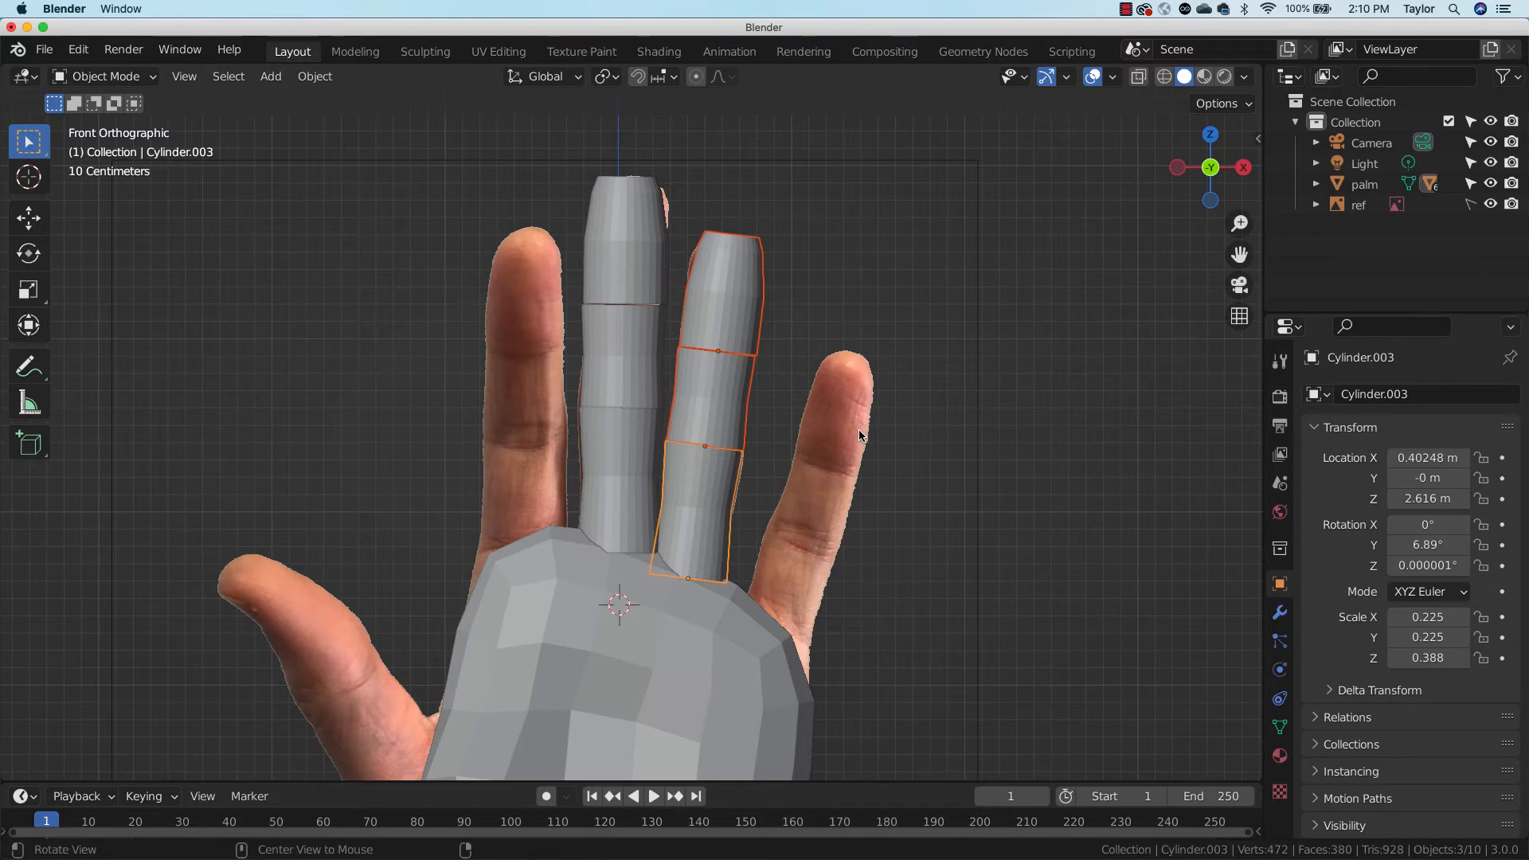
{"action": "key", "text": "alt+d"}
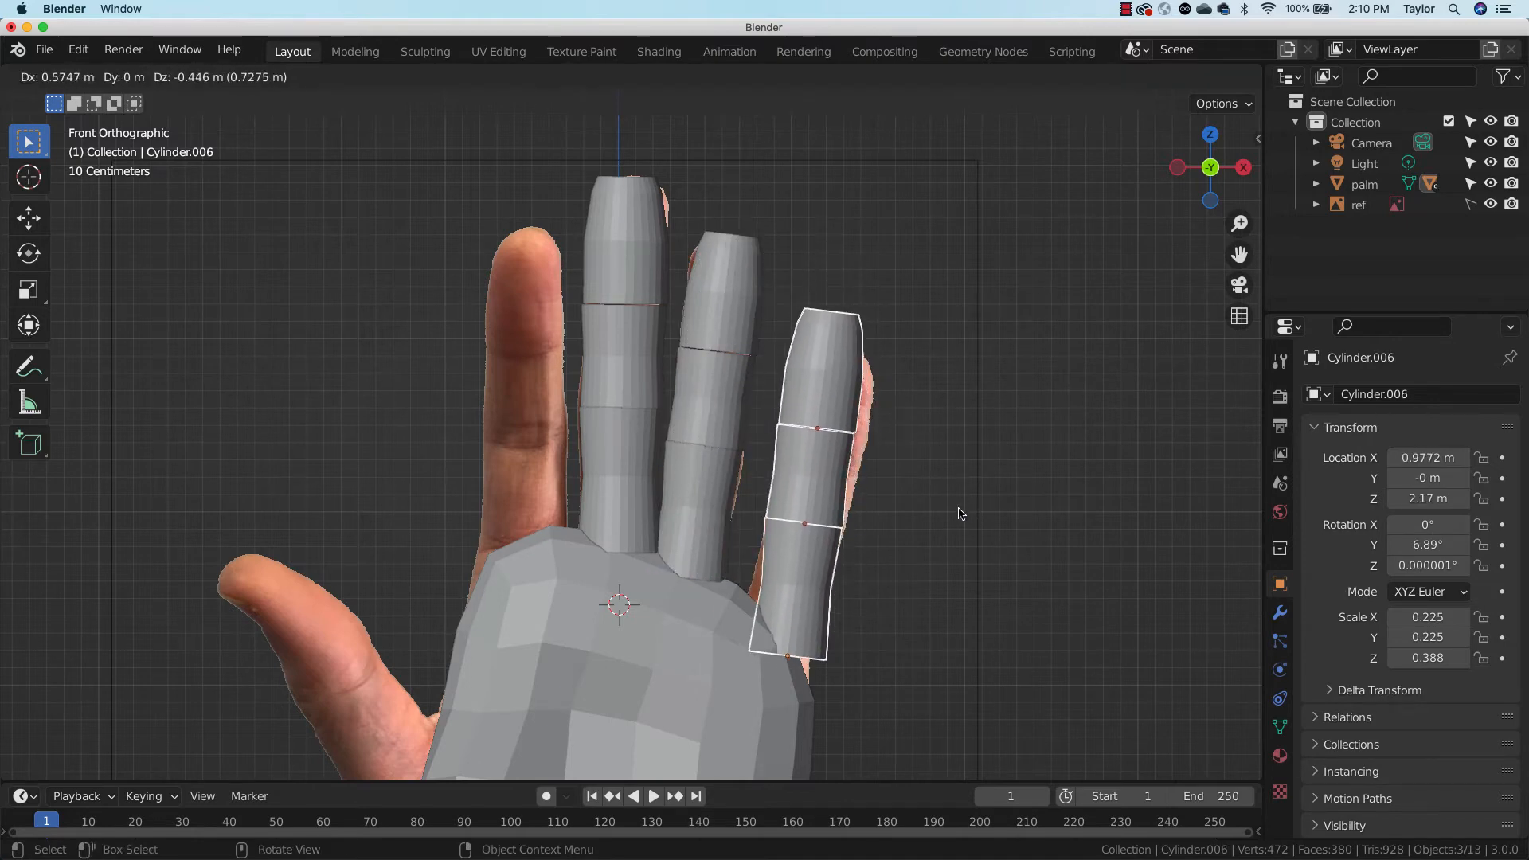
{"action": "left_click", "coordinate": [971, 518]}
Fit the copy to the reference little finger: rotate about 8.8°, move about -0.17 m in X and -0.1 m in Z, and scale to 0.973
{"action": "key", "text": "r"}
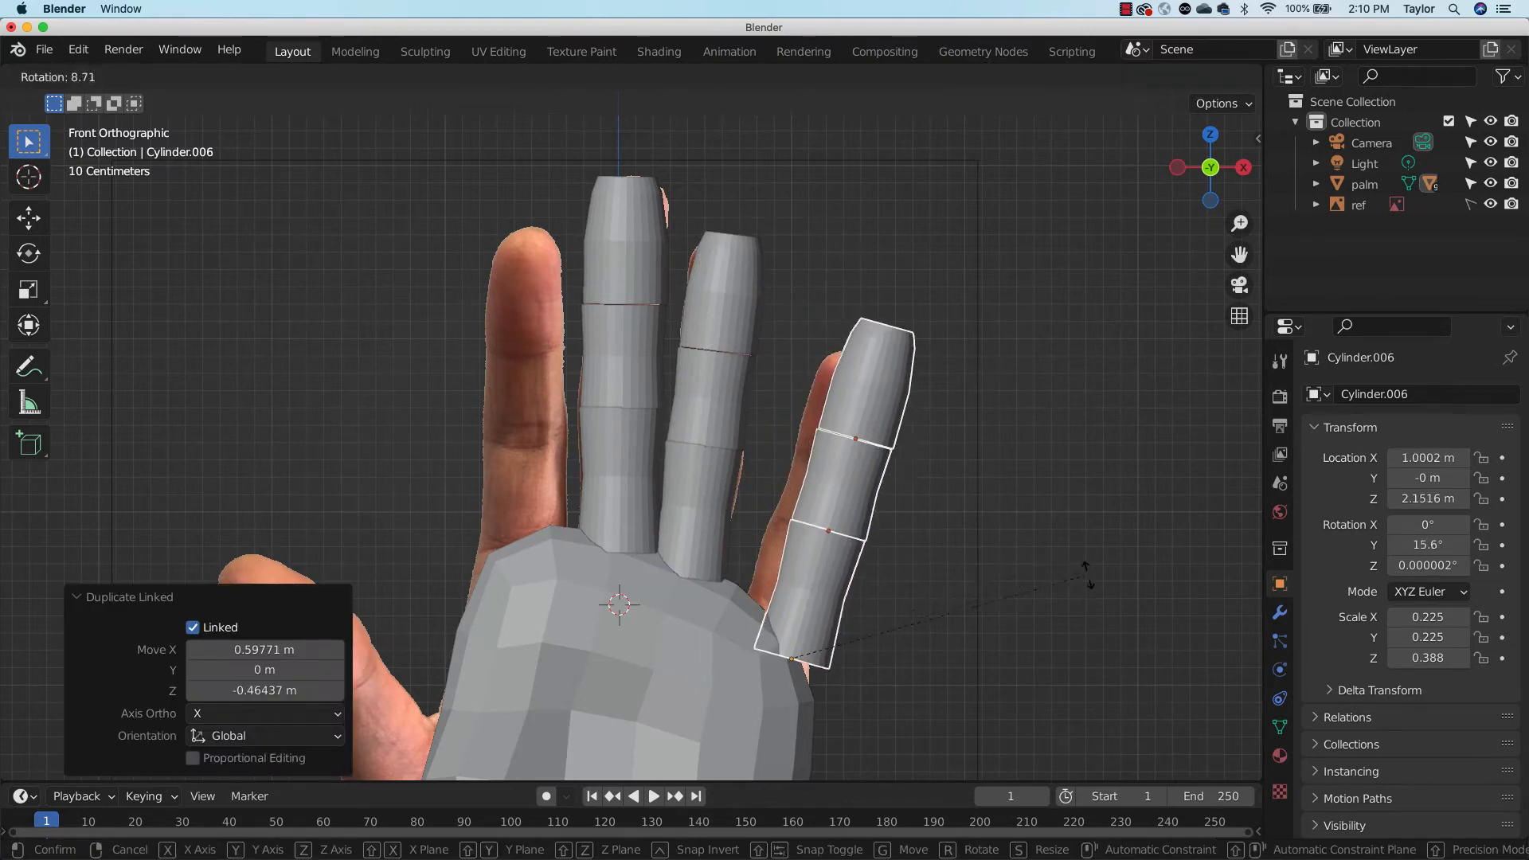
{"action": "left_click", "coordinate": [1084, 571]}
{"action": "key", "text": "g"}
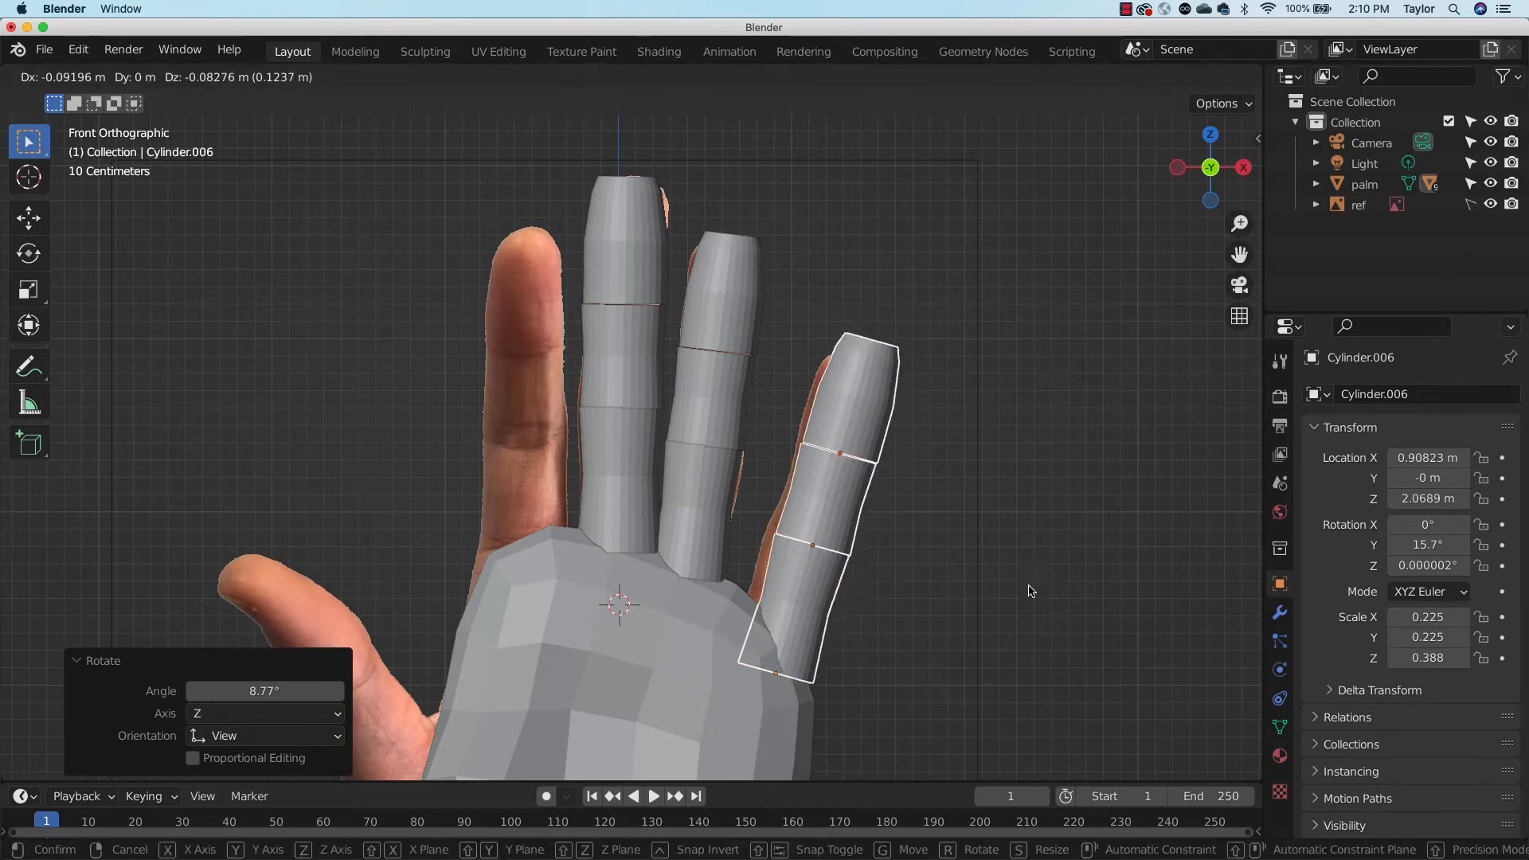
{"action": "left_click", "coordinate": [1020, 592]}
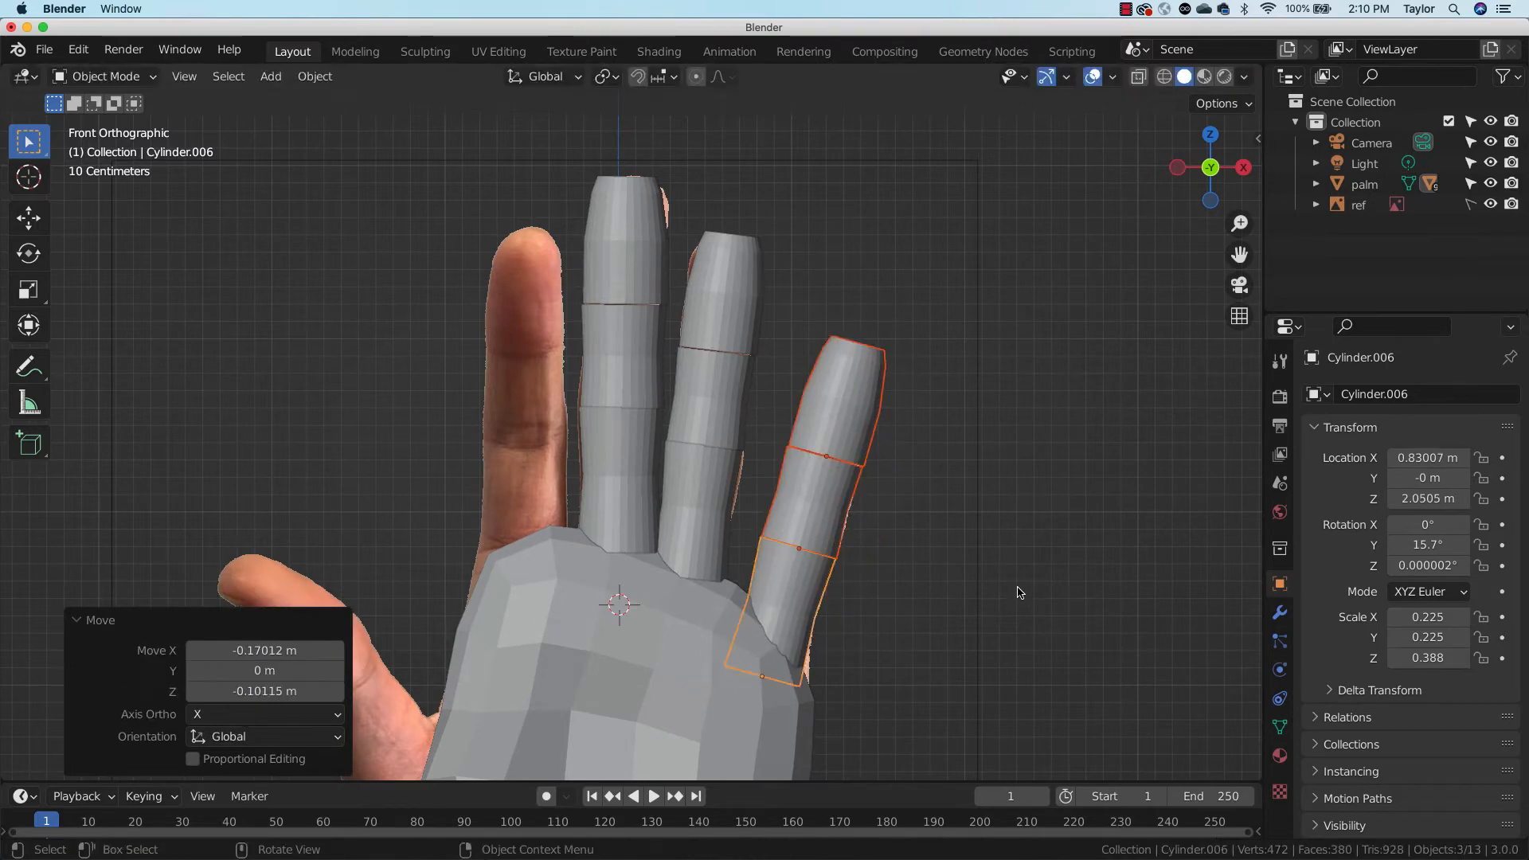
{"action": "key", "text": "s"}
{"action": "left_click", "coordinate": [1061, 550]}
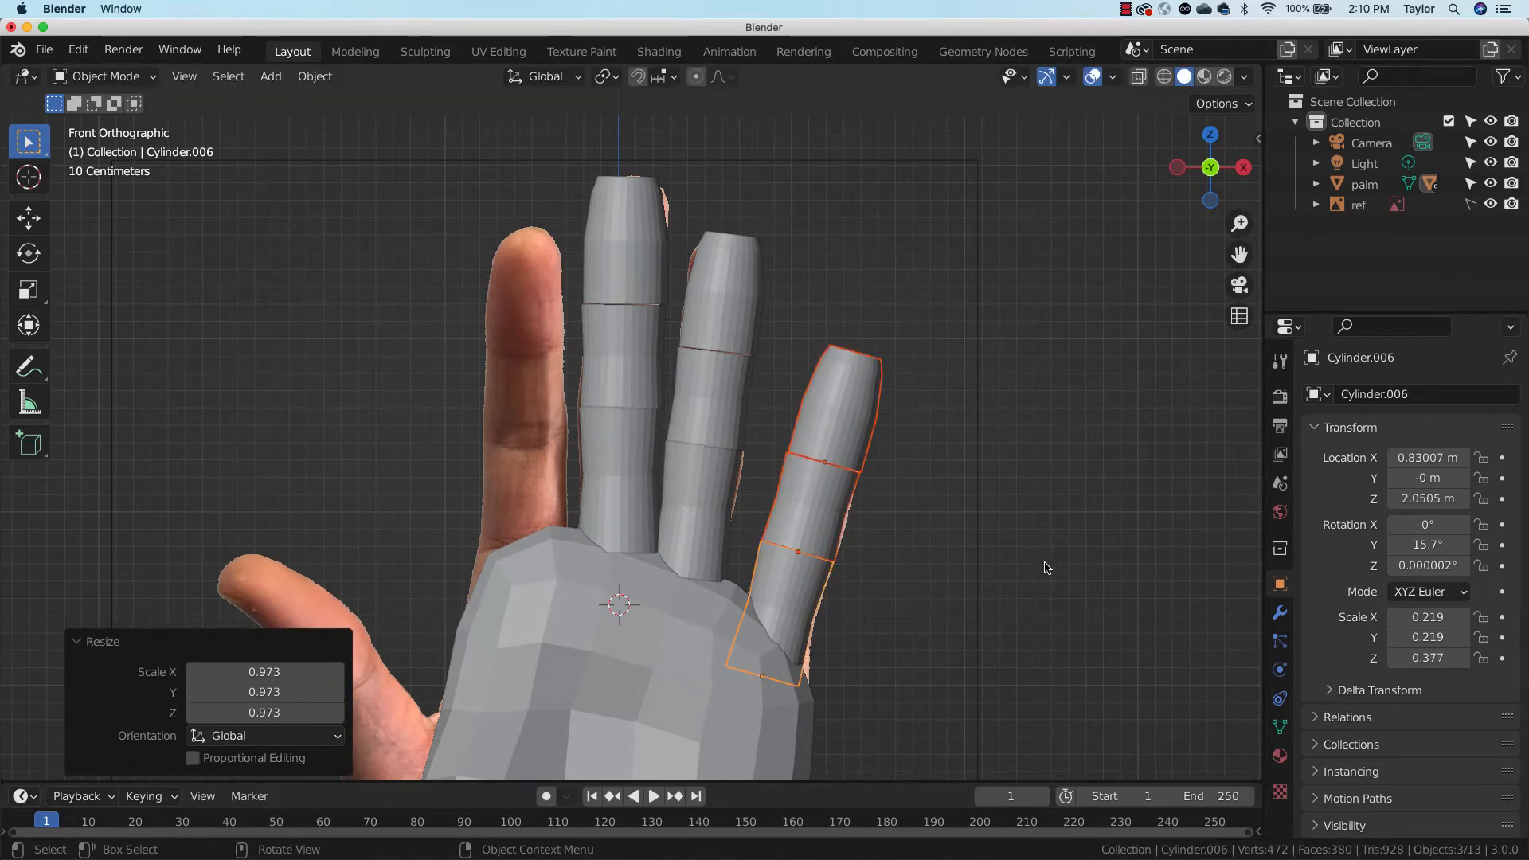
{"action": "left_click", "coordinate": [1066, 544]}
Make a linked duplicate of the three middle finger segments, offset about -0.57 m in X and -0.24 m in Z over the index finger
{"action": "left_click", "coordinate": [637, 323]}
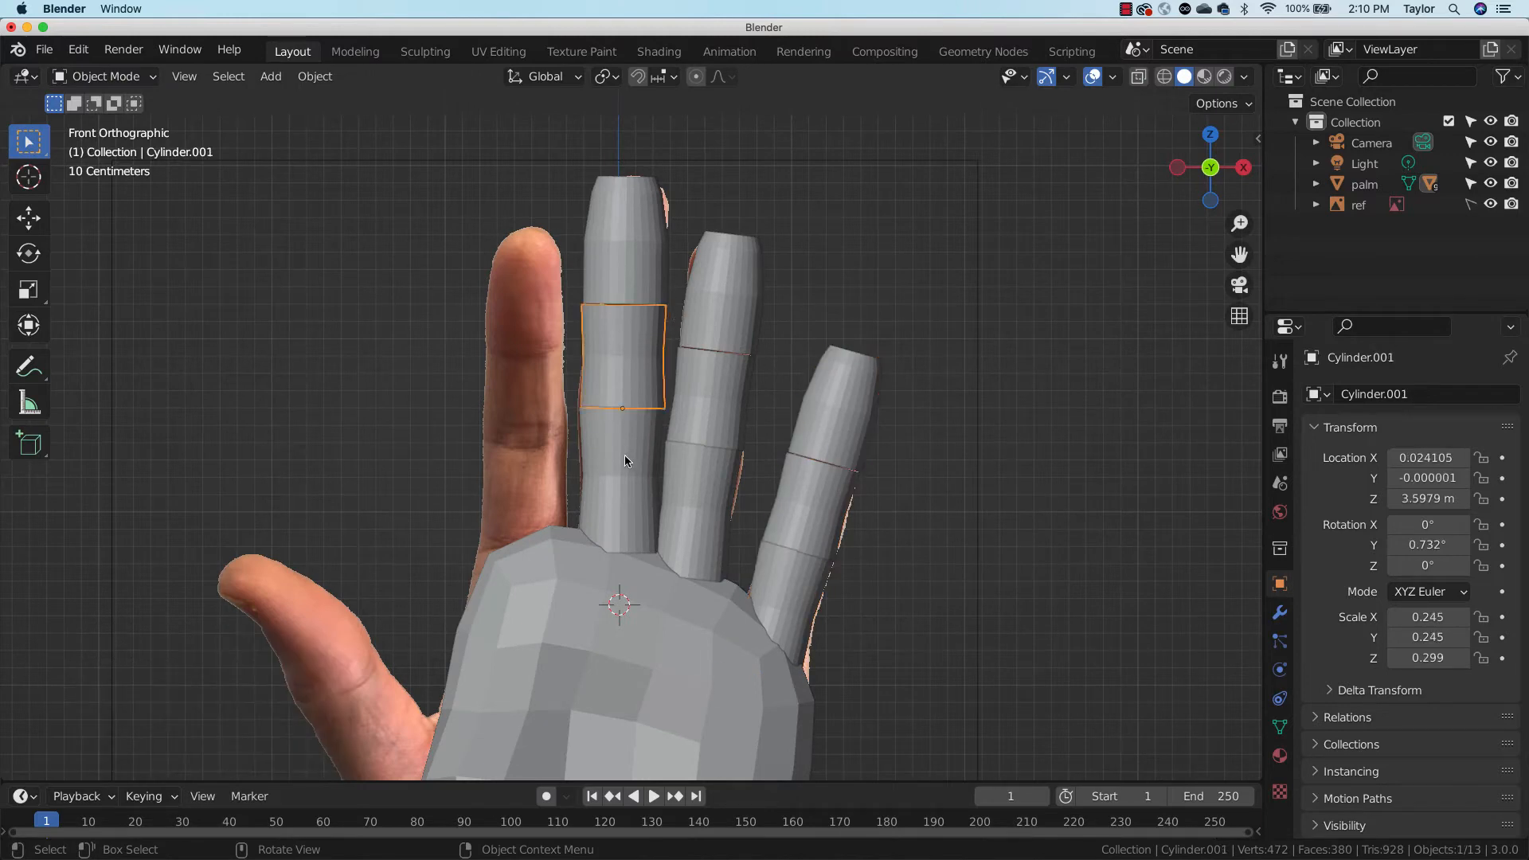
{"action": "left_click", "coordinate": [624, 455]}
{"action": "left_click", "coordinate": [640, 362]}
{"action": "left_click", "coordinate": [635, 253], "text": "shift"}
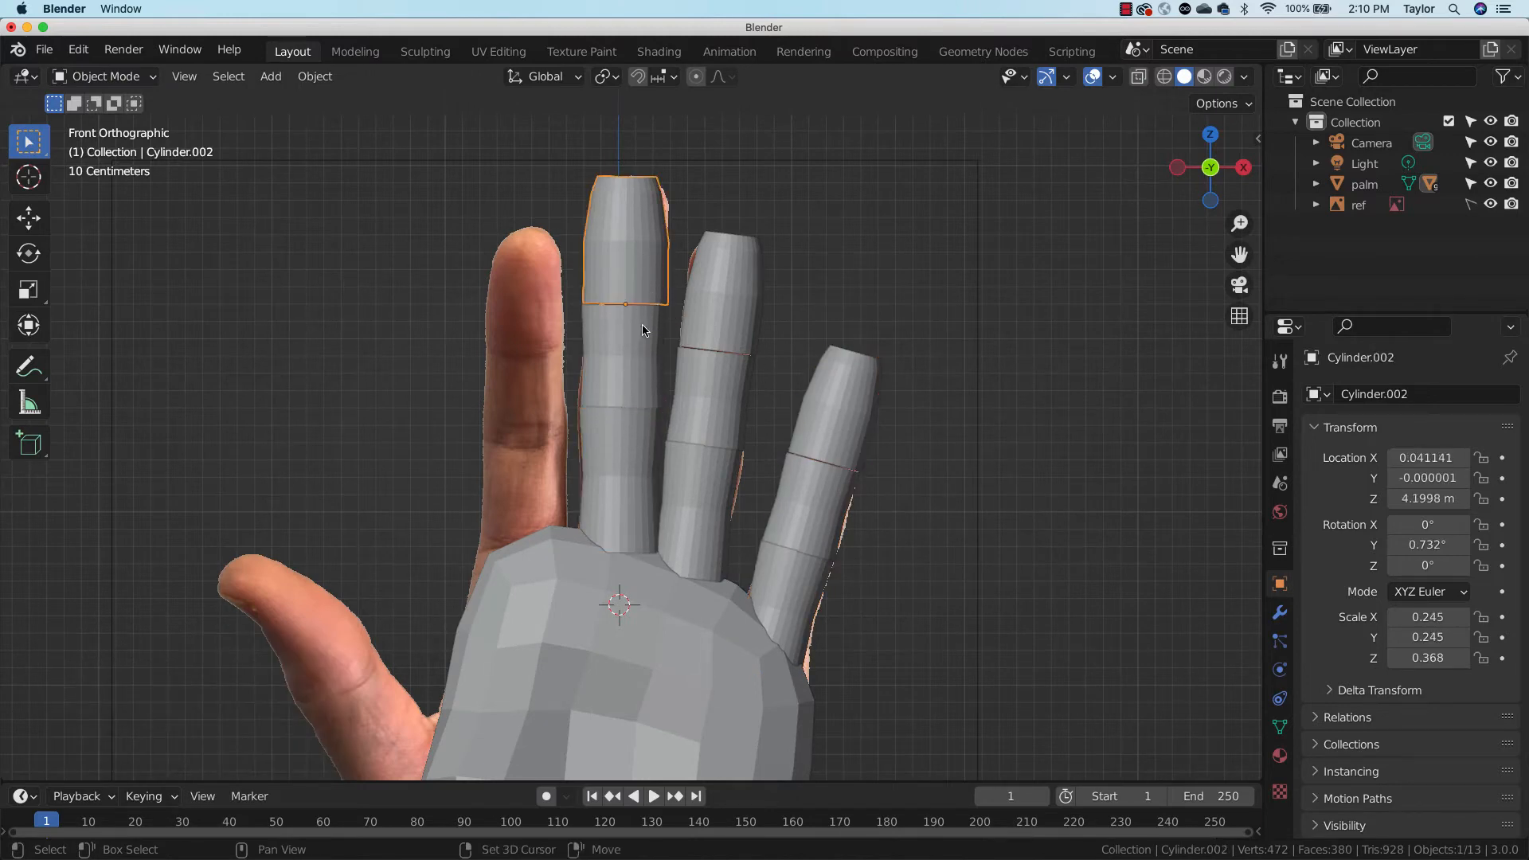
{"action": "left_click", "coordinate": [625, 428], "text": "shift"}
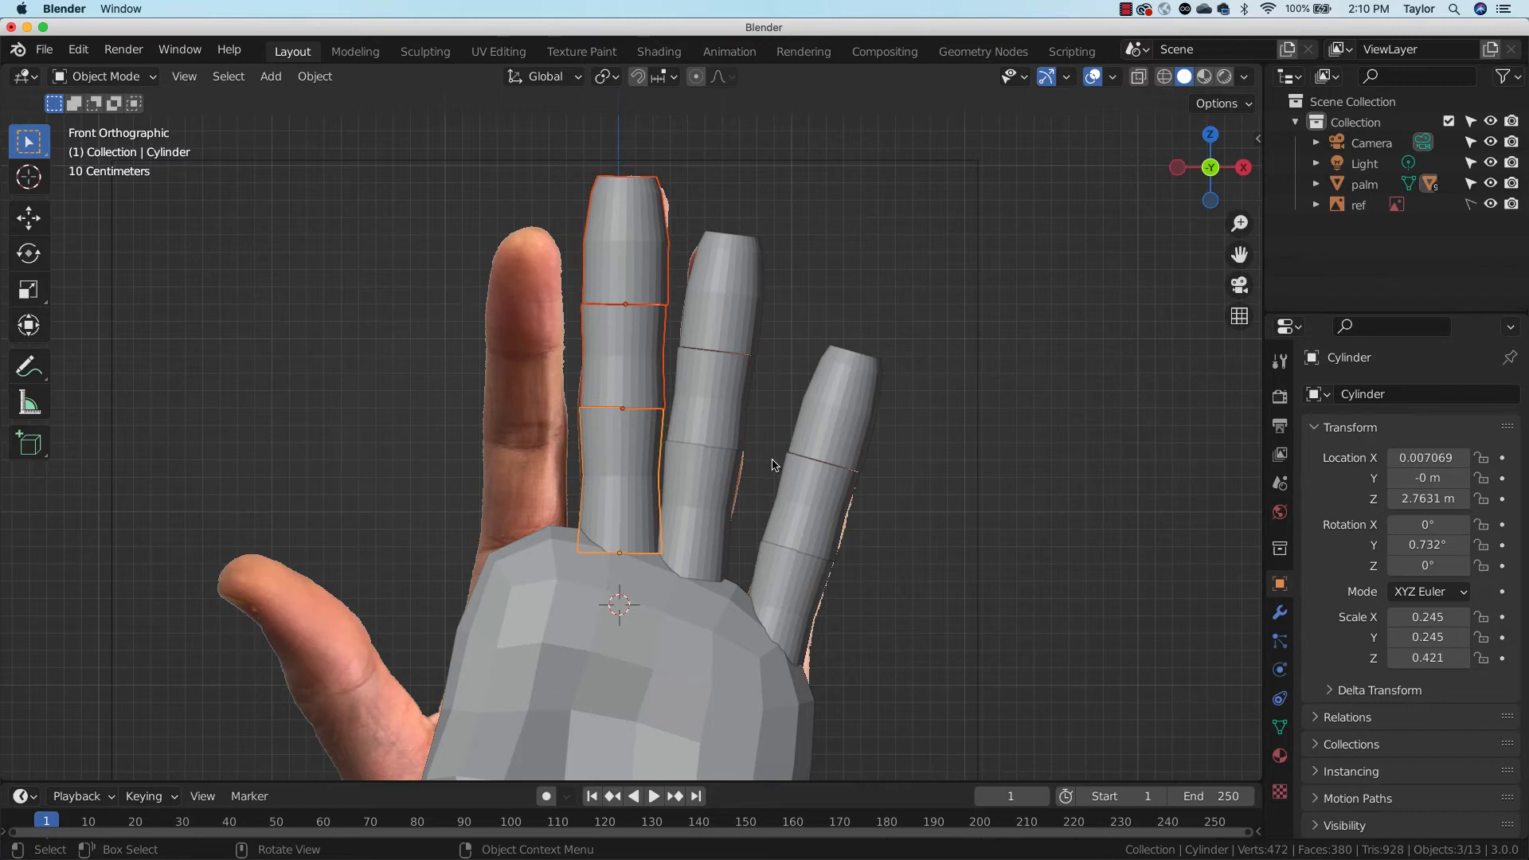
{"action": "key", "text": "shift+d"}
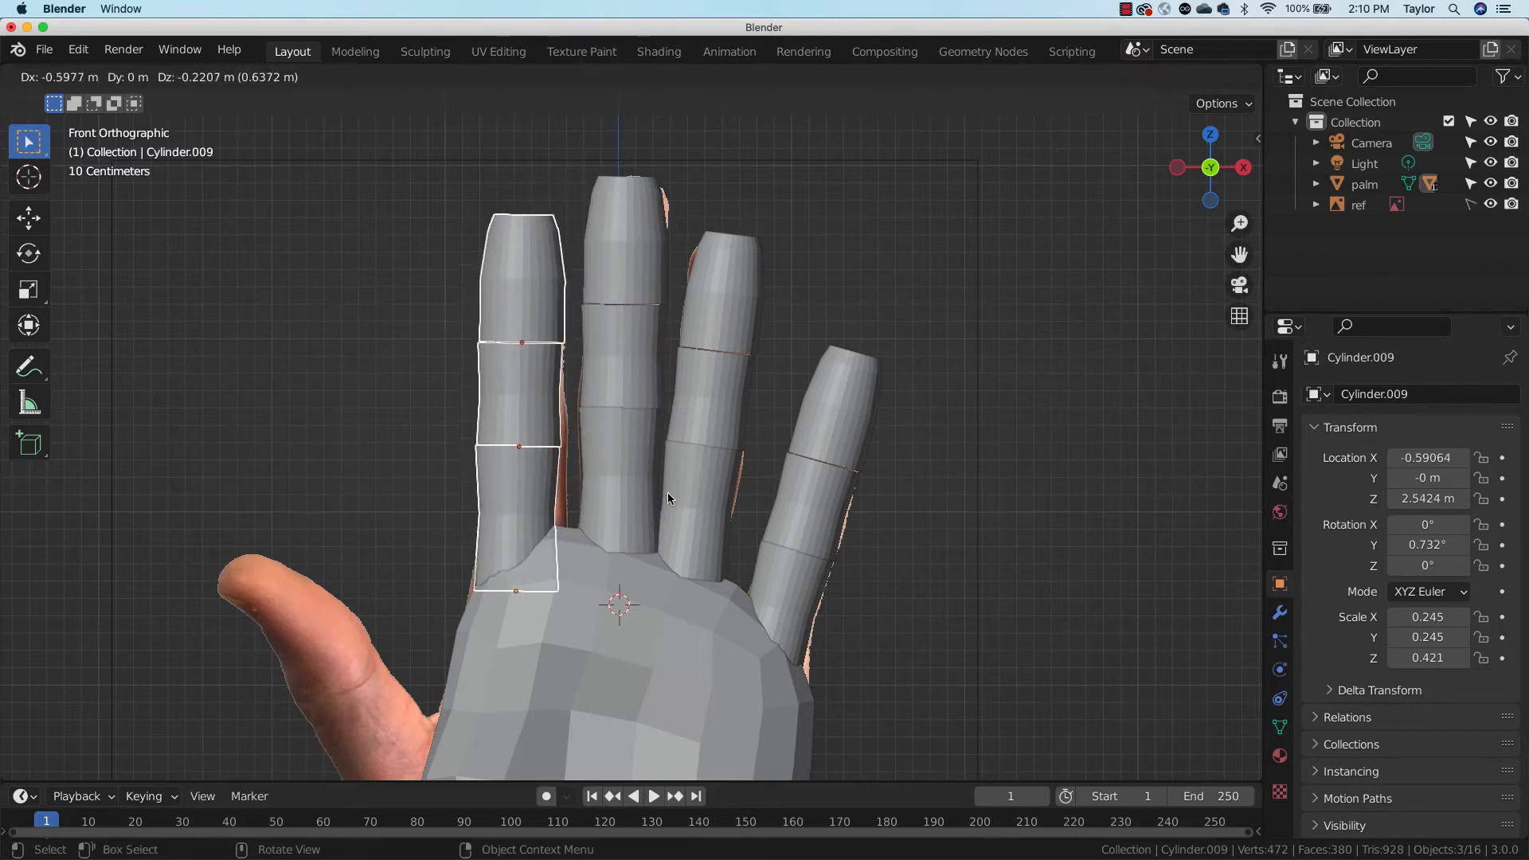
{"action": "left_click", "coordinate": [672, 495]}
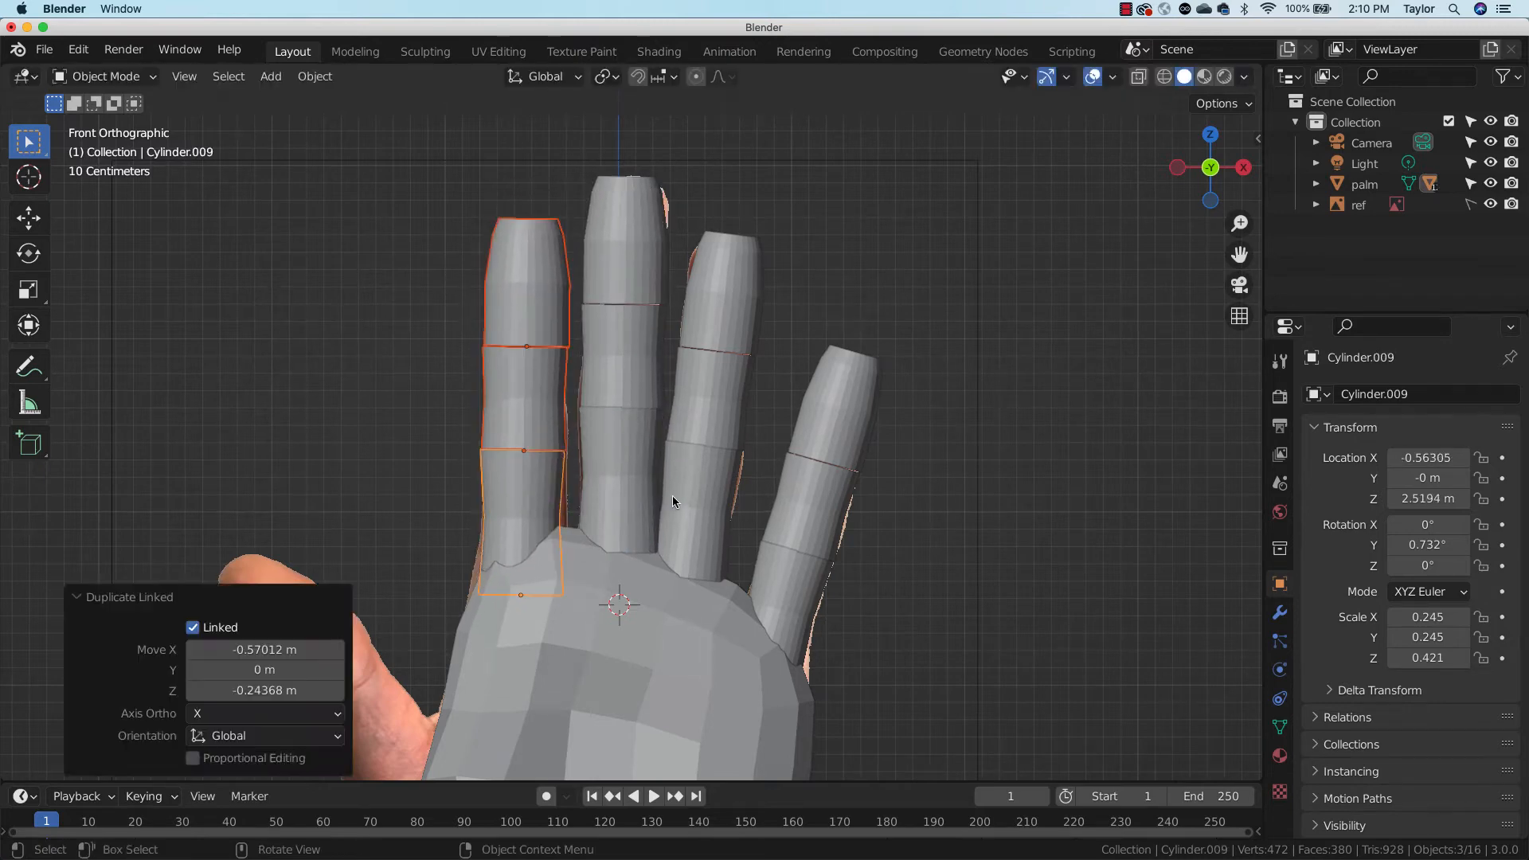
Scale the index finger copy to 0.968 to match the reference, clear the selection and check the hand at an angle
{"action": "key", "text": "s"}
{"action": "left_click", "coordinate": [817, 482]}
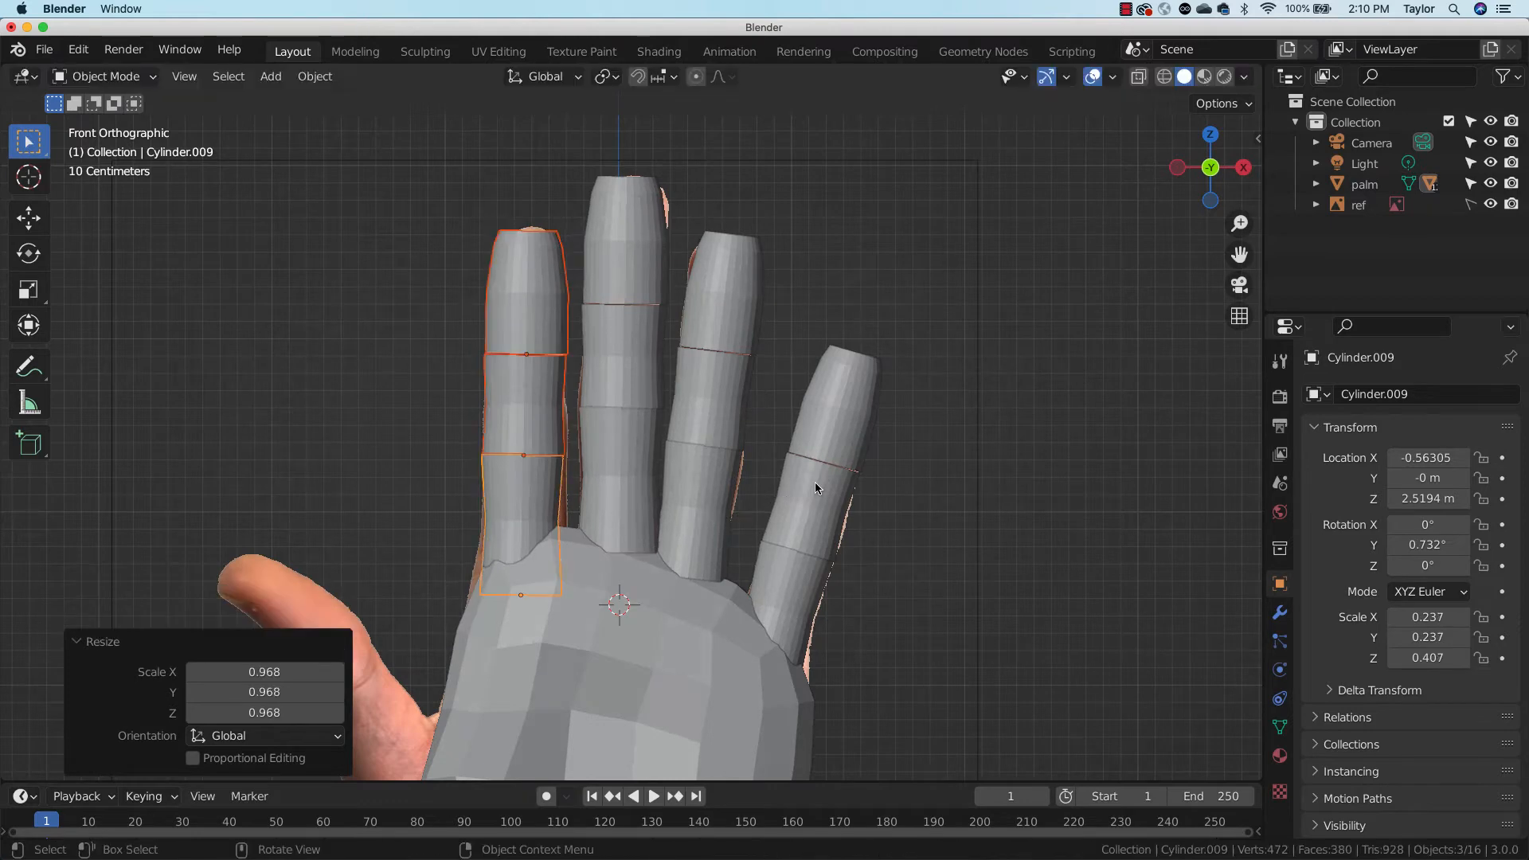
{"action": "left_click", "coordinate": [902, 540]}
{"action": "middle_click_drag", "start_coordinate": [928, 539], "coordinate": [859, 545]}
{"action": "scroll", "coordinate": [850, 566], "scroll_direction": "down", "scroll_amount": 3}
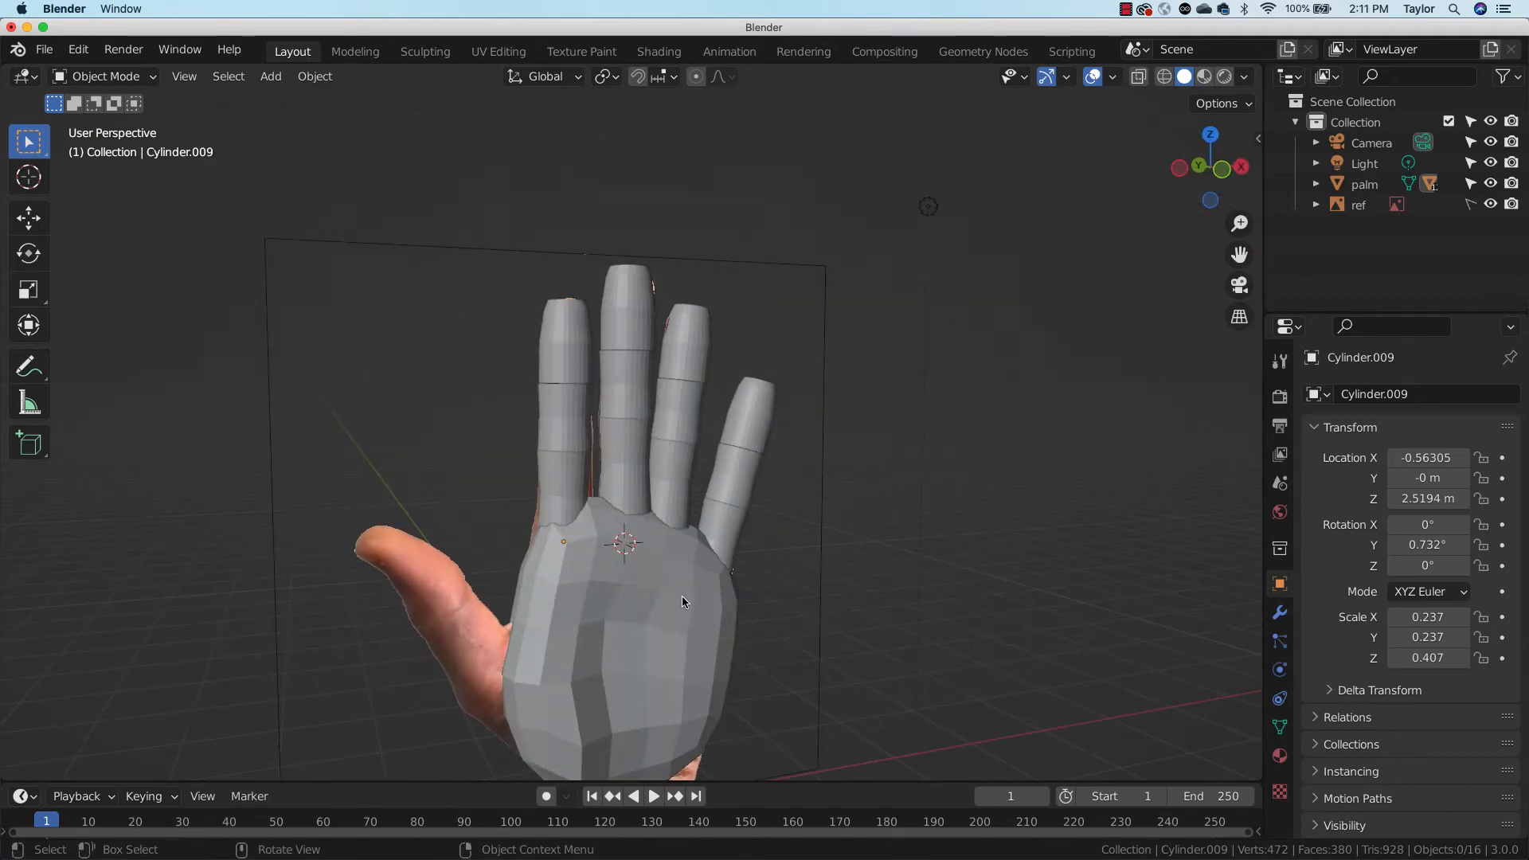
Move the palm about 1.03 m in X away from the reference hand, and rotate the little finger's base segment about 20° in side view
{"action": "left_click", "coordinate": [689, 651]}
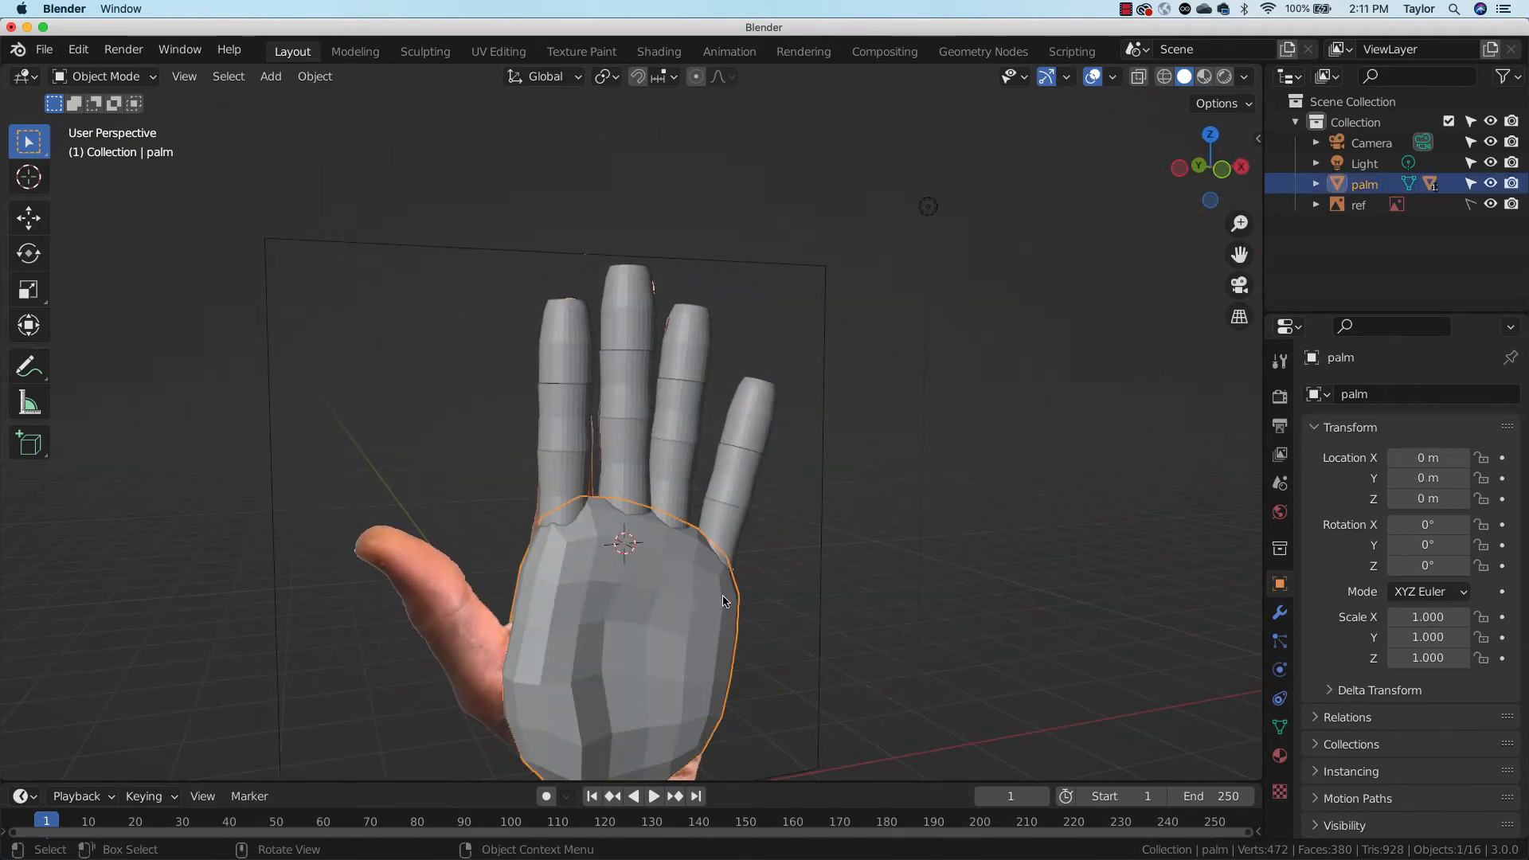
{"action": "left_click_drag", "start_coordinate": [735, 596], "coordinate": [852, 502]}
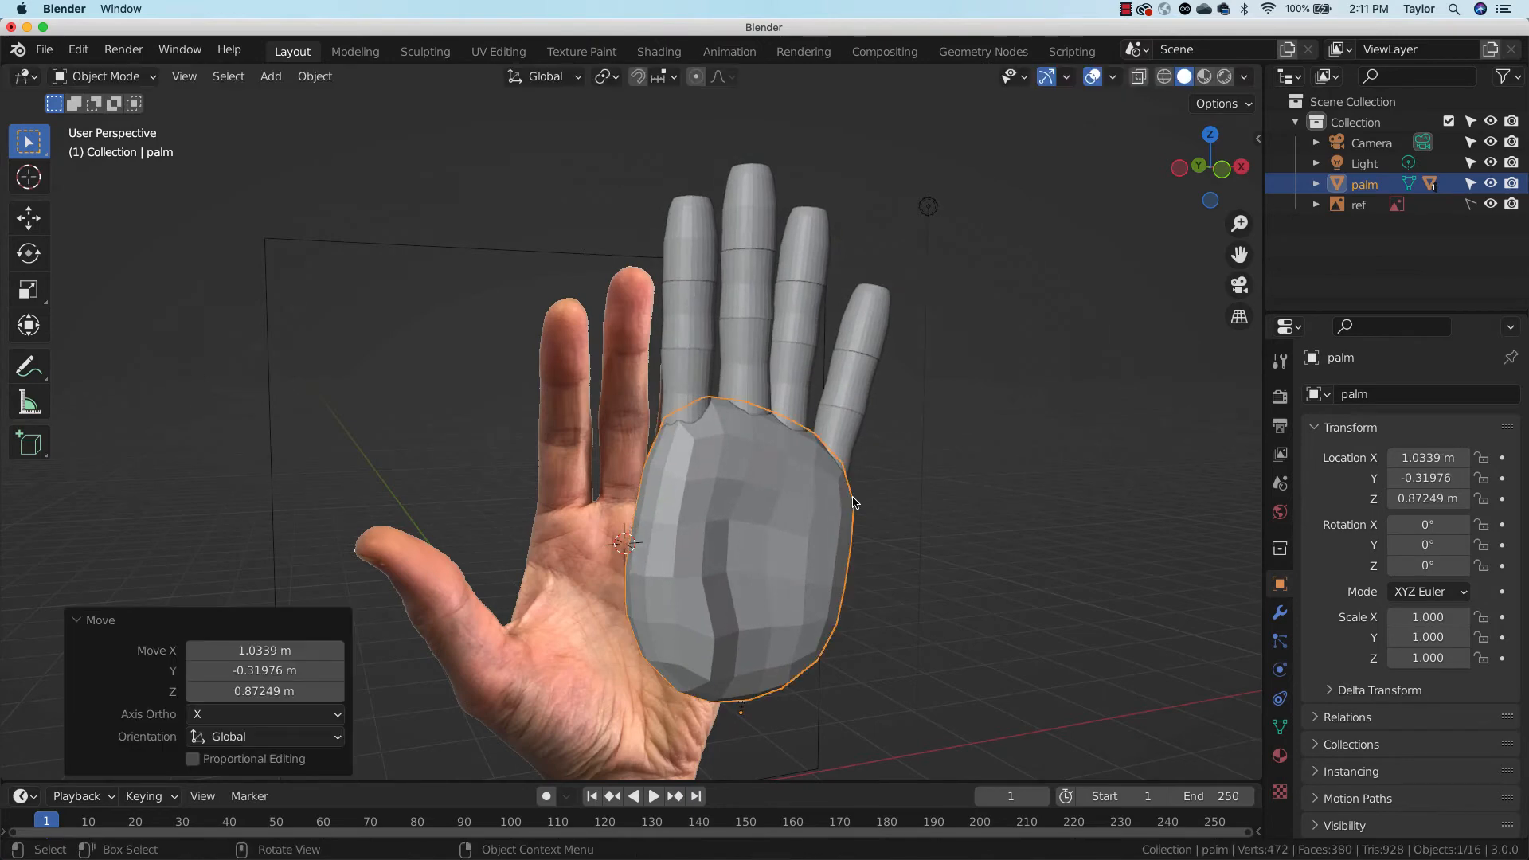
{"action": "left_click", "coordinate": [854, 446]}
{"action": "middle_click_drag", "start_coordinate": [852, 454], "coordinate": [1021, 520]}
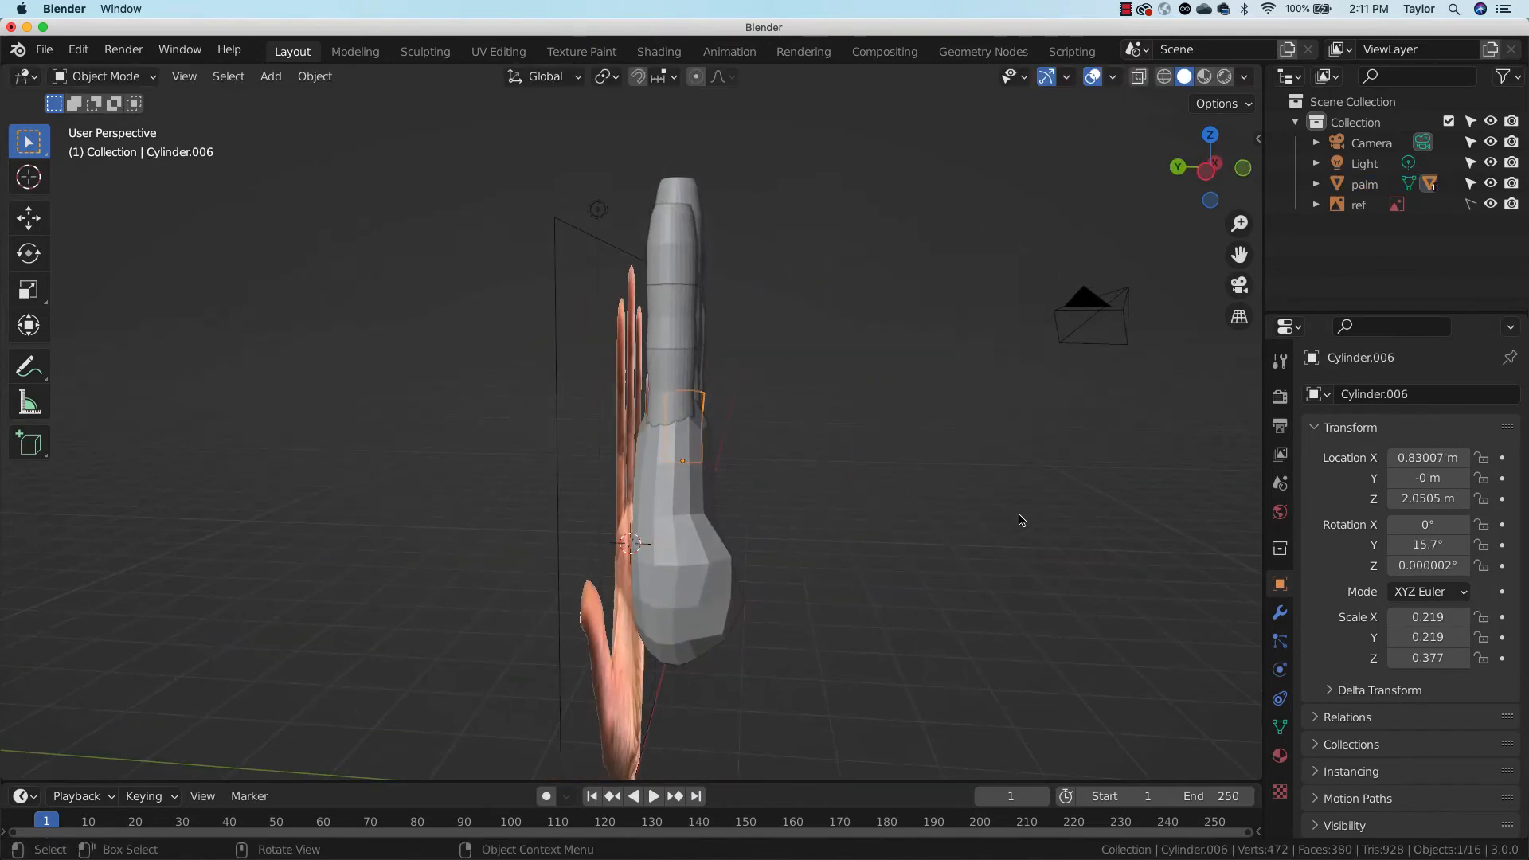
{"action": "key", "text": "r"}
{"action": "left_click", "coordinate": [965, 478]}
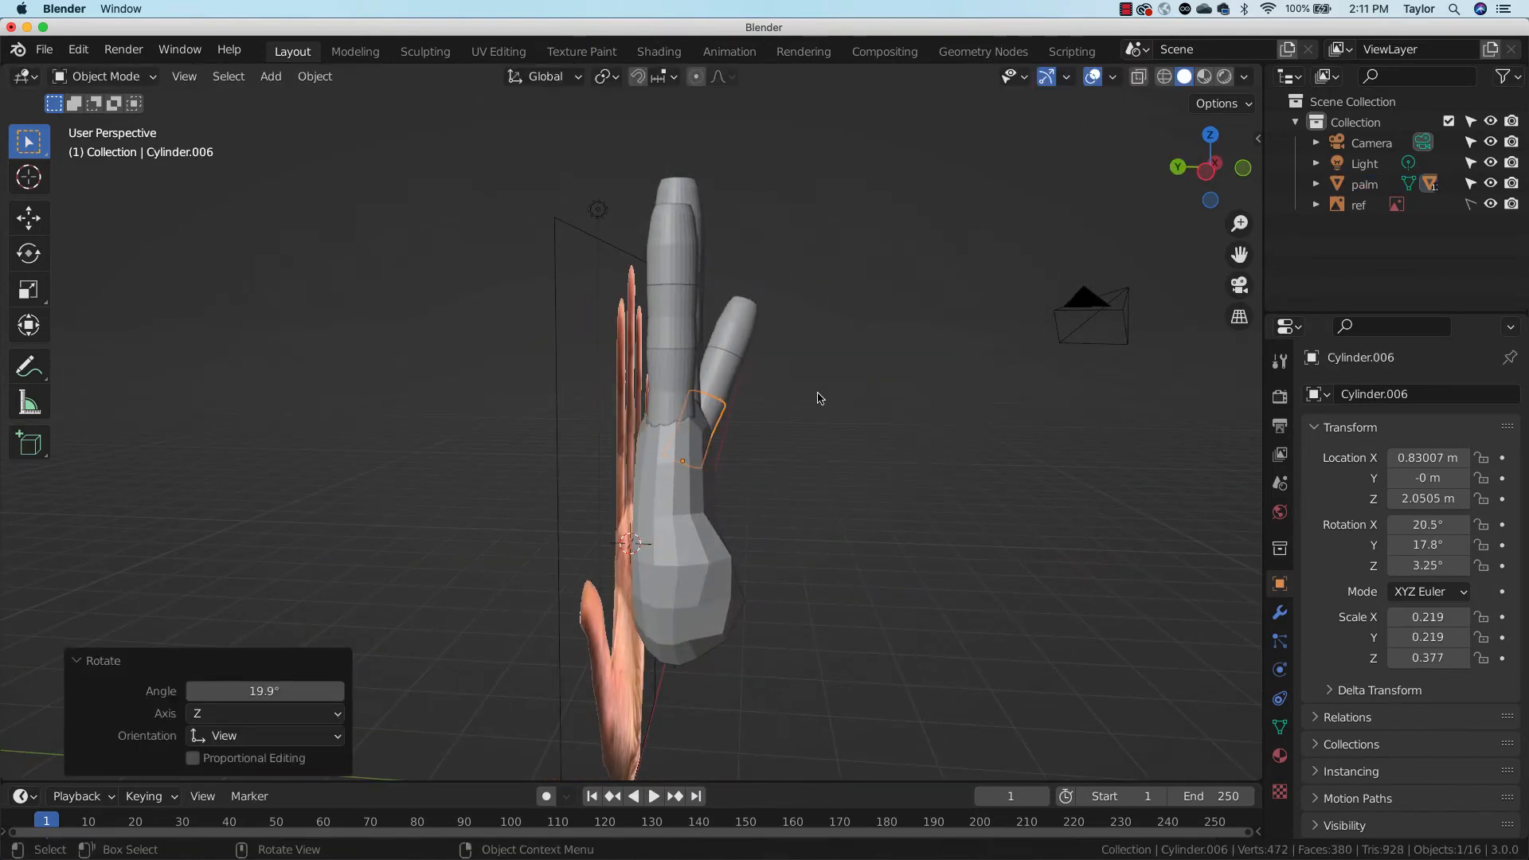
Rotate the little finger's middle segment, and rotate its tip segment about 32° to curl the finger forward
{"action": "left_click", "coordinate": [727, 388]}
{"action": "key", "text": "r"}
{"action": "left_click", "coordinate": [882, 442]}
{"action": "key", "text": "r"}
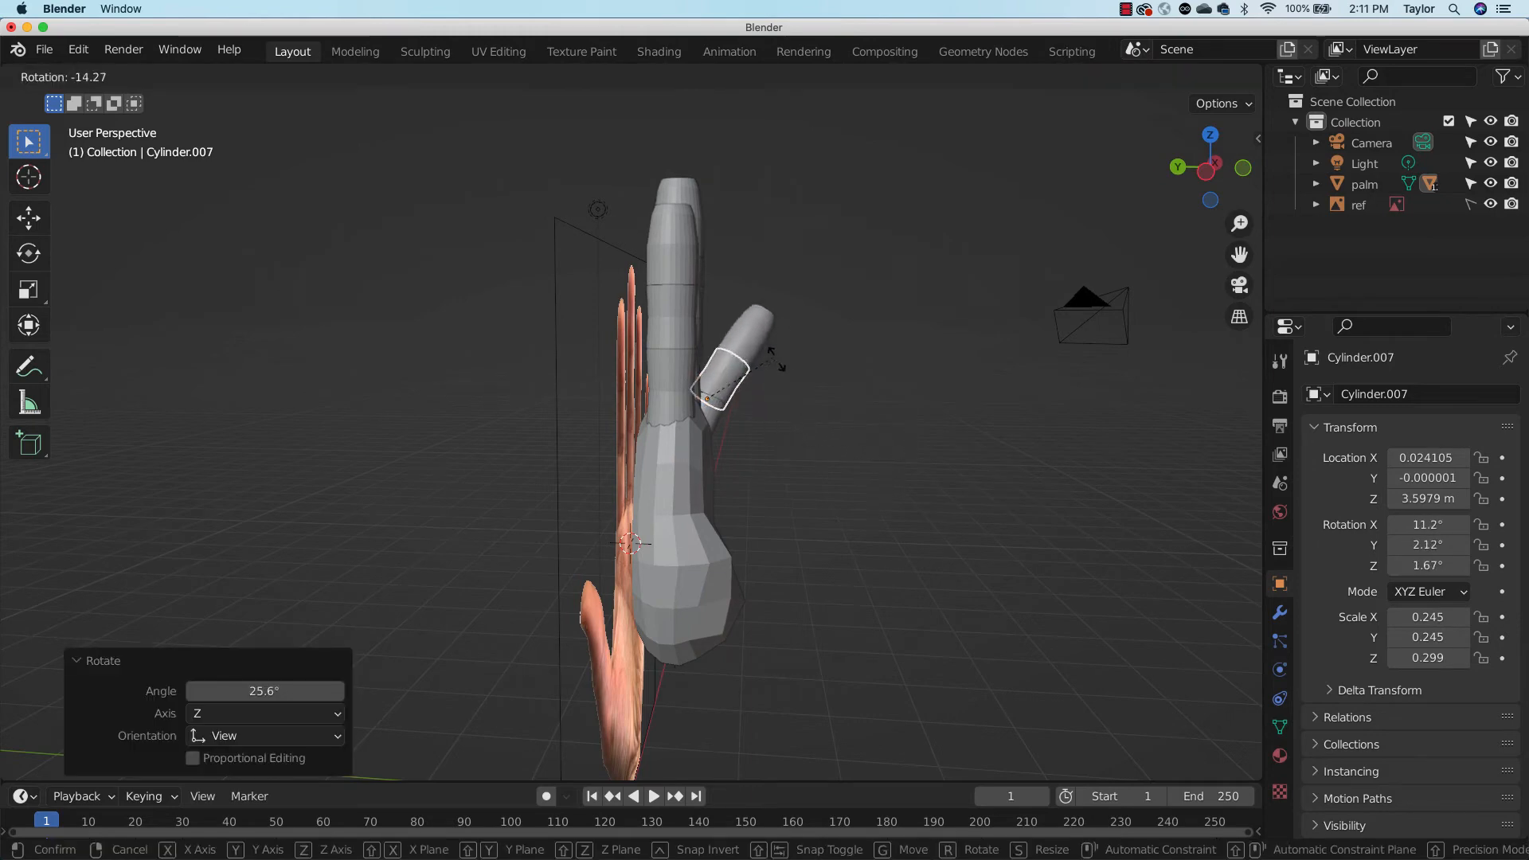
{"action": "left_click", "coordinate": [799, 376]}
{"action": "left_click", "coordinate": [779, 351]}
{"action": "key", "text": "r"}
{"action": "left_click", "coordinate": [850, 417]}
{"action": "middle_click_drag", "start_coordinate": [850, 417], "coordinate": [906, 503]}
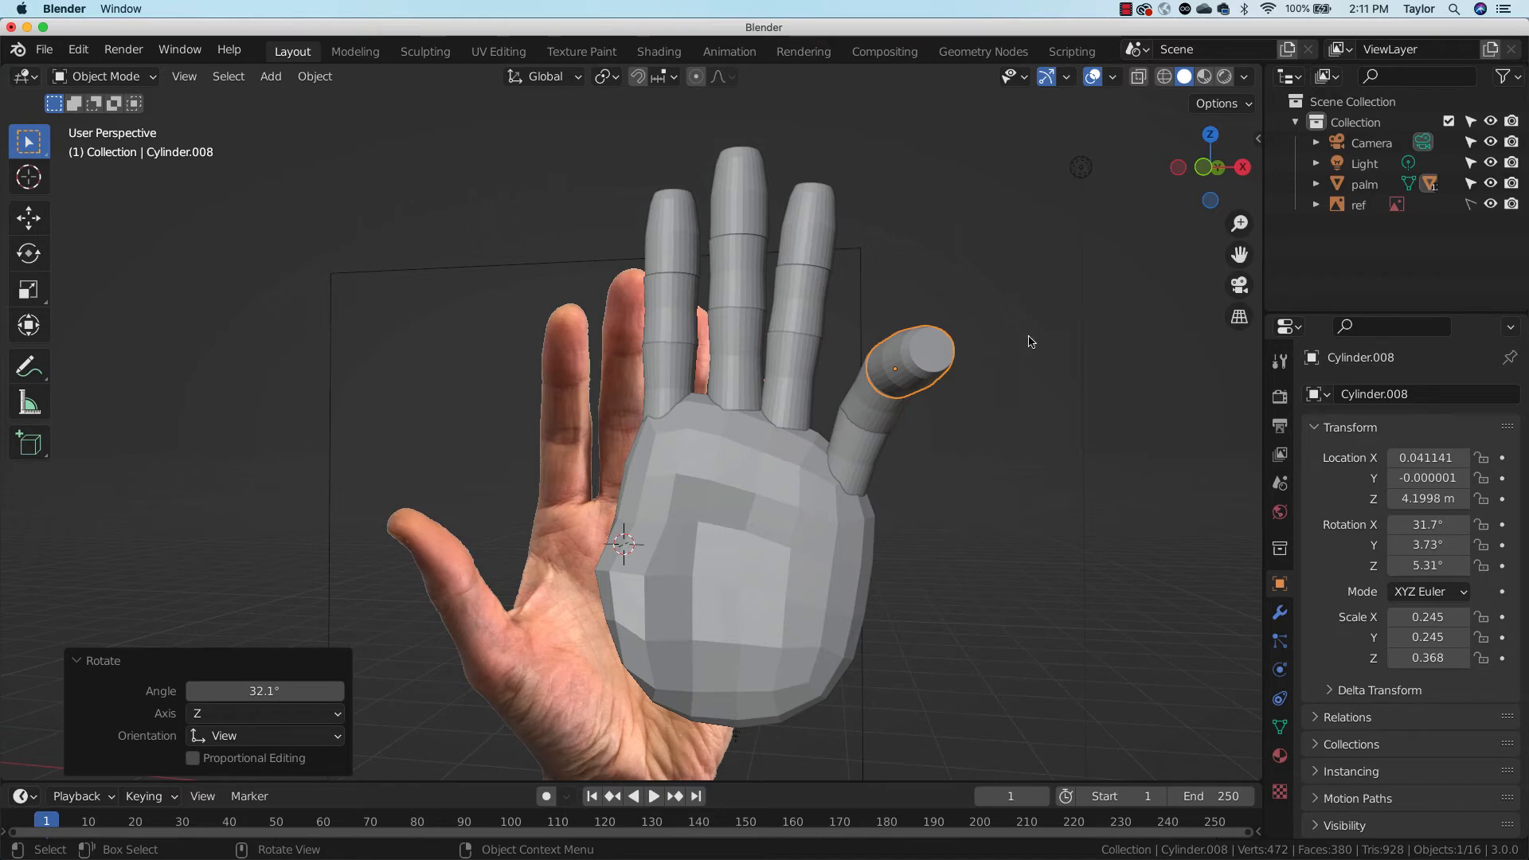
Undo the little finger segment rotations and the palm move
{"action": "key", "text": "ctrl+z"}
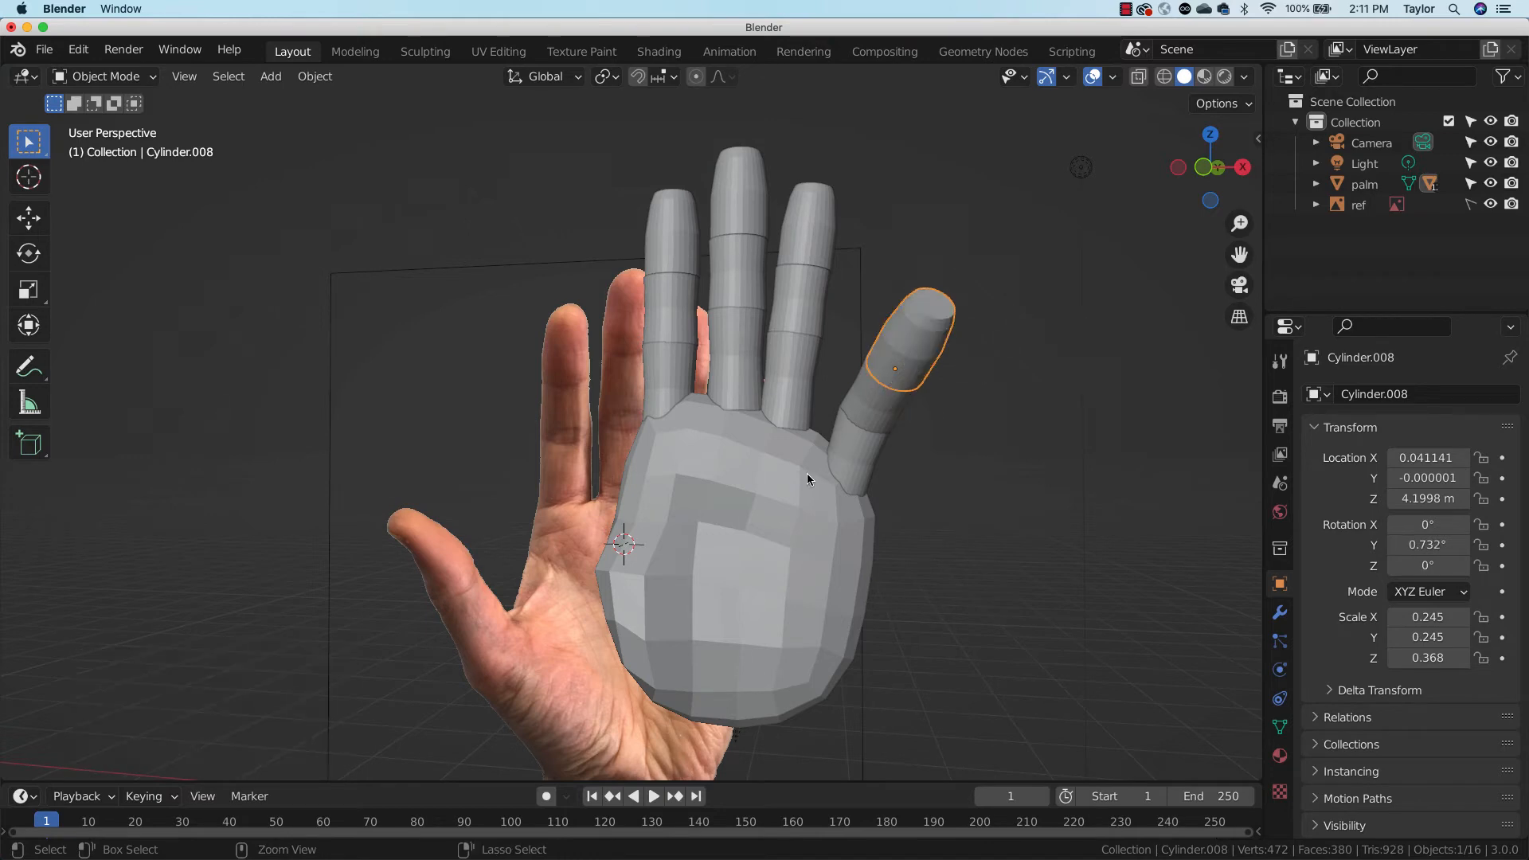
{"action": "key", "text": "bracketleft"}
{"action": "key", "text": "bracketleft"}
{"action": "key", "text": "ctrl+z"}
{"action": "key", "text": "ctrl+z"}
{"action": "key", "text": "ctrl+z"}
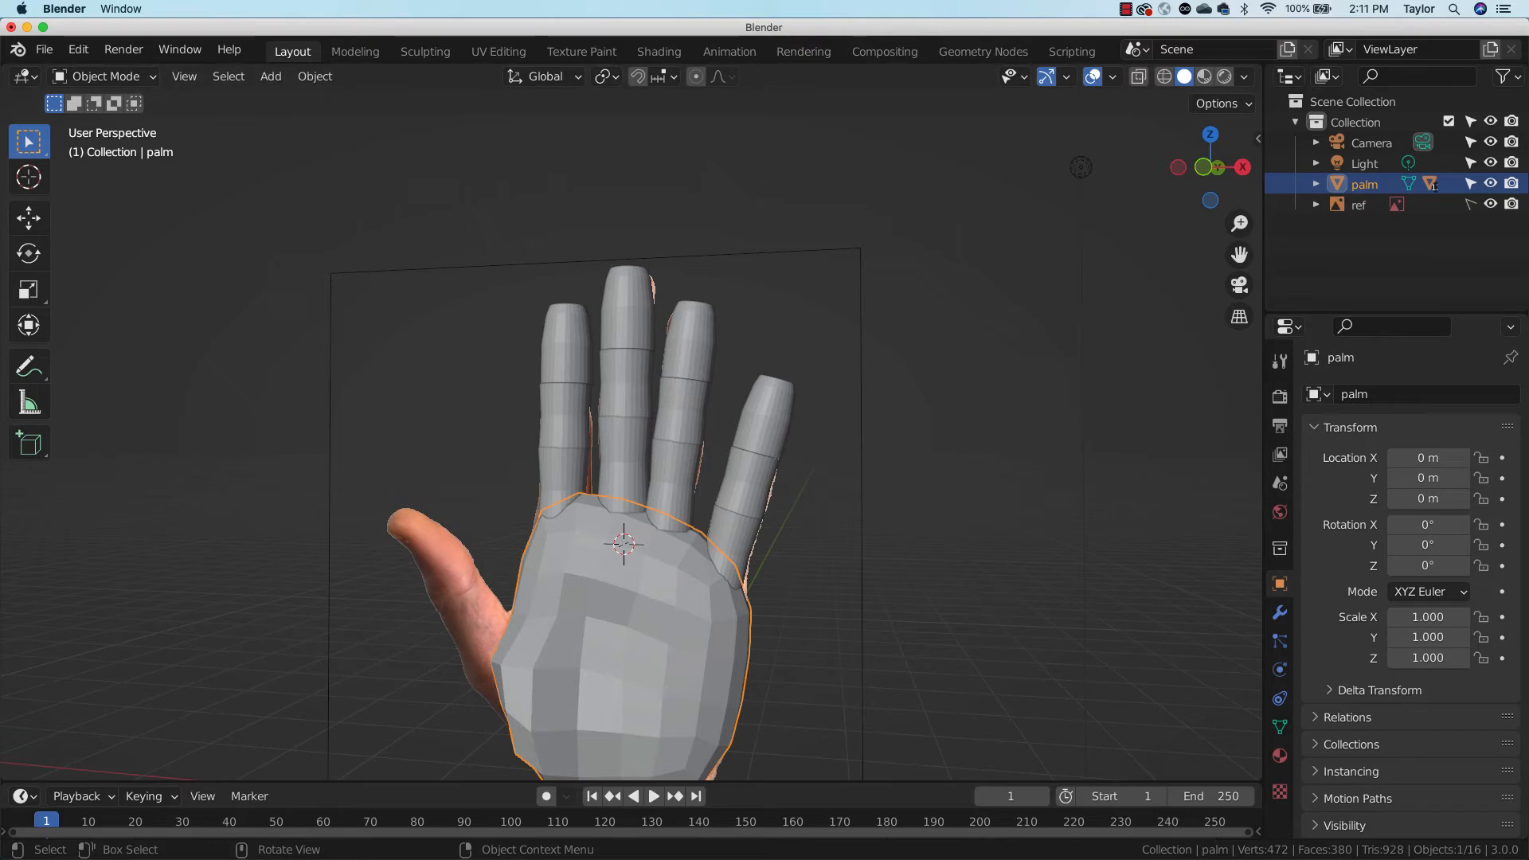
Rotate the little finger's base segment about 18° outward from the other fingers
{"action": "left_click", "coordinate": [934, 497]}
{"action": "middle_click_drag", "start_coordinate": [863, 494], "coordinate": [916, 510]}
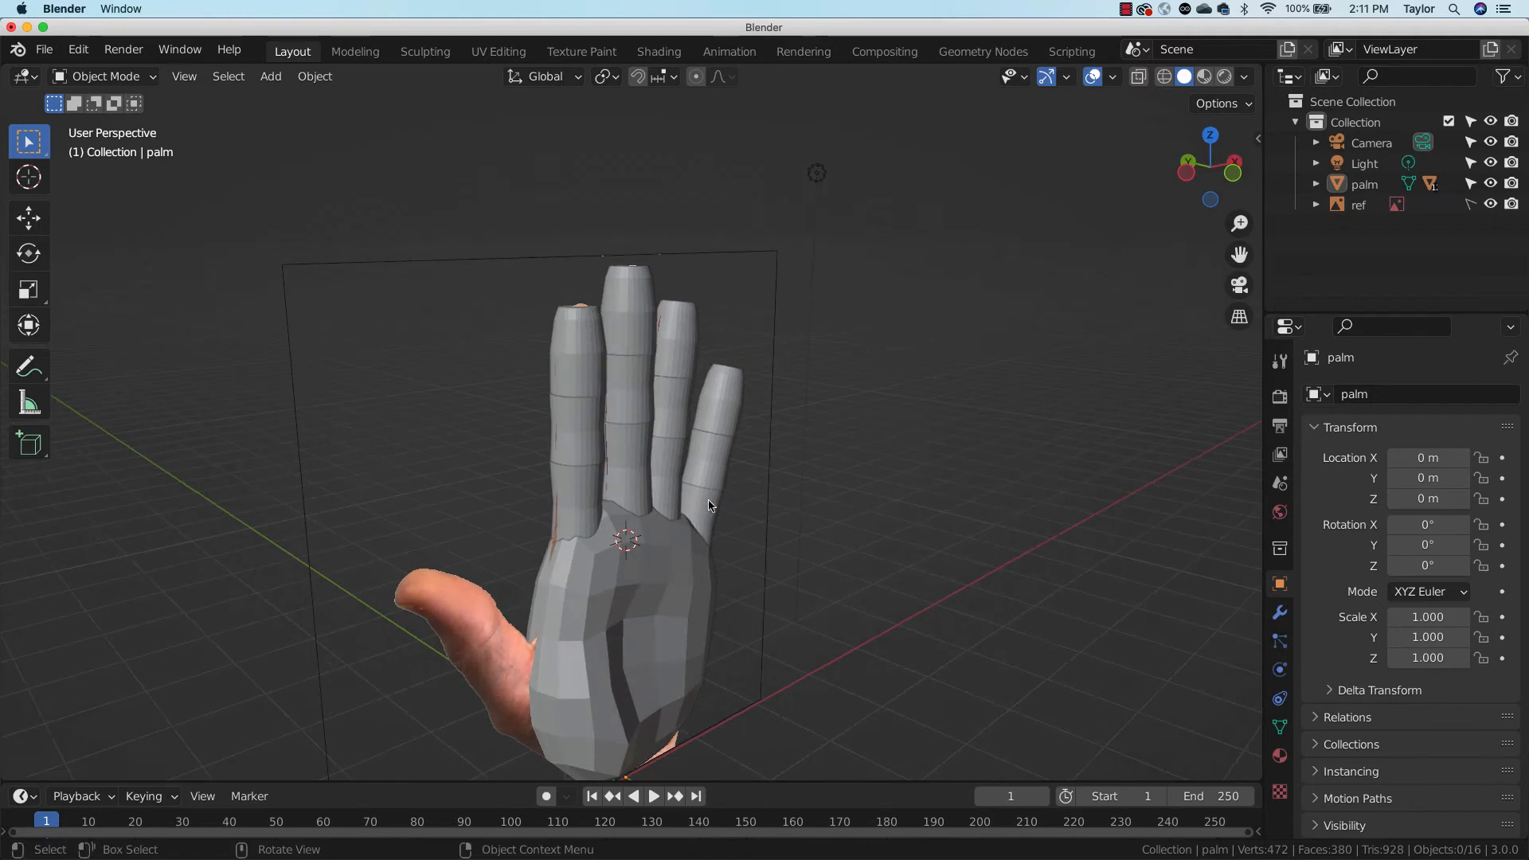
{"action": "left_click", "coordinate": [711, 512]}
{"action": "key", "text": "r"}
{"action": "left_click", "coordinate": [838, 514]}
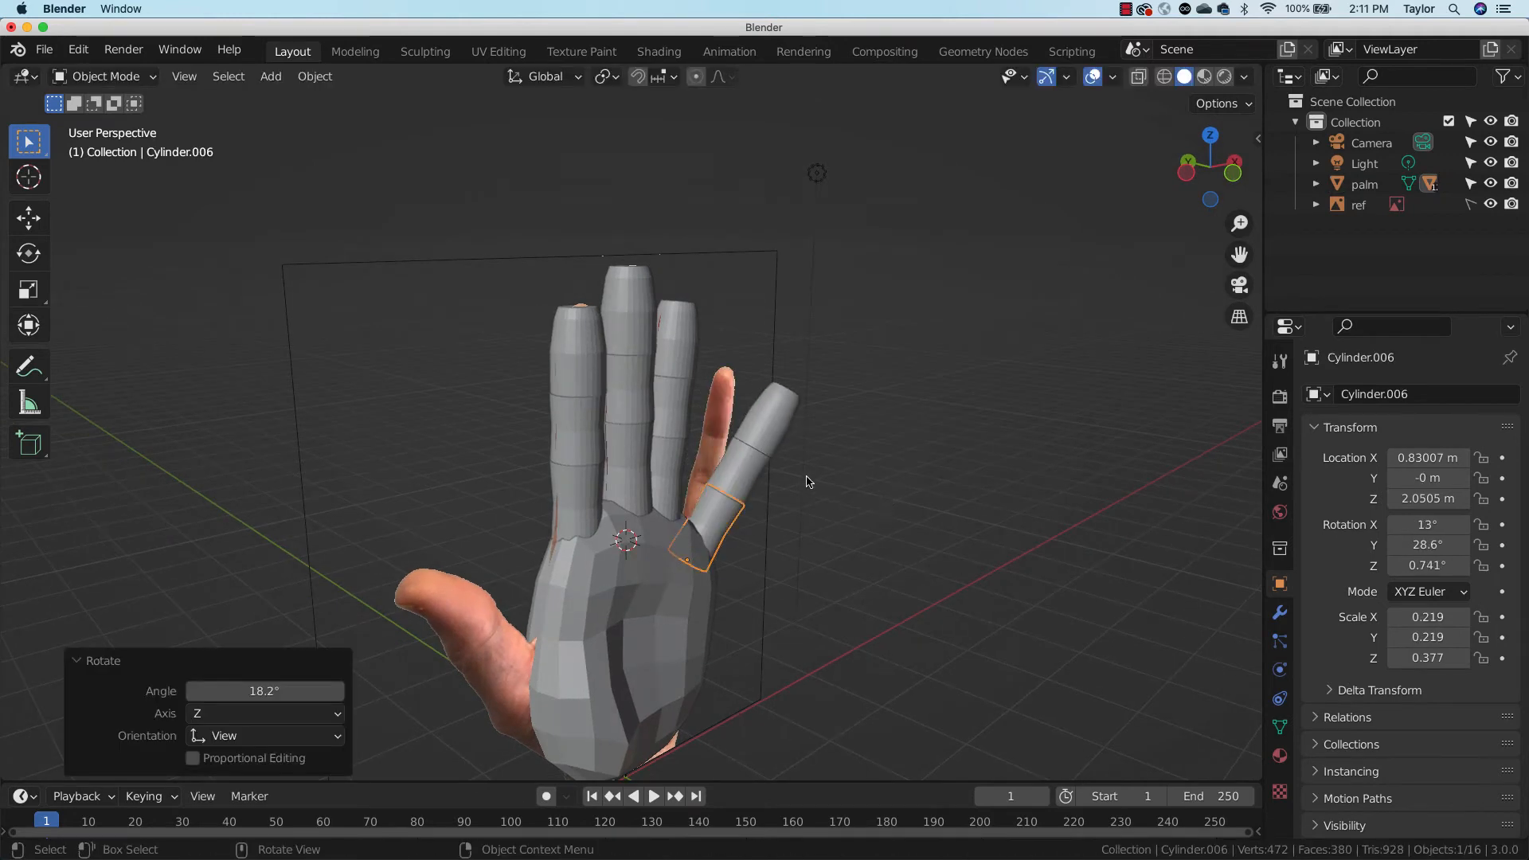
Bend the little finger further outward by rotating its middle segment, and its tip segment about 27°
{"action": "left_click", "coordinate": [747, 473]}
{"action": "key", "text": "r"}
{"action": "left_click", "coordinate": [858, 512]}
{"action": "left_click", "coordinate": [825, 462]}
{"action": "key", "text": "r"}
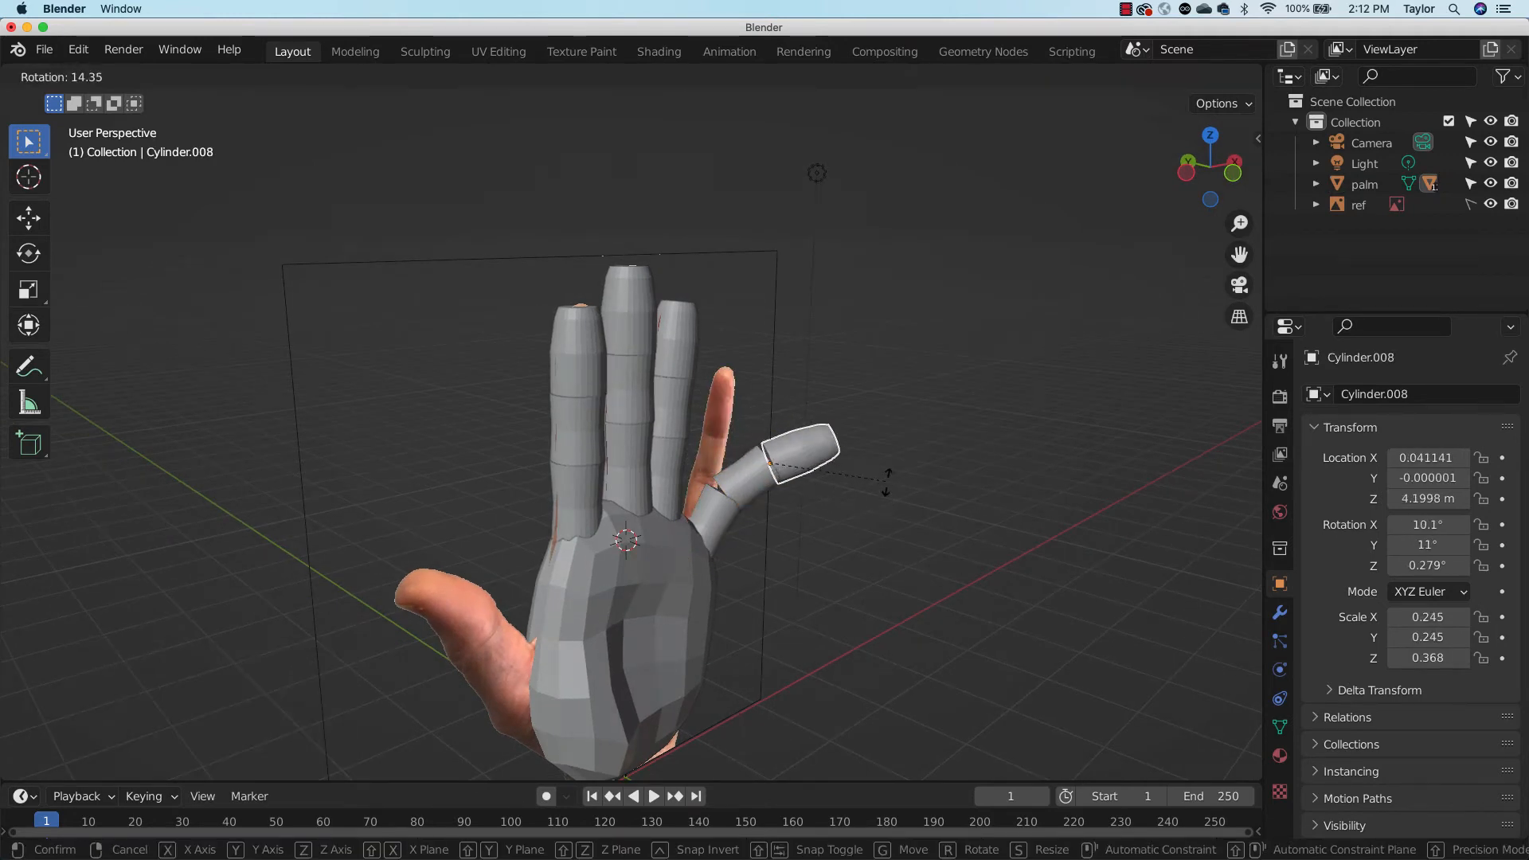
{"action": "left_click", "coordinate": [909, 508]}
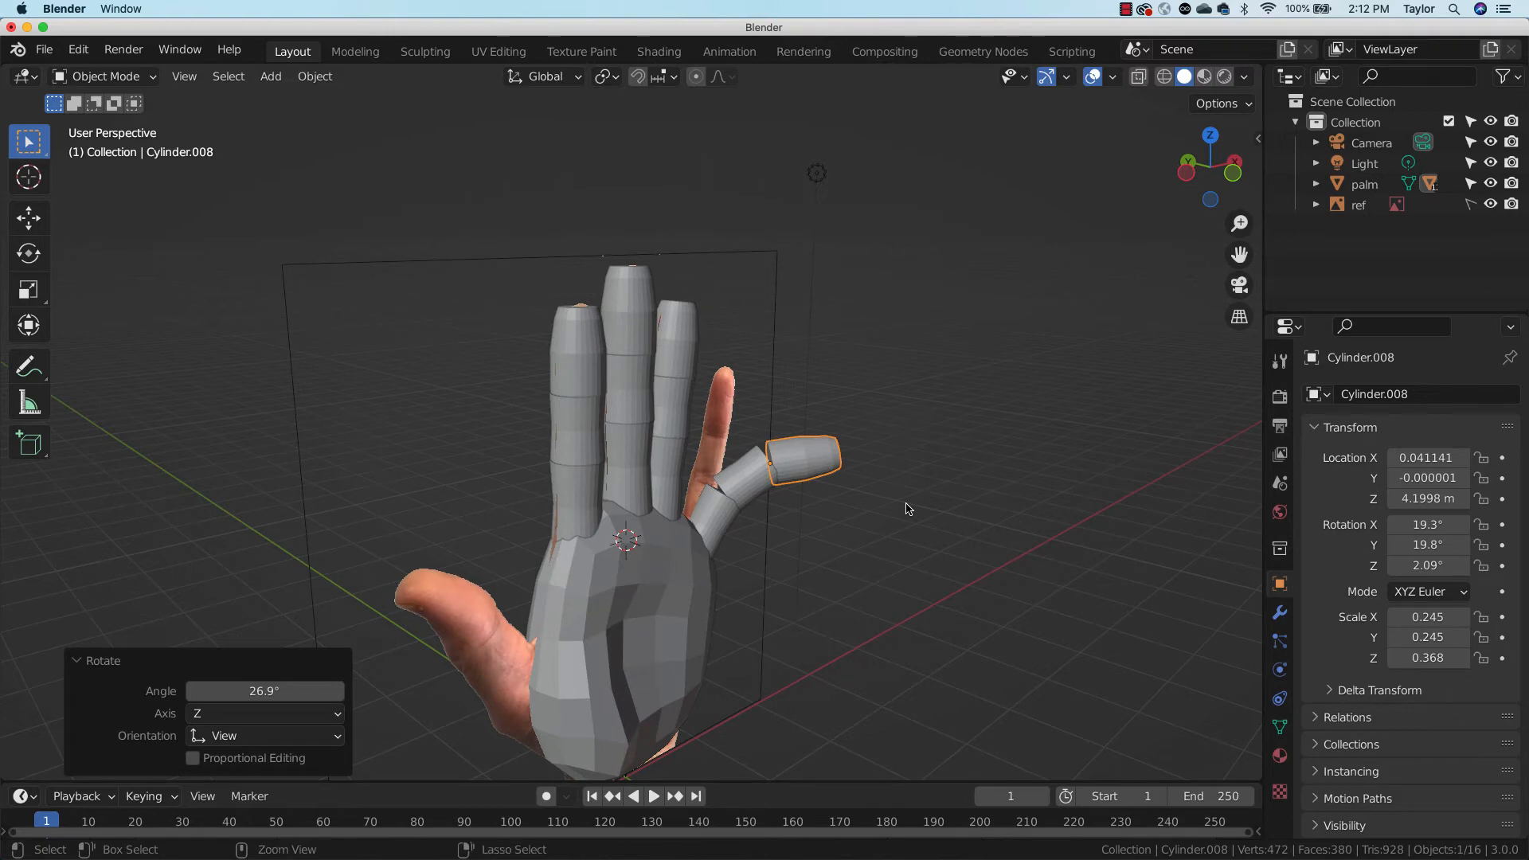
Clear the rotation of the little finger's tip, middle and base segments
{"action": "key", "text": "alt+r"}
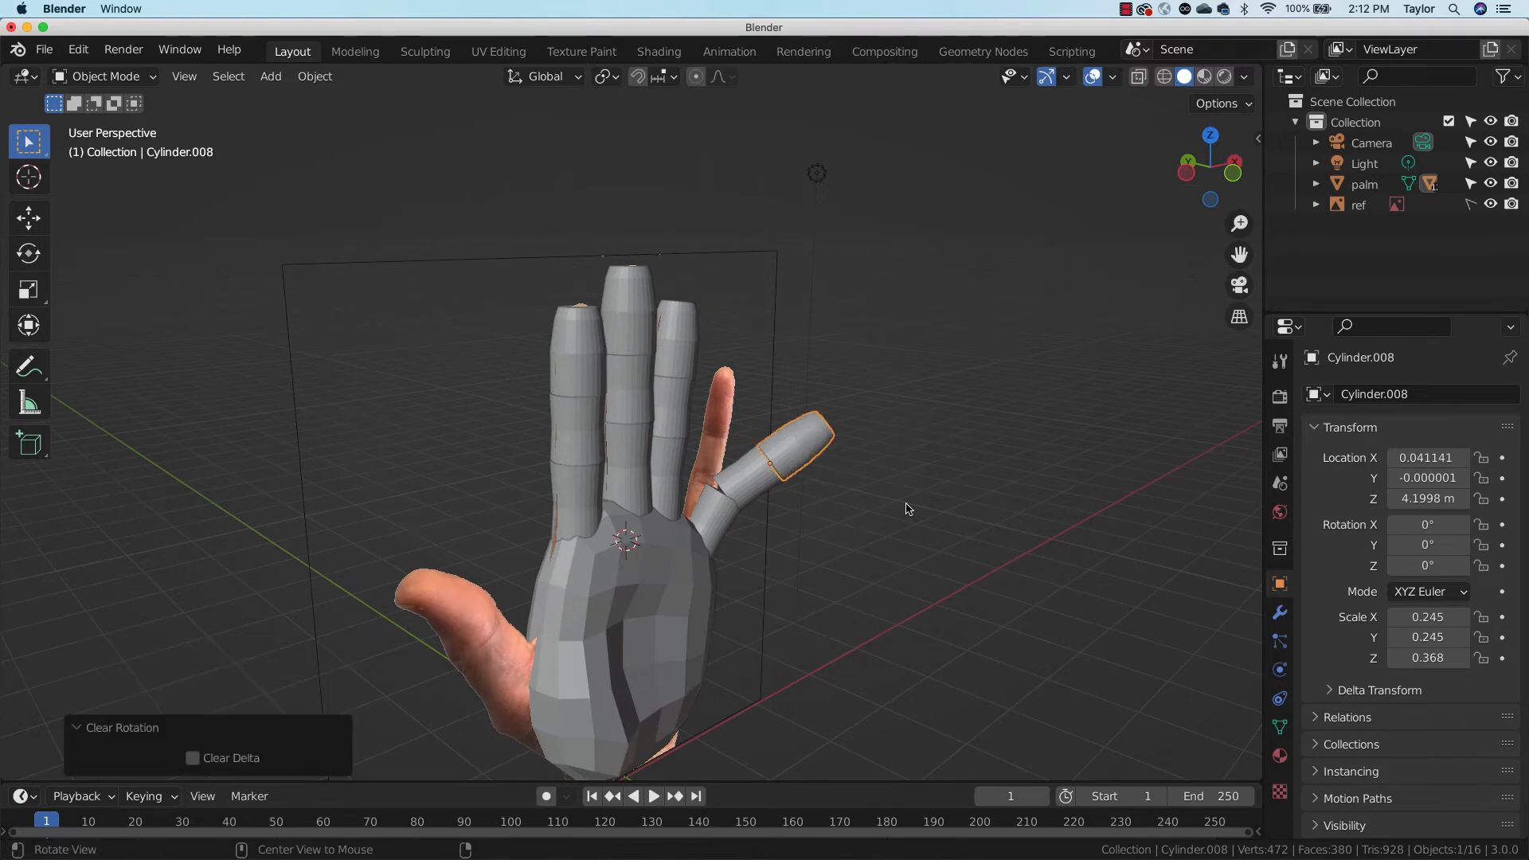
{"action": "left_click", "coordinate": [749, 478]}
{"action": "key", "text": "alt+r"}
{"action": "left_click", "coordinate": [717, 522]}
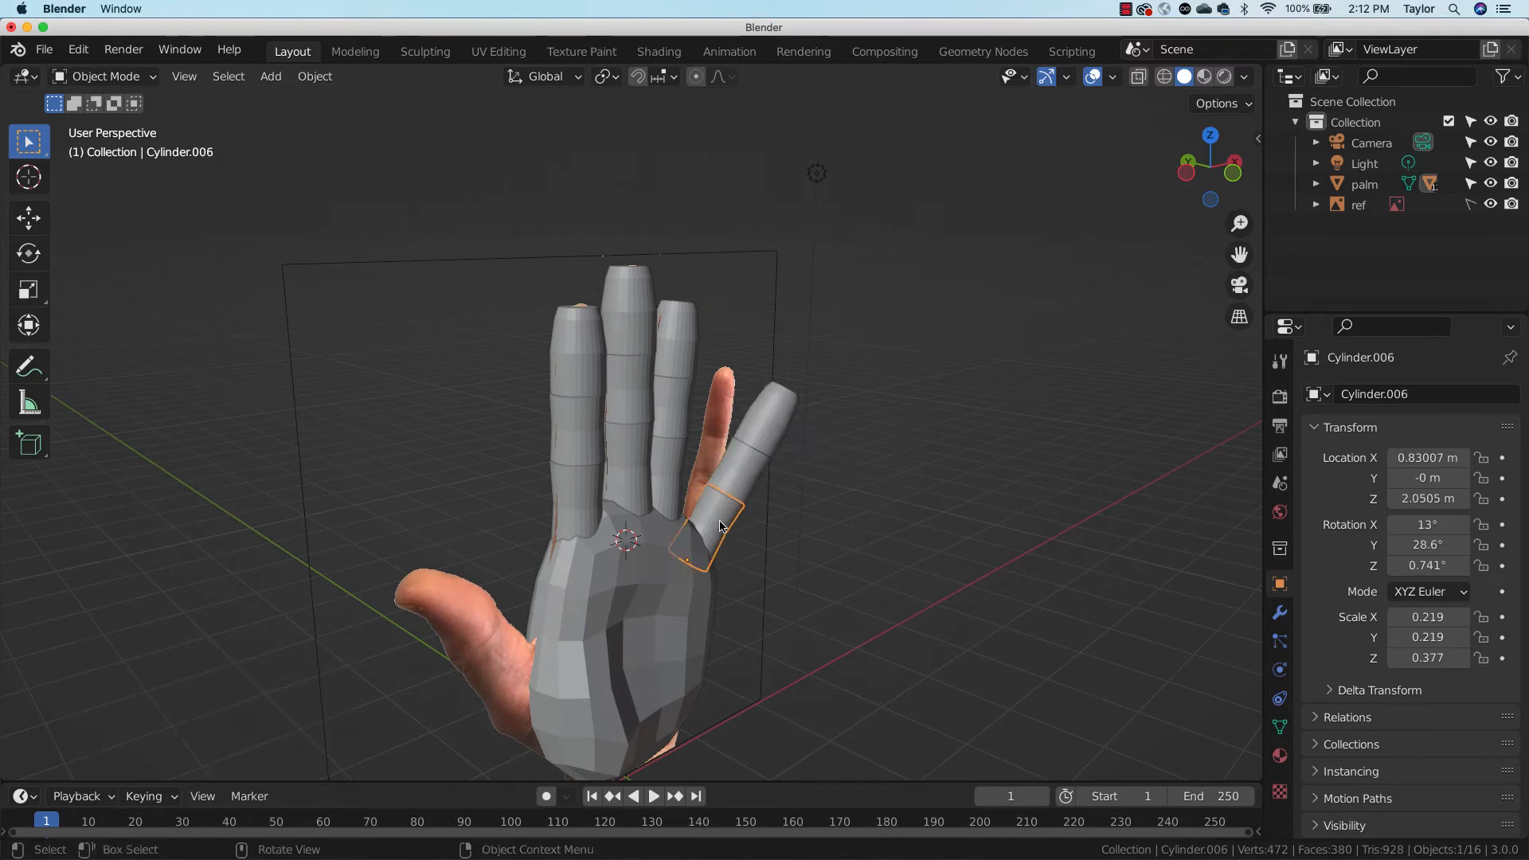
{"action": "key", "text": "alt+r"}
{"action": "middle_click_drag", "start_coordinate": [751, 516], "coordinate": [834, 553]}
{"action": "left_click", "coordinate": [926, 543]}
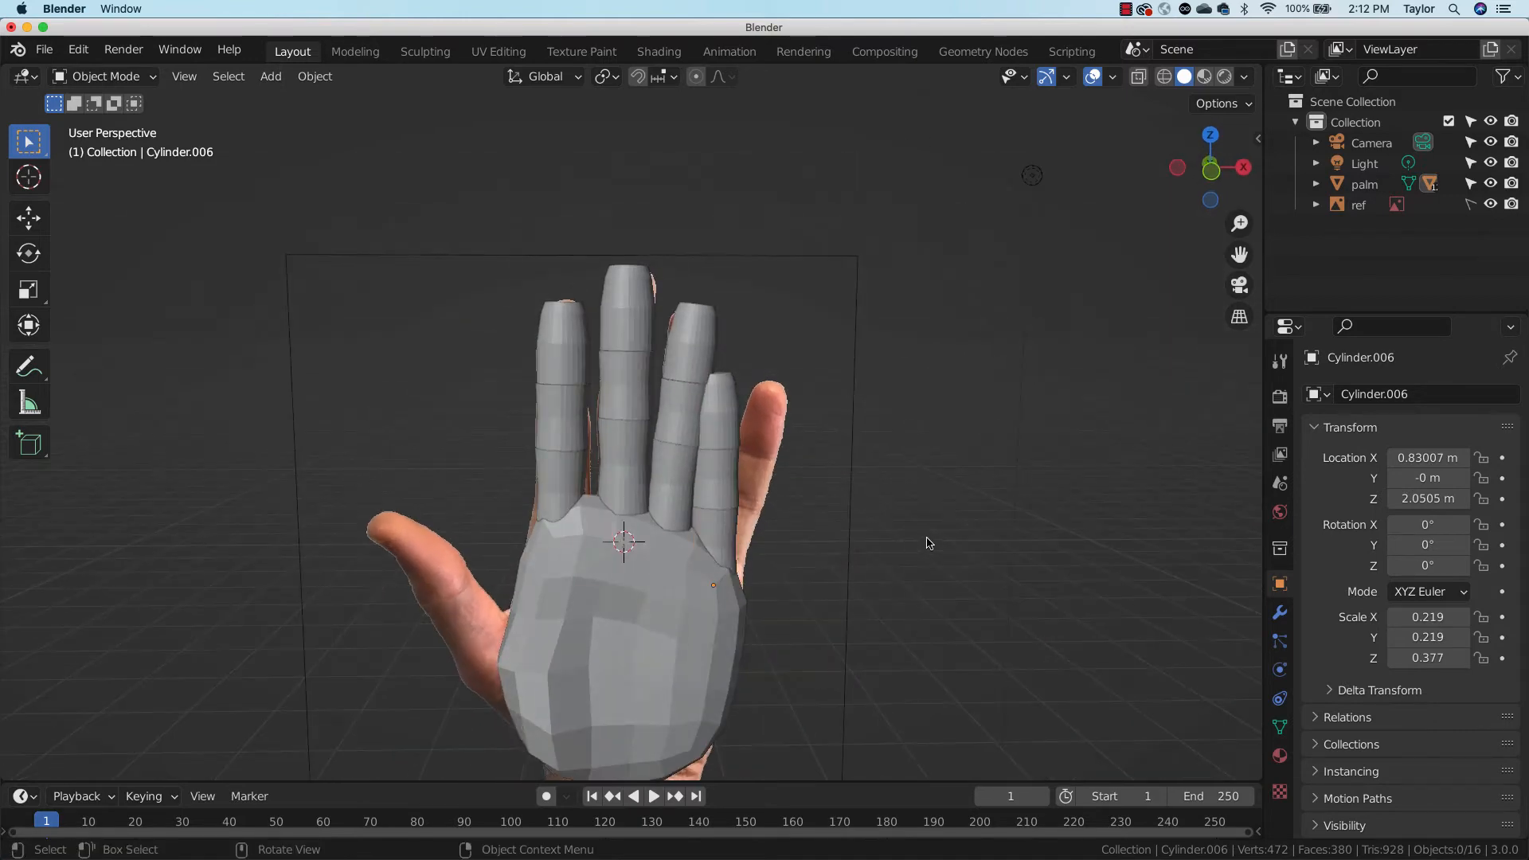
In the front view, rotate the little finger's base segment about 17.3° to align the finger with the reference image
{"action": "middle_click_drag", "start_coordinate": [787, 451], "coordinate": [873, 466]}
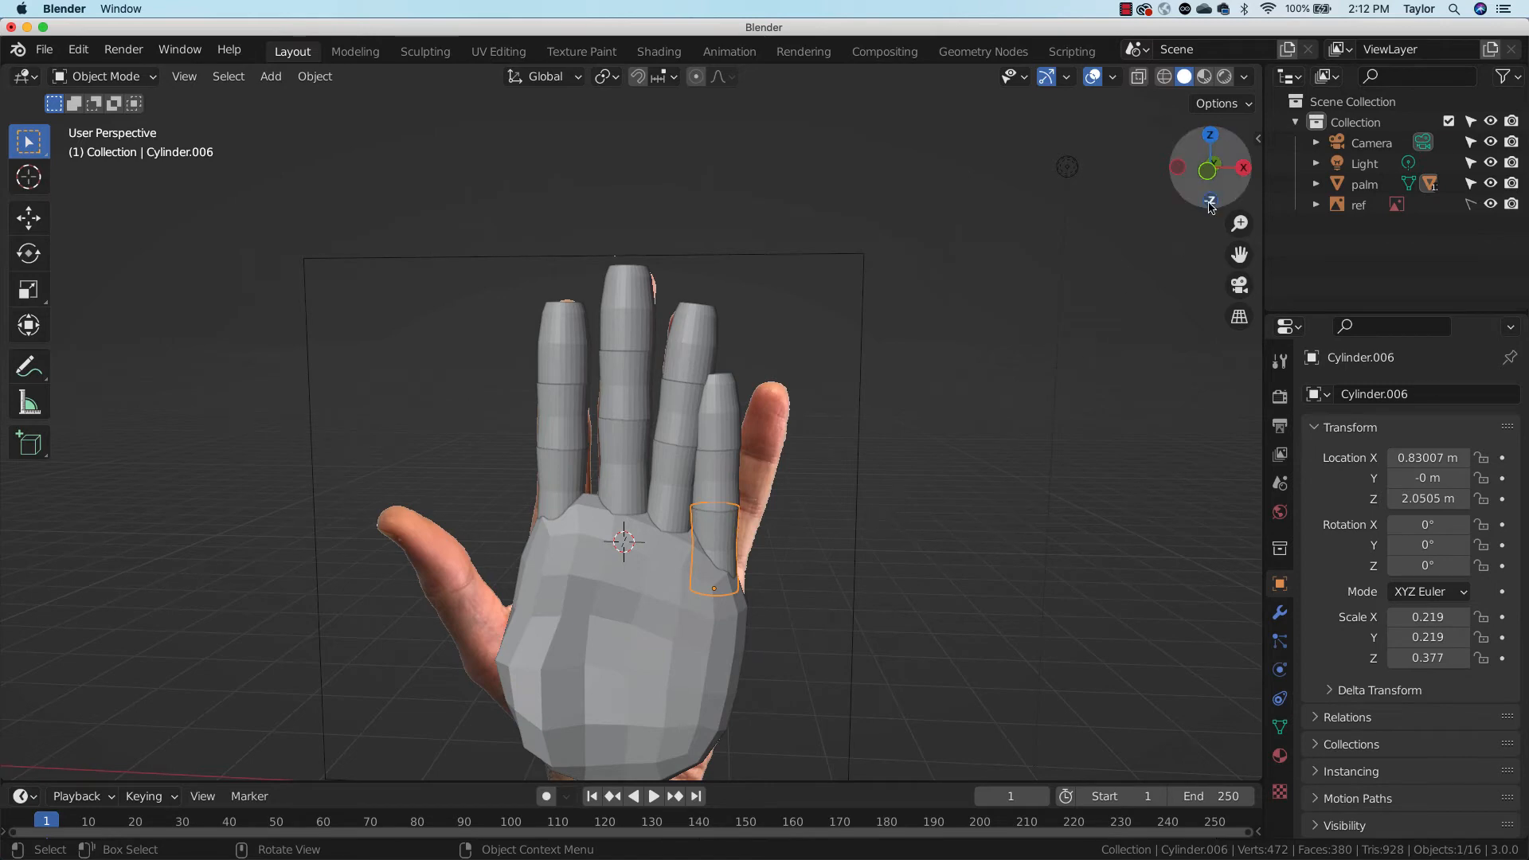
{"action": "left_click", "coordinate": [1209, 168]}
{"action": "key", "text": "r"}
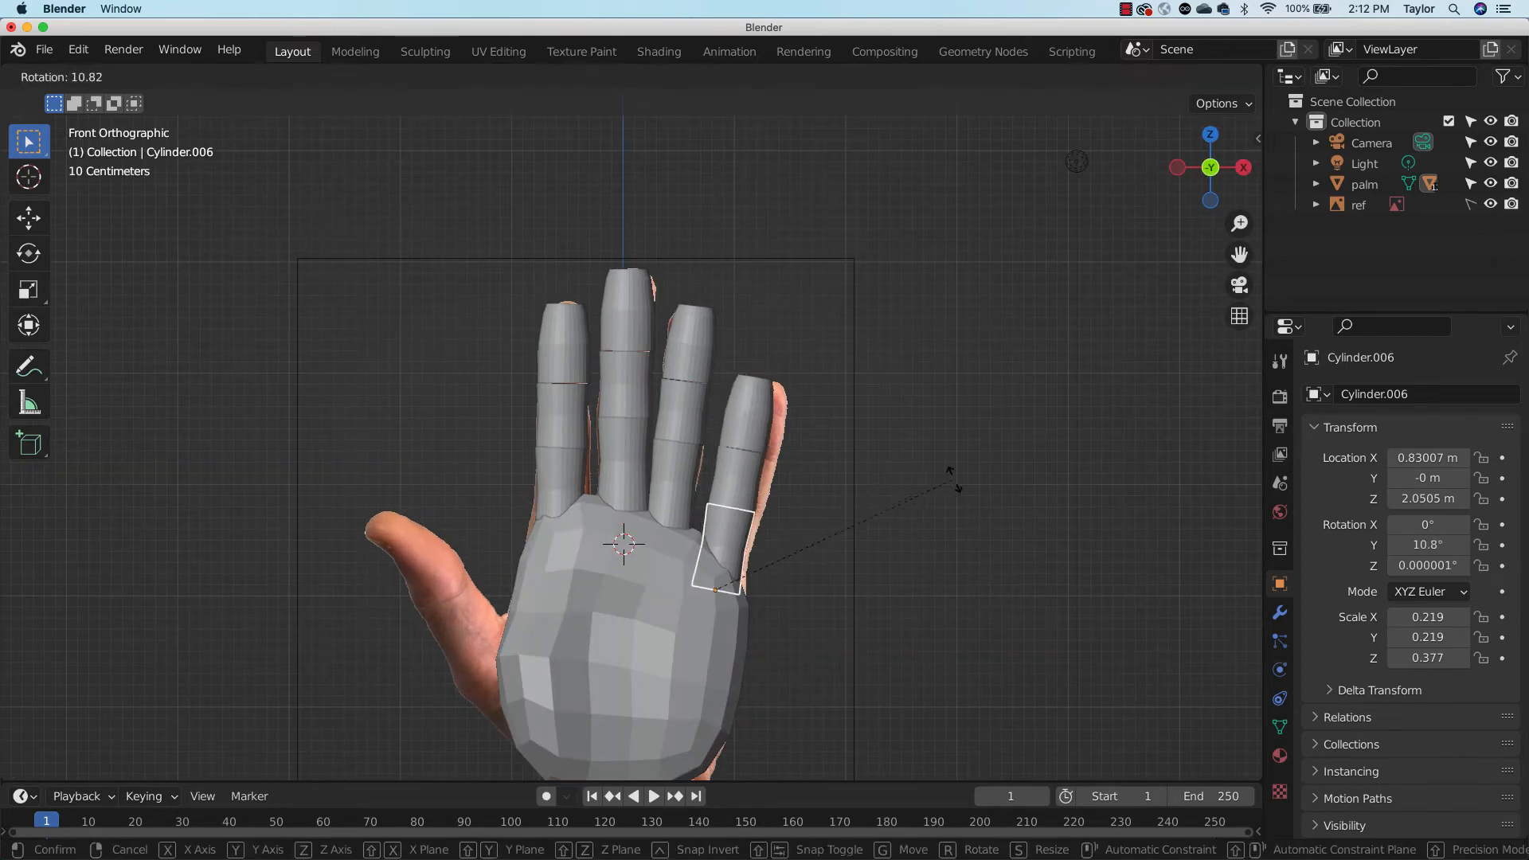
{"action": "left_click", "coordinate": [1017, 488]}
{"action": "middle_click_drag", "start_coordinate": [1017, 488], "coordinate": [965, 499]}
{"action": "left_click", "coordinate": [879, 529]}
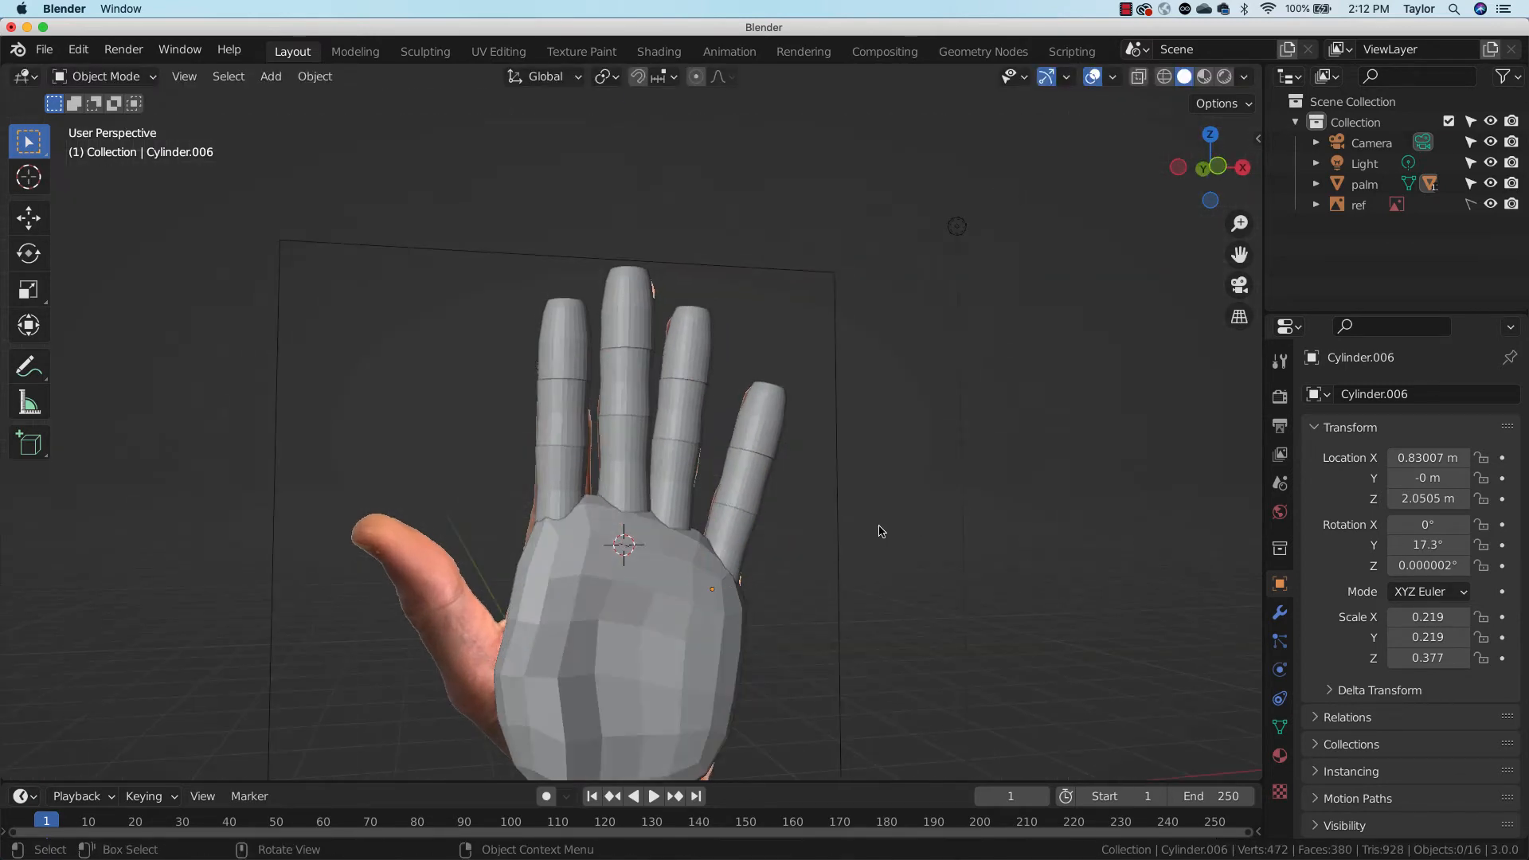
Select the palm in the front view with the whole hand in sight and switch it to Sculpt Mode
{"action": "middle_click_drag", "start_coordinate": [880, 529], "coordinate": [619, 644]}
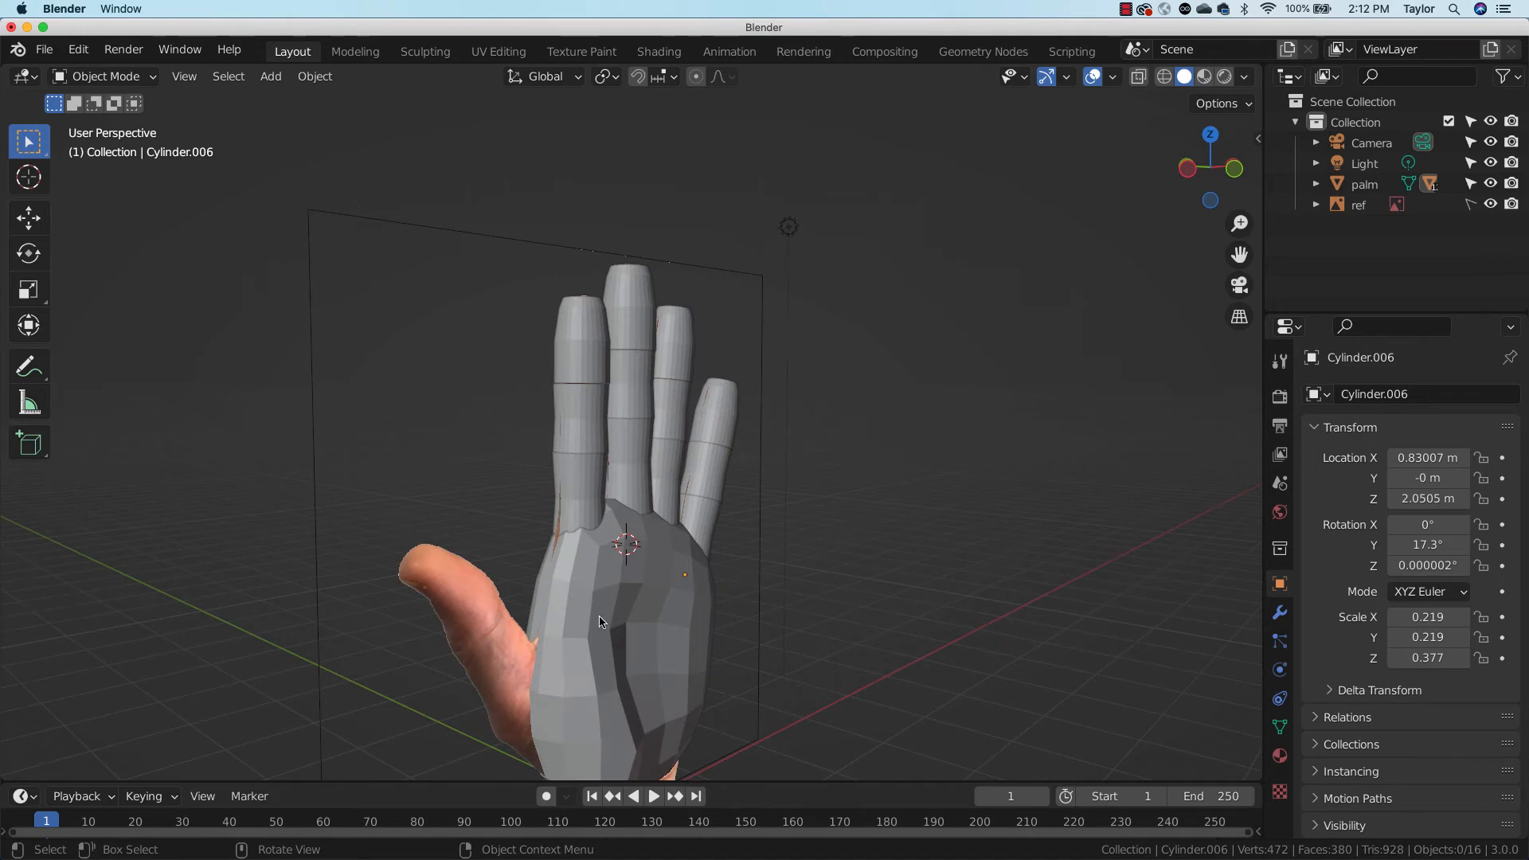
{"action": "middle_click_drag", "start_coordinate": [670, 623], "coordinate": [532, 642]}
{"action": "left_click", "coordinate": [1217, 175]}
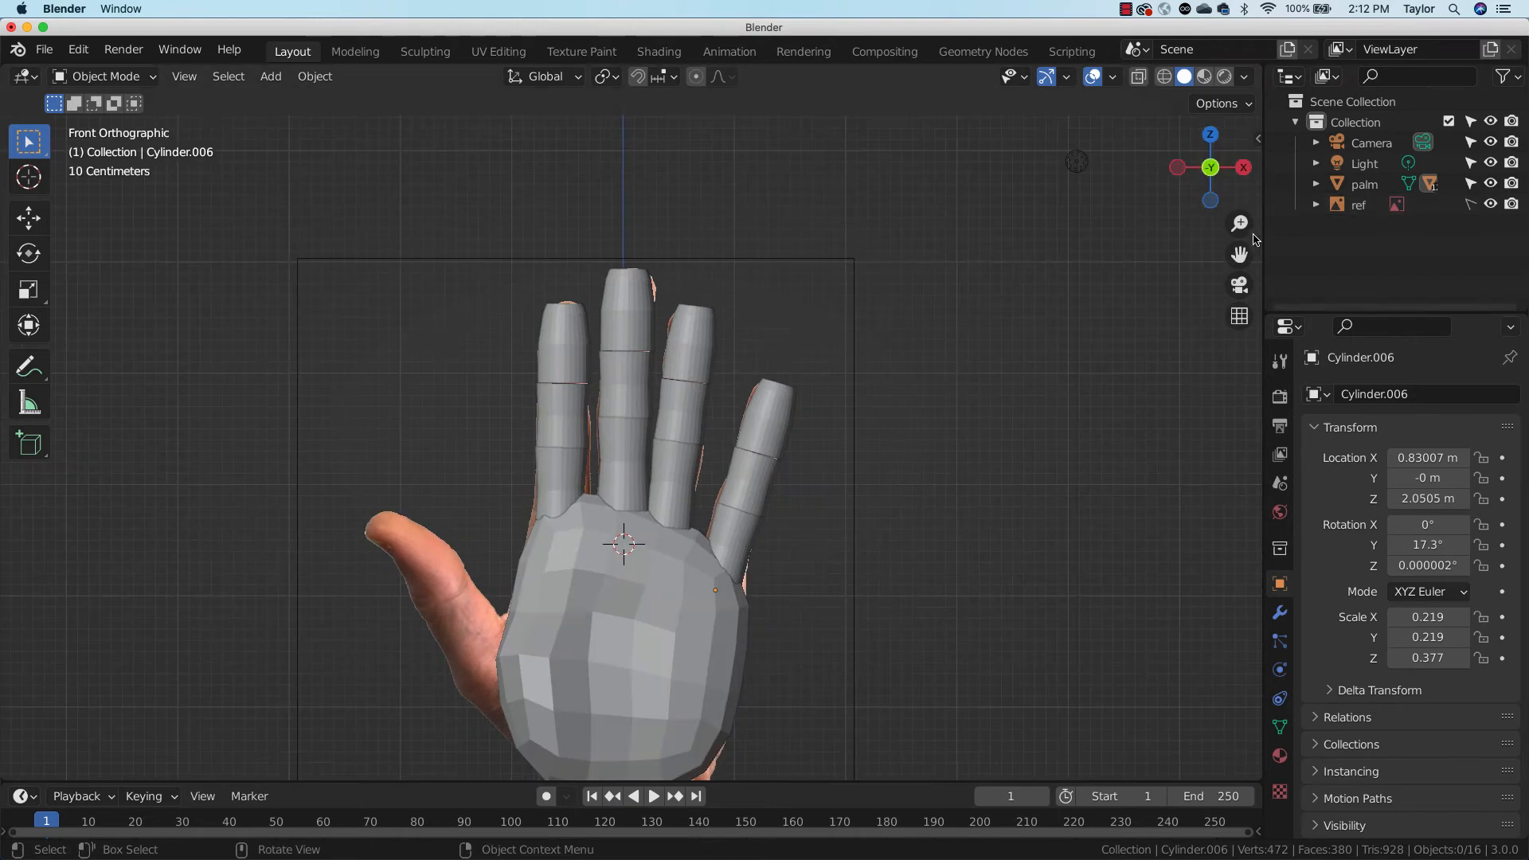
{"action": "left_click_drag", "start_coordinate": [1239, 256], "coordinate": [1053, 295]}
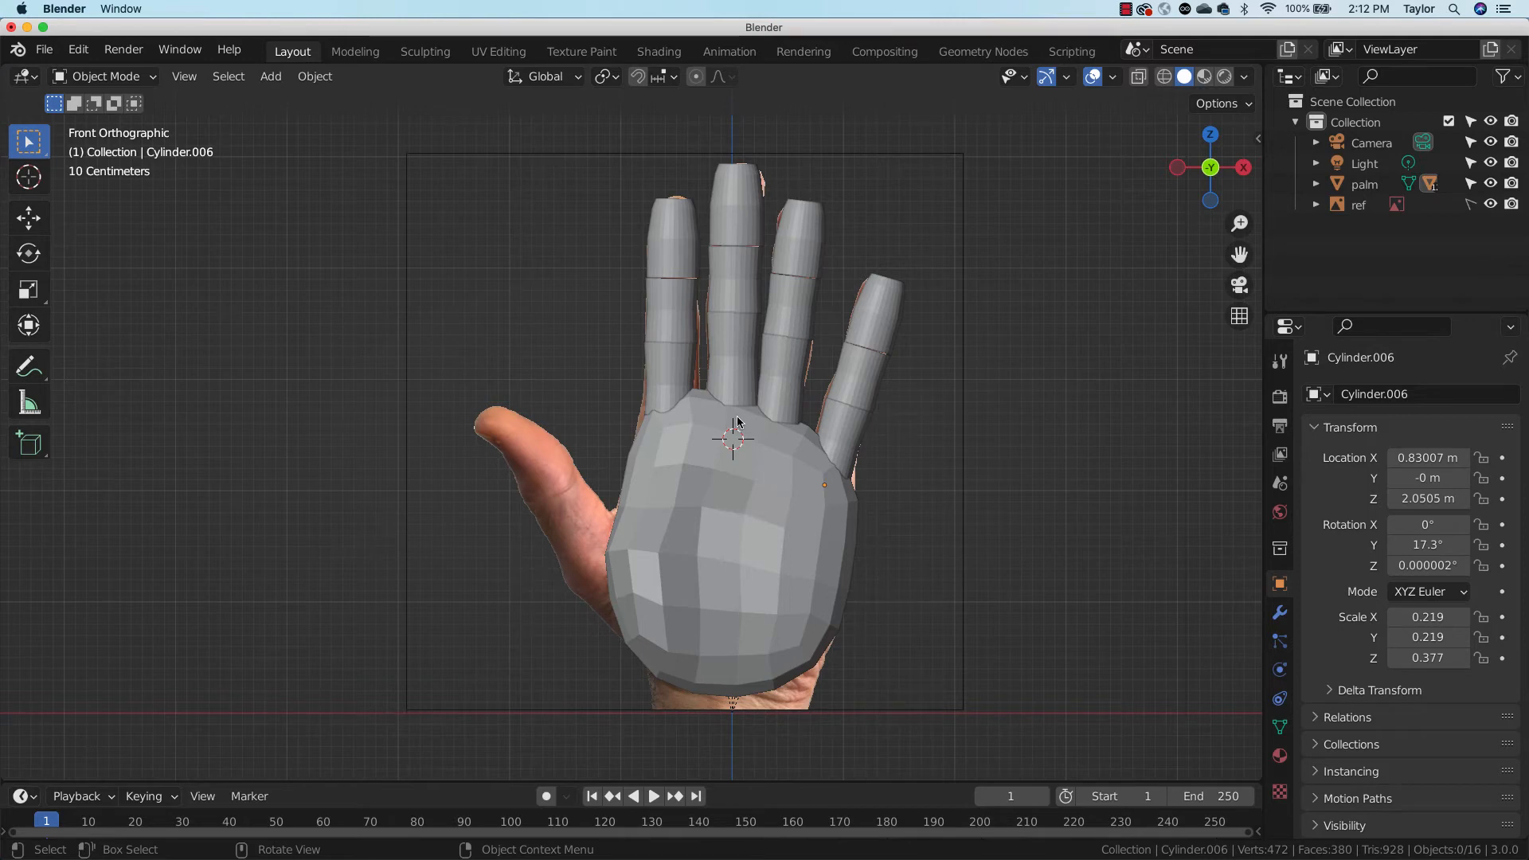
{"action": "left_click", "coordinate": [702, 554]}
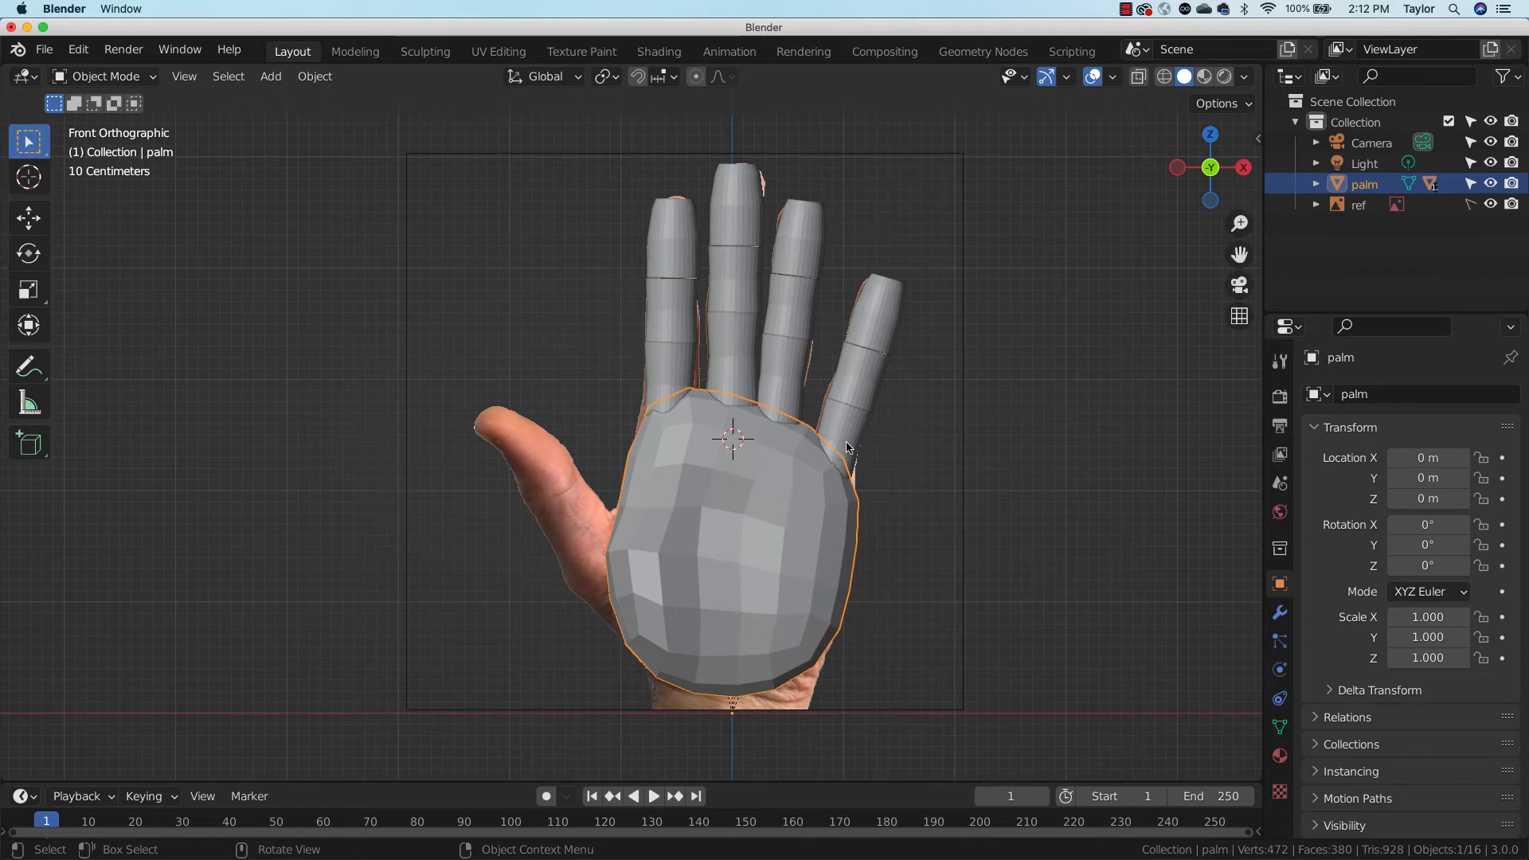
{"action": "key", "text": "super+shift+z"}
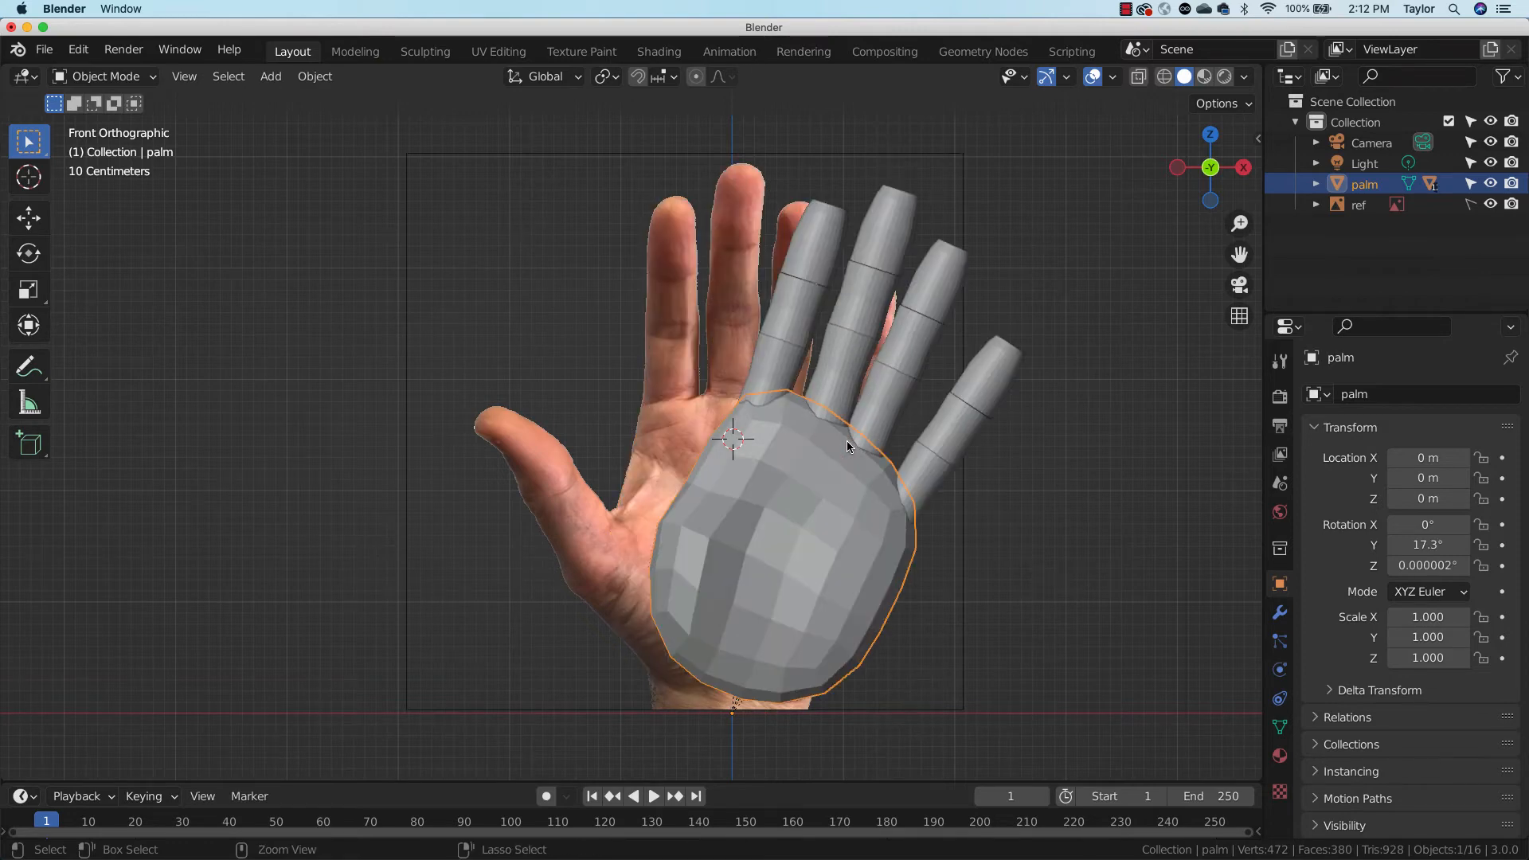
{"action": "key", "text": "super+z"}
{"action": "left_click", "coordinate": [119, 76]}
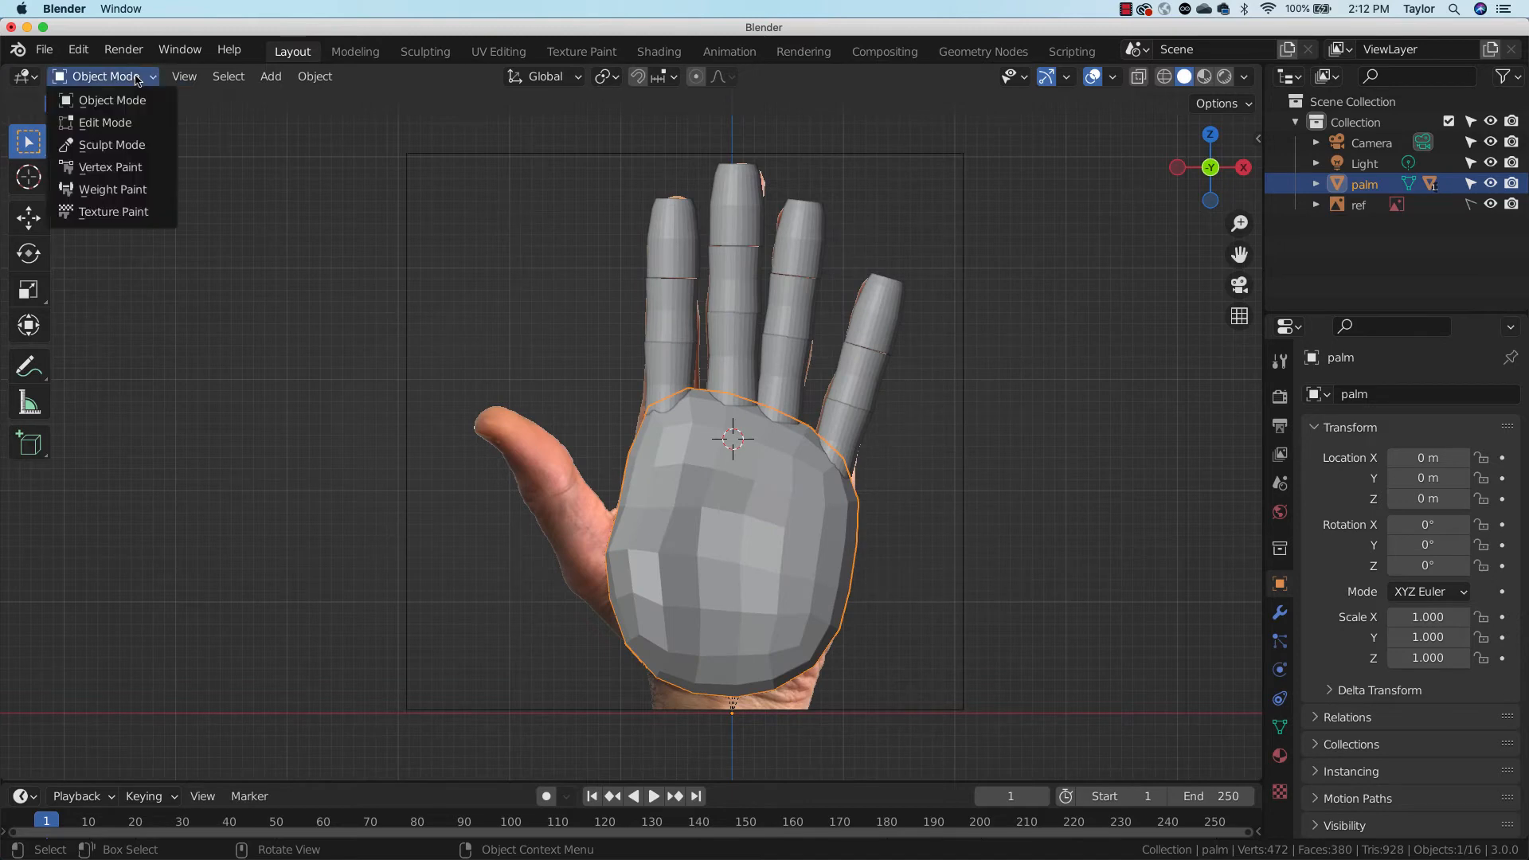
{"action": "left_click", "coordinate": [145, 142]}
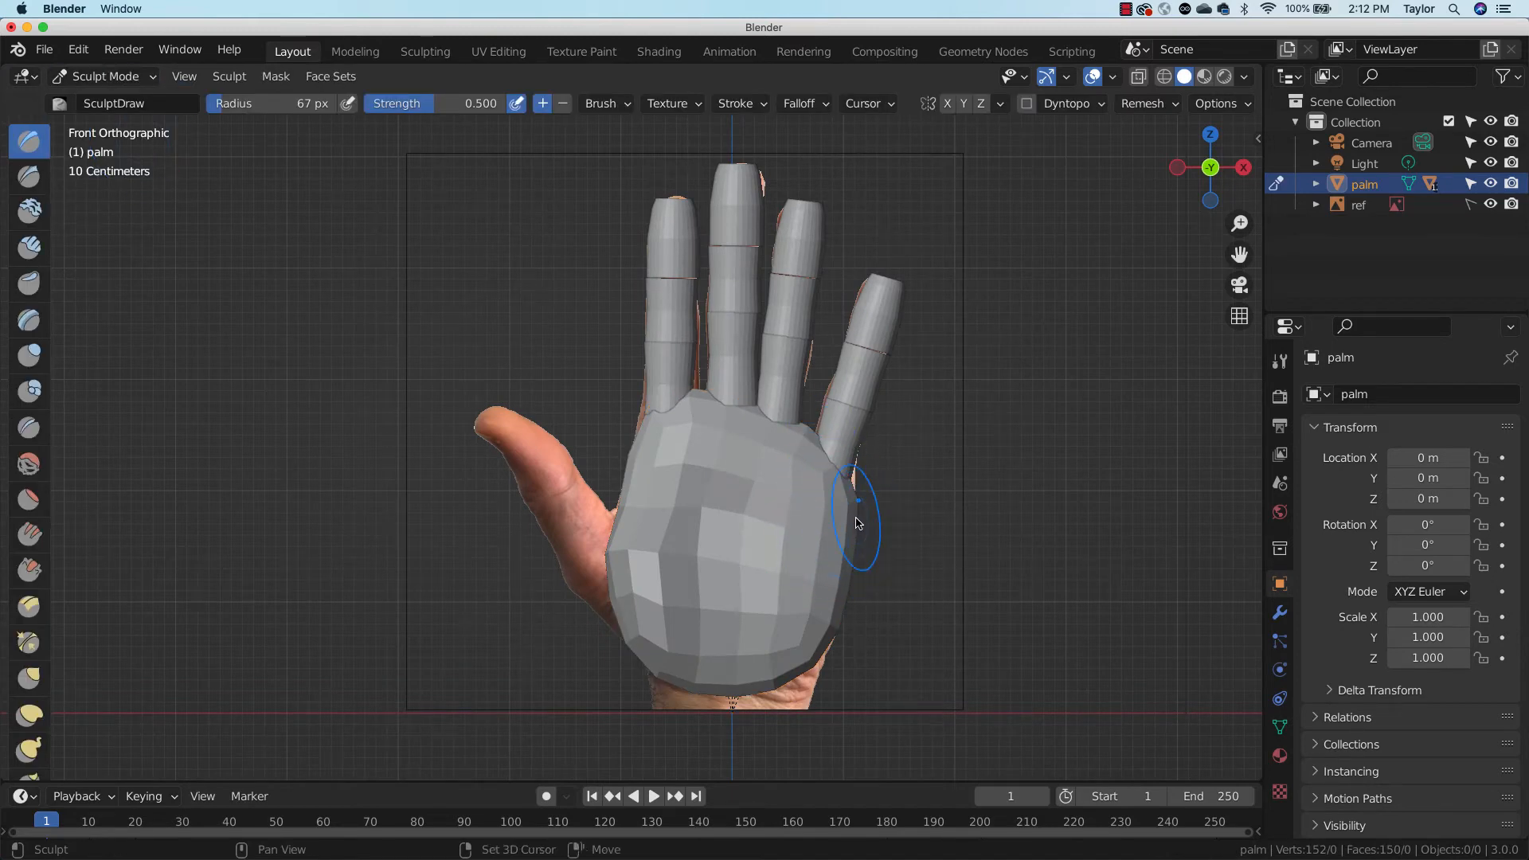
Set the palm's voxel size to 0.0970 and remesh it
{"action": "key", "text": "r"}
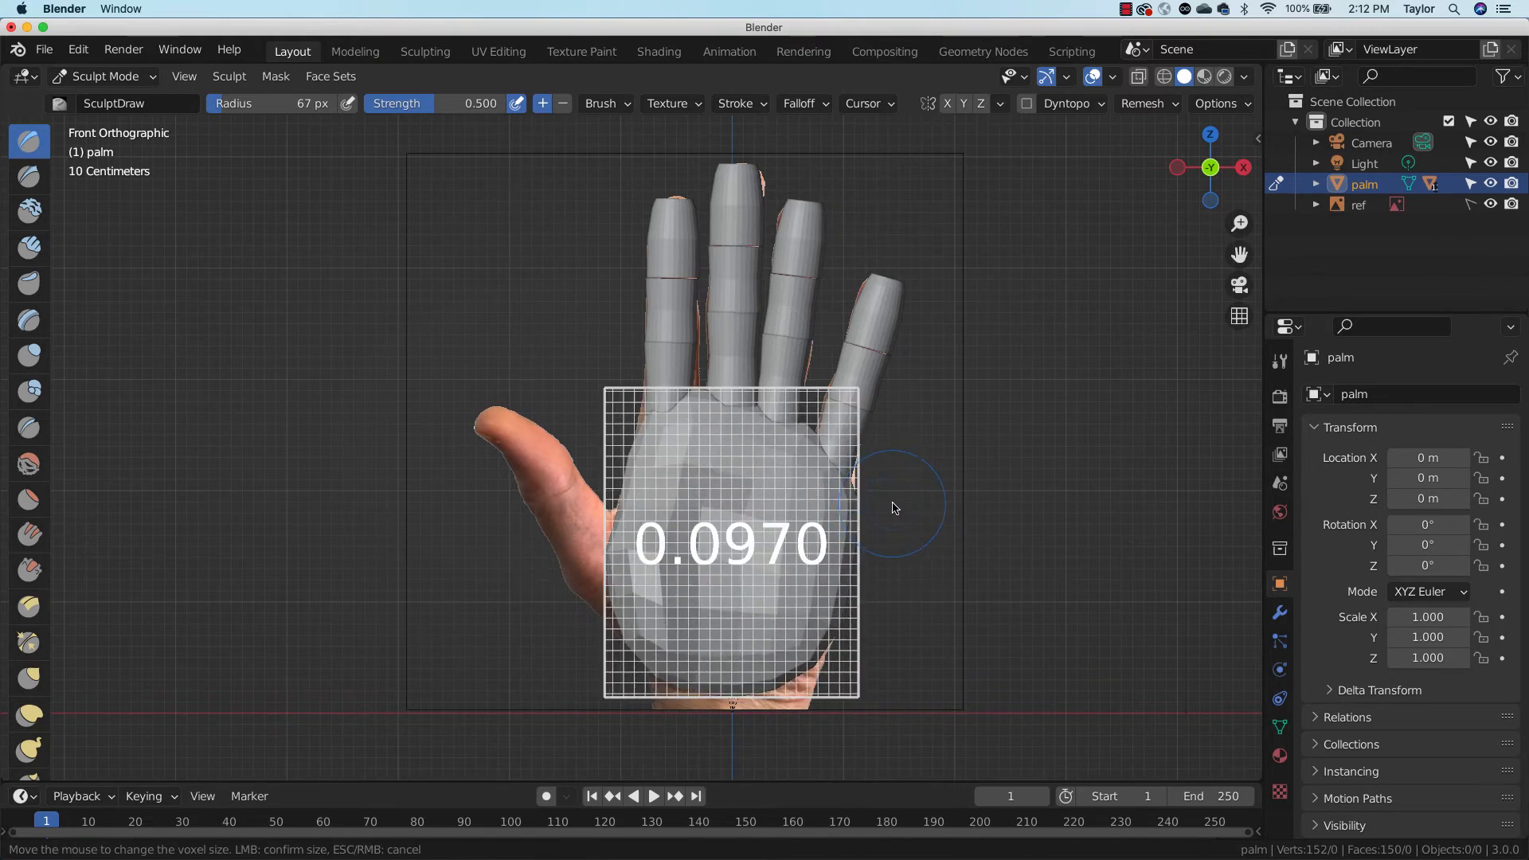
{"action": "left_click", "coordinate": [893, 507]}
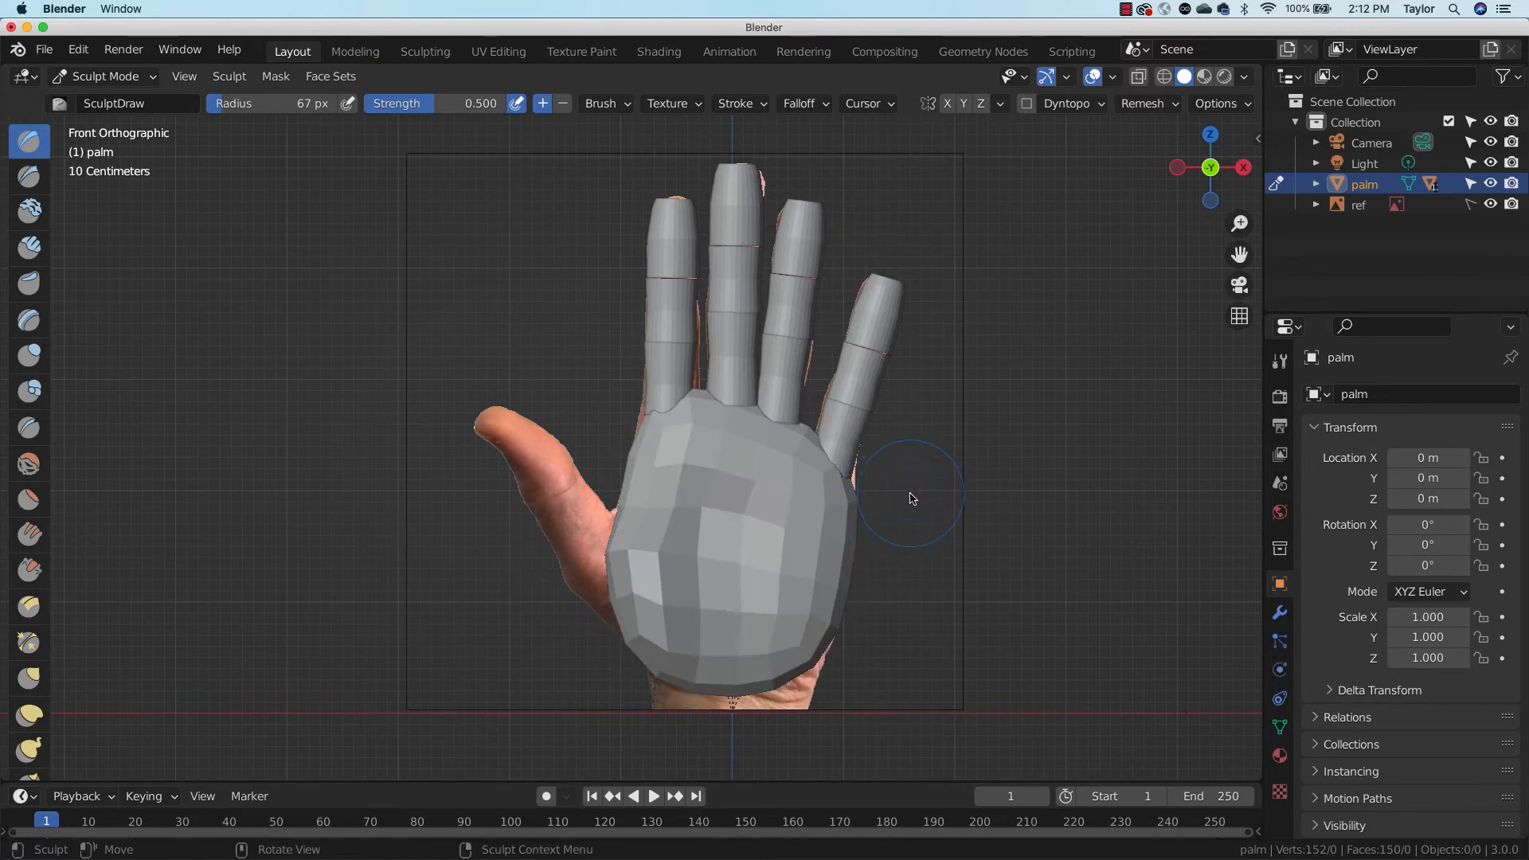
{"action": "key", "text": "ctrl+r"}
{"action": "mouse_move", "coordinate": [911, 509]}
{"action": "middle_mouse_down"}
{"action": "mouse_move", "coordinate": [897, 566]}
{"action": "mouse_move", "coordinate": [952, 625]}
{"action": "mouse_move", "coordinate": [809, 539]}
{"action": "mouse_move", "coordinate": [764, 556]}
{"action": "mouse_move", "coordinate": [839, 618]}
{"action": "mouse_move", "coordinate": [905, 556]}
{"action": "mouse_move", "coordinate": [893, 525]}
{"action": "middle_mouse_up"}
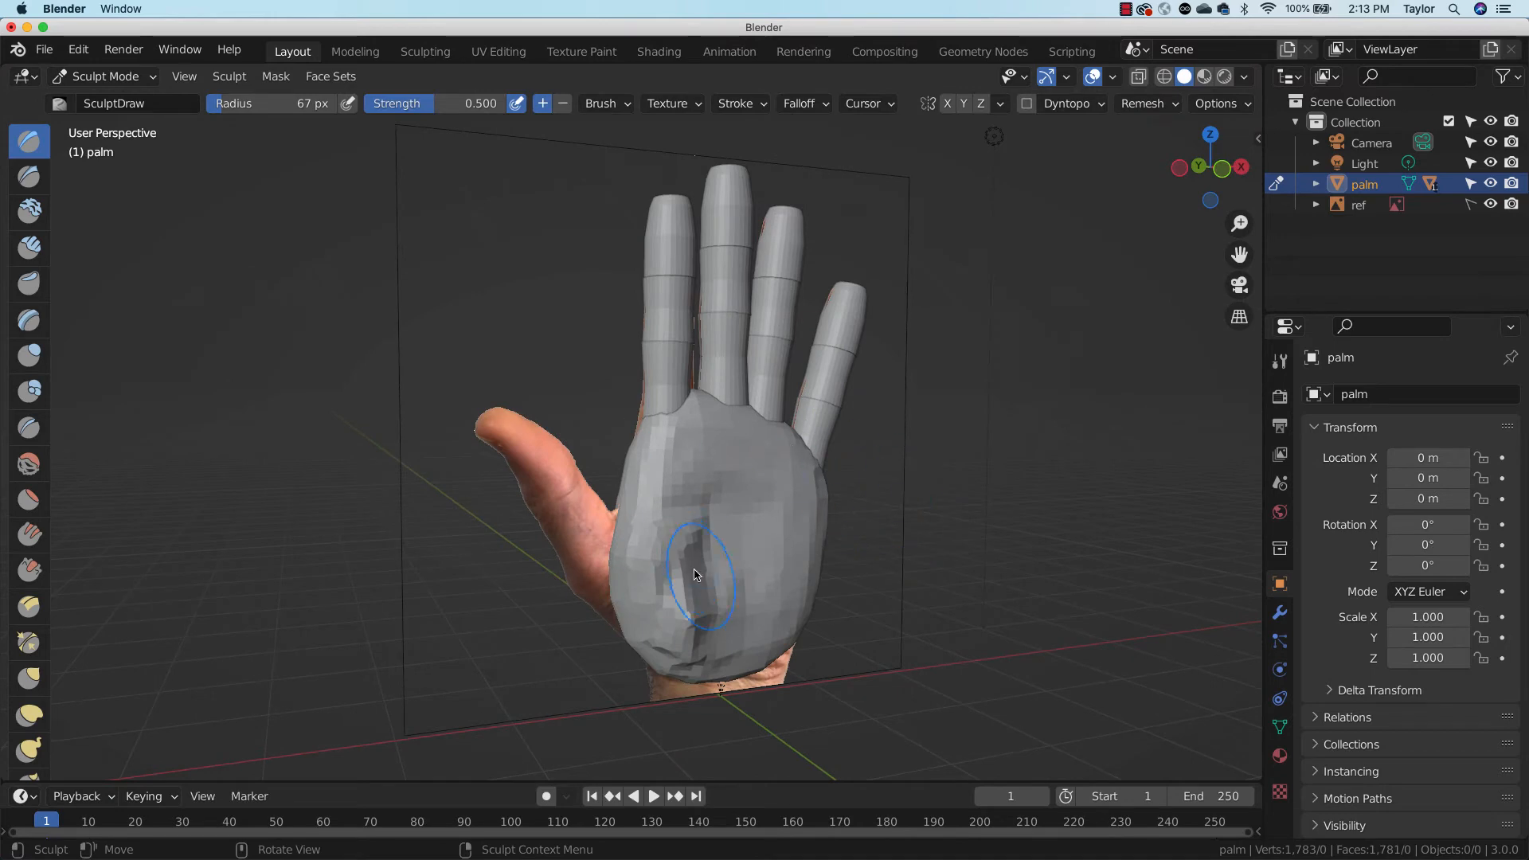
Build up the palm's thumb-side pad down to the wrist with the Draw sculpt brush
{"action": "left_click_drag", "start_coordinate": [716, 532], "coordinate": [689, 655]}
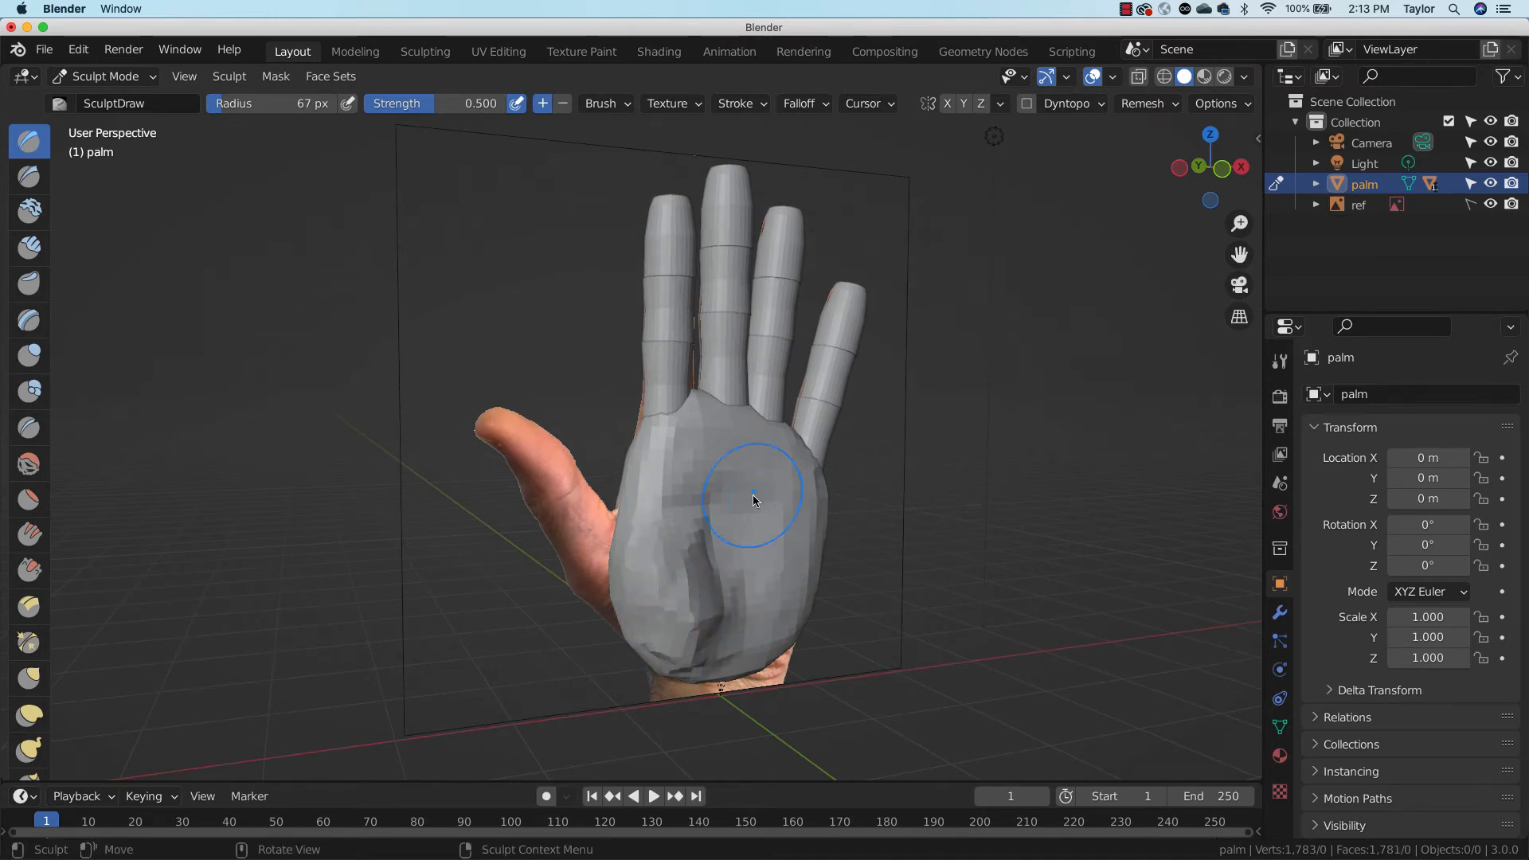
{"action": "mouse_move", "coordinate": [755, 499]}
{"action": "middle_mouse_down"}
{"action": "mouse_move", "coordinate": [691, 527]}
{"action": "mouse_move", "coordinate": [749, 533]}
{"action": "mouse_move", "coordinate": [914, 618]}
{"action": "mouse_move", "coordinate": [683, 544]}
{"action": "middle_mouse_up"}
{"action": "left_click_drag", "start_coordinate": [691, 567], "coordinate": [696, 683]}
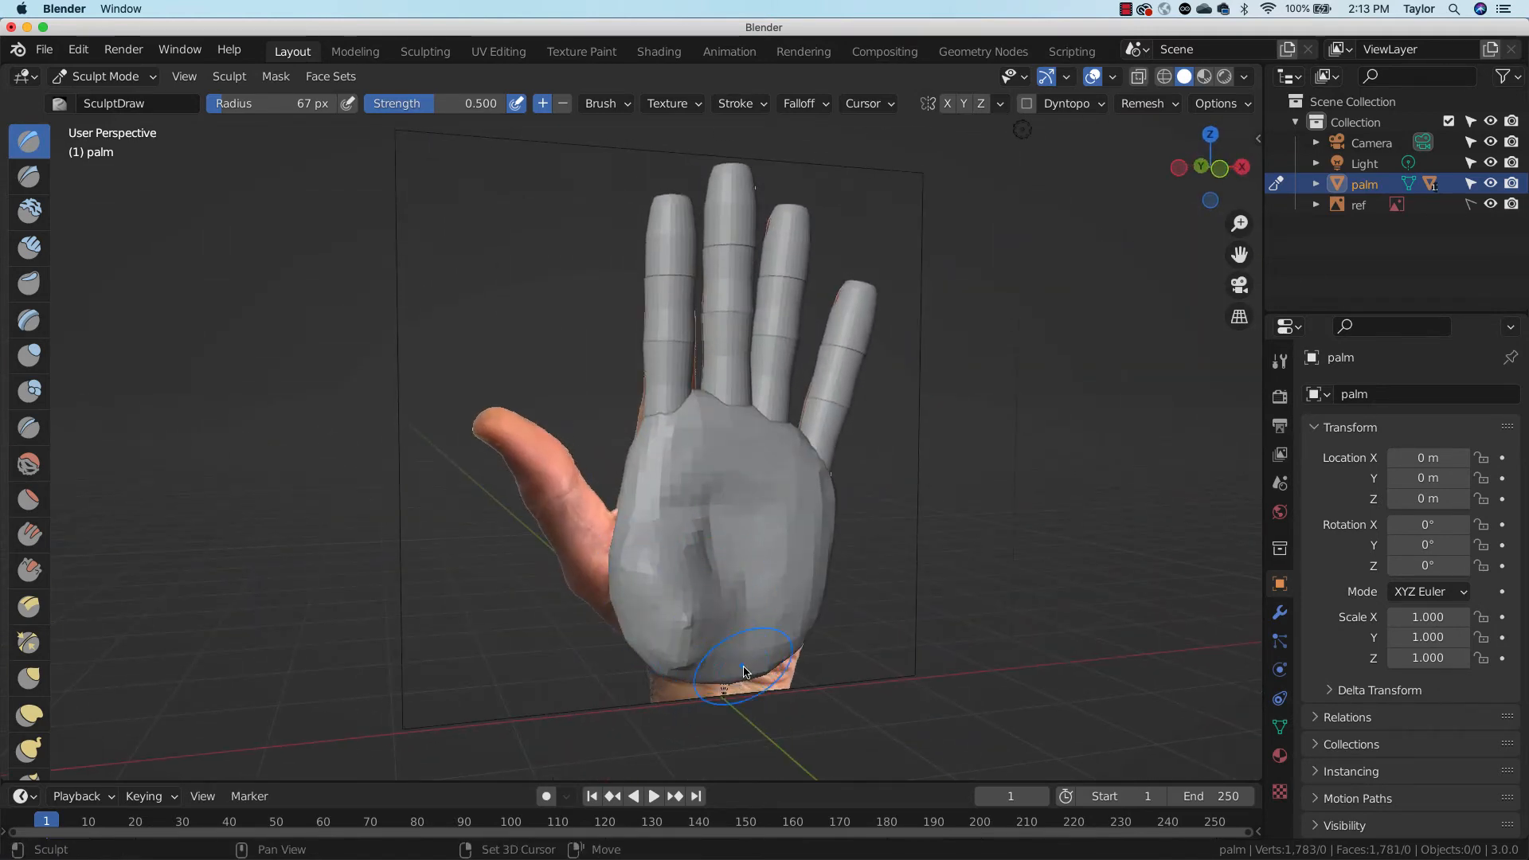
{"action": "middle_click_drag", "start_coordinate": [805, 594], "coordinate": [761, 594]}
Return to Object Mode in the front view and add a mesh cylinder, scaled to about 0.5 in X and Y only
{"action": "key", "text": "KP_1"}
{"action": "left_click", "coordinate": [105, 77]}
{"action": "left_click", "coordinate": [131, 102]}
{"action": "key", "text": "shift+a"}
{"action": "mouse_move", "coordinate": [822, 447]}
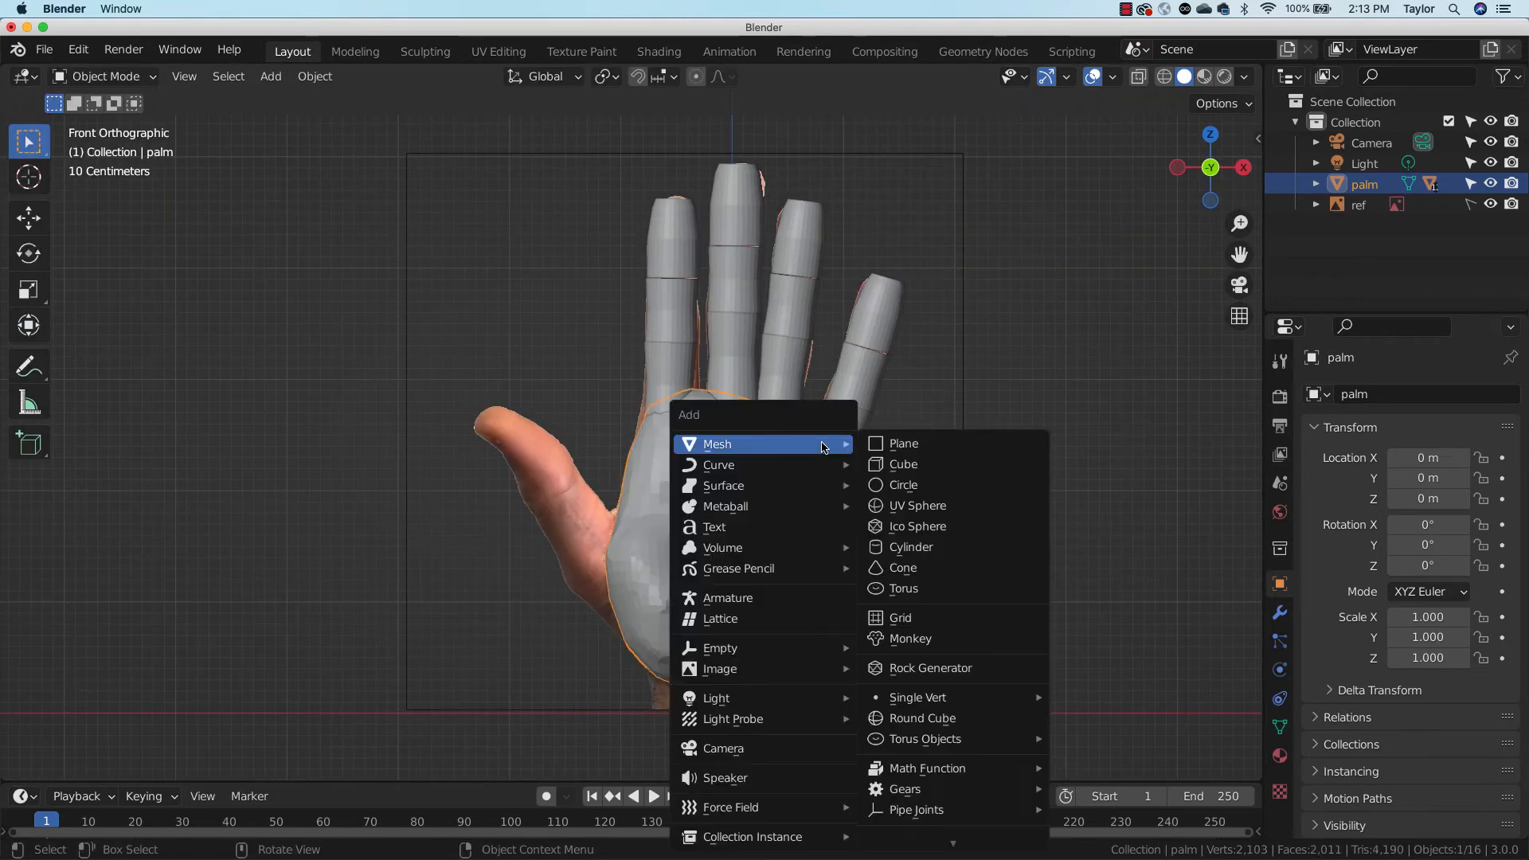
{"action": "left_click", "coordinate": [910, 547]}
{"action": "key", "text": "r"}
{"action": "key", "text": "Escape"}
{"action": "key", "text": "s"}
{"action": "key", "text": "shift+z"}
{"action": "left_click", "coordinate": [753, 499]}
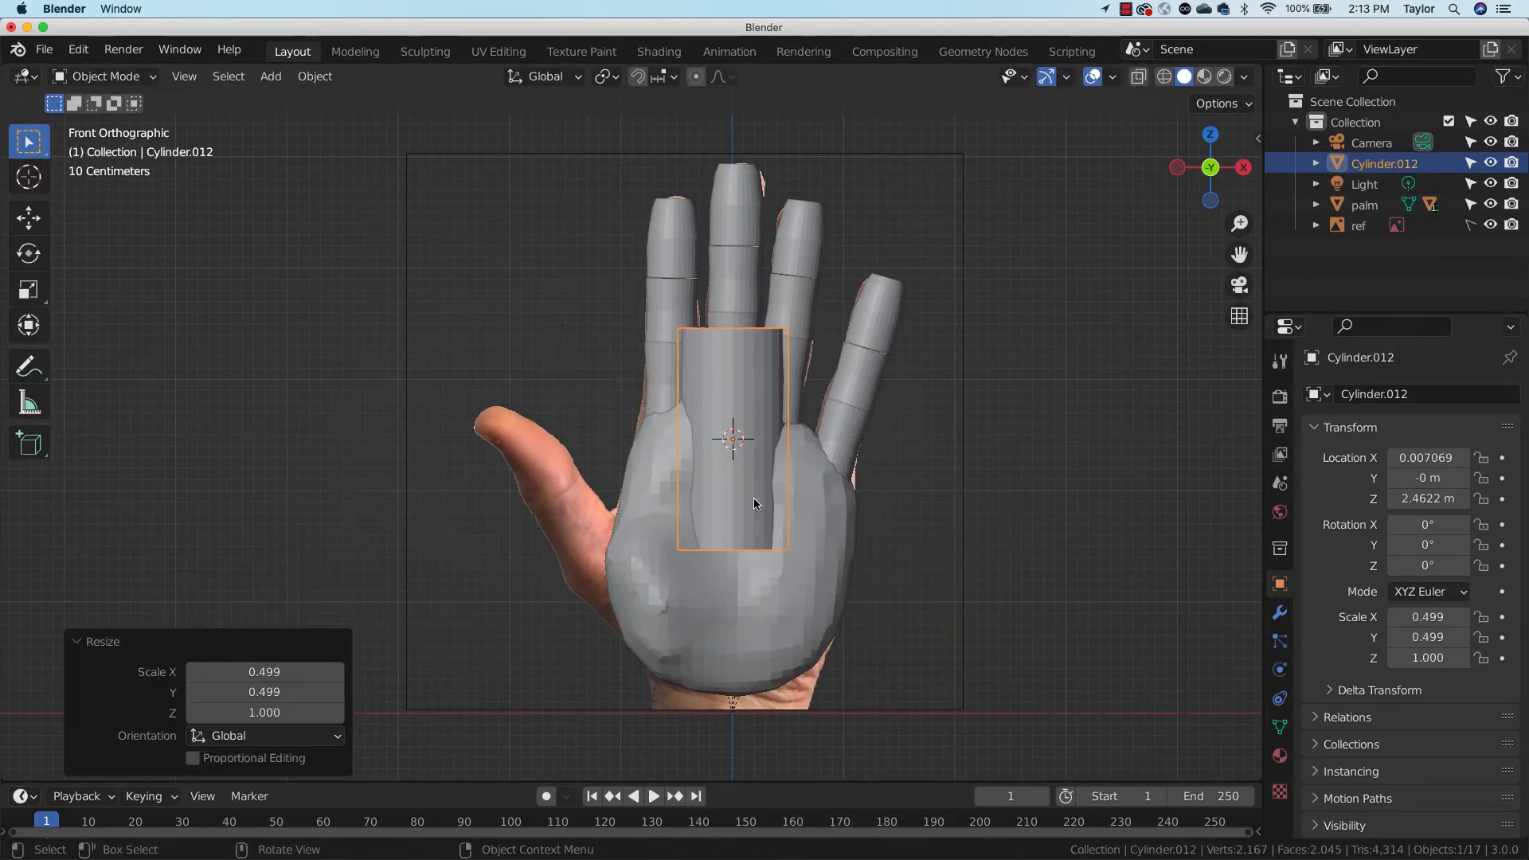
Shorten the new cylinder to a Z scale of about 0.68 and tilt it to about -23.7° around Y
{"action": "key", "text": "s"}
{"action": "key", "text": "z"}
{"action": "left_click", "coordinate": [774, 471]}
{"action": "key", "text": "r"}
{"action": "left_click", "coordinate": [797, 475]}
Move the cylinder over the base of the reference thumb and scale it down to about 0.37 × 0.35 × 0.59
{"action": "key", "text": "g"}
{"action": "left_click", "coordinate": [726, 549]}
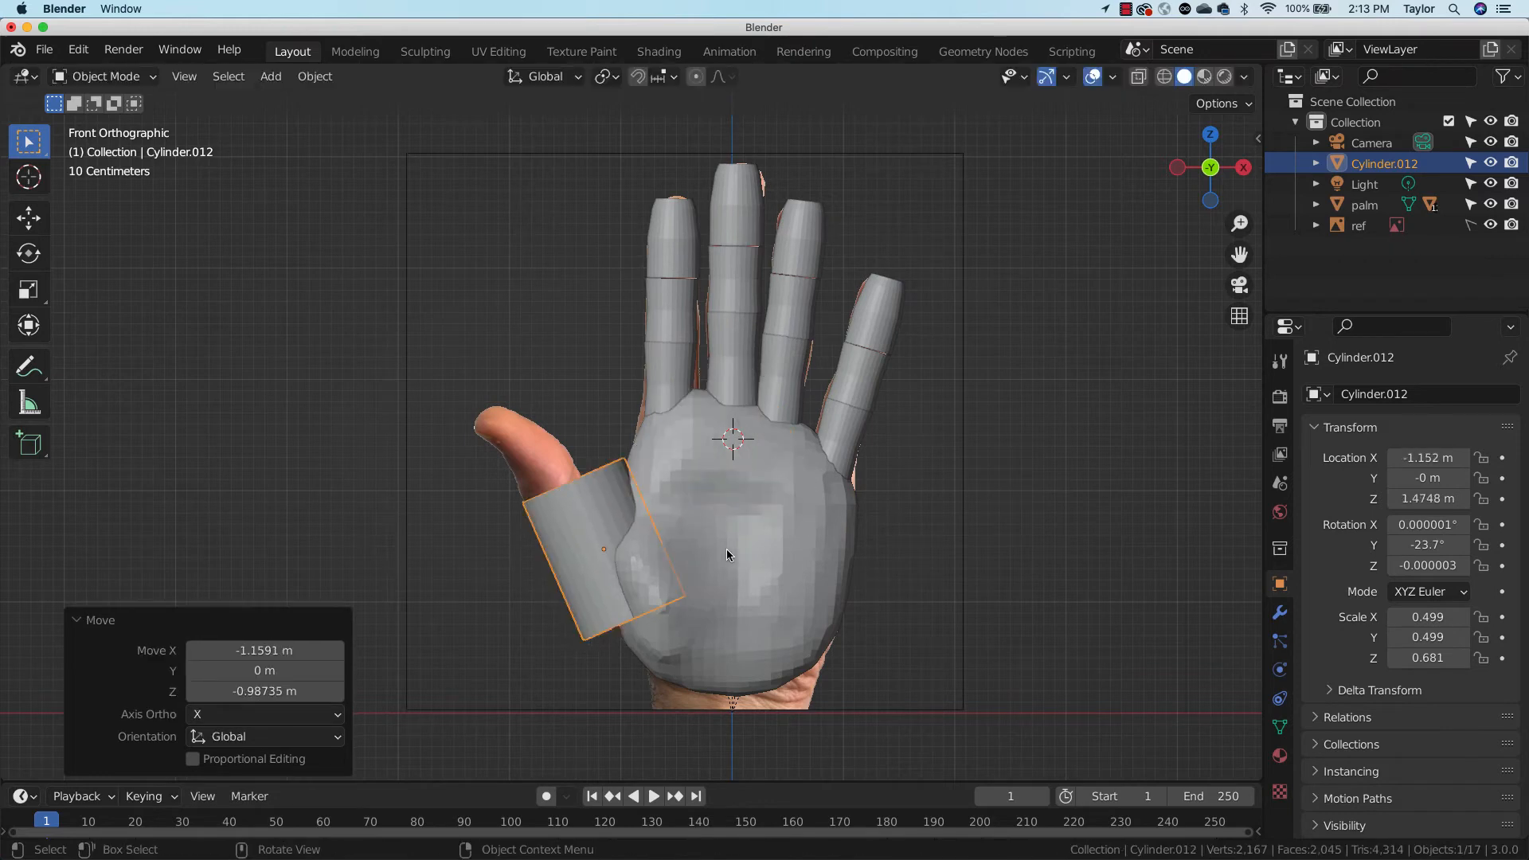
{"action": "key", "text": "s"}
{"action": "left_click", "coordinate": [715, 537]}
{"action": "key", "text": "s"}
{"action": "key", "text": "z"}
{"action": "left_click", "coordinate": [763, 561]}
Tilt the cylinder to about -31.4° around Y and fit its size and position to the reference thumb's lower segment
{"action": "key", "text": "r"}
{"action": "left_click", "coordinate": [803, 531]}
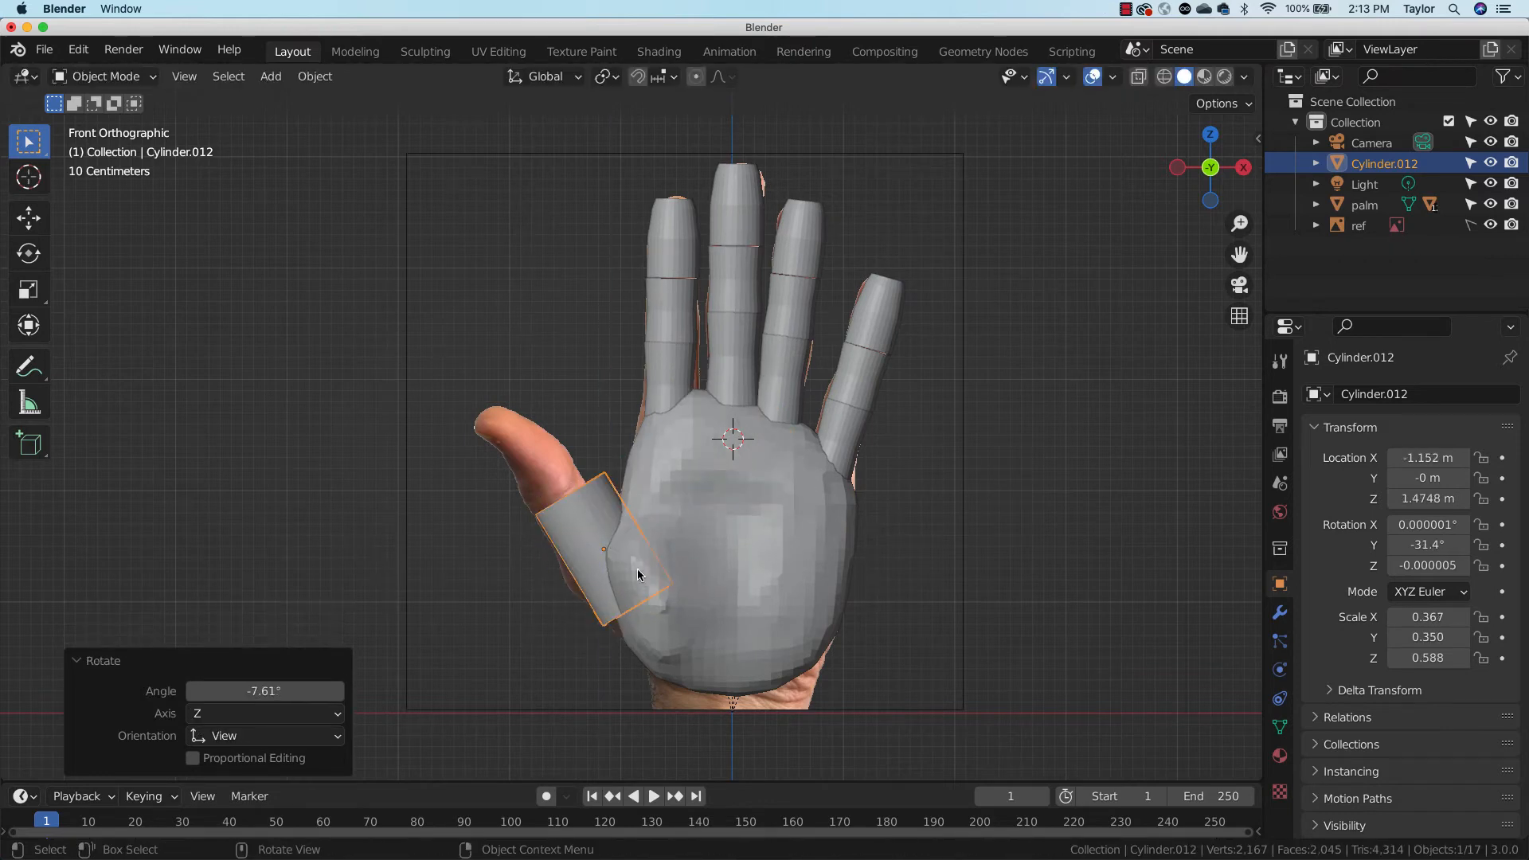
{"action": "key", "text": "g"}
{"action": "left_click", "coordinate": [625, 557]}
{"action": "key", "text": "s"}
{"action": "left_click", "coordinate": [686, 539]}
{"action": "key", "text": "g"}
{"action": "left_click", "coordinate": [655, 545]}
{"action": "left_click", "coordinate": [742, 532]}
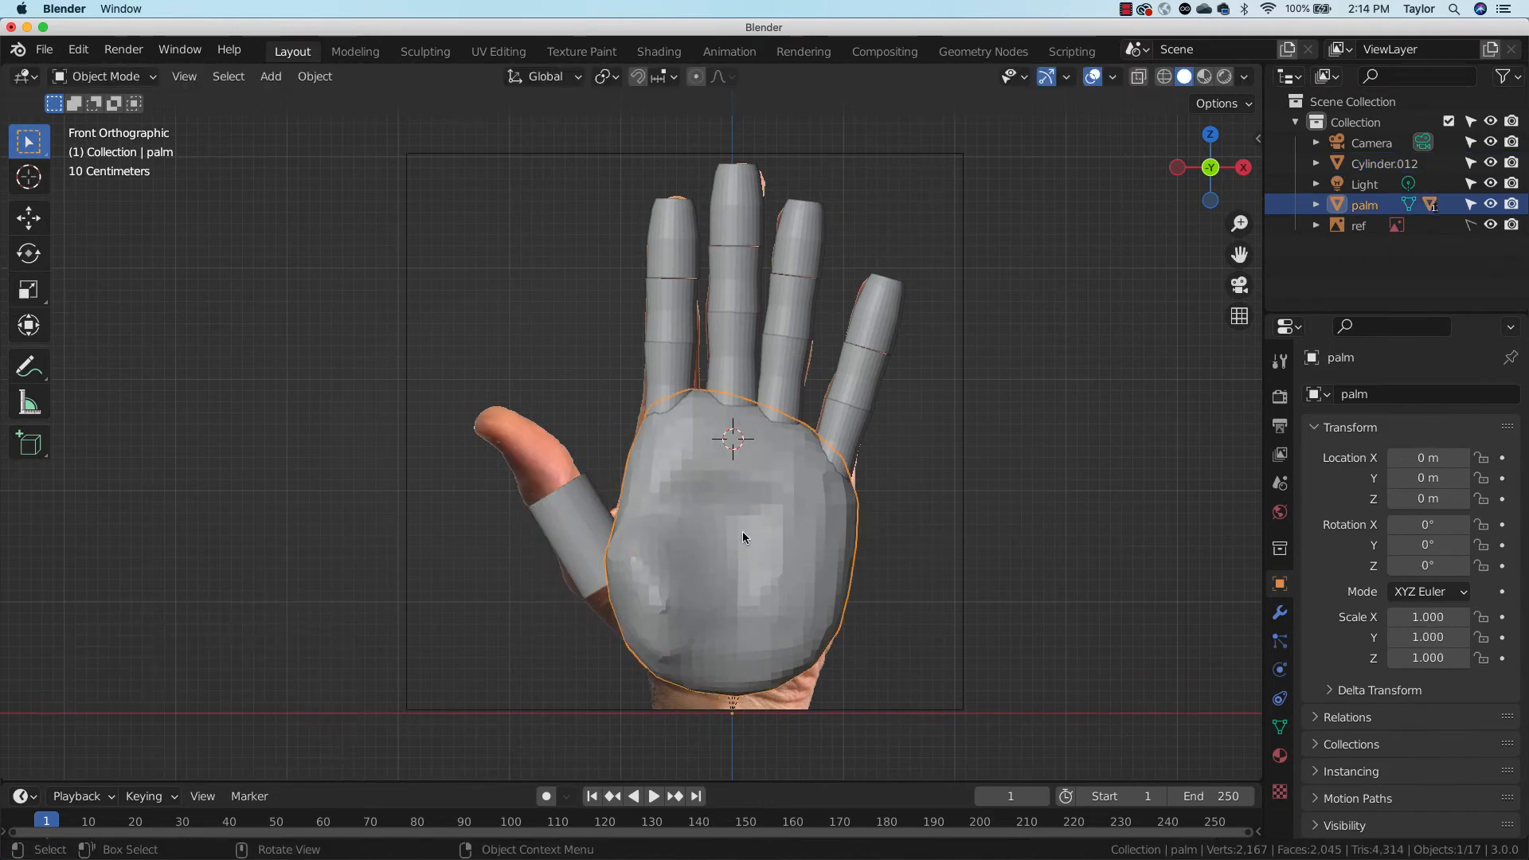
Sculpt the palm with a 123 px Grab brush, pulling its thumb-side edge outward over the thumb base, and return to Object Mode
{"action": "middle_click_drag", "start_coordinate": [742, 532], "coordinate": [796, 551]}
{"action": "left_click", "coordinate": [119, 76]}
{"action": "left_click", "coordinate": [151, 139]}
{"action": "key", "text": "KP_1"}
{"action": "key", "text": "f"}
{"action": "left_click", "coordinate": [706, 586]}
{"action": "key", "text": "g"}
{"action": "left_click_drag", "start_coordinate": [625, 612], "coordinate": [601, 609]}
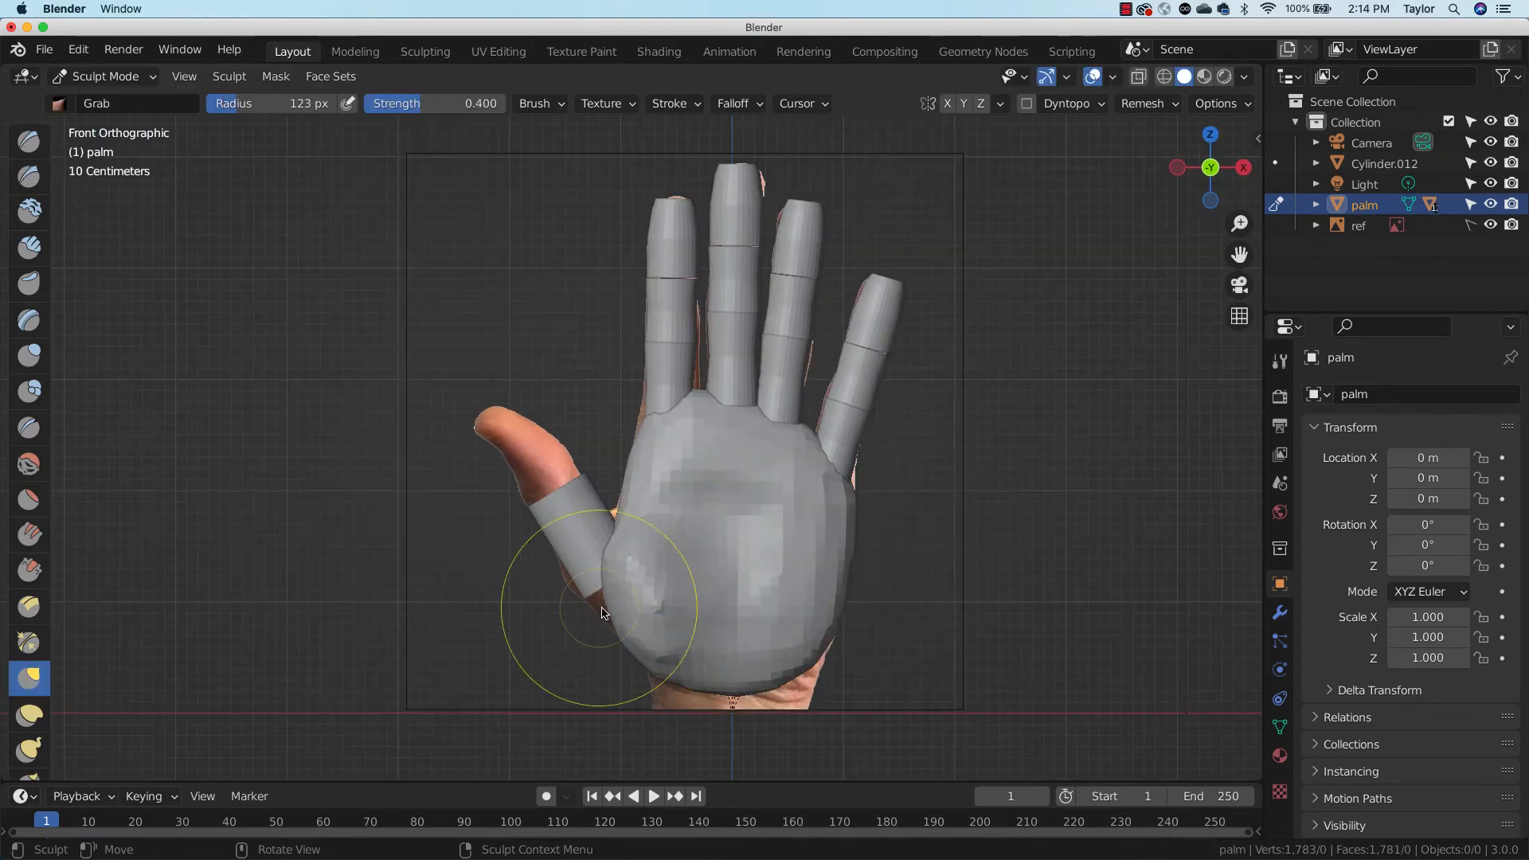
{"action": "middle_click_drag", "start_coordinate": [605, 580], "coordinate": [801, 614]}
{"action": "key", "text": "KP_1"}
{"action": "left_click", "coordinate": [103, 76]}
{"action": "left_click", "coordinate": [112, 99]}
{"action": "left_click", "coordinate": [585, 484]}
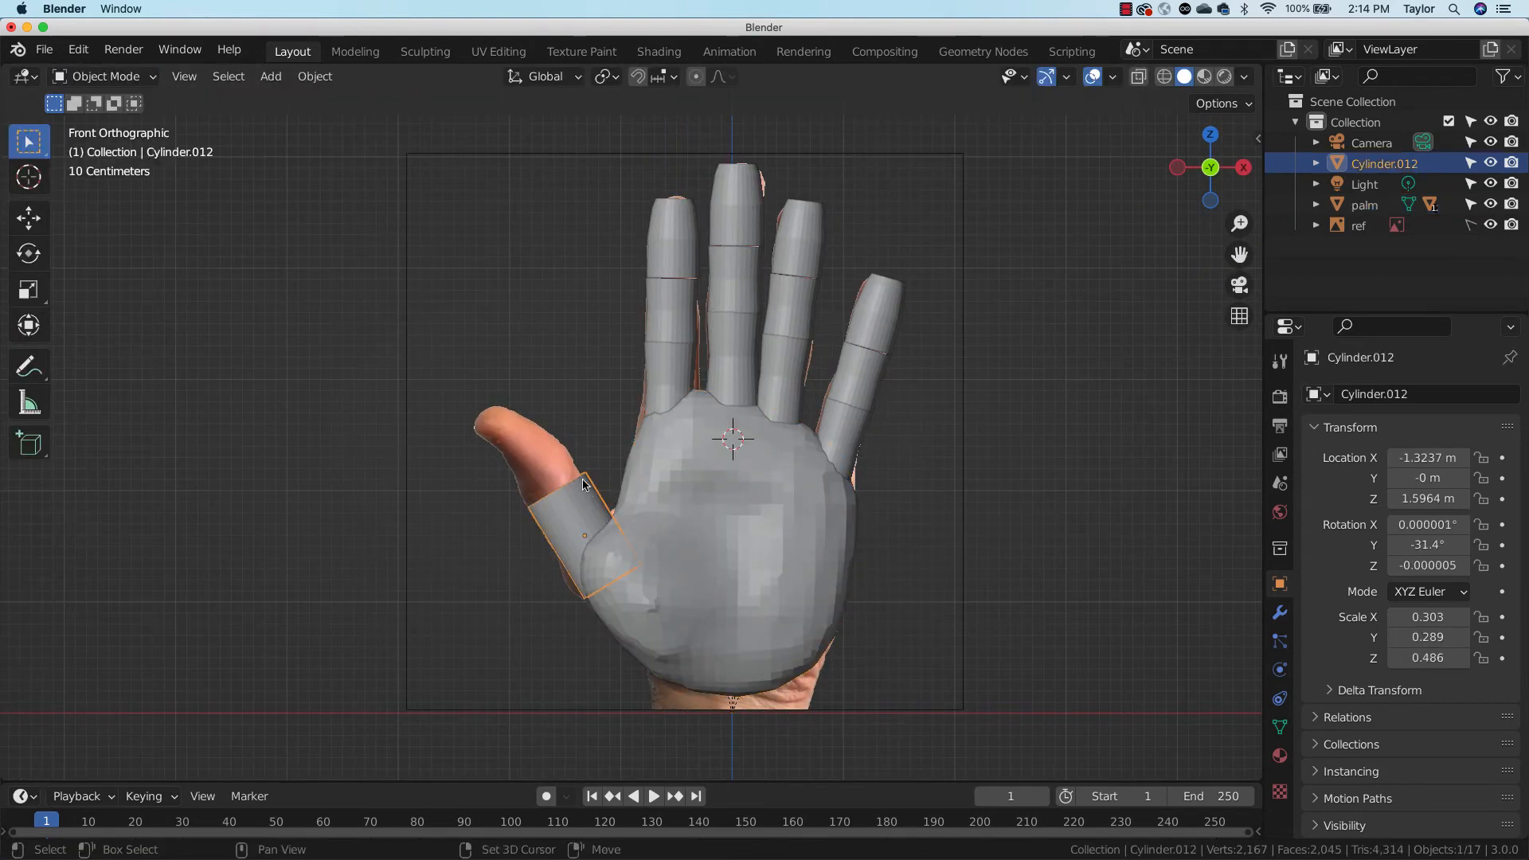
{"action": "key", "text": "shift+d"}
{"action": "left_click", "coordinate": [526, 392]}
{"action": "key", "text": "super+z"}
Hide the palm and snap the 3D cursor to the bottom face of the lower thumb segment
{"action": "left_click", "coordinate": [667, 532]}
{"action": "key", "text": "h"}
{"action": "left_click", "coordinate": [603, 541]}
{"action": "middle_click_drag", "start_coordinate": [603, 542], "coordinate": [575, 446]}
{"action": "key", "text": "Tab"}
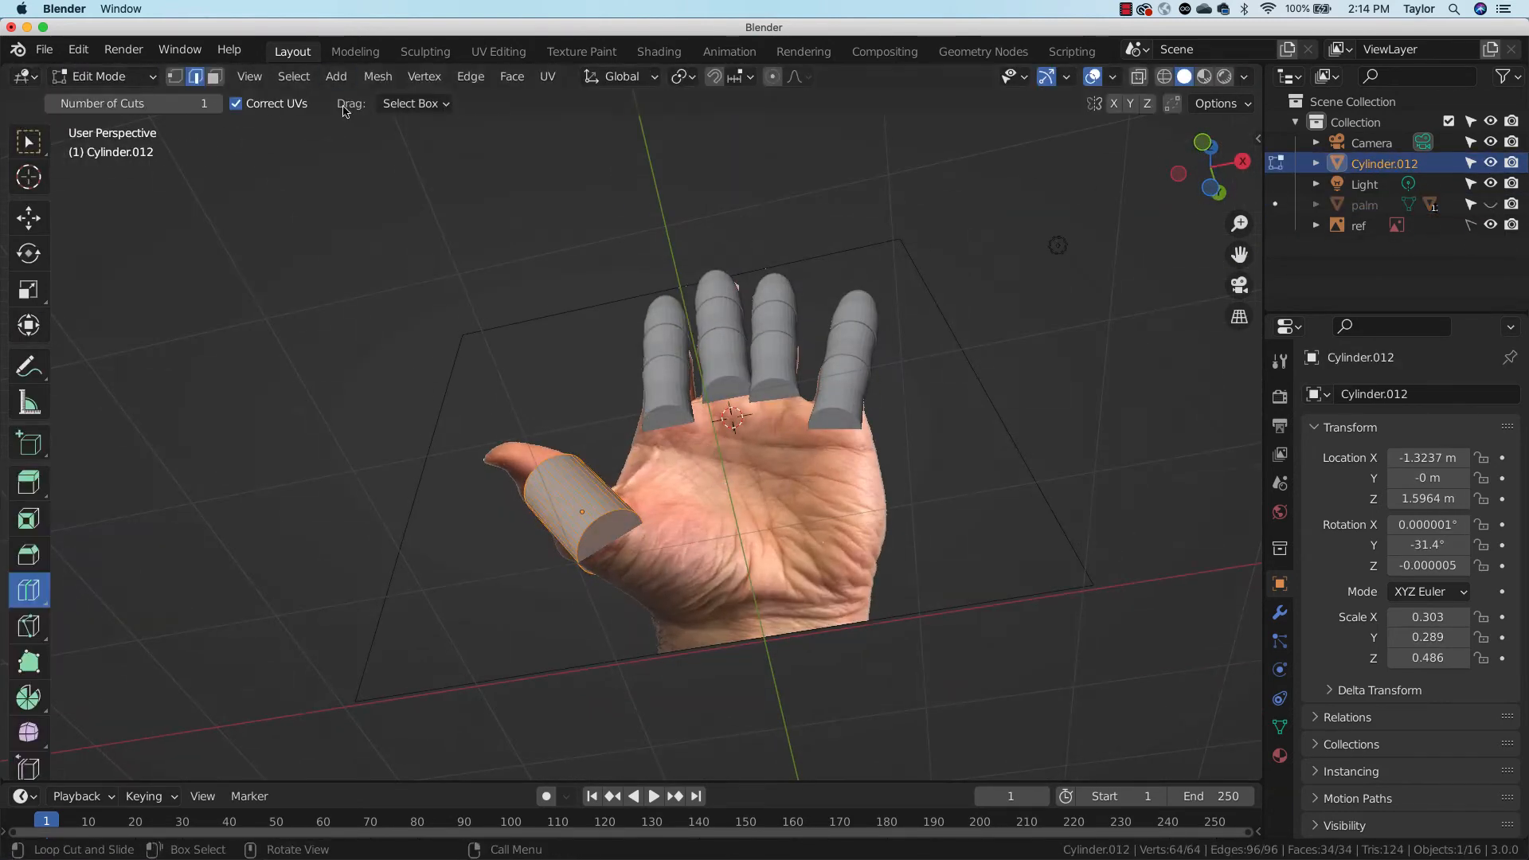
{"action": "left_click", "coordinate": [215, 77]}
{"action": "left_click", "coordinate": [610, 535]}
{"action": "key", "text": "super+z"}
{"action": "left_click", "coordinate": [29, 141]}
{"action": "left_click", "coordinate": [609, 535]}
{"action": "key", "text": "shift+s"}
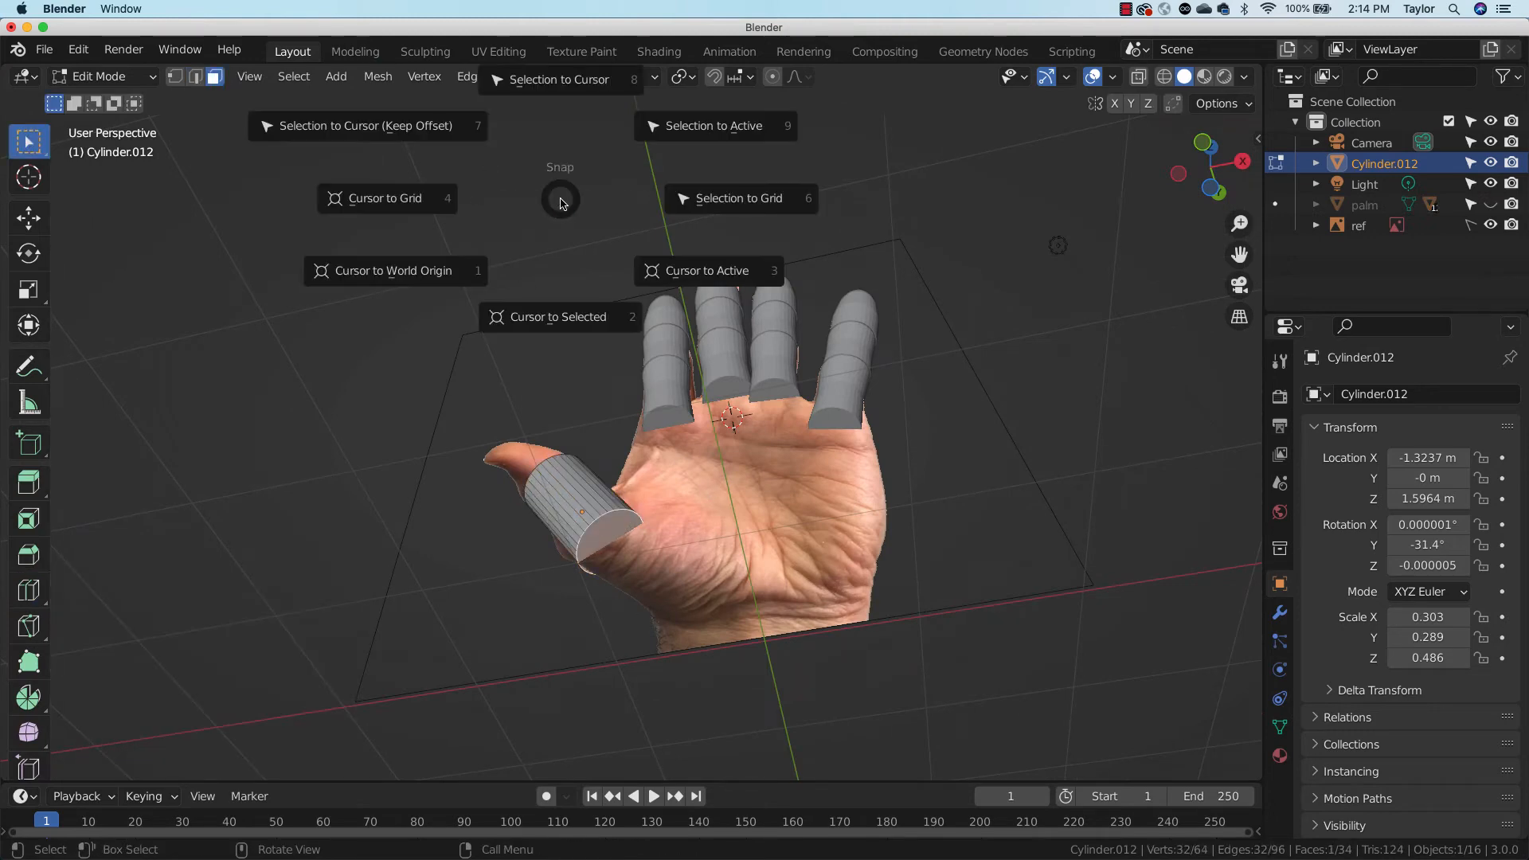
{"action": "left_click", "coordinate": [559, 315]}
Return to Object Mode and set the lower thumb segment's origin to the 3D cursor
{"action": "left_click", "coordinate": [103, 77]}
{"action": "left_click", "coordinate": [119, 99]}
{"action": "left_click", "coordinate": [315, 76]}
{"action": "mouse_move", "coordinate": [355, 120]}
{"action": "left_click", "coordinate": [551, 162]}
In the front view, duplicate the lower thumb segment and place the copy at about X -1.56 m, Z 2.03 m over the thumb tip
{"action": "left_click", "coordinate": [1202, 143]}
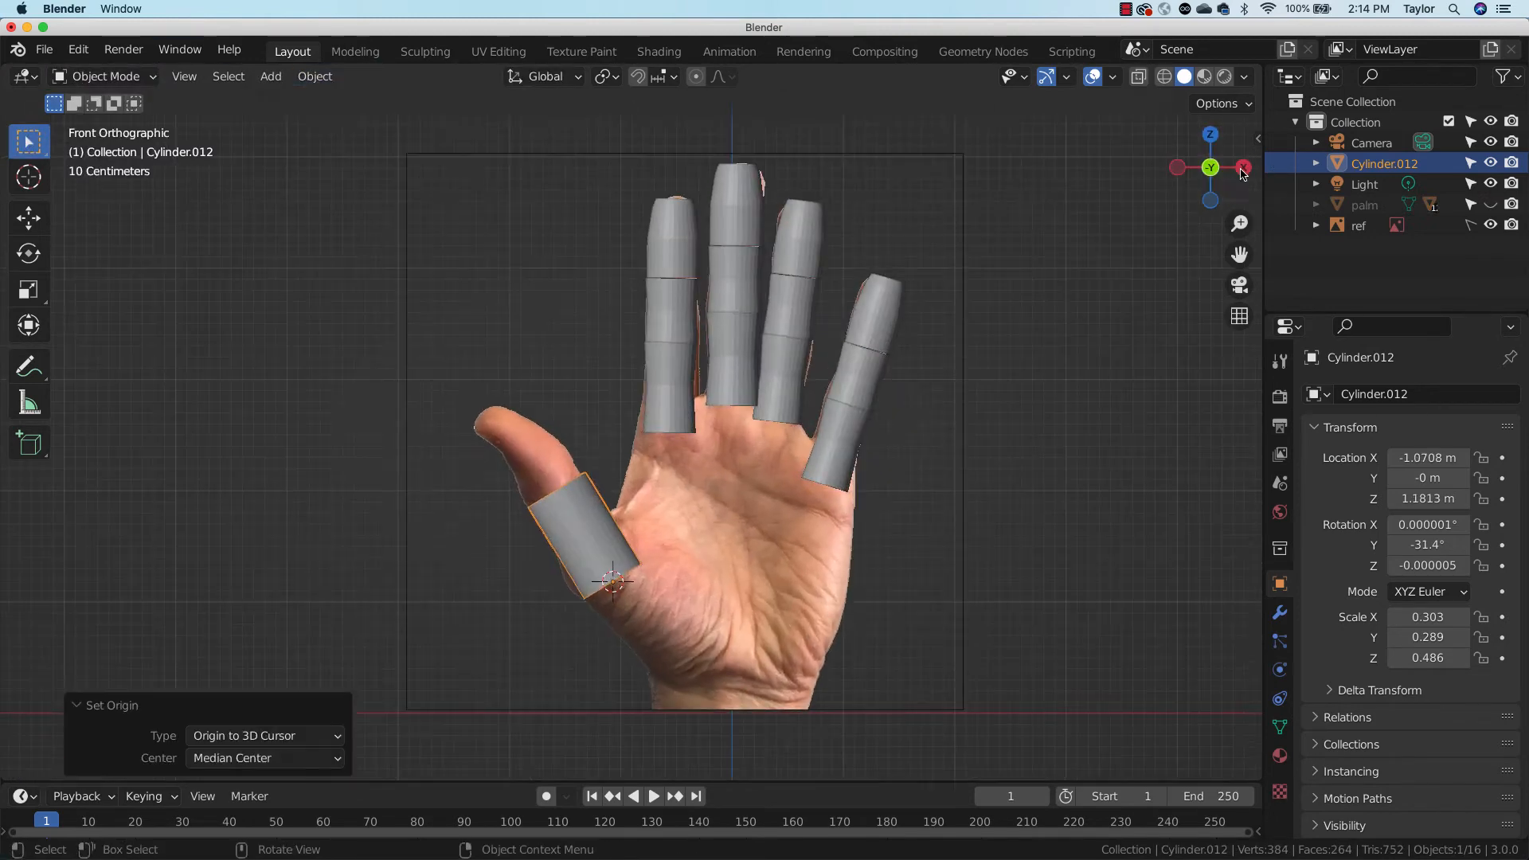
{"action": "key", "text": "shift+d"}
{"action": "left_click", "coordinate": [573, 399]}
Add a loop cut around the middle of the upper thumb segment
{"action": "key", "text": "Tab"}
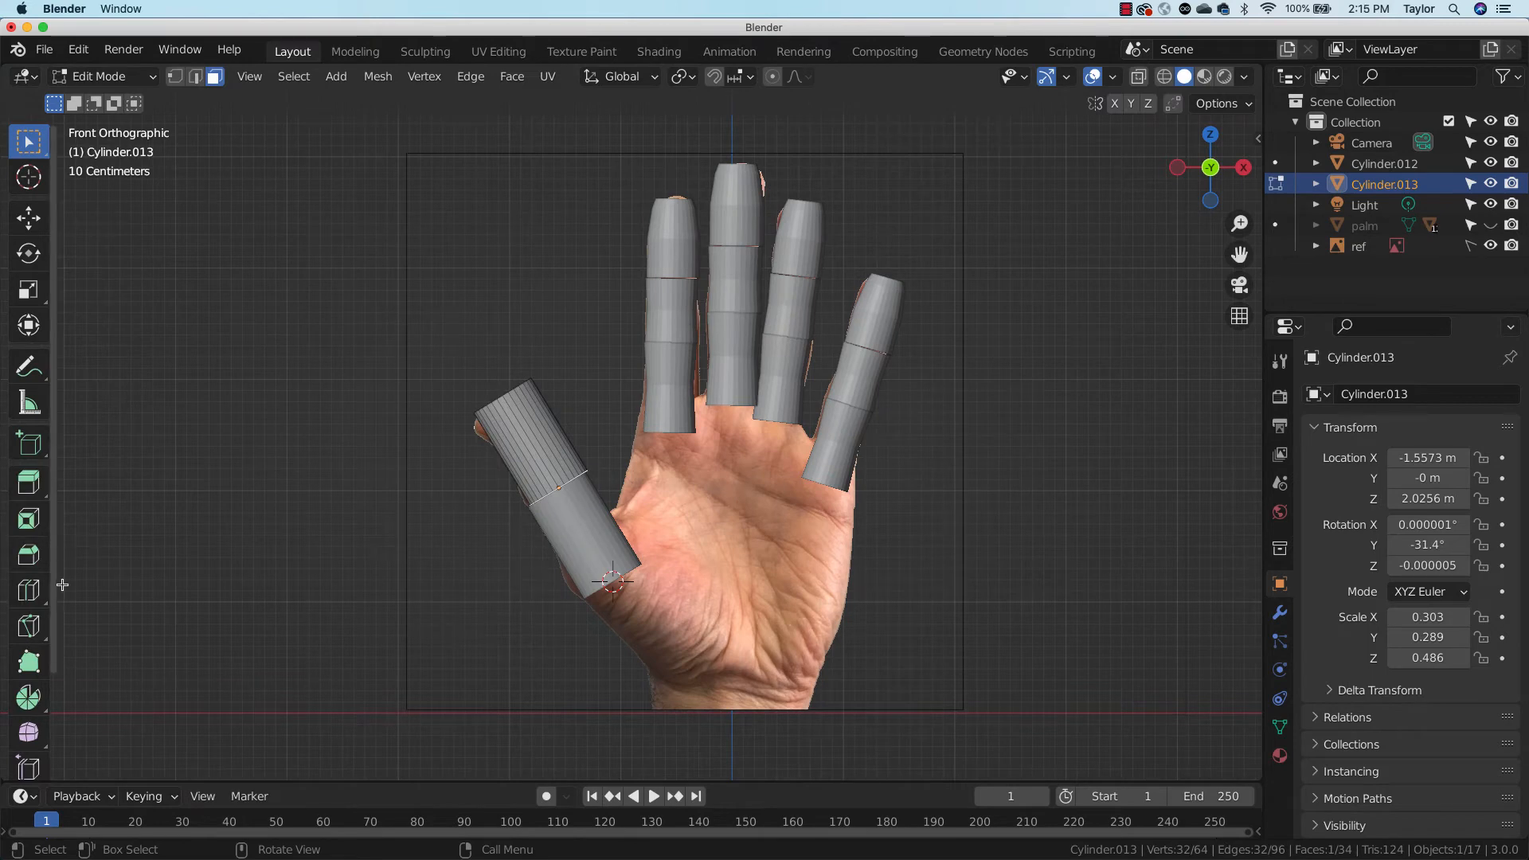
{"action": "left_click", "coordinate": [535, 440]}
{"action": "left_click", "coordinate": [195, 77]}
{"action": "left_click", "coordinate": [103, 76]}
{"action": "left_click", "coordinate": [131, 99]}
{"action": "left_click", "coordinate": [104, 76]}
{"action": "left_click", "coordinate": [139, 121]}
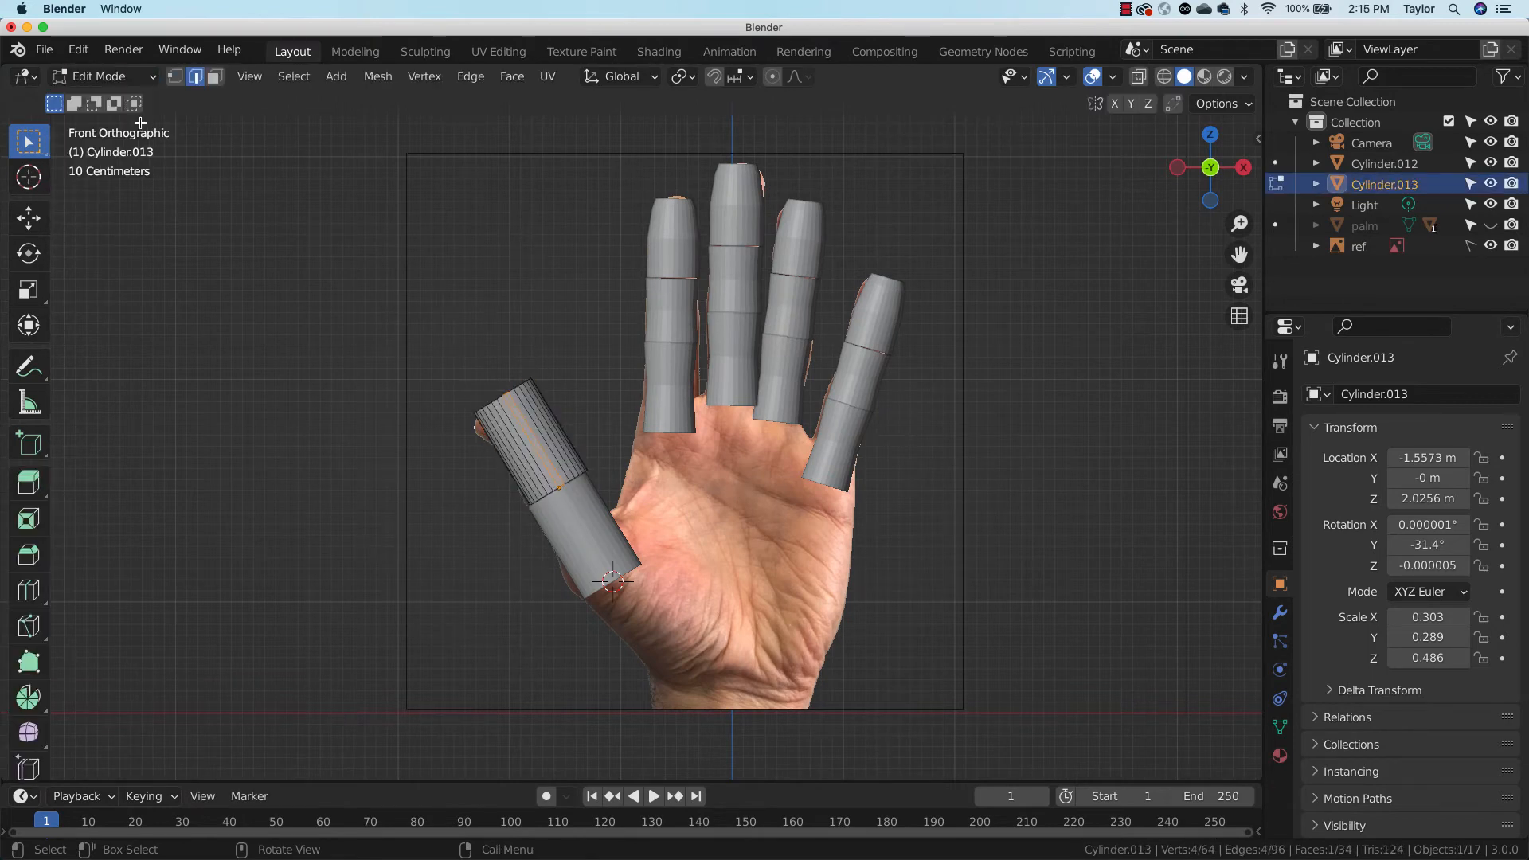
{"action": "left_click", "coordinate": [28, 589]}
{"action": "left_click", "coordinate": [534, 440]}
Scale down the upper thumb segment's tip end and move it about -0.136 m in X and -0.122 m in Z to fit the reference
{"action": "left_click", "coordinate": [1138, 76]}
{"action": "left_click", "coordinate": [28, 142]}
{"action": "mouse_move", "coordinate": [436, 398]}
{"action": "left_mouse_down"}
{"action": "mouse_move", "coordinate": [458, 408]}
{"action": "mouse_move", "coordinate": [439, 384]}
{"action": "left_mouse_up"}
{"action": "mouse_move", "coordinate": [29, 141]}
{"action": "left_mouse_down"}
{"action": "mouse_move", "coordinate": [128, 232]}
{"action": "mouse_move", "coordinate": [123, 273]}
{"action": "left_mouse_up"}
{"action": "left_click_drag", "start_coordinate": [457, 422], "coordinate": [572, 392]}
{"action": "key", "text": "s"}
{"action": "left_click", "coordinate": [562, 395]}
{"action": "key", "text": "g"}
{"action": "left_click", "coordinate": [548, 410]}
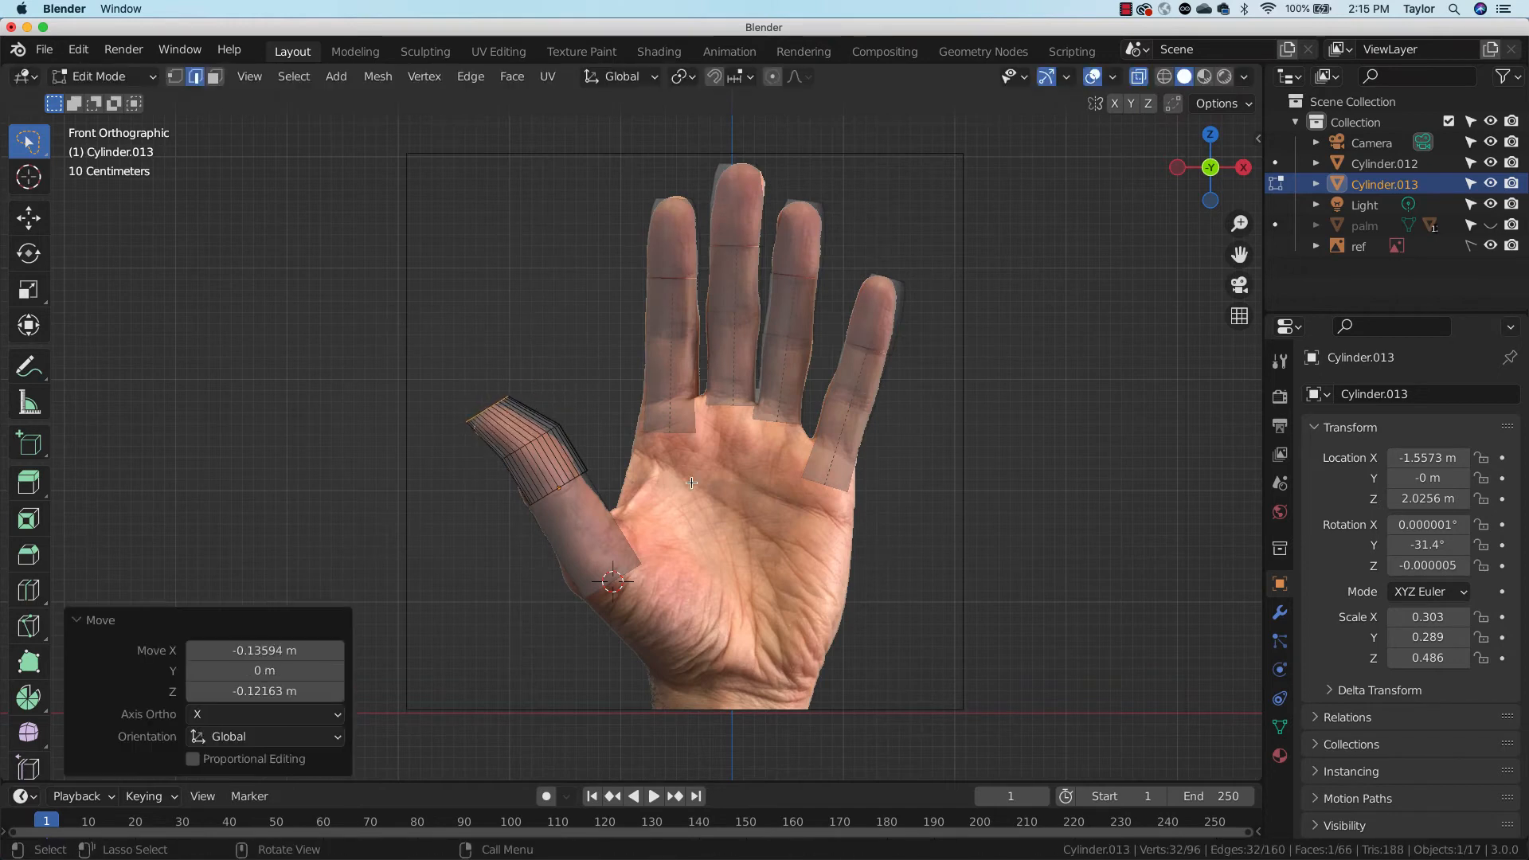
{"action": "left_click", "coordinate": [104, 76]}
{"action": "left_click", "coordinate": [123, 99]}
{"action": "left_click", "coordinate": [1138, 76]}
Parent the upper thumb segment to the lower thumb segment
{"action": "middle_click_drag", "start_coordinate": [828, 450], "coordinate": [746, 463]}
{"action": "left_click", "coordinate": [529, 442]}
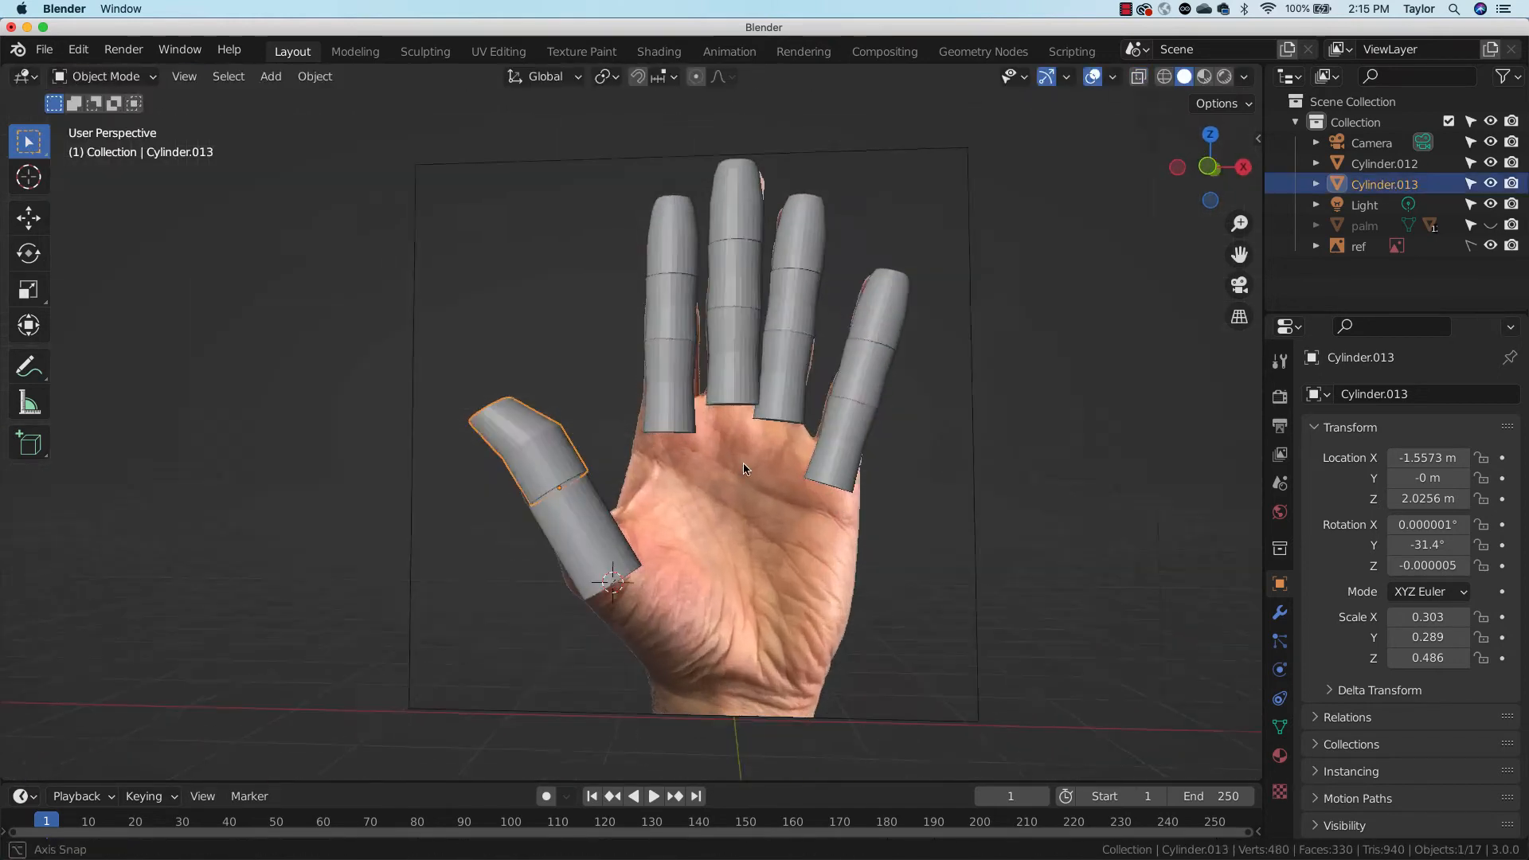
{"action": "left_click", "coordinate": [594, 511], "text": "shift"}
{"action": "key", "text": "ctrl+p"}
{"action": "left_click", "coordinate": [593, 508]}
Unhide the palm and parent the lower thumb segment to it
{"action": "left_click", "coordinate": [1490, 204]}
{"action": "left_click", "coordinate": [610, 433]}
{"action": "left_click", "coordinate": [574, 504]}
{"action": "left_click", "coordinate": [711, 520], "text": "shift"}
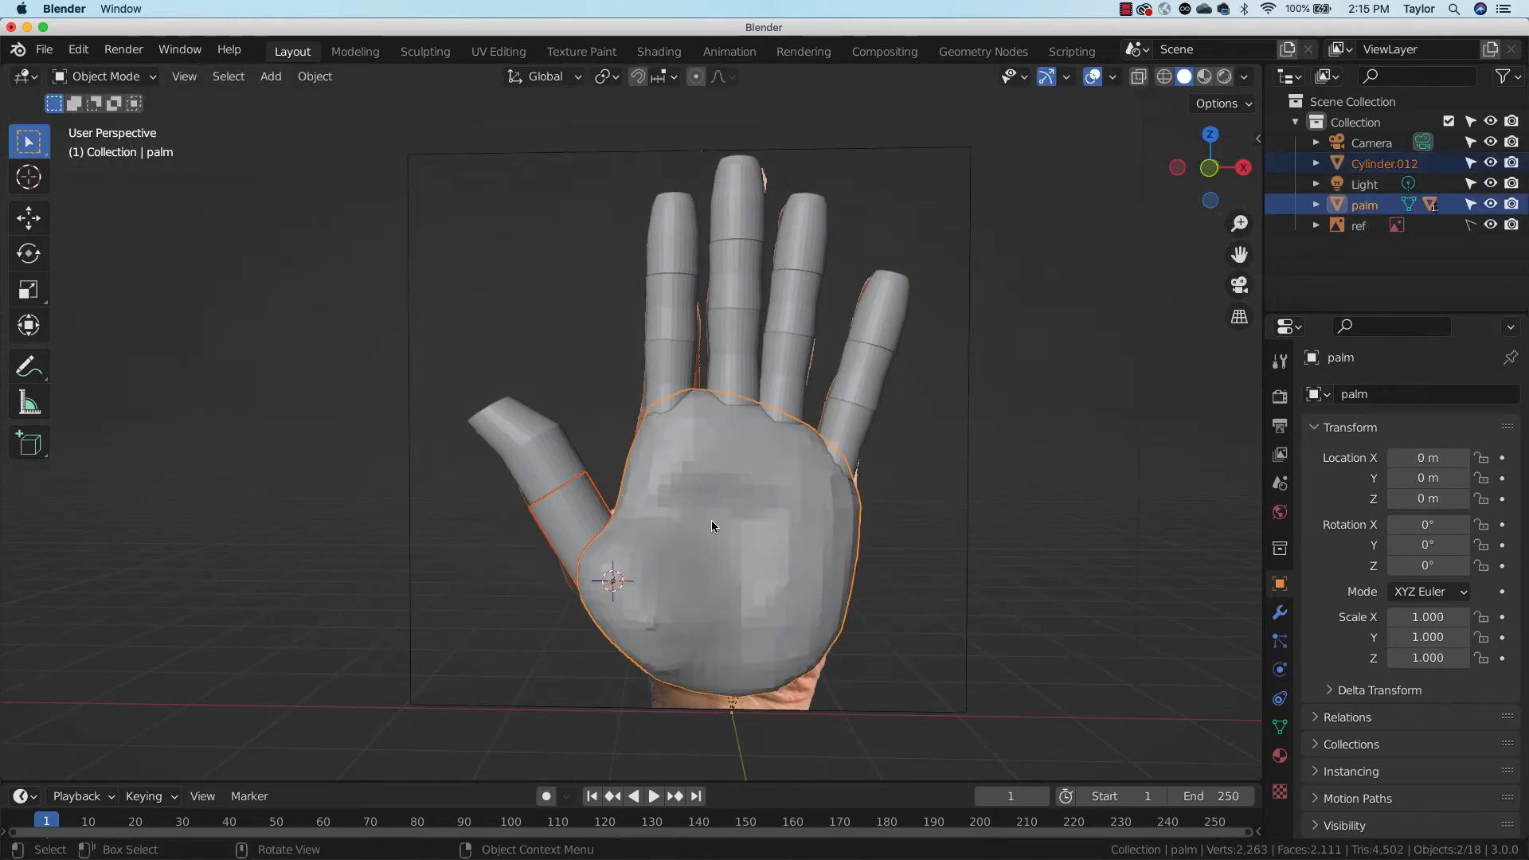
{"action": "key", "text": "ctrl+p"}
{"action": "left_click", "coordinate": [711, 520]}
In the top view, move the thumb to about X -1.03 m, Y -0.34 m and rotate it to about 60.8° around Z
{"action": "left_click", "coordinate": [562, 511]}
{"action": "middle_click_drag", "start_coordinate": [562, 511], "coordinate": [590, 531]}
{"action": "left_click", "coordinate": [1210, 138]}
{"action": "key", "text": "g"}
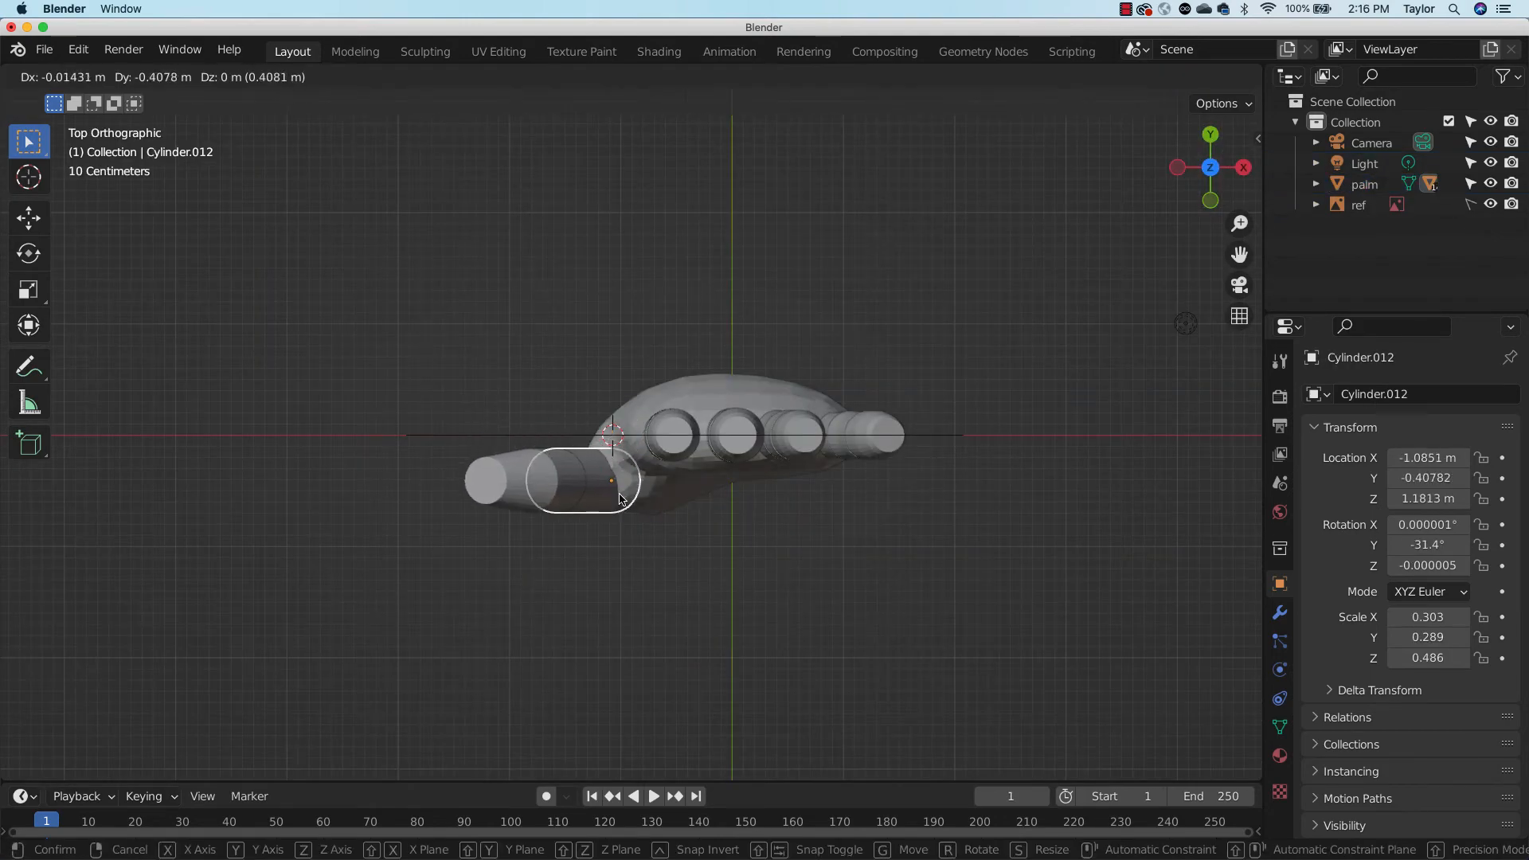
{"action": "left_click", "coordinate": [673, 500]}
{"action": "key", "text": "r"}
{"action": "left_click", "coordinate": [679, 450]}
Hide the reference image
{"action": "middle_click_drag", "start_coordinate": [679, 450], "coordinate": [721, 520]}
{"action": "left_click", "coordinate": [1490, 205]}
{"action": "middle_click_drag", "start_coordinate": [691, 446], "coordinate": [574, 446]}
{"action": "left_click", "coordinate": [585, 503]}
{"action": "key", "text": "r"}
{"action": "left_click", "coordinate": [762, 417]}
{"action": "key", "text": "super+z"}
{"action": "key", "text": "super+z"}
{"action": "middle_click_drag", "start_coordinate": [764, 434], "coordinate": [914, 471]}
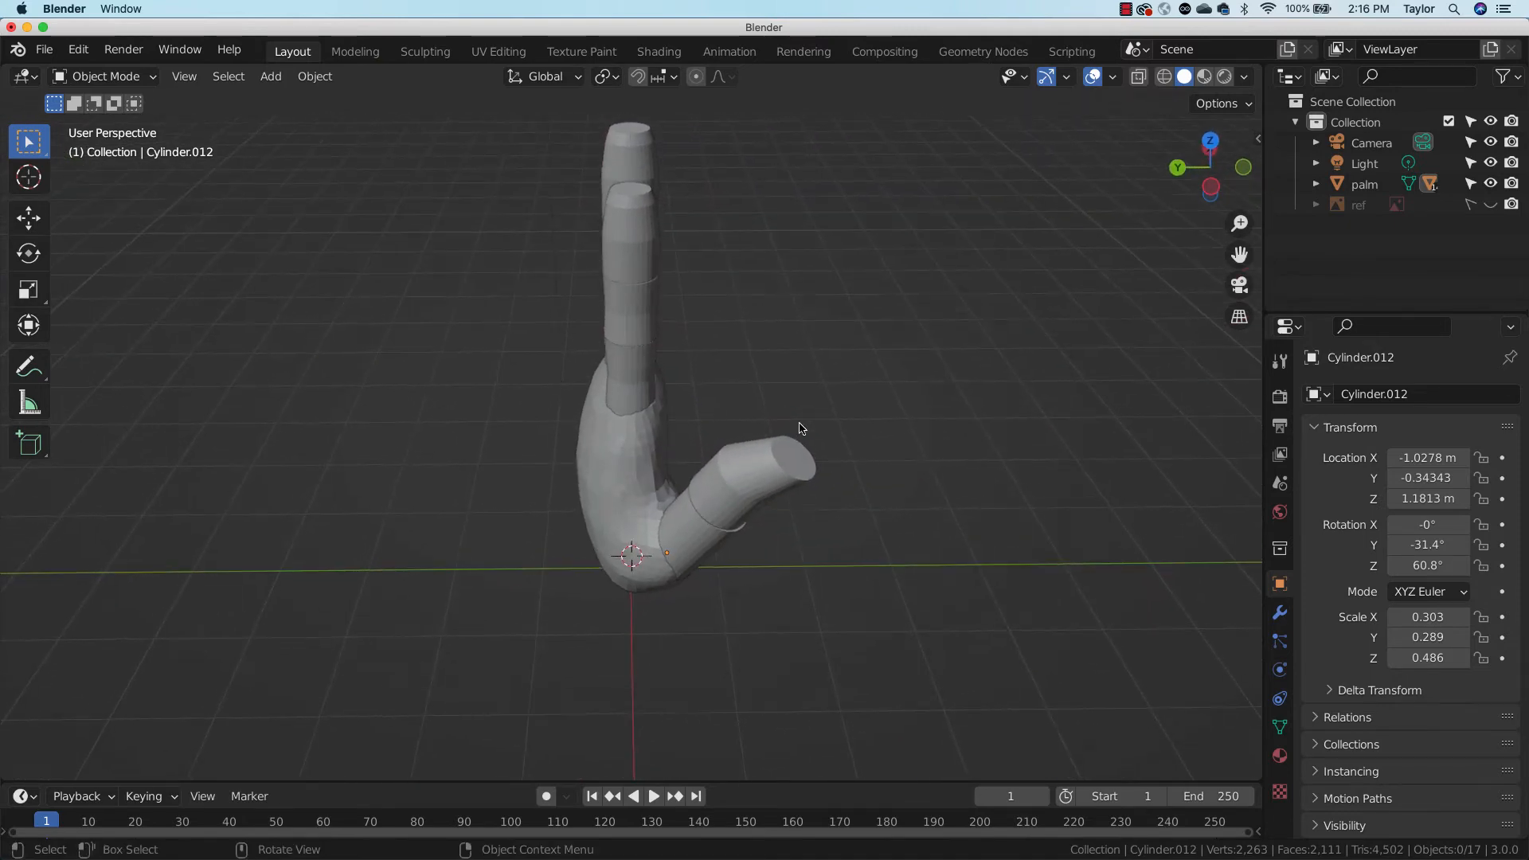
Select the base segments of all four fingers and rotate them together about 10° toward the thumb in the left view
{"action": "left_click", "coordinate": [1210, 186]}
{"action": "left_click", "coordinate": [635, 381]}
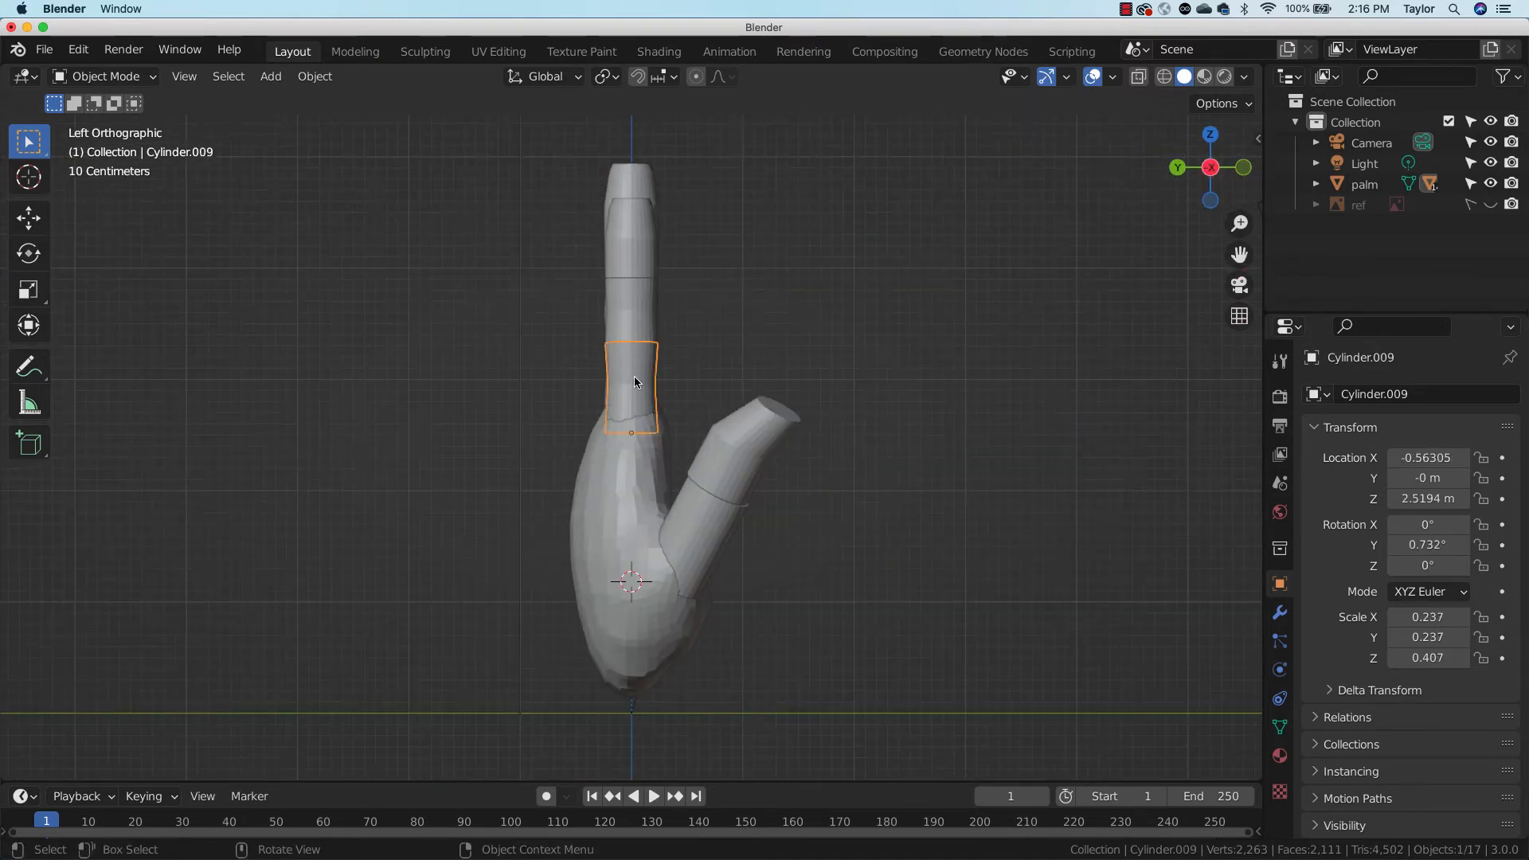
{"action": "left_click", "coordinate": [634, 377]}
{"action": "left_click", "coordinate": [685, 380]}
{"action": "middle_click_drag", "start_coordinate": [690, 376], "coordinate": [615, 375]}
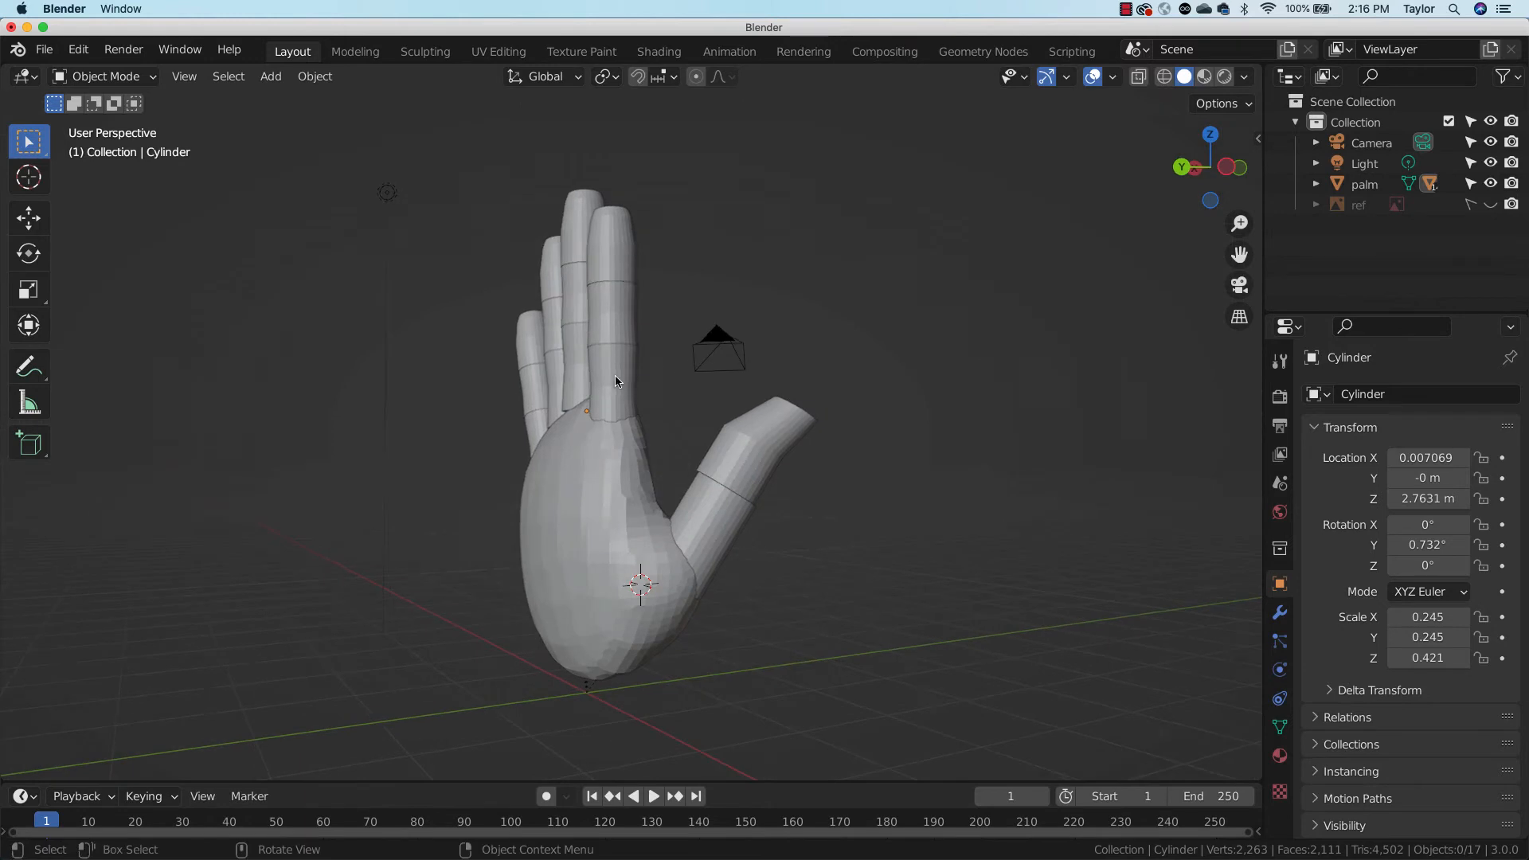
{"action": "left_click", "coordinate": [615, 379]}
{"action": "left_click", "coordinate": [562, 368], "text": "shift"}
{"action": "left_click", "coordinate": [542, 405], "text": "shift"}
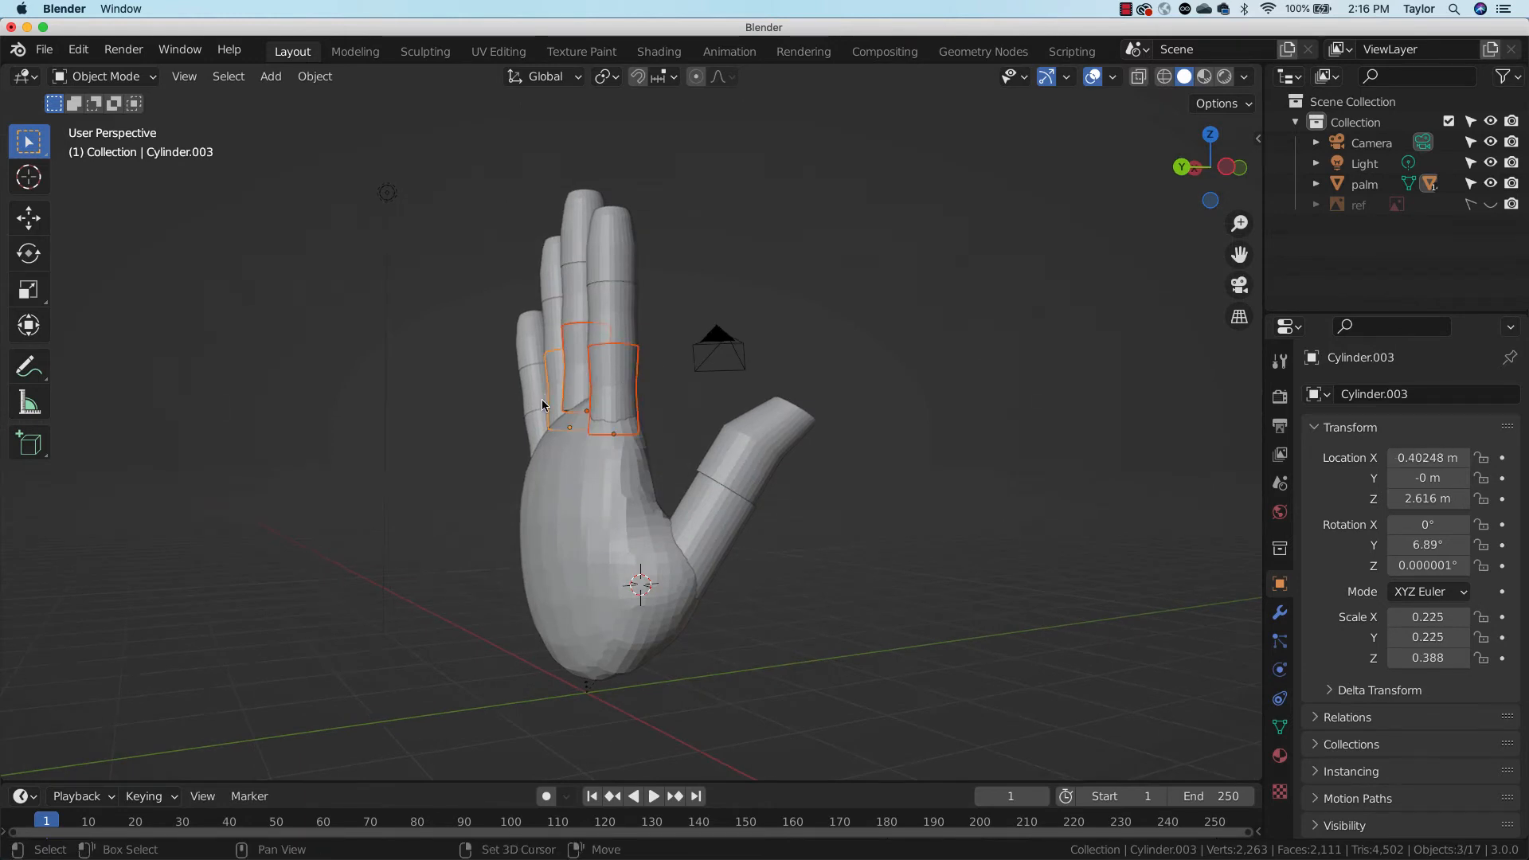
{"action": "middle_click_drag", "start_coordinate": [962, 404], "coordinate": [875, 437]}
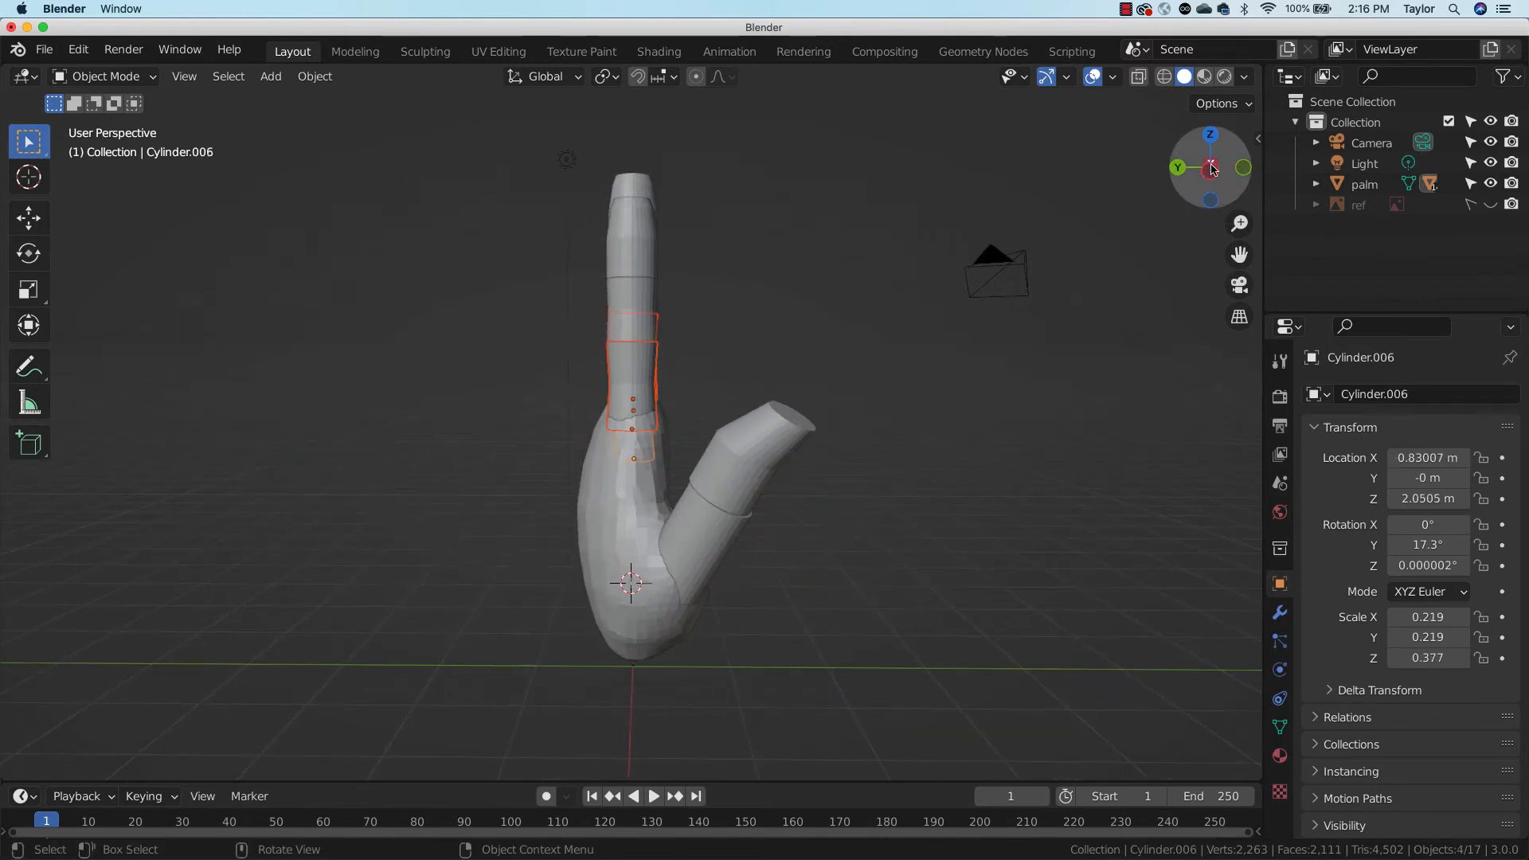
{"action": "left_click", "coordinate": [1210, 164]}
{"action": "key", "text": "r"}
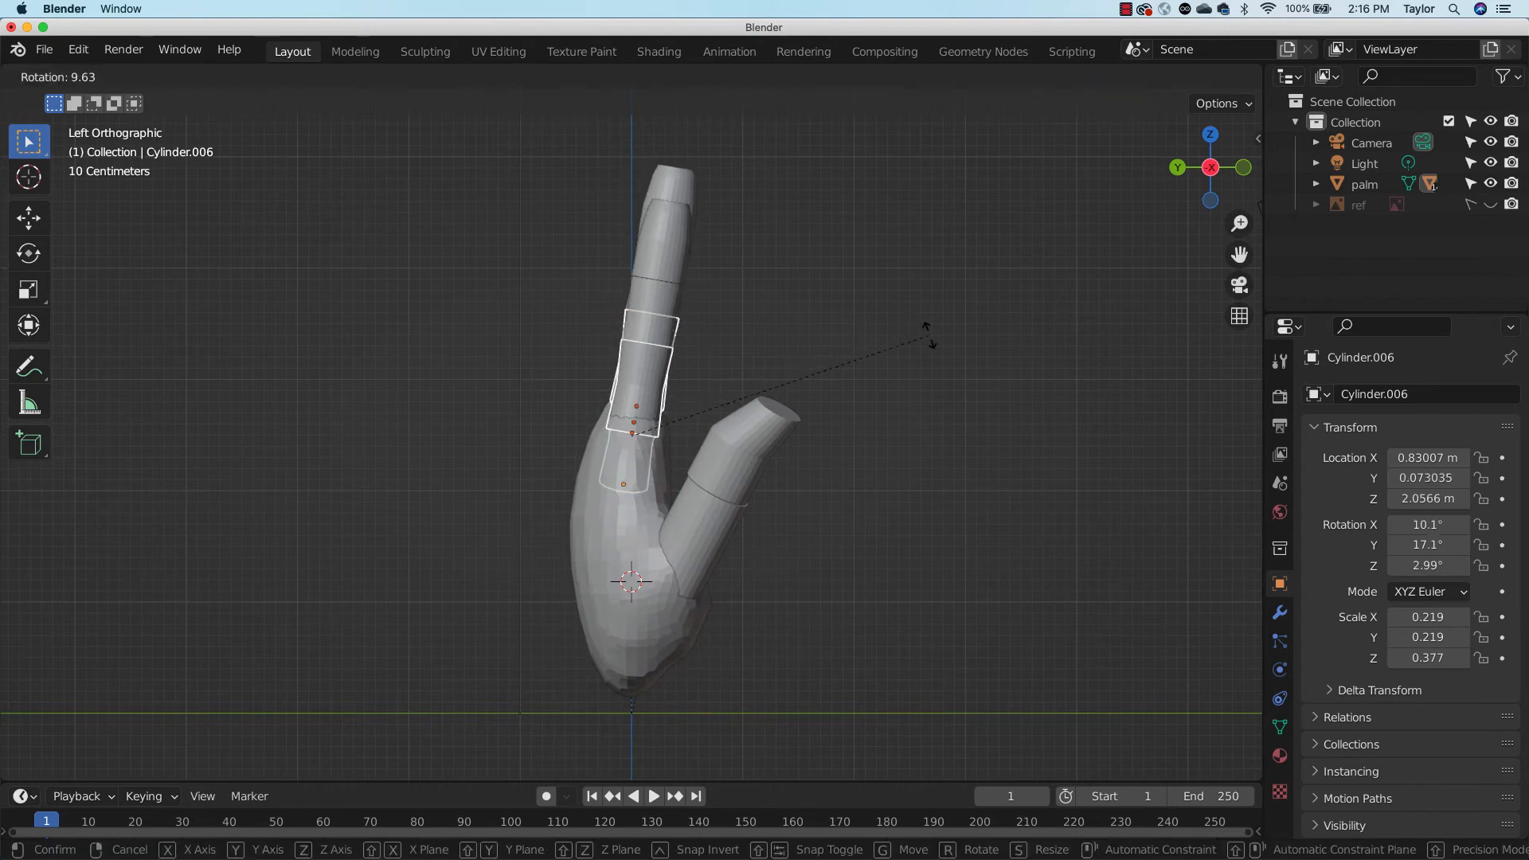
{"action": "left_click", "coordinate": [933, 339]}
Bend the index finger toward the thumb, rotating its middle segment by about 13.9° and its tip by about 8.63°
{"action": "left_click", "coordinate": [730, 303]}
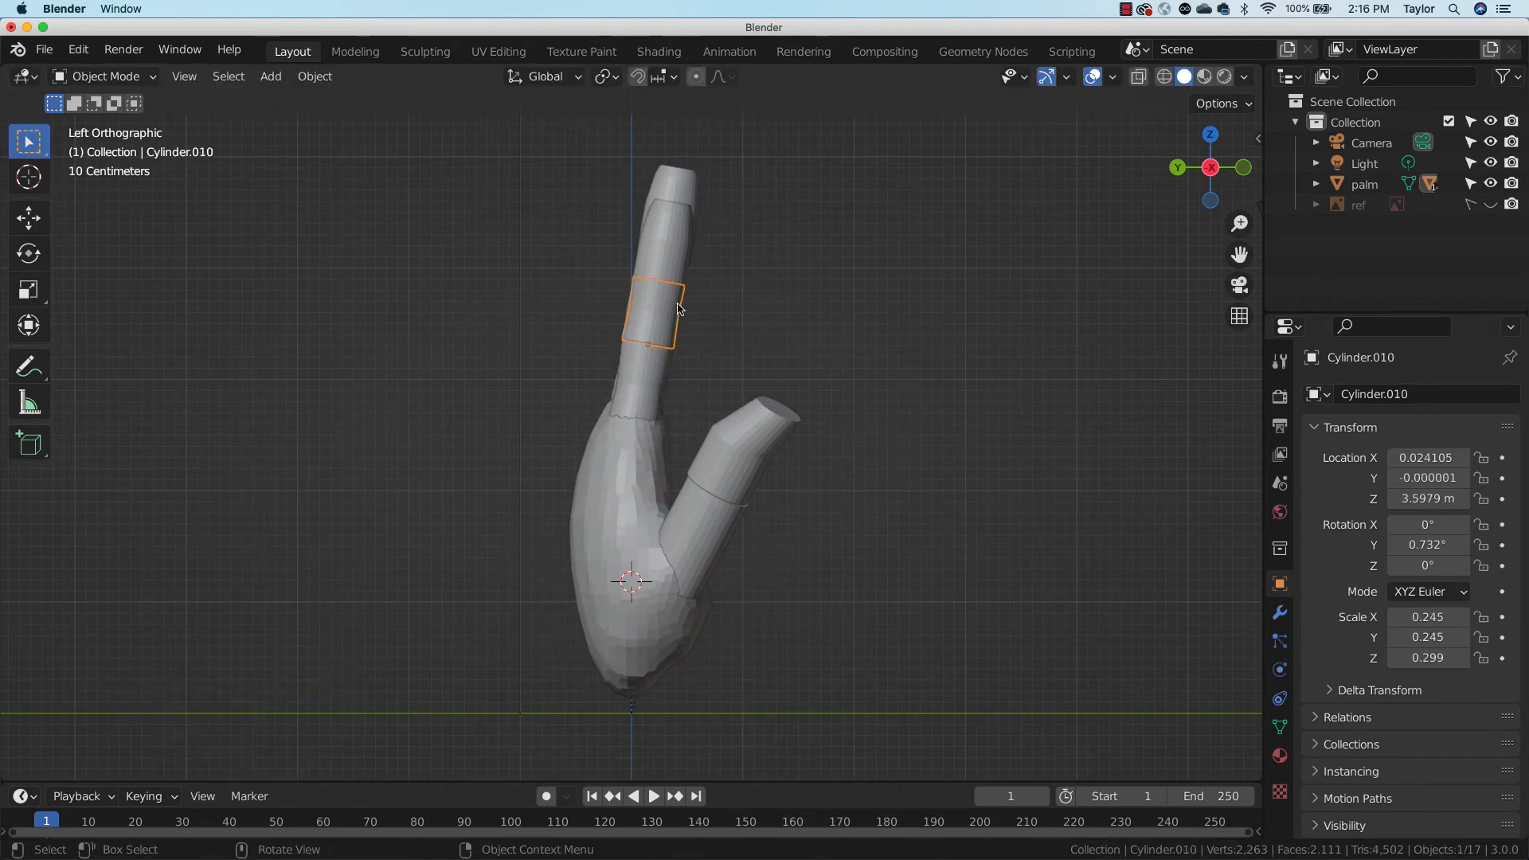
{"action": "key", "text": "r"}
{"action": "left_click", "coordinate": [878, 377]}
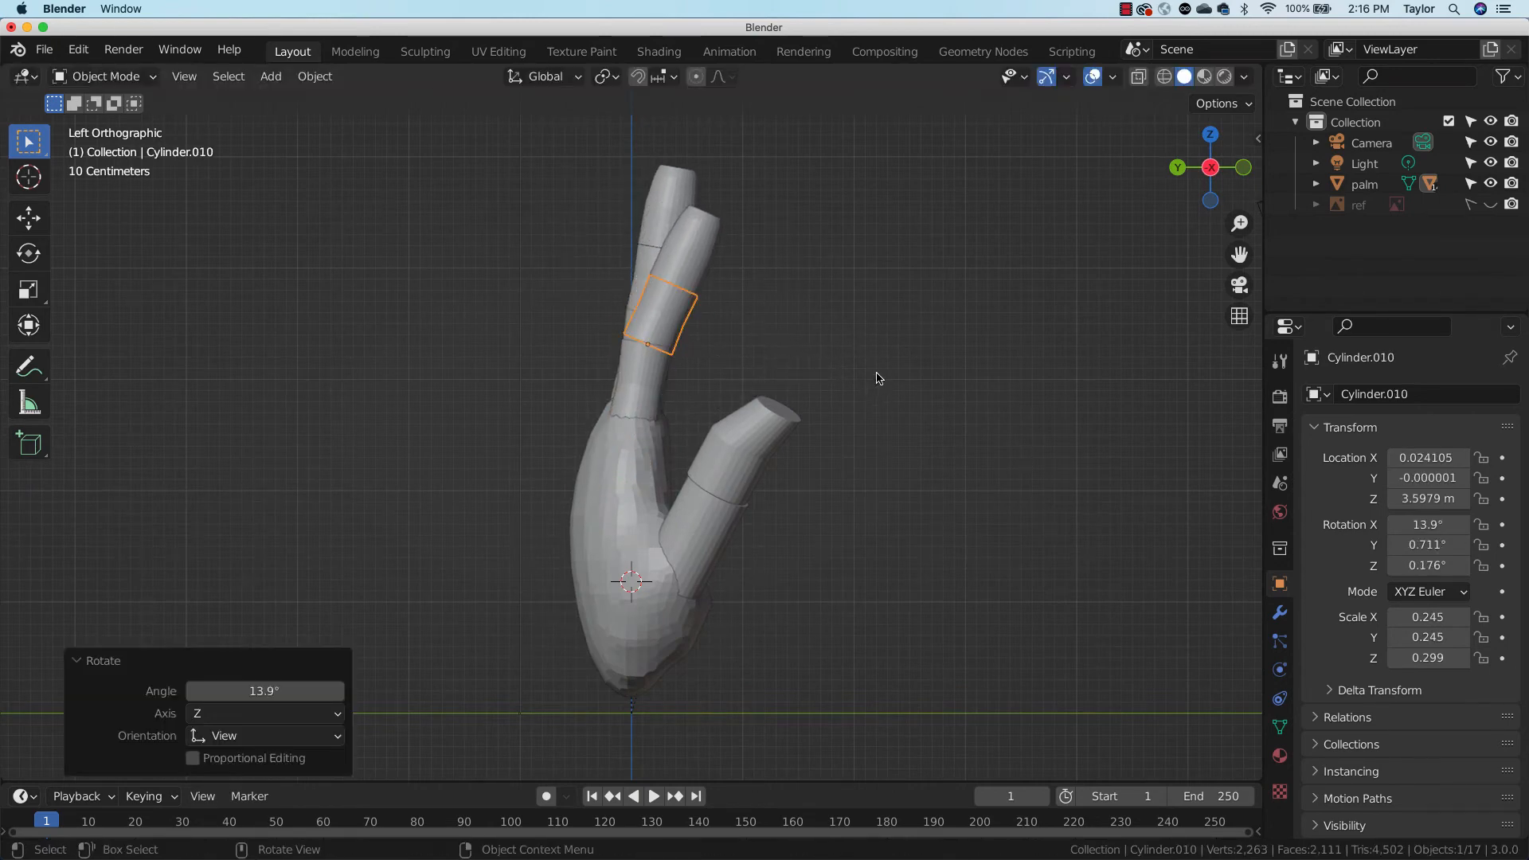
{"action": "left_click", "coordinate": [704, 251]}
{"action": "key", "text": "r"}
{"action": "left_click", "coordinate": [779, 277]}
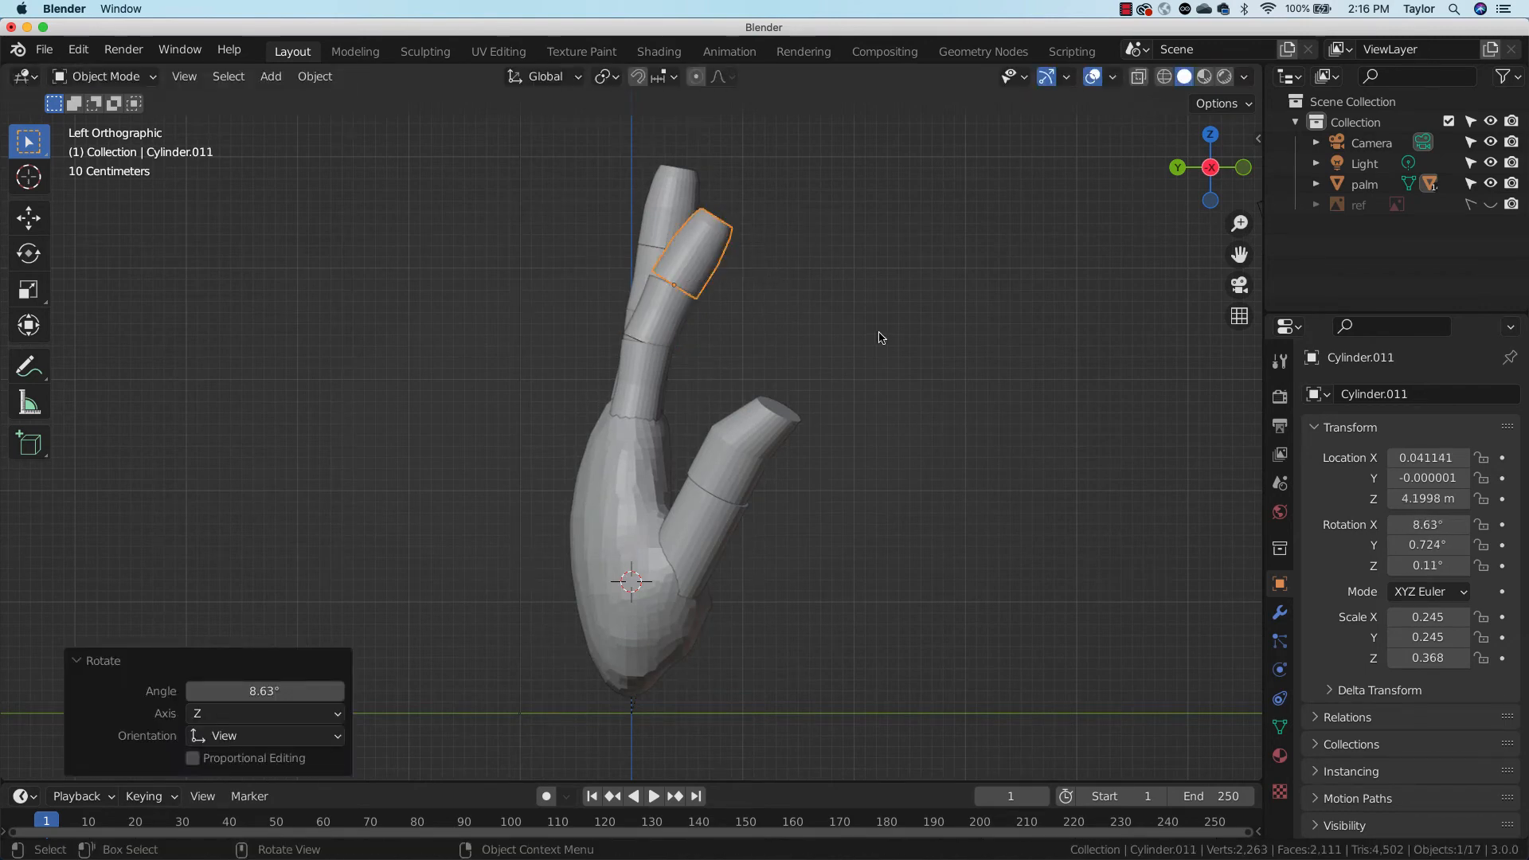
Bend the middle finger in the left view, rotating its middle segment by about 14° and its tip by about 4.46°
{"action": "middle_click_drag", "start_coordinate": [880, 338], "coordinate": [939, 358]}
{"action": "key", "text": "ctrl+z"}
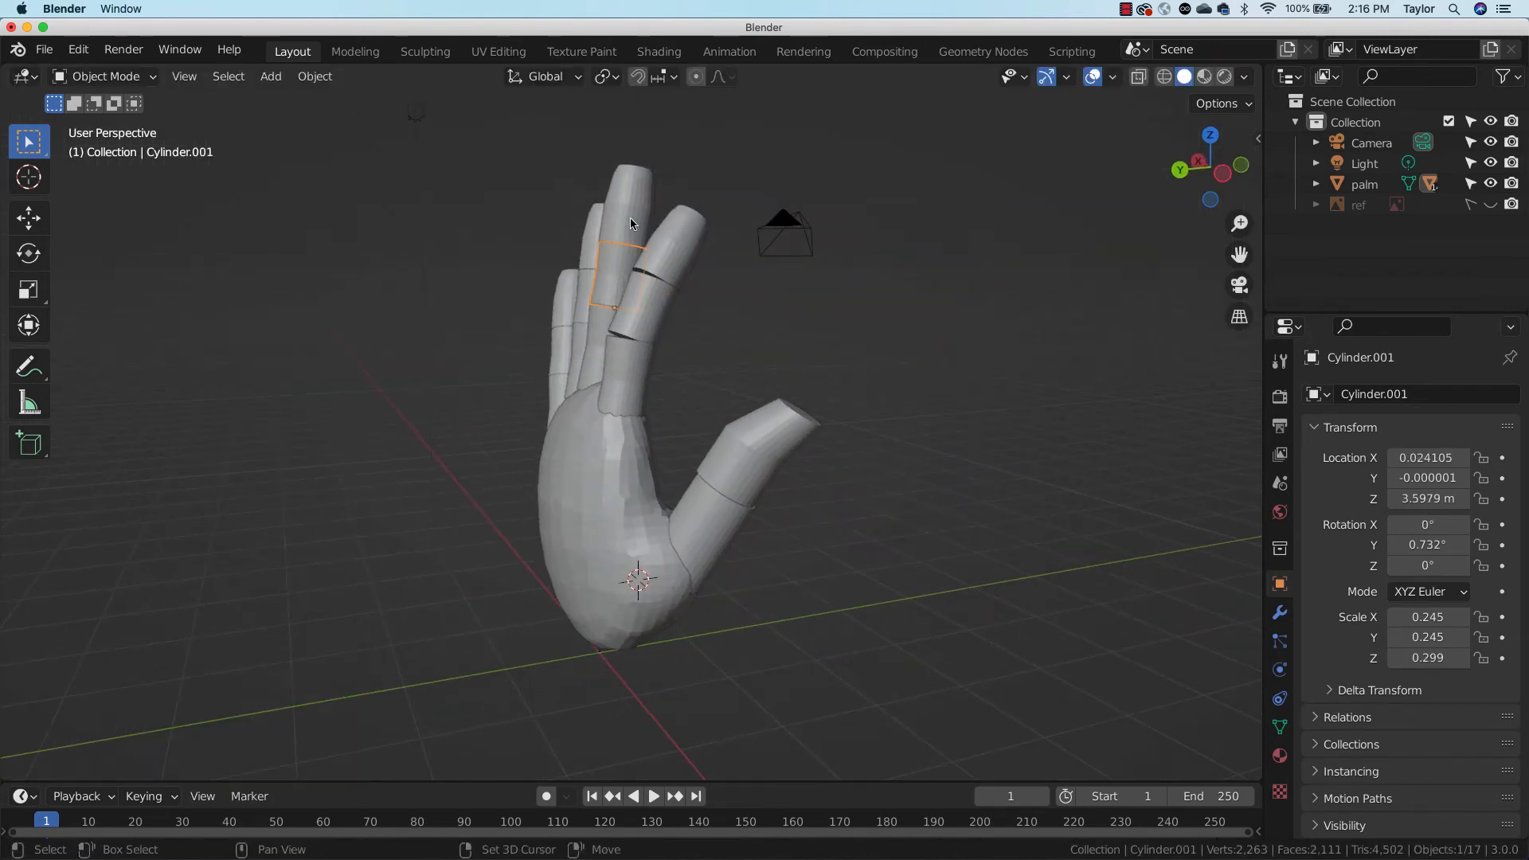
{"action": "left_click", "coordinate": [629, 217]}
{"action": "left_click", "coordinate": [1224, 170]}
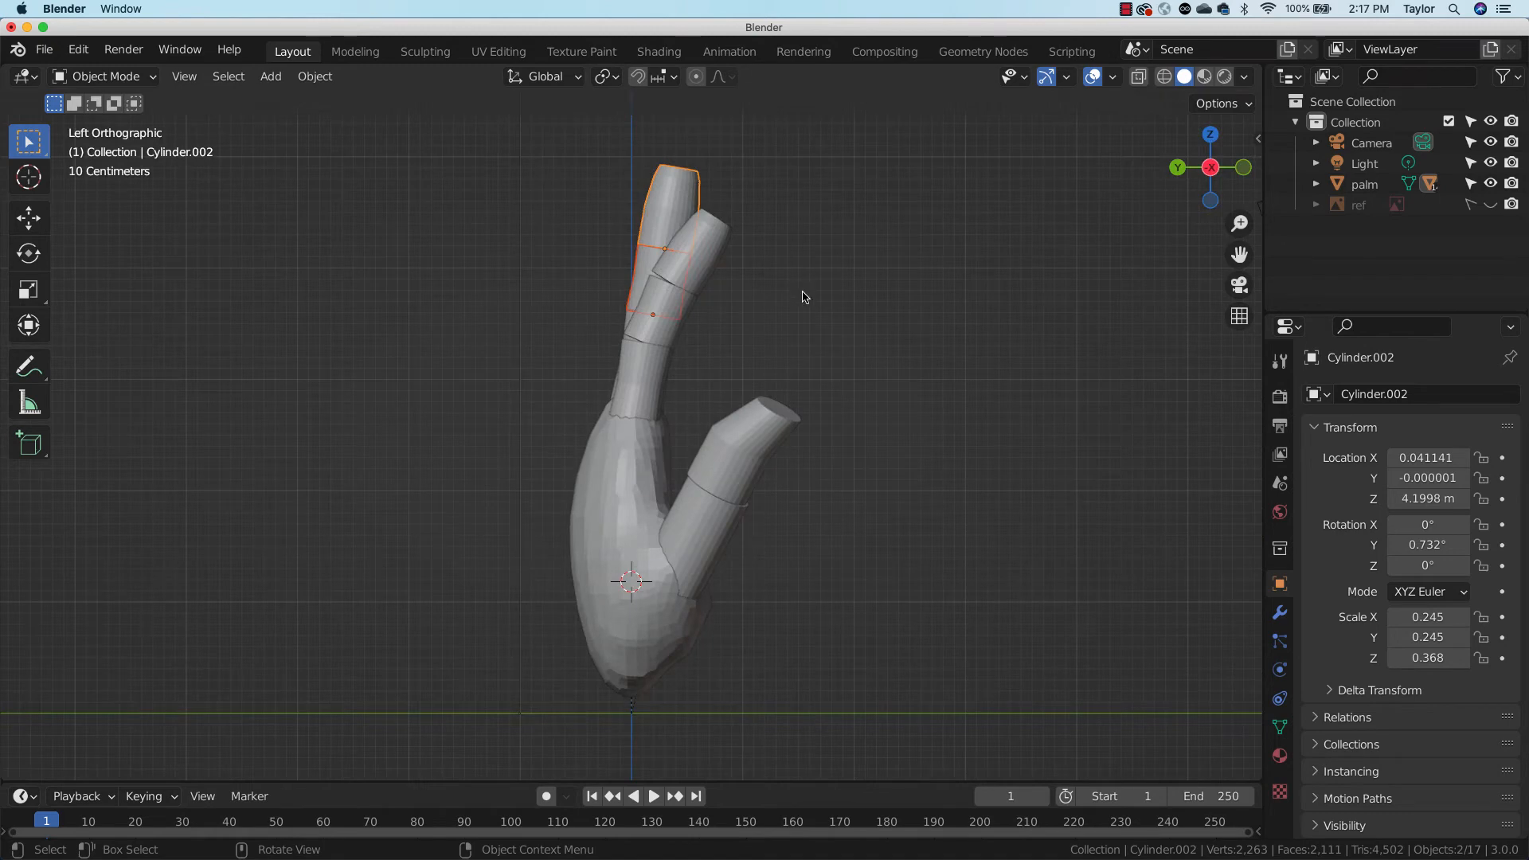
{"action": "key", "text": "r"}
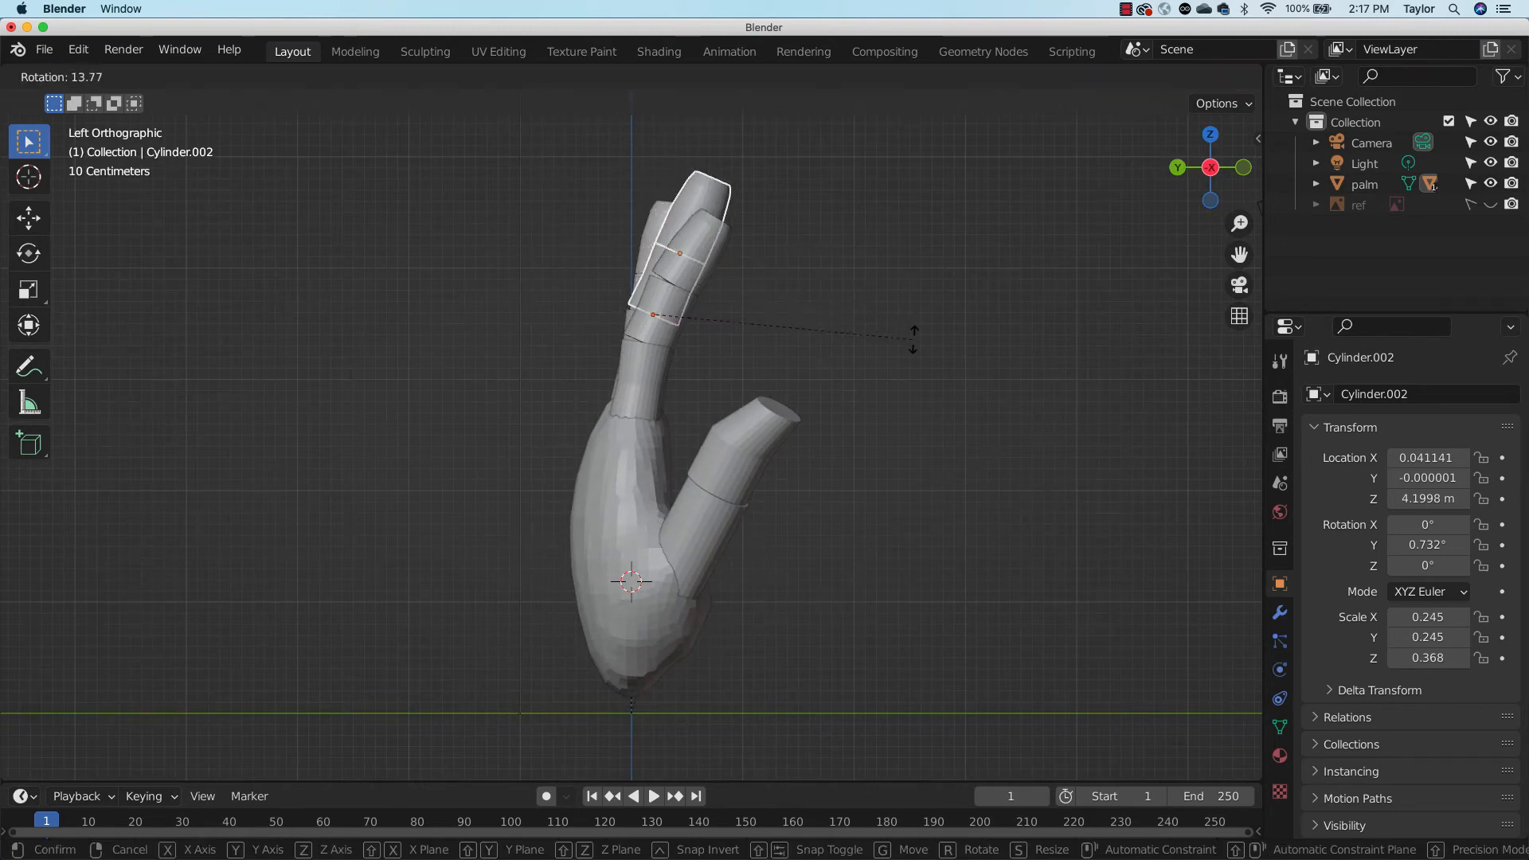
{"action": "left_click", "coordinate": [921, 350]}
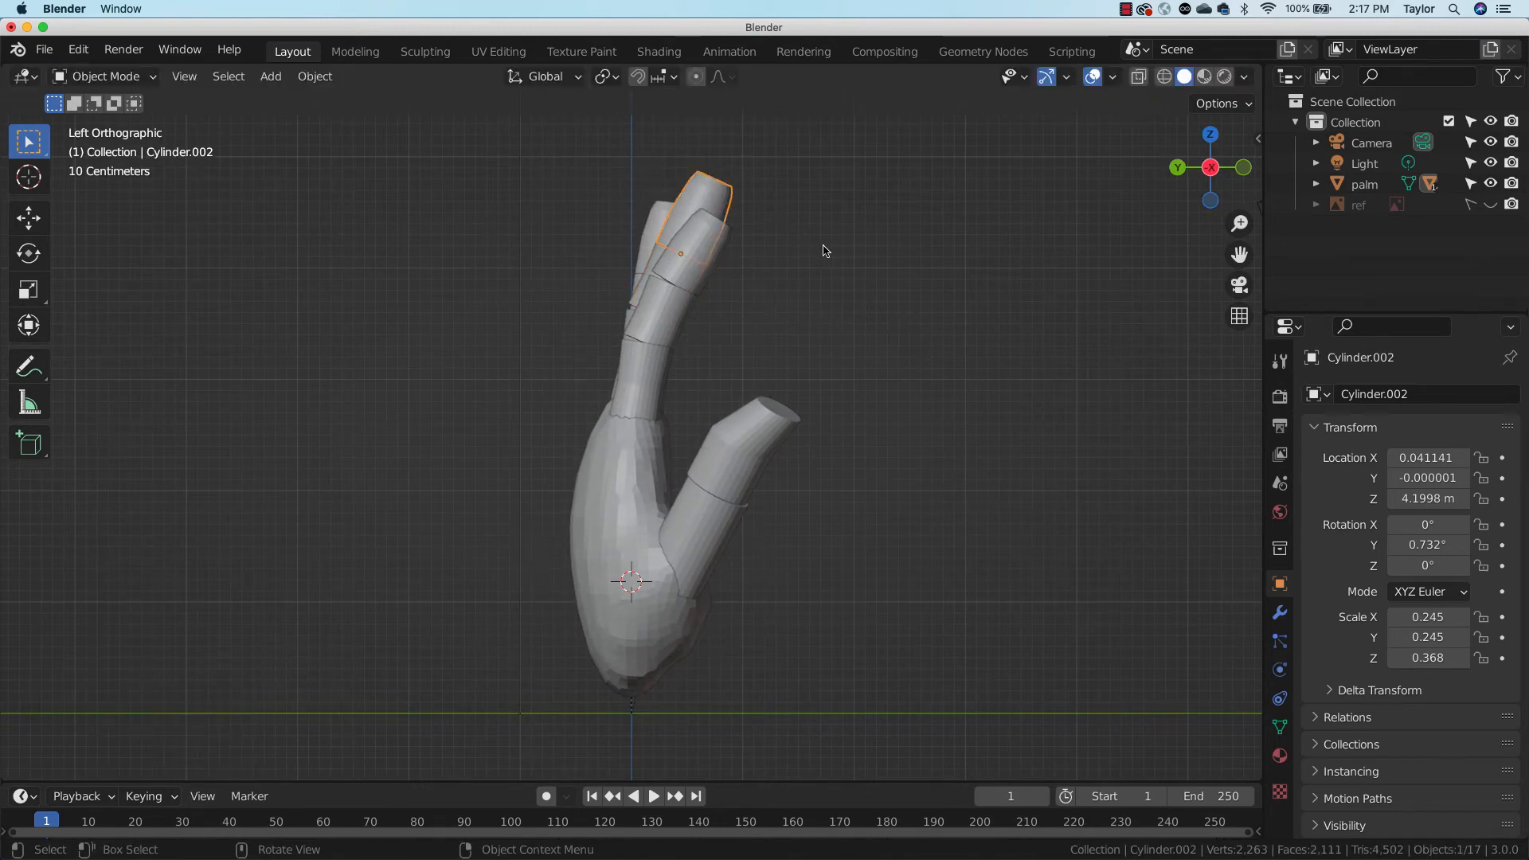
{"action": "key", "text": "r"}
{"action": "left_click", "coordinate": [843, 263]}
Rotate the ring finger's base segment about 12.4° toward the thumb in the left view
{"action": "middle_click_drag", "start_coordinate": [843, 262], "coordinate": [561, 309]}
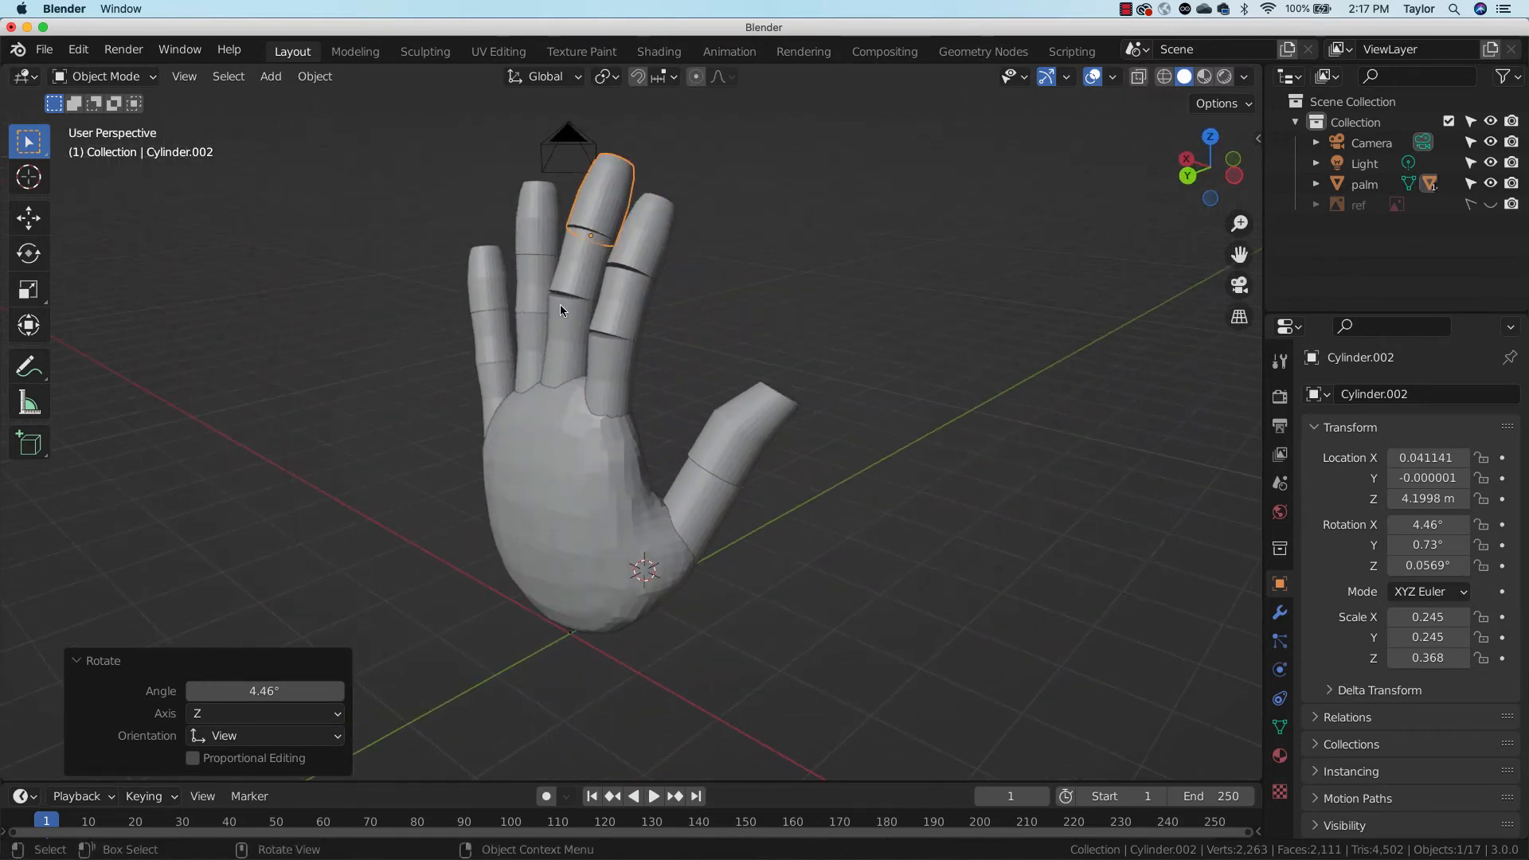
{"action": "left_click", "coordinate": [560, 309]}
{"action": "left_click", "coordinate": [1235, 175]}
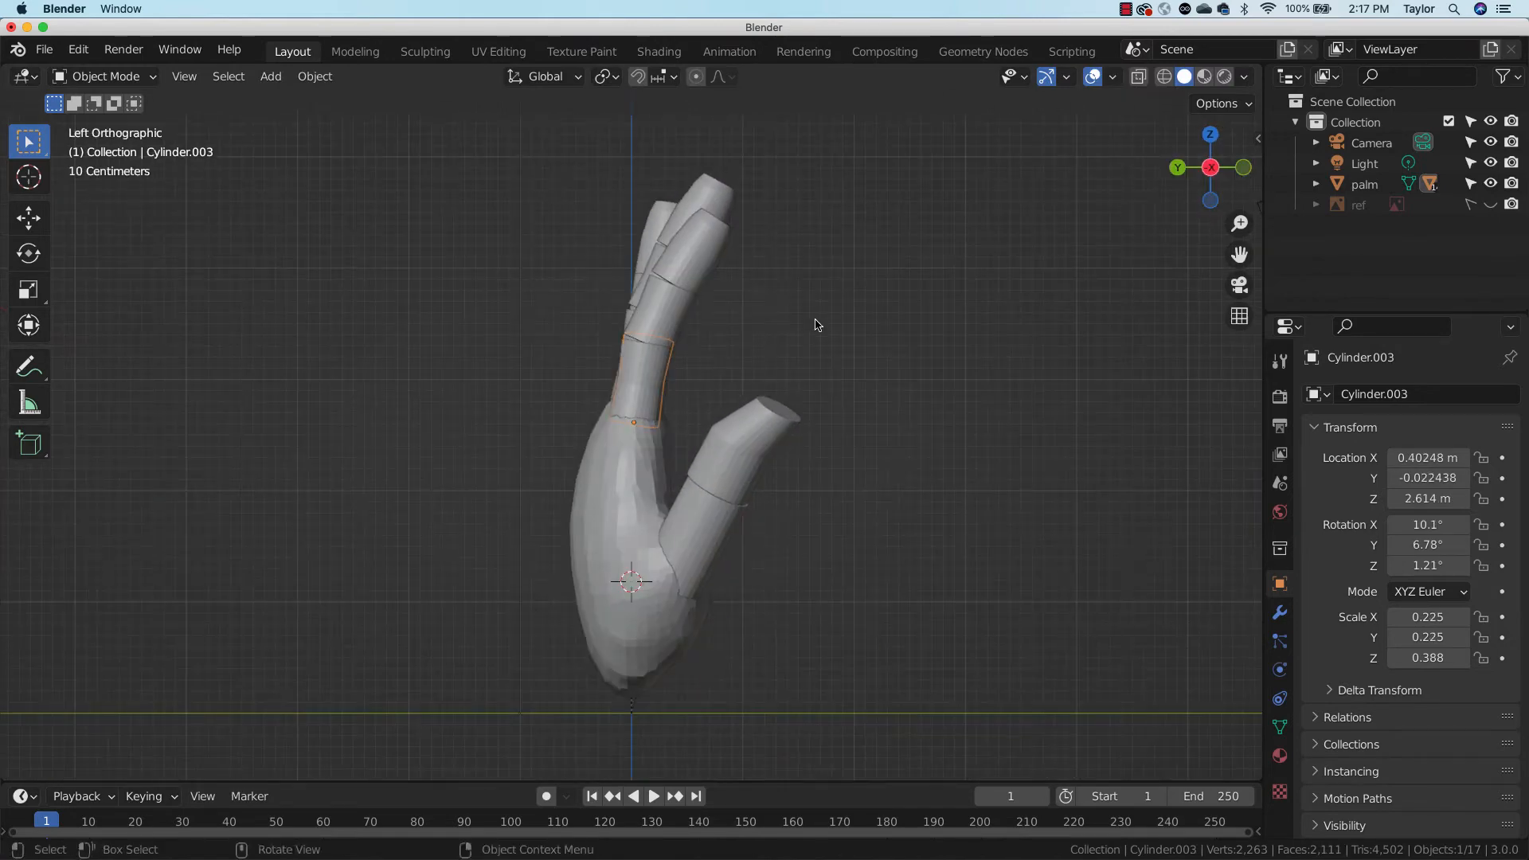
{"action": "key", "text": "r"}
{"action": "left_click", "coordinate": [902, 351]}
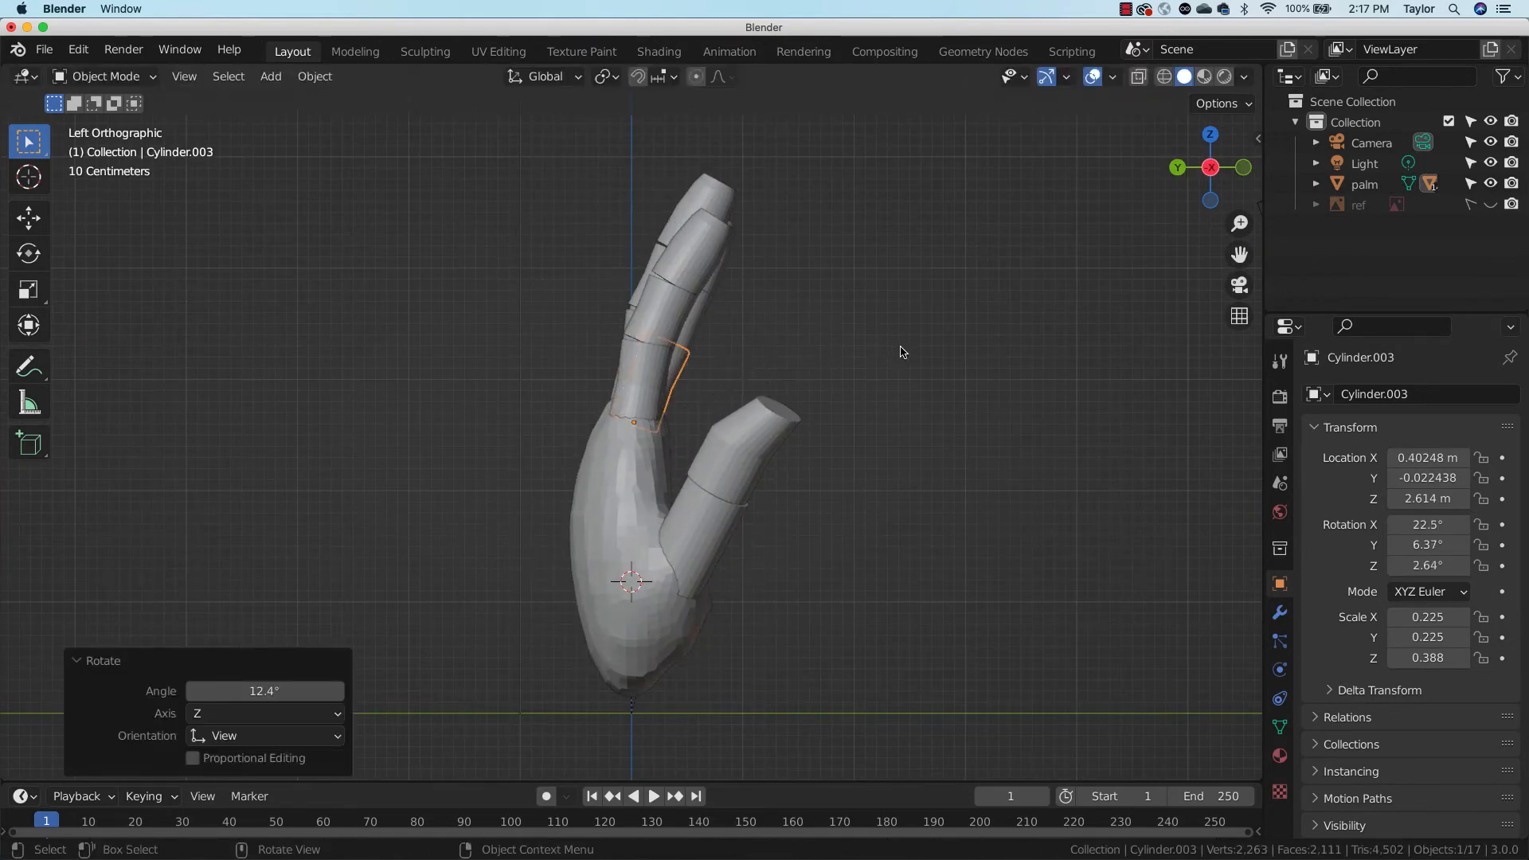
Bend the ring finger further, rotating its middle segment by about 12.9° and its tip by about 10°
{"action": "left_click", "coordinate": [701, 325]}
{"action": "key", "text": "r"}
{"action": "left_click", "coordinate": [803, 339]}
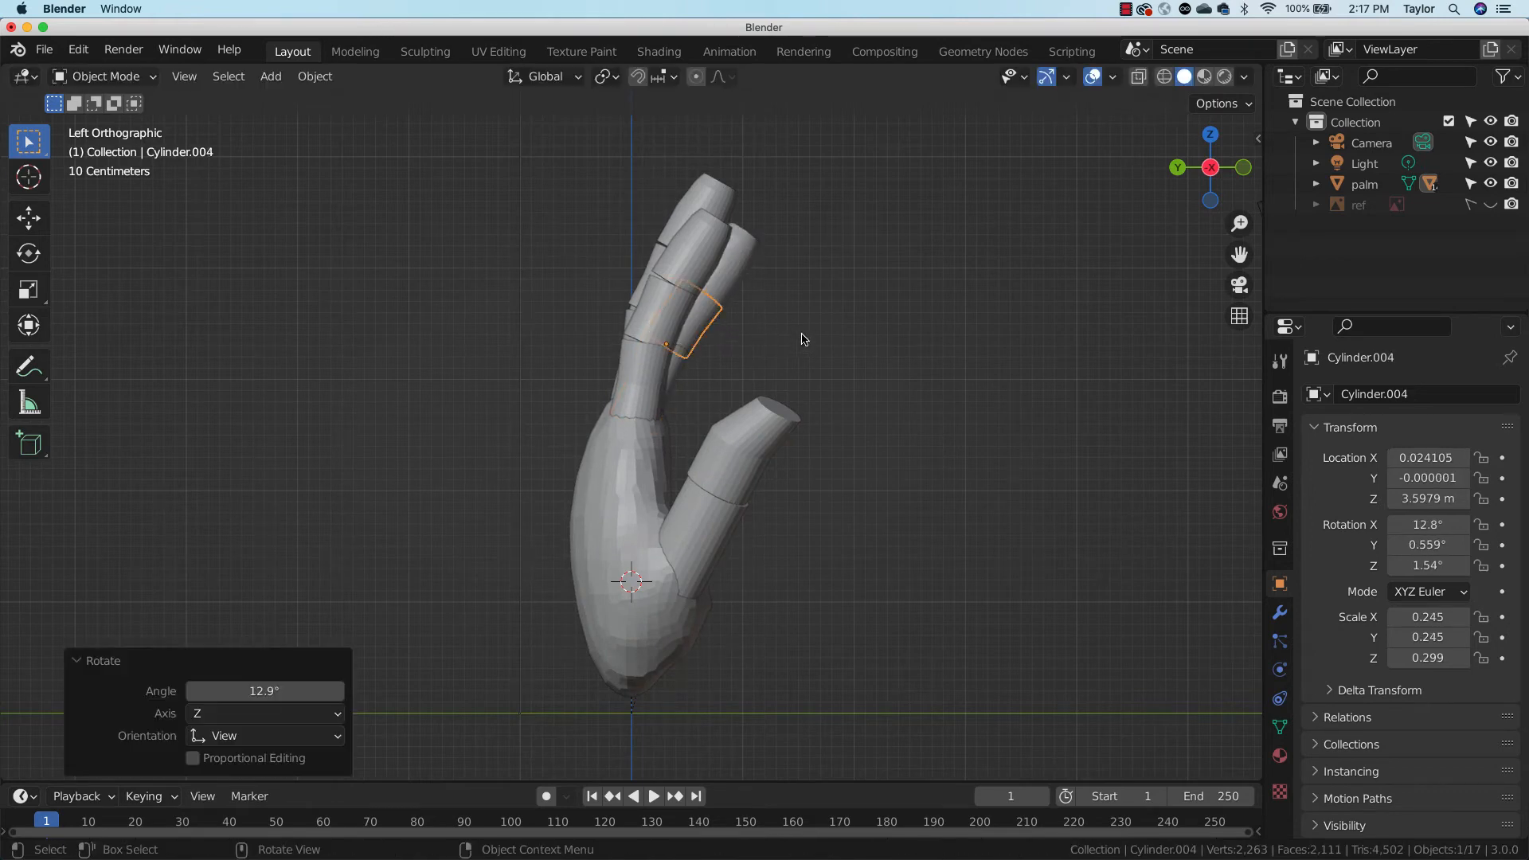
{"action": "left_click", "coordinate": [738, 264]}
{"action": "key", "text": "r"}
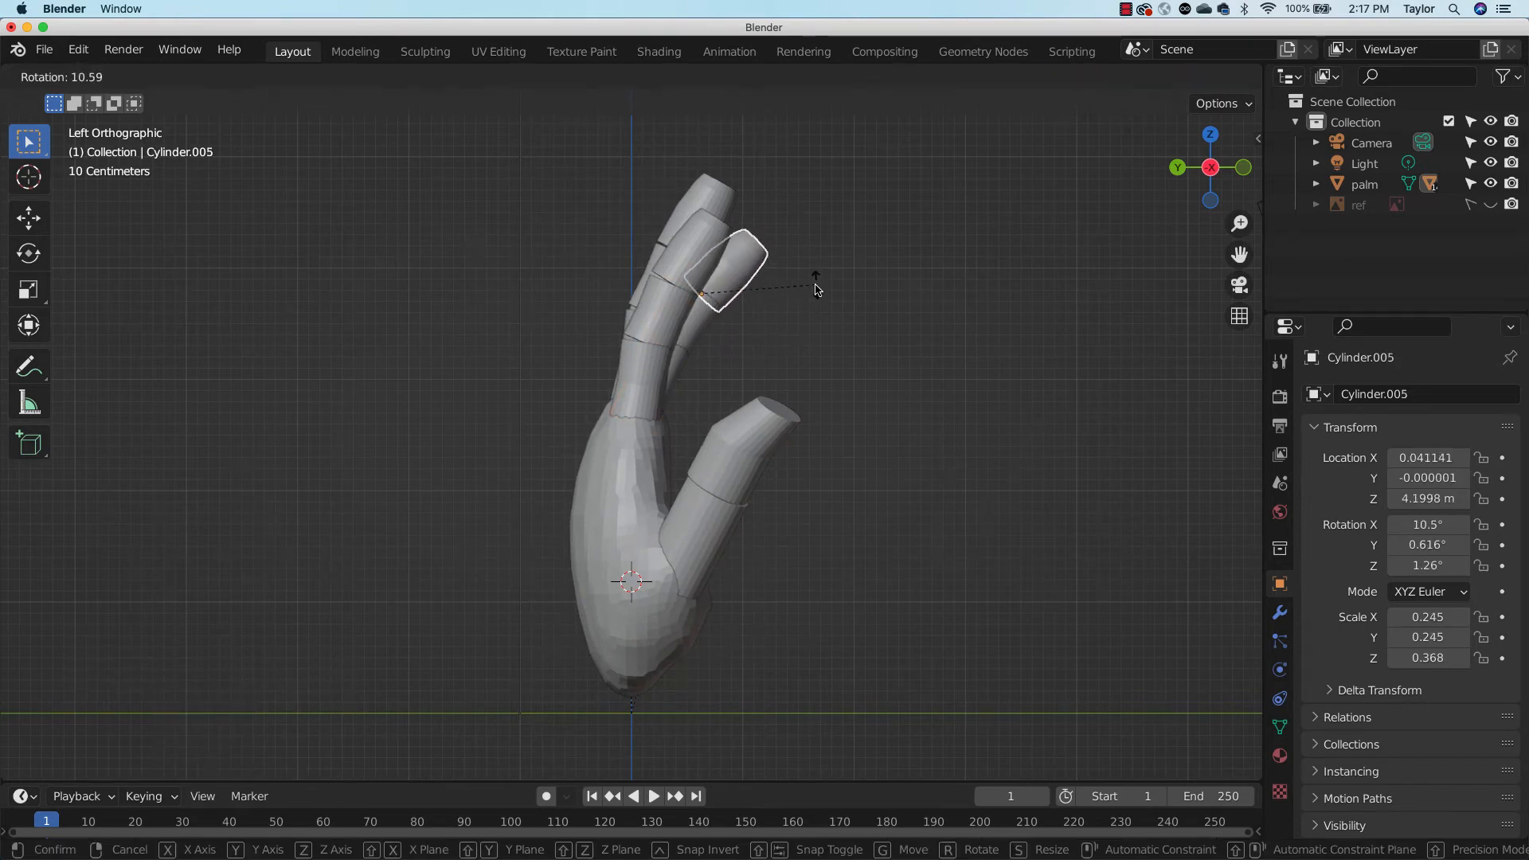
{"action": "left_click", "coordinate": [868, 307]}
{"action": "left_click", "coordinate": [914, 324]}
Rotate the little finger's base segment about 14° toward the thumb in the left view
{"action": "middle_click_drag", "start_coordinate": [915, 324], "coordinate": [781, 433]}
{"action": "left_click", "coordinate": [784, 430]}
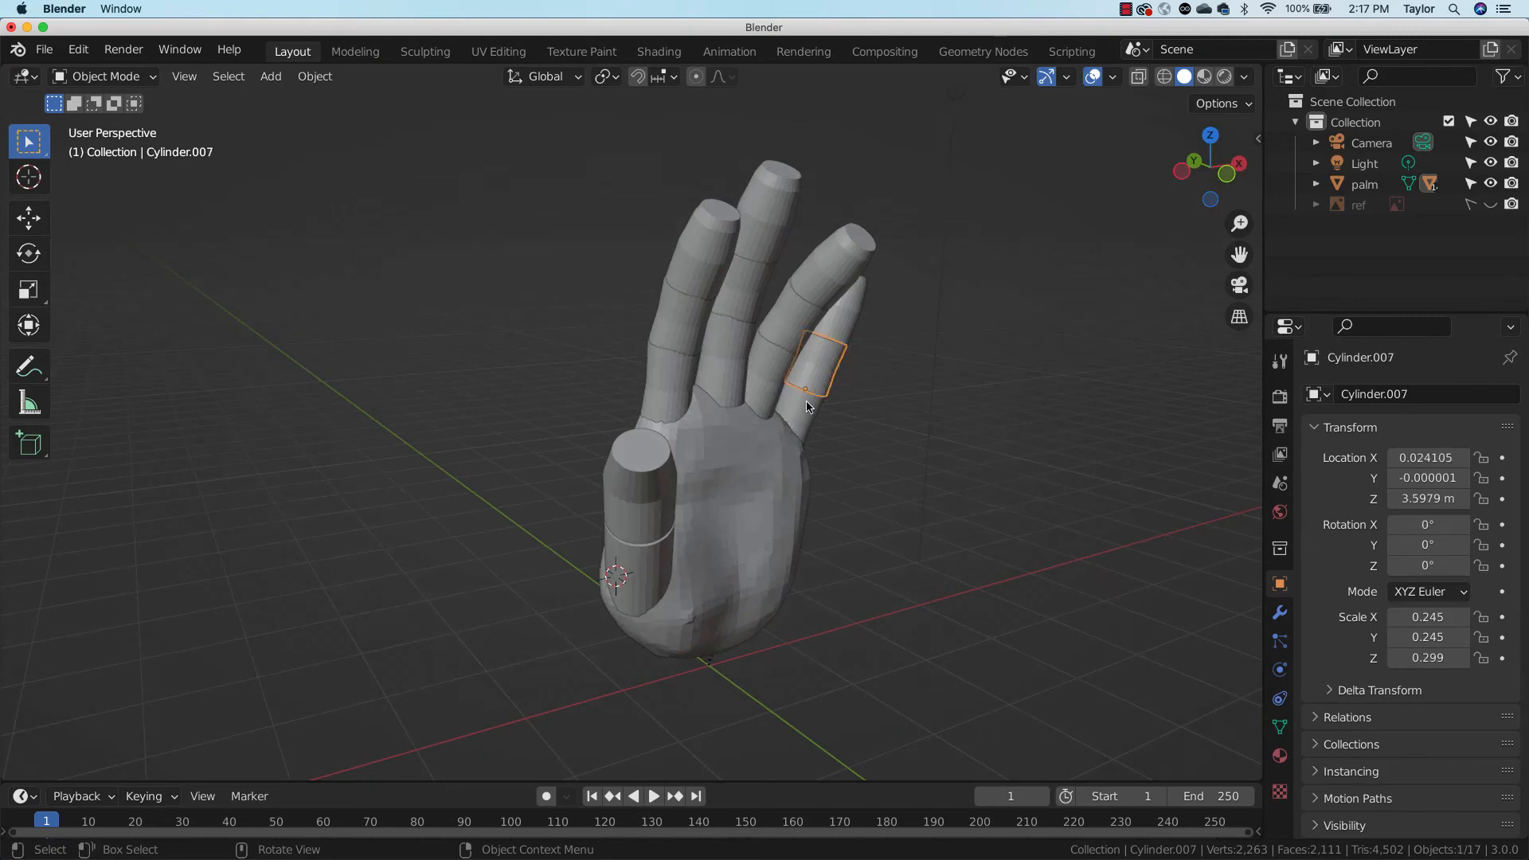
{"action": "left_click", "coordinate": [1228, 176]}
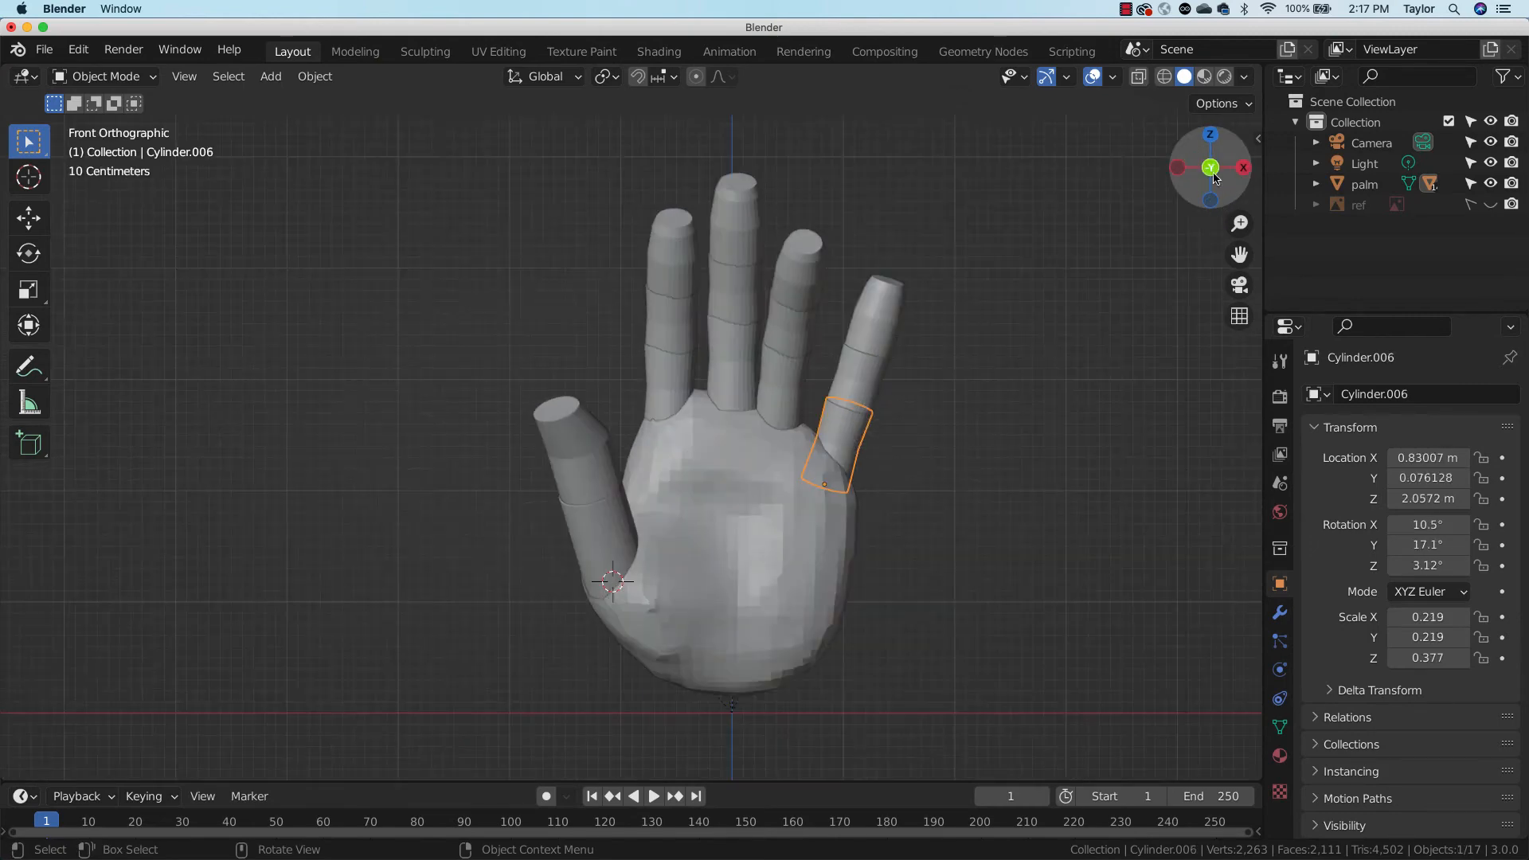
{"action": "left_click", "coordinate": [1214, 178]}
{"action": "key", "text": "r"}
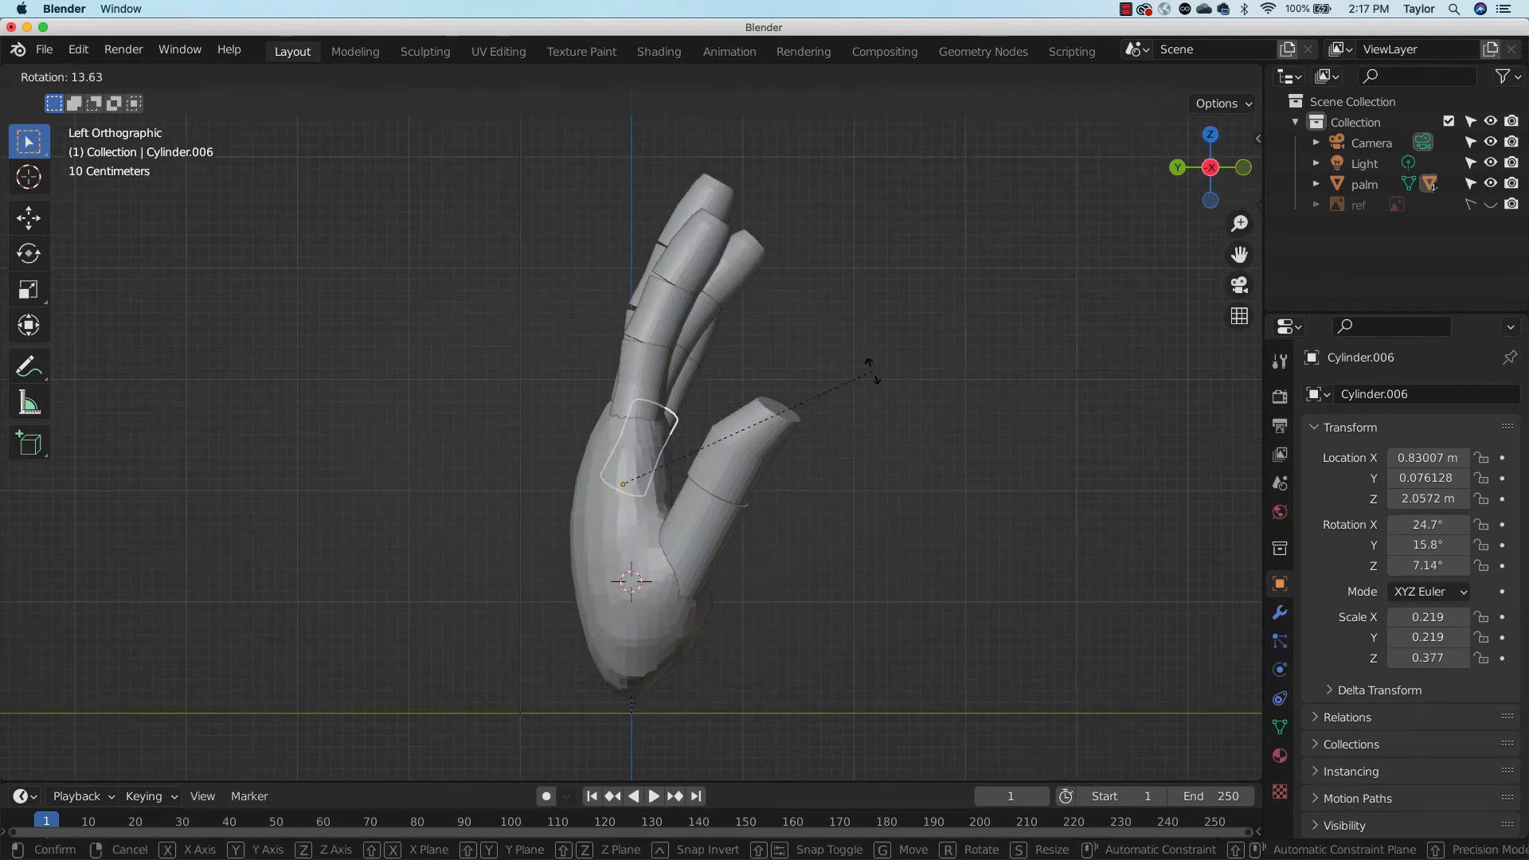
{"action": "left_click", "coordinate": [876, 367]}
Bend the little finger further, rotating its middle segment by about 9.35° and its tip by about 11.9°
{"action": "left_click", "coordinate": [693, 381]}
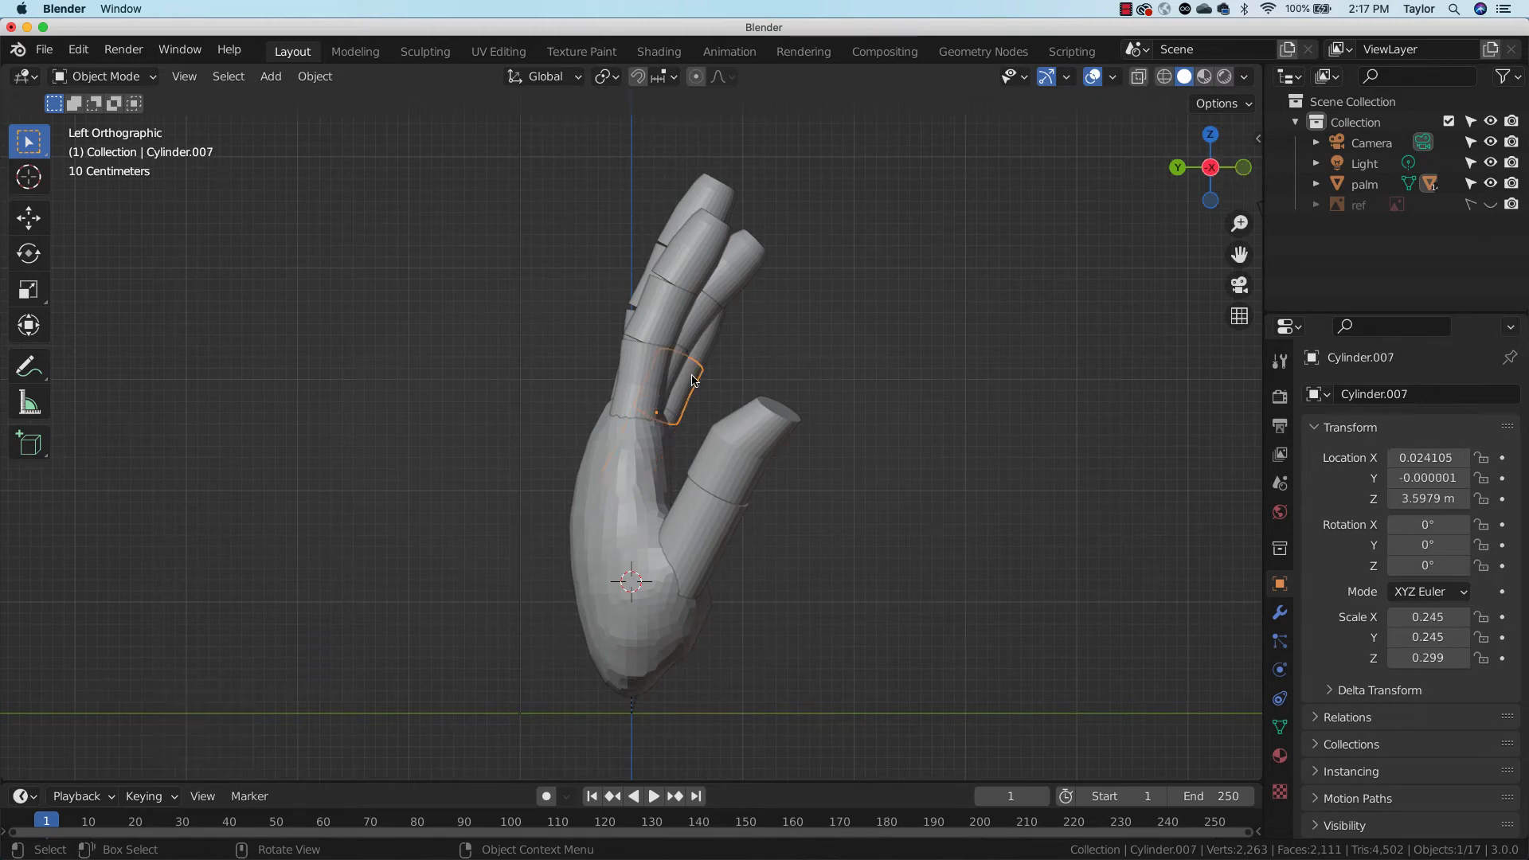
{"action": "key", "text": "r"}
{"action": "left_click", "coordinate": [855, 450]}
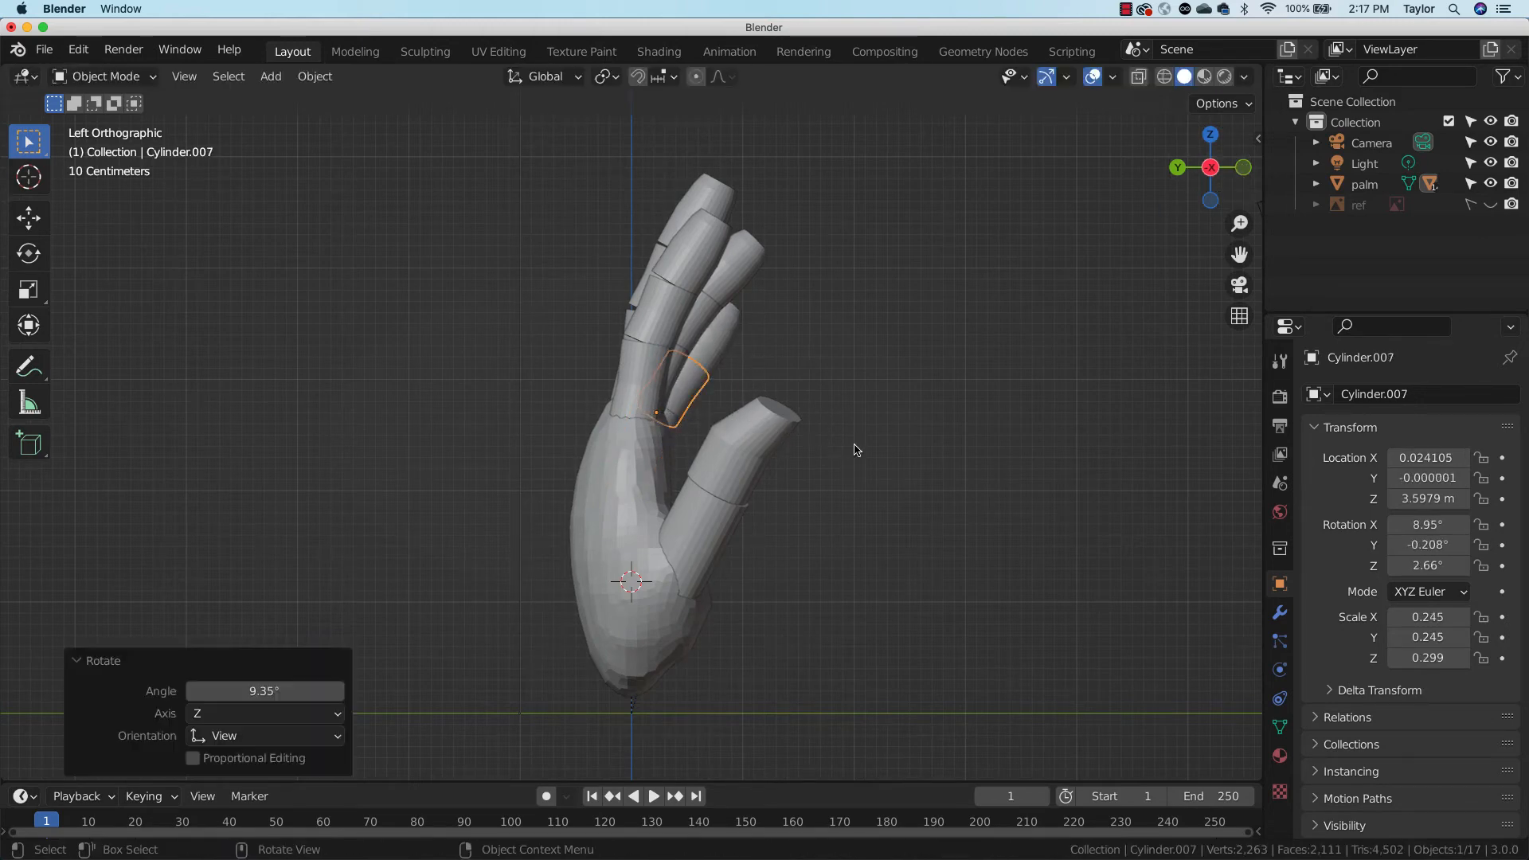
{"action": "key", "text": "r"}
{"action": "left_click", "coordinate": [835, 375]}
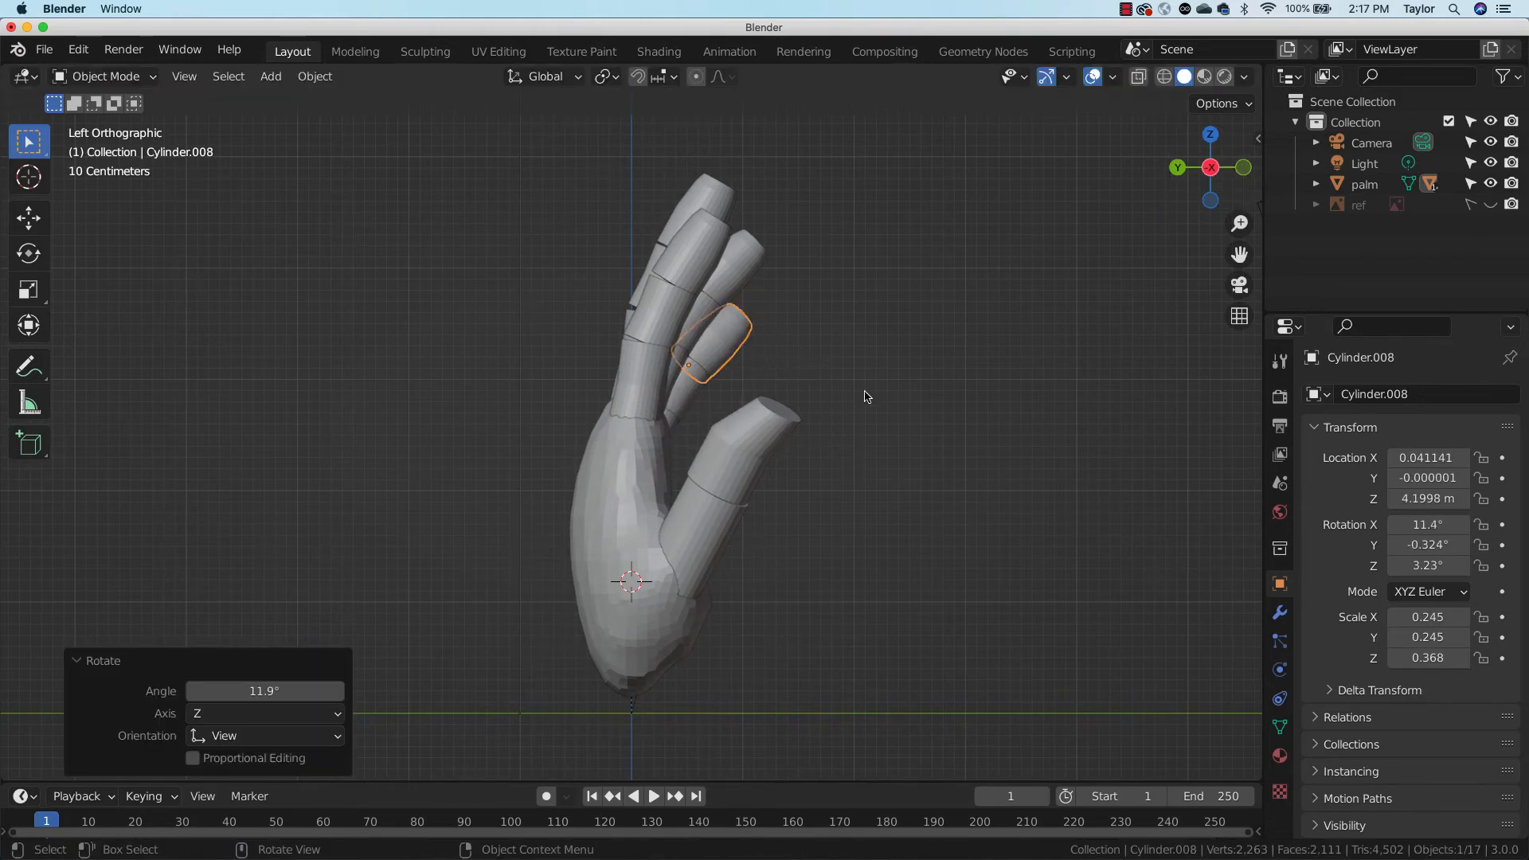
Rotate the thumb's tip segment about -19.4° so it points more upright, viewing the hand from the thumb side
{"action": "left_click", "coordinate": [756, 454]}
{"action": "middle_click_drag", "start_coordinate": [756, 454], "coordinate": [959, 514]}
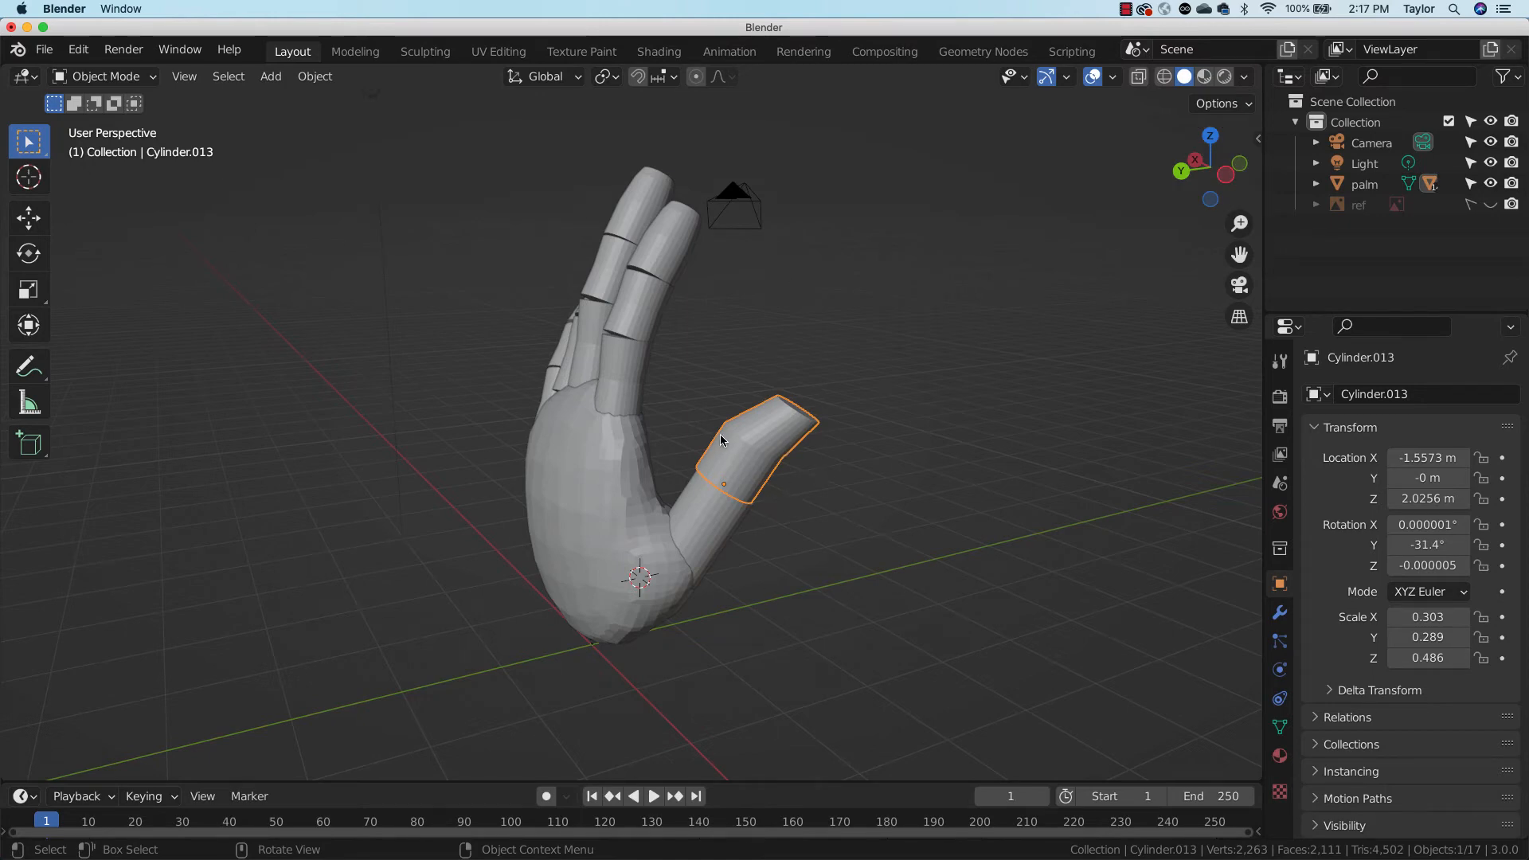
{"action": "key", "text": "r"}
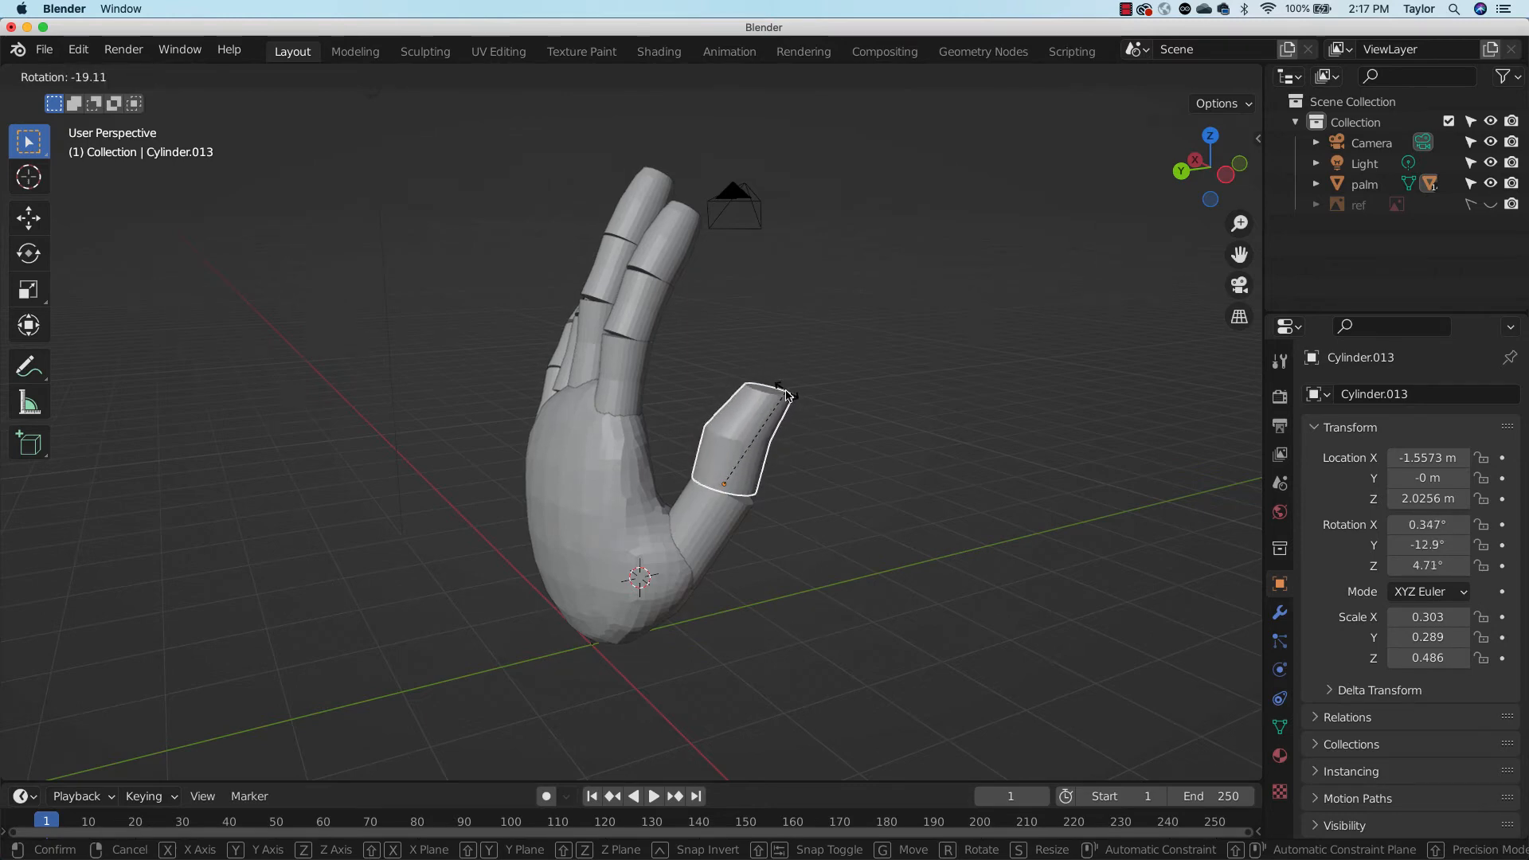
{"action": "left_click", "coordinate": [787, 395]}
{"action": "middle_click_drag", "start_coordinate": [787, 395], "coordinate": [727, 565]}
{"action": "middle_click_drag", "start_coordinate": [729, 487], "coordinate": [948, 396]}
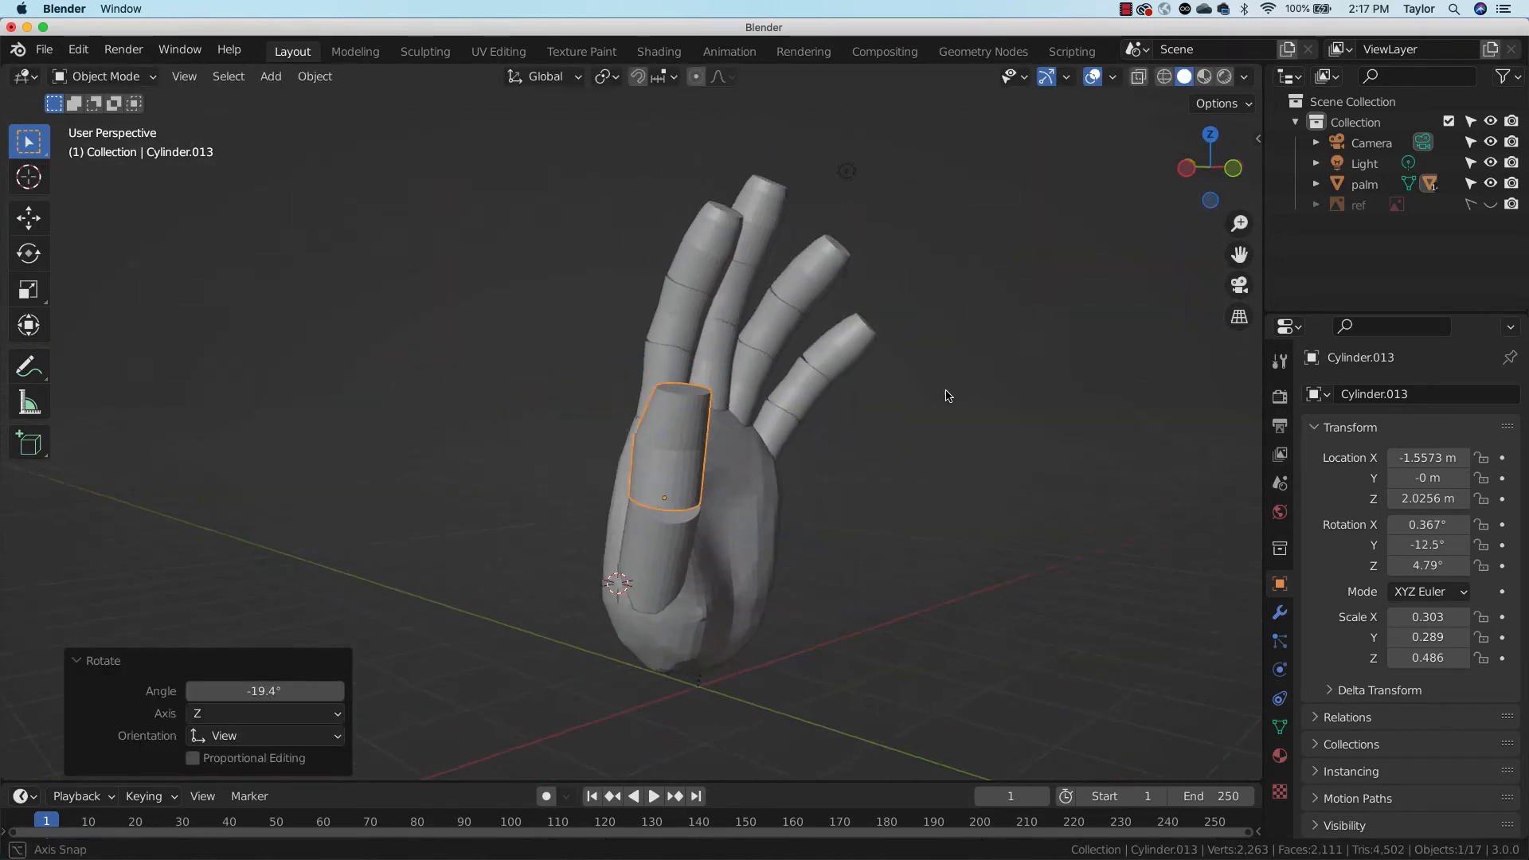
Rotate the thumb's base segment slightly around its joint with the palm
{"action": "left_click", "coordinate": [675, 551]}
{"action": "middle_click_drag", "start_coordinate": [675, 551], "coordinate": [659, 379]}
{"action": "key", "text": "r"}
{"action": "left_click", "coordinate": [929, 439]}
{"action": "left_click", "coordinate": [984, 475]}
In the left view, rotate the index finger's base segment about 7.4° and the middle finger's base about 3.4° toward the thumb
{"action": "middle_click_drag", "start_coordinate": [880, 366], "coordinate": [927, 360]}
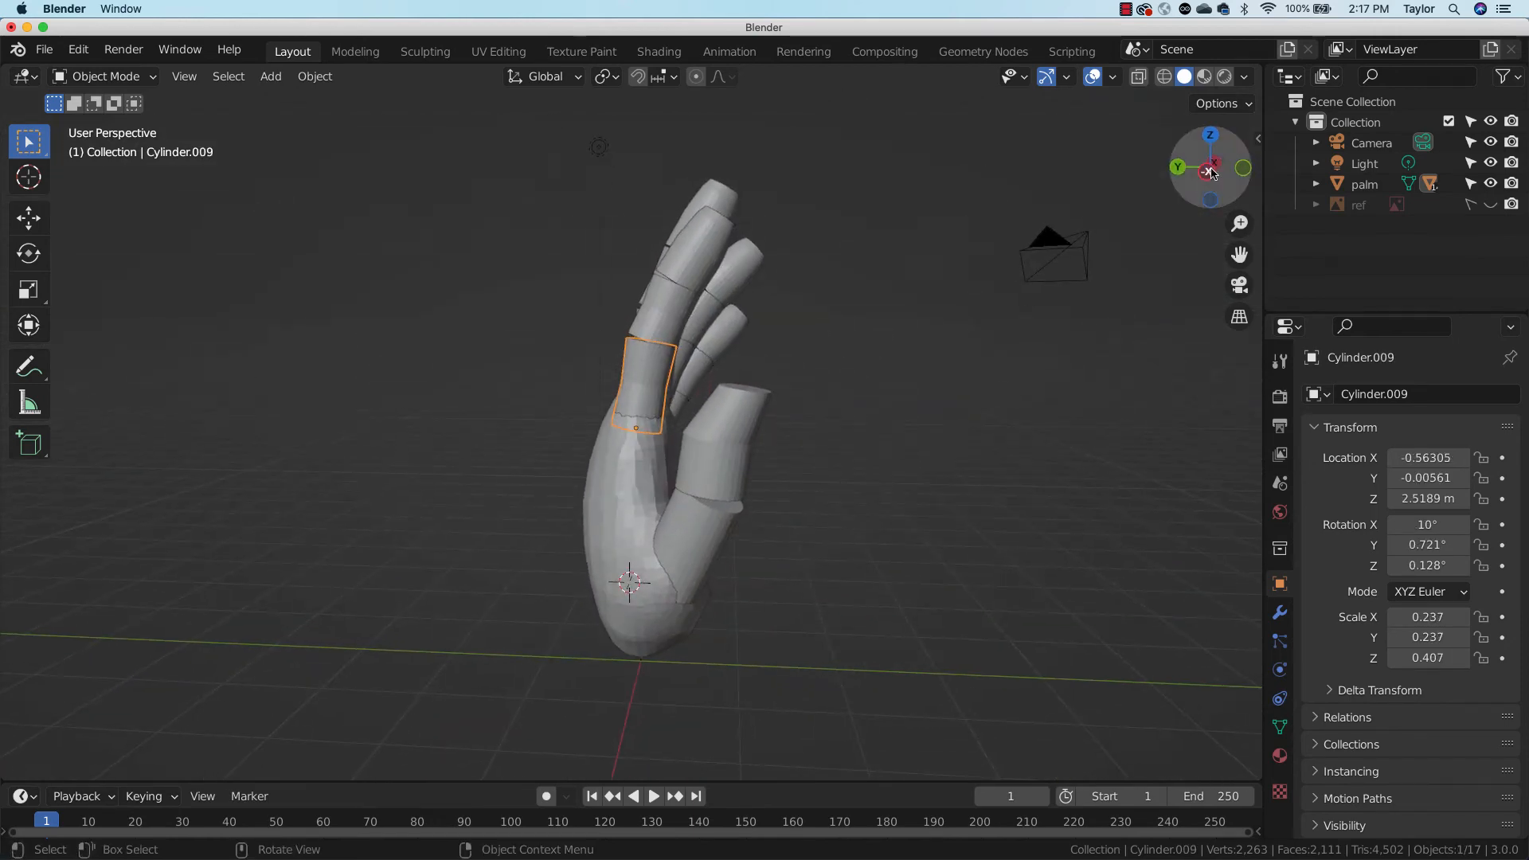
{"action": "left_click", "coordinate": [1209, 169]}
{"action": "key", "text": "r"}
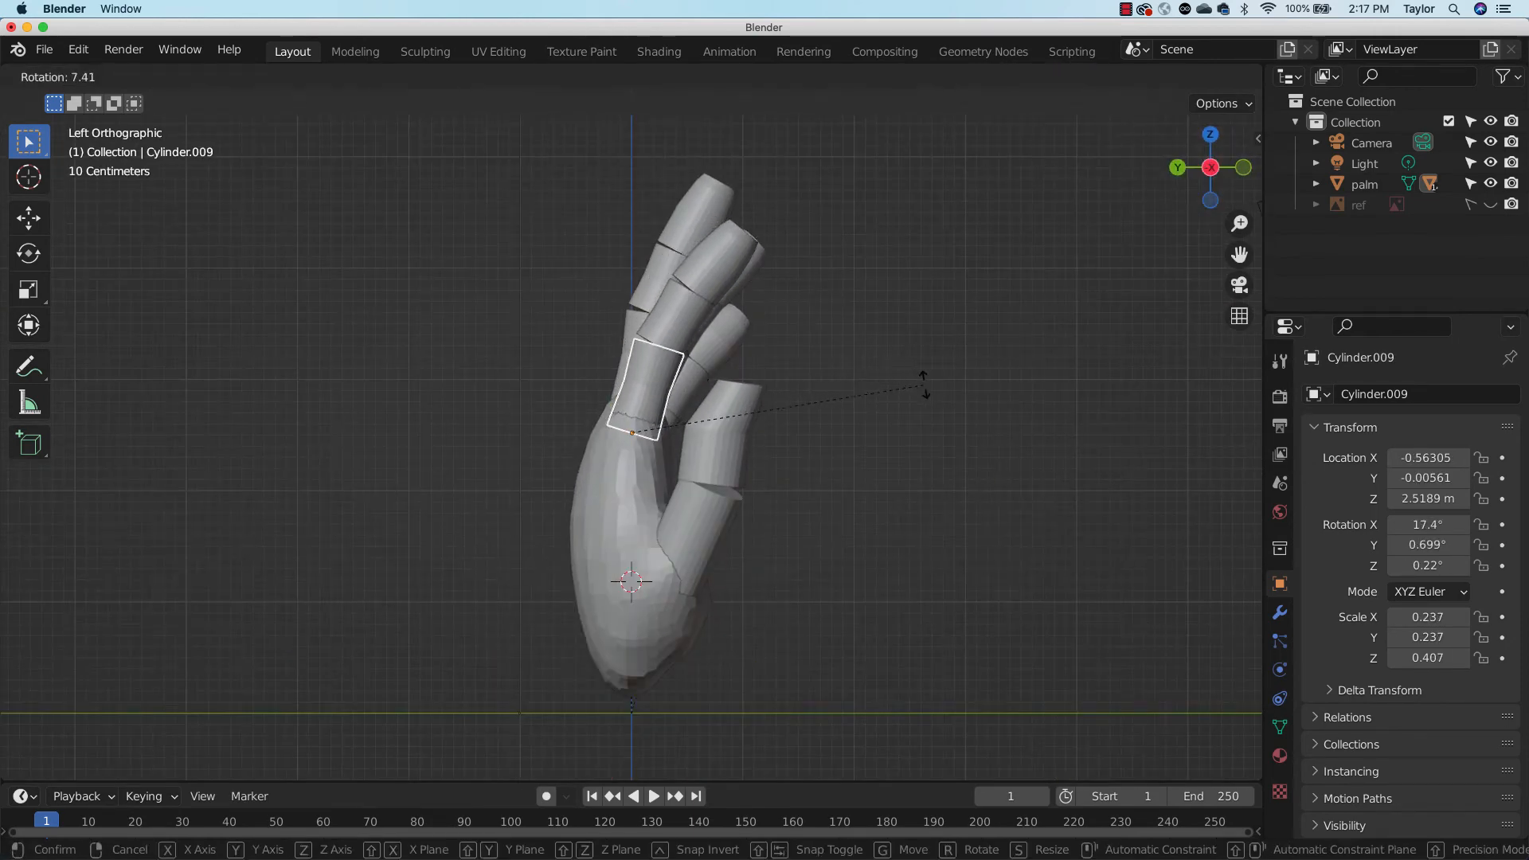
{"action": "left_click", "coordinate": [928, 388]}
{"action": "left_click", "coordinate": [633, 323]}
{"action": "key", "text": "r"}
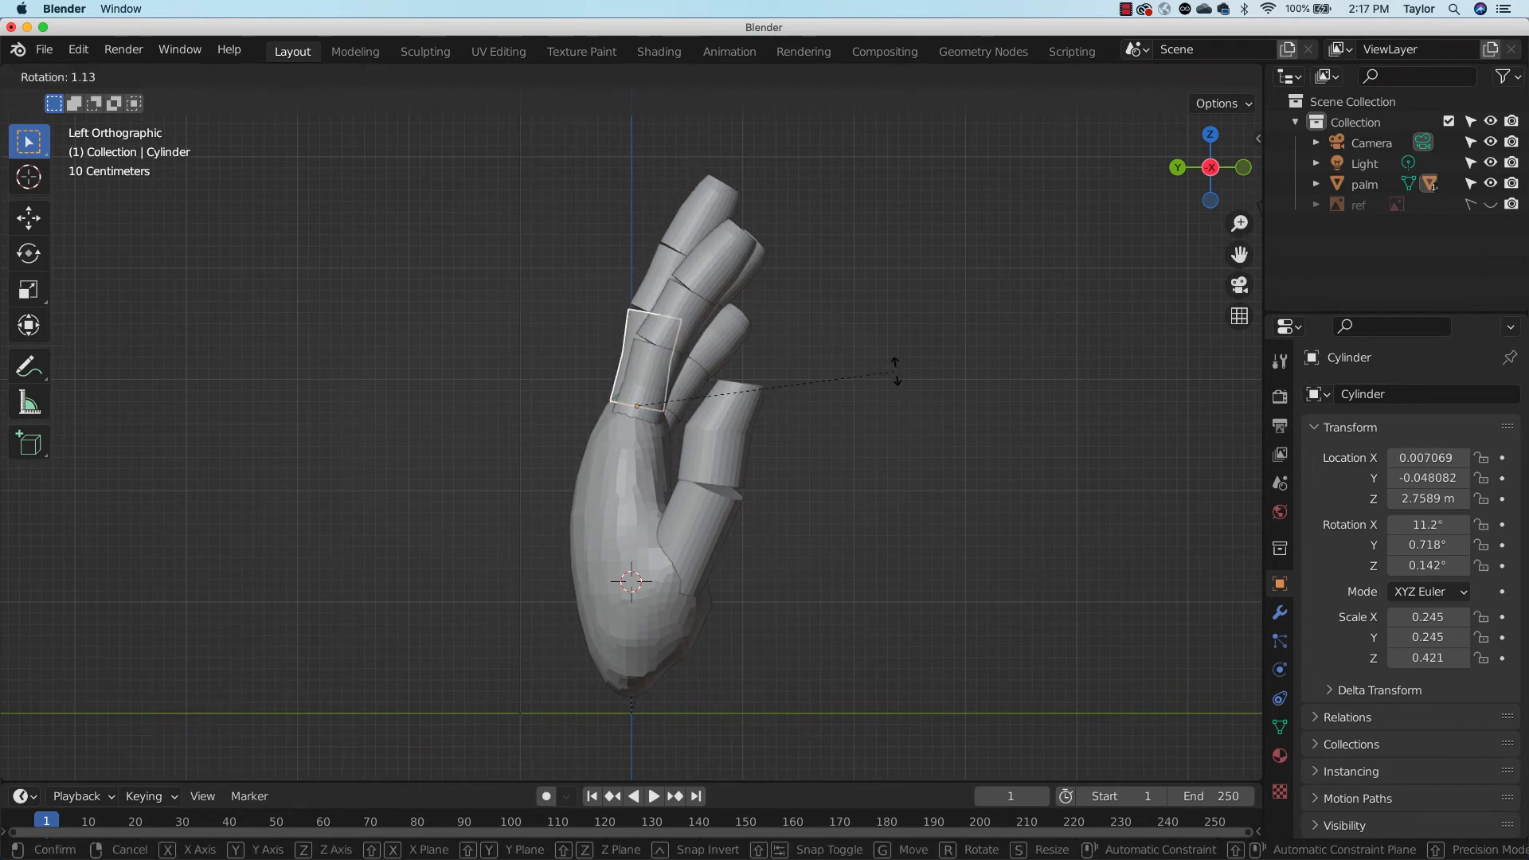
{"action": "left_click", "coordinate": [928, 381]}
Apply smooth shading to the palm and all finger and thumb segments, then deselect everything
{"action": "mouse_move", "coordinate": [924, 498]}
{"action": "middle_mouse_down"}
{"action": "mouse_move", "coordinate": [915, 533]}
{"action": "mouse_move", "coordinate": [717, 502]}
{"action": "mouse_move", "coordinate": [942, 488]}
{"action": "mouse_move", "coordinate": [907, 504]}
{"action": "mouse_move", "coordinate": [1003, 512]}
{"action": "mouse_move", "coordinate": [948, 504]}
{"action": "middle_mouse_up"}
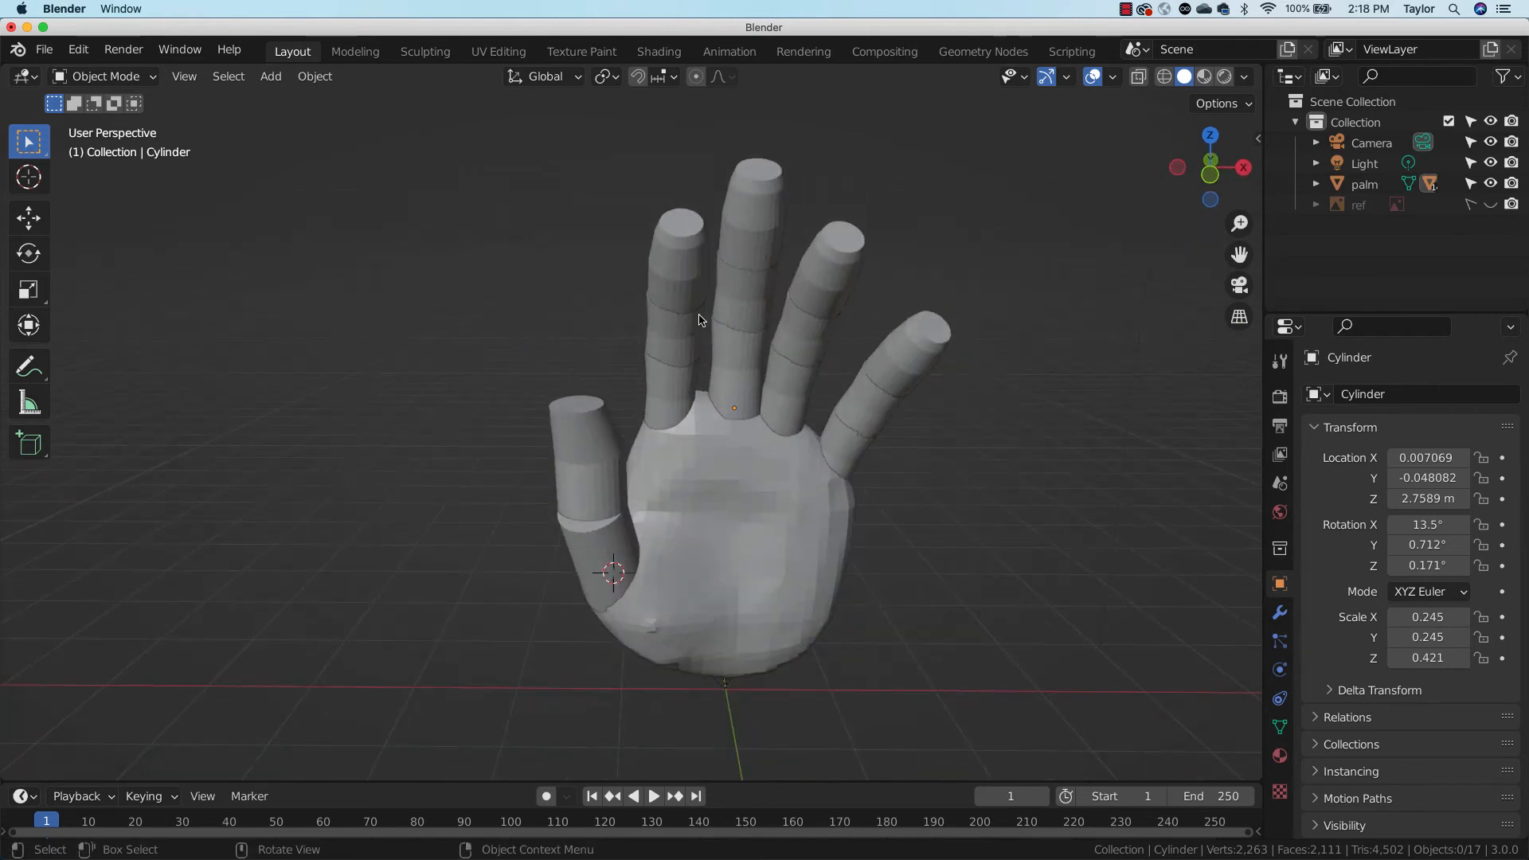
{"action": "left_click_drag", "start_coordinate": [443, 160], "coordinate": [1121, 662]}
{"action": "right_click", "coordinate": [898, 406]}
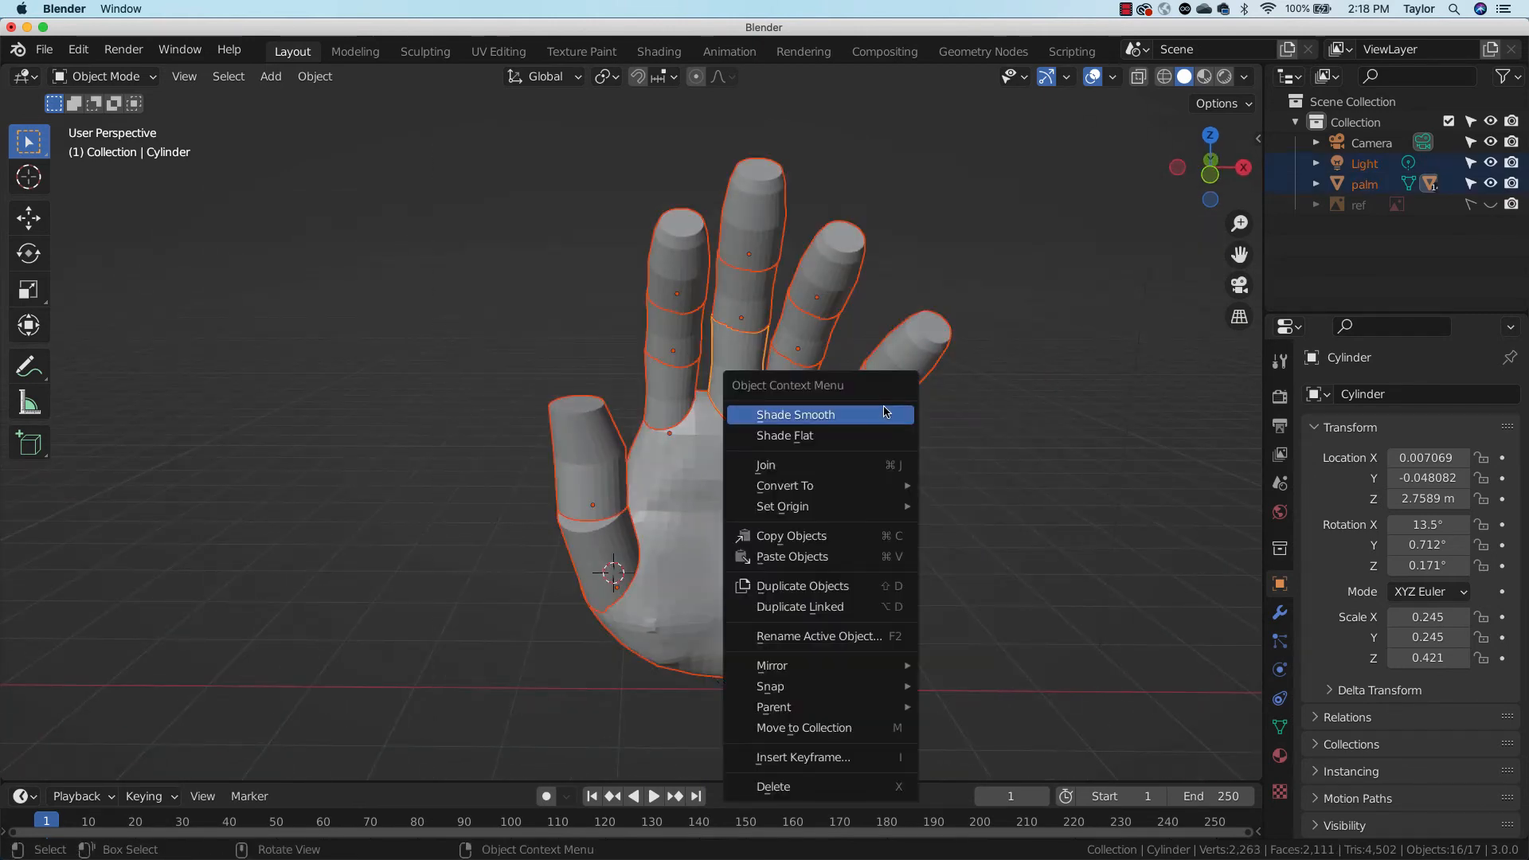
{"action": "left_click", "coordinate": [860, 417]}
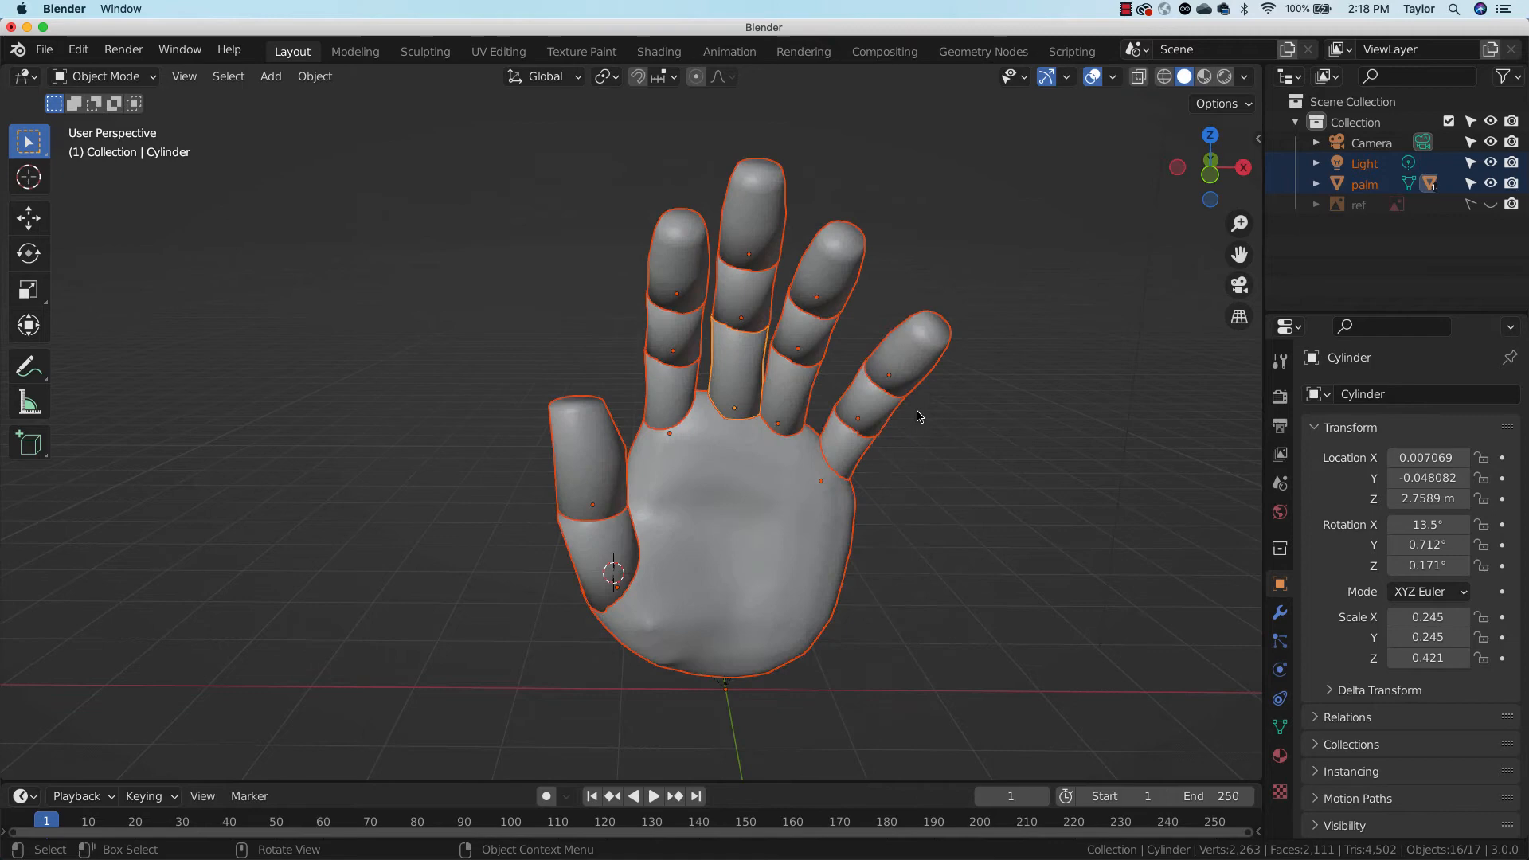
{"action": "left_click", "coordinate": [1003, 493]}
{"action": "mouse_move", "coordinate": [1010, 501]}
{"action": "middle_mouse_down"}
{"action": "mouse_move", "coordinate": [894, 409]}
{"action": "mouse_move", "coordinate": [1010, 533]}
{"action": "mouse_move", "coordinate": [953, 488]}
{"action": "mouse_move", "coordinate": [1018, 489]}
{"action": "middle_mouse_up"}
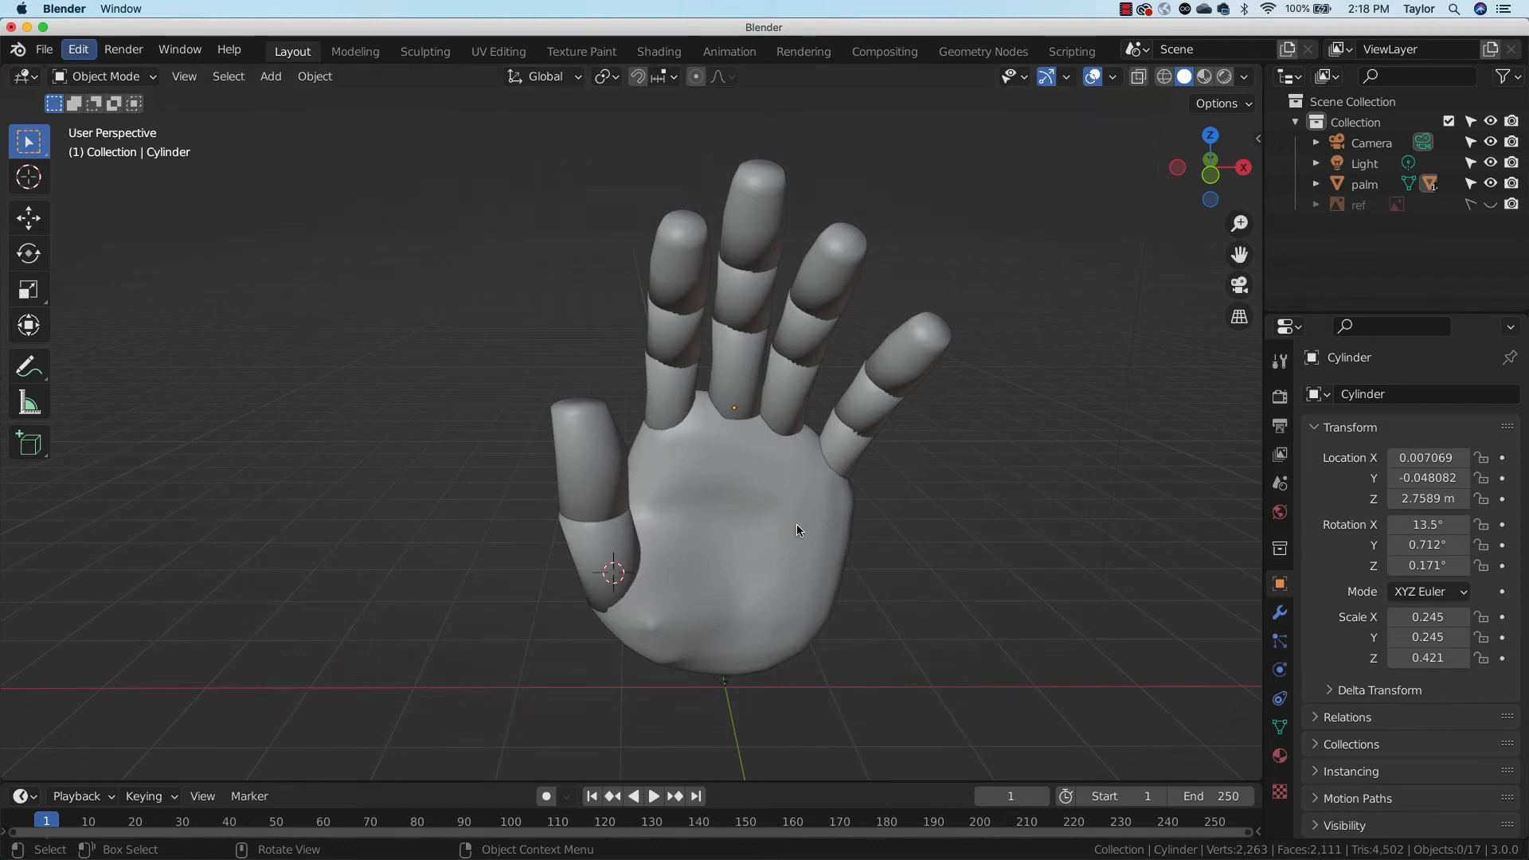
Save the project to the Desktop as untitled.blend
{"action": "left_click", "coordinate": [45, 50]}
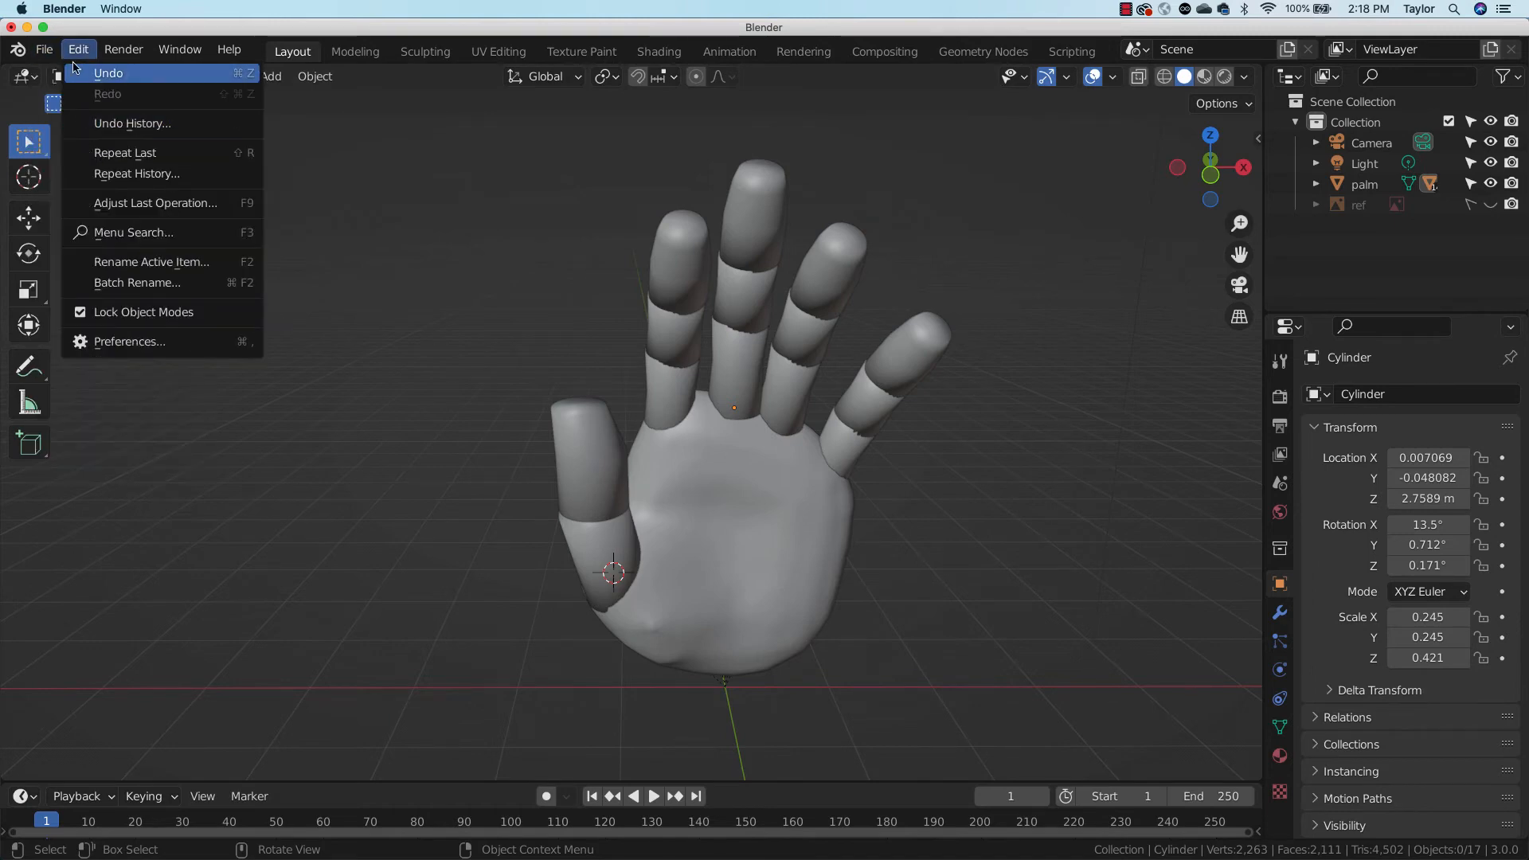
{"action": "left_click", "coordinate": [48, 50]}
{"action": "left_click", "coordinate": [45, 50]}
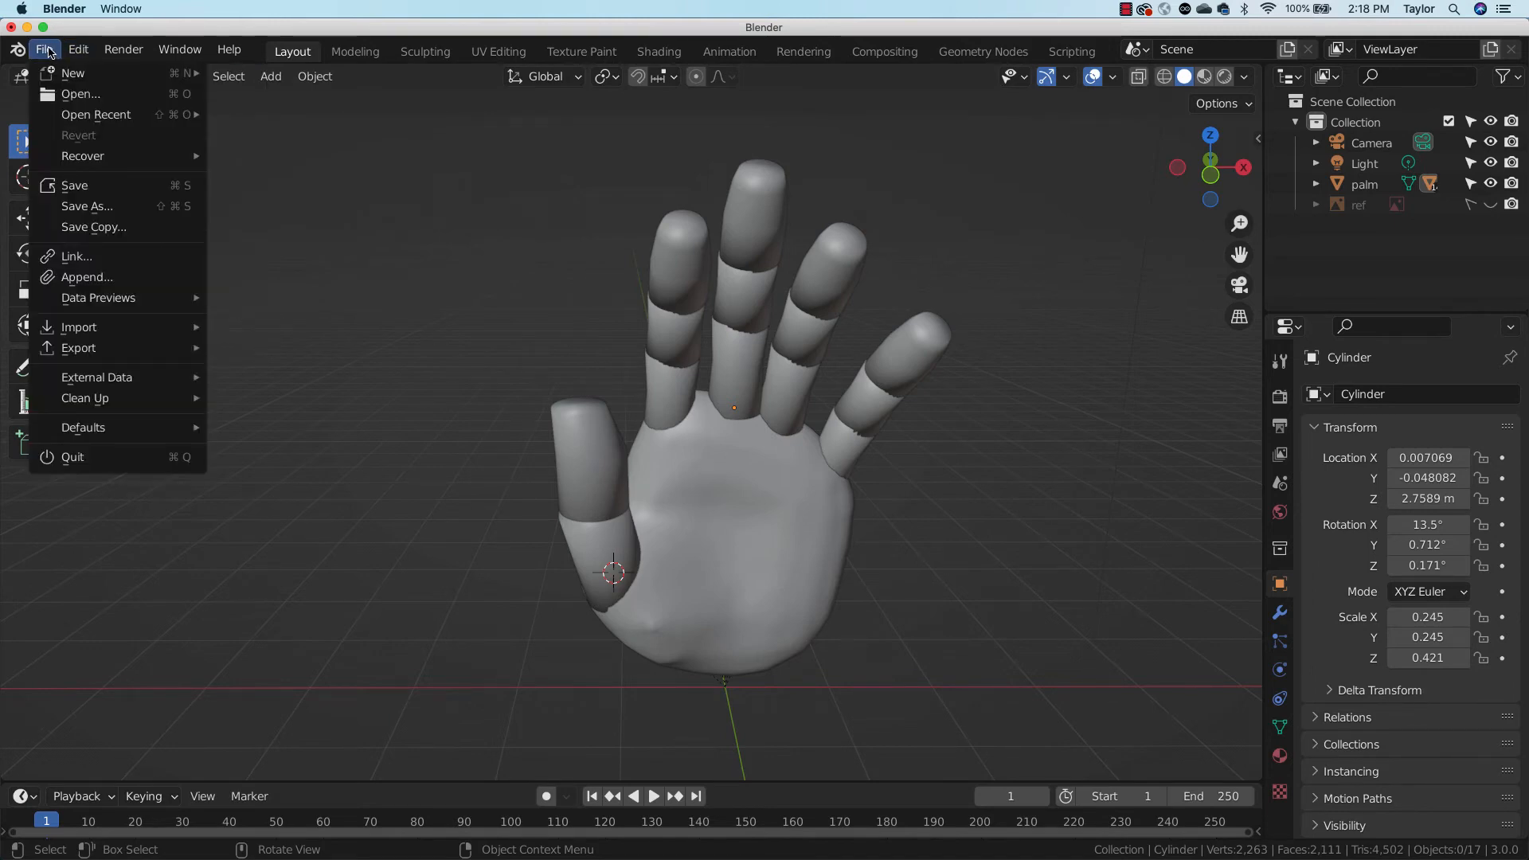
{"action": "left_click", "coordinate": [101, 209]}
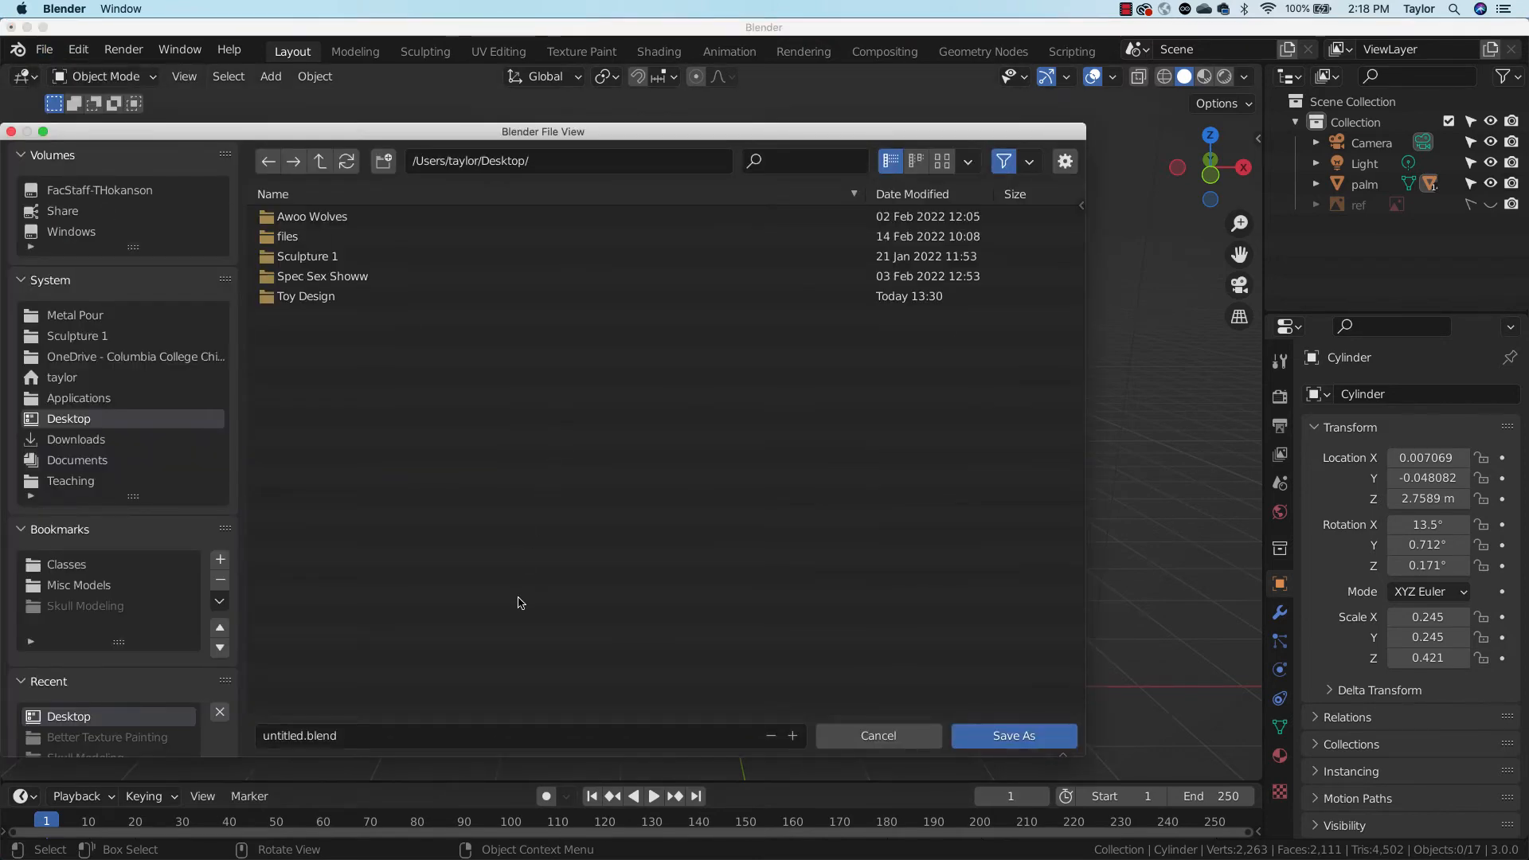
{"action": "left_click", "coordinate": [389, 733]}
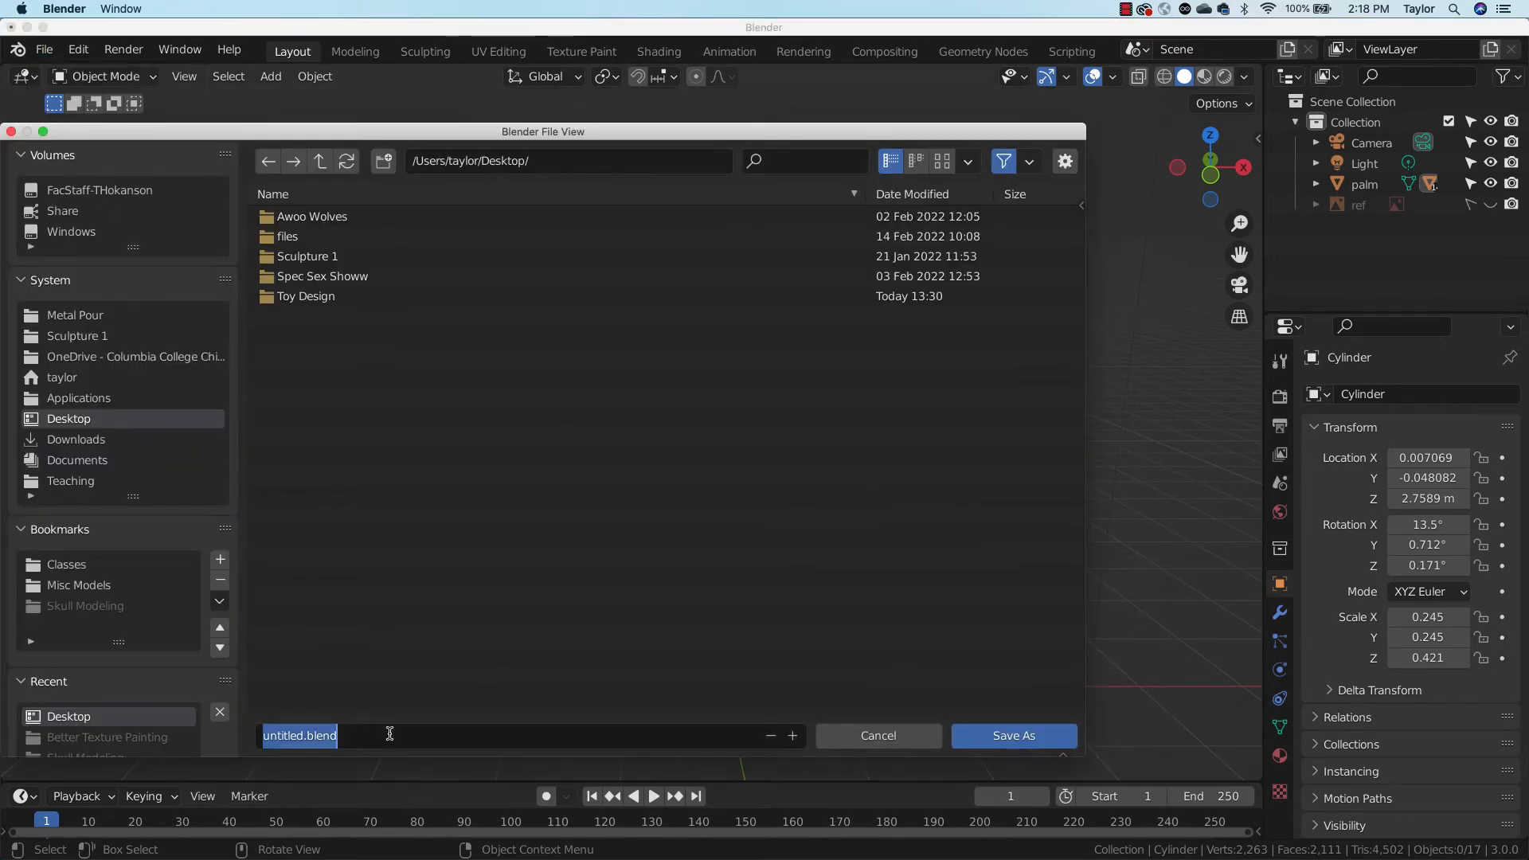
{"action": "left_click", "coordinate": [1027, 747]}
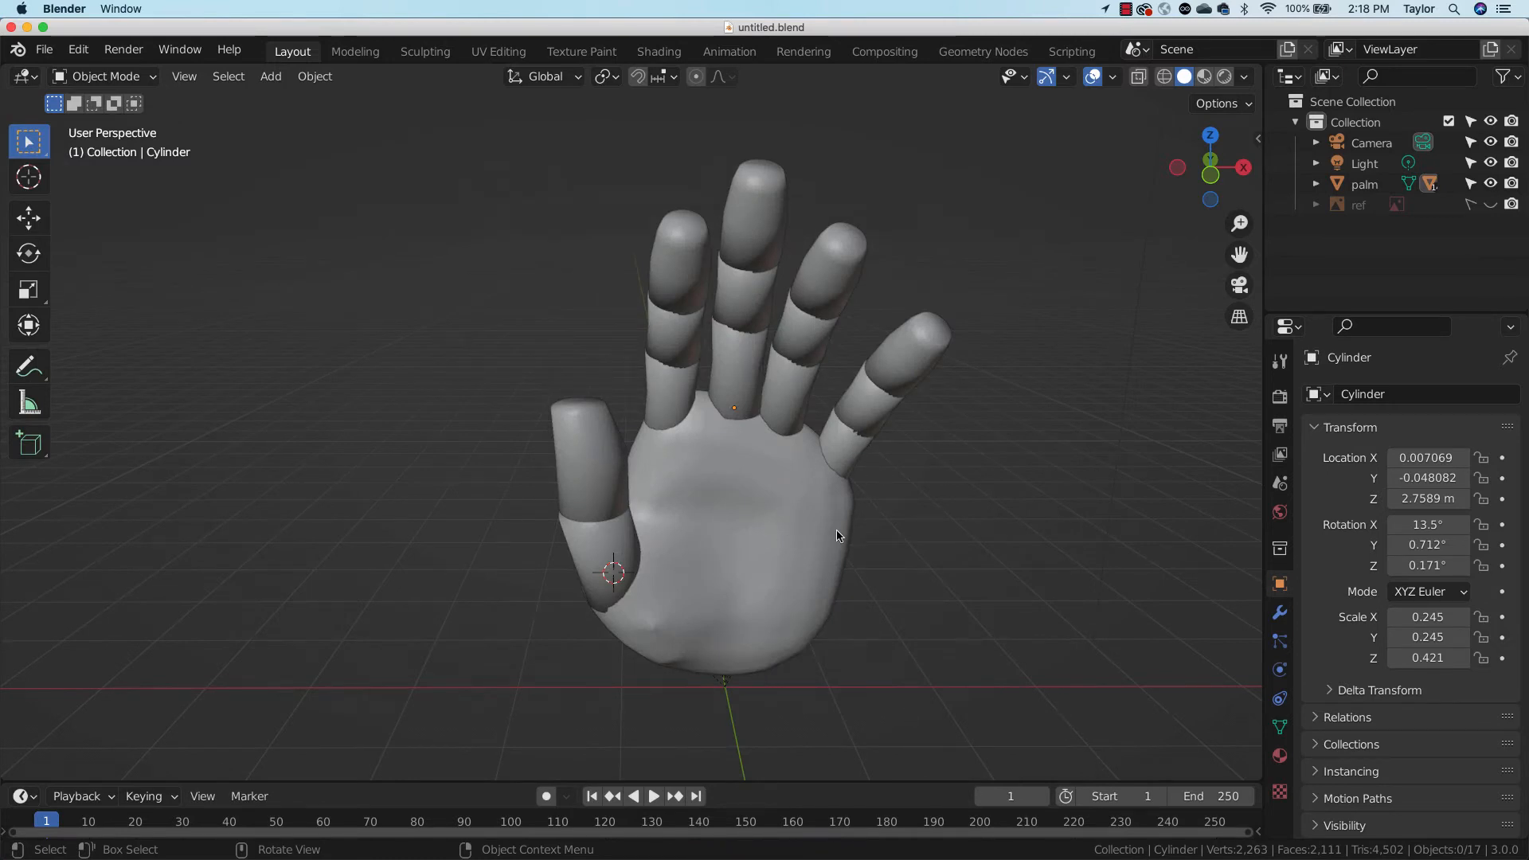
Select the middle finger's tip segment from the back of the hand and switch it to Sculpt Mode
{"action": "middle_click_drag", "start_coordinate": [838, 535], "coordinate": [791, 538]}
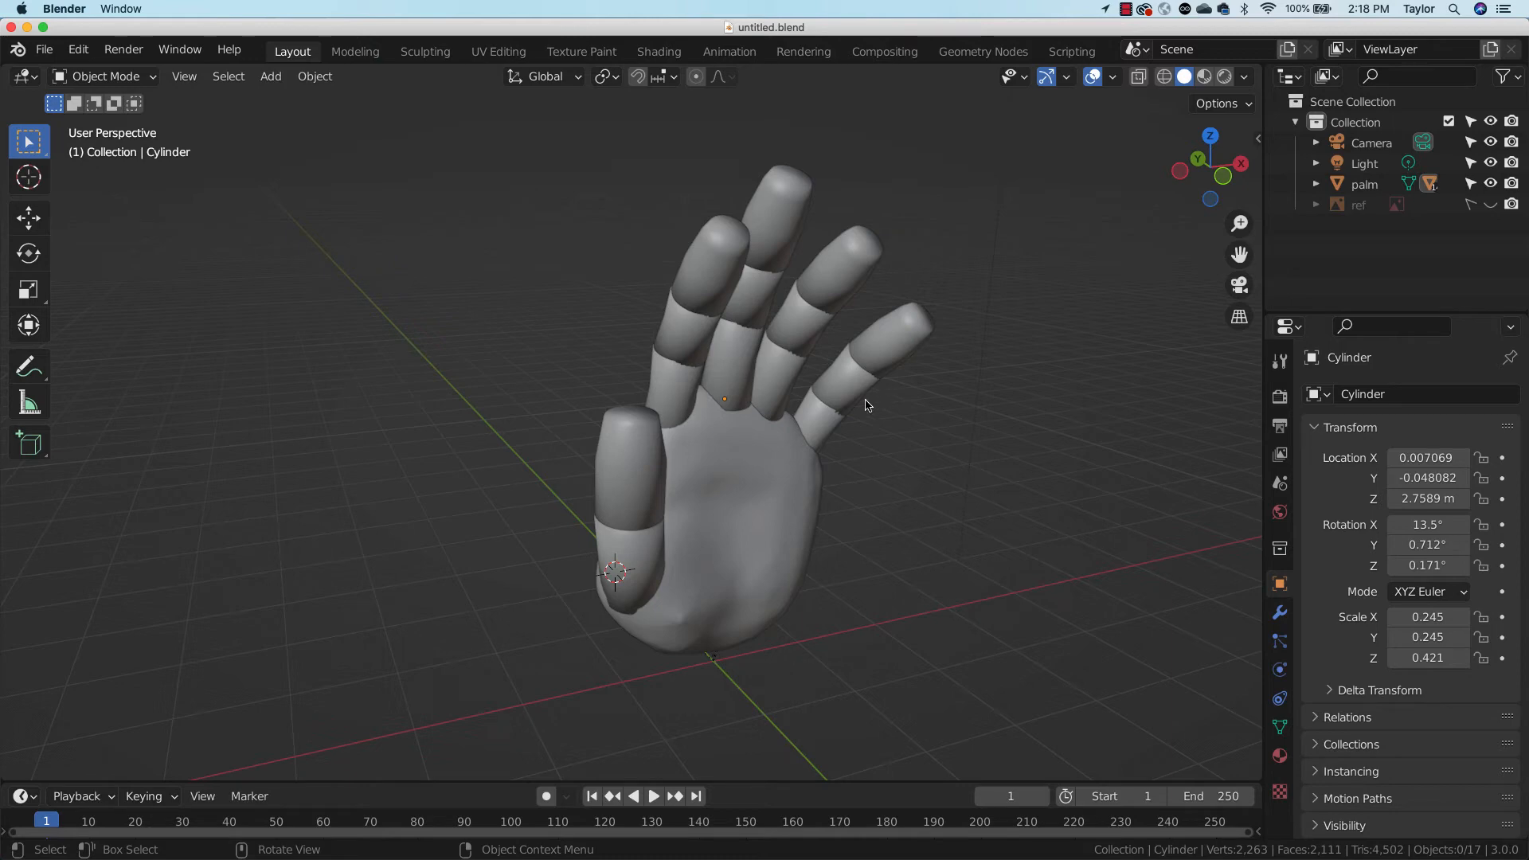
{"action": "middle_click_drag", "start_coordinate": [867, 404], "coordinate": [744, 425]}
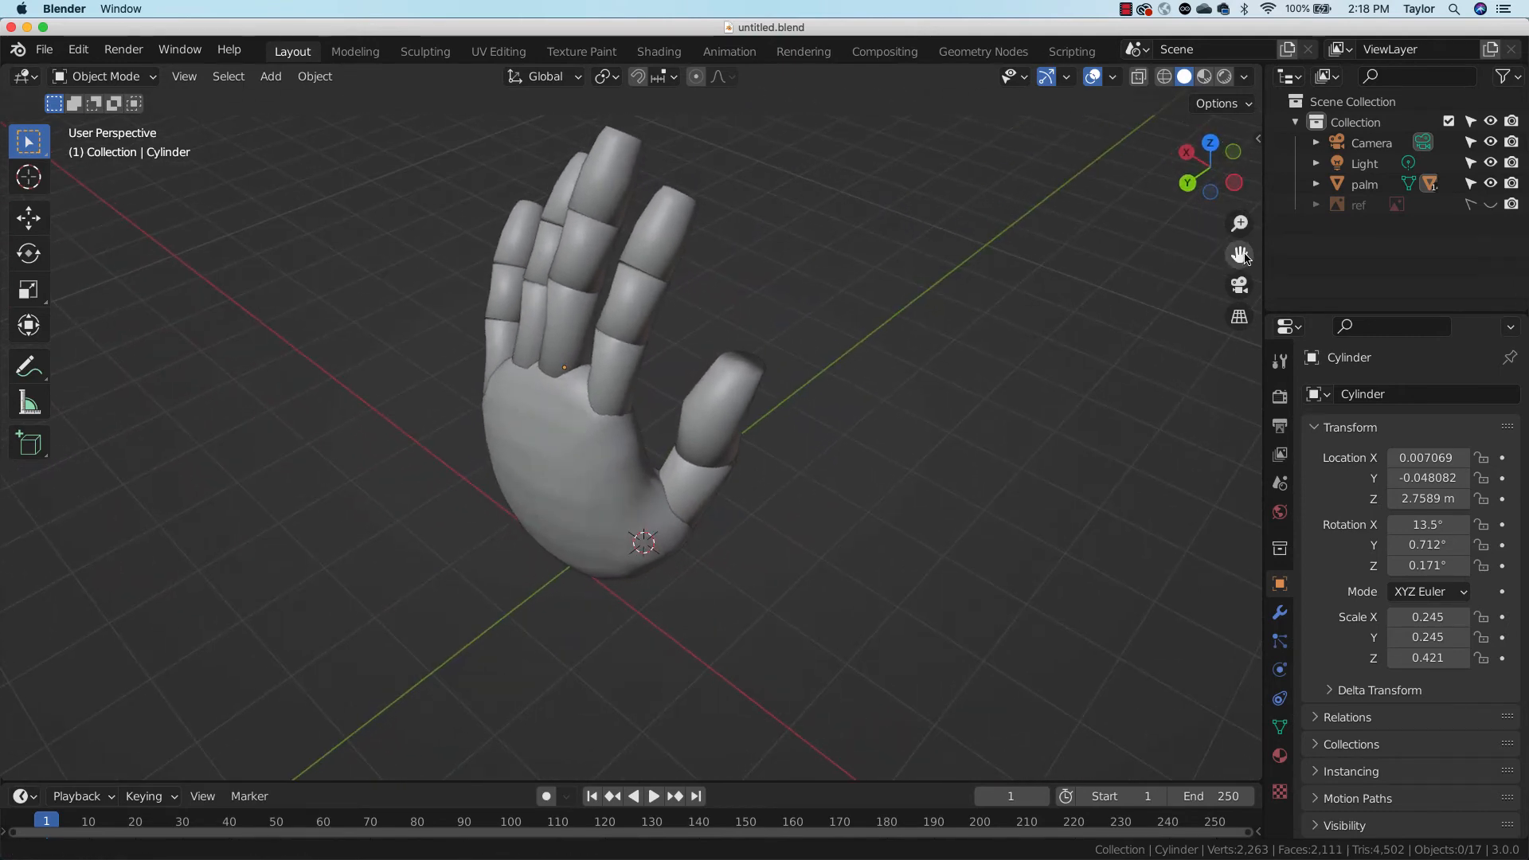
{"action": "left_click_drag", "start_coordinate": [1239, 256], "coordinate": [1223, 414]}
{"action": "left_click_drag", "start_coordinate": [1242, 225], "coordinate": [1257, 139]}
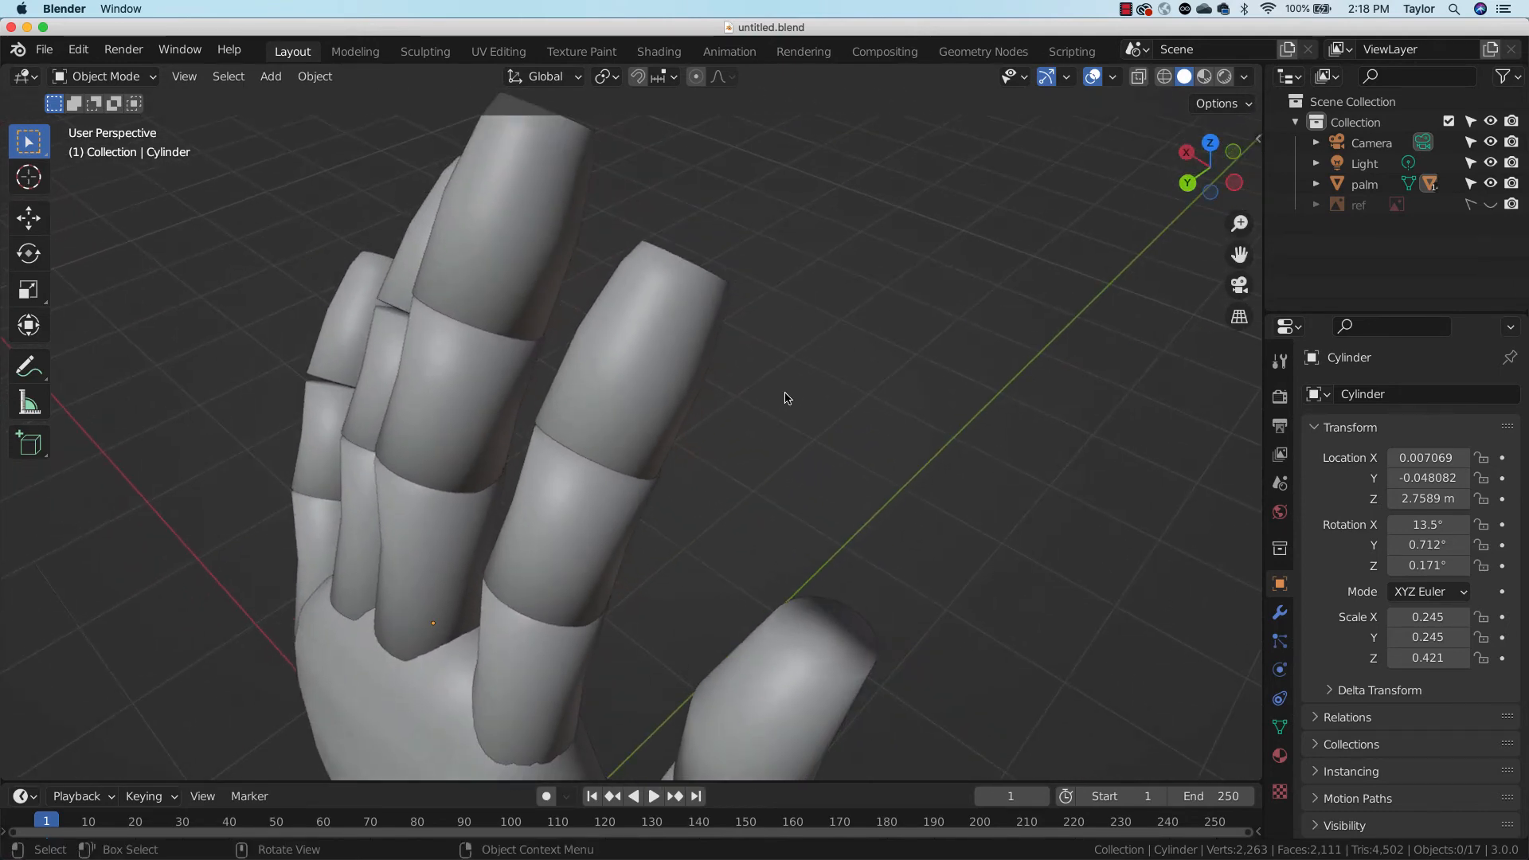
{"action": "middle_click_drag", "start_coordinate": [785, 394], "coordinate": [934, 367]}
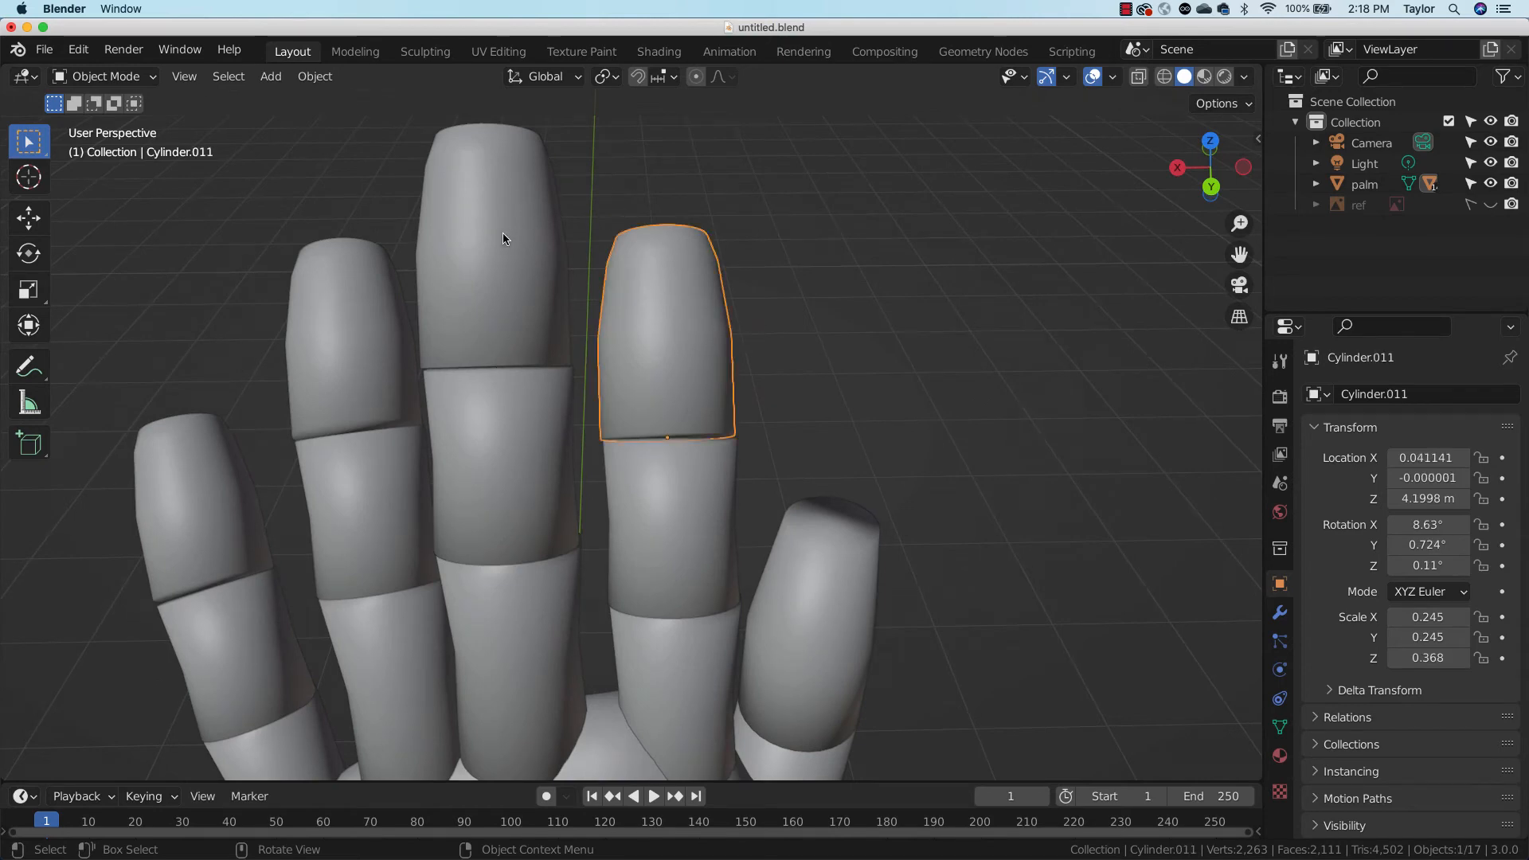
{"action": "left_click", "coordinate": [555, 225]}
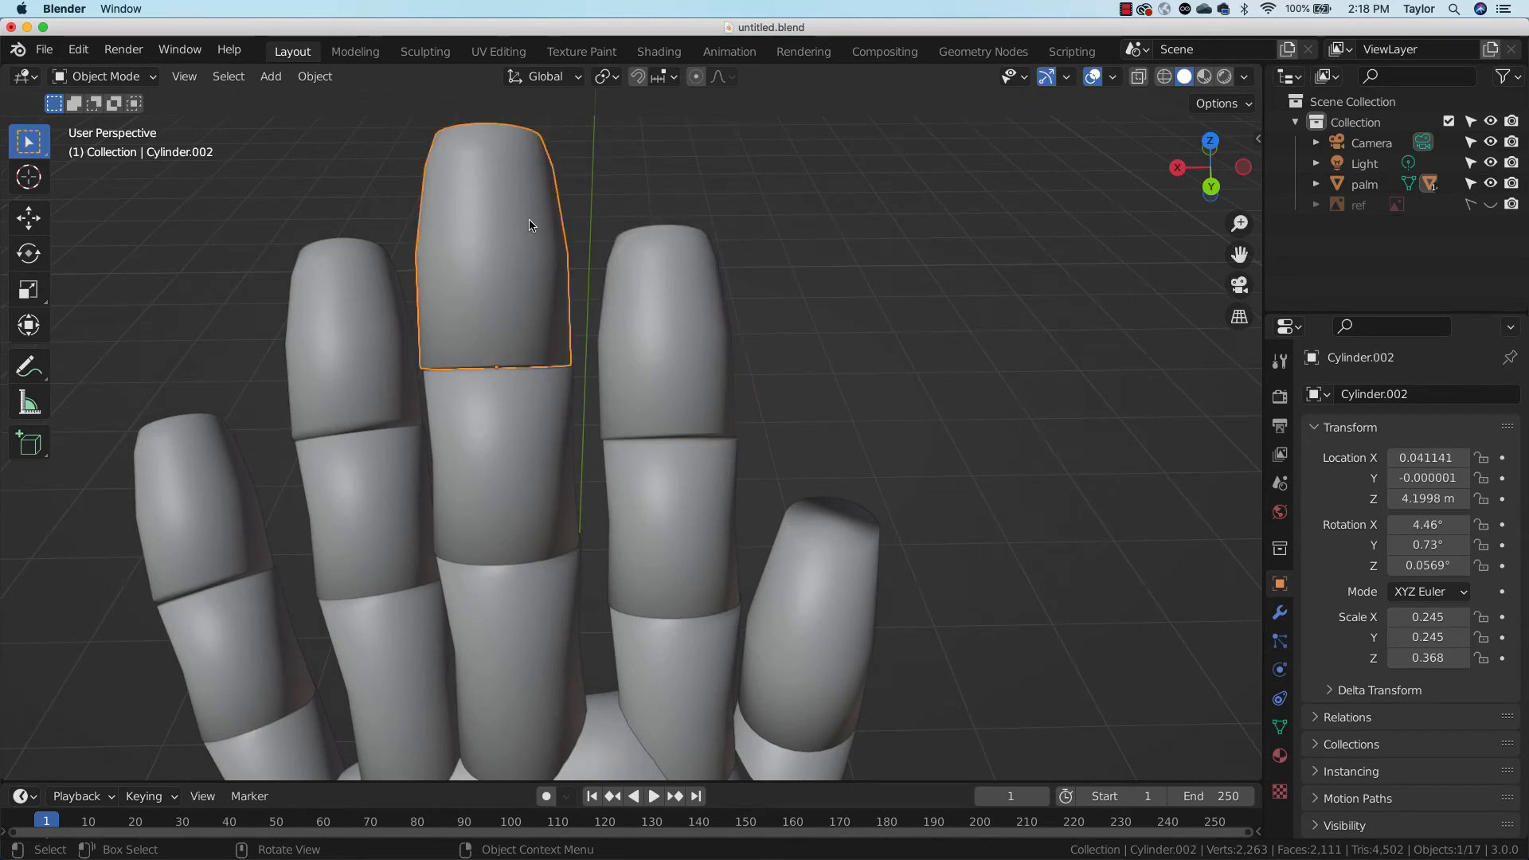
{"action": "left_click", "coordinate": [121, 82]}
{"action": "left_click", "coordinate": [127, 148]}
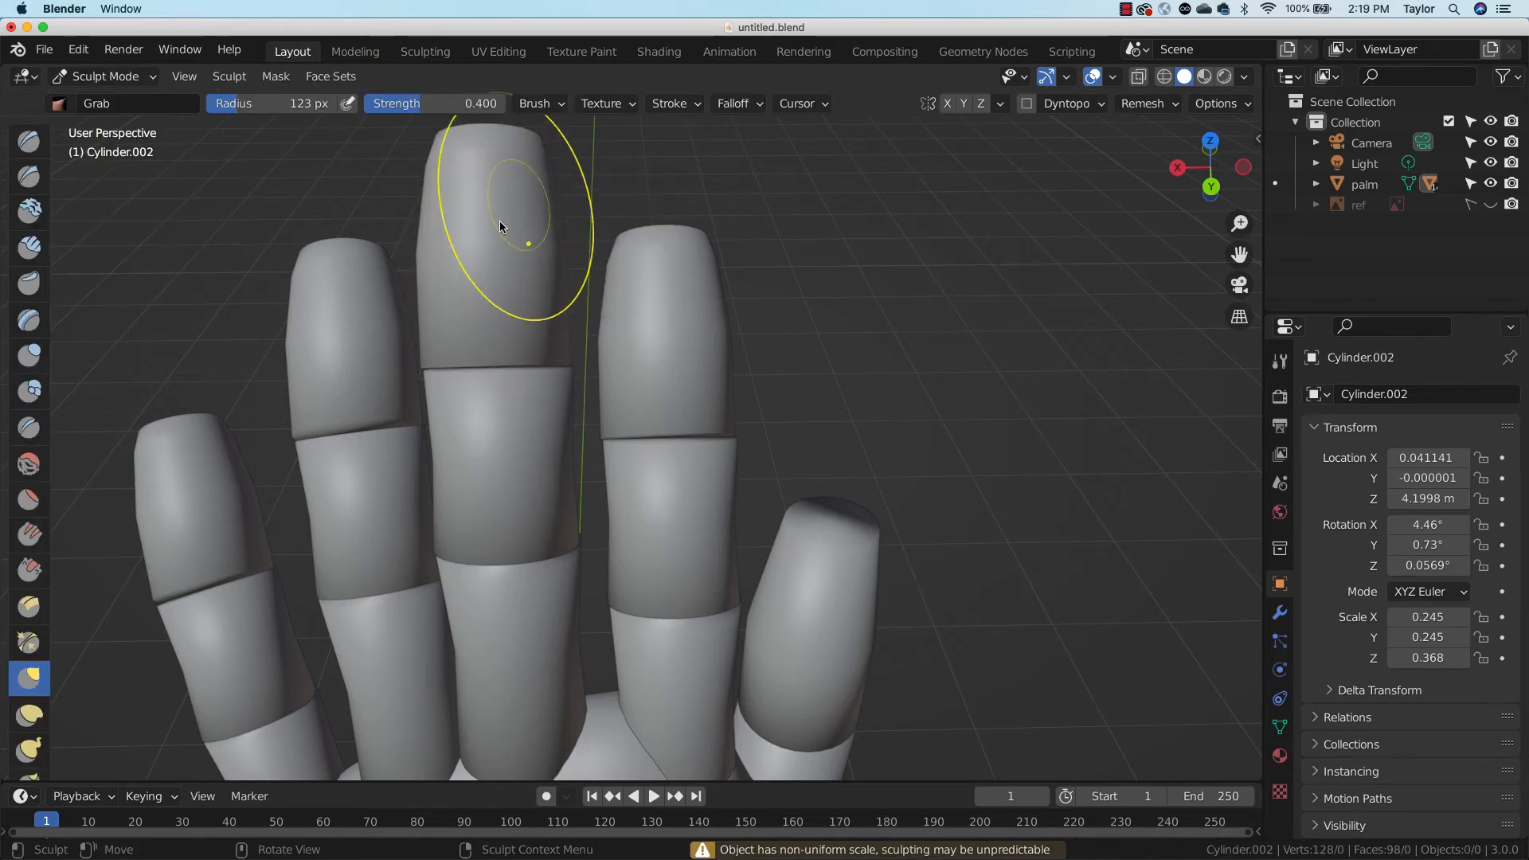
Test the Grab brush on the middle fingertip, then set its voxel size to about 0.1 and remesh it
{"action": "left_click_drag", "start_coordinate": [511, 236], "coordinate": [512, 249]}
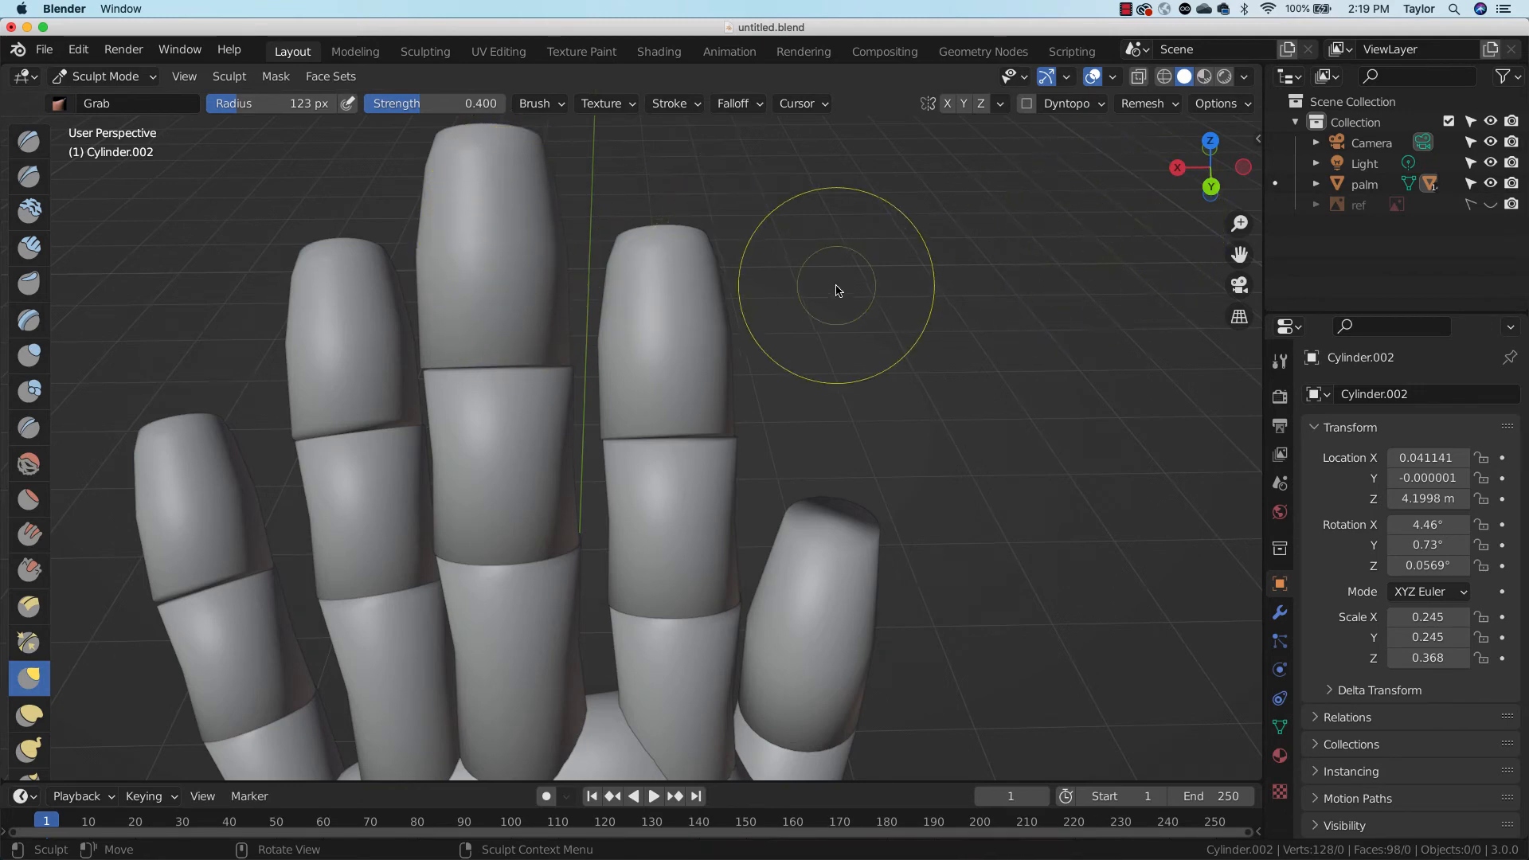
{"action": "key", "text": "r"}
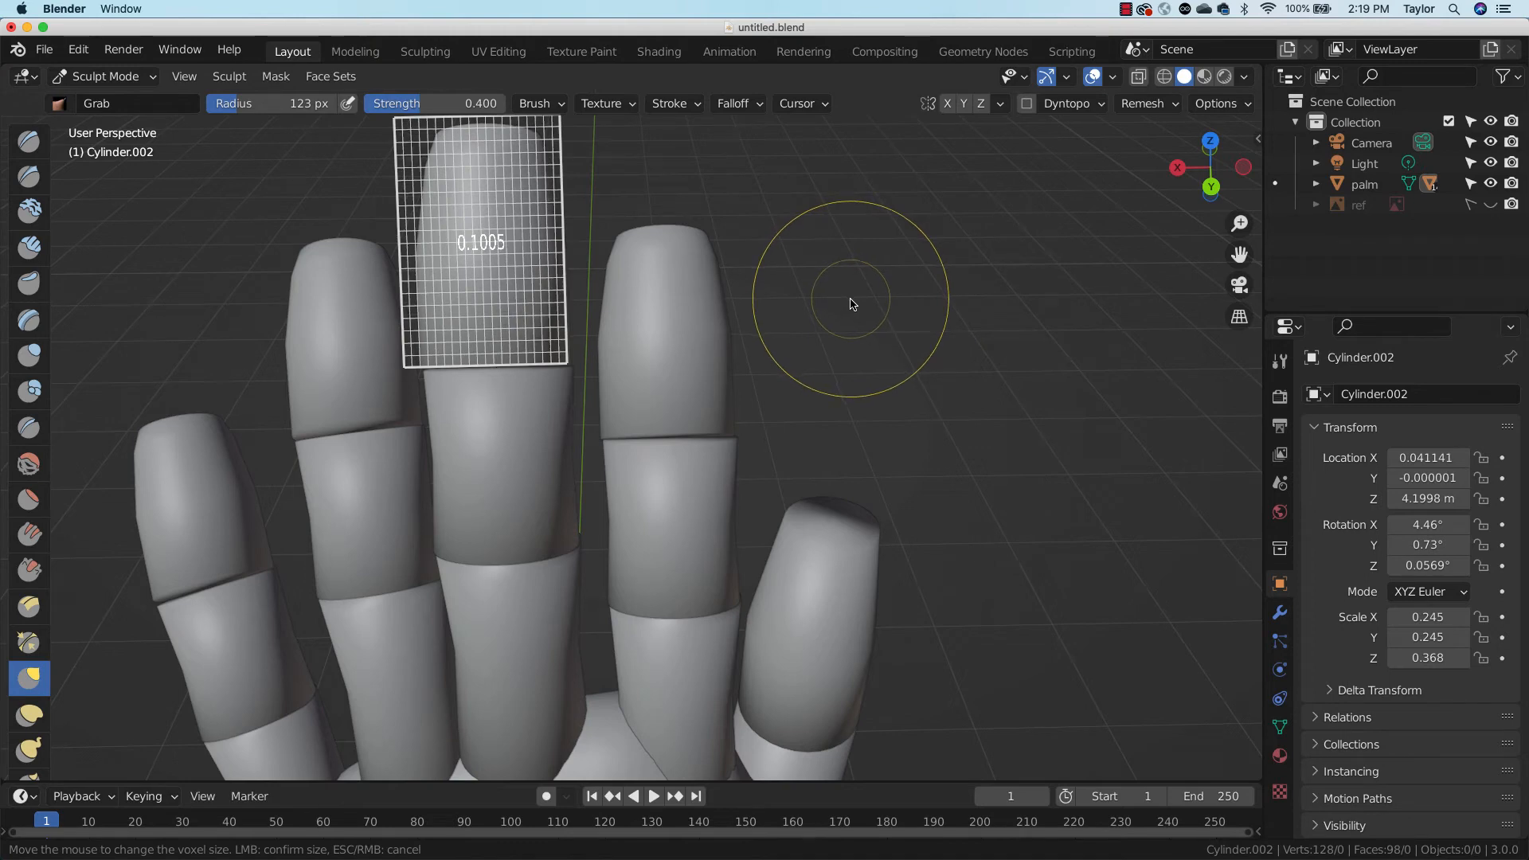
{"action": "left_click", "coordinate": [854, 304]}
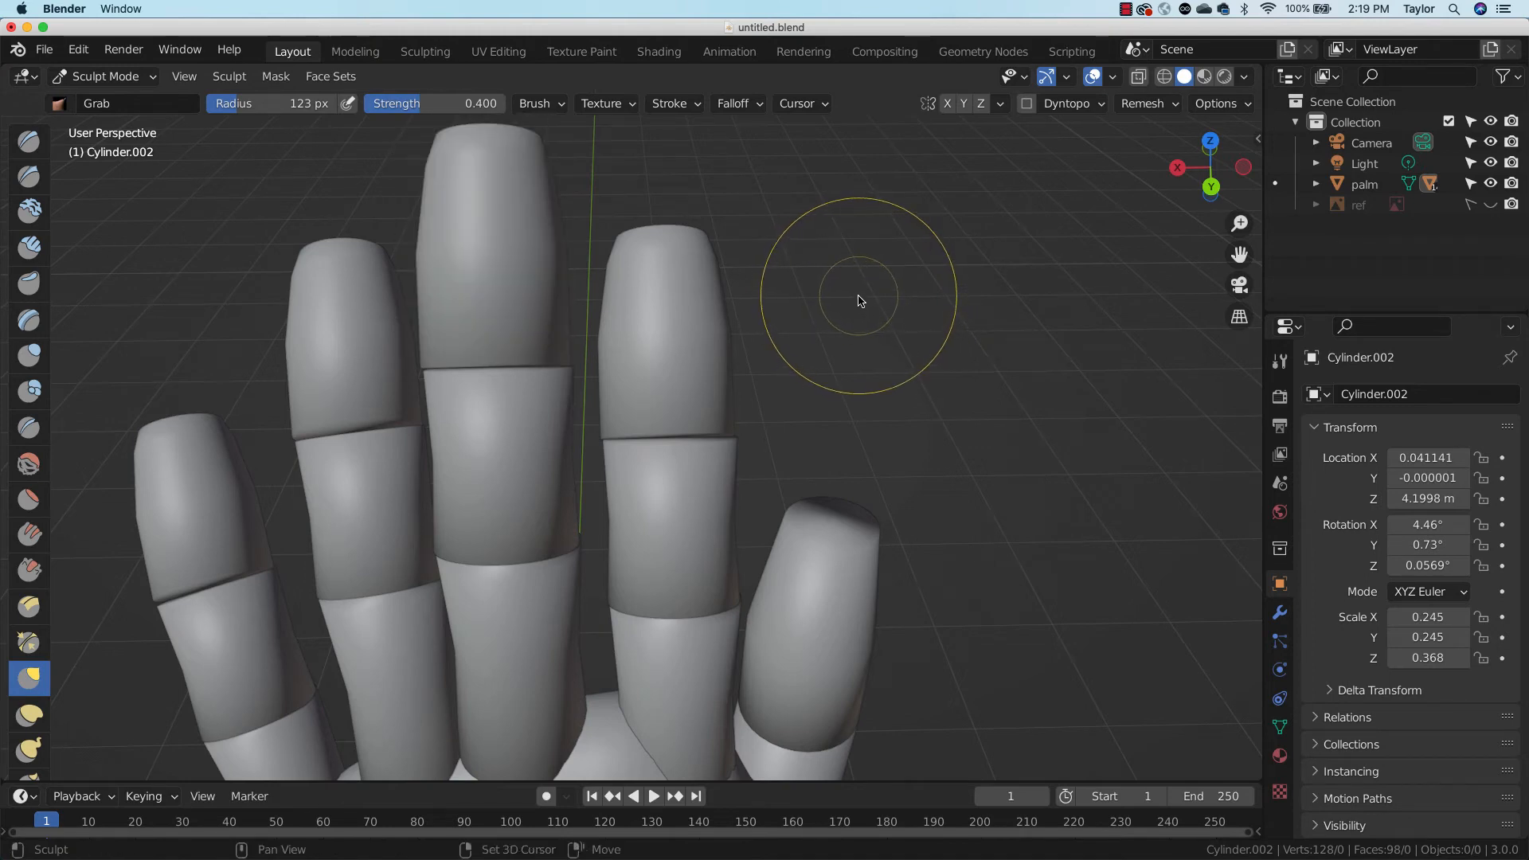
{"action": "key", "text": "r"}
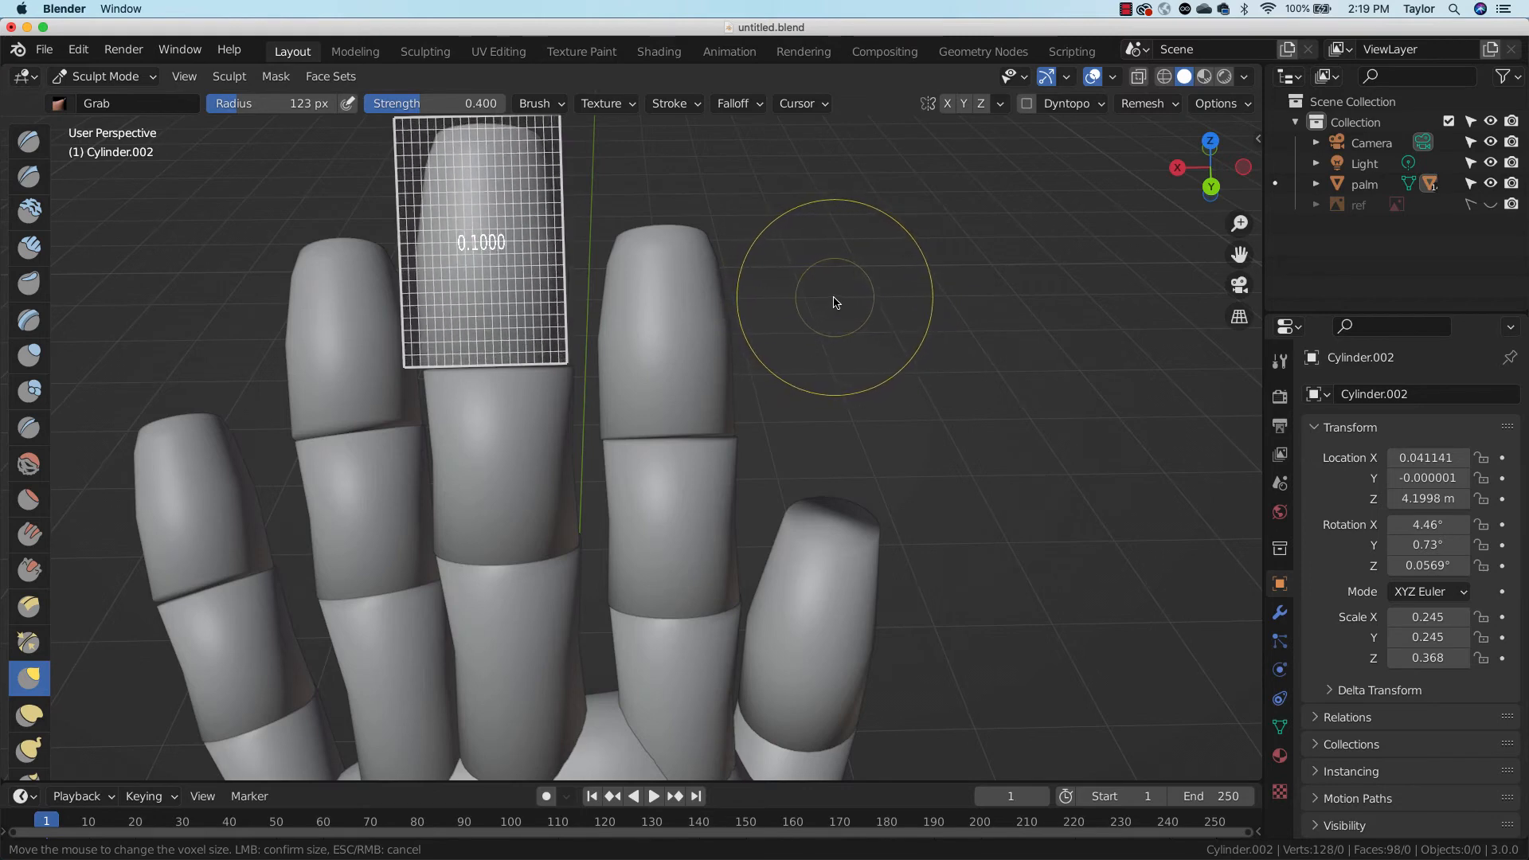
{"action": "left_click", "coordinate": [844, 300]}
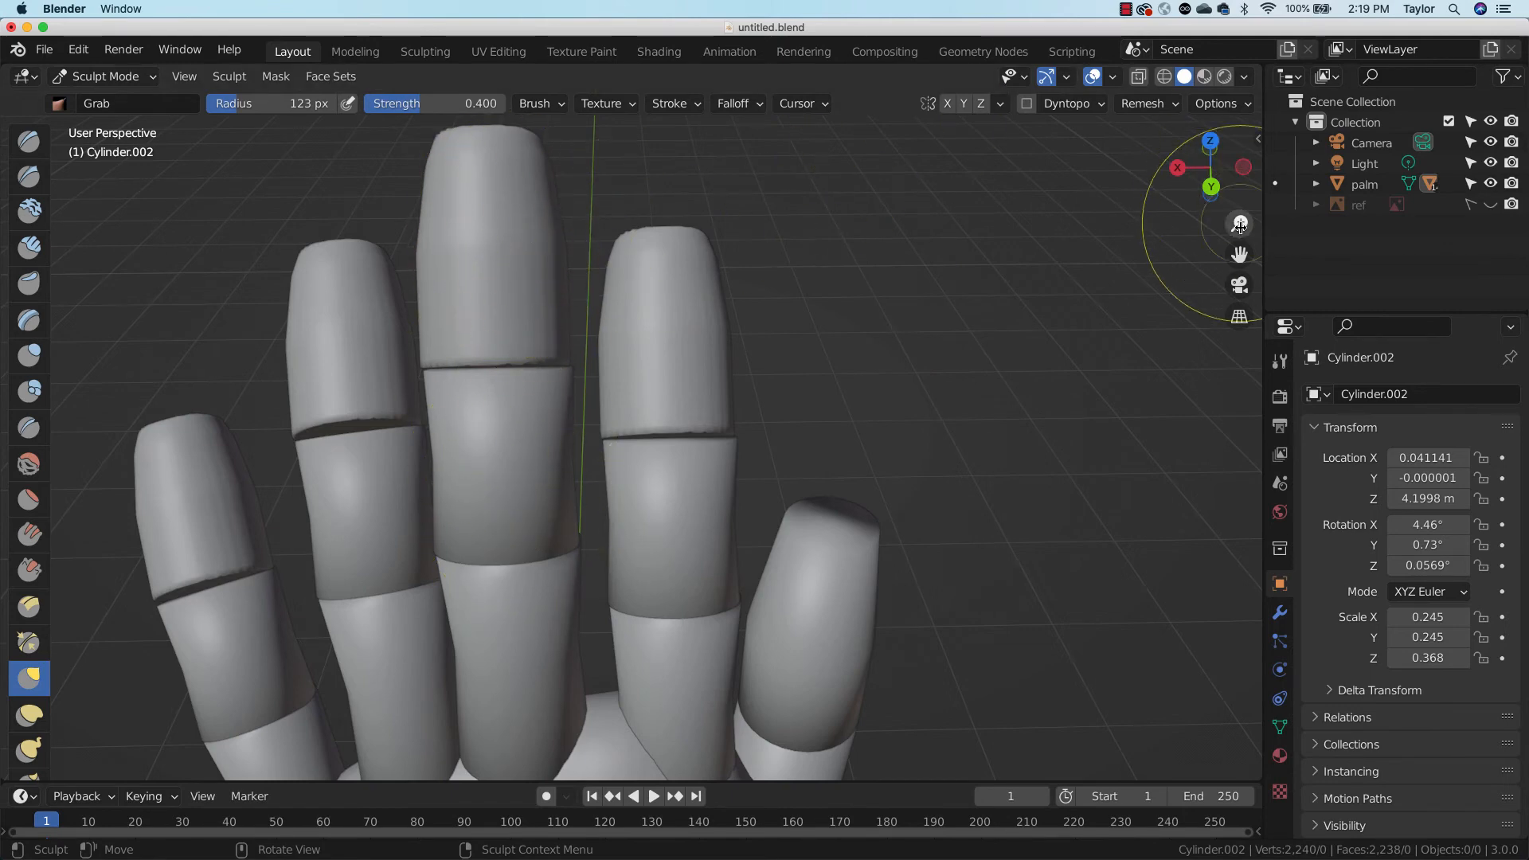
Set the Grab brush radius to 191 px and pull both upper corners of the middle fingertip inward
{"action": "left_click_drag", "start_coordinate": [1240, 226], "coordinate": [1250, 181]}
{"action": "left_click_drag", "start_coordinate": [1239, 256], "coordinate": [1328, 496]}
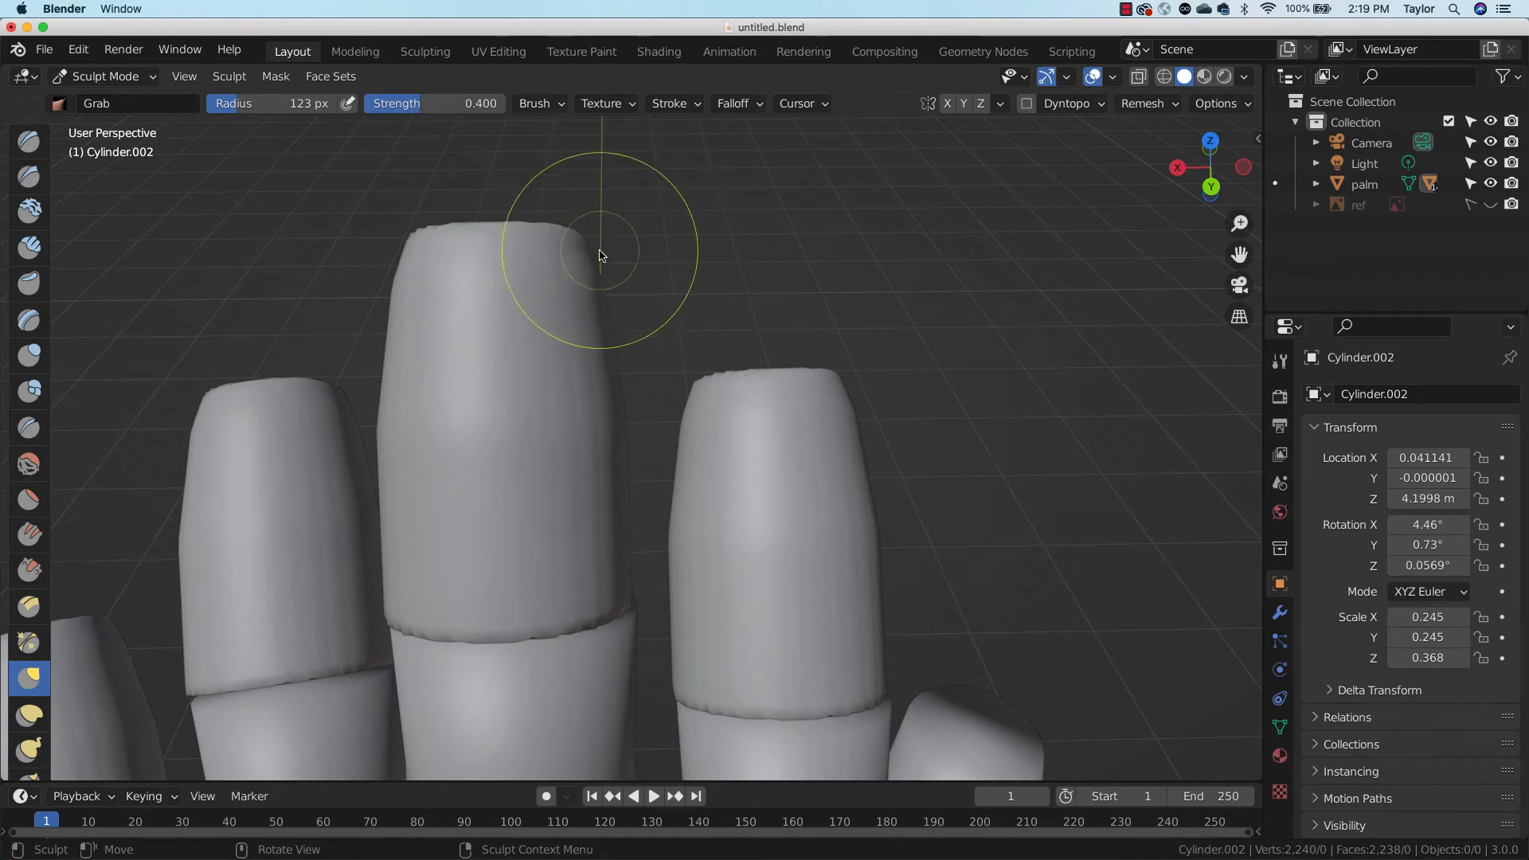
{"action": "key", "text": "f"}
{"action": "left_click", "coordinate": [687, 275]}
{"action": "left_click_drag", "start_coordinate": [579, 239], "coordinate": [566, 248]}
{"action": "left_click_drag", "start_coordinate": [416, 244], "coordinate": [422, 233]}
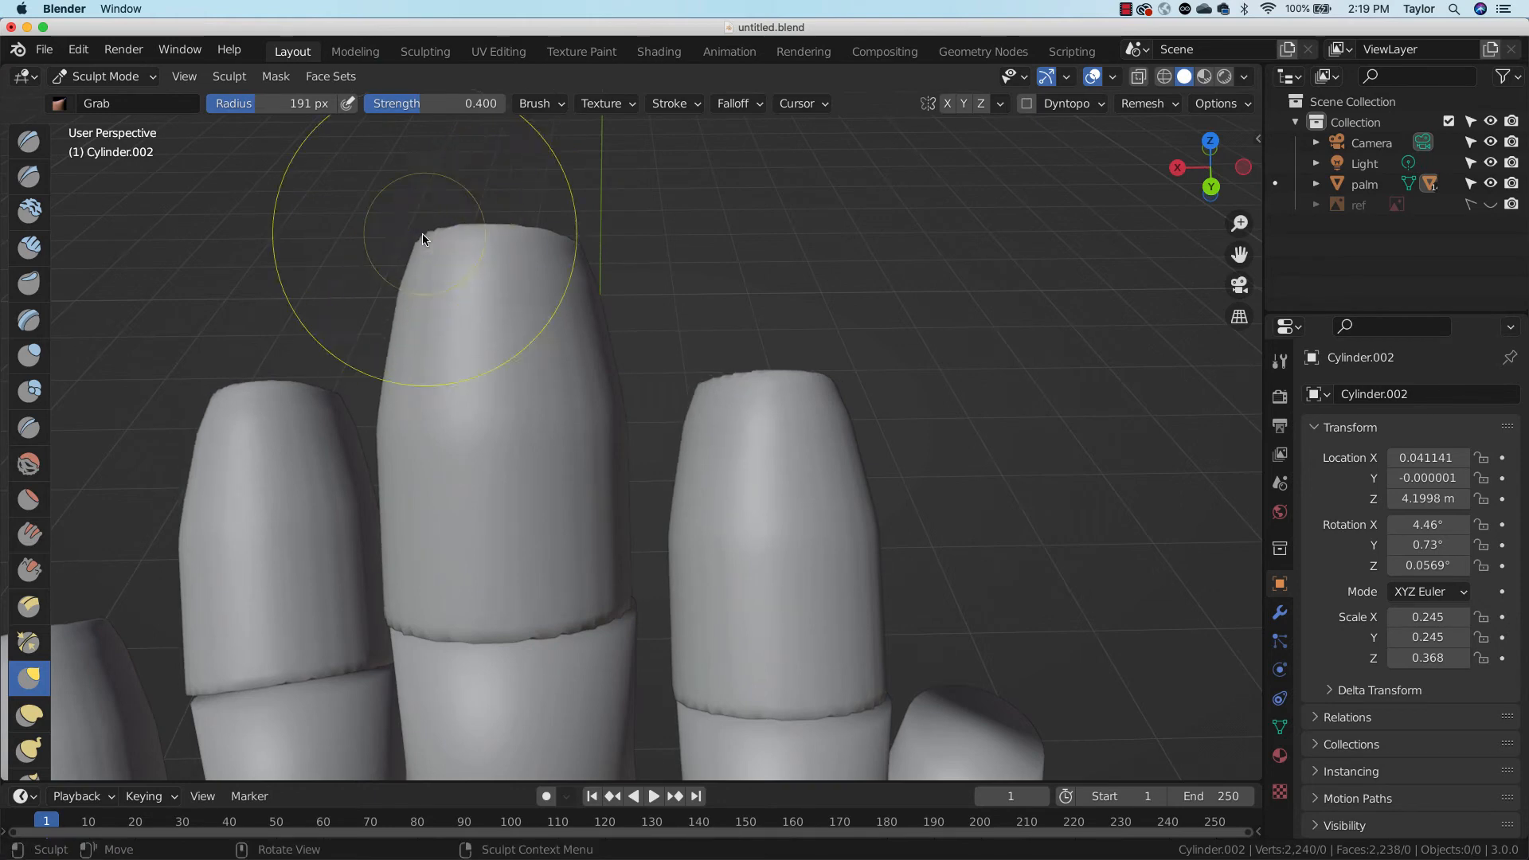
Smooth the blocky end of the middle fingertip into a rounded tip, checking it from several angles
{"action": "middle_click_drag", "start_coordinate": [702, 280], "coordinate": [717, 329]}
{"action": "mouse_move", "coordinate": [520, 380]}
{"action": "left_mouse_down", "text": "shift"}
{"action": "mouse_move", "coordinate": [519, 366]}
{"action": "mouse_move", "coordinate": [467, 388]}
{"action": "mouse_move", "coordinate": [374, 361]}
{"action": "left_mouse_up", "text": "shift"}
{"action": "mouse_move", "coordinate": [374, 363]}
{"action": "middle_mouse_down"}
{"action": "mouse_move", "coordinate": [600, 369]}
{"action": "mouse_move", "coordinate": [467, 528]}
{"action": "middle_mouse_up"}
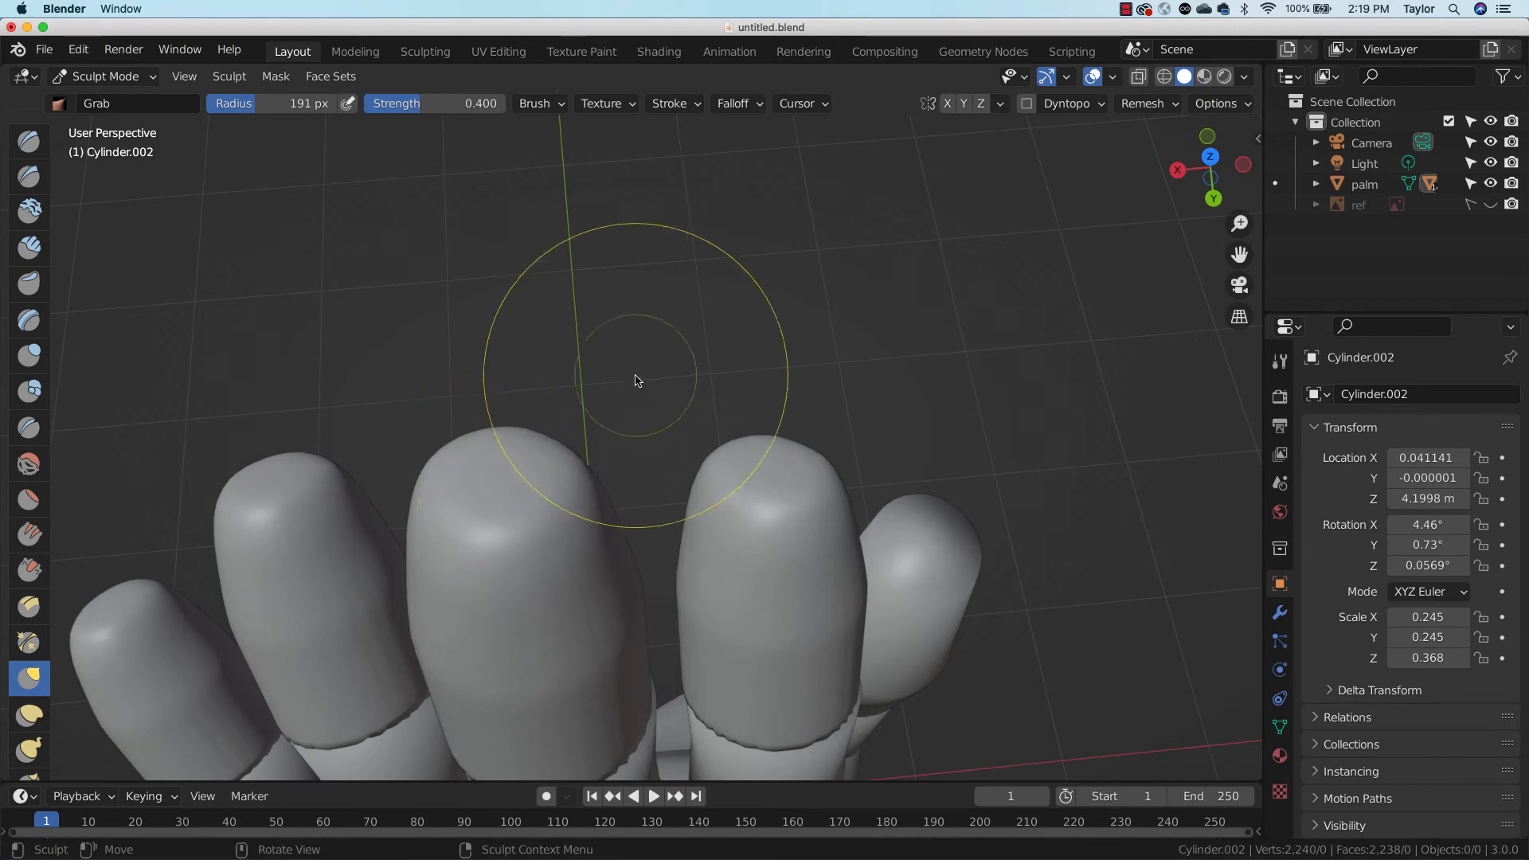
{"action": "mouse_move", "coordinate": [634, 375]}
{"action": "middle_mouse_down"}
{"action": "mouse_move", "coordinate": [663, 304]}
{"action": "mouse_move", "coordinate": [563, 327]}
{"action": "middle_mouse_up"}
{"action": "middle_click_drag", "start_coordinate": [604, 478], "coordinate": [556, 423]}
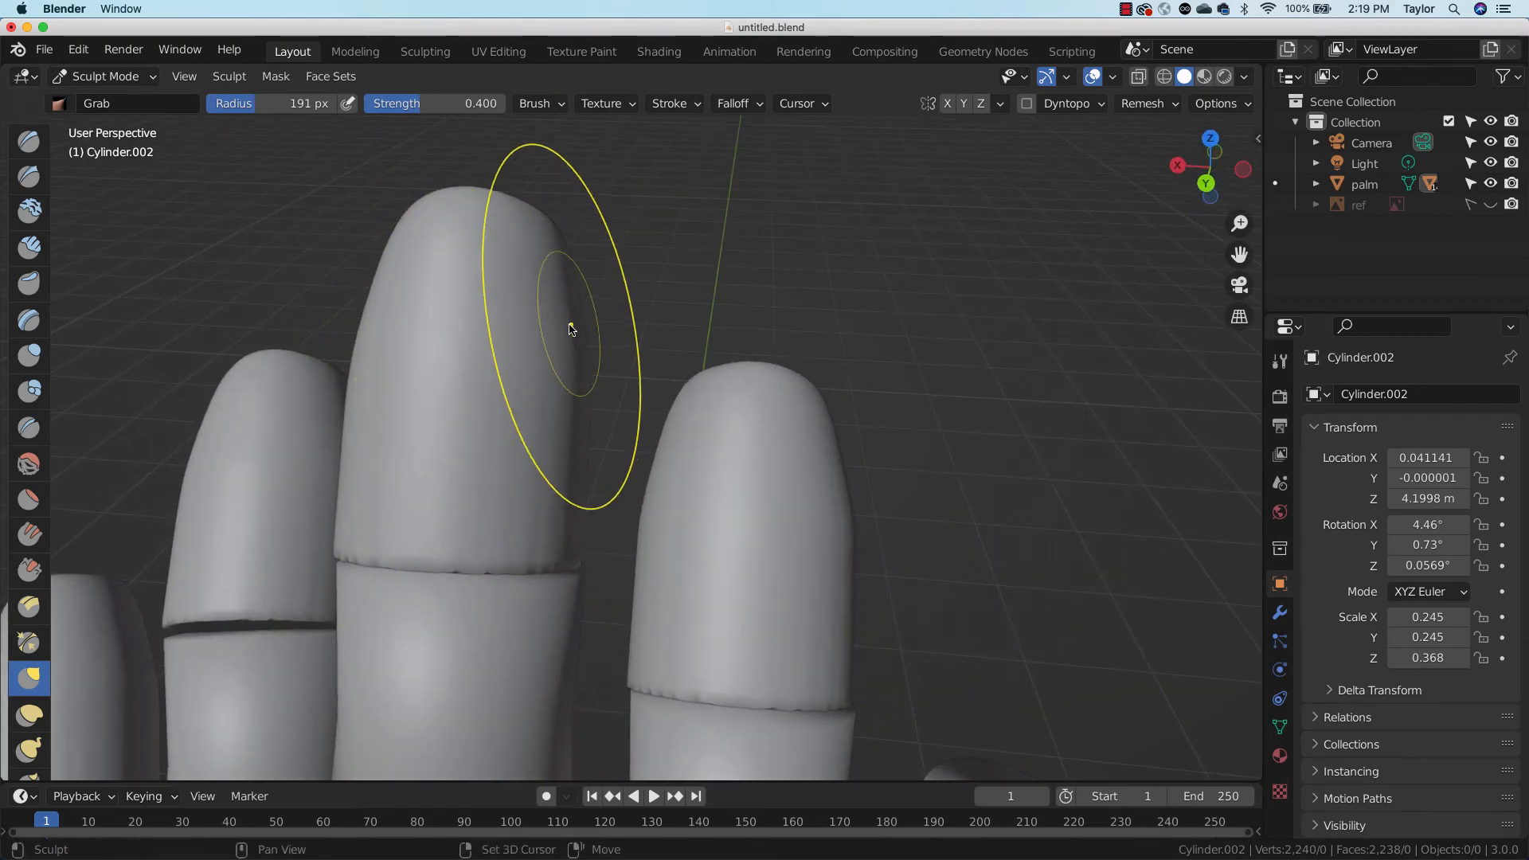
{"action": "mouse_move", "coordinate": [557, 335]}
{"action": "middle_mouse_down"}
{"action": "mouse_move", "coordinate": [763, 376]}
{"action": "mouse_move", "coordinate": [774, 361]}
{"action": "middle_mouse_up"}
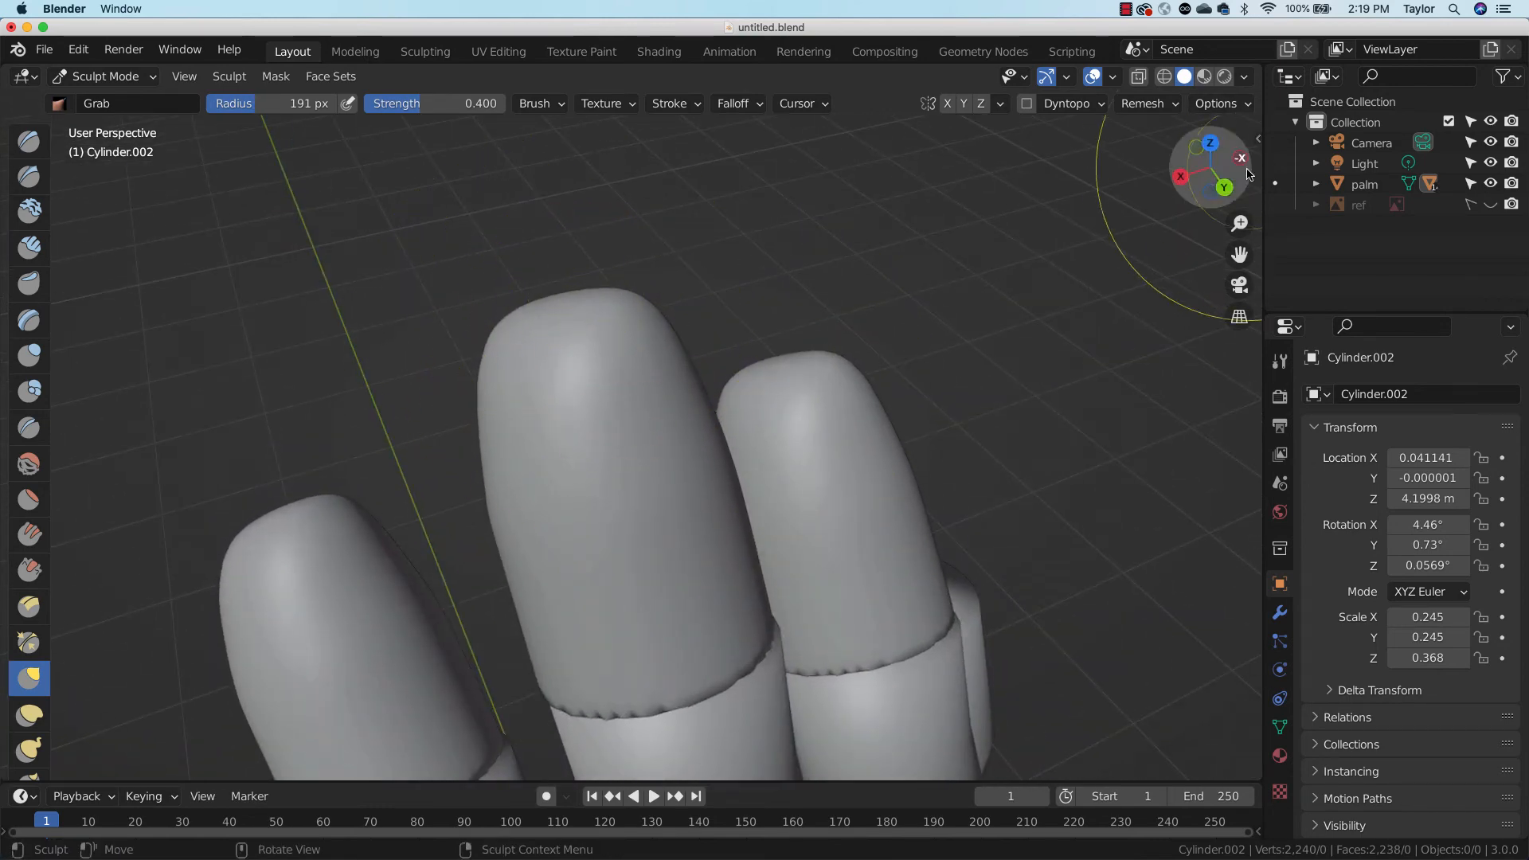
Carve fingernail outlines into the back of the fingertips using the Draw Sharp brush with a 26 px radius
{"action": "left_click_drag", "start_coordinate": [1209, 169], "coordinate": [1216, 151]}
{"action": "left_click", "coordinate": [1207, 145]}
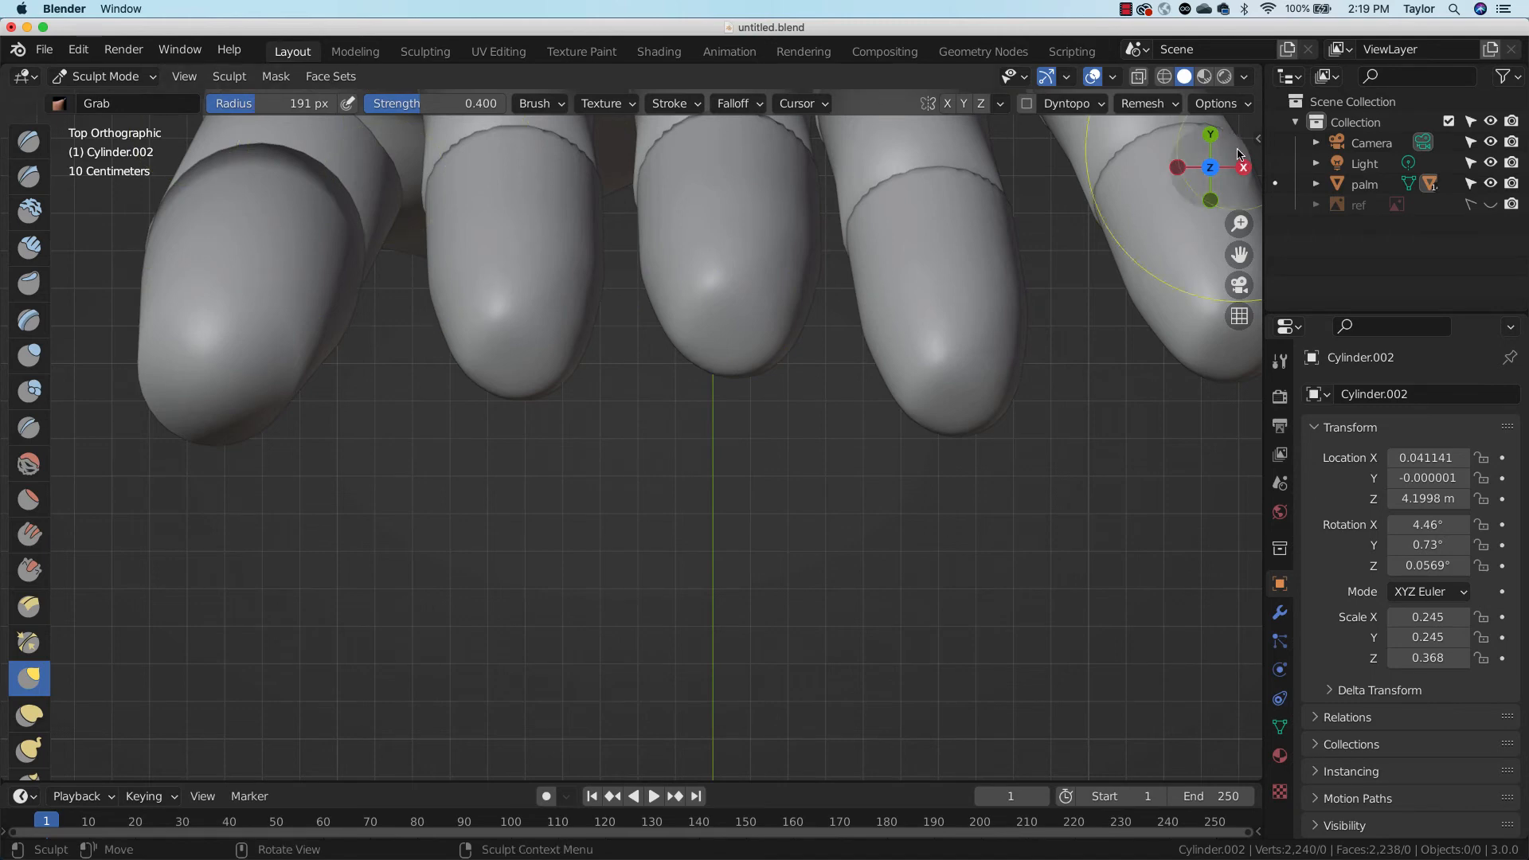
{"action": "mouse_move", "coordinate": [1257, 226]}
{"action": "middle_mouse_down"}
{"action": "mouse_move", "coordinate": [972, 369]}
{"action": "mouse_move", "coordinate": [805, 194]}
{"action": "mouse_move", "coordinate": [722, 183]}
{"action": "mouse_move", "coordinate": [628, 307]}
{"action": "middle_mouse_up"}
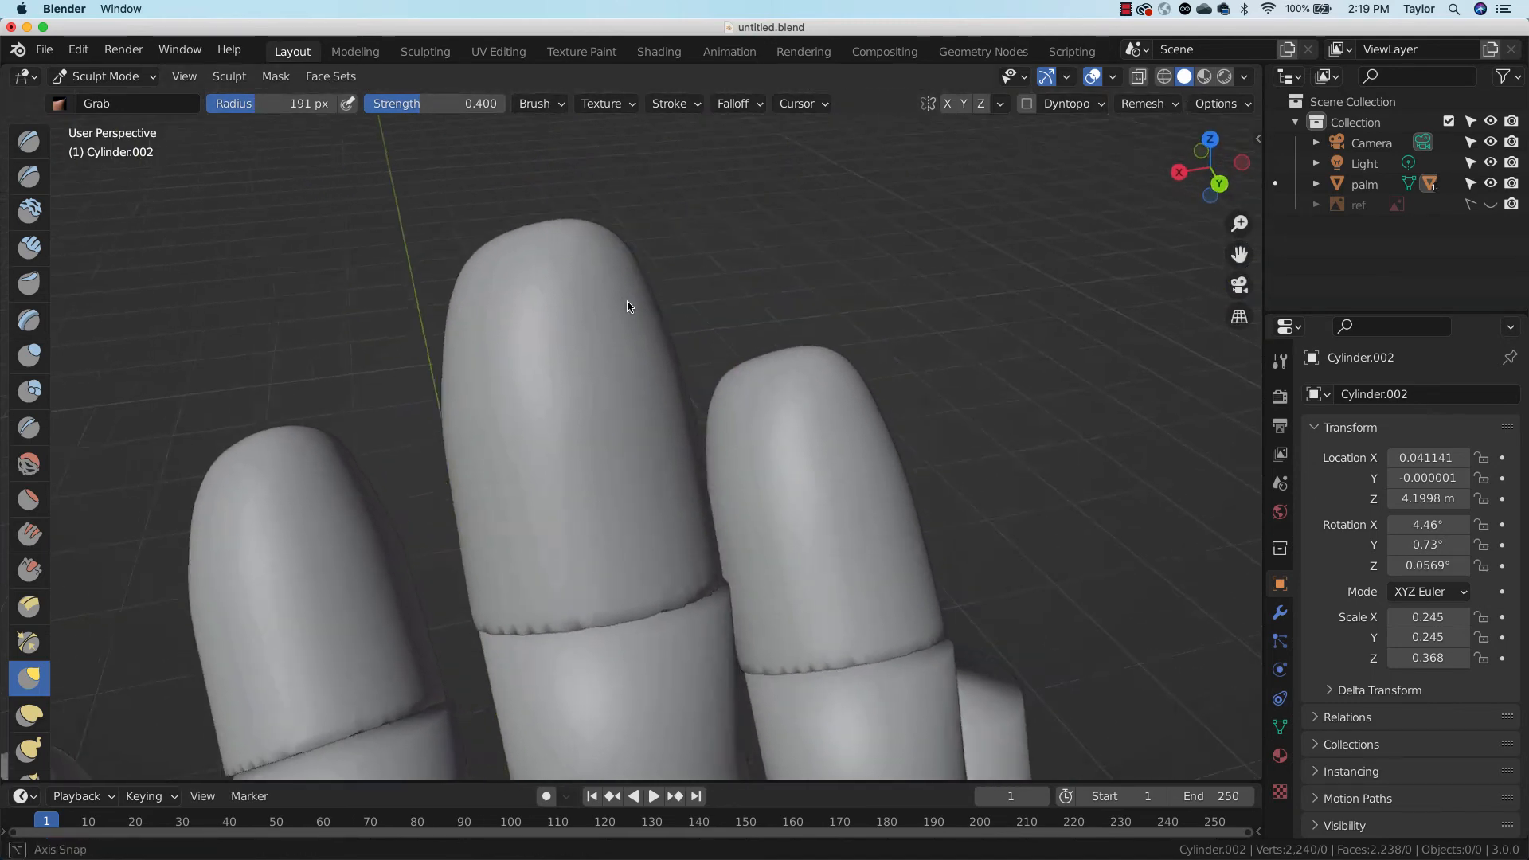
{"action": "left_click", "coordinate": [30, 176]}
{"action": "key", "text": "f"}
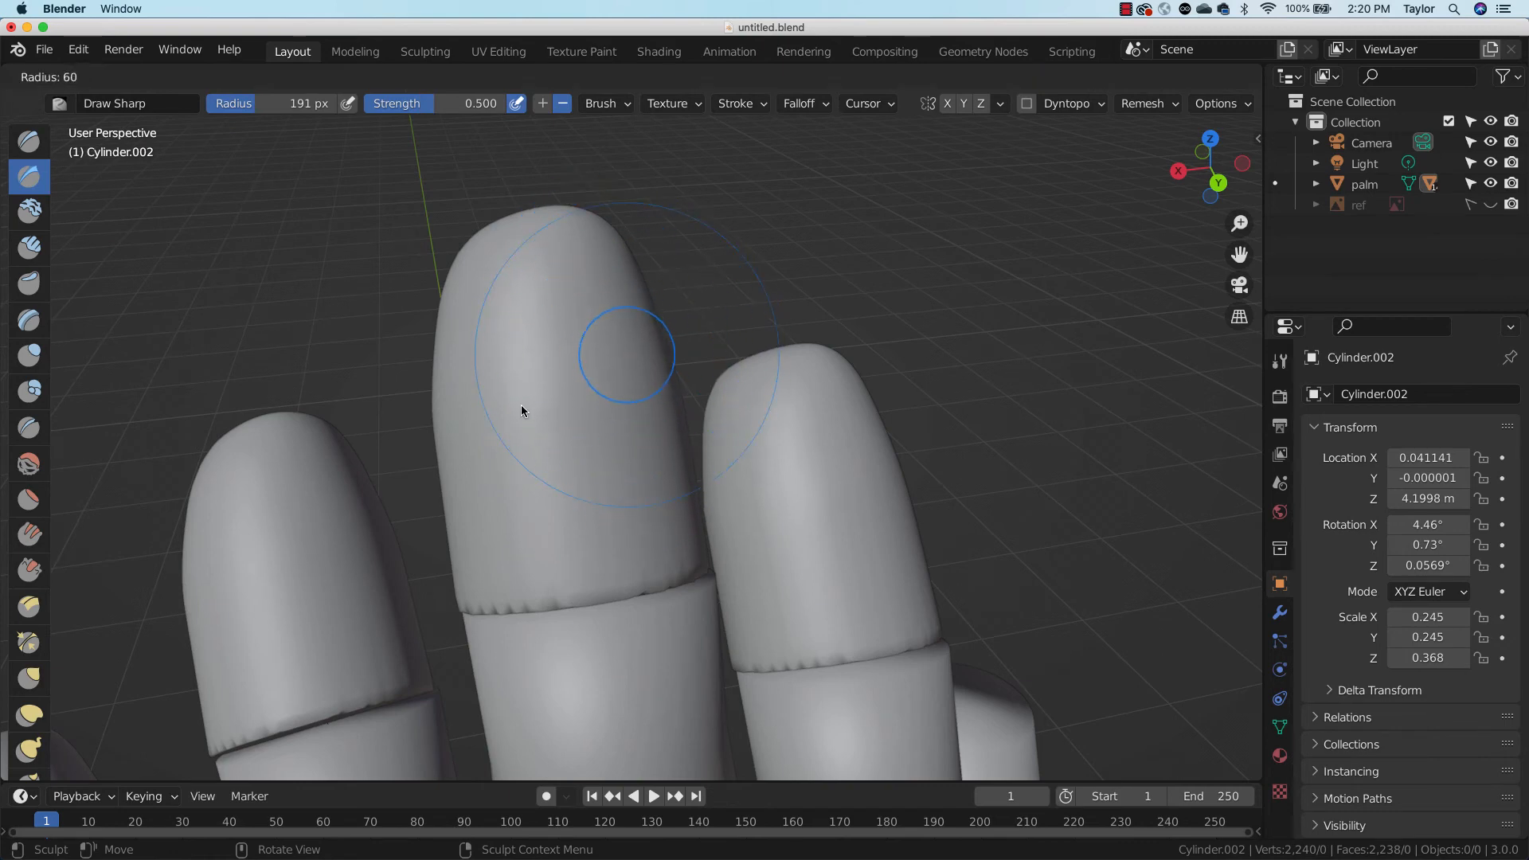
{"action": "left_click", "coordinate": [494, 417]}
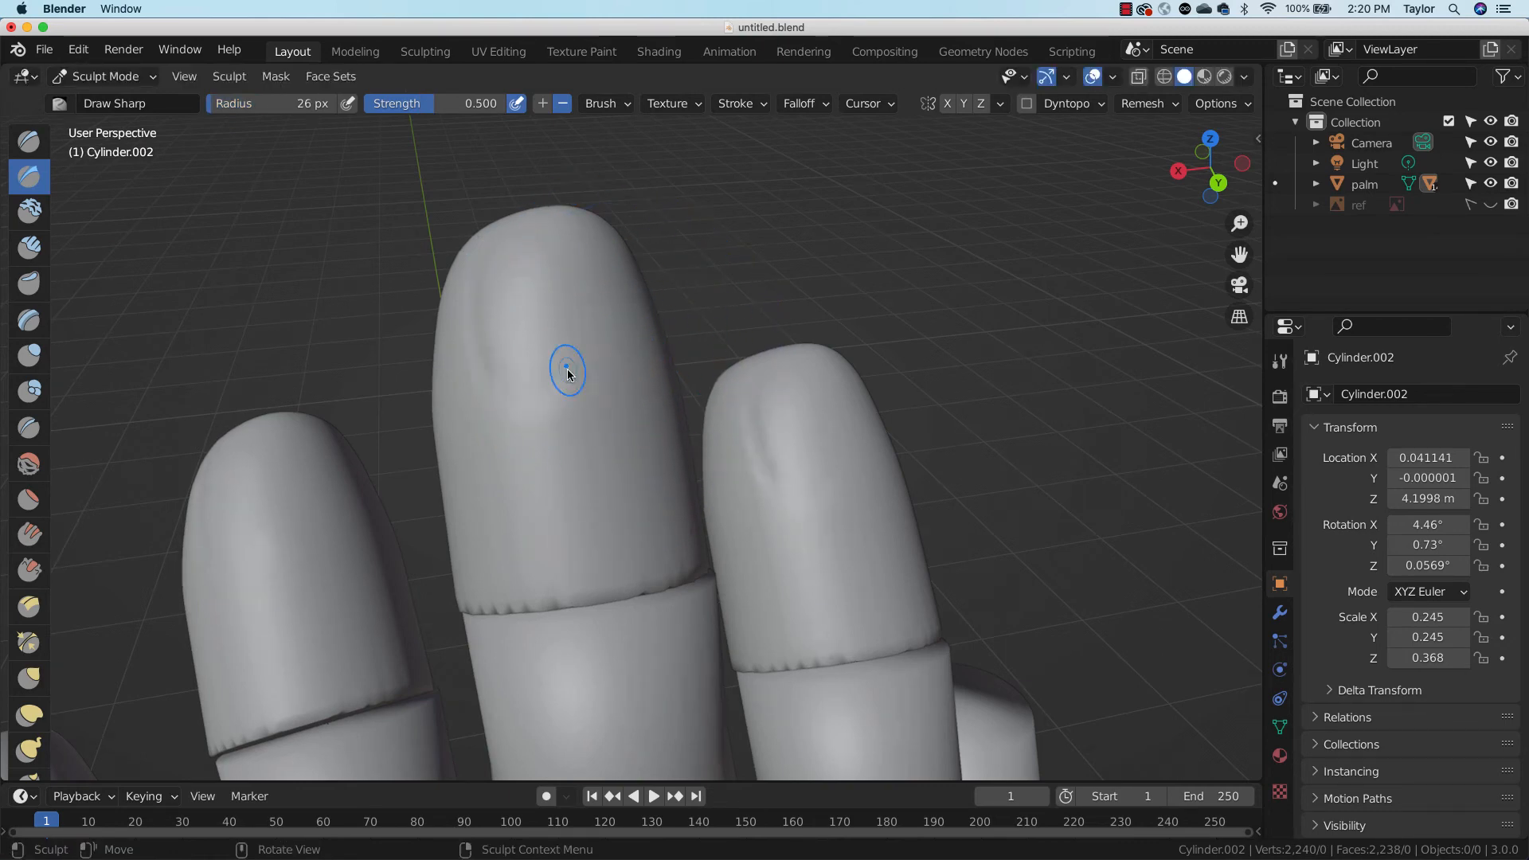
{"action": "left_click_drag", "start_coordinate": [626, 341], "coordinate": [603, 281]}
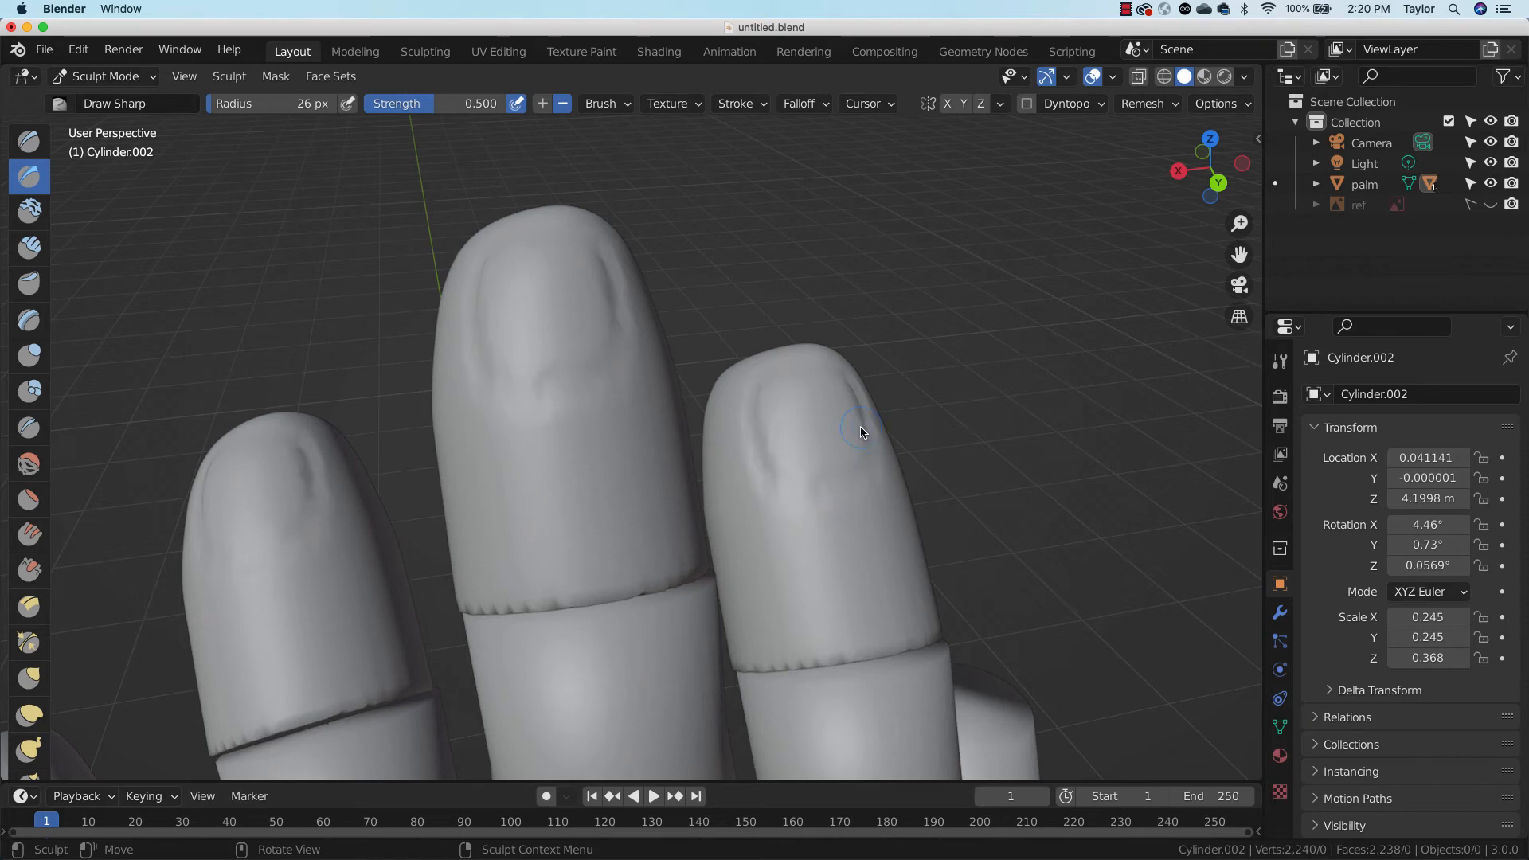
Examine the carved fingernails and the whole hand from several angles and distances
{"action": "left_click", "coordinate": [1164, 76]}
{"action": "left_click", "coordinate": [1186, 78]}
{"action": "left_click_drag", "start_coordinate": [1244, 234], "coordinate": [1242, 382]}
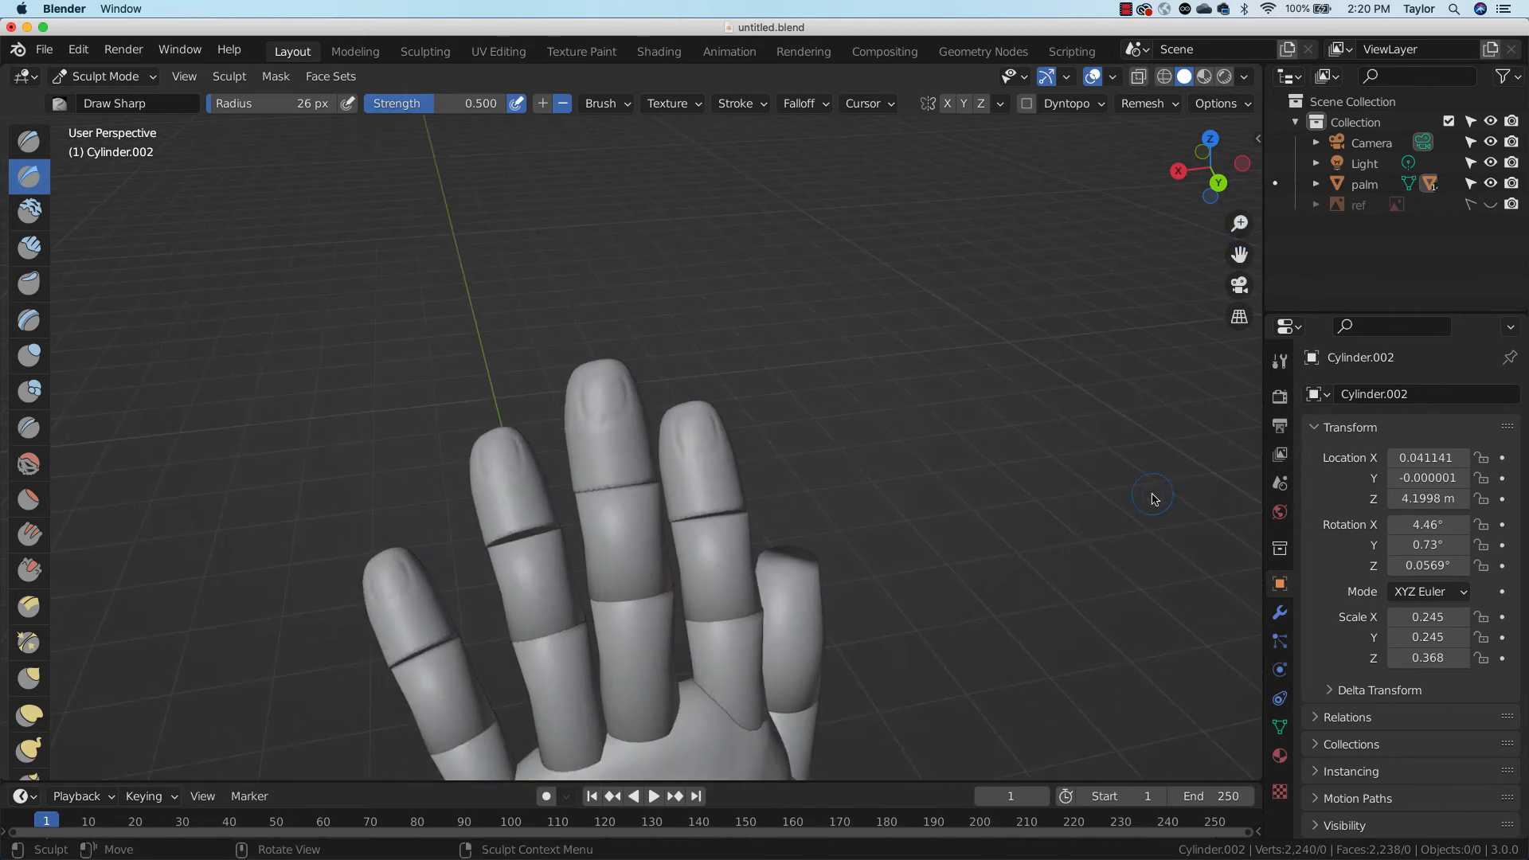
{"action": "mouse_move", "coordinate": [1153, 499]}
{"action": "middle_mouse_down"}
{"action": "mouse_move", "coordinate": [812, 481]}
{"action": "mouse_move", "coordinate": [921, 462]}
{"action": "mouse_move", "coordinate": [1106, 475]}
{"action": "mouse_move", "coordinate": [993, 533]}
{"action": "mouse_move", "coordinate": [987, 511]}
{"action": "mouse_move", "coordinate": [704, 431]}
{"action": "mouse_move", "coordinate": [723, 380]}
{"action": "middle_mouse_up"}
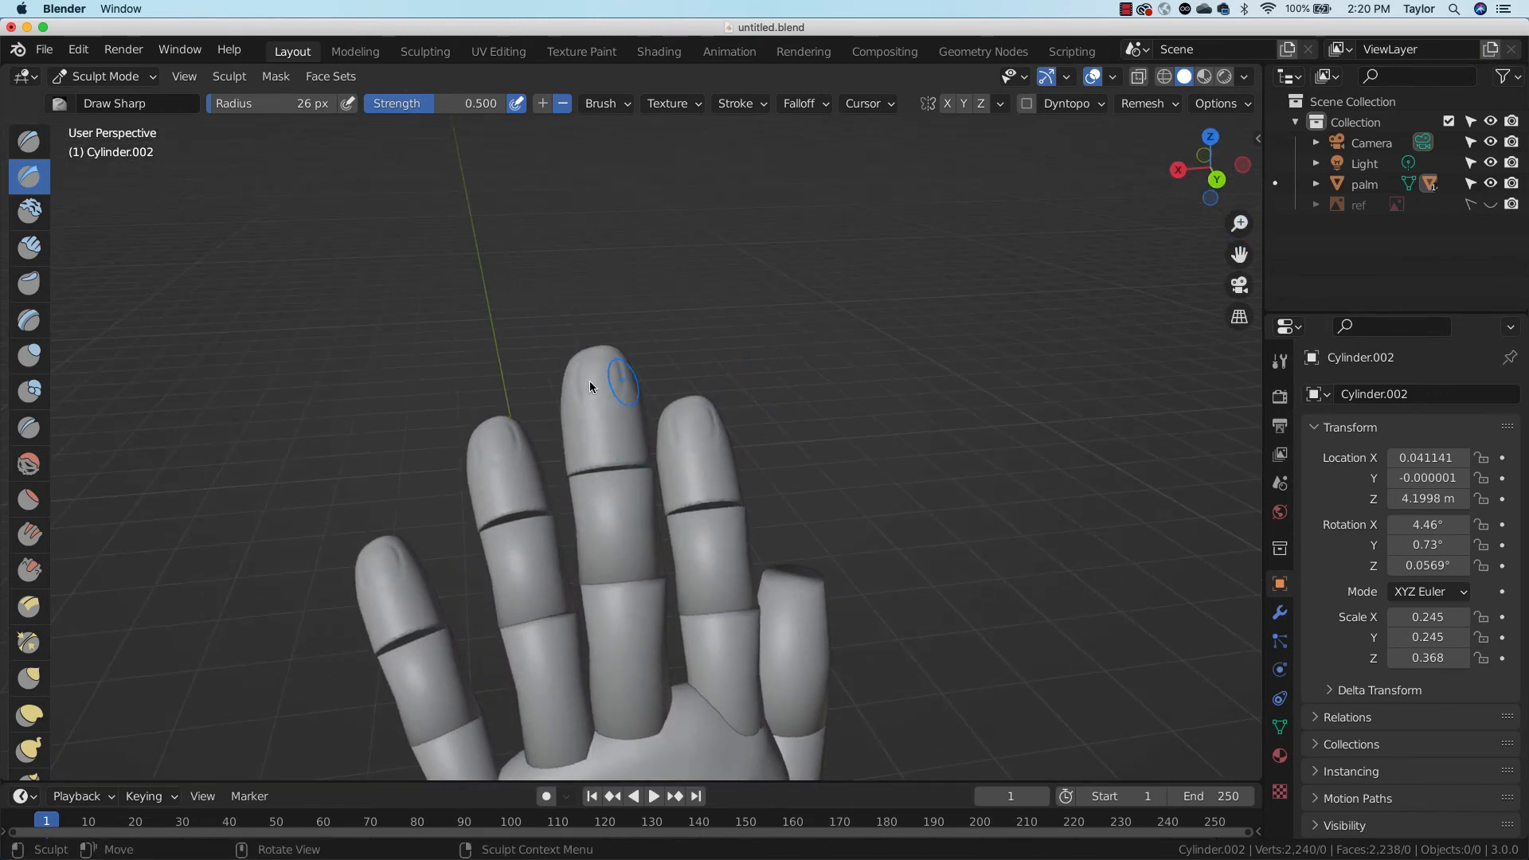
{"action": "mouse_move", "coordinate": [802, 577]}
{"action": "middle_mouse_down"}
{"action": "mouse_move", "coordinate": [743, 523]}
{"action": "mouse_move", "coordinate": [820, 522]}
{"action": "mouse_move", "coordinate": [799, 483]}
{"action": "middle_mouse_up"}
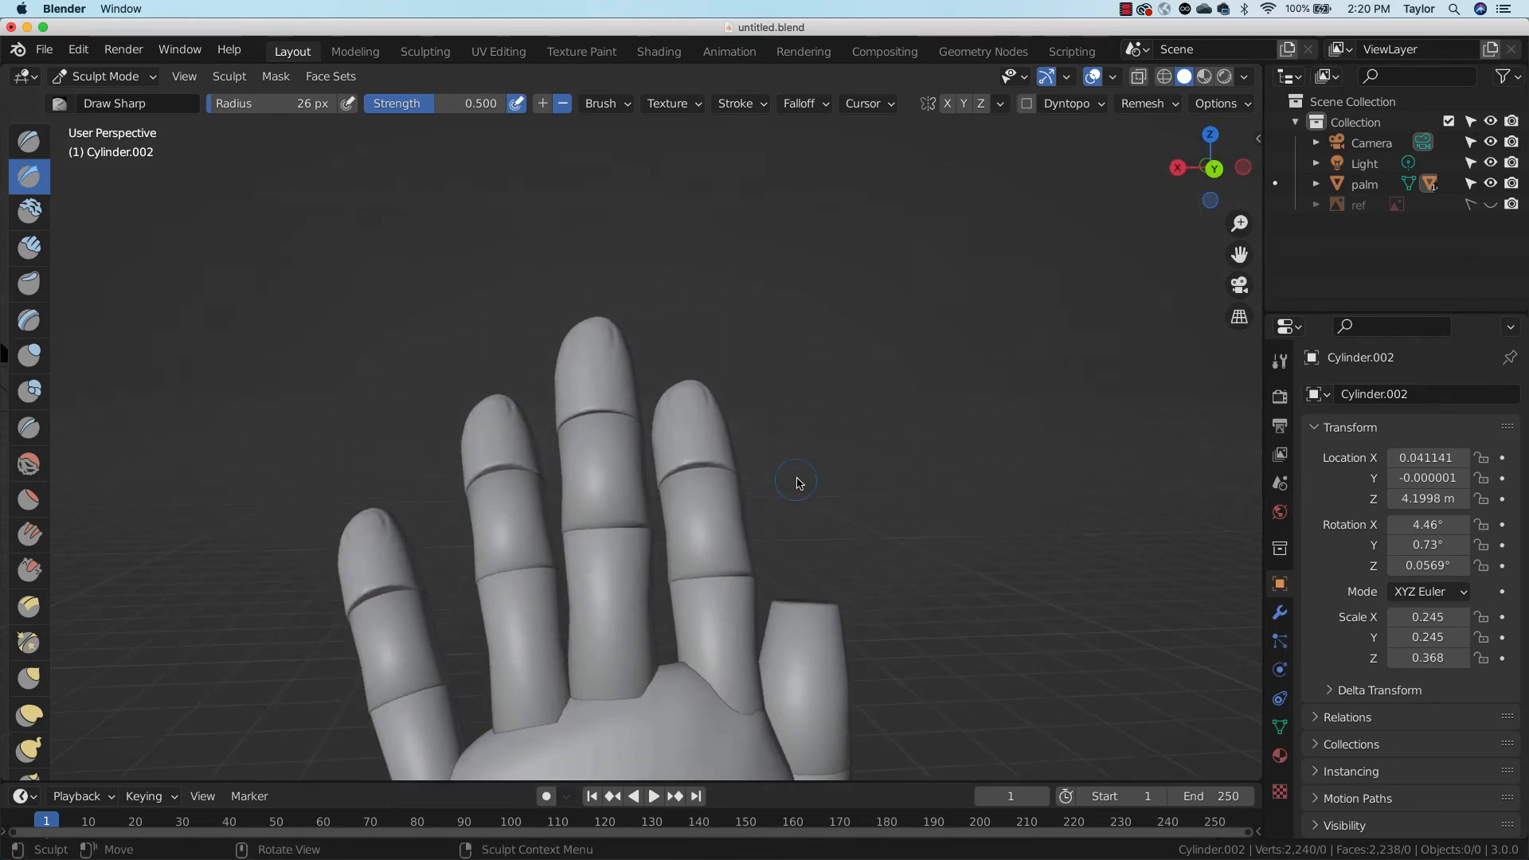
{"action": "middle_click_drag", "start_coordinate": [635, 458], "coordinate": [695, 567]}
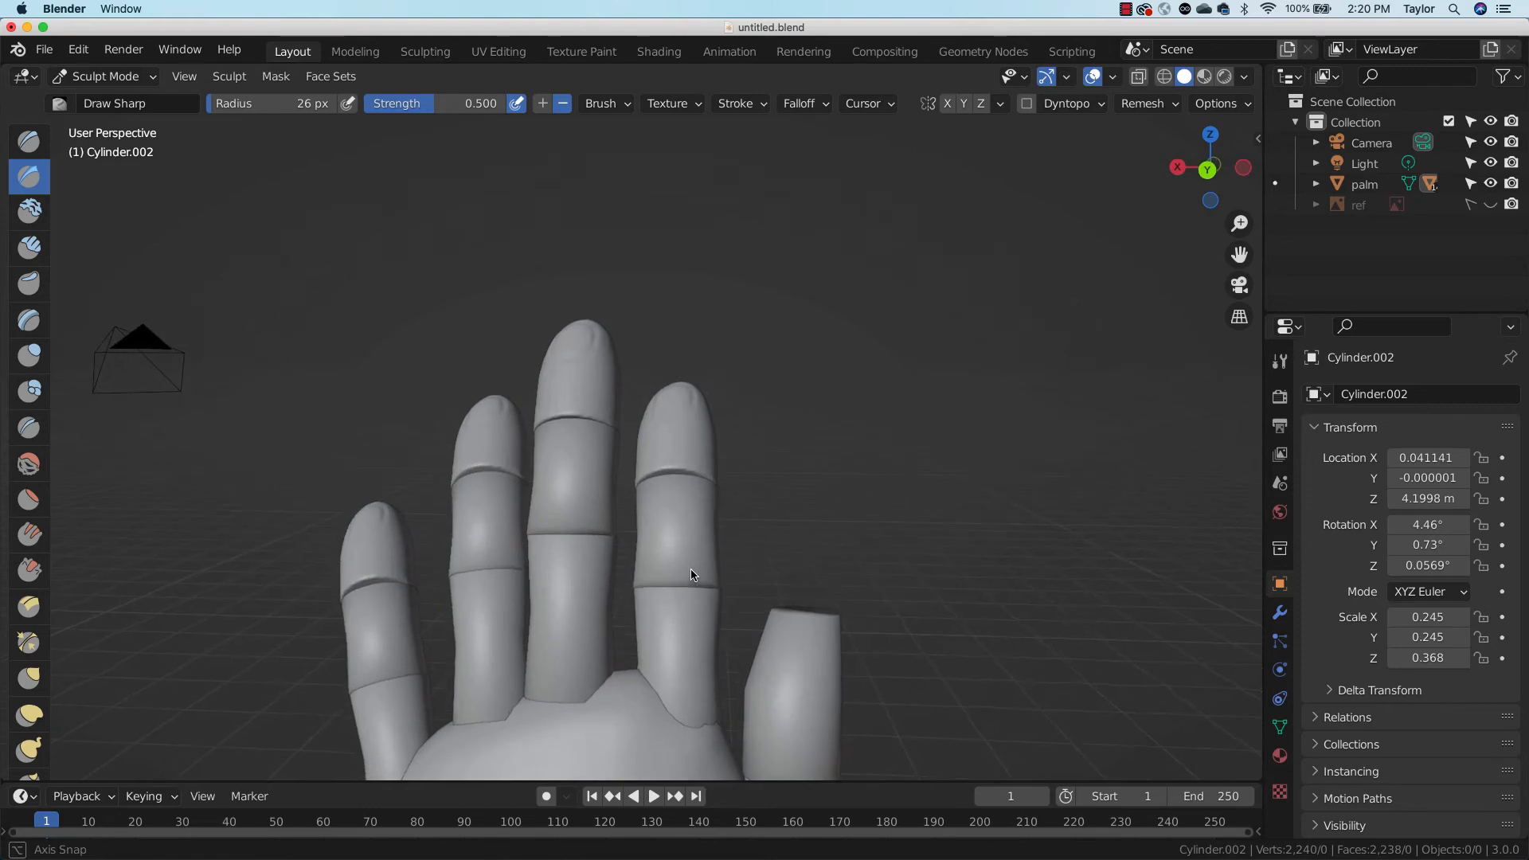
{"action": "left_click_drag", "start_coordinate": [1239, 224], "coordinate": [822, 619]}
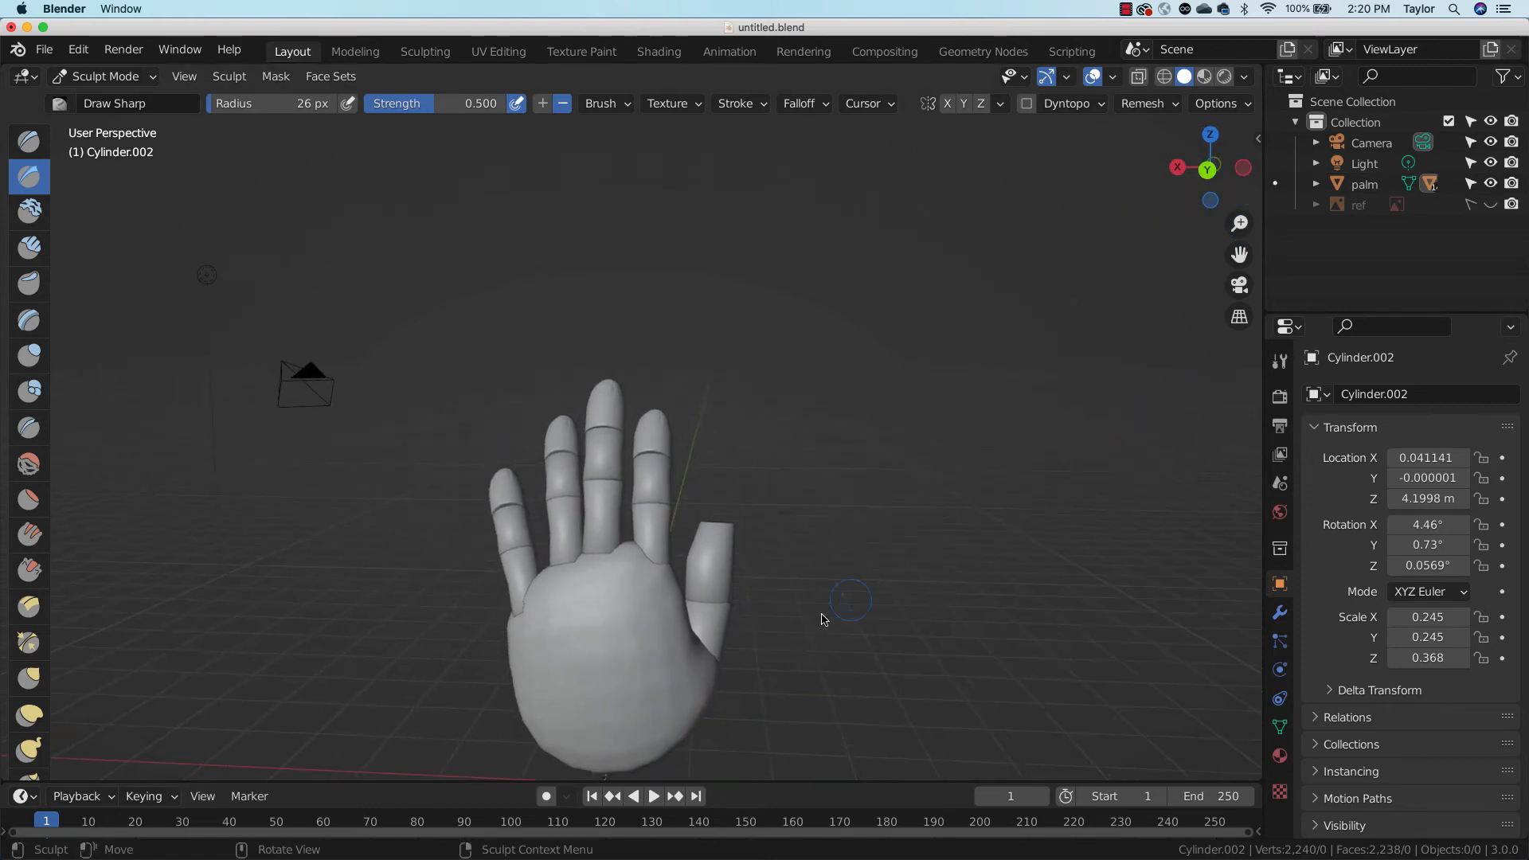
{"action": "middle_click_drag", "start_coordinate": [774, 574], "coordinate": [840, 618]}
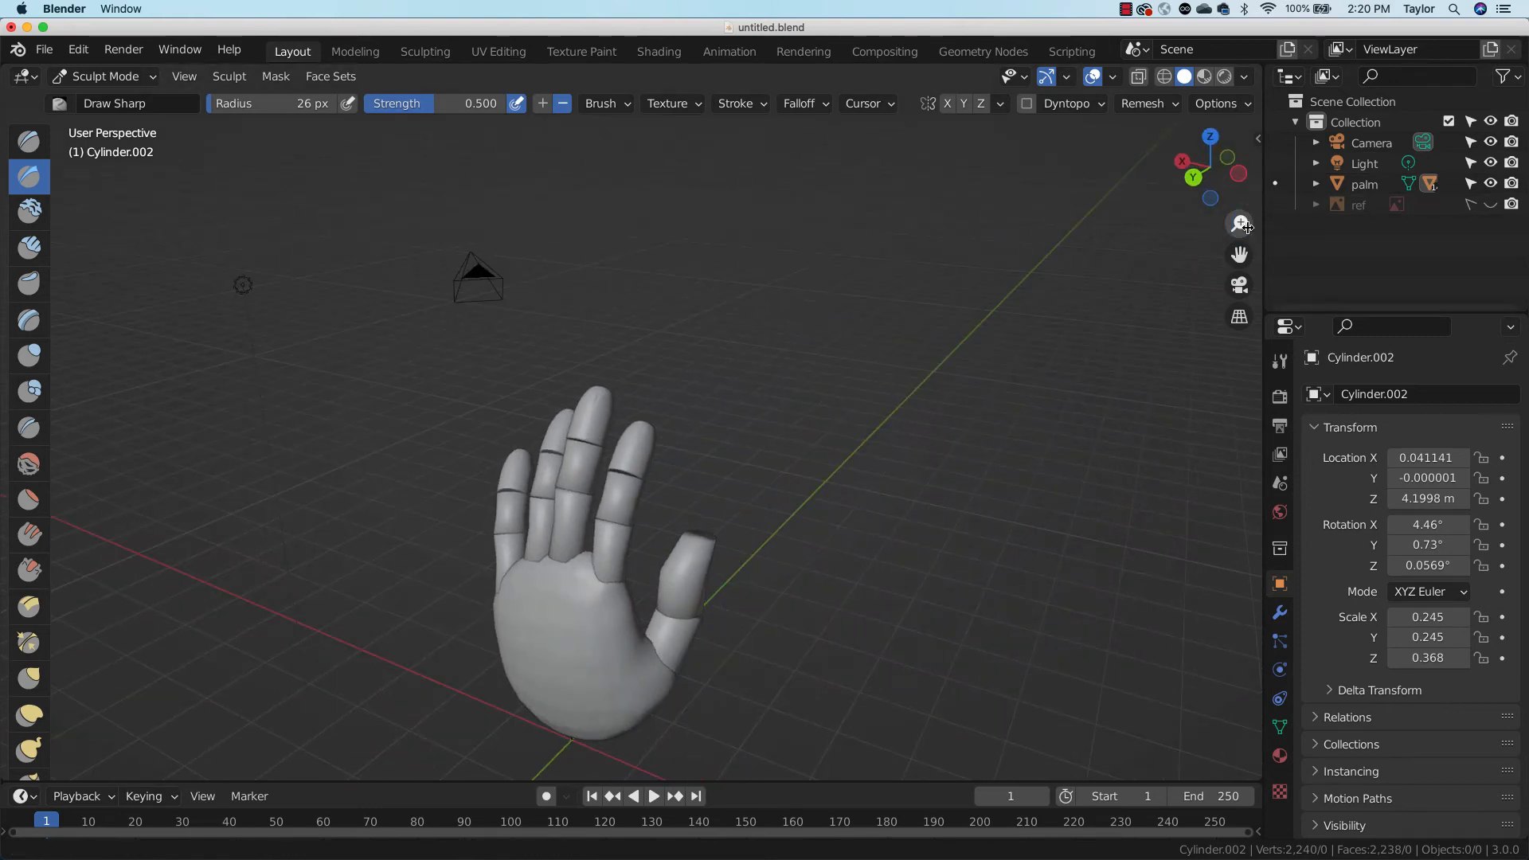
Return to Object Mode, select the thumb's tip segment and switch it to Sculpt Mode
{"action": "left_click_drag", "start_coordinate": [1239, 224], "coordinate": [1243, 184]}
{"action": "left_click_drag", "start_coordinate": [1240, 255], "coordinate": [1283, 10]}
{"action": "middle_click_drag", "start_coordinate": [1023, 467], "coordinate": [934, 525]}
{"action": "left_click", "coordinate": [157, 83]}
{"action": "left_click", "coordinate": [176, 112]}
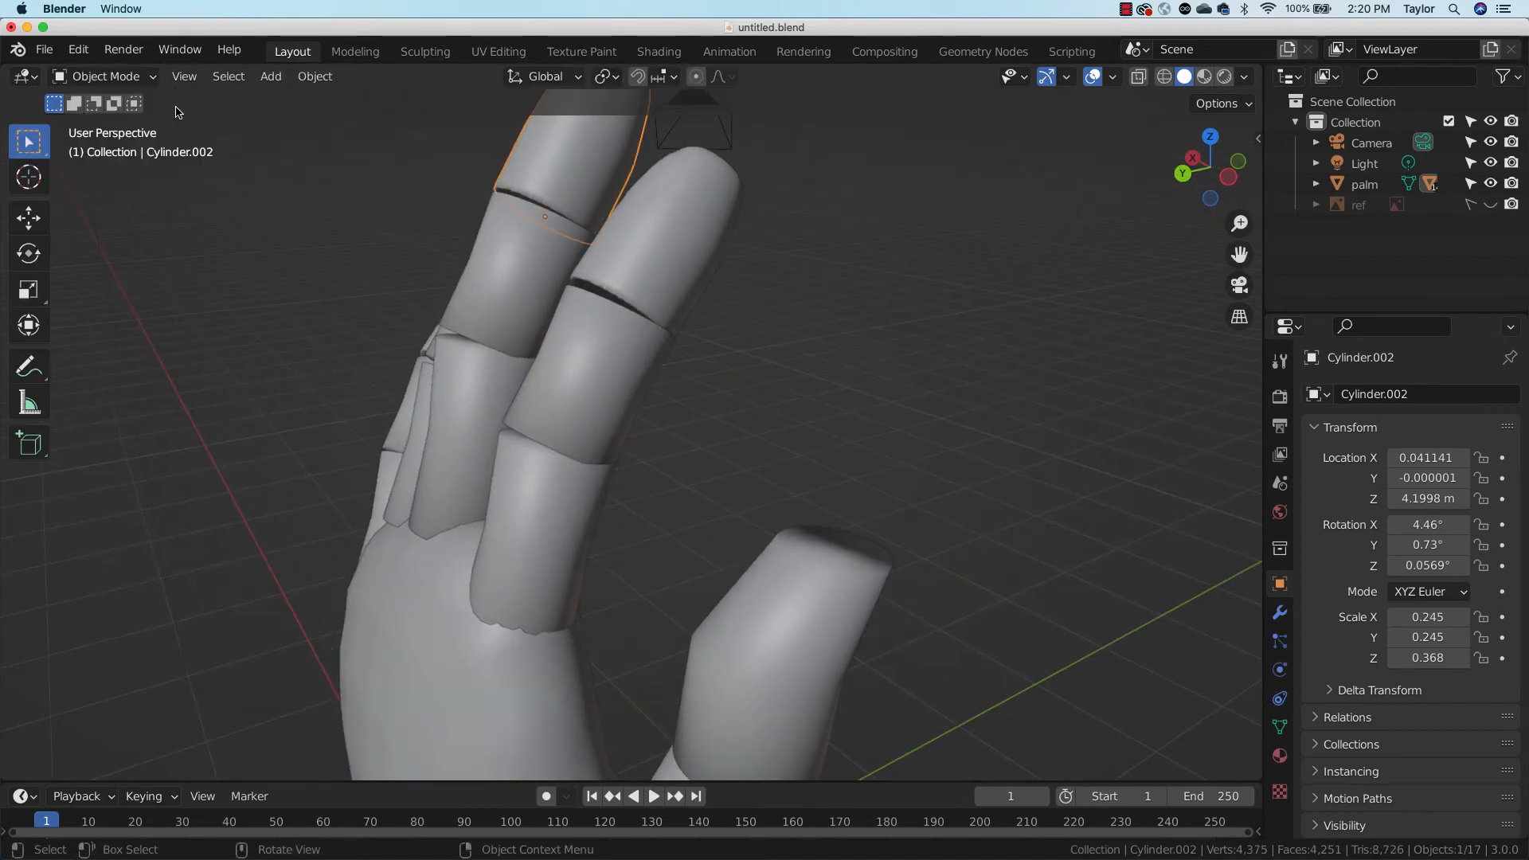
{"action": "left_click", "coordinate": [827, 610]}
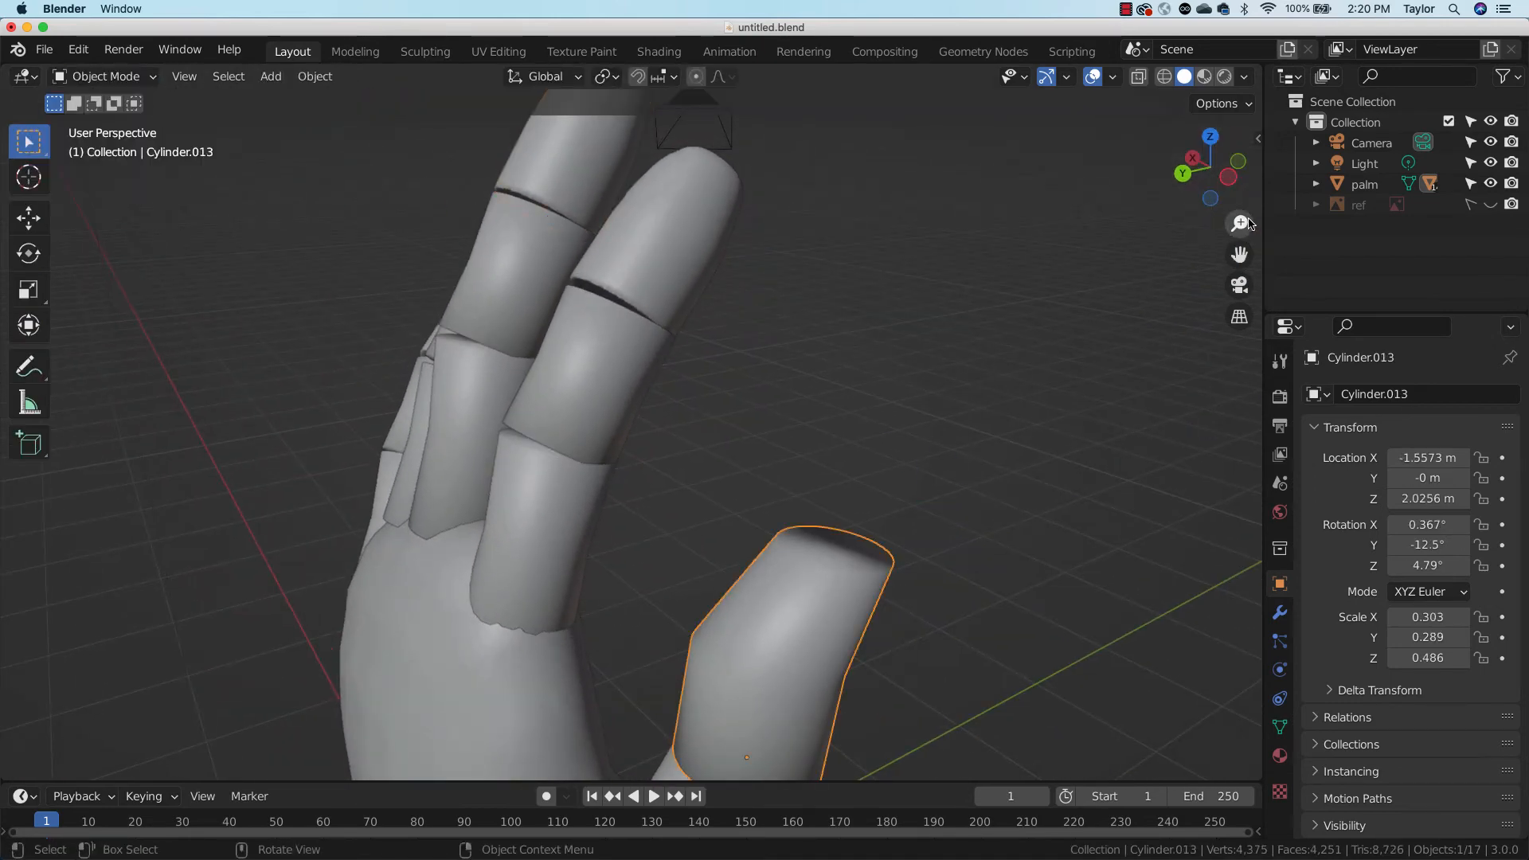
{"action": "left_click", "coordinate": [103, 76]}
{"action": "left_click", "coordinate": [142, 144]}
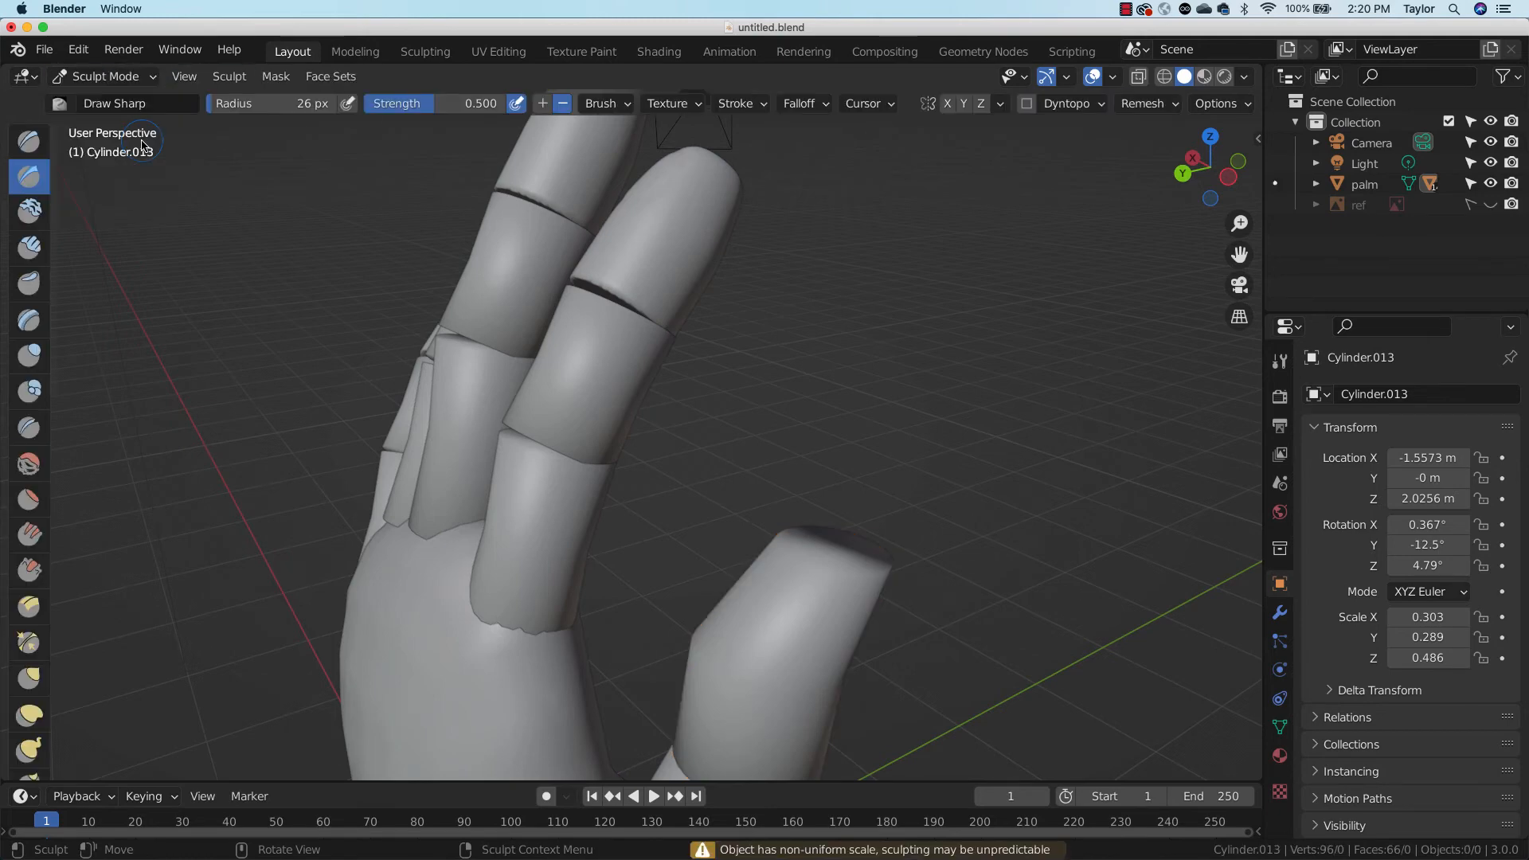
Set the Draw Sharp radius to 140 px, undo the trial strokes on the thumb tip and remesh the segment
{"action": "key", "text": "f"}
{"action": "left_click", "coordinate": [1016, 541]}
{"action": "left_click_drag", "start_coordinate": [899, 573], "coordinate": [852, 531]}
{"action": "key", "text": "ctrl+z"}
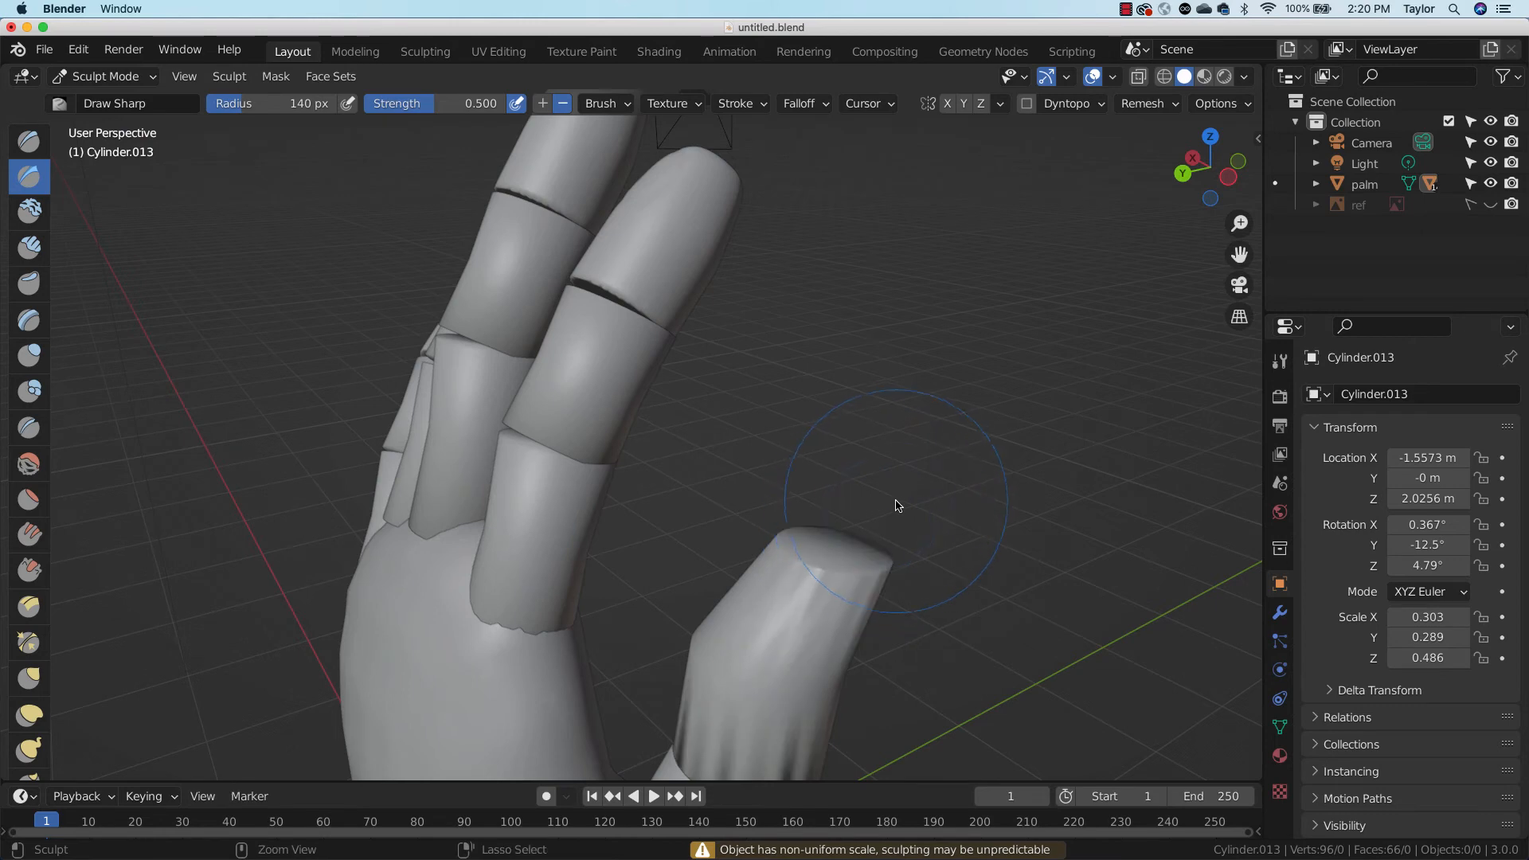
{"action": "middle_click_drag", "start_coordinate": [905, 556], "coordinate": [939, 508]}
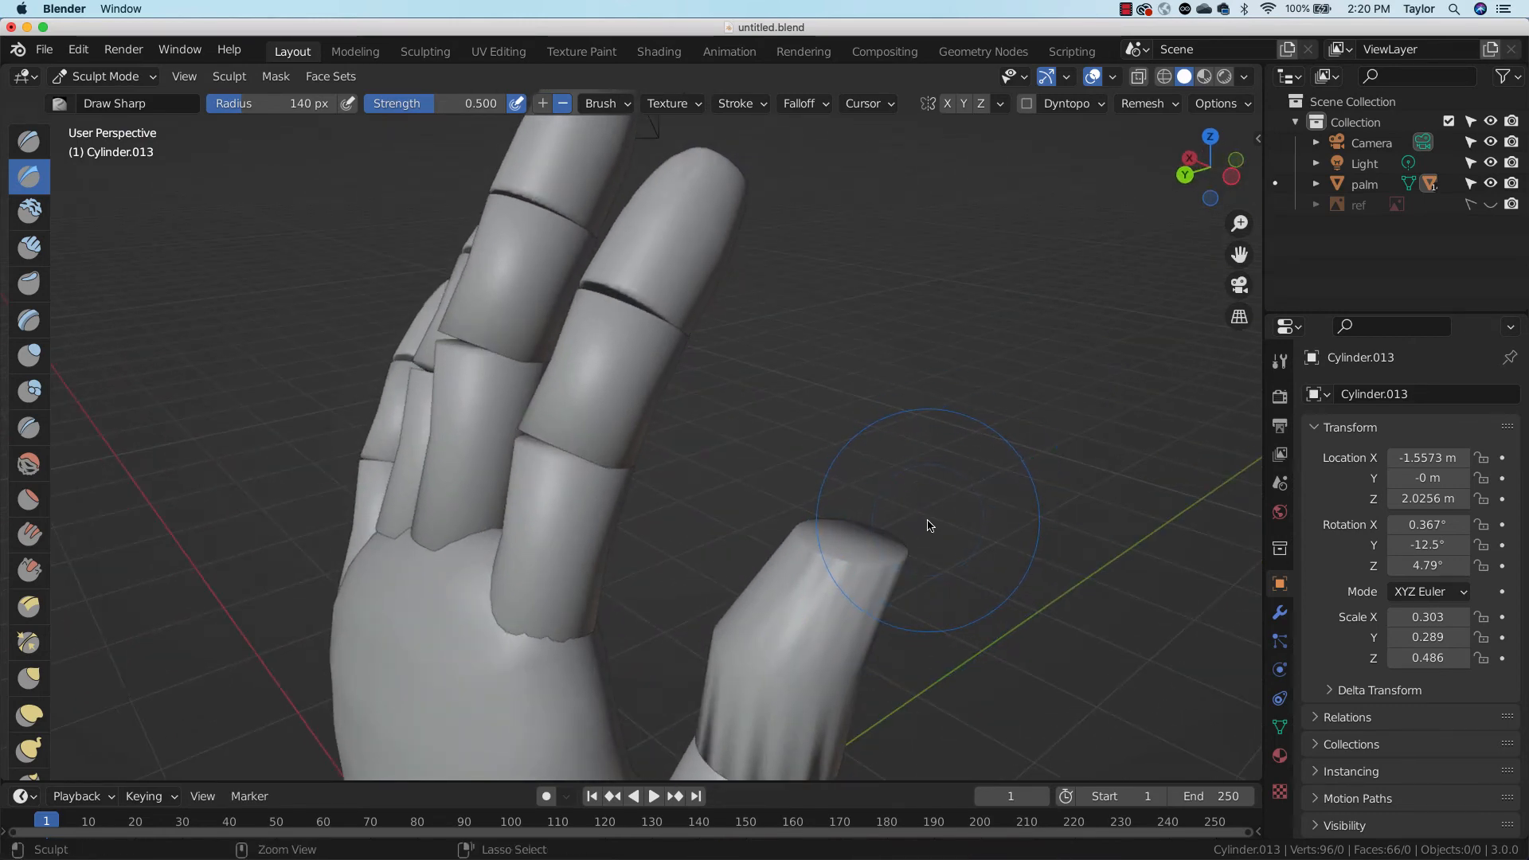
{"action": "key", "text": "ctrl+z"}
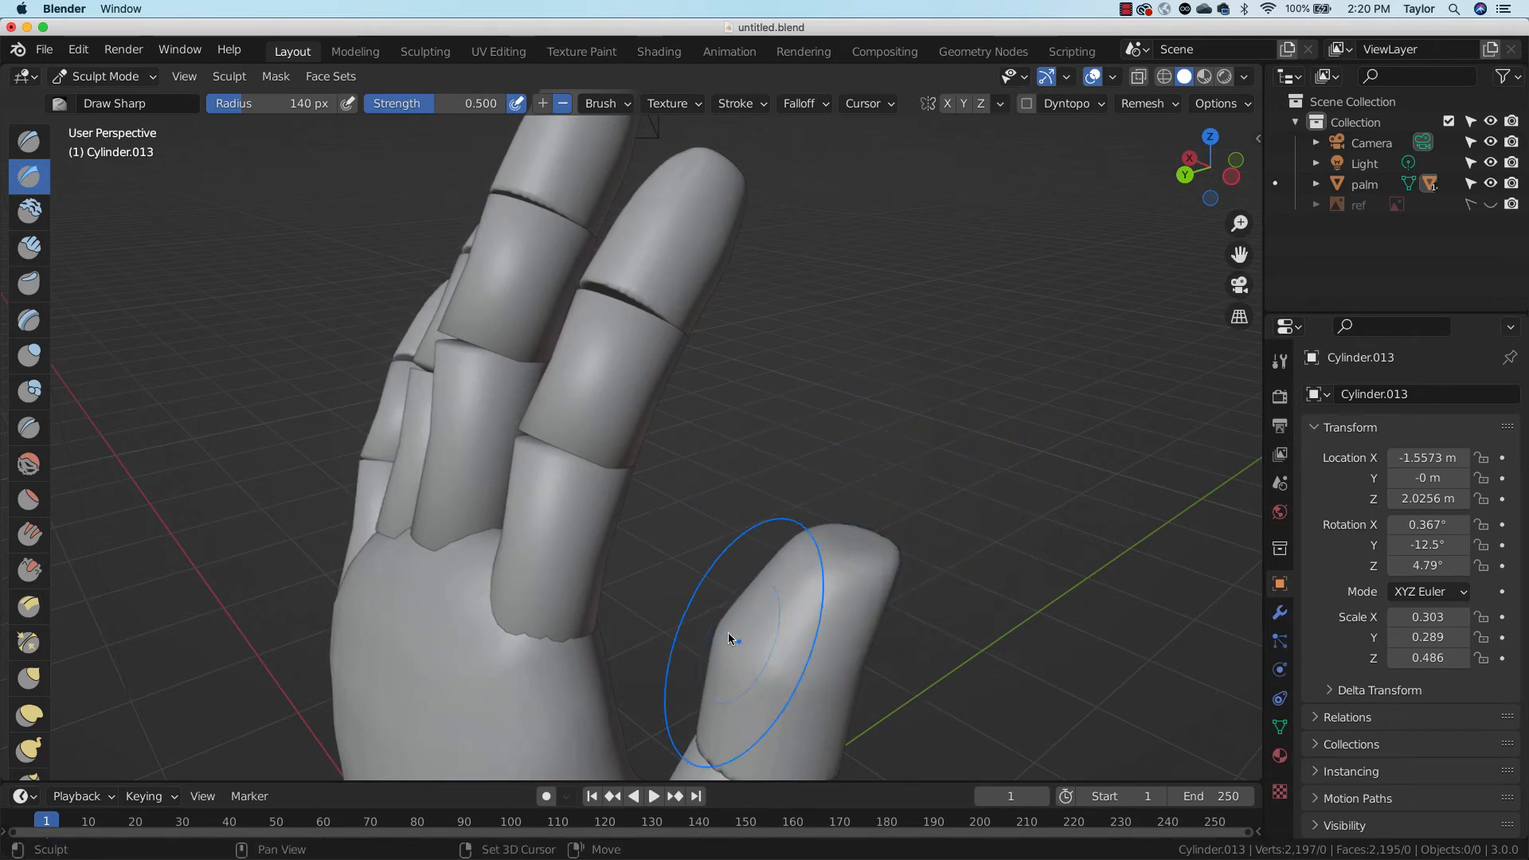
Smooth the remeshed thumb segment into a rounded tip, checking its shape from the side and back
{"action": "mouse_move", "coordinate": [734, 640]}
{"action": "left_mouse_down", "text": "shift"}
{"action": "mouse_move", "coordinate": [752, 655]}
{"action": "mouse_move", "coordinate": [812, 625]}
{"action": "left_mouse_up", "text": "shift"}
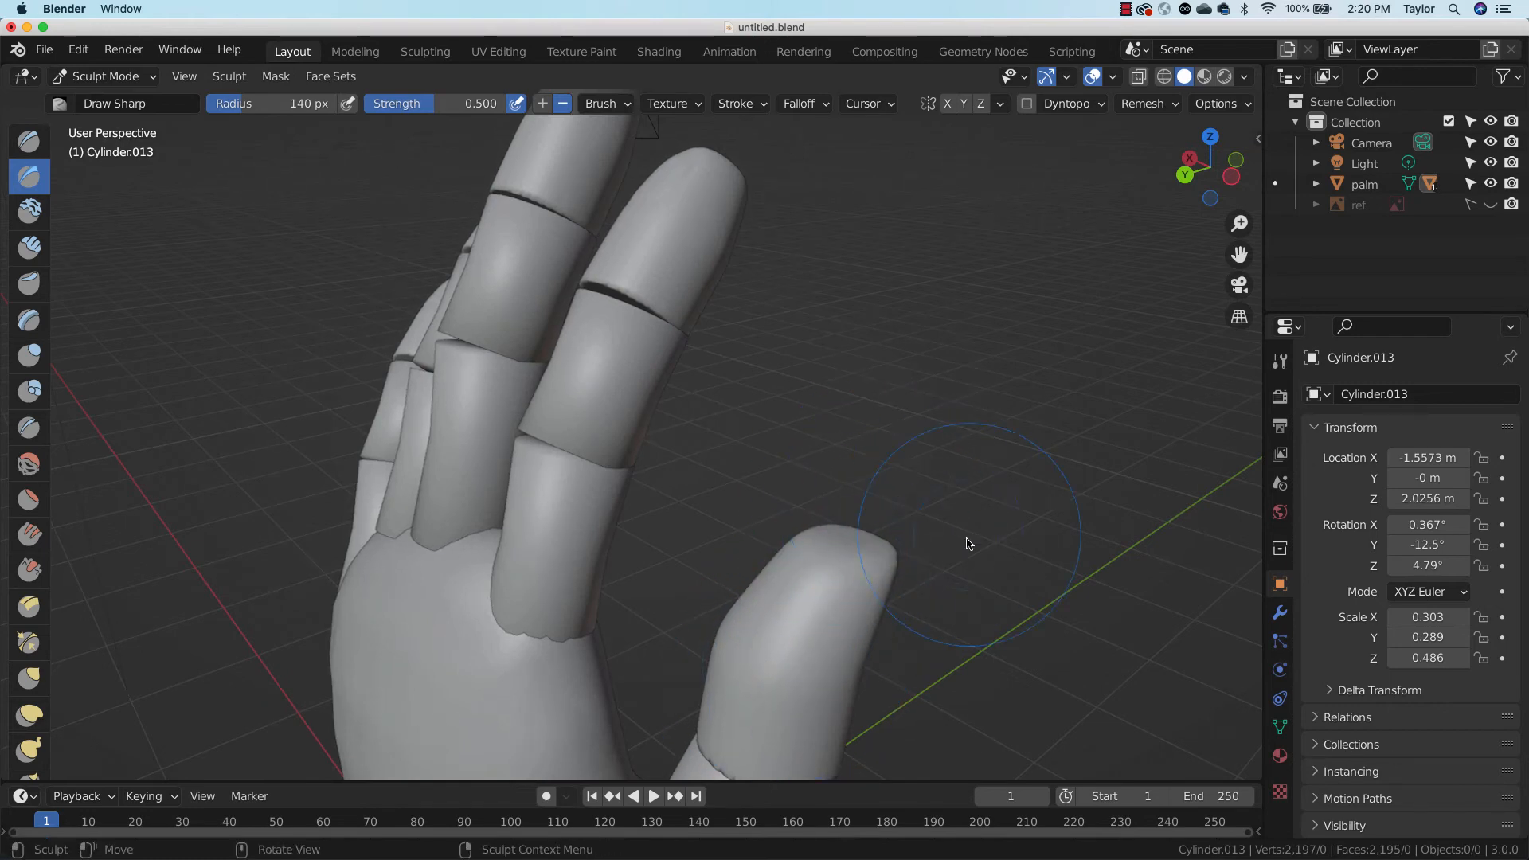
{"action": "middle_click_drag", "start_coordinate": [968, 544], "coordinate": [785, 487]}
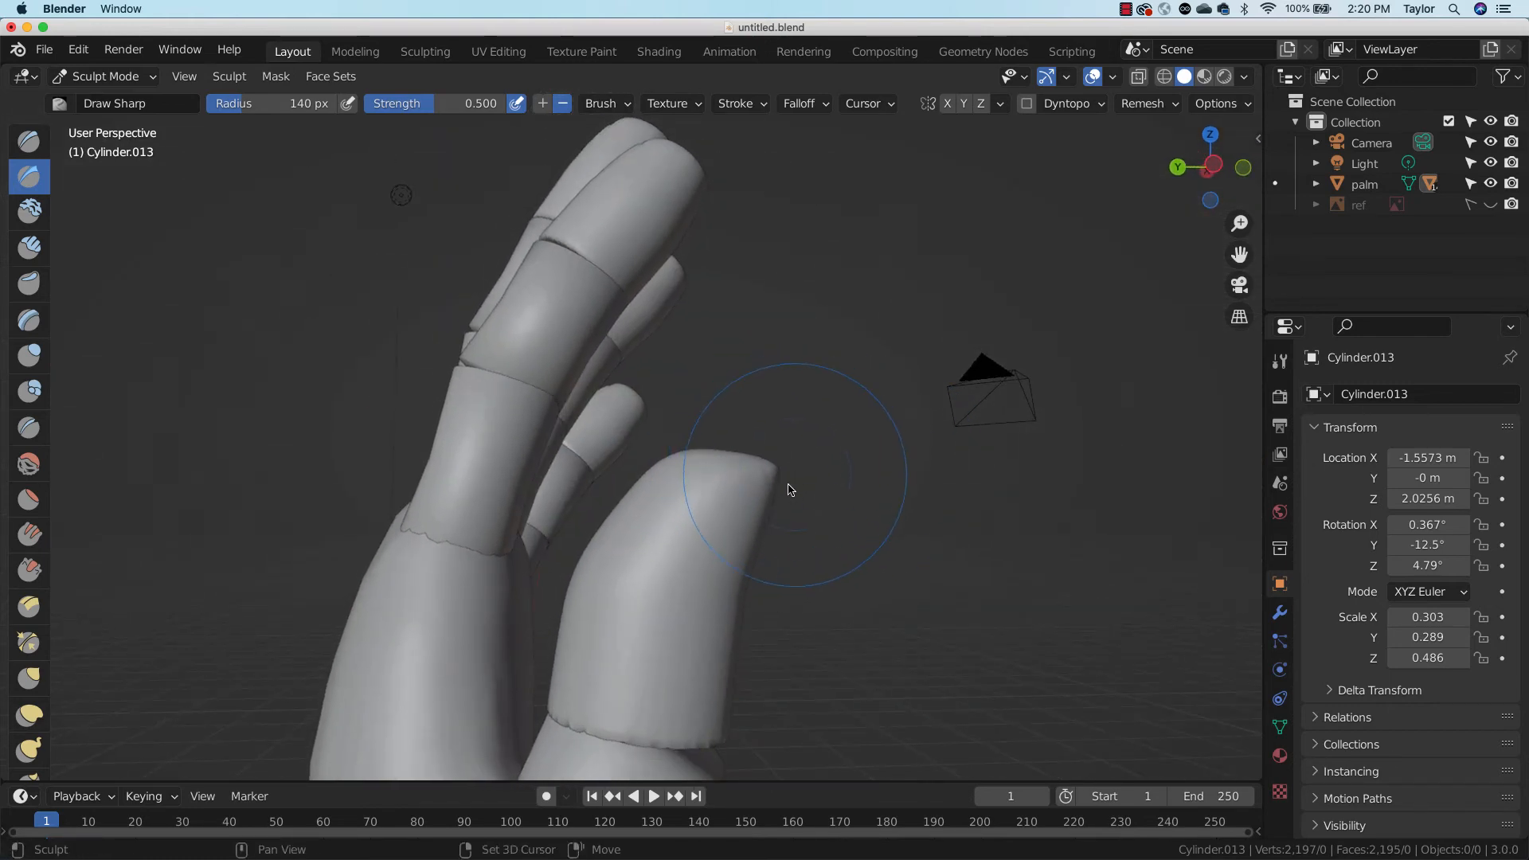
{"action": "mouse_move", "coordinate": [733, 707]}
{"action": "middle_mouse_down"}
{"action": "mouse_move", "coordinate": [832, 618]}
{"action": "mouse_move", "coordinate": [887, 614]}
{"action": "middle_mouse_up"}
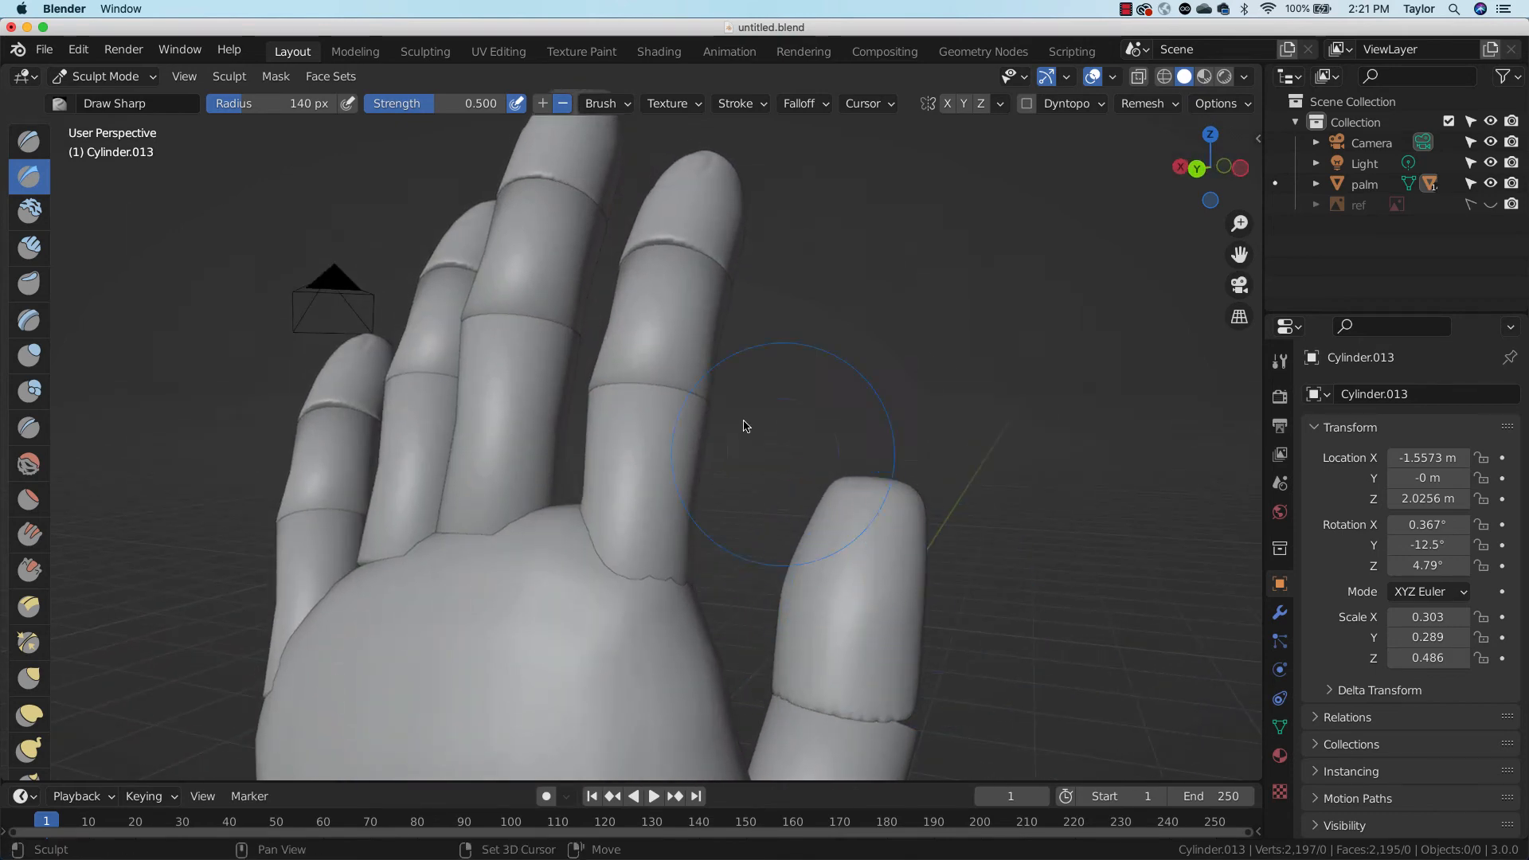
Return to Object Mode and lengthen the thumb's tip segment by scaling it about 1.08 along Z
{"action": "left_click", "coordinate": [104, 76]}
{"action": "left_click", "coordinate": [151, 106]}
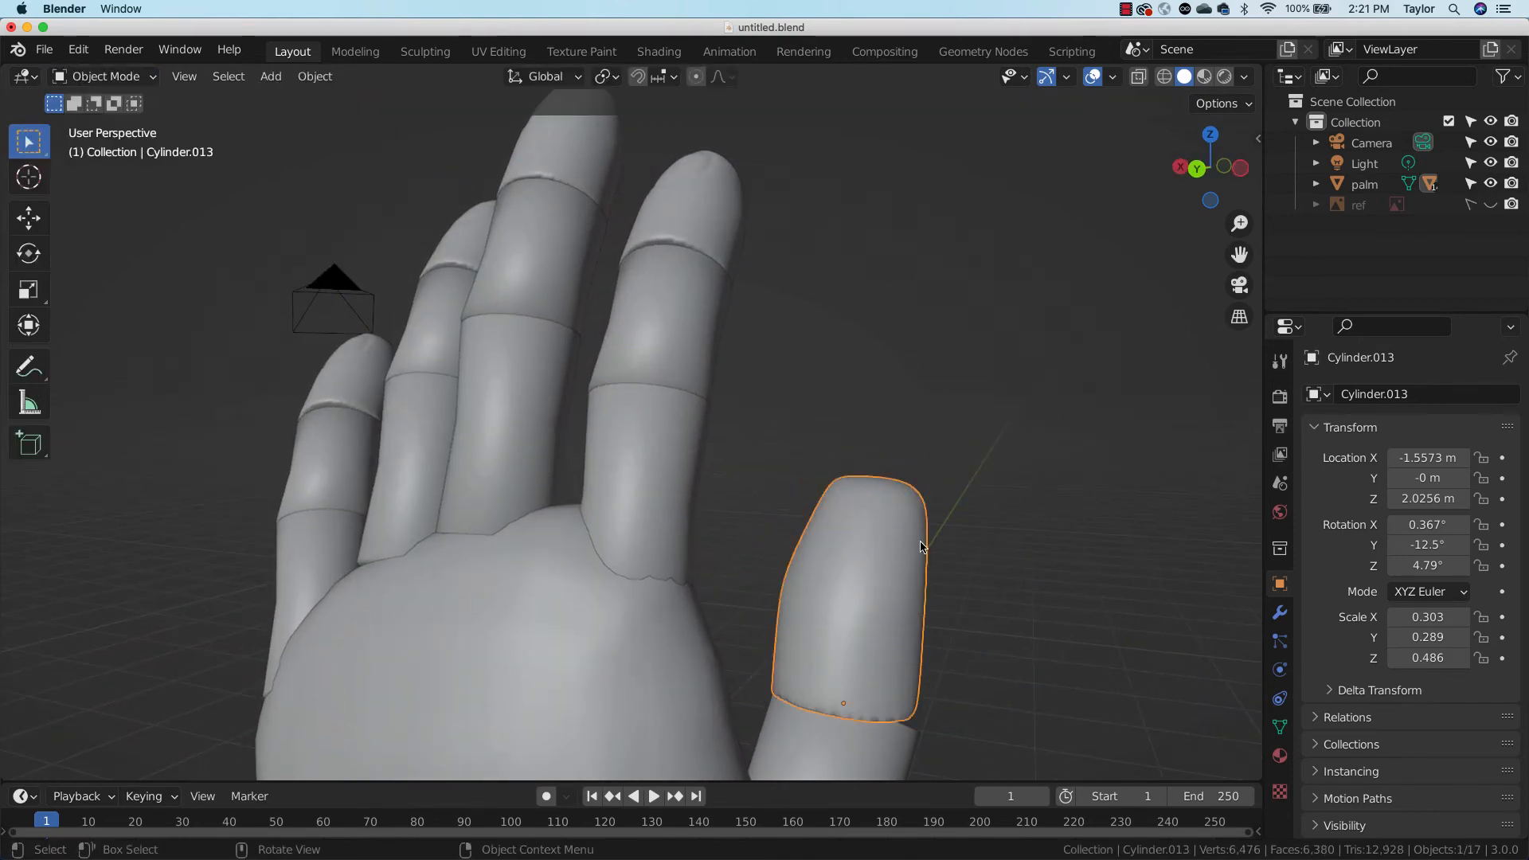
{"action": "key", "text": "s"}
{"action": "key", "text": "z"}
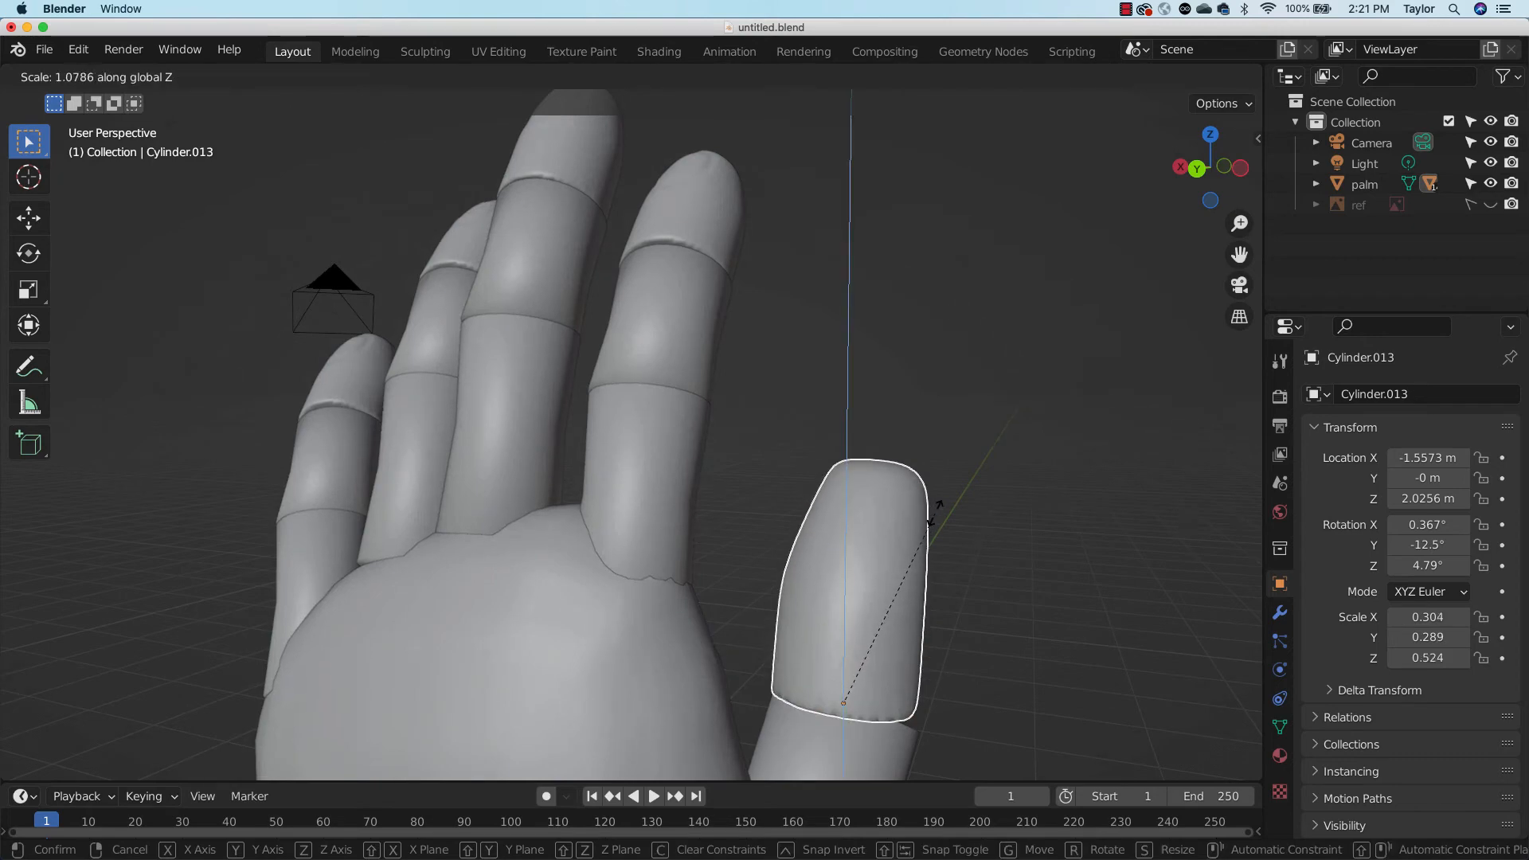
{"action": "left_click", "coordinate": [941, 519]}
{"action": "left_click", "coordinate": [1013, 543]}
Join the palm and all finger segments into one object and leave only that joined hand selected
{"action": "middle_click_drag", "start_coordinate": [1014, 543], "coordinate": [657, 314]}
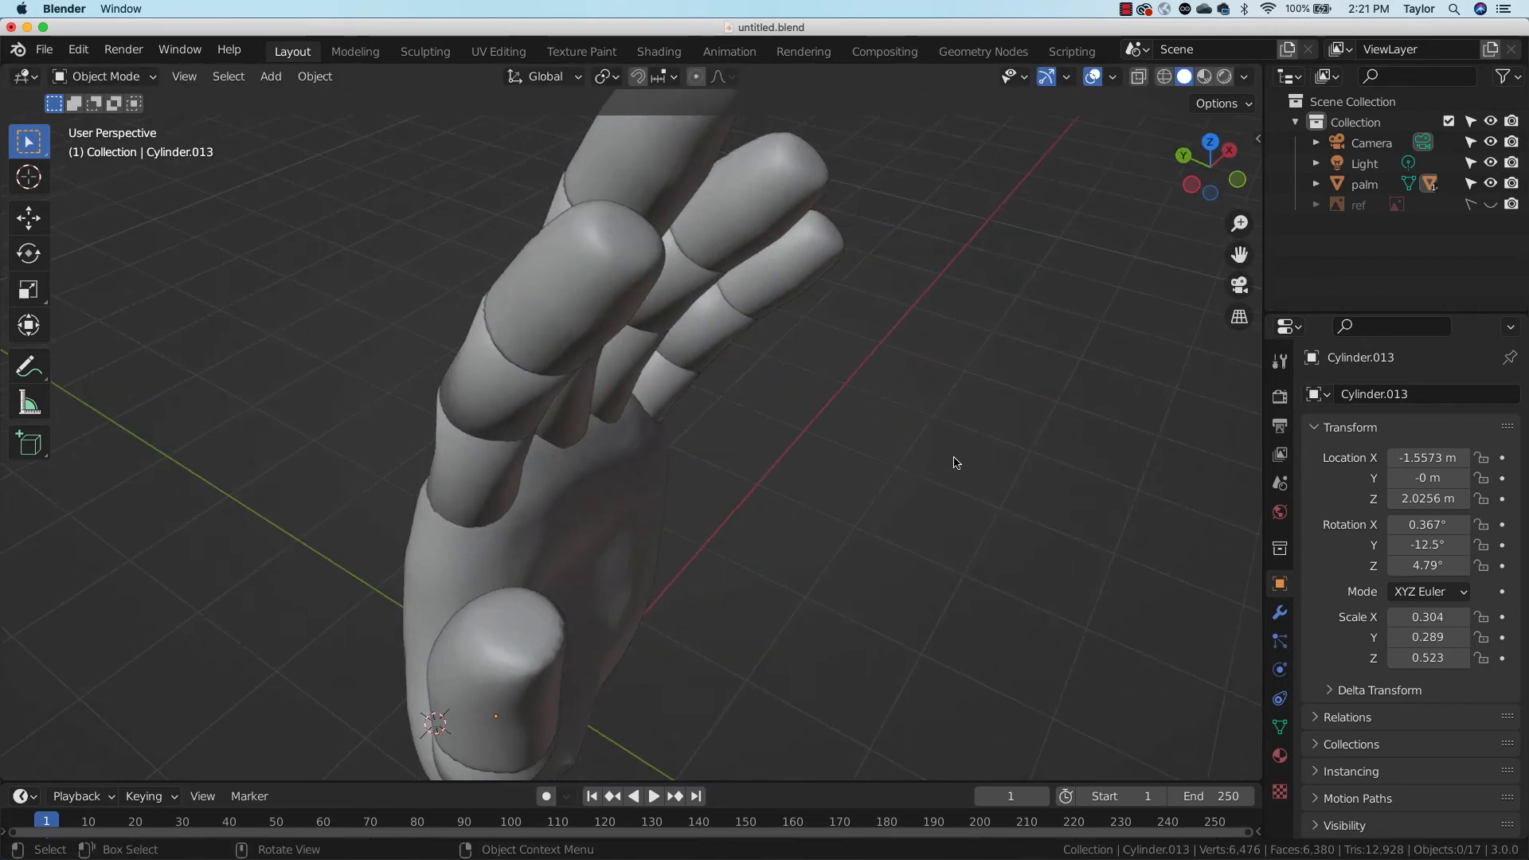
{"action": "scroll", "coordinate": [894, 512], "scroll_direction": "down", "scroll_amount": 5}
{"action": "scroll", "coordinate": [1016, 400], "scroll_direction": "down", "scroll_amount": 3}
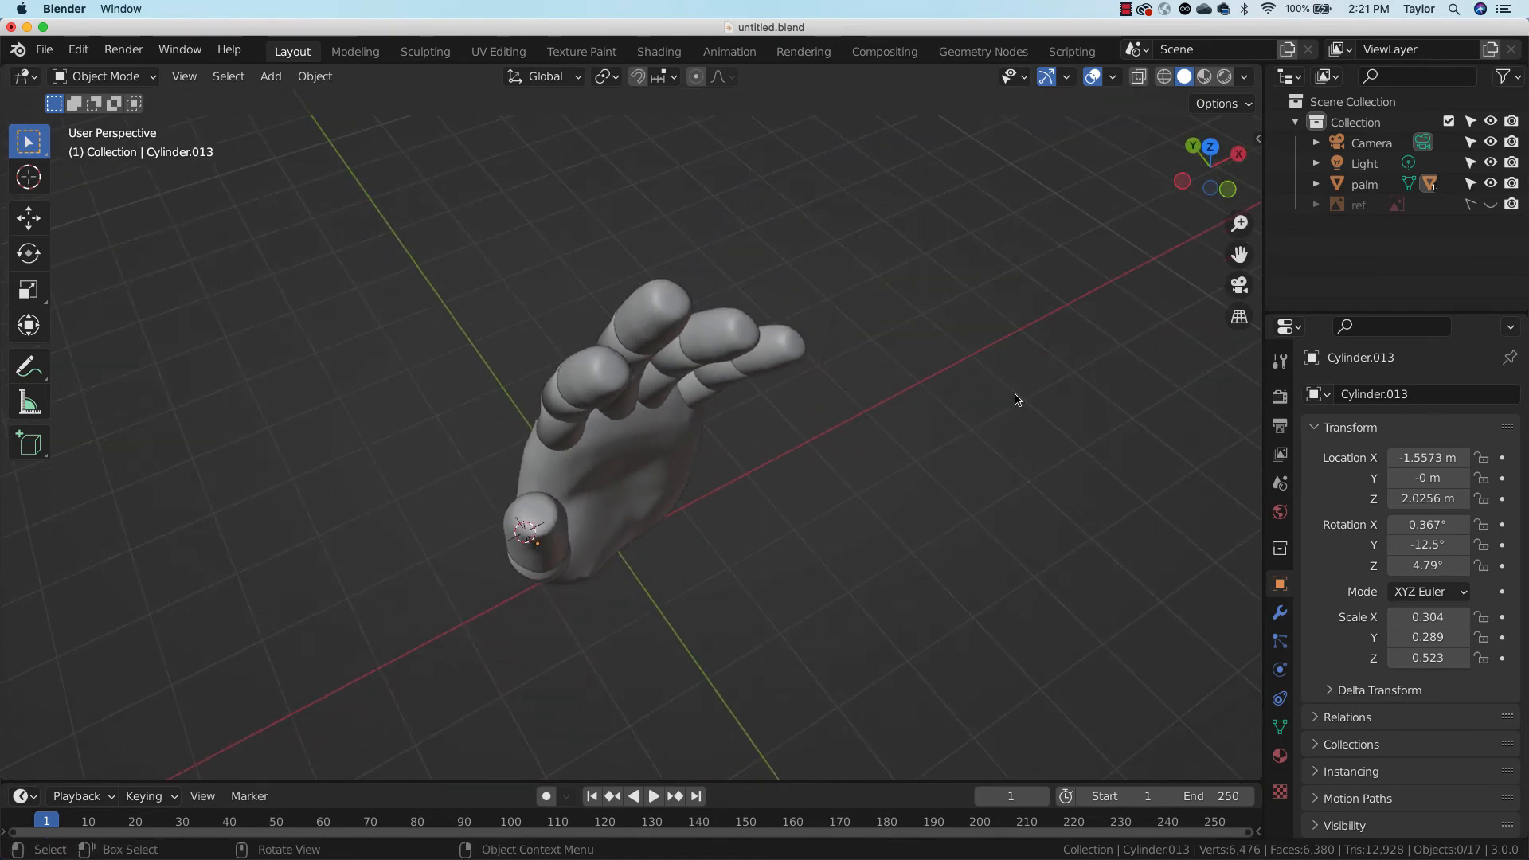
{"action": "middle_click_drag", "start_coordinate": [1017, 400], "coordinate": [886, 437]}
{"action": "middle_click_drag", "start_coordinate": [756, 417], "coordinate": [690, 537]}
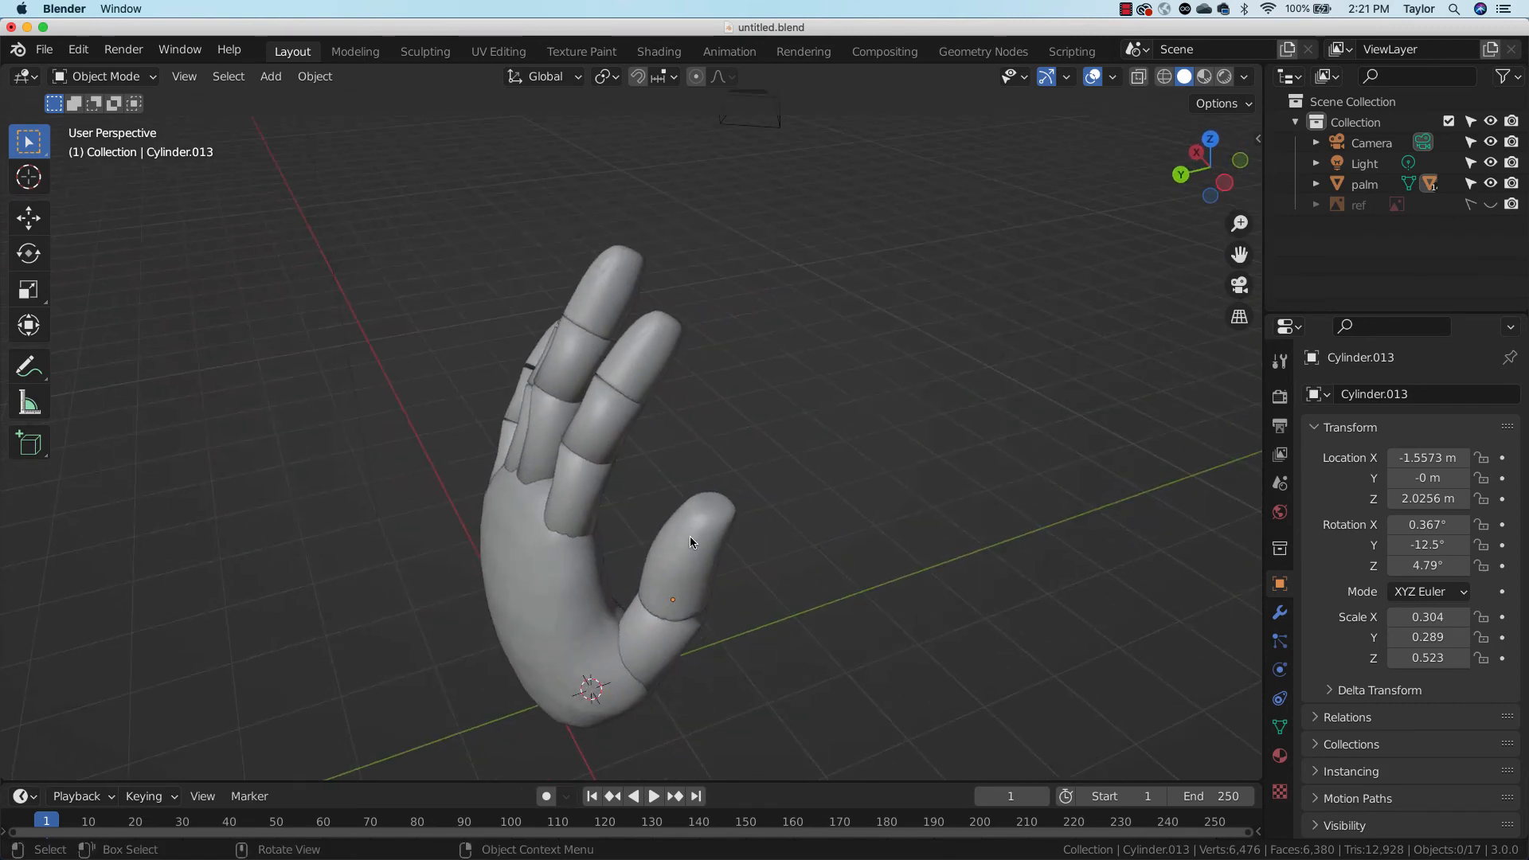
{"action": "middle_click_drag", "start_coordinate": [890, 406], "coordinate": [772, 399]}
{"action": "key", "text": "a"}
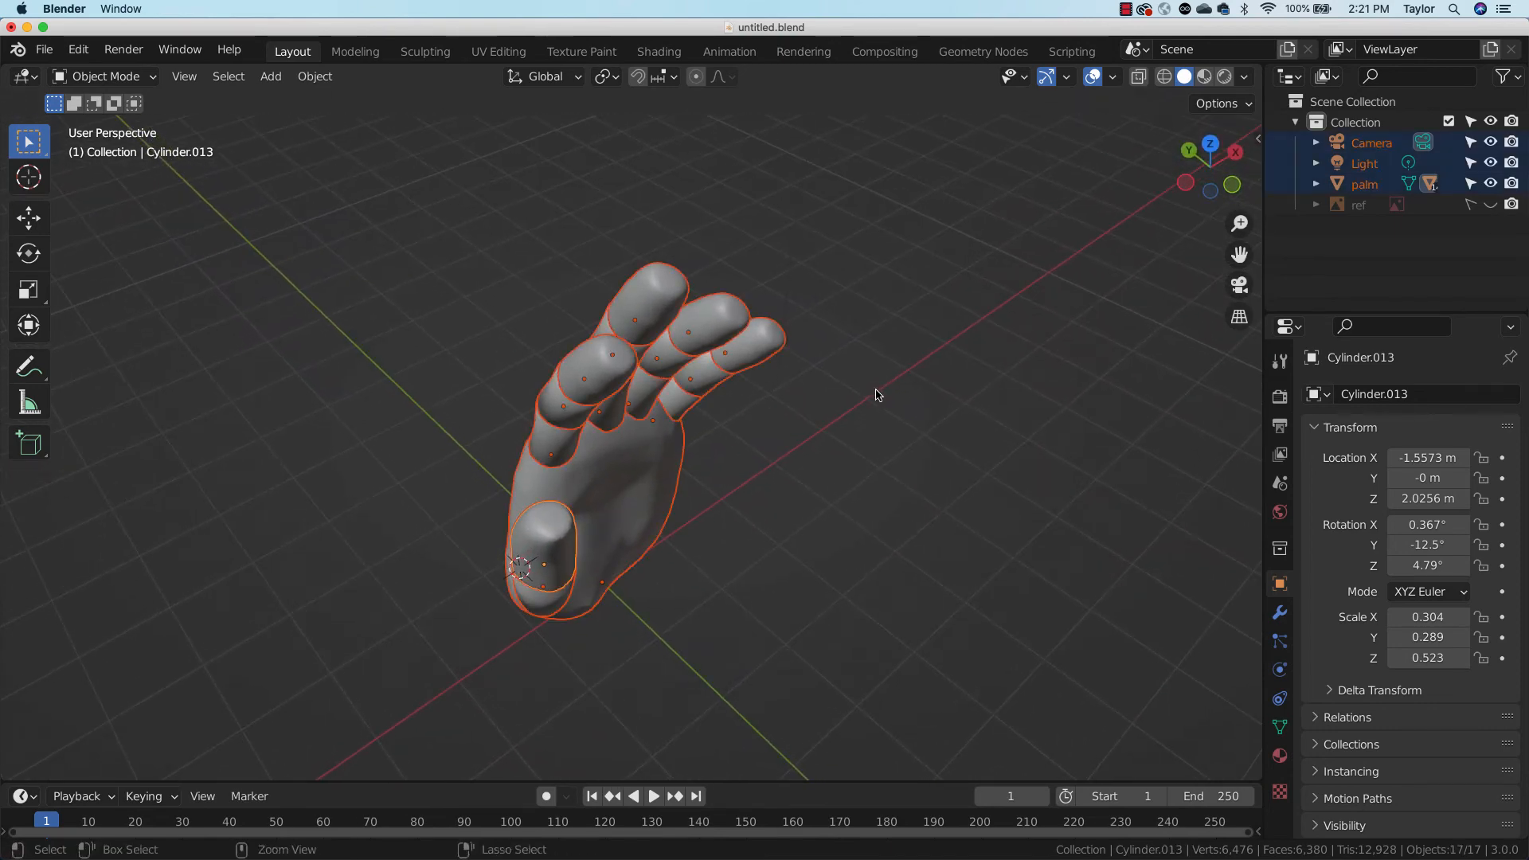
{"action": "key", "text": "ctrl+j"}
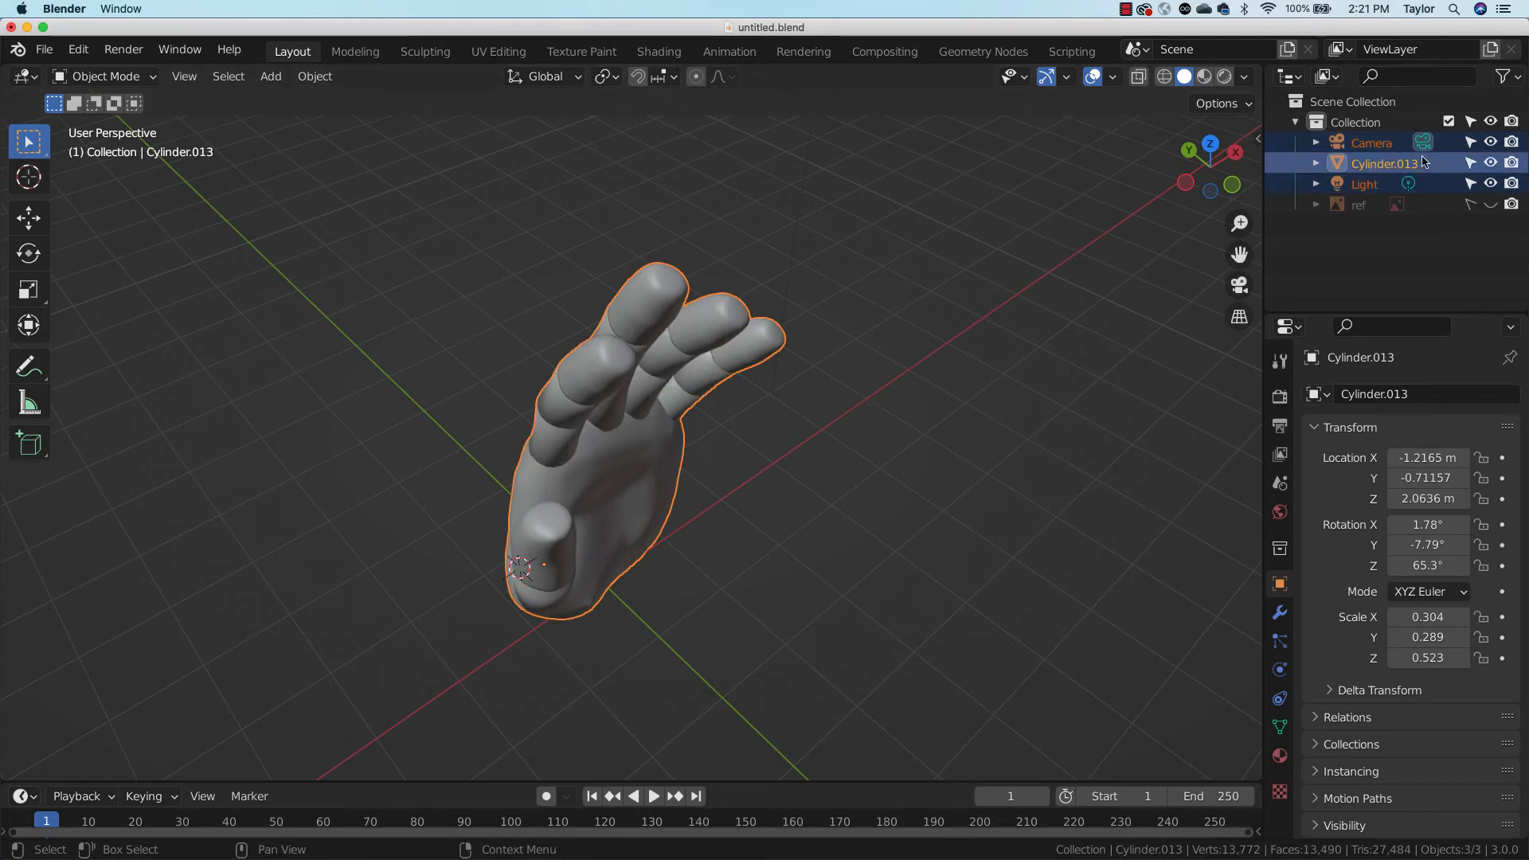
{"action": "left_click", "coordinate": [1317, 164]}
{"action": "left_click", "coordinate": [1317, 164]}
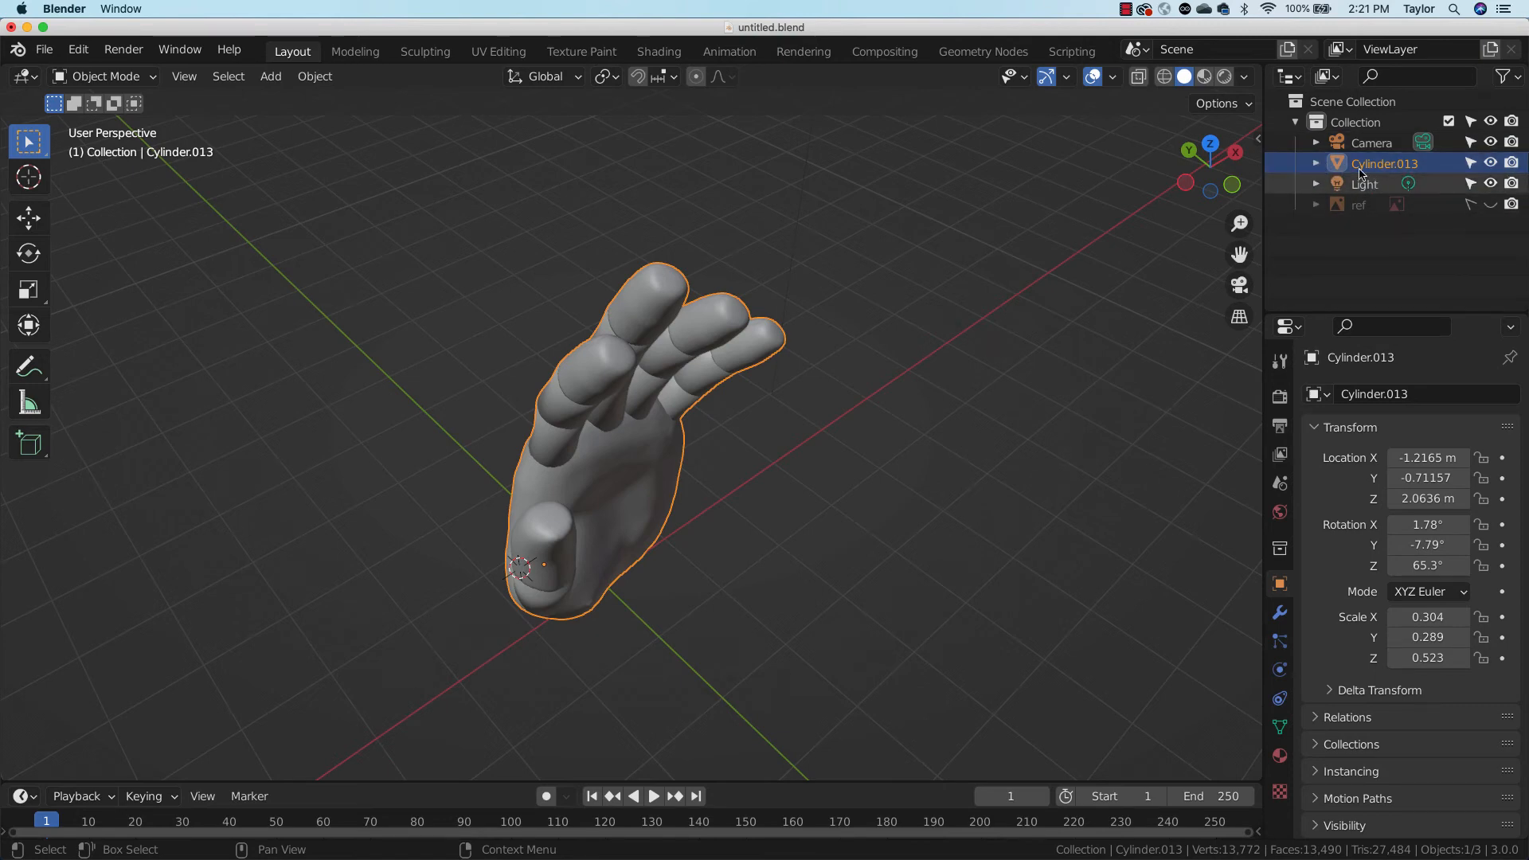
Examine the joined hand's mesh in Edit Mode, then inspect its palm and back in Object Mode
{"action": "middle_click_drag", "start_coordinate": [684, 446], "coordinate": [700, 367]}
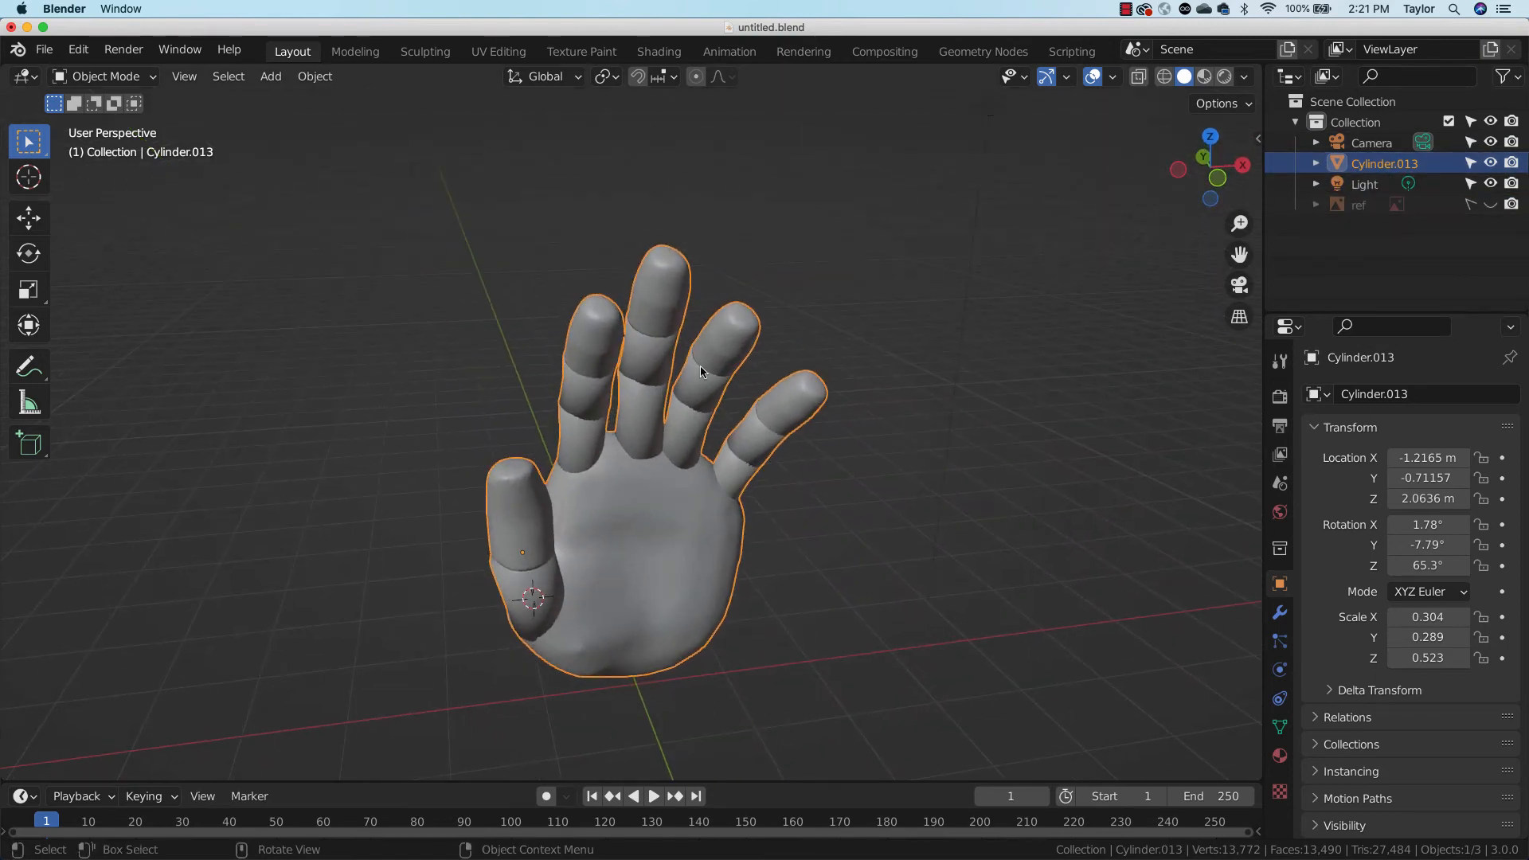
{"action": "middle_click_drag", "start_coordinate": [732, 423], "coordinate": [784, 523]}
{"action": "left_click", "coordinate": [103, 75]}
{"action": "left_click", "coordinate": [131, 119]}
{"action": "left_click", "coordinate": [140, 78]}
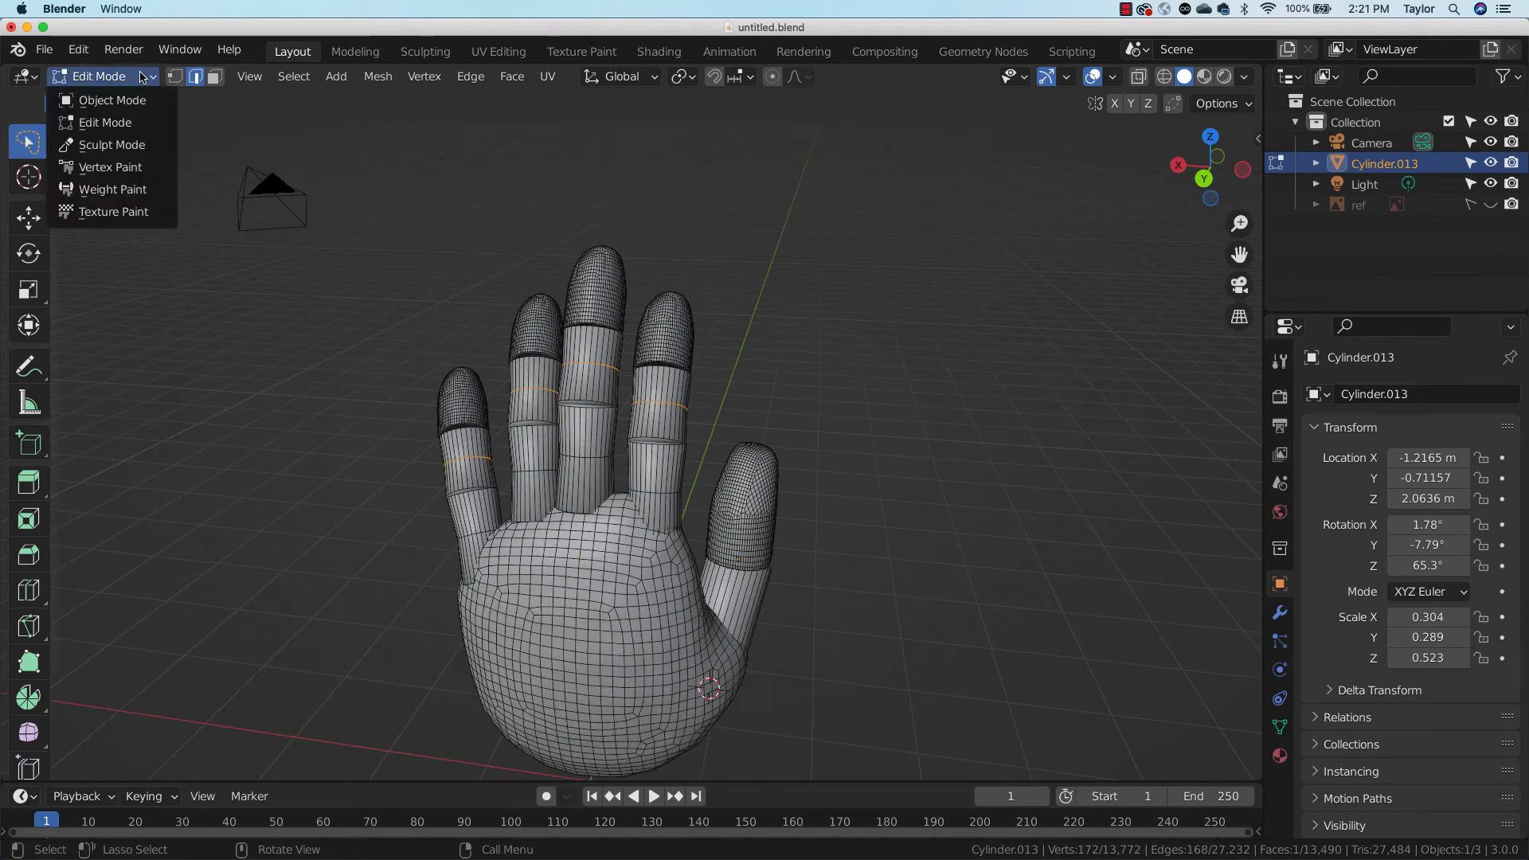
{"action": "left_click", "coordinate": [140, 100]}
{"action": "middle_click_drag", "start_coordinate": [494, 310], "coordinate": [599, 452]}
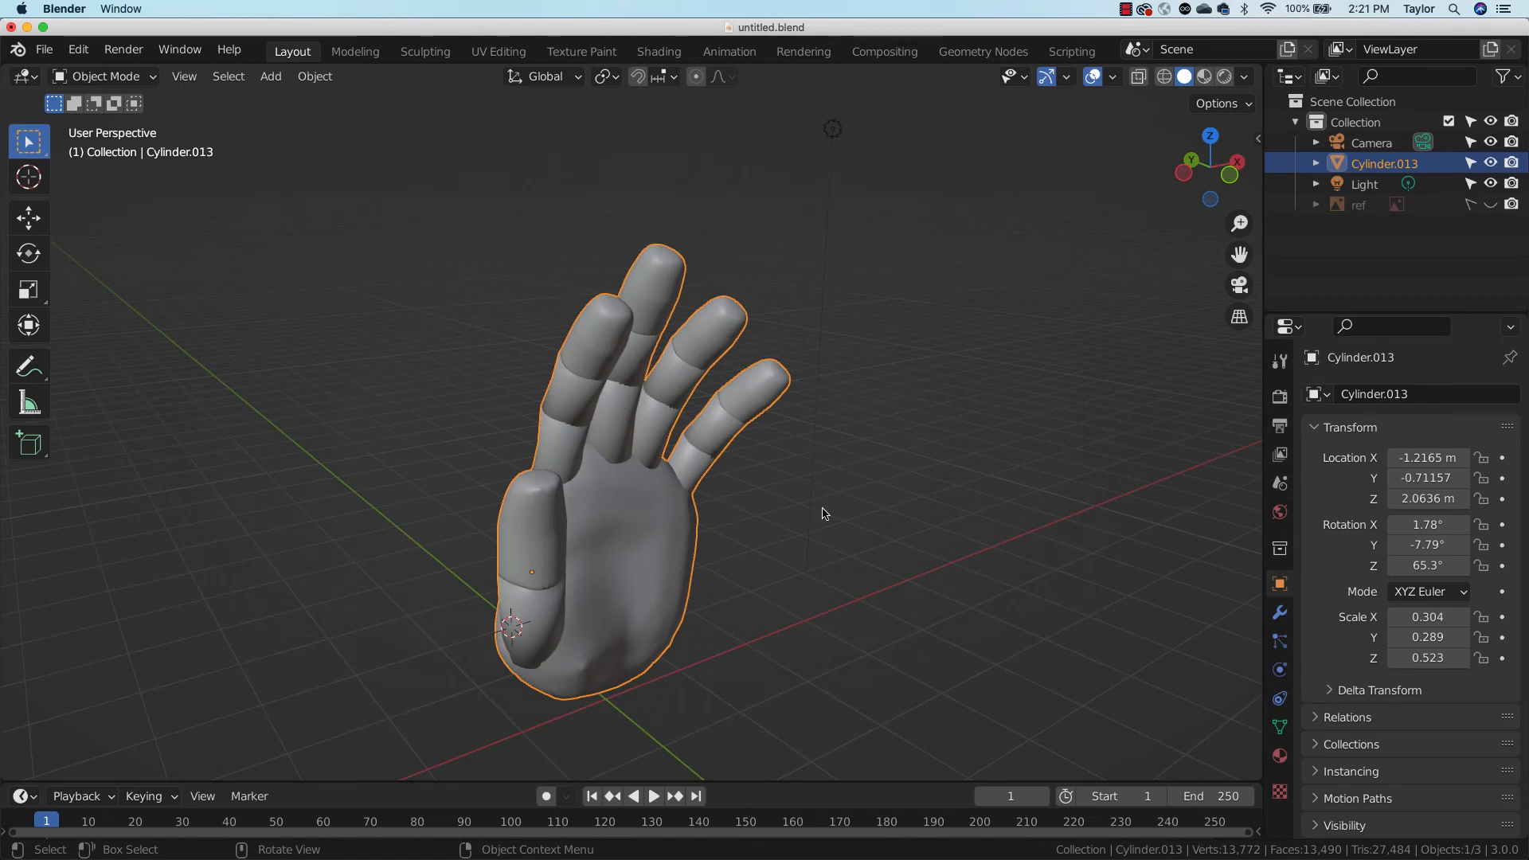
{"action": "middle_click_drag", "start_coordinate": [824, 513], "coordinate": [802, 458]}
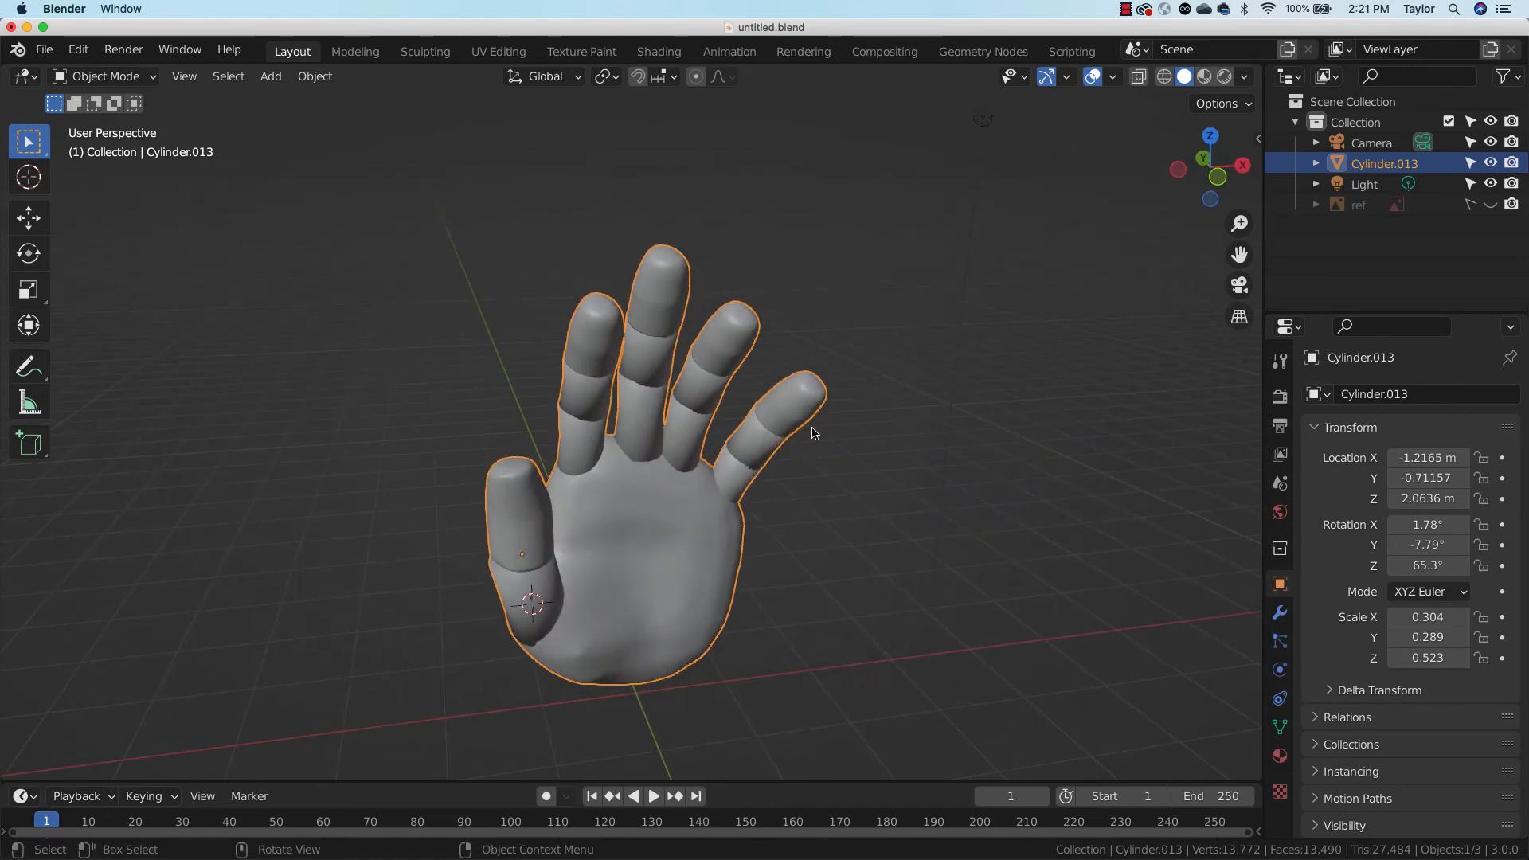
{"action": "middle_click_drag", "start_coordinate": [703, 363], "coordinate": [760, 445]}
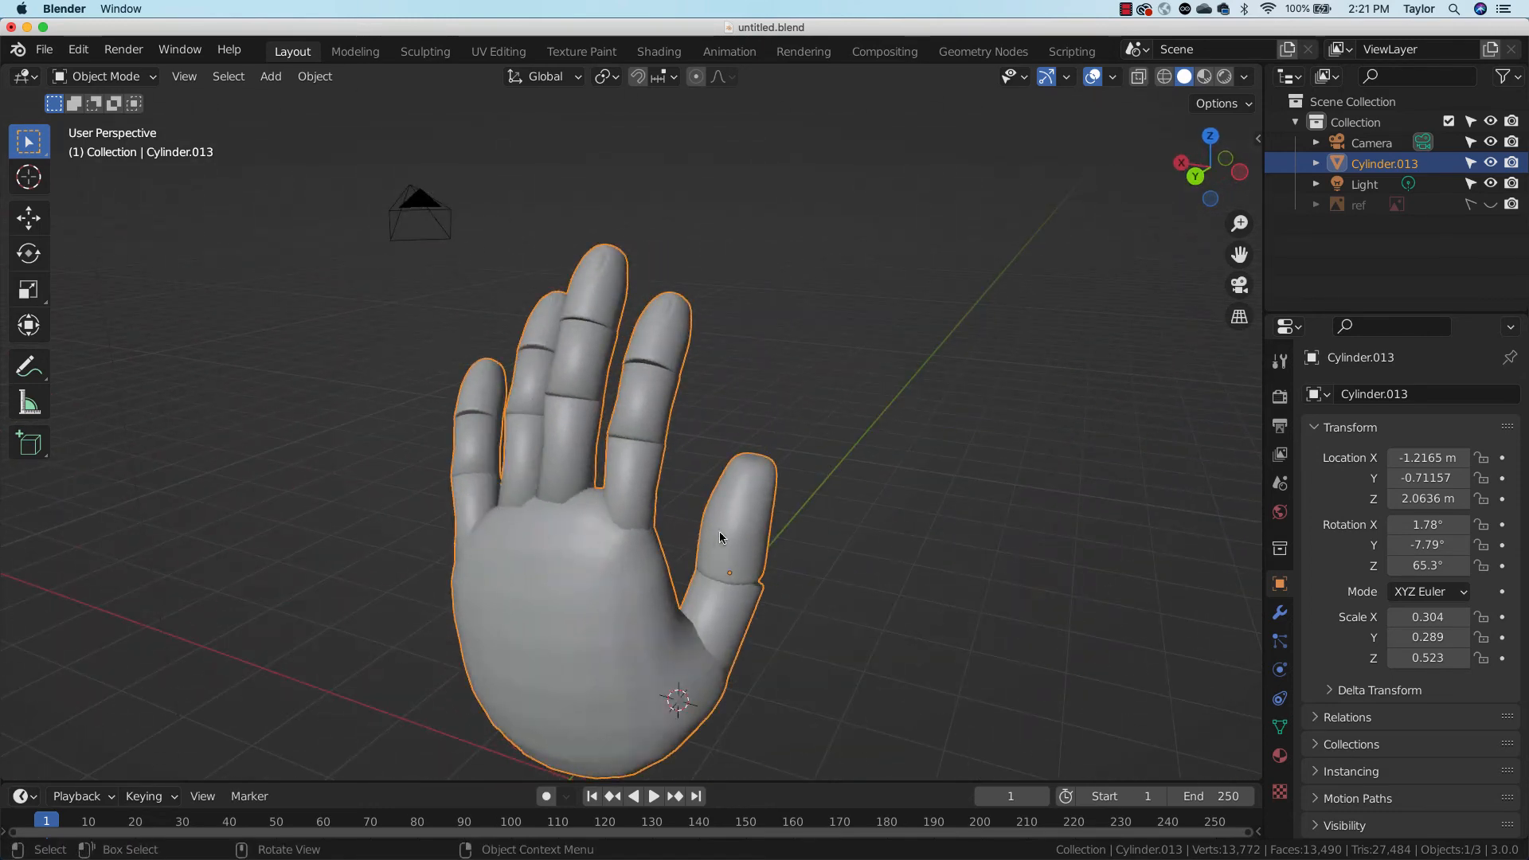
{"action": "middle_click_drag", "start_coordinate": [699, 494], "coordinate": [831, 466]}
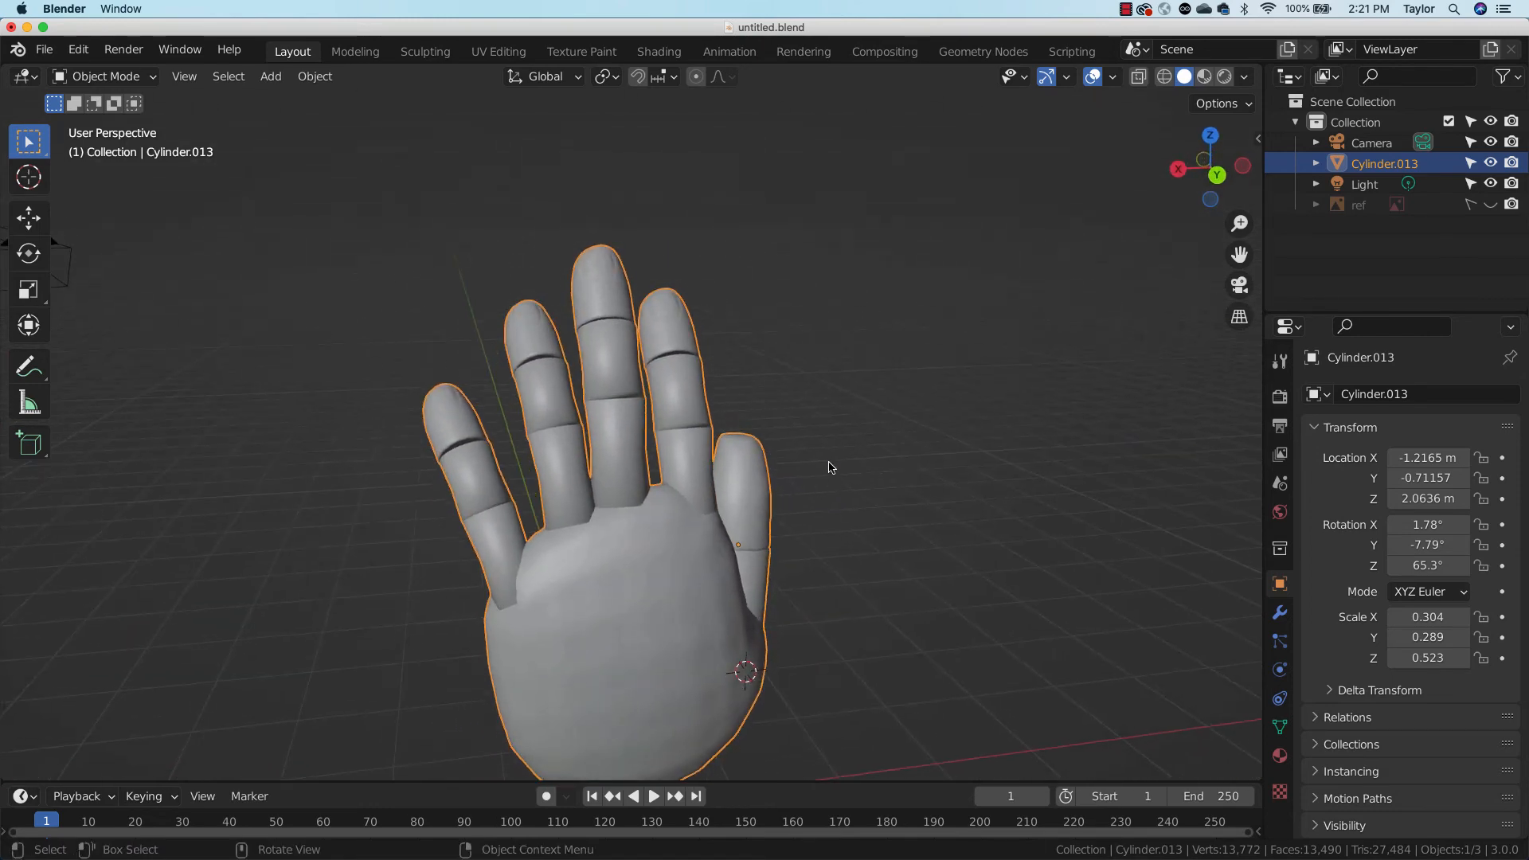
{"action": "left_click_drag", "start_coordinate": [1243, 226], "coordinate": [1257, 183]}
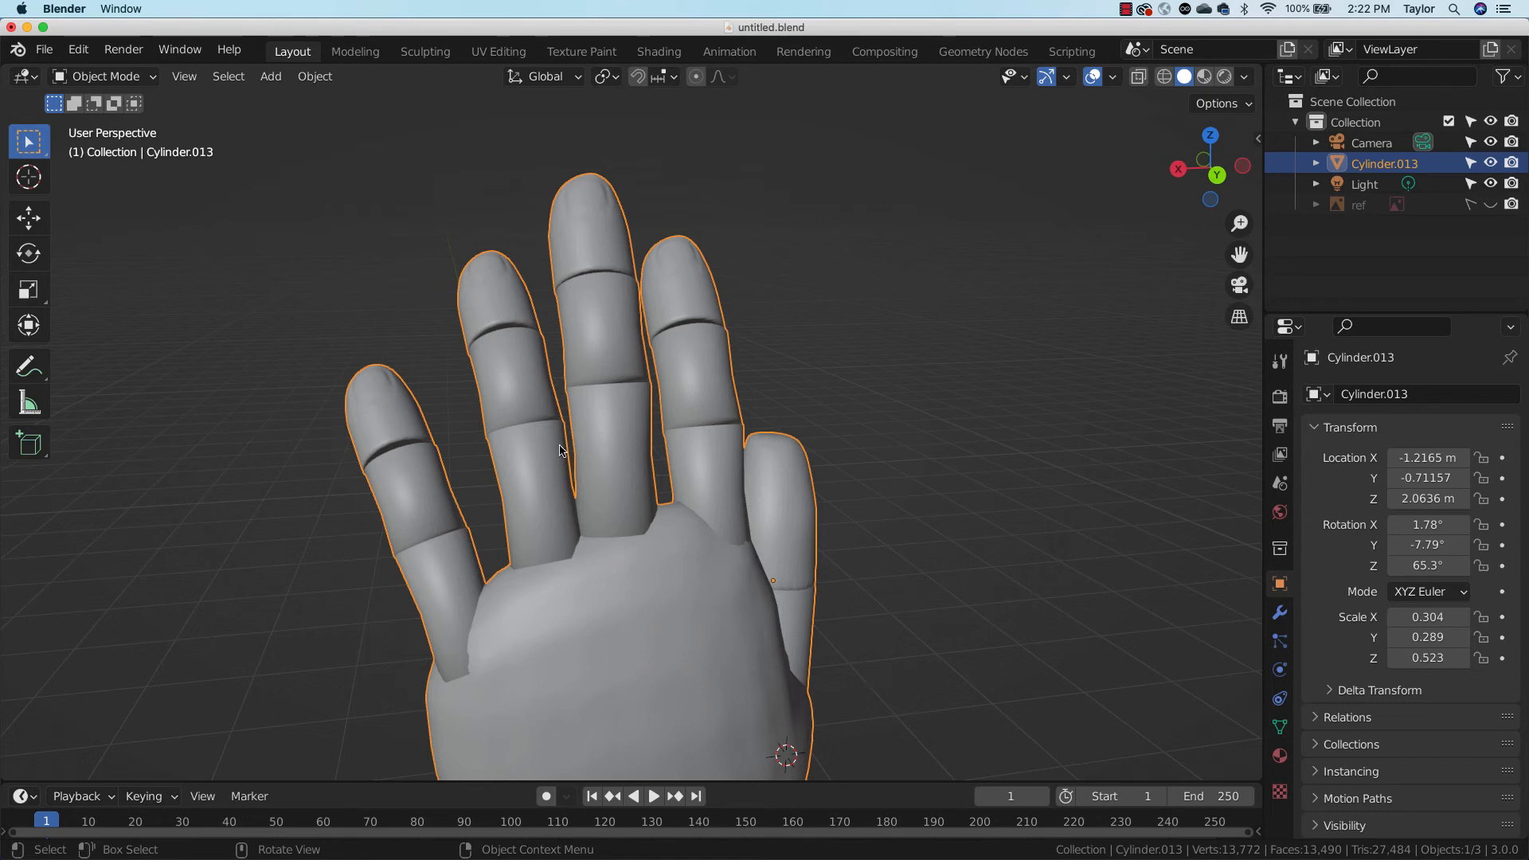
{"action": "middle_click_drag", "start_coordinate": [706, 422], "coordinate": [670, 470]}
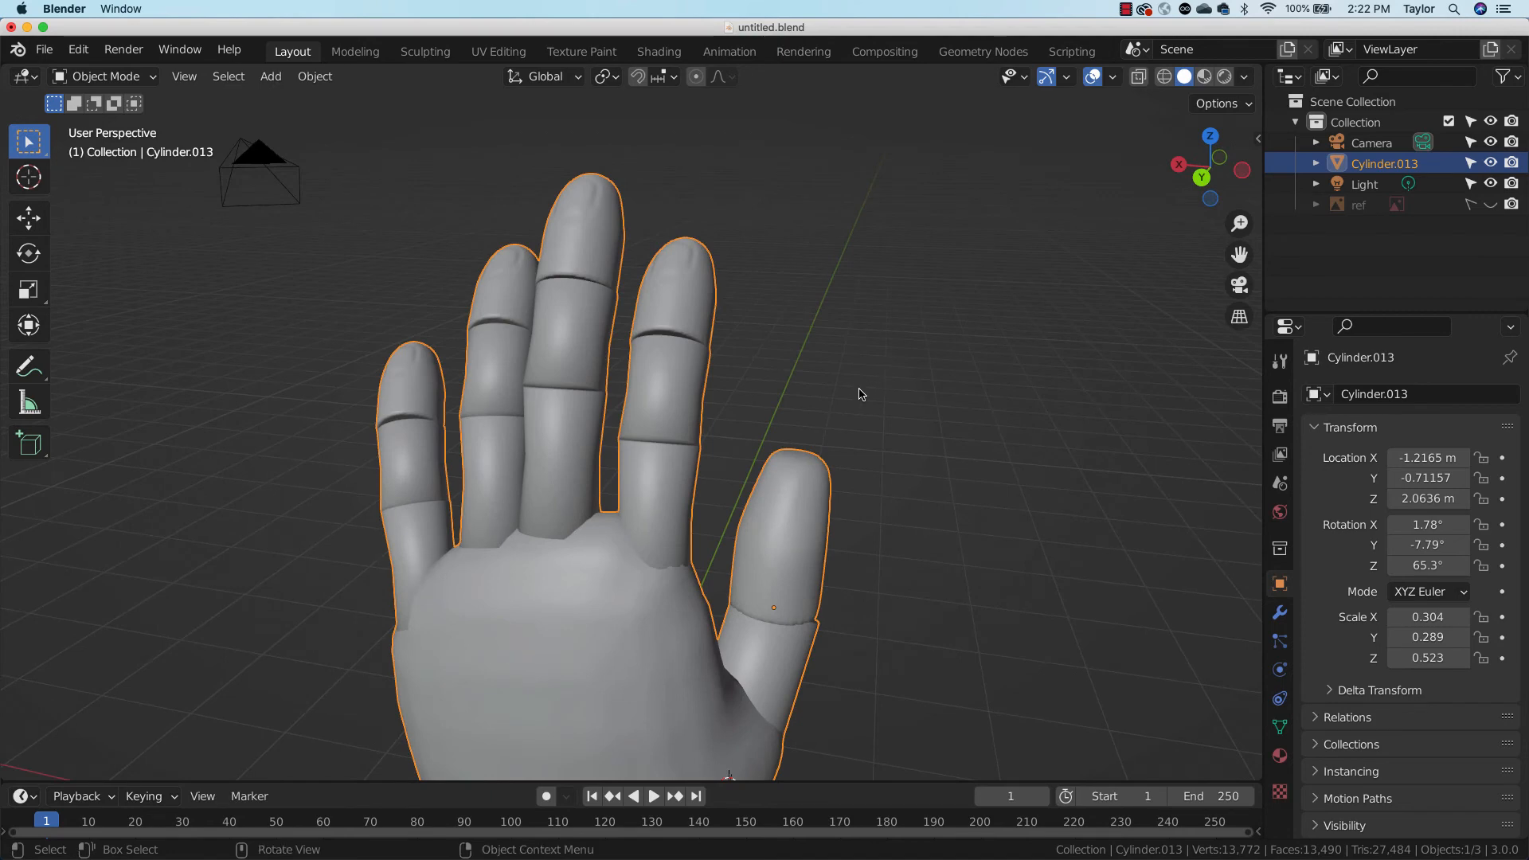
{"action": "left_click", "coordinate": [146, 80]}
{"action": "left_click", "coordinate": [146, 146]}
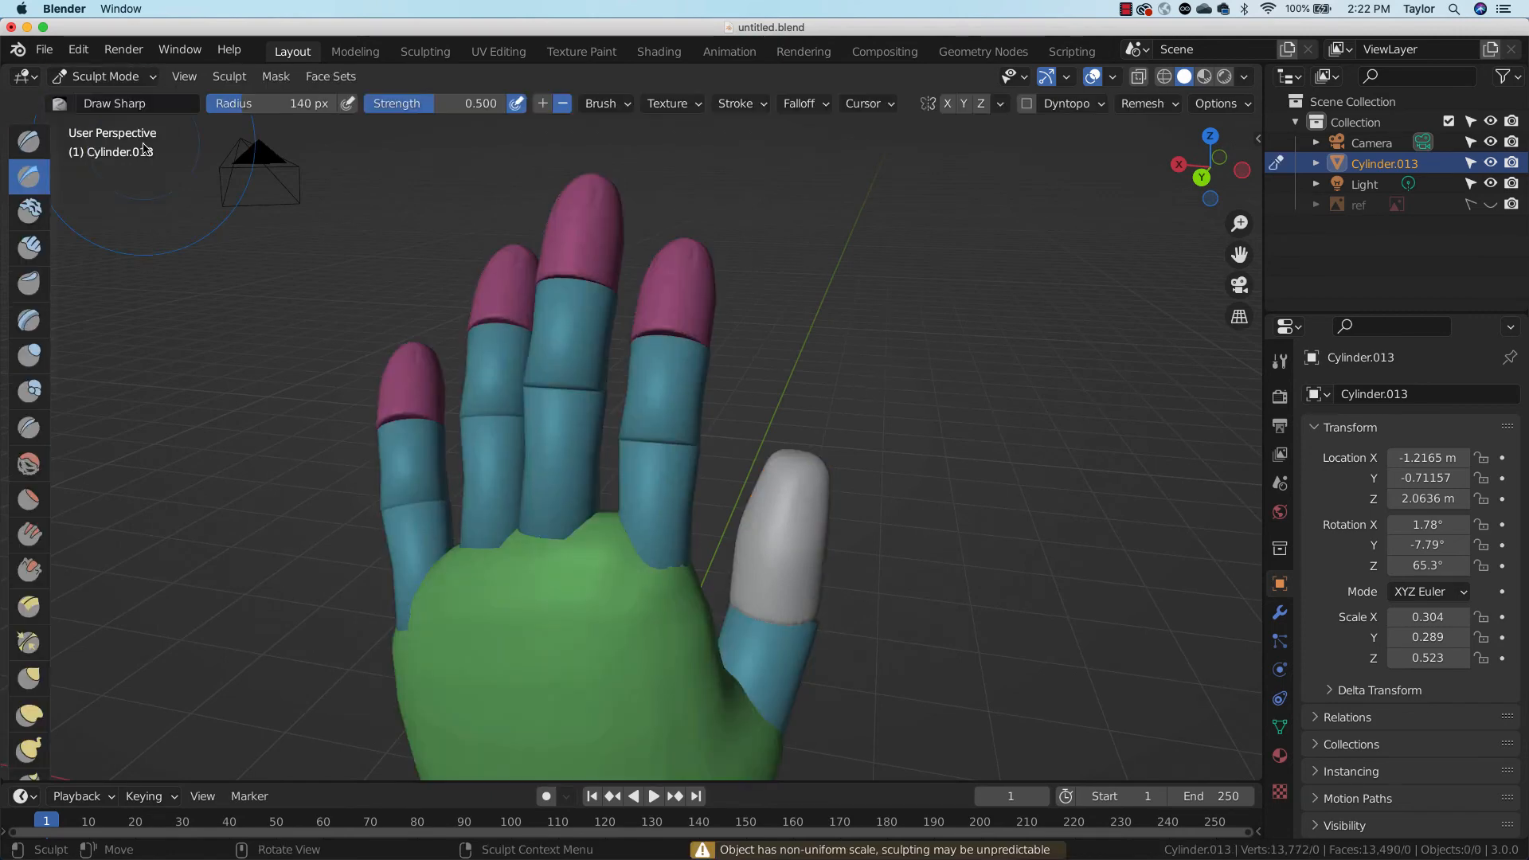
{"action": "middle_click_drag", "start_coordinate": [863, 474], "coordinate": [942, 470]}
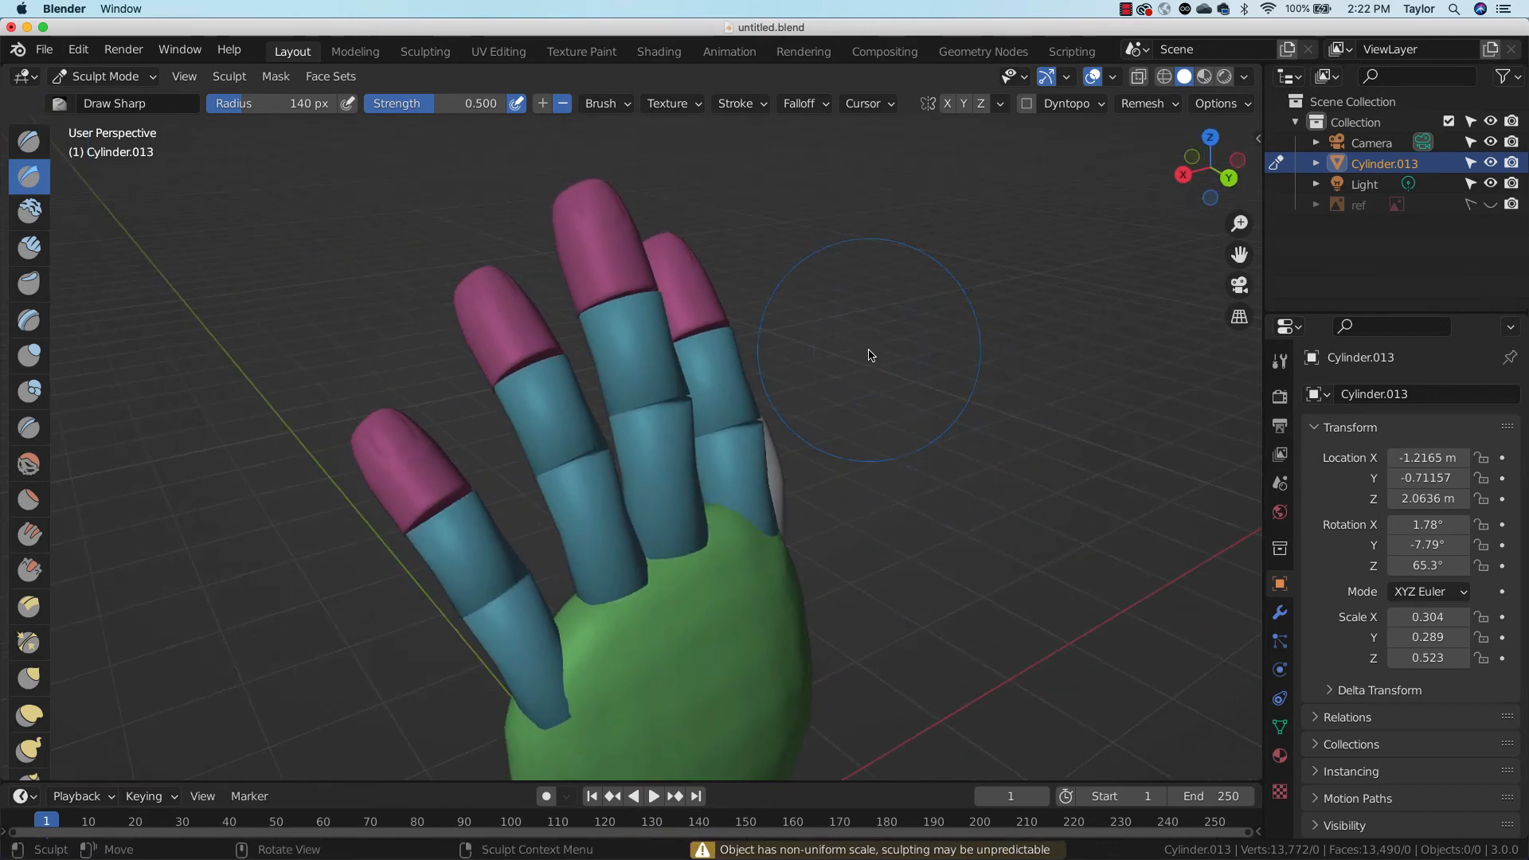
{"action": "left_click", "coordinate": [104, 75]}
{"action": "left_click", "coordinate": [128, 96]}
Apply all transforms to the joined hand in Object Mode and switch it to Sculpt Mode
{"action": "middle_click_drag", "start_coordinate": [859, 470], "coordinate": [842, 467]}
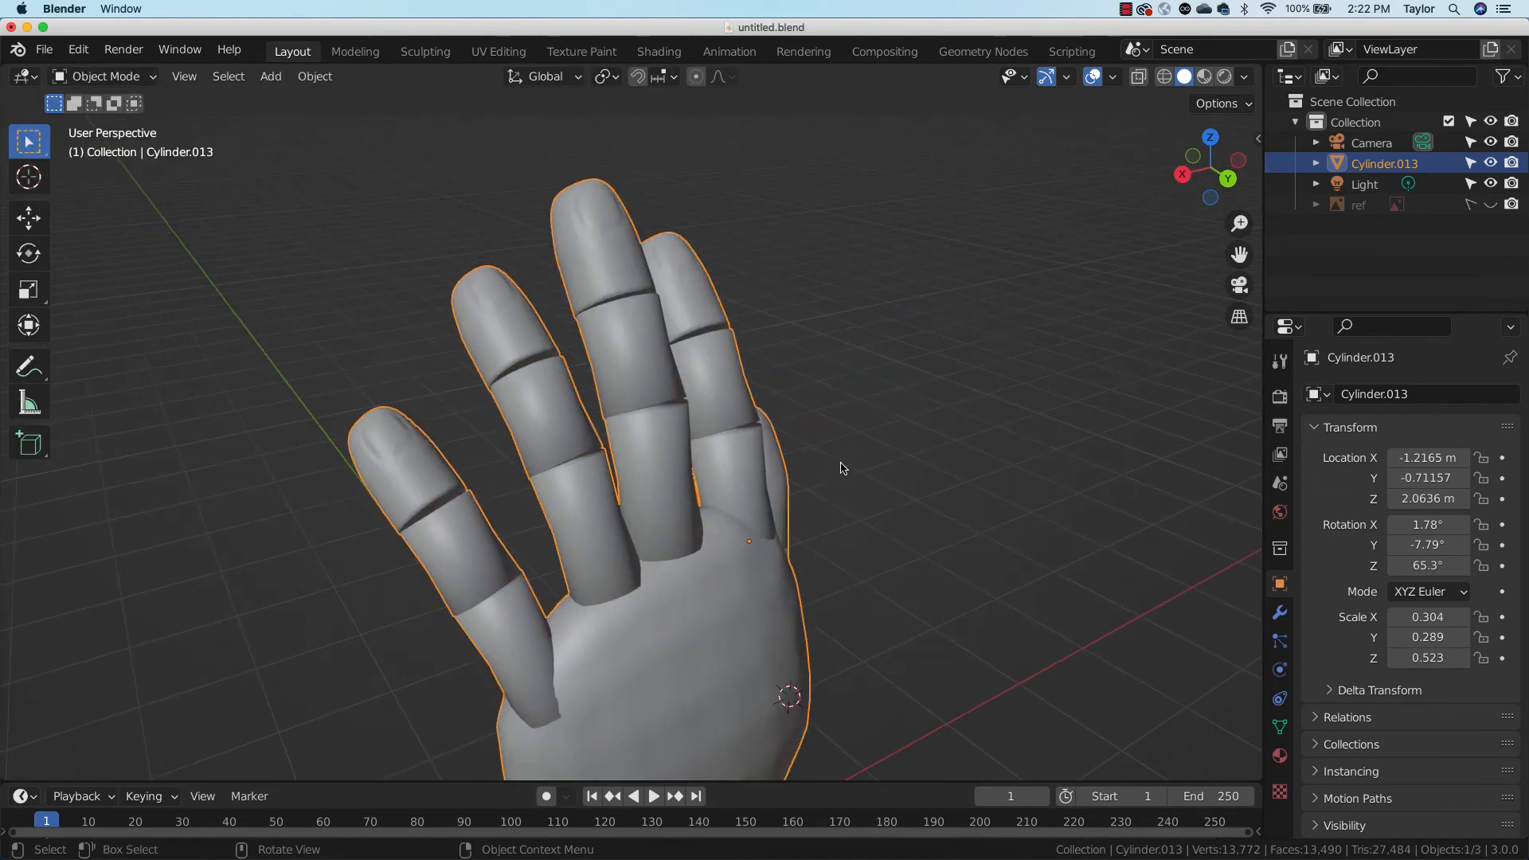
{"action": "key", "text": "ctrl+a"}
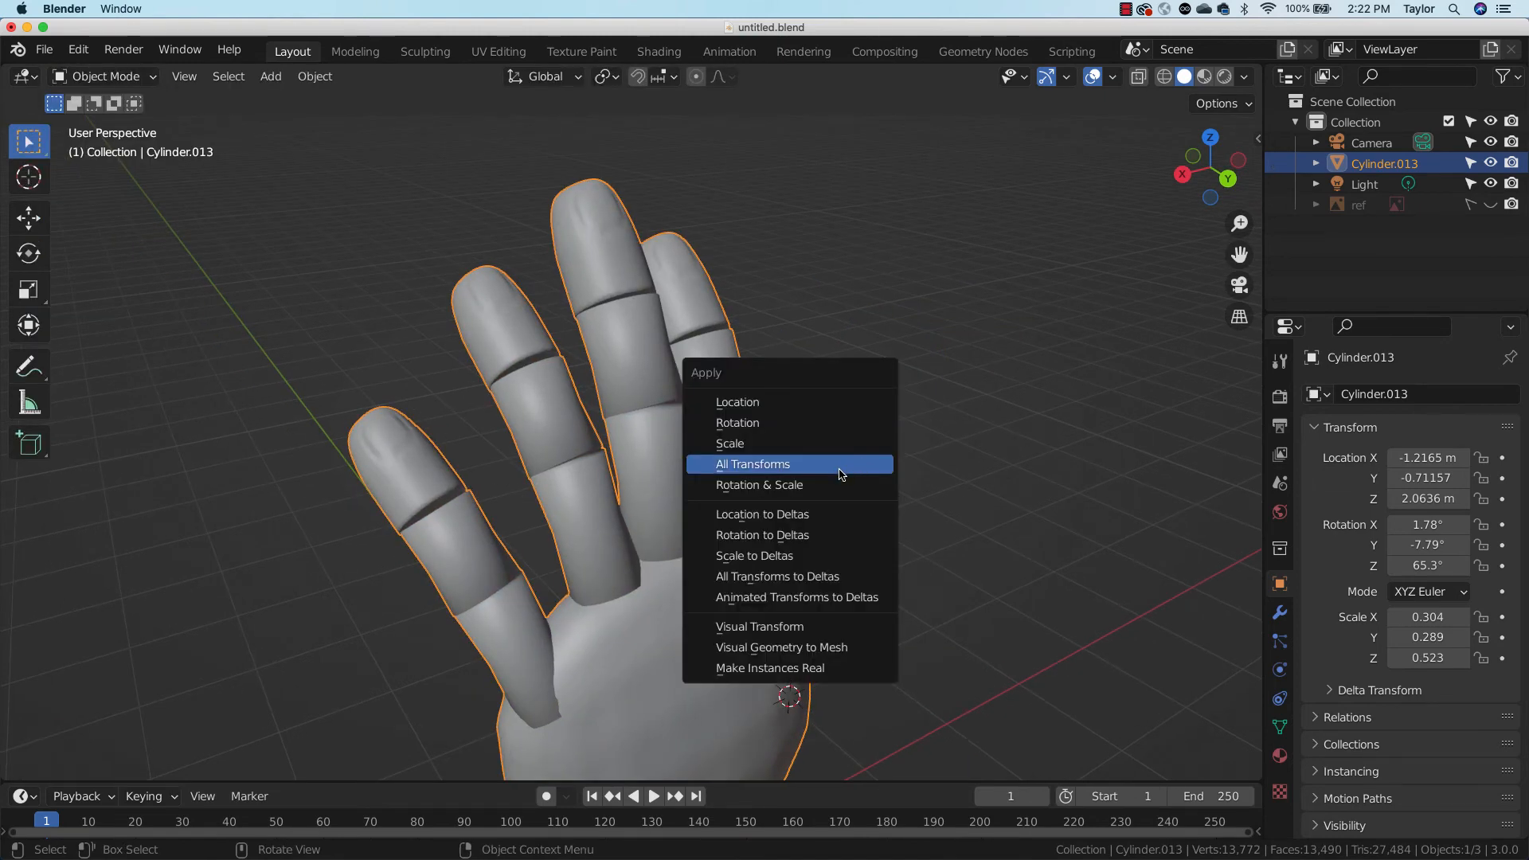
{"action": "left_click", "coordinate": [842, 475]}
{"action": "left_click", "coordinate": [927, 432]}
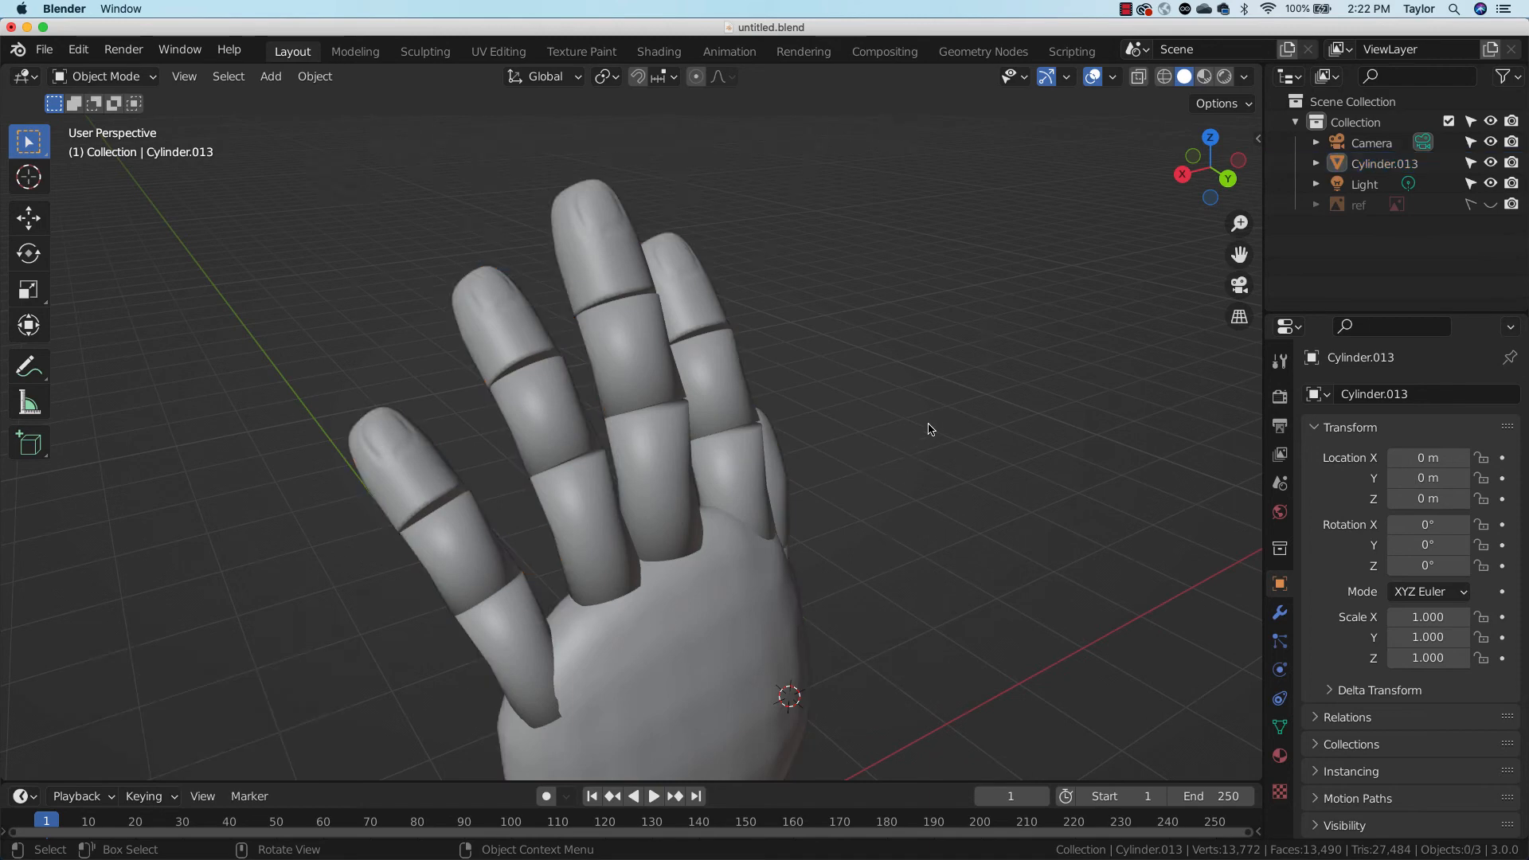
{"action": "left_click", "coordinate": [119, 76]}
{"action": "left_click", "coordinate": [135, 145]}
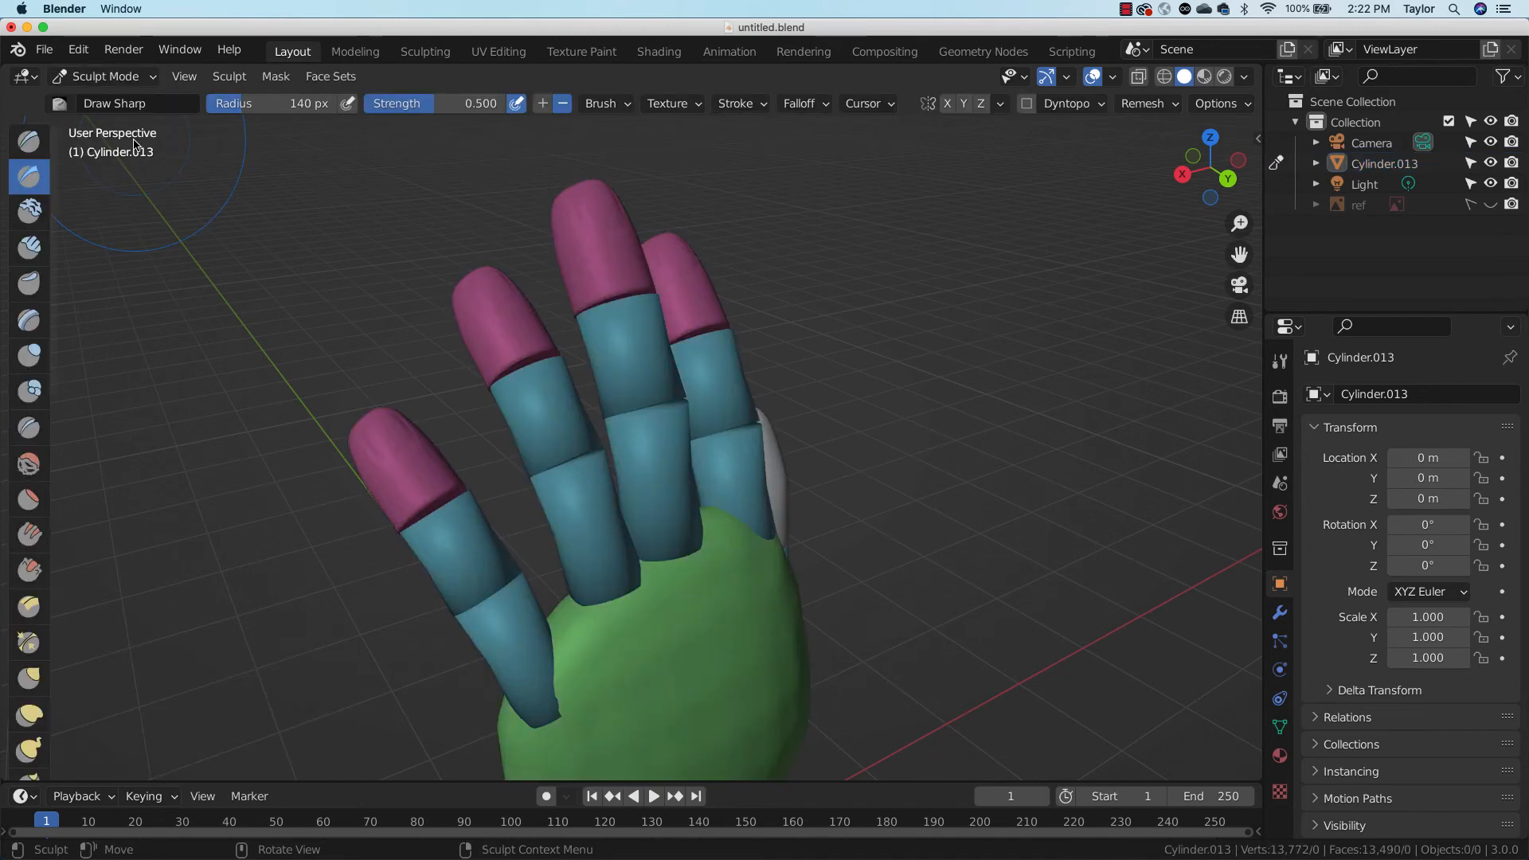
Try a voxel remesh of the whole hand at the current voxel size, inspect the fingers, and undo it
{"action": "middle_click_drag", "start_coordinate": [851, 495], "coordinate": [734, 509]}
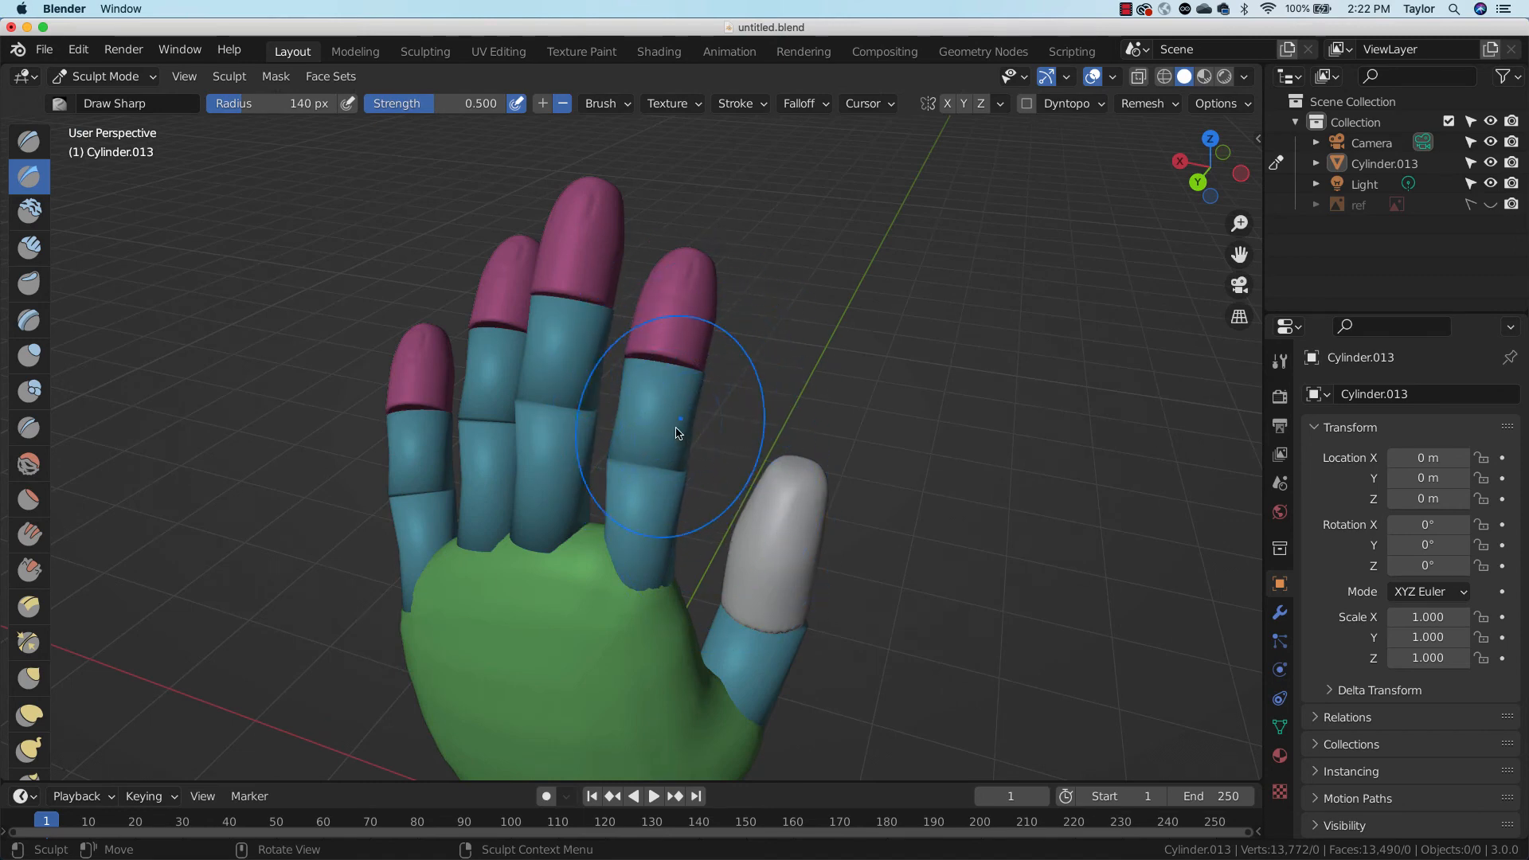
{"action": "mouse_move", "coordinate": [734, 406]}
{"action": "middle_mouse_down"}
{"action": "mouse_move", "coordinate": [812, 403]}
{"action": "mouse_move", "coordinate": [834, 377]}
{"action": "middle_mouse_up"}
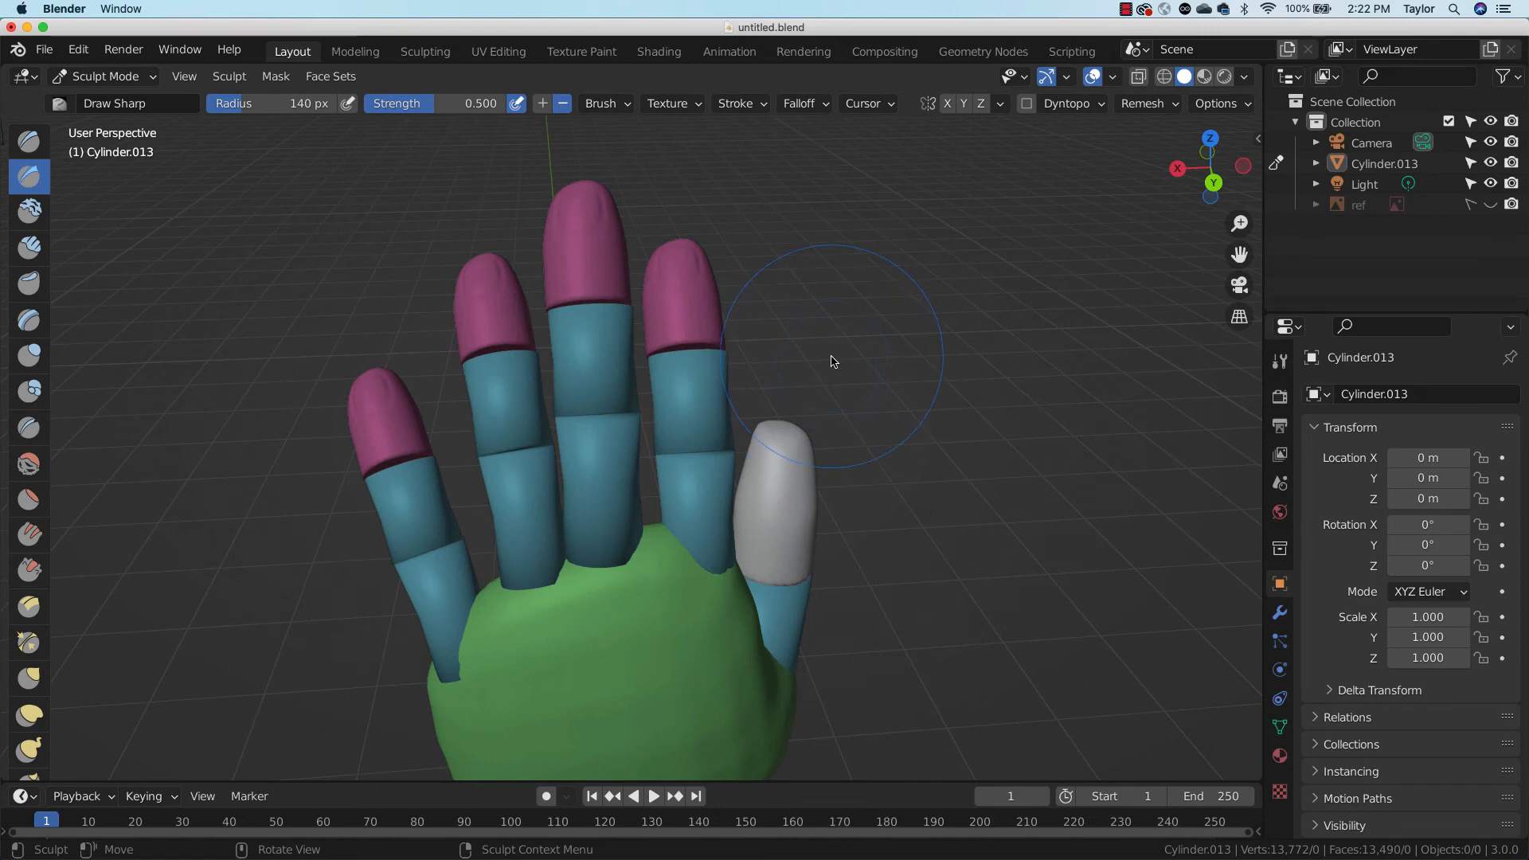
{"action": "key", "text": "ctrl+r"}
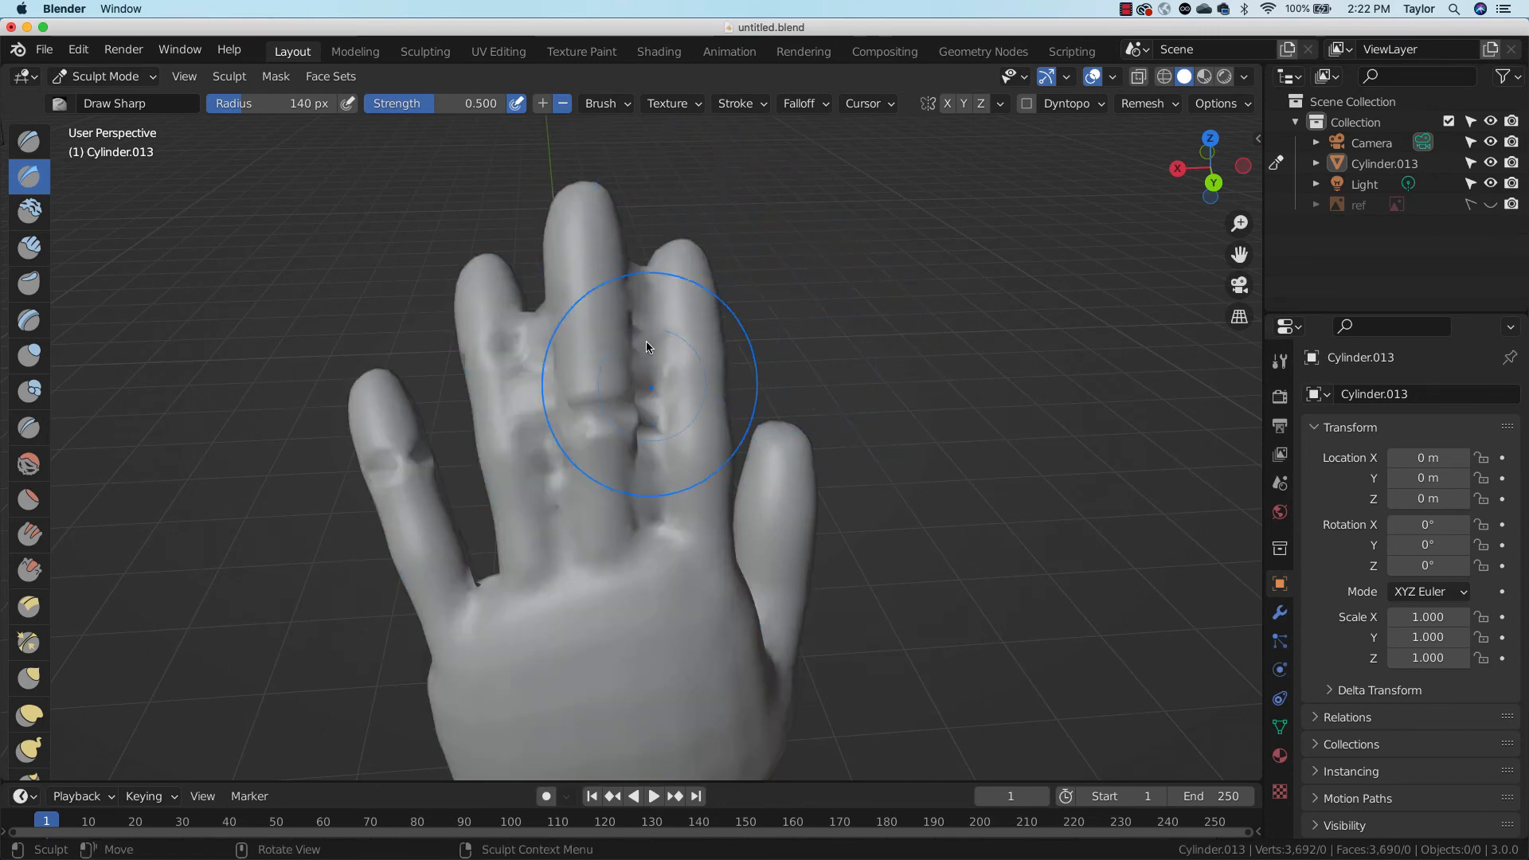
{"action": "mouse_move", "coordinate": [646, 346]}
{"action": "left_mouse_down"}
{"action": "mouse_move", "coordinate": [647, 271]}
{"action": "mouse_move", "coordinate": [653, 444]}
{"action": "mouse_move", "coordinate": [651, 267]}
{"action": "mouse_move", "coordinate": [647, 359]}
{"action": "left_mouse_up"}
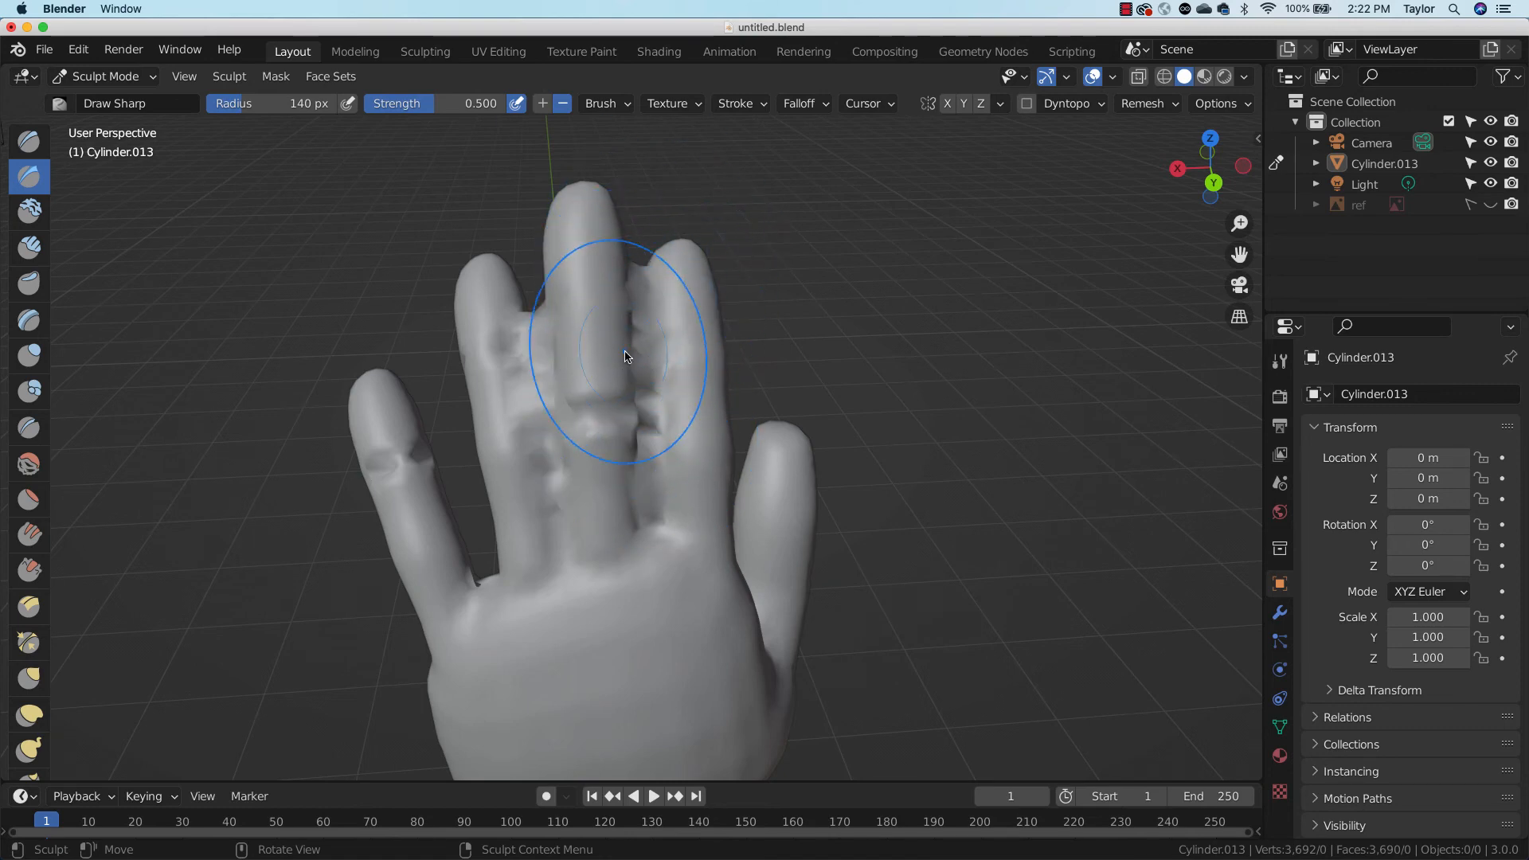
{"action": "mouse_move", "coordinate": [658, 289]}
{"action": "left_mouse_down"}
{"action": "mouse_move", "coordinate": [631, 390]}
{"action": "mouse_move", "coordinate": [689, 454]}
{"action": "mouse_move", "coordinate": [755, 409]}
{"action": "left_mouse_up"}
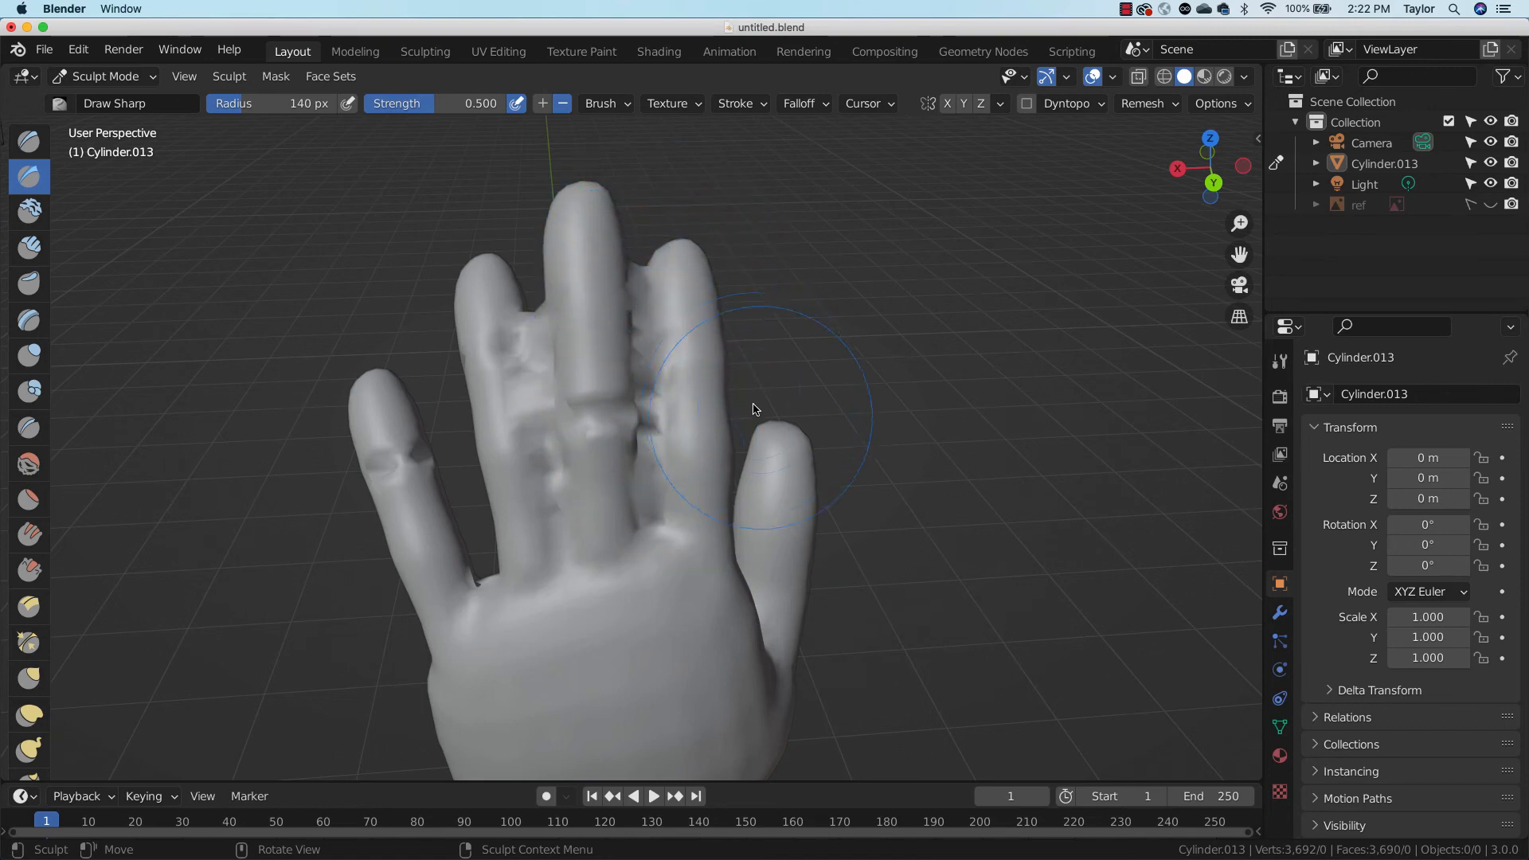
{"action": "mouse_move", "coordinate": [755, 409]}
{"action": "middle_mouse_down"}
{"action": "mouse_move", "coordinate": [887, 331]}
{"action": "mouse_move", "coordinate": [875, 355]}
{"action": "mouse_move", "coordinate": [1024, 375]}
{"action": "mouse_move", "coordinate": [1004, 358]}
{"action": "middle_mouse_up"}
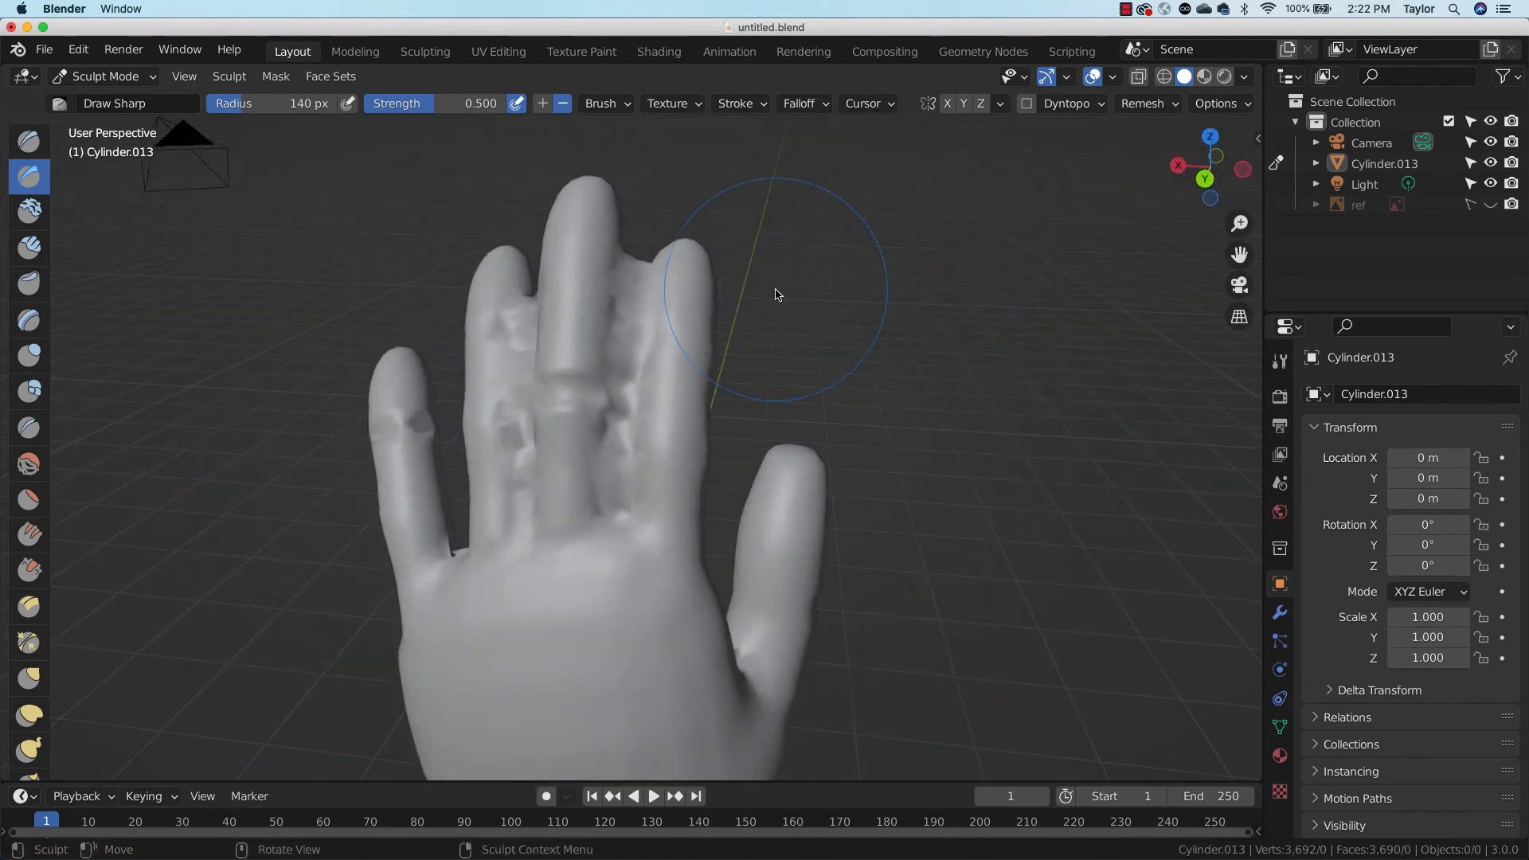
{"action": "key", "text": "ctrl+z"}
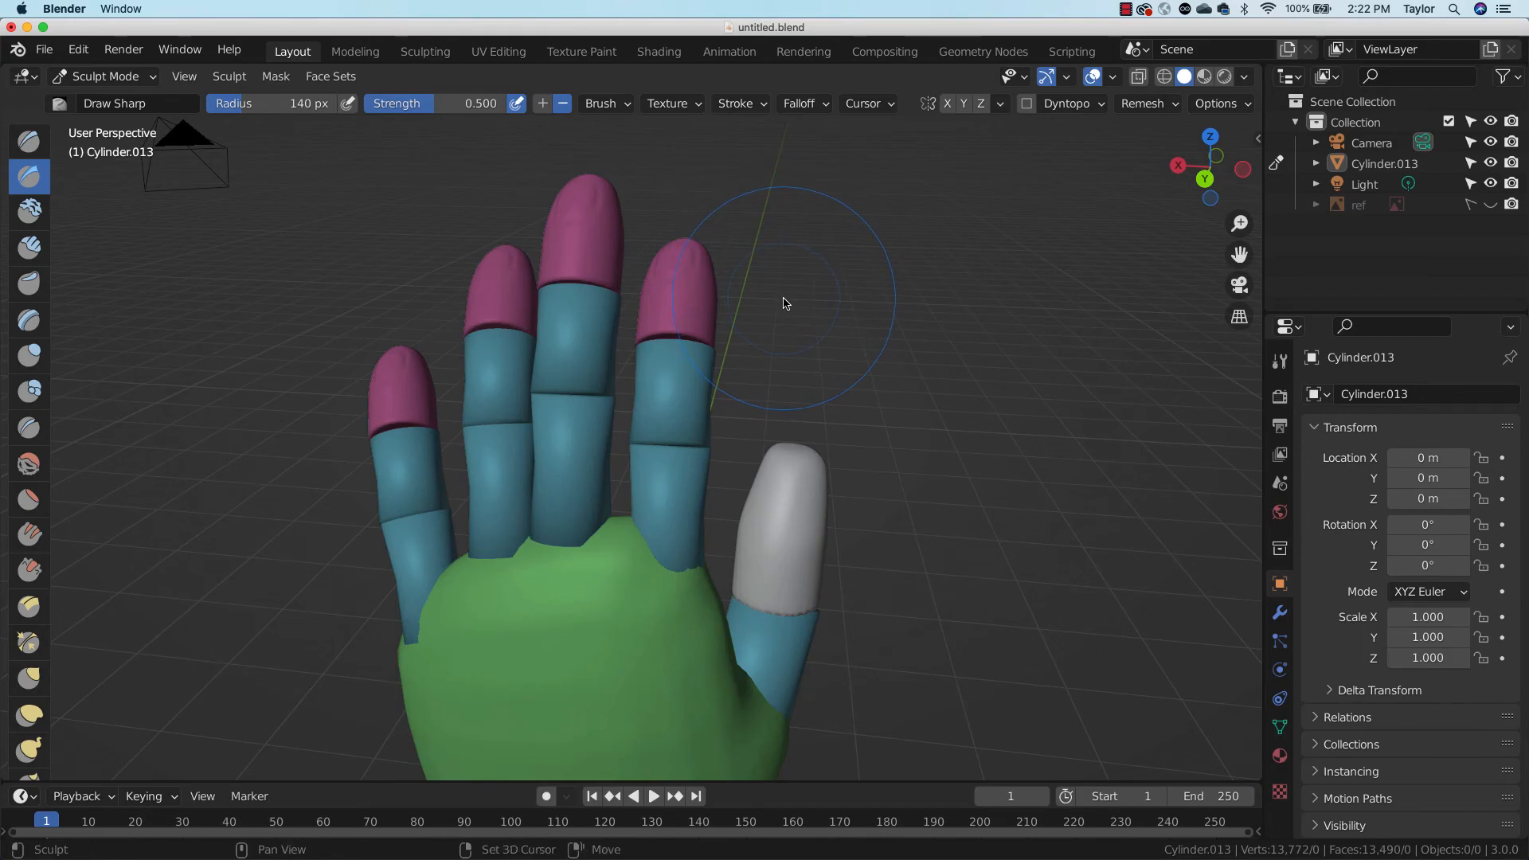
Try remeshing the hand with a voxel size of about 0.023, check the finger joints, and undo the remesh
{"action": "key", "text": "r"}
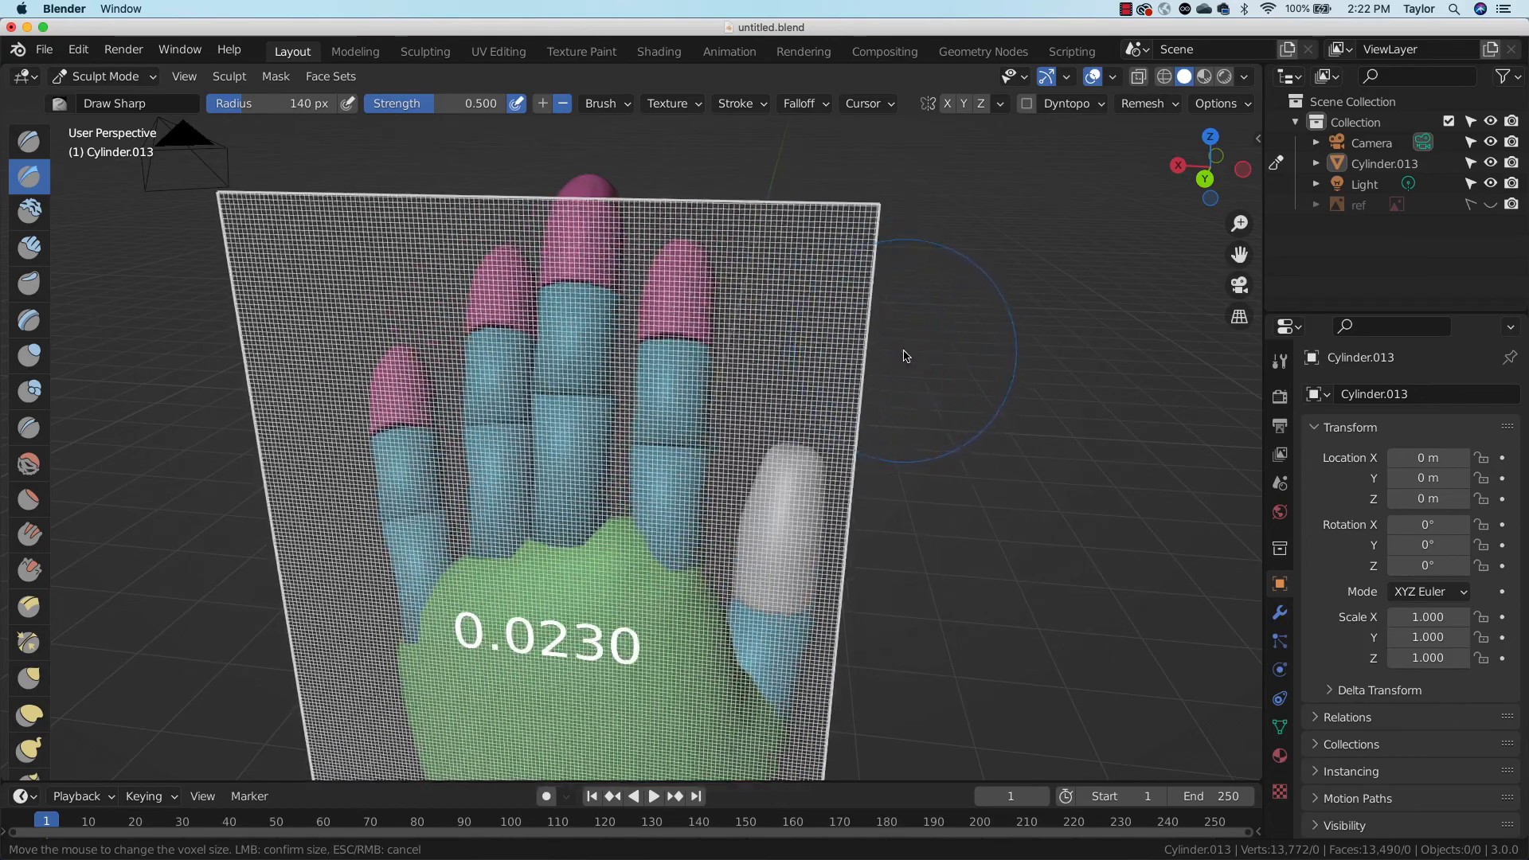
{"action": "left_click", "coordinate": [913, 355]}
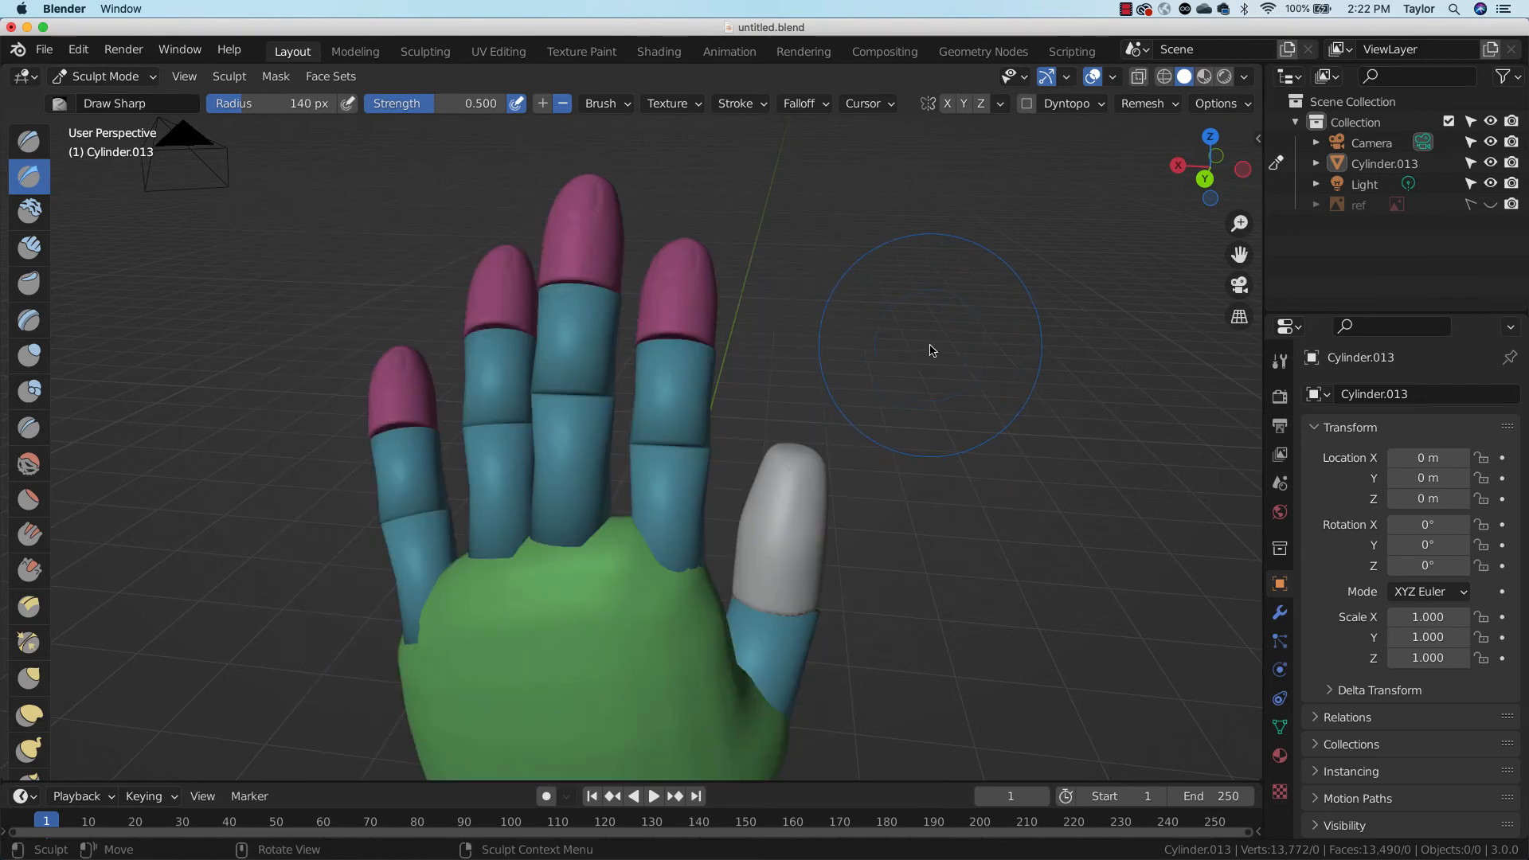
{"action": "key", "text": "ctrl"}
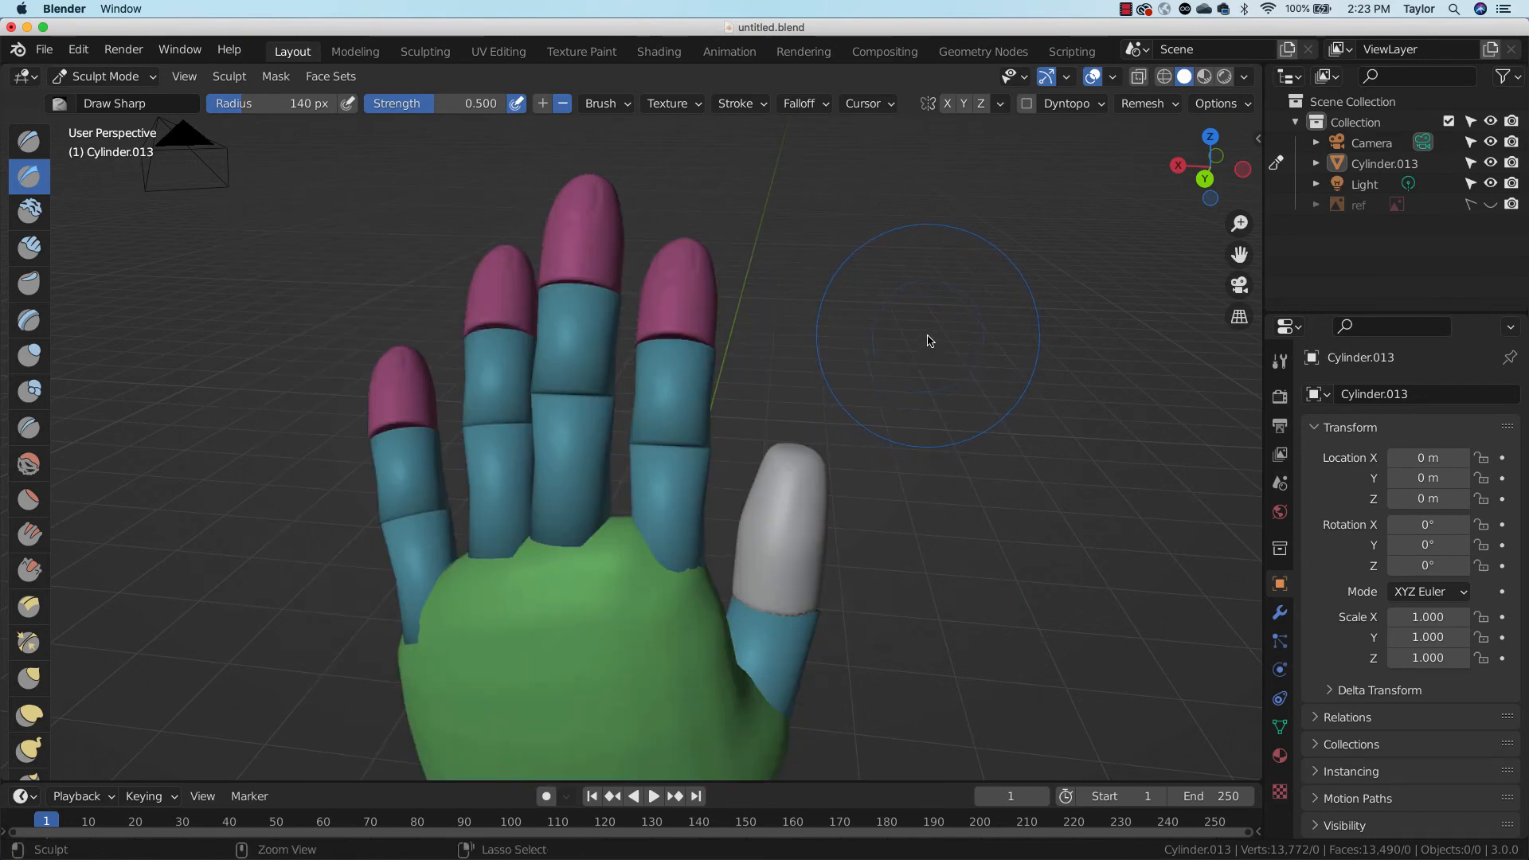
{"action": "key", "text": "ctrl+r"}
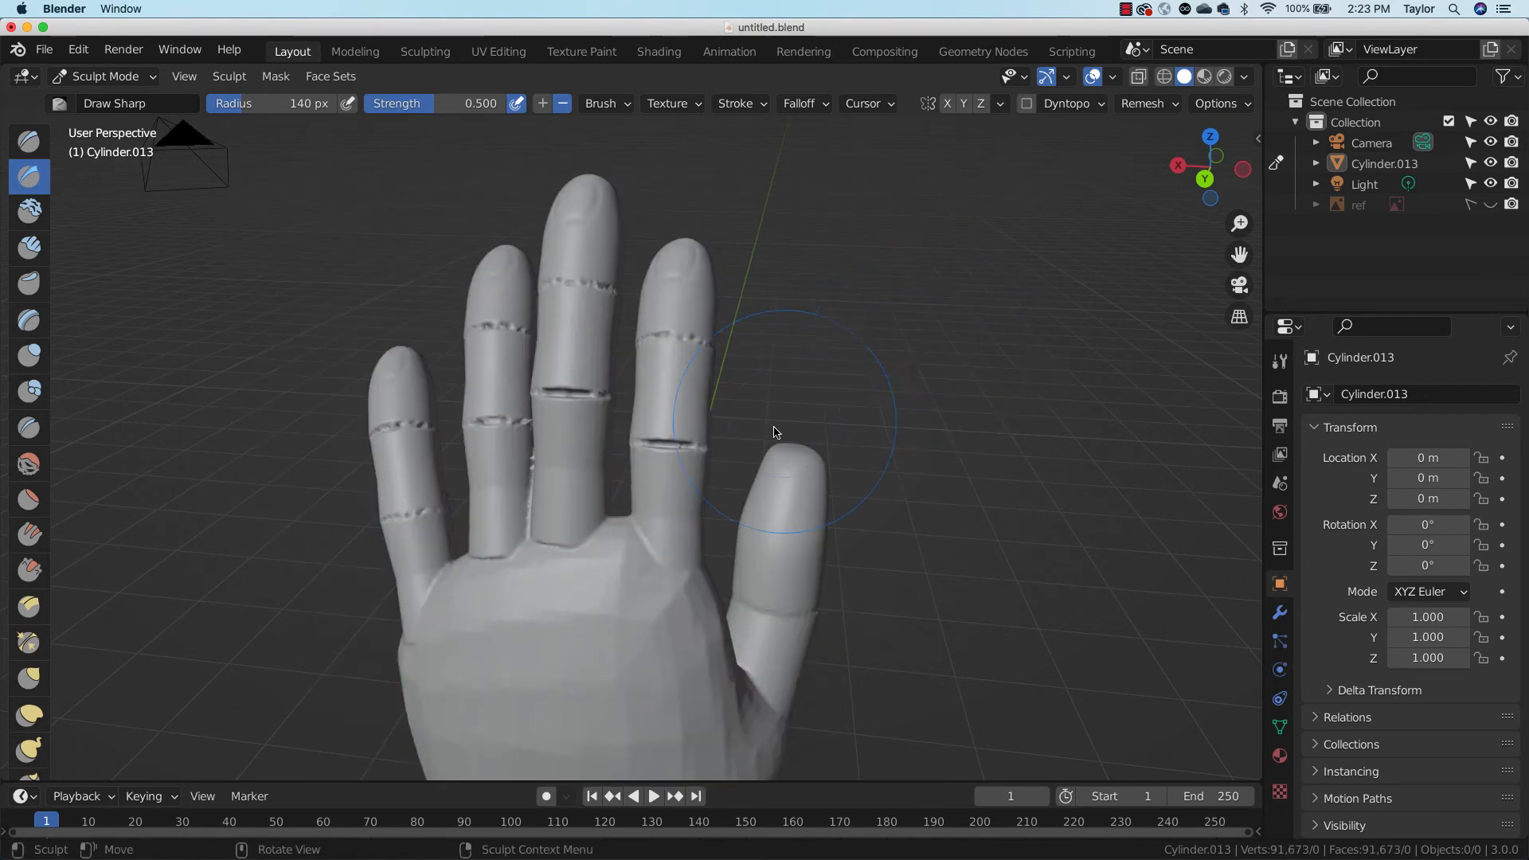
{"action": "middle_click_drag", "start_coordinate": [776, 432], "coordinate": [580, 430]}
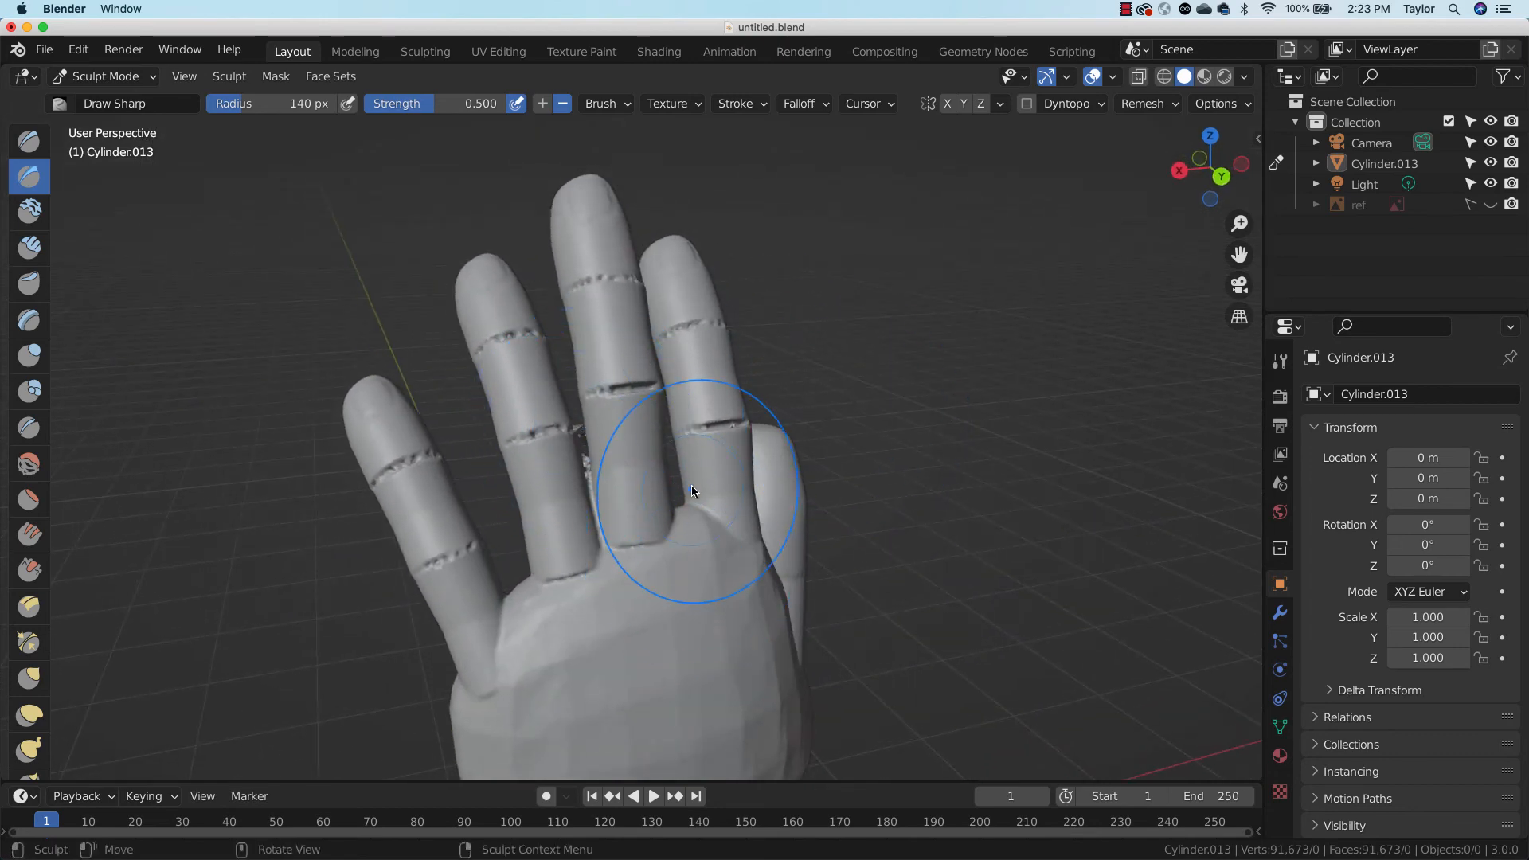
{"action": "key", "text": "ctrl+z"}
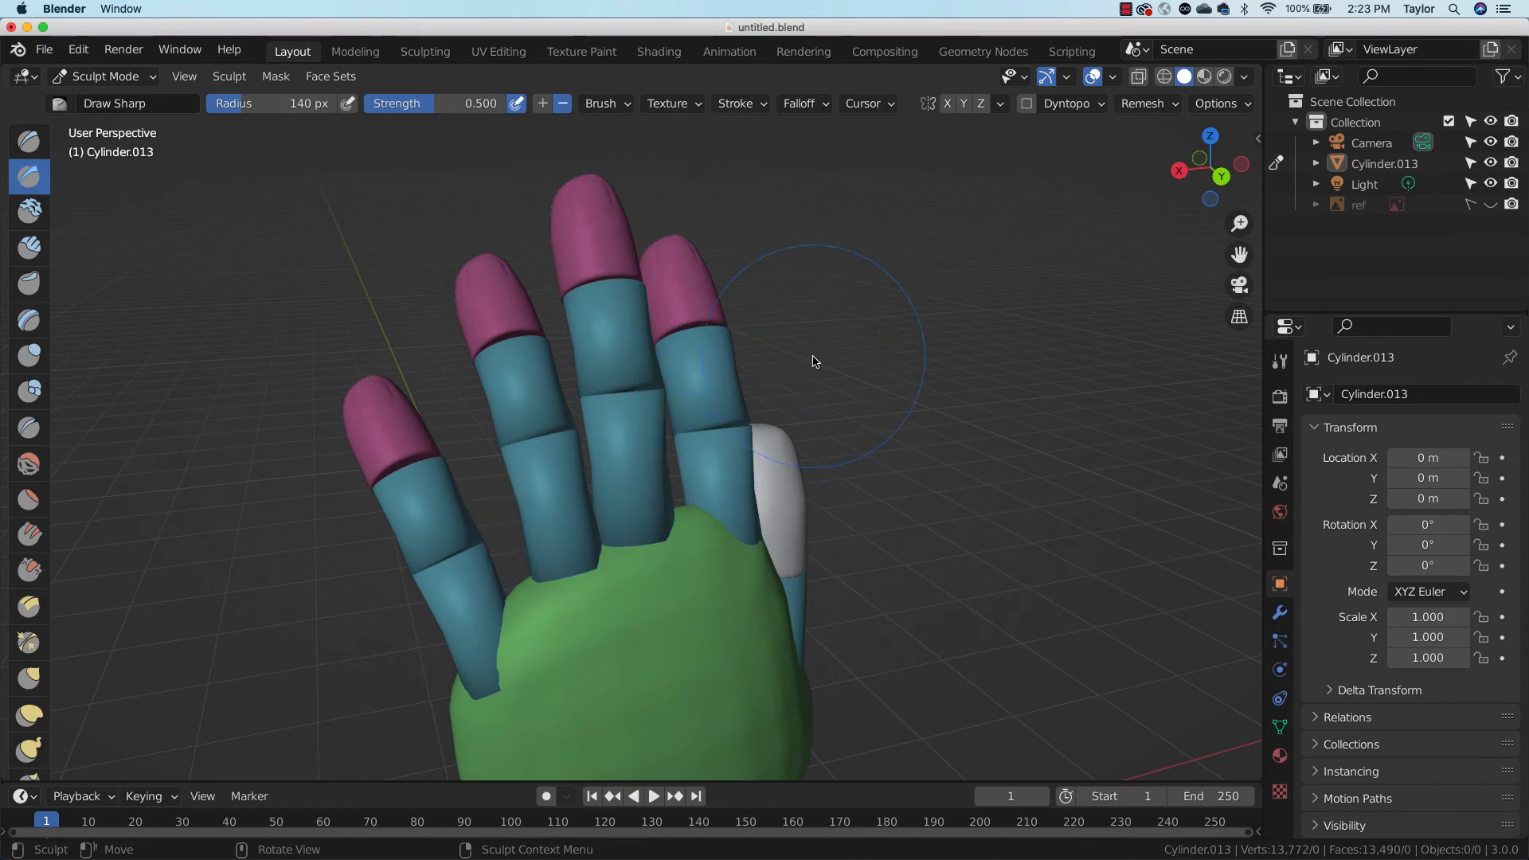
Remesh the hand with a finer voxel size of about 0.016 and check the finger and thumb joints
{"action": "key", "text": "r"}
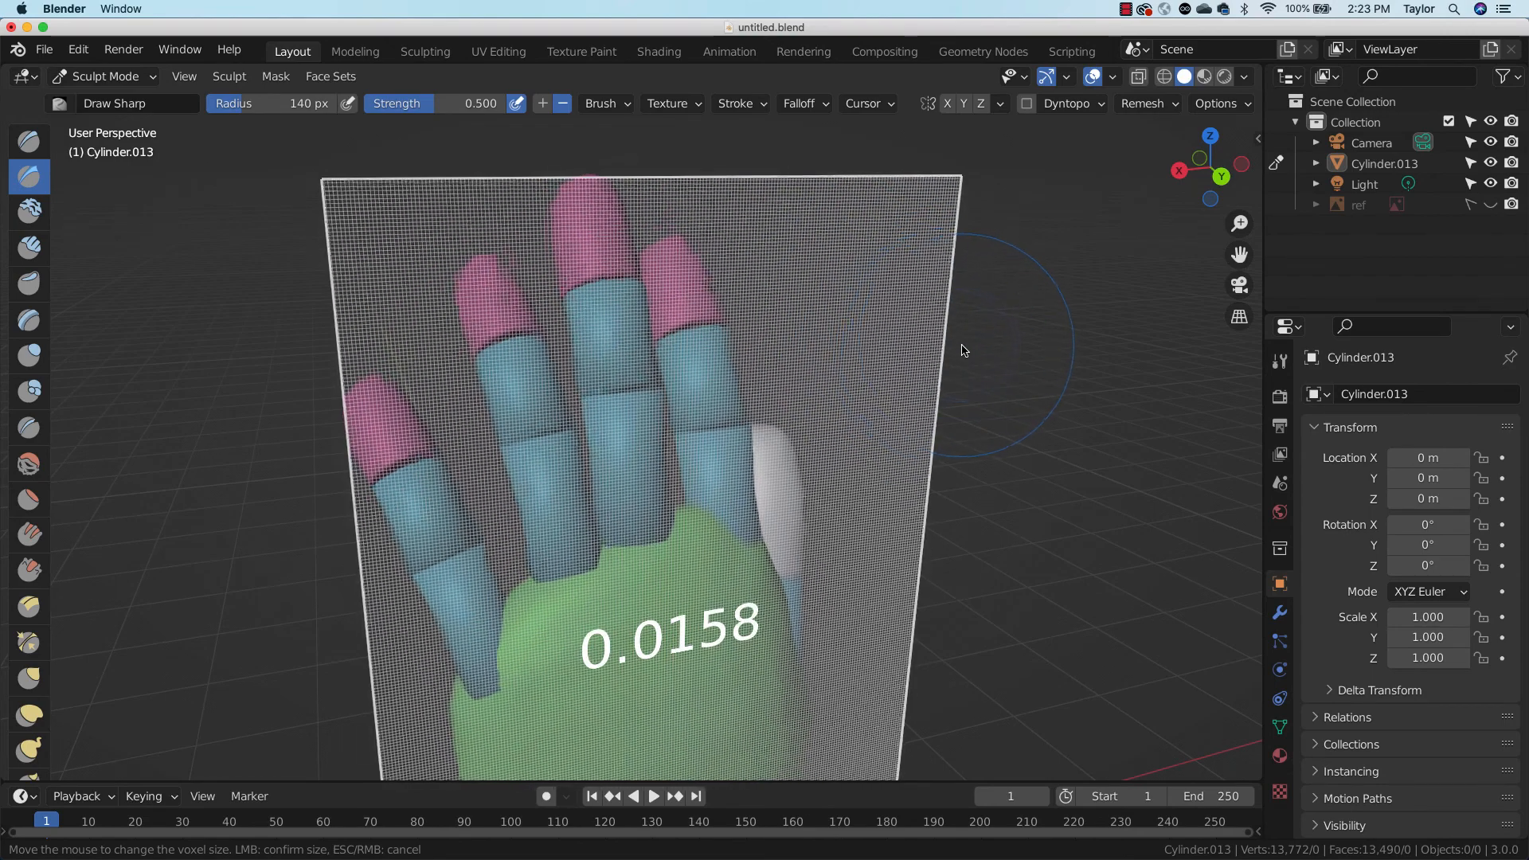
{"action": "left_click", "coordinate": [995, 342]}
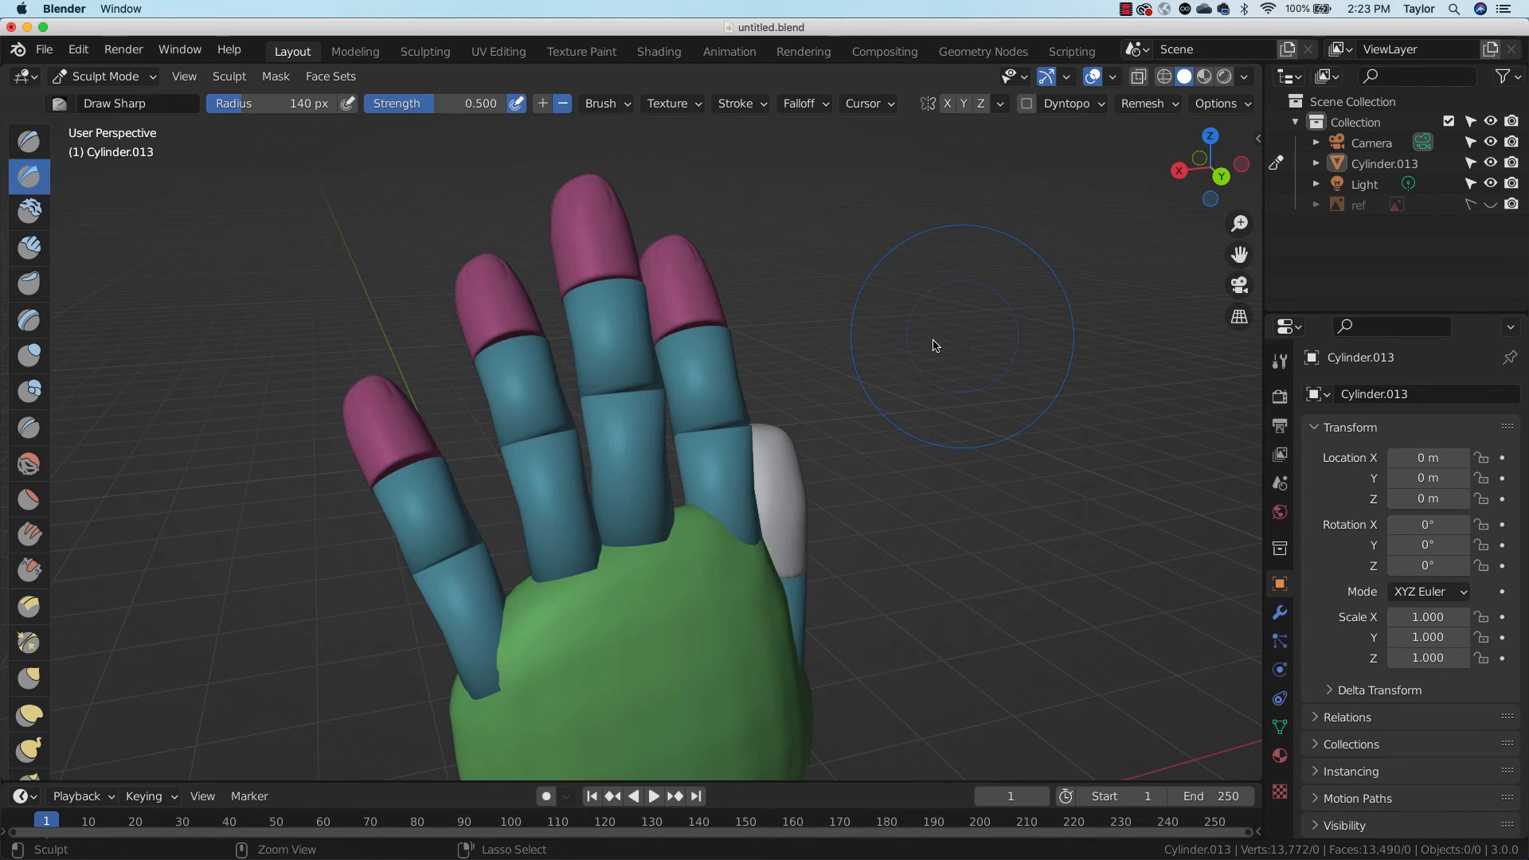
{"action": "middle_click_drag", "start_coordinate": [904, 369], "coordinate": [772, 450]}
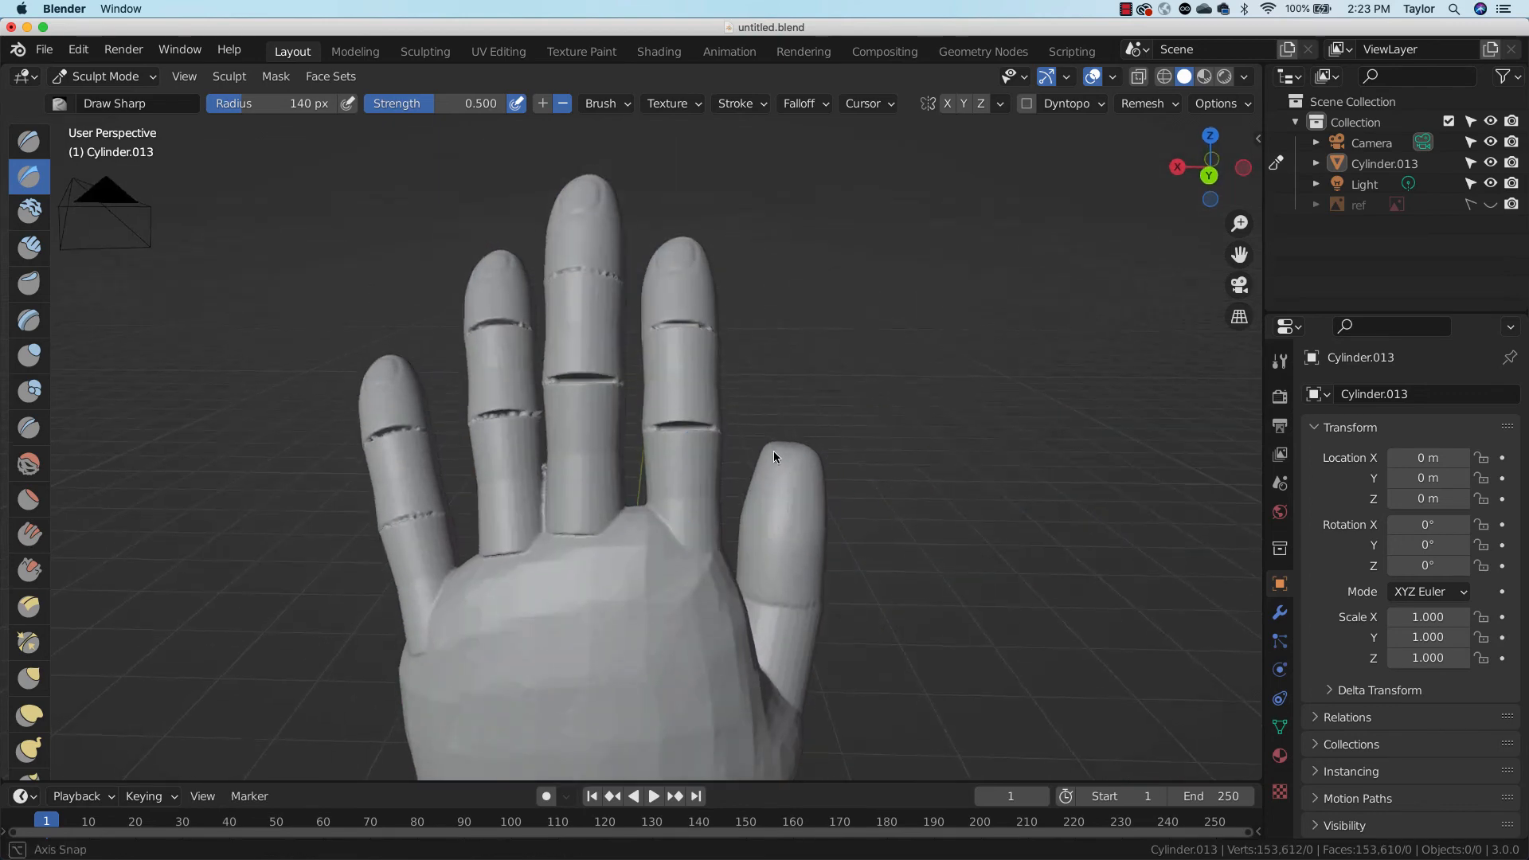
{"action": "mouse_move", "coordinate": [544, 463]}
{"action": "middle_mouse_down"}
{"action": "mouse_move", "coordinate": [651, 500]}
{"action": "mouse_move", "coordinate": [597, 495]}
{"action": "mouse_move", "coordinate": [847, 519]}
{"action": "mouse_move", "coordinate": [748, 504]}
{"action": "mouse_move", "coordinate": [891, 488]}
{"action": "mouse_move", "coordinate": [870, 505]}
{"action": "mouse_move", "coordinate": [686, 512]}
{"action": "mouse_move", "coordinate": [536, 467]}
{"action": "mouse_move", "coordinate": [772, 634]}
{"action": "mouse_move", "coordinate": [676, 620]}
{"action": "mouse_move", "coordinate": [910, 590]}
{"action": "mouse_move", "coordinate": [1006, 546]}
{"action": "mouse_move", "coordinate": [716, 437]}
{"action": "mouse_move", "coordinate": [709, 467]}
{"action": "mouse_move", "coordinate": [690, 417]}
{"action": "mouse_move", "coordinate": [741, 539]}
{"action": "mouse_move", "coordinate": [601, 450]}
{"action": "middle_mouse_up"}
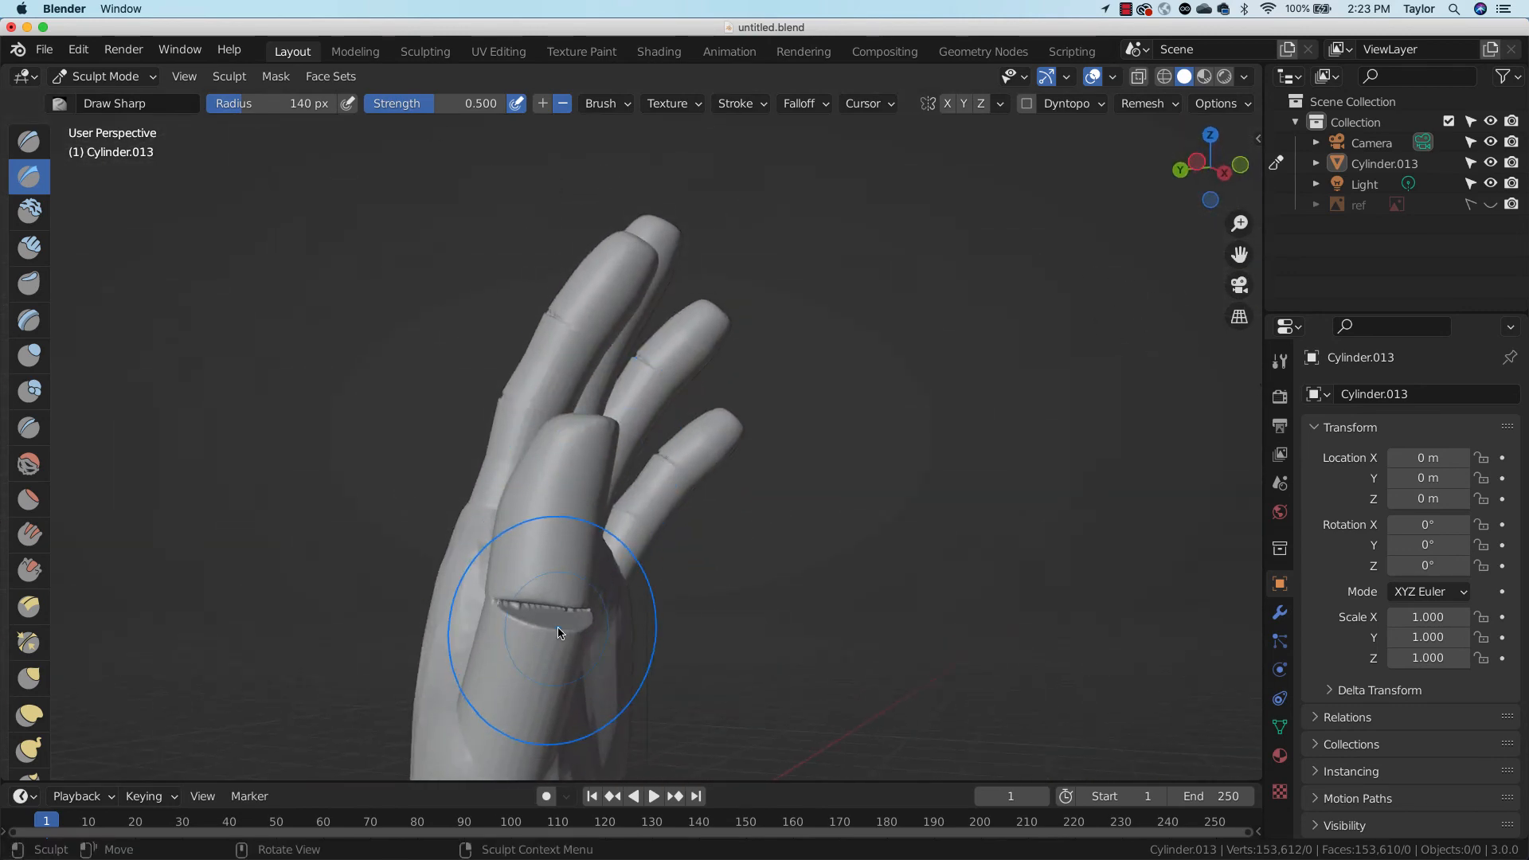
{"action": "mouse_move", "coordinate": [535, 668]}
{"action": "middle_mouse_down"}
{"action": "mouse_move", "coordinate": [651, 620]}
{"action": "mouse_move", "coordinate": [791, 696]}
{"action": "mouse_move", "coordinate": [932, 578]}
{"action": "middle_mouse_up"}
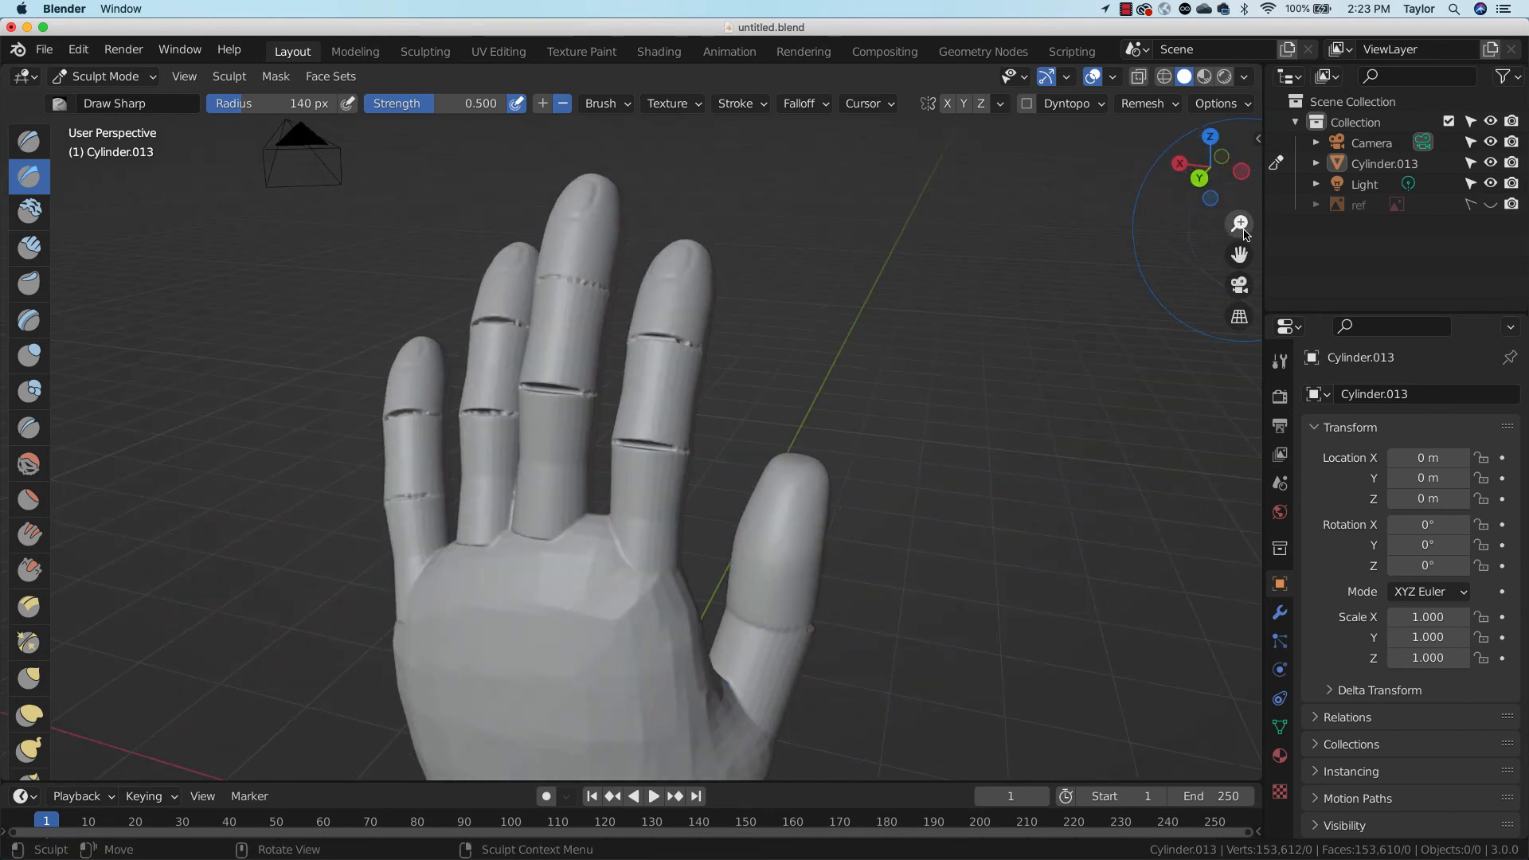
Reduce the brush radius to 80 px and smooth over the gap at the index finger's lower joint
{"action": "left_click_drag", "start_coordinate": [1243, 230], "coordinate": [1269, 134]}
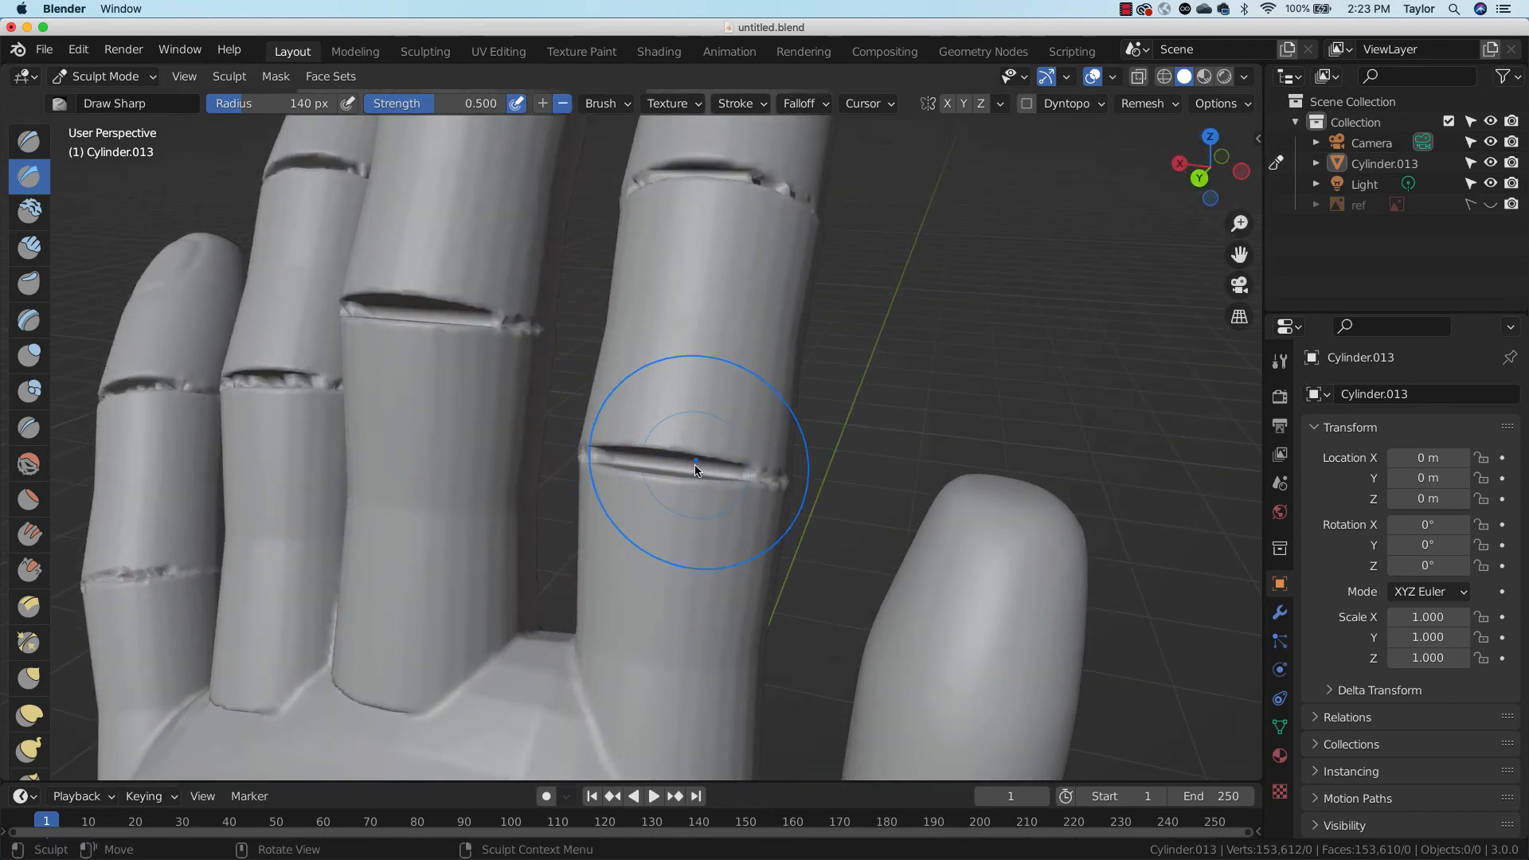
{"action": "key", "text": "f"}
{"action": "left_click", "coordinate": [666, 490]}
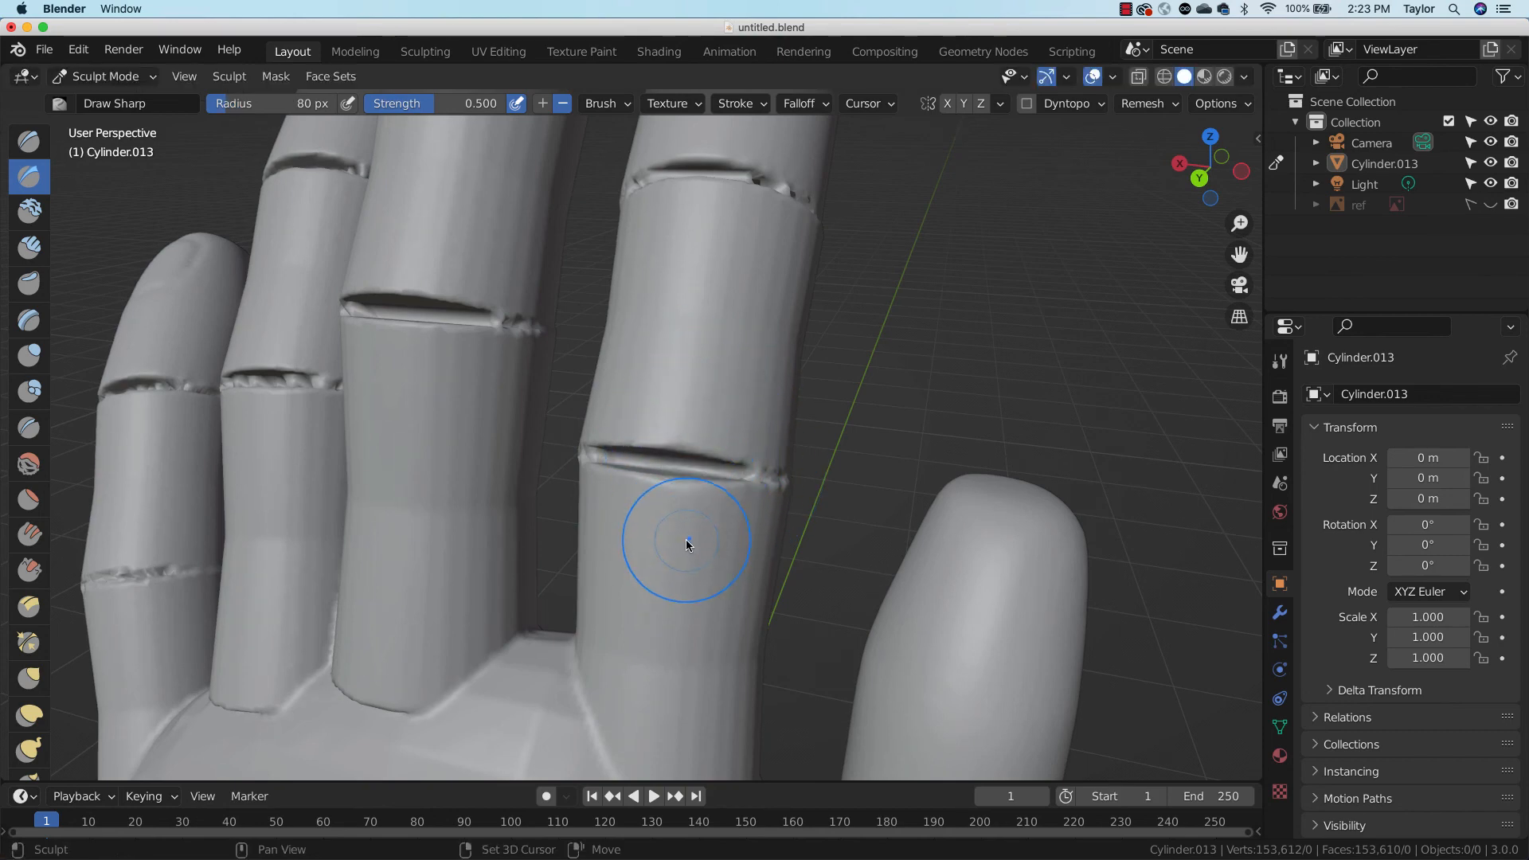
{"action": "left_click_drag", "start_coordinate": [686, 539], "coordinate": [685, 519]}
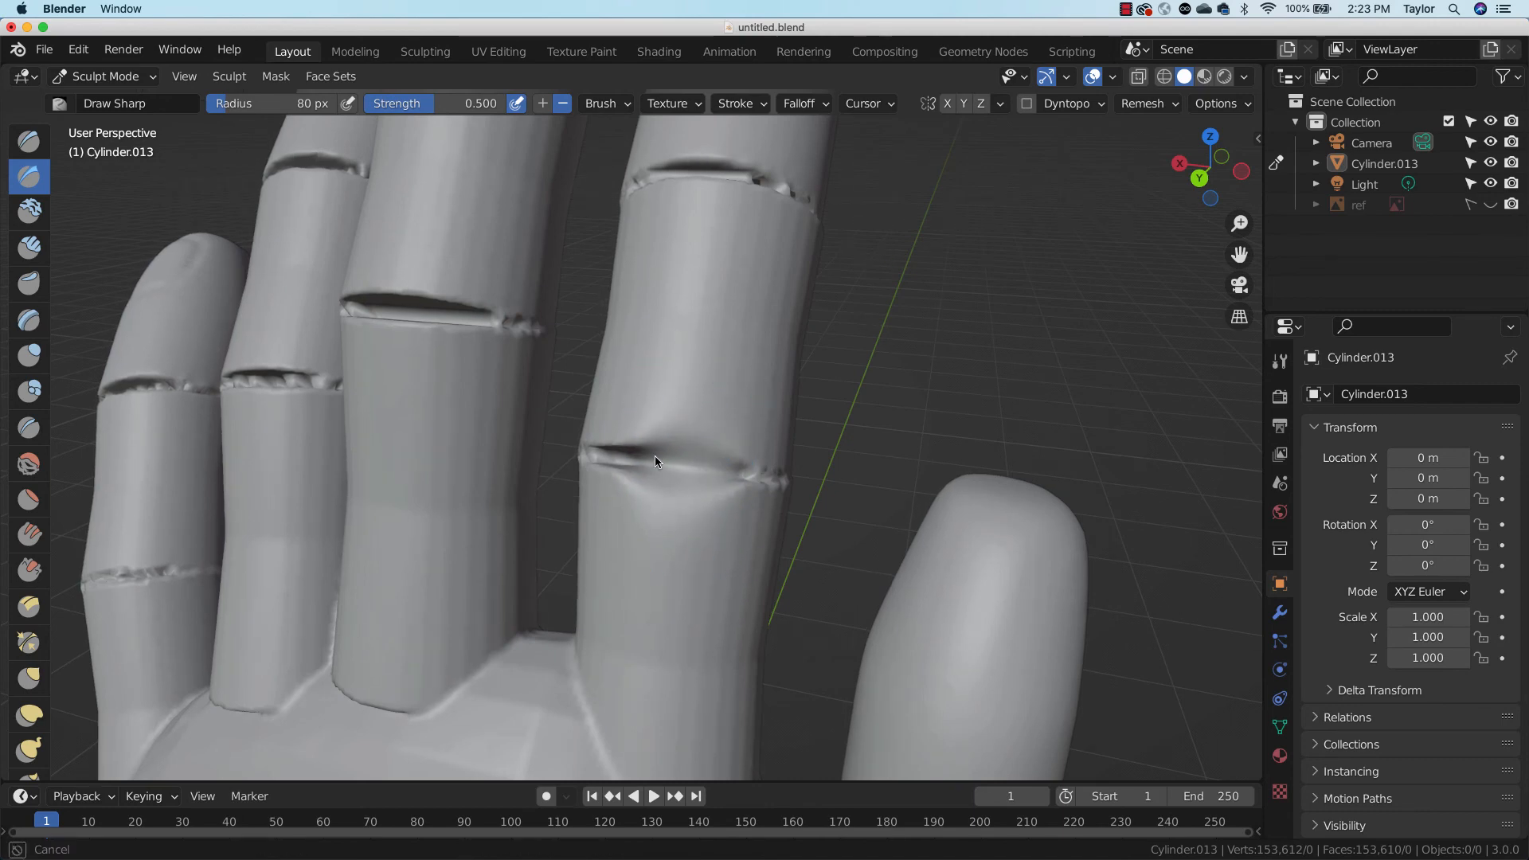
{"action": "mouse_move", "coordinate": [621, 440]}
{"action": "left_mouse_down"}
{"action": "mouse_move", "coordinate": [703, 437]}
{"action": "mouse_move", "coordinate": [715, 487]}
{"action": "mouse_move", "coordinate": [672, 419]}
{"action": "left_mouse_up"}
{"action": "mouse_move", "coordinate": [672, 420]}
{"action": "middle_mouse_down"}
{"action": "mouse_move", "coordinate": [720, 410]}
{"action": "mouse_move", "coordinate": [642, 358]}
{"action": "mouse_move", "coordinate": [619, 369]}
{"action": "middle_mouse_up"}
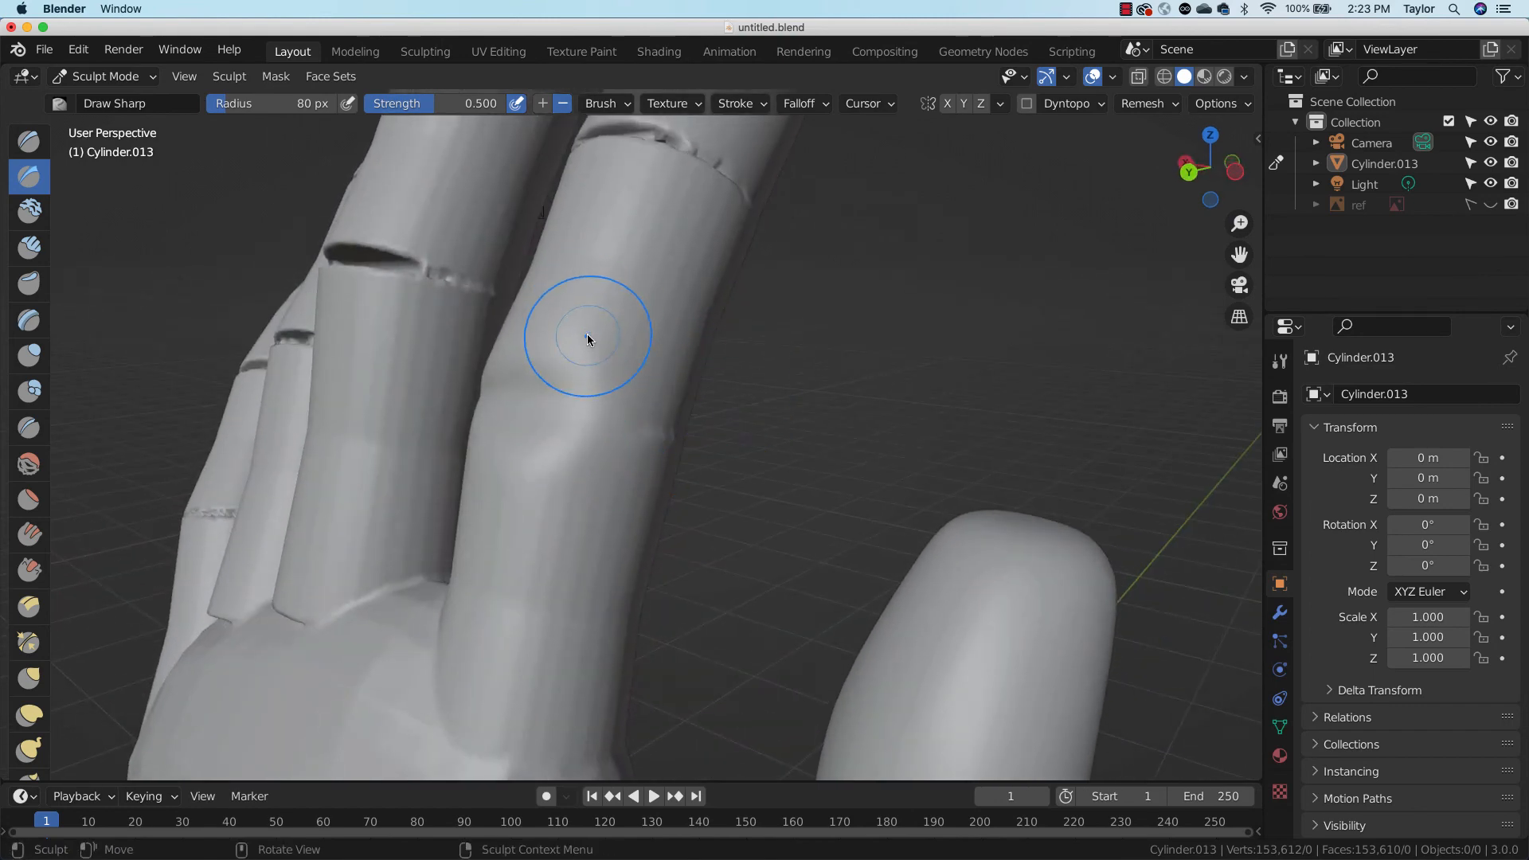
Build up the index finger's lower joint with the Clay Strips brush and smooth the added clay into the finger
{"action": "left_click", "coordinate": [29, 248]}
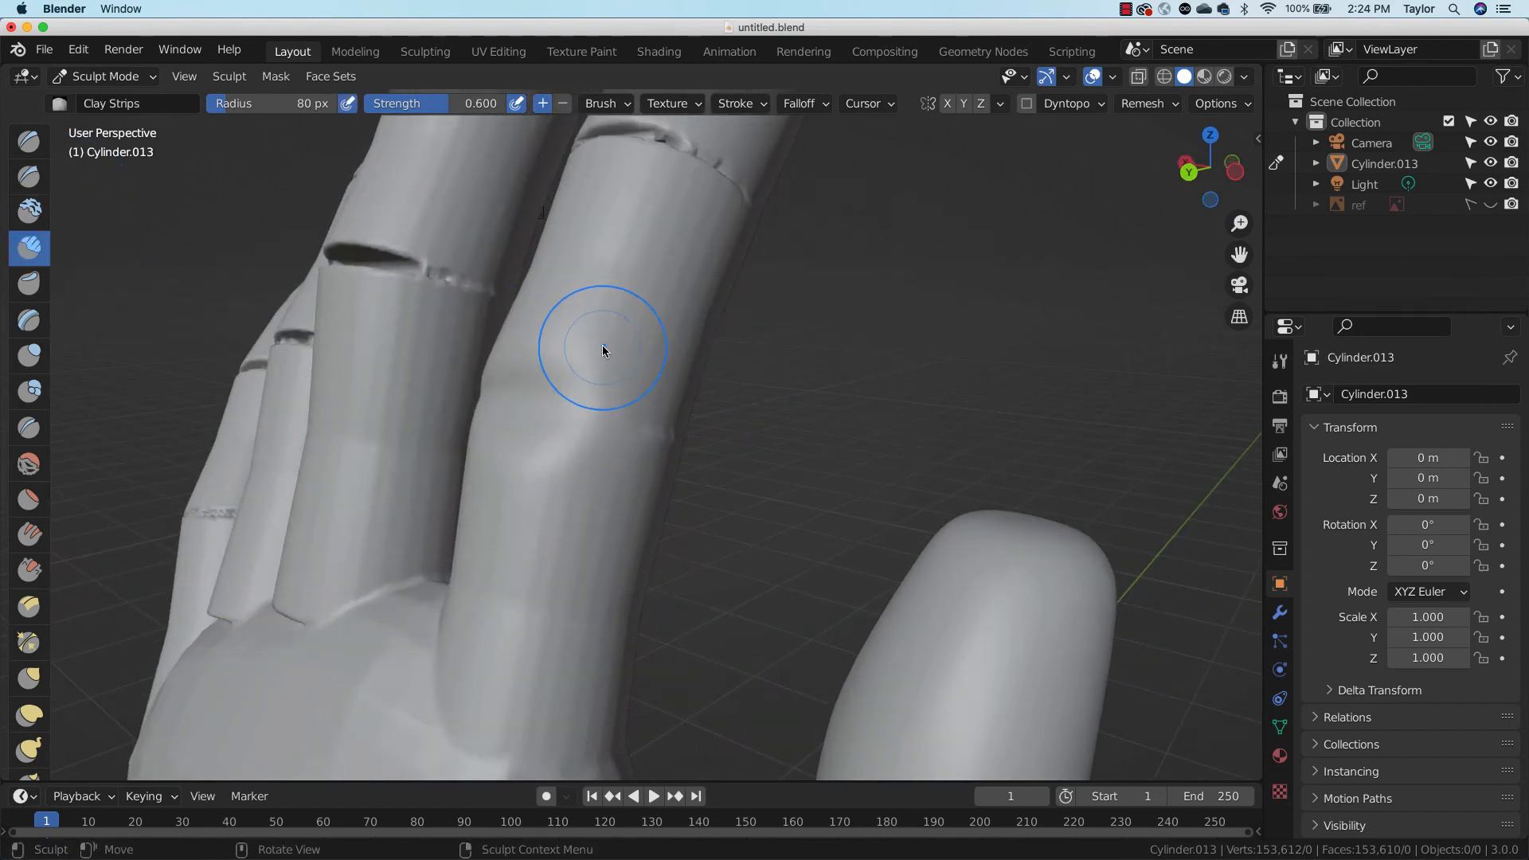
{"action": "middle_click_drag", "start_coordinate": [602, 345], "coordinate": [662, 380]}
{"action": "mouse_move", "coordinate": [633, 406]}
{"action": "left_mouse_down"}
{"action": "mouse_move", "coordinate": [614, 500]}
{"action": "mouse_move", "coordinate": [663, 497]}
{"action": "mouse_move", "coordinate": [557, 437]}
{"action": "left_mouse_up"}
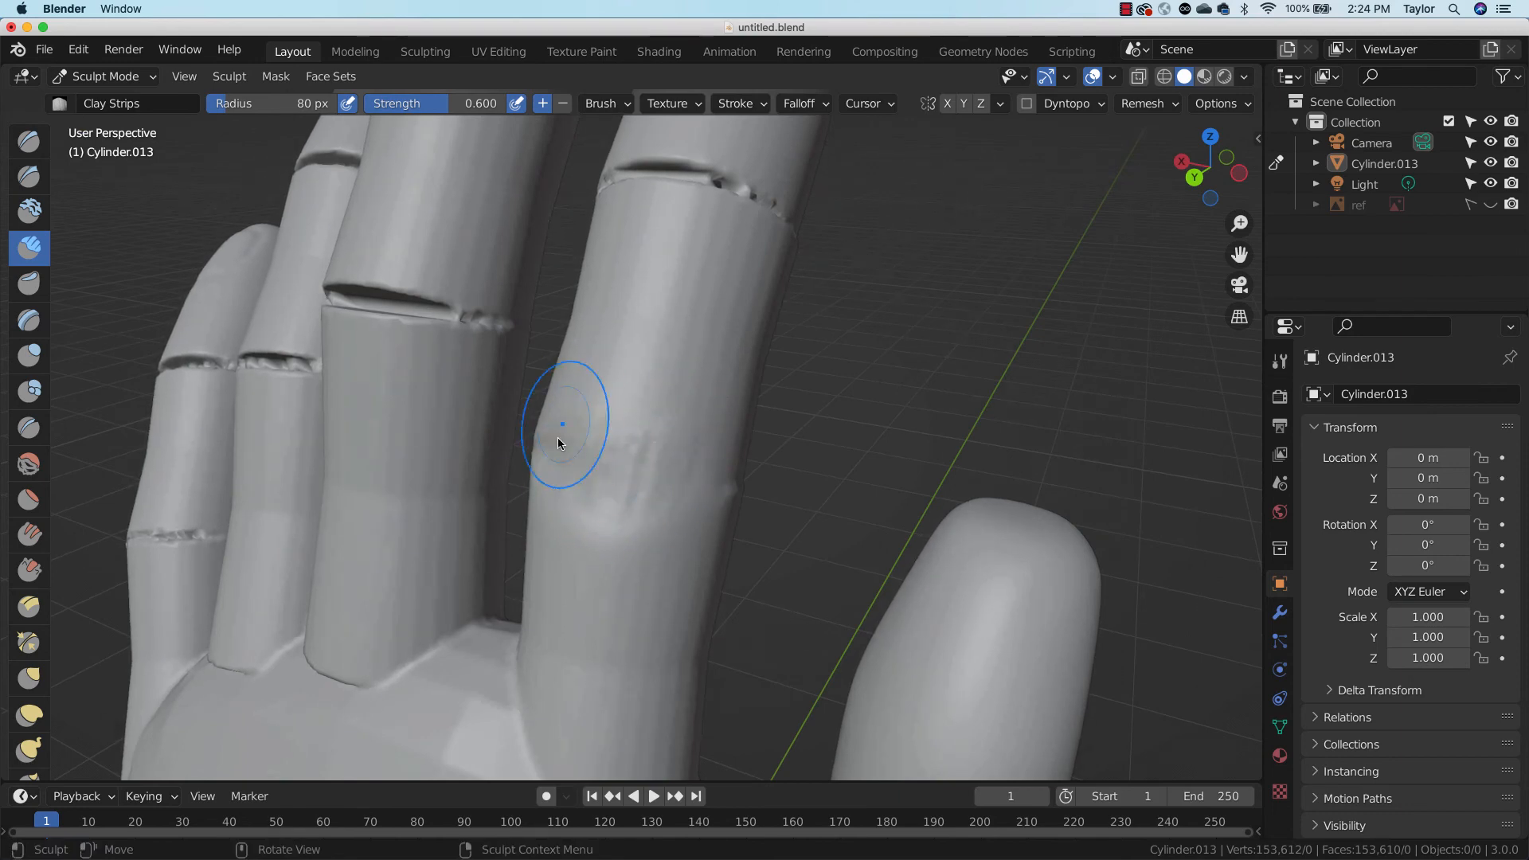
{"action": "mouse_move", "coordinate": [568, 528]}
{"action": "left_mouse_down"}
{"action": "mouse_move", "coordinate": [631, 512]}
{"action": "mouse_move", "coordinate": [692, 427]}
{"action": "mouse_move", "coordinate": [590, 502]}
{"action": "mouse_move", "coordinate": [561, 488]}
{"action": "mouse_move", "coordinate": [672, 428]}
{"action": "mouse_move", "coordinate": [724, 477]}
{"action": "left_mouse_up"}
{"action": "mouse_move", "coordinate": [726, 479]}
{"action": "left_mouse_down", "text": "shift"}
{"action": "mouse_move", "coordinate": [712, 397]}
{"action": "mouse_move", "coordinate": [623, 575]}
{"action": "mouse_move", "coordinate": [602, 371]}
{"action": "mouse_move", "coordinate": [548, 453]}
{"action": "mouse_move", "coordinate": [706, 412]}
{"action": "left_mouse_up", "text": "shift"}
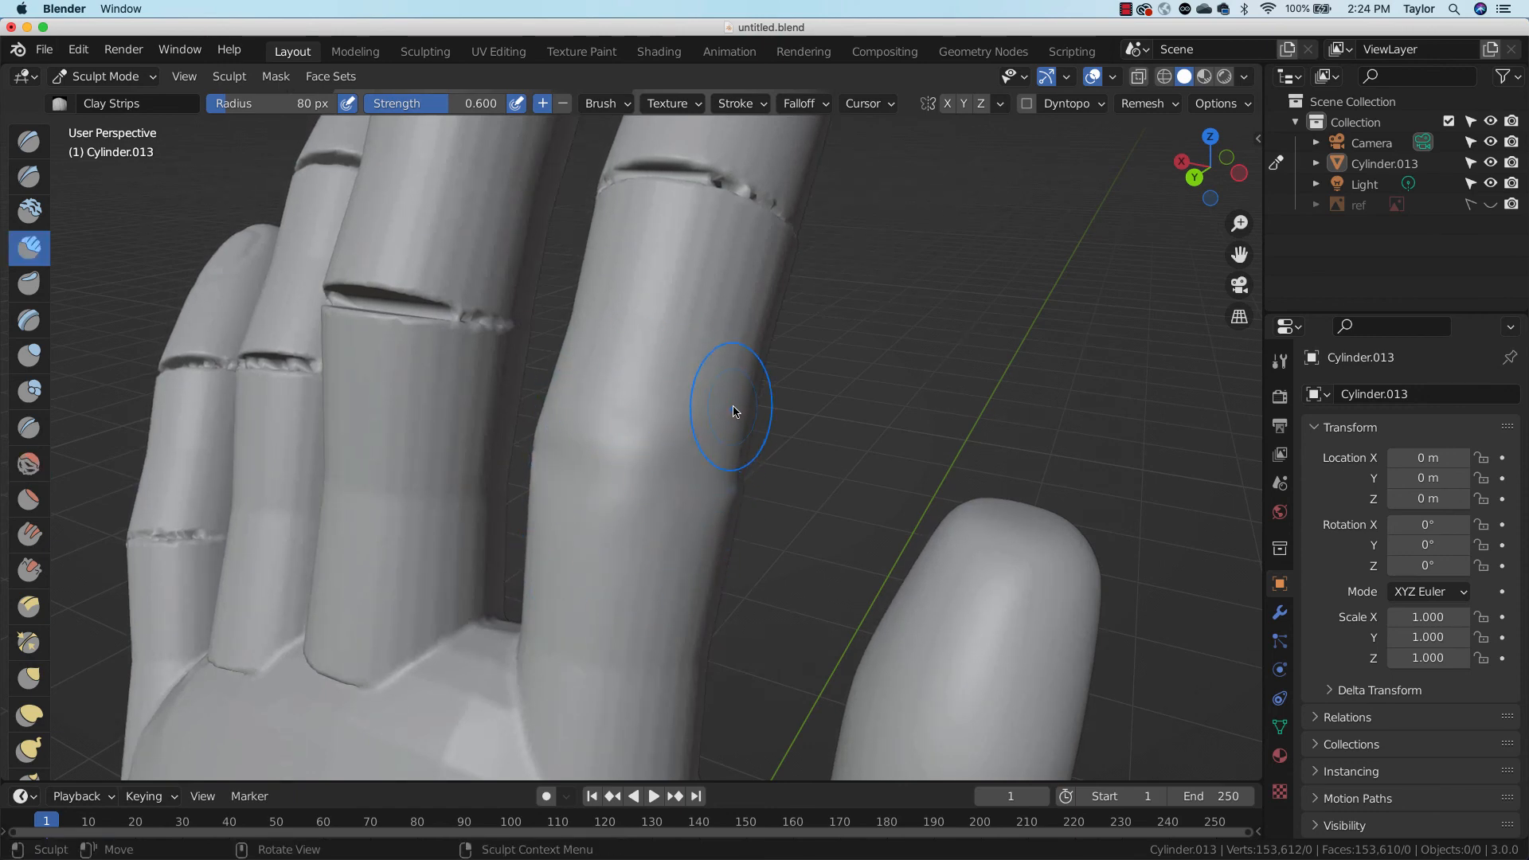
{"action": "mouse_move", "coordinate": [733, 413]}
{"action": "middle_mouse_down"}
{"action": "mouse_move", "coordinate": [625, 390]}
{"action": "mouse_move", "coordinate": [652, 409]}
{"action": "mouse_move", "coordinate": [536, 429]}
{"action": "middle_mouse_up"}
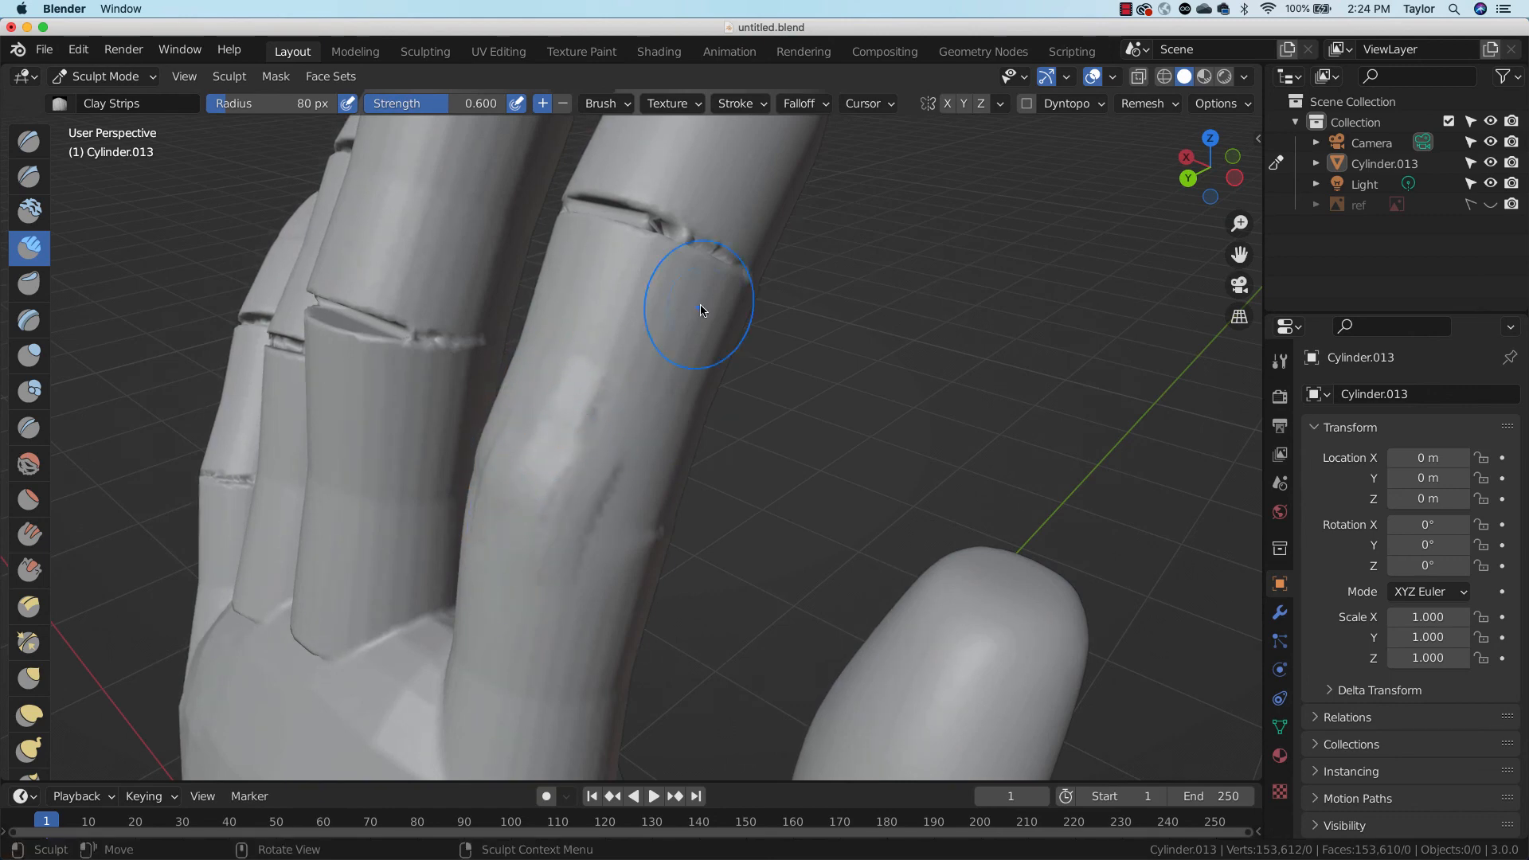
Fill the gap at the index finger's upper joint with Clay Strips and smooth the added clay into the finger
{"action": "middle_click_drag", "start_coordinate": [693, 300], "coordinate": [751, 346]}
{"action": "mouse_move", "coordinate": [752, 346]}
{"action": "left_mouse_down"}
{"action": "mouse_move", "coordinate": [733, 312]}
{"action": "mouse_move", "coordinate": [777, 367]}
{"action": "left_mouse_up"}
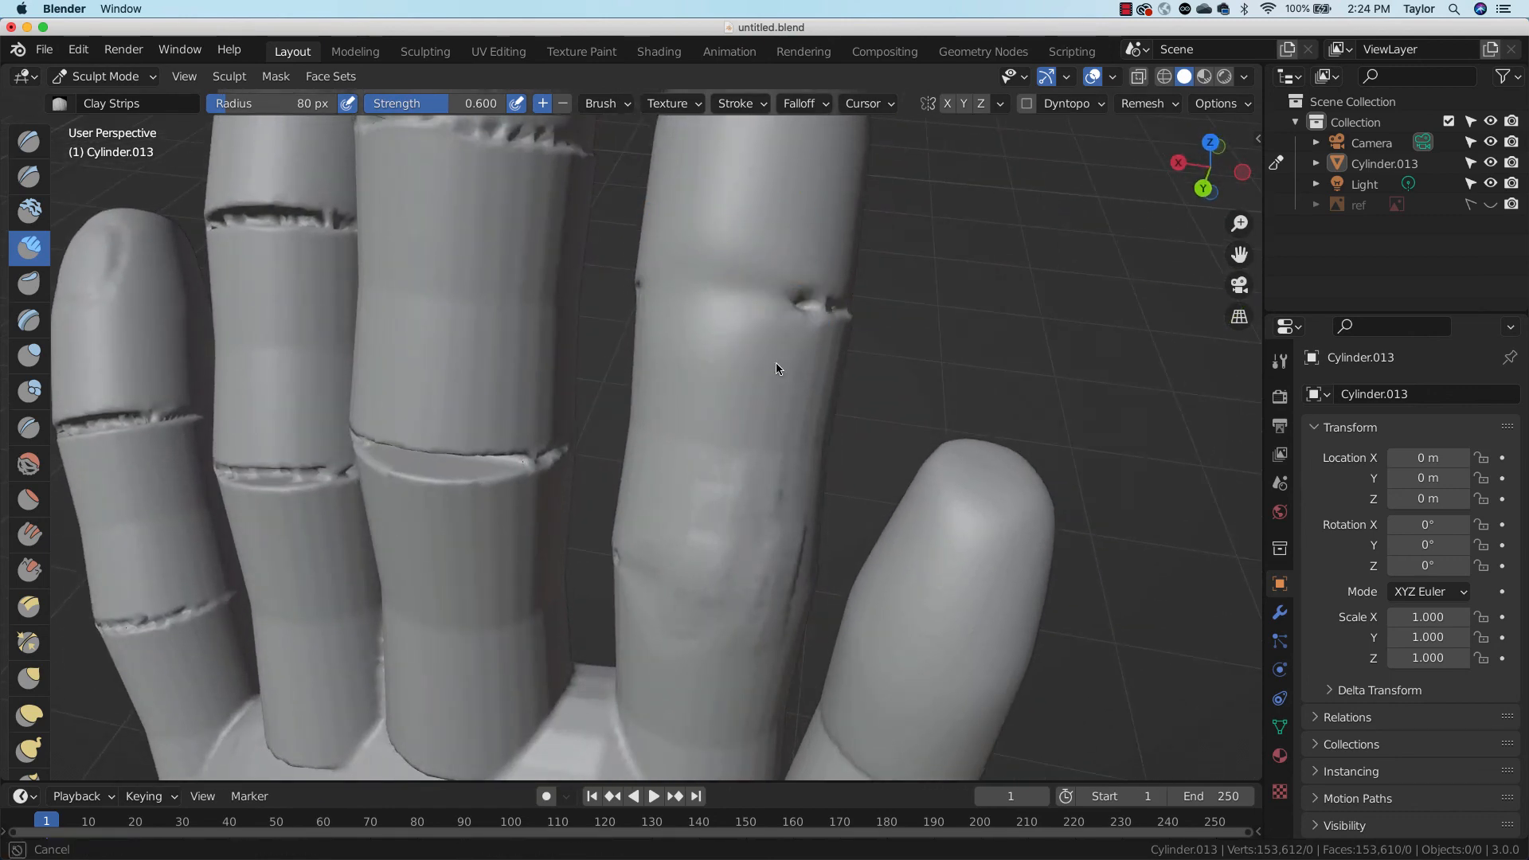
{"action": "mouse_move", "coordinate": [817, 296]}
{"action": "left_mouse_down"}
{"action": "mouse_move", "coordinate": [799, 351]}
{"action": "mouse_move", "coordinate": [767, 317]}
{"action": "left_mouse_up"}
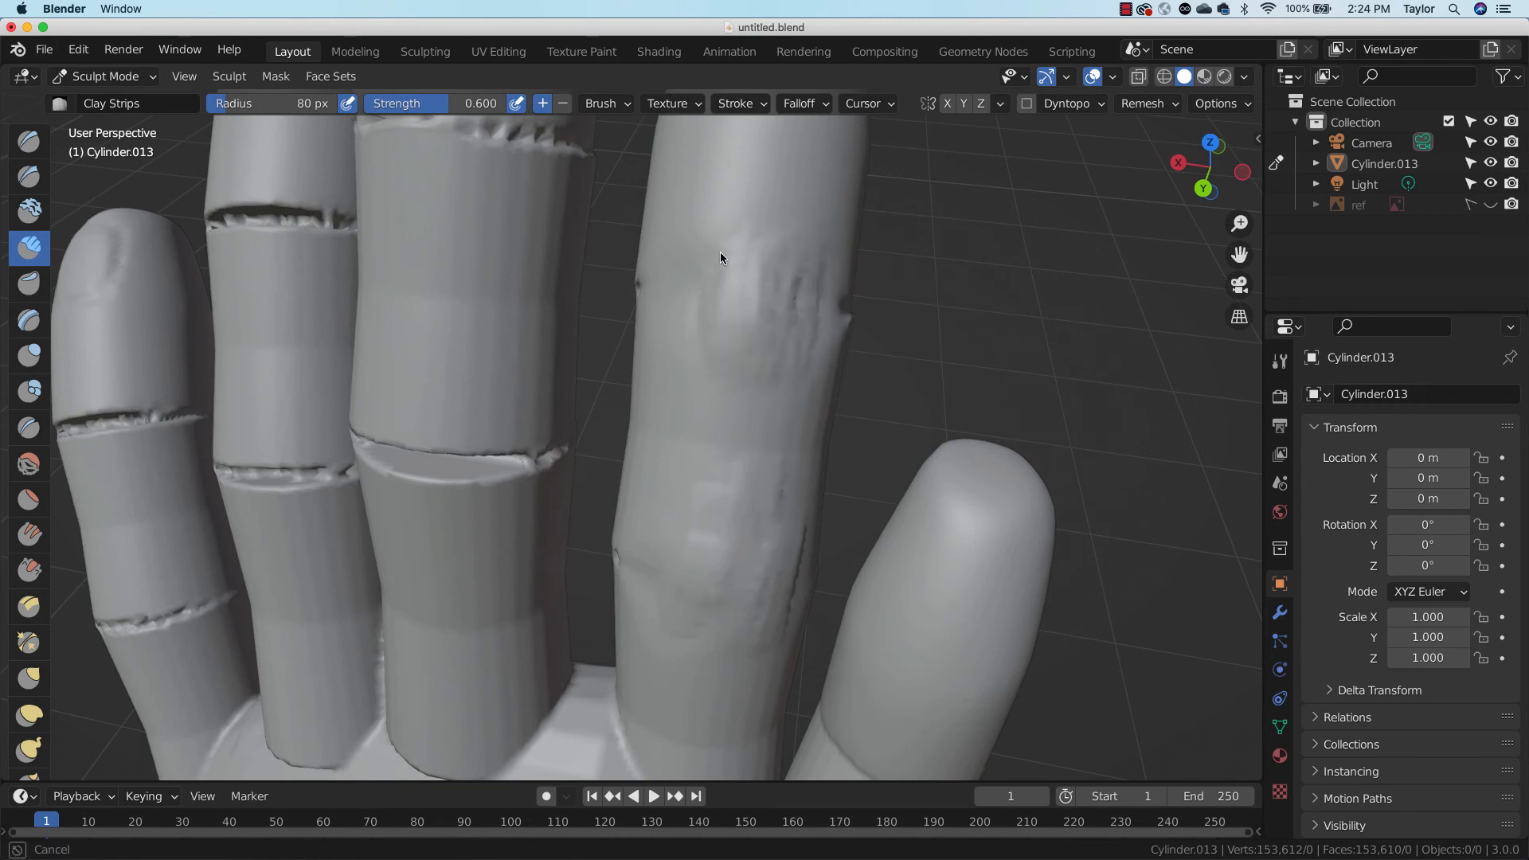
{"action": "left_click_drag", "start_coordinate": [661, 304], "coordinate": [759, 218]}
{"action": "left_click_drag", "start_coordinate": [827, 275], "coordinate": [835, 353]}
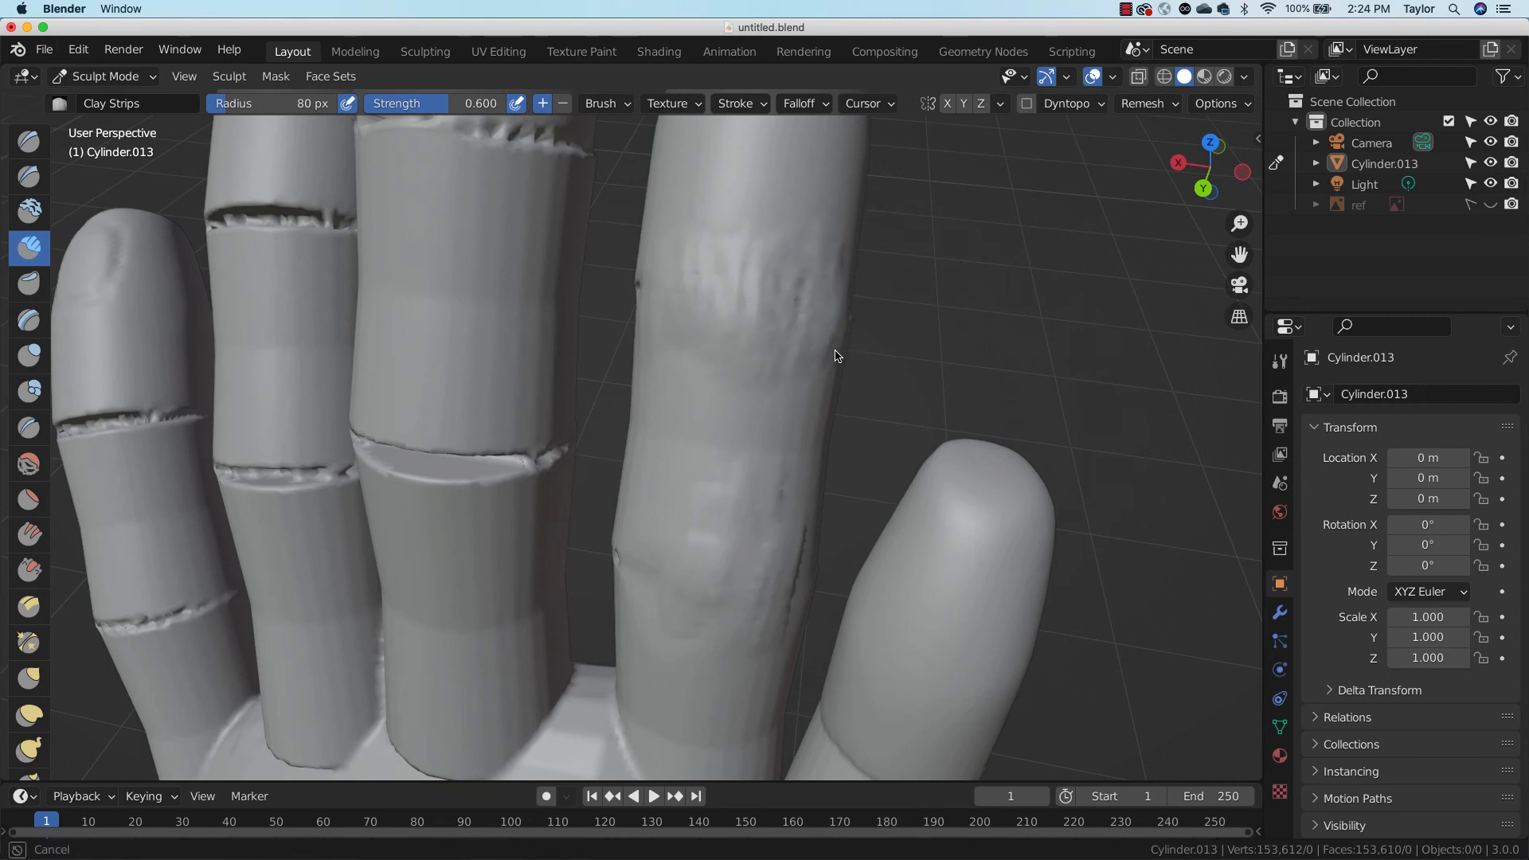
{"action": "left_click_drag", "start_coordinate": [1239, 224], "coordinate": [1218, 397]}
{"action": "middle_click_drag", "start_coordinate": [1216, 396], "coordinate": [1048, 406]}
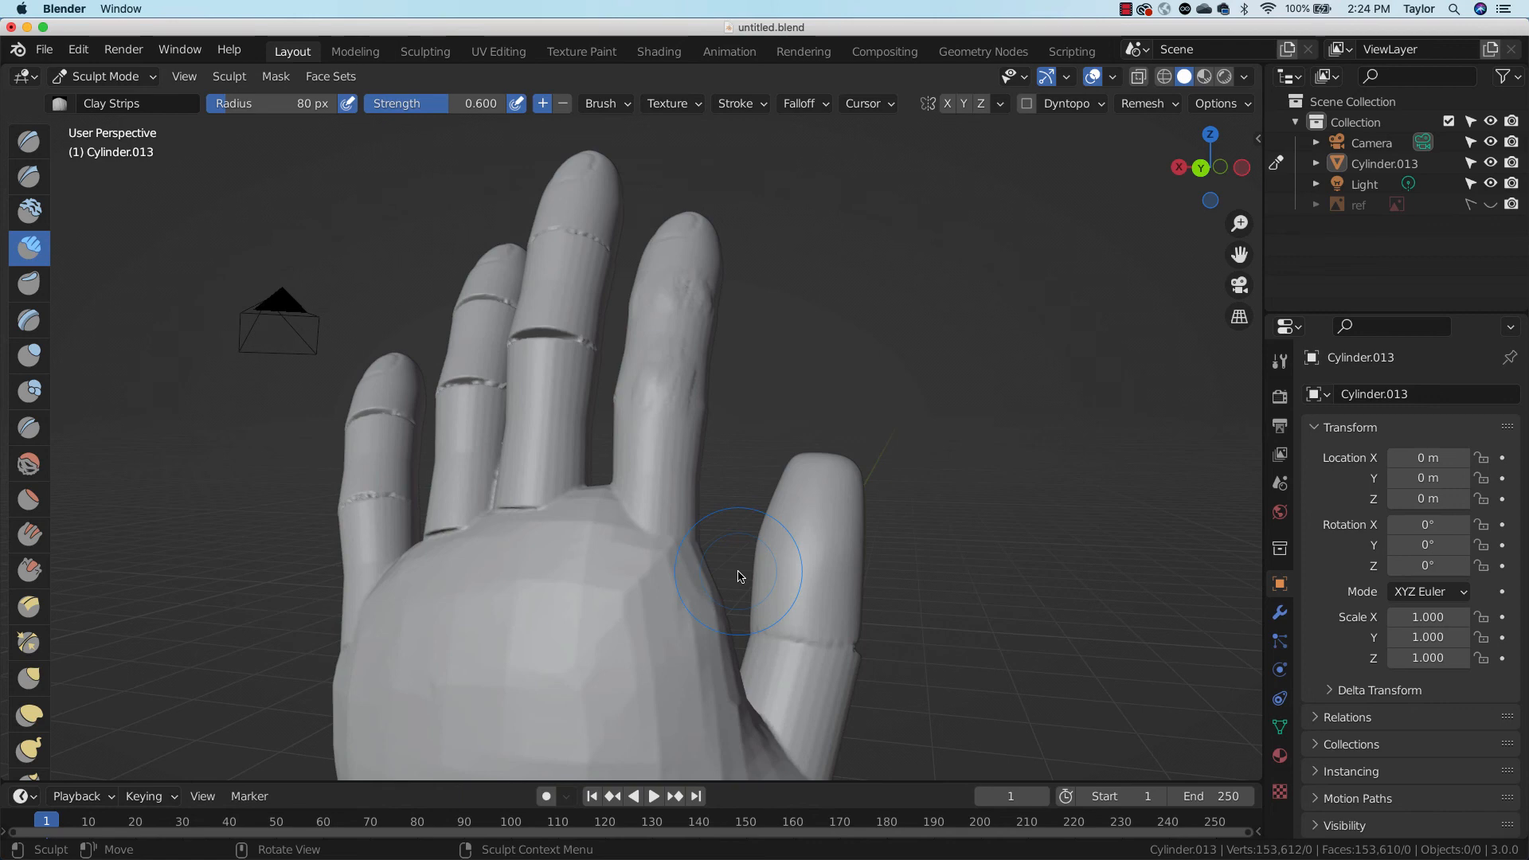
Undo the clay strokes at the base of the middle finger
{"action": "left_click_drag", "start_coordinate": [1239, 224], "coordinate": [1234, 267]}
{"action": "middle_click_drag", "start_coordinate": [605, 478], "coordinate": [637, 491]}
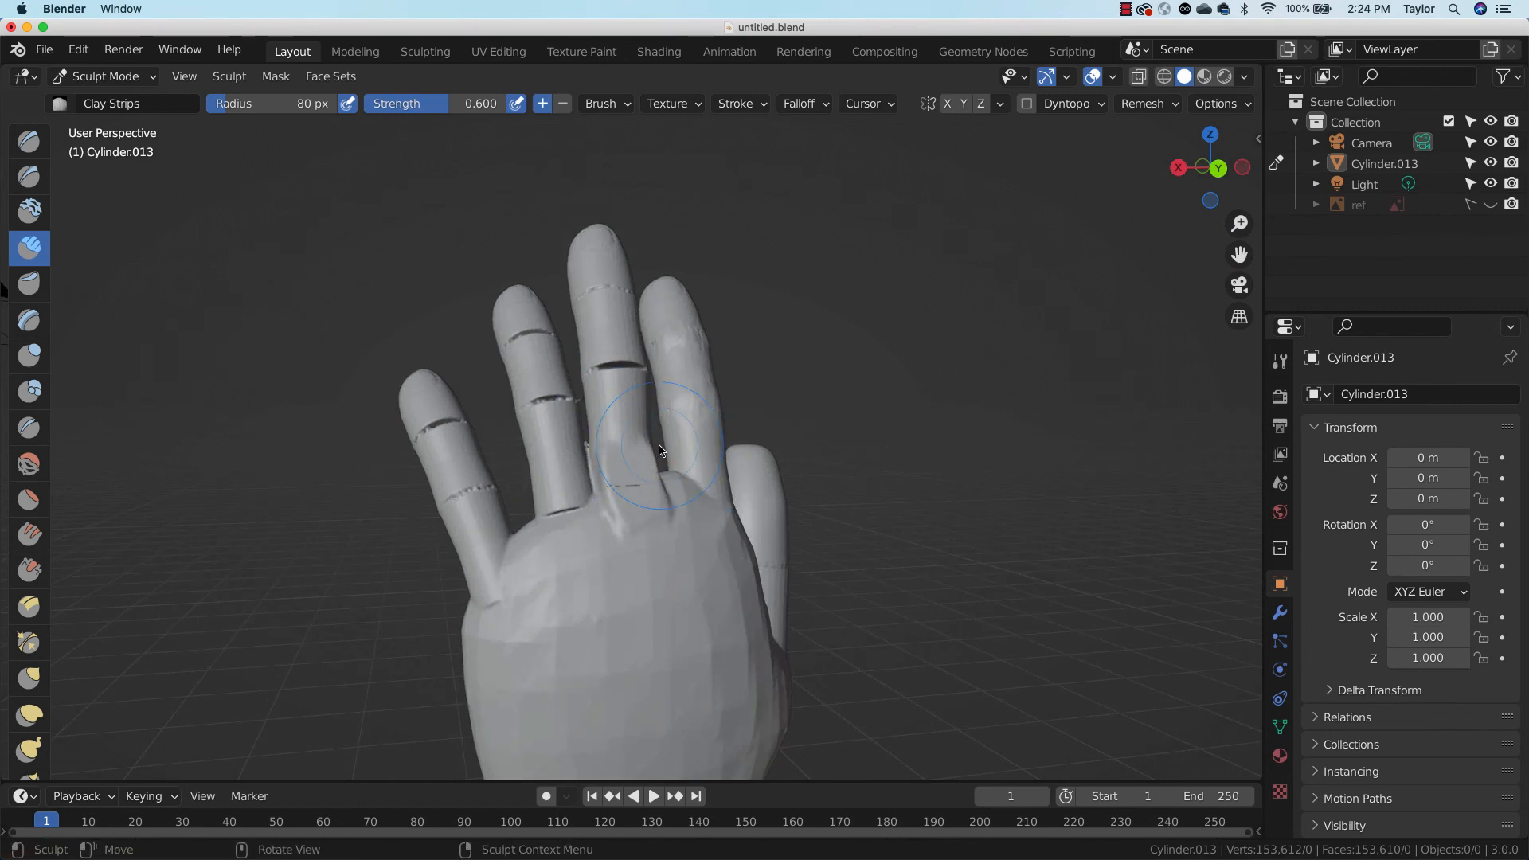
{"action": "key", "text": "ctrl+z"}
{"action": "key", "text": "ctrl+z"}
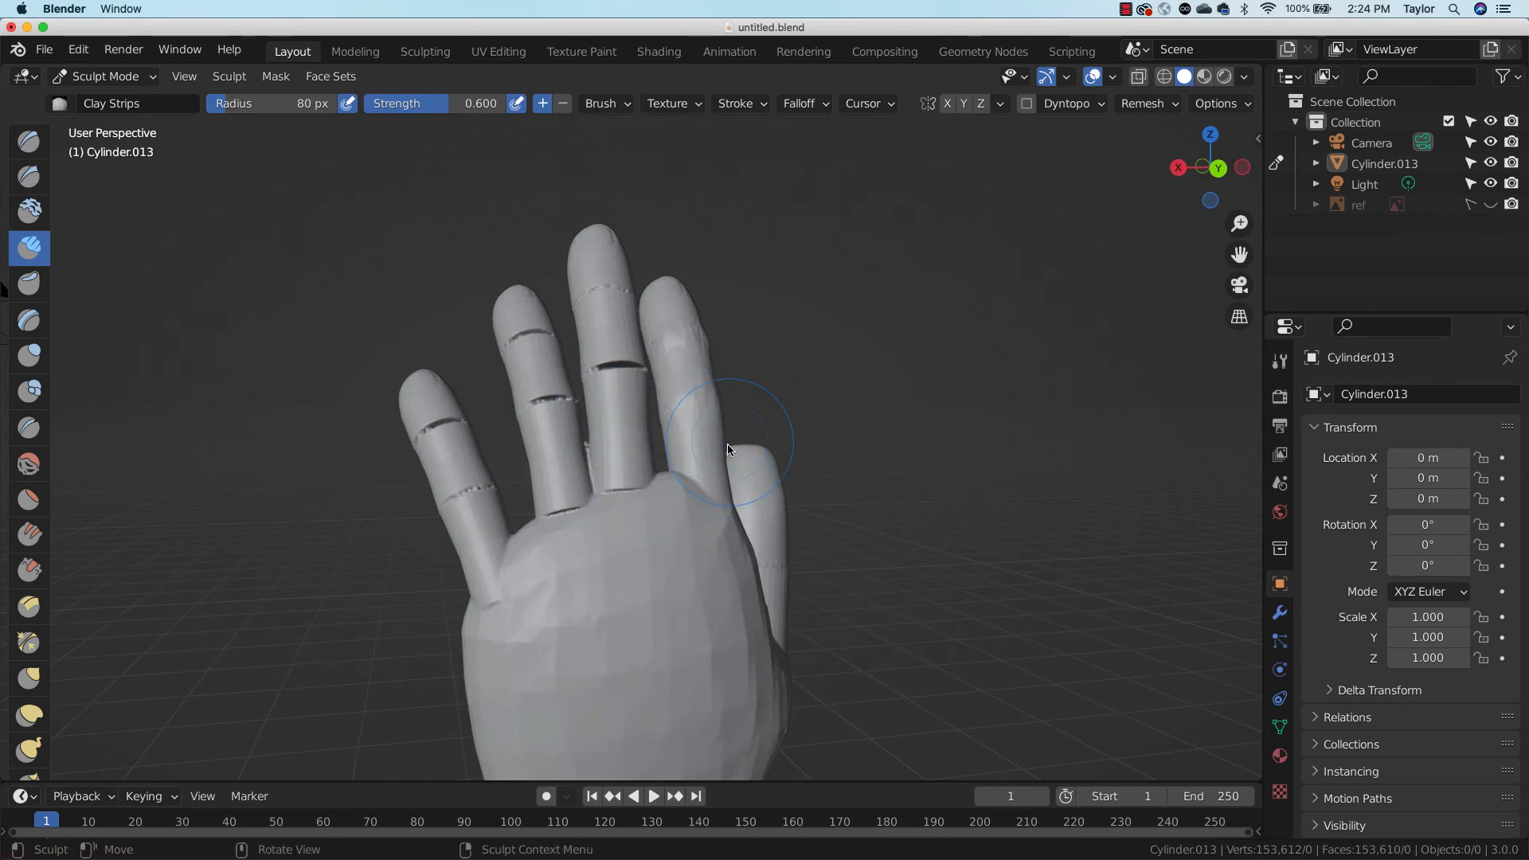
Fill the gap where the middle finger meets the back of the hand with clay and blend it in
{"action": "left_click_drag", "start_coordinate": [1239, 224], "coordinate": [1218, 187]}
{"action": "left_click_drag", "start_coordinate": [619, 529], "coordinate": [633, 564]}
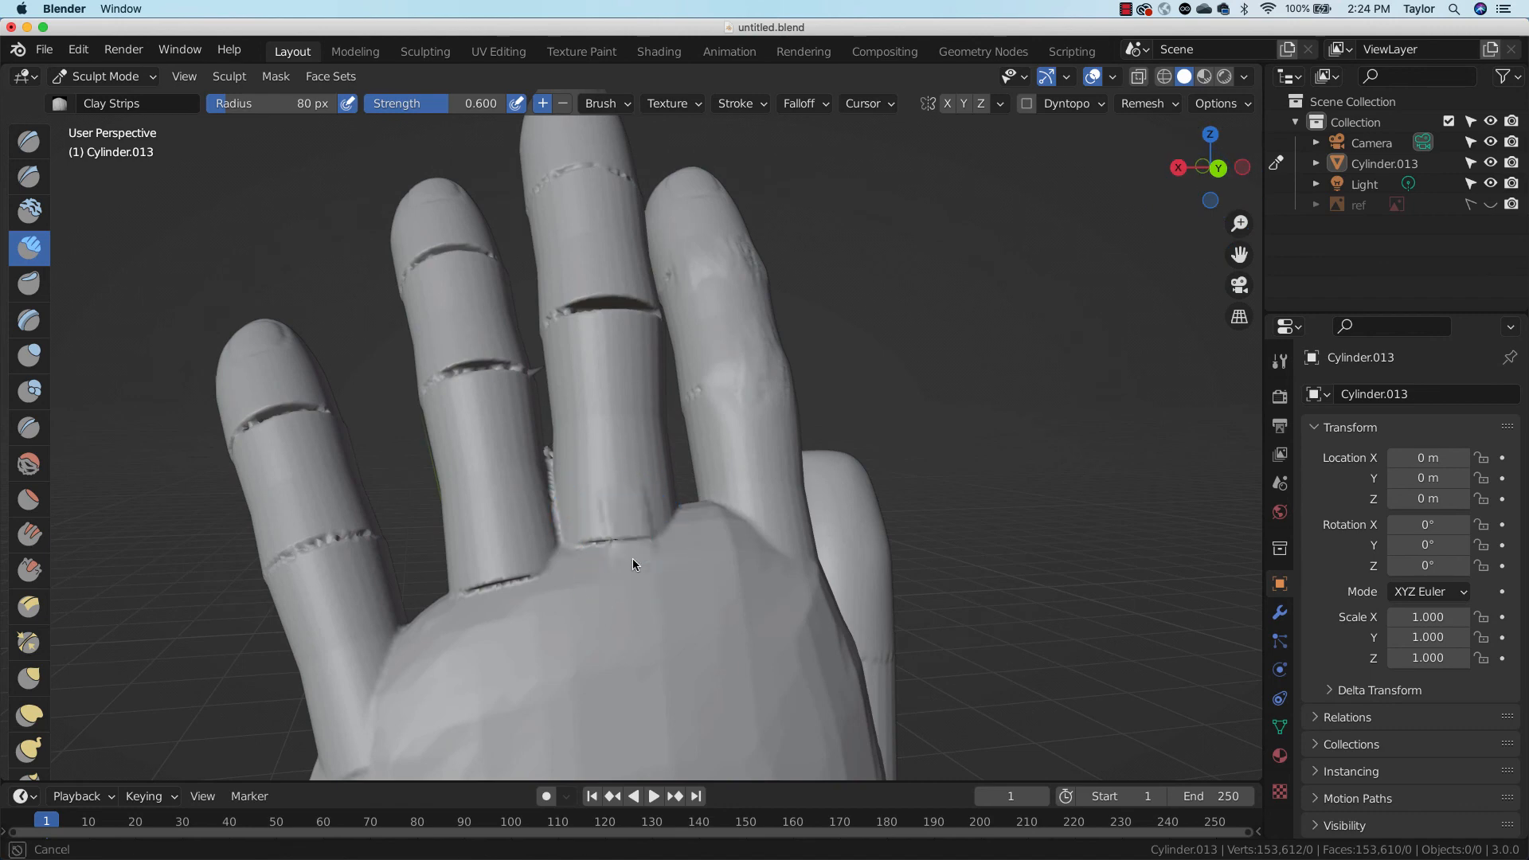
{"action": "mouse_move", "coordinate": [658, 503]}
{"action": "left_mouse_down"}
{"action": "mouse_move", "coordinate": [597, 526]}
{"action": "mouse_move", "coordinate": [619, 586]}
{"action": "left_mouse_up"}
{"action": "middle_click_drag", "start_coordinate": [764, 550], "coordinate": [727, 529]}
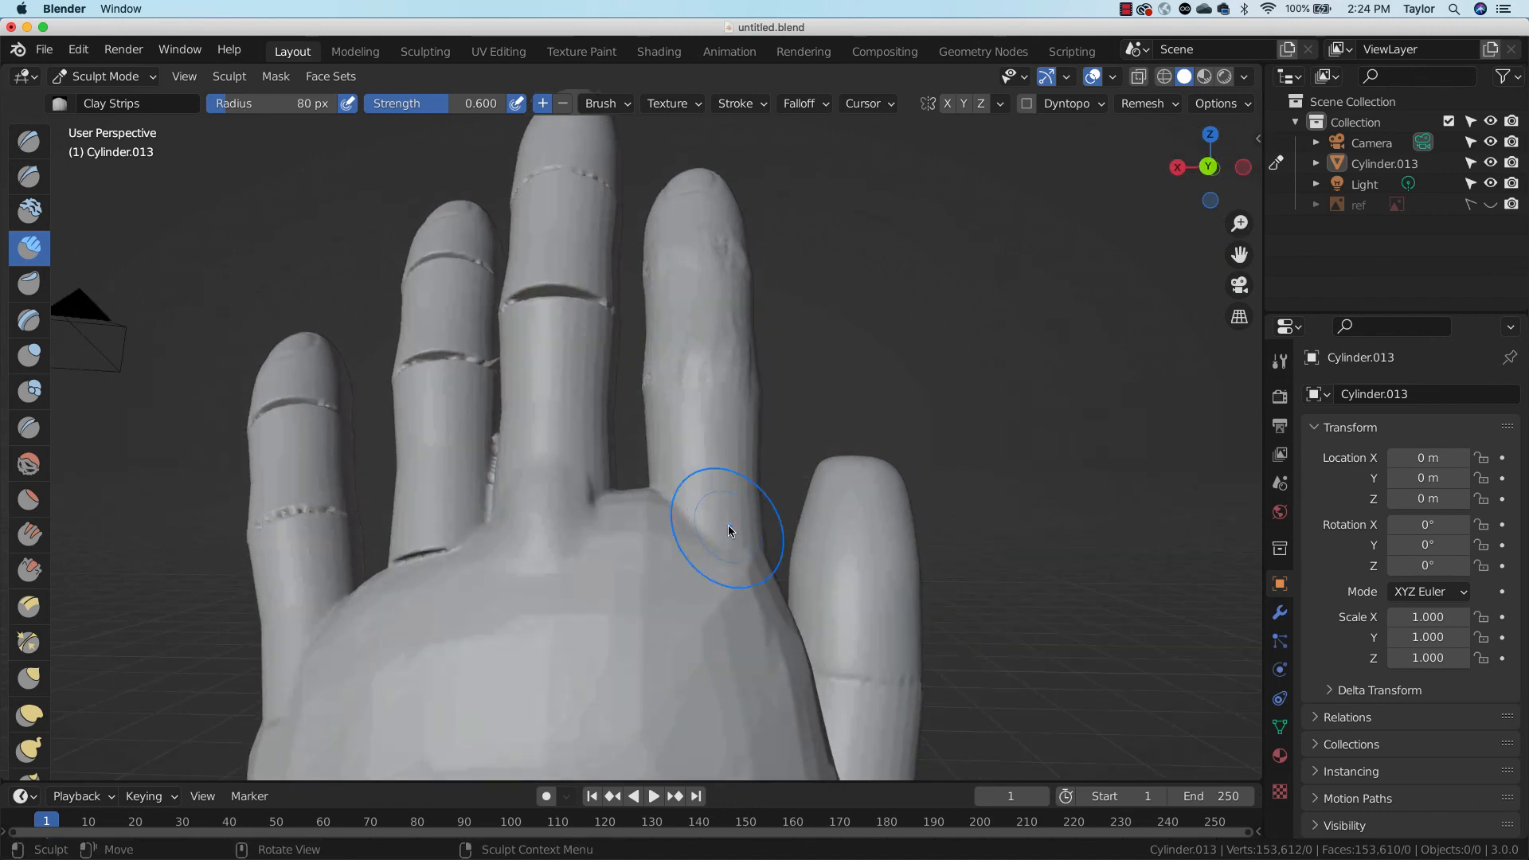
Build up knuckles below the middle and index fingers and add tendon ridges down the back of the hand
{"action": "mouse_move", "coordinate": [557, 575]}
{"action": "left_mouse_down"}
{"action": "mouse_move", "coordinate": [549, 595]}
{"action": "mouse_move", "coordinate": [544, 551]}
{"action": "mouse_move", "coordinate": [705, 554]}
{"action": "left_mouse_up"}
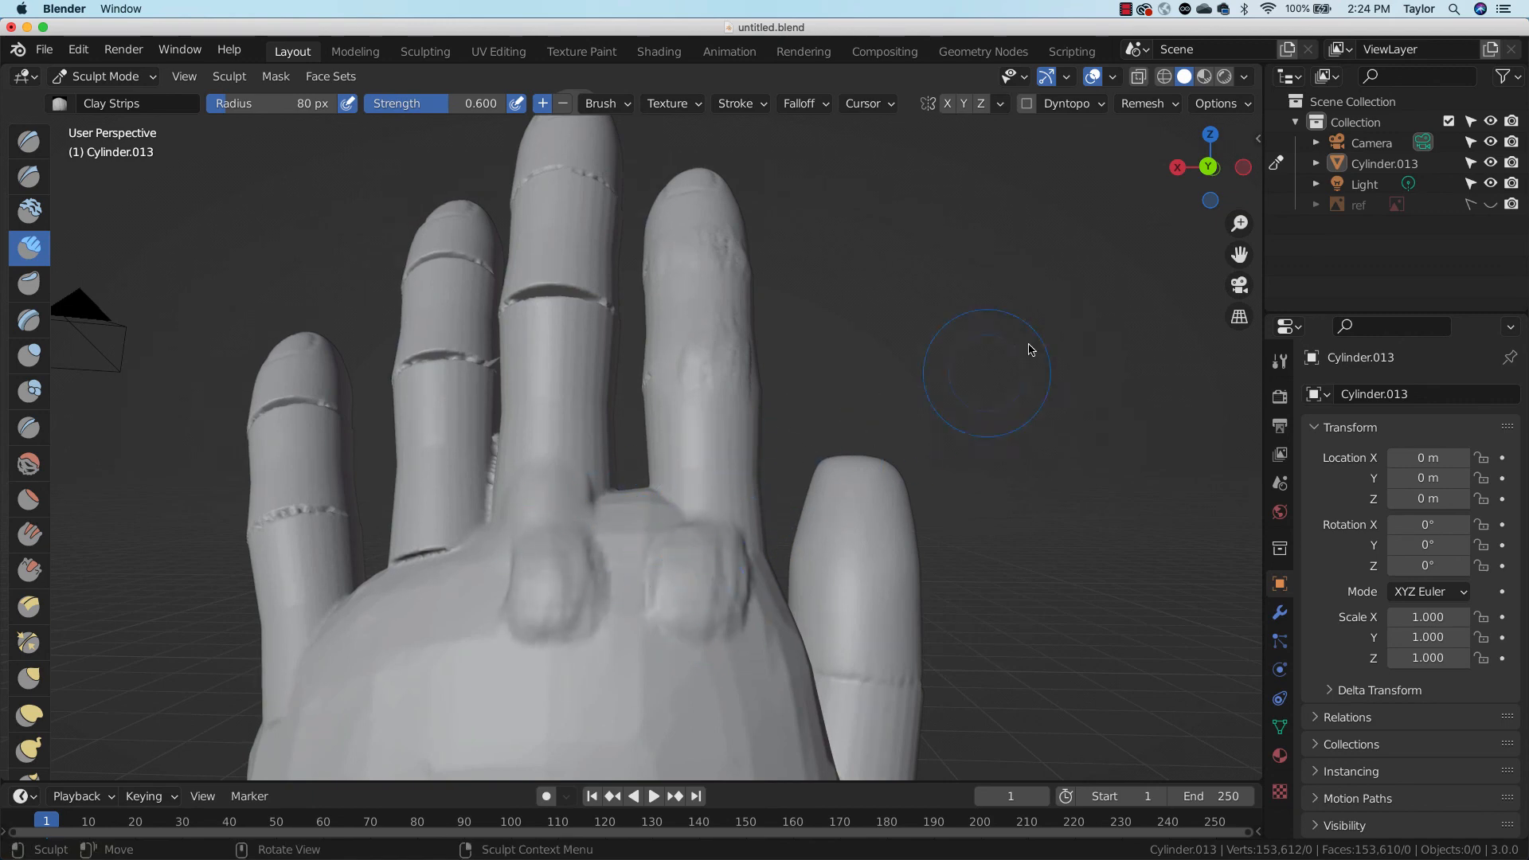
{"action": "left_click_drag", "start_coordinate": [1239, 224], "coordinate": [1232, 307]}
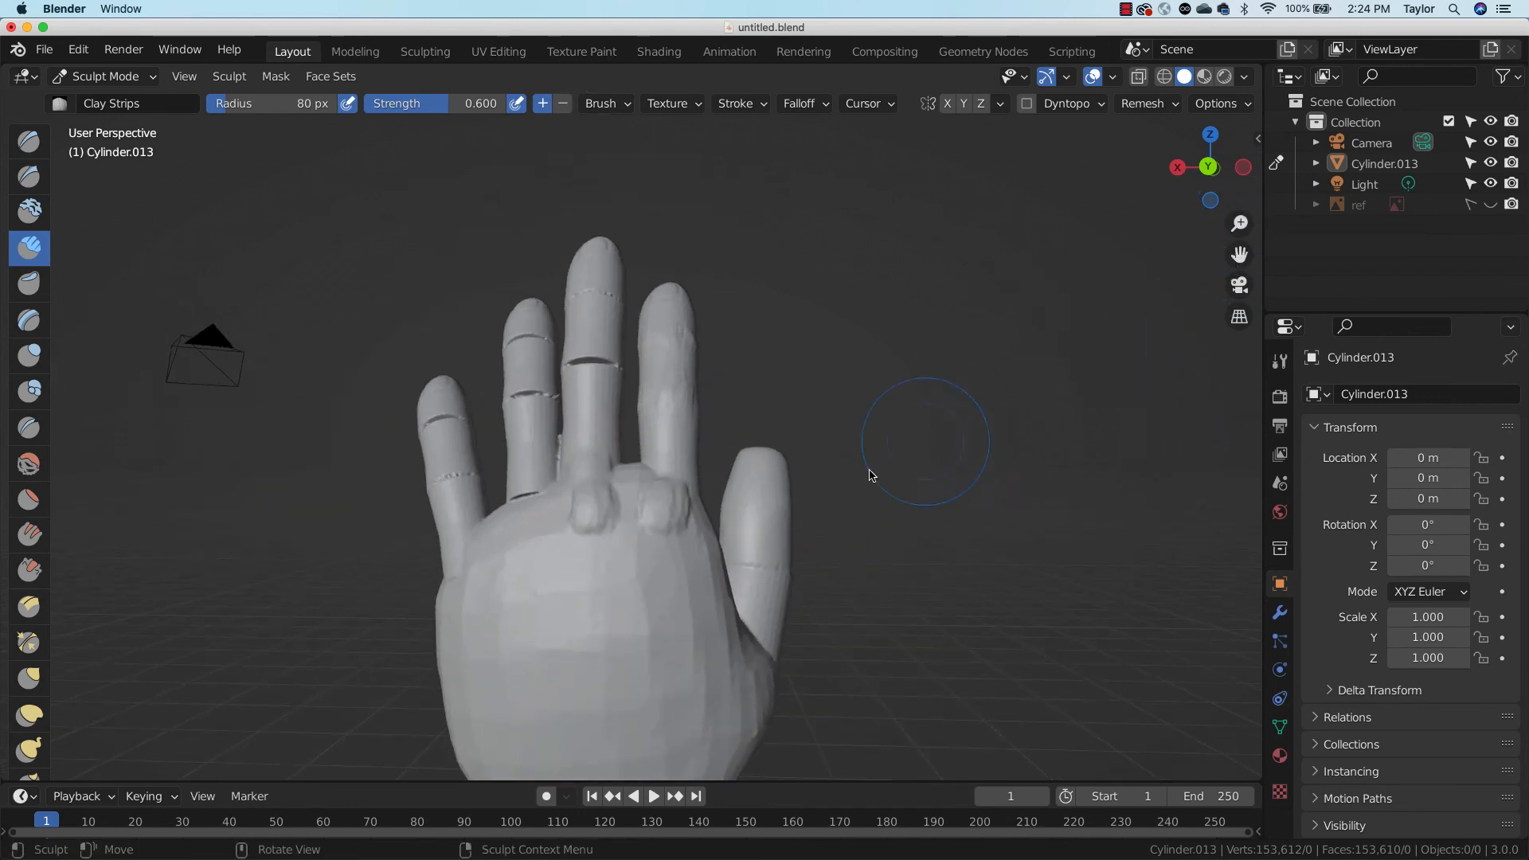
{"action": "mouse_move", "coordinate": [596, 517]}
{"action": "left_mouse_down"}
{"action": "mouse_move", "coordinate": [614, 699]}
{"action": "mouse_move", "coordinate": [597, 524]}
{"action": "mouse_move", "coordinate": [670, 546]}
{"action": "left_mouse_up"}
{"action": "left_click_drag", "start_coordinate": [589, 491], "coordinate": [590, 511]}
{"action": "mouse_move", "coordinate": [534, 520]}
{"action": "left_mouse_down"}
{"action": "mouse_move", "coordinate": [540, 575]}
{"action": "mouse_move", "coordinate": [532, 514]}
{"action": "left_mouse_up"}
{"action": "middle_click_drag", "start_coordinate": [949, 532], "coordinate": [788, 505]}
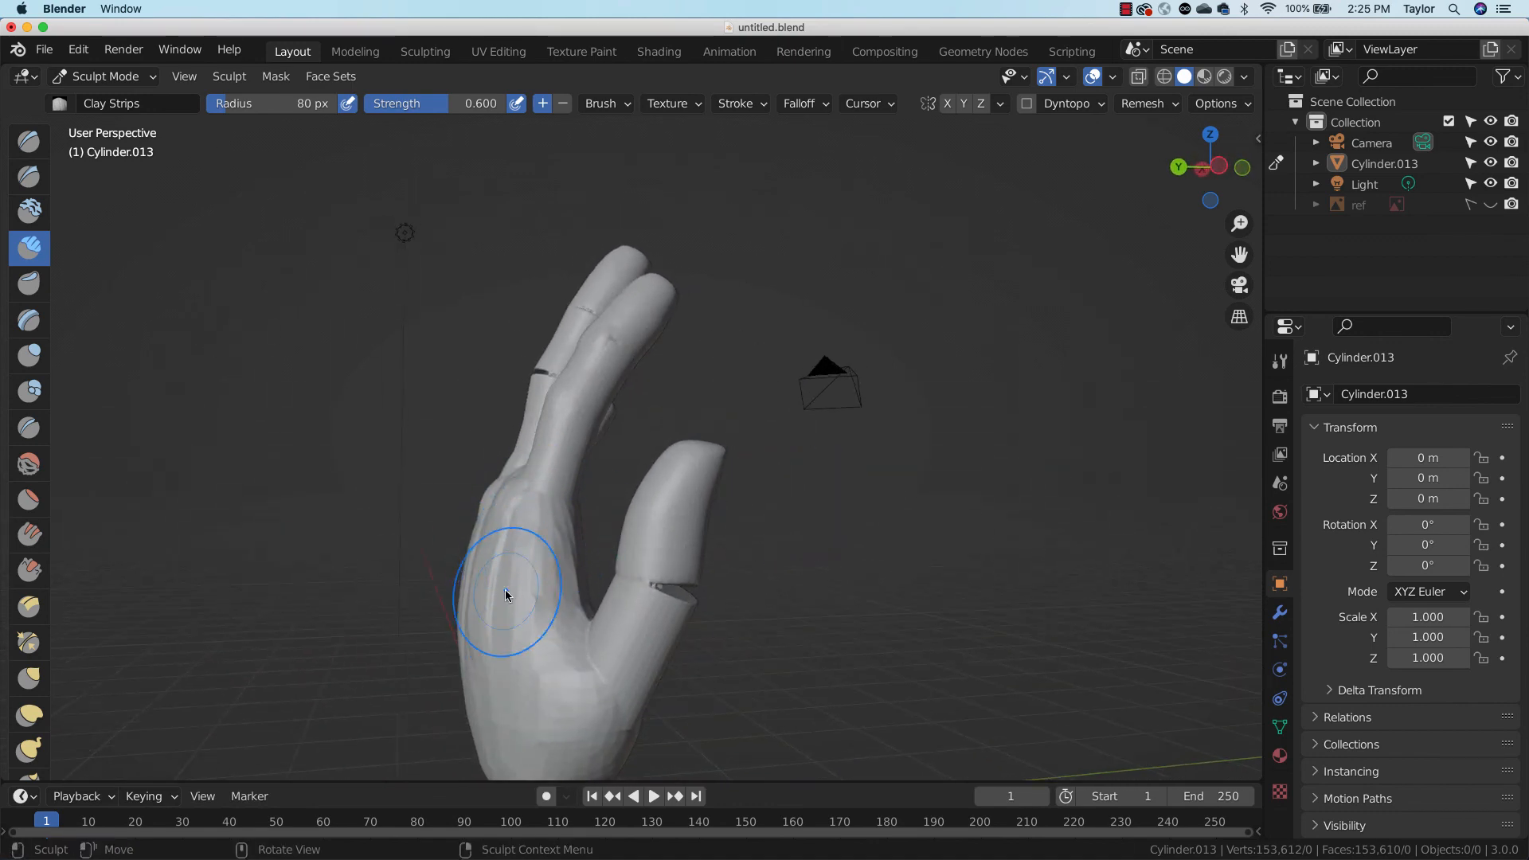
Enlarge the brush radius to 197 px and adjust the back of the hand with the Grab brush
{"action": "key", "text": "f"}
{"action": "left_click", "coordinate": [640, 505]}
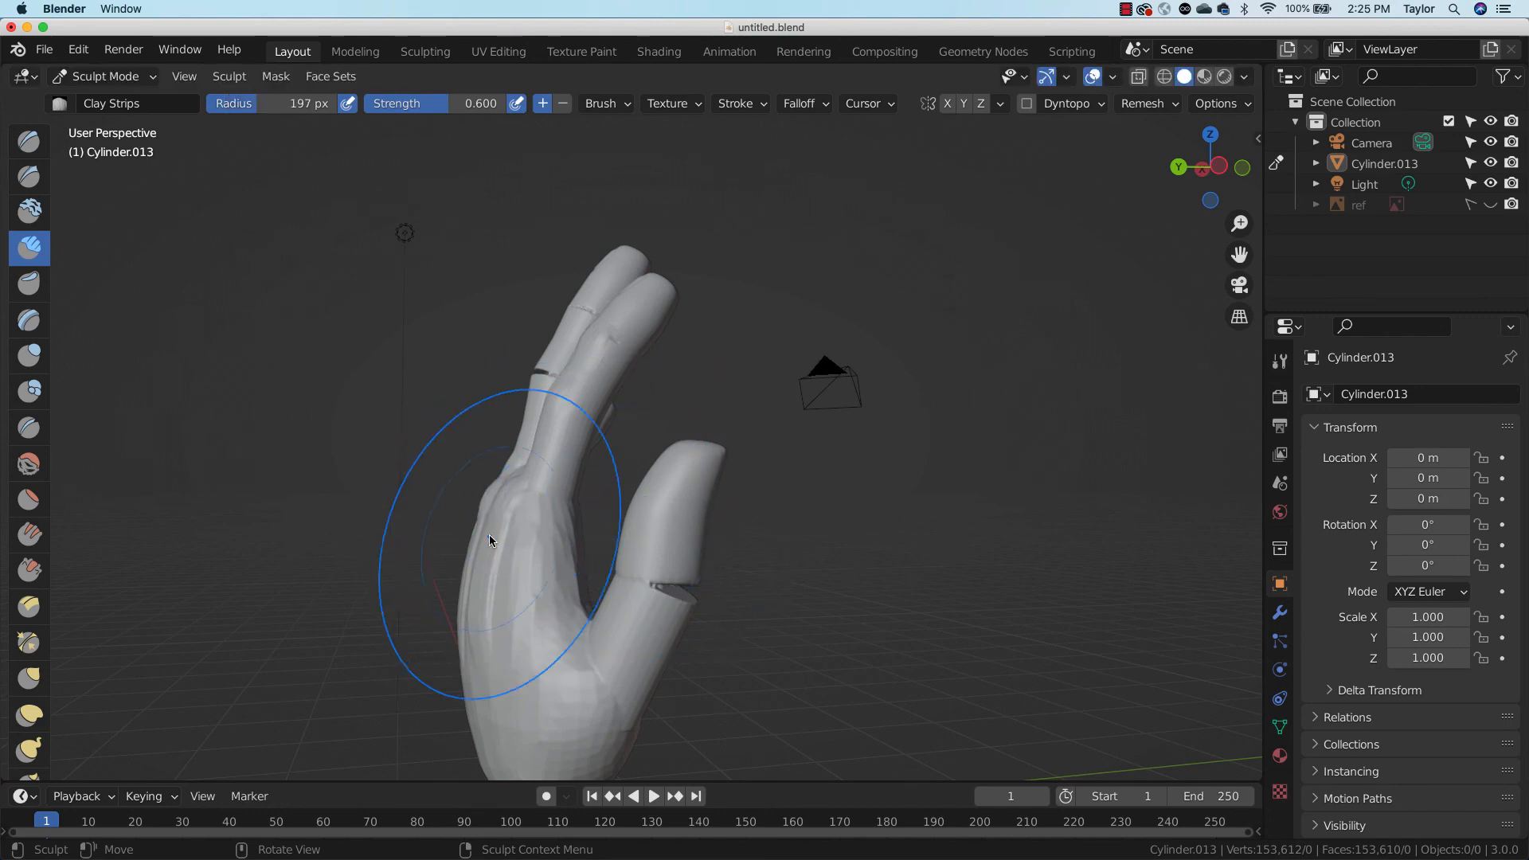
{"action": "key", "text": "g"}
{"action": "mouse_move", "coordinate": [466, 613]}
{"action": "left_mouse_down"}
{"action": "mouse_move", "coordinate": [484, 612]}
{"action": "mouse_move", "coordinate": [468, 618]}
{"action": "left_mouse_up"}
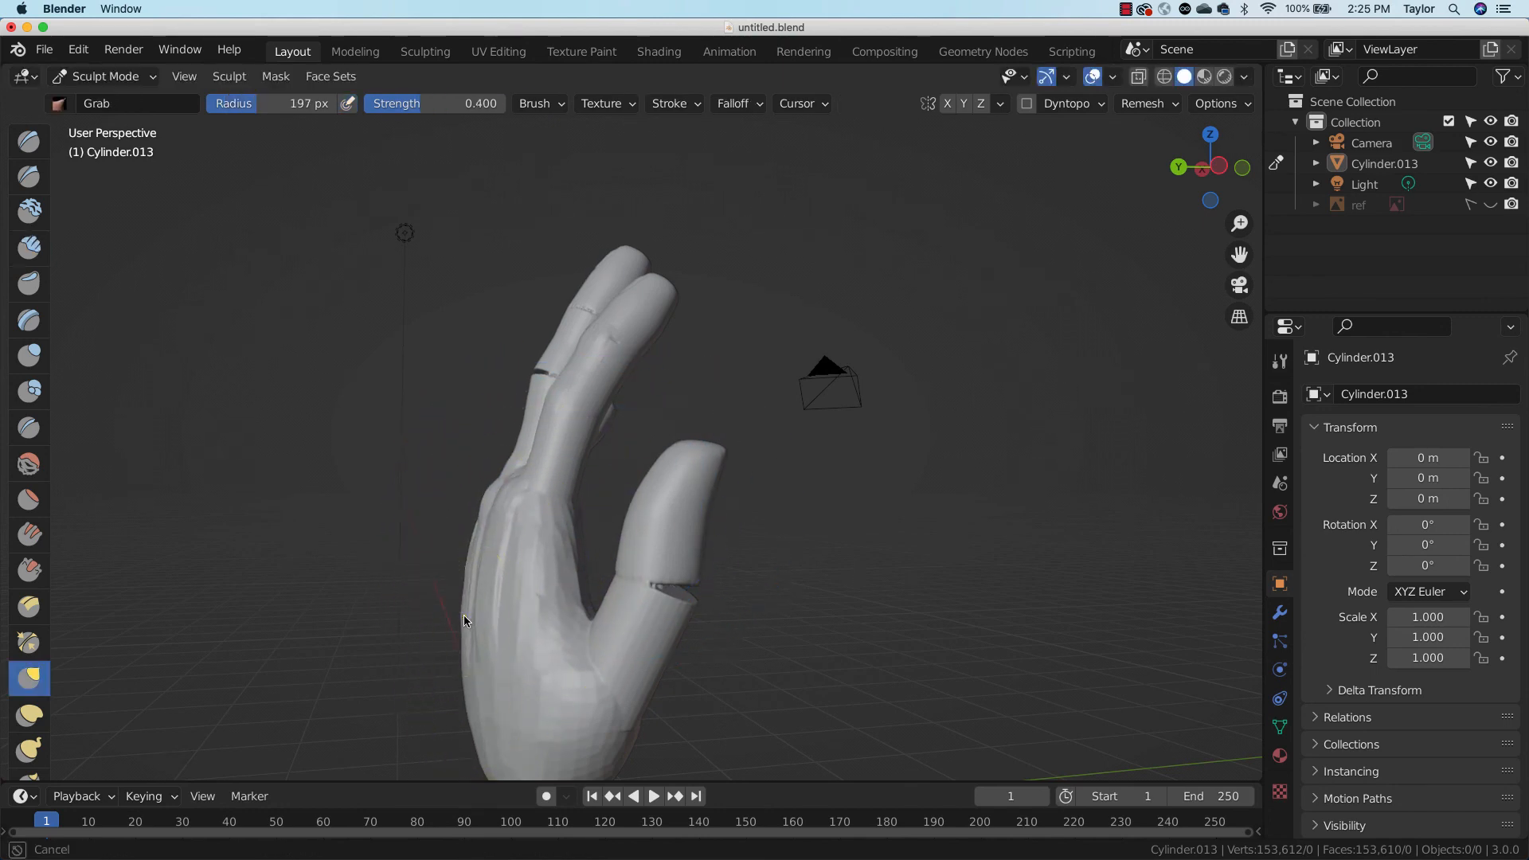
{"action": "middle_click_drag", "start_coordinate": [724, 536], "coordinate": [673, 556]}
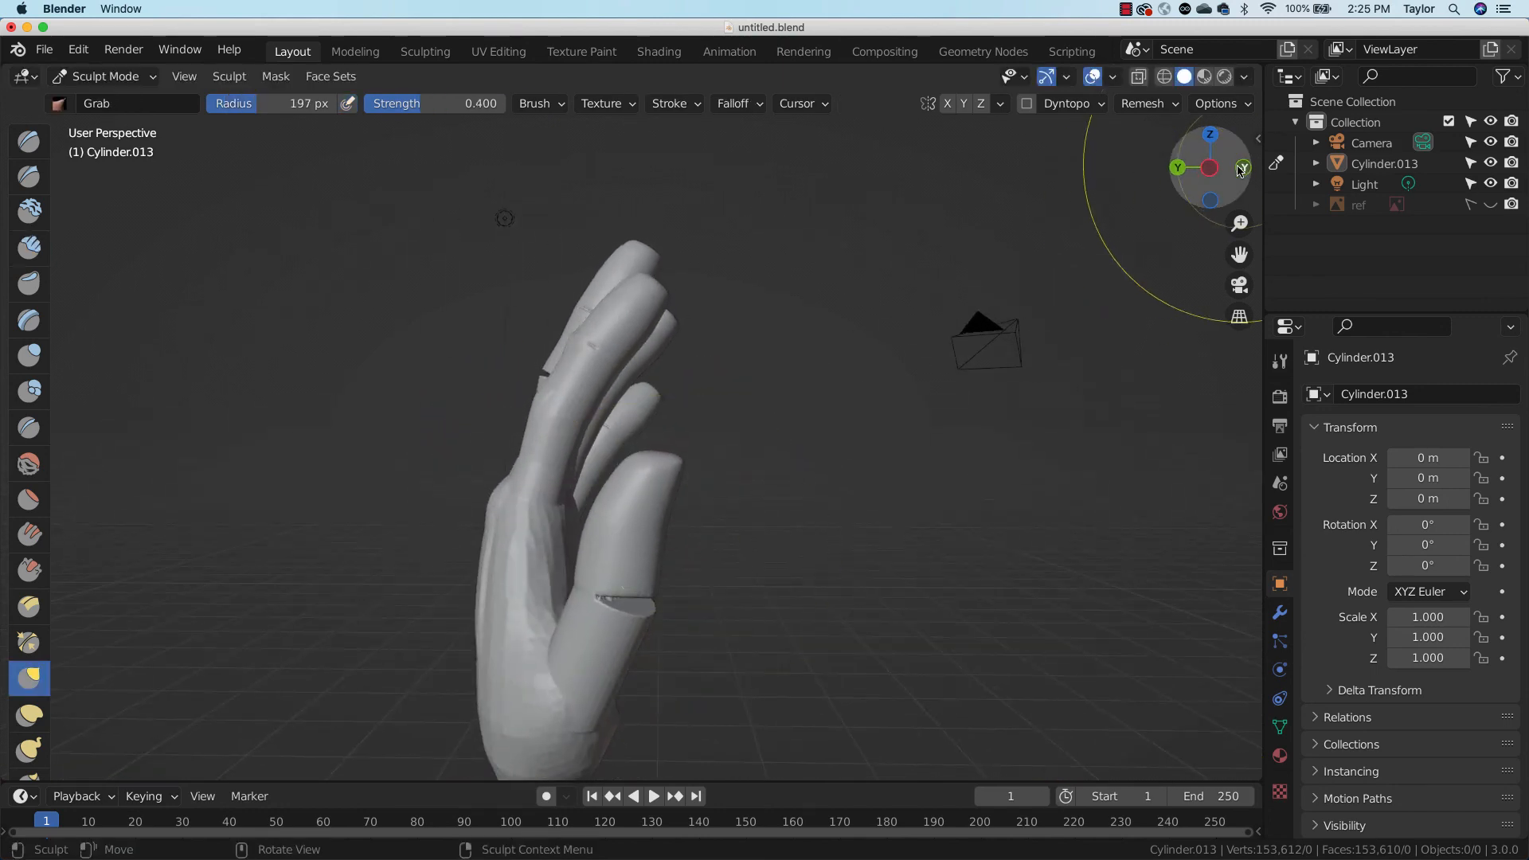
From the left orthographic view, pull the thumb and its base outward from the palm with the Grab brush
{"action": "left_click", "coordinate": [1213, 169]}
{"action": "left_click", "coordinate": [1217, 168]}
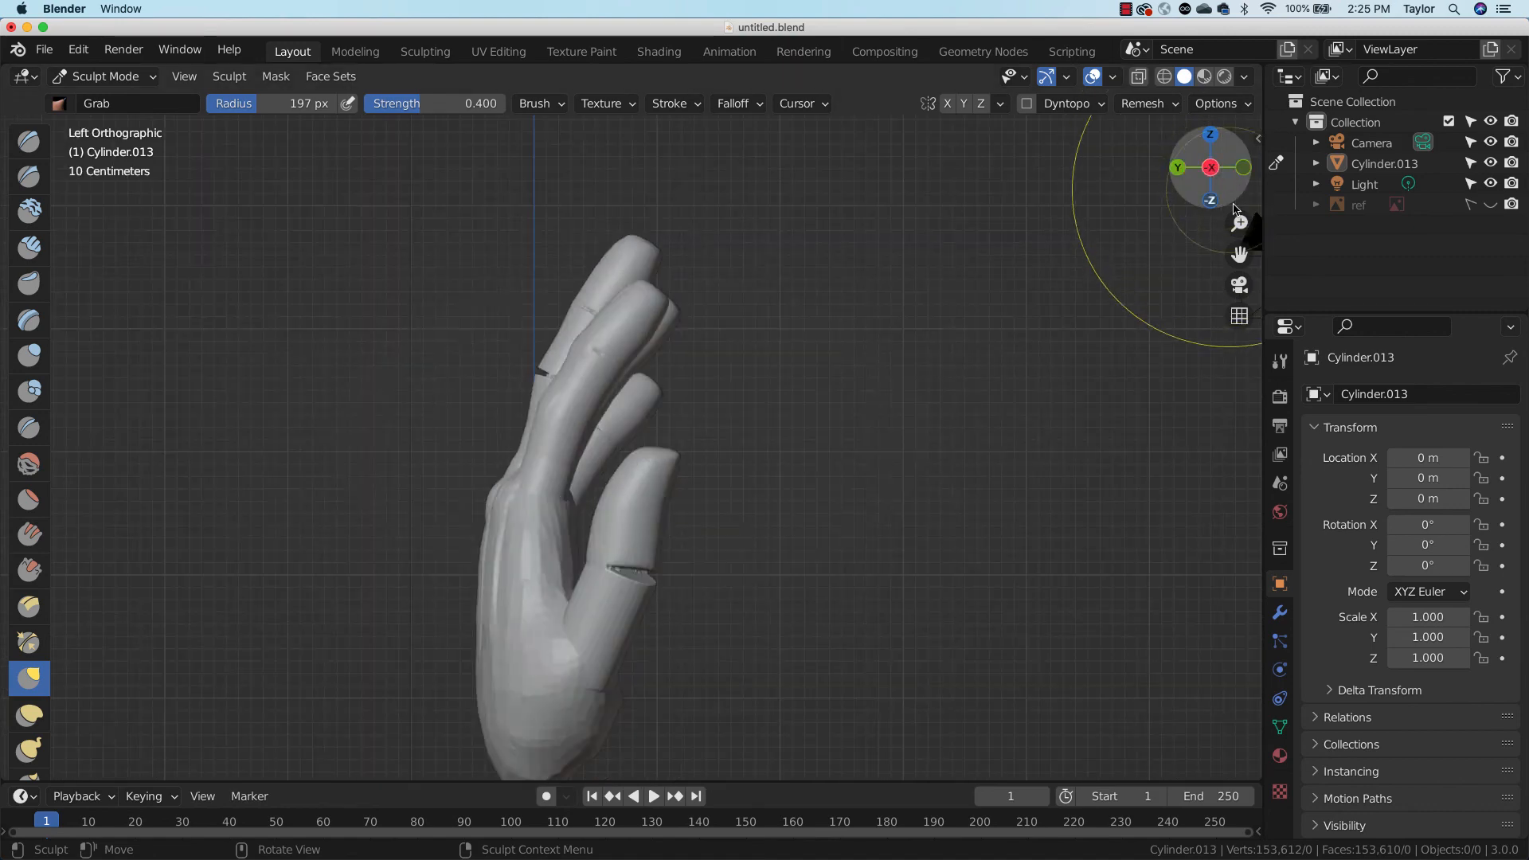
{"action": "left_click_drag", "start_coordinate": [1239, 254], "coordinate": [1263, 156]}
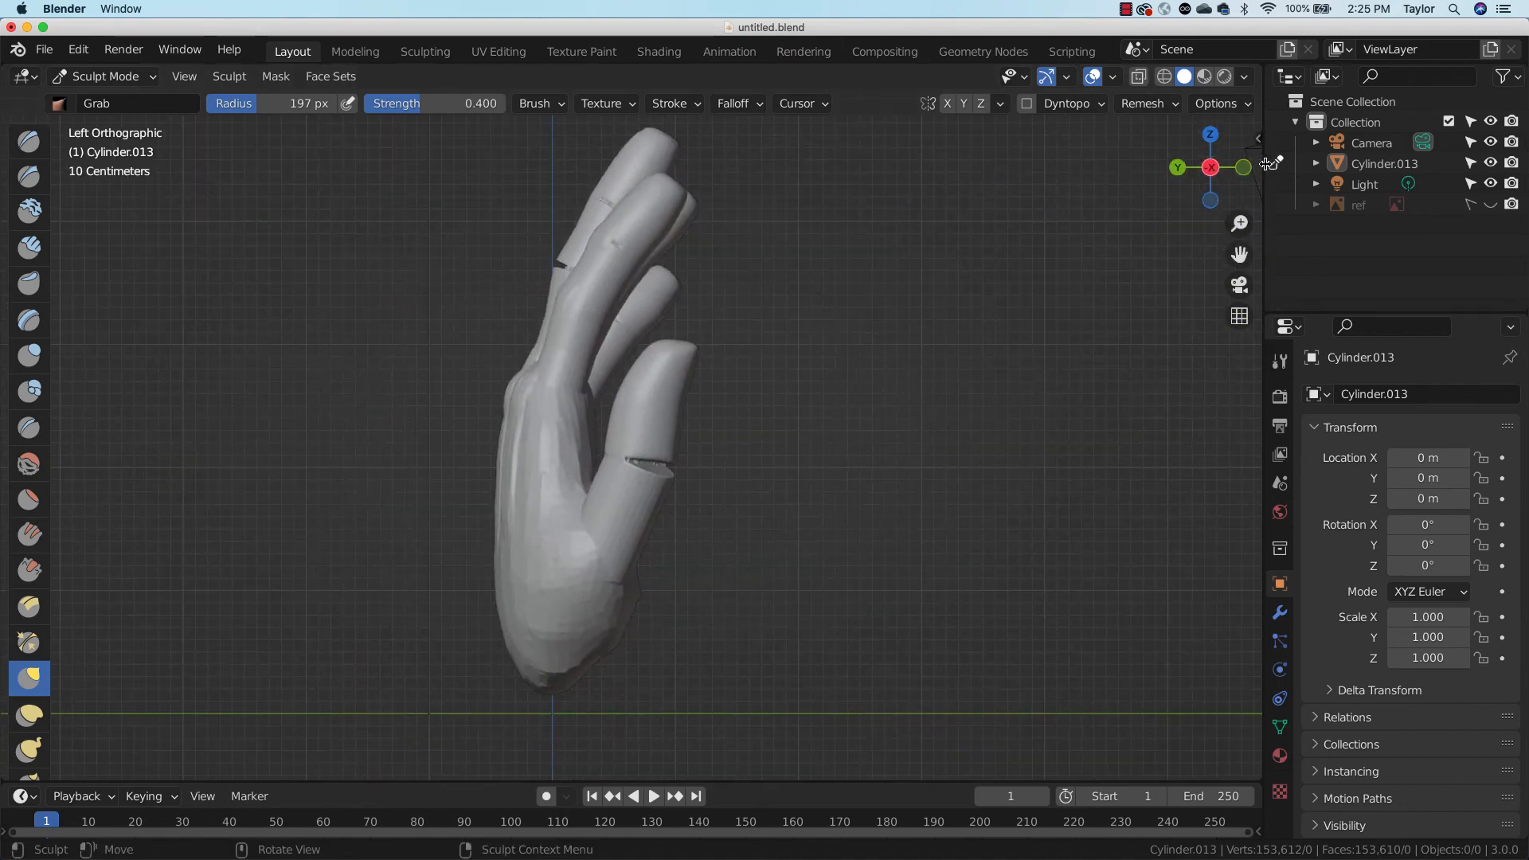
{"action": "mouse_move", "coordinate": [660, 526]}
{"action": "left_mouse_down"}
{"action": "mouse_move", "coordinate": [600, 539]}
{"action": "mouse_move", "coordinate": [607, 556]}
{"action": "mouse_move", "coordinate": [652, 536]}
{"action": "mouse_move", "coordinate": [679, 416]}
{"action": "mouse_move", "coordinate": [699, 420]}
{"action": "mouse_move", "coordinate": [706, 389]}
{"action": "mouse_move", "coordinate": [673, 509]}
{"action": "left_mouse_up"}
{"action": "left_click_drag", "start_coordinate": [628, 573], "coordinate": [619, 571]}
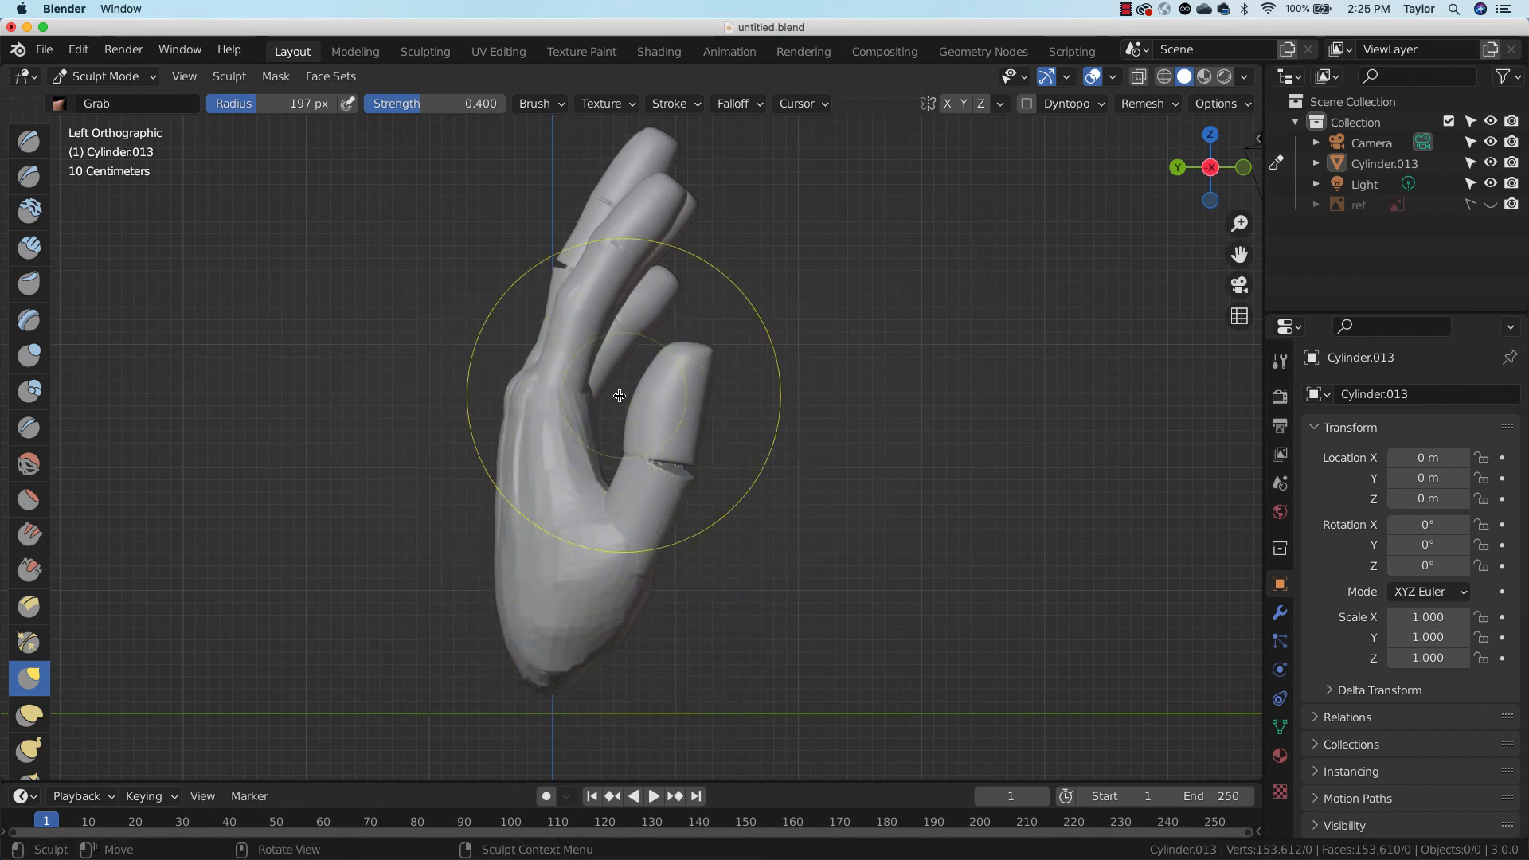
Reduce the brush radius to 49 px and try to pull the middle finger's knuckle up along the finger with Grab
{"action": "middle_click_drag", "start_coordinate": [619, 395], "coordinate": [872, 420]}
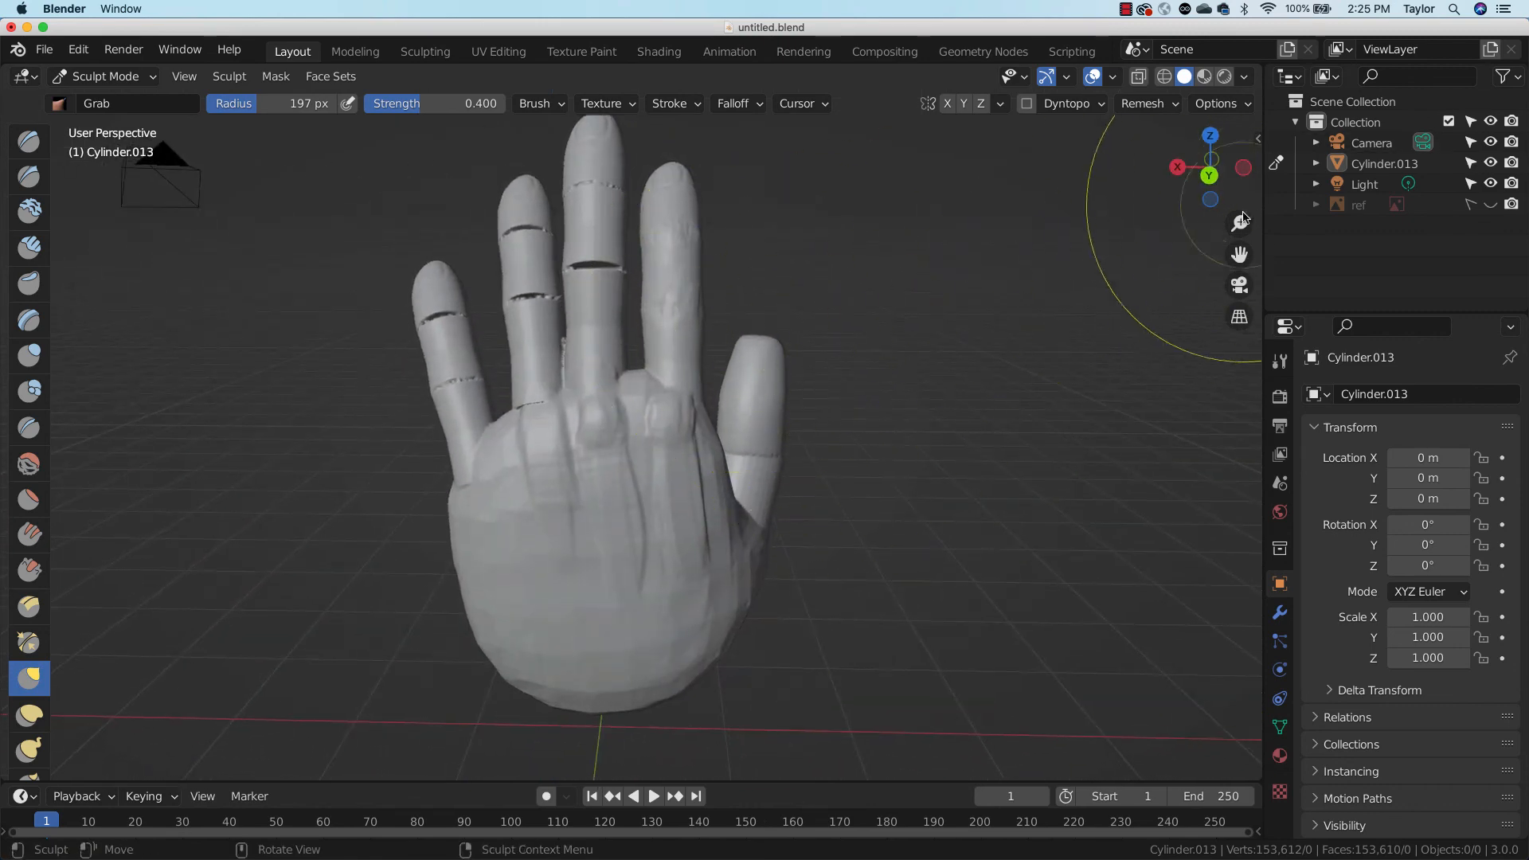
{"action": "middle_click_drag", "start_coordinate": [923, 351], "coordinate": [714, 360]}
{"action": "key", "text": "f"}
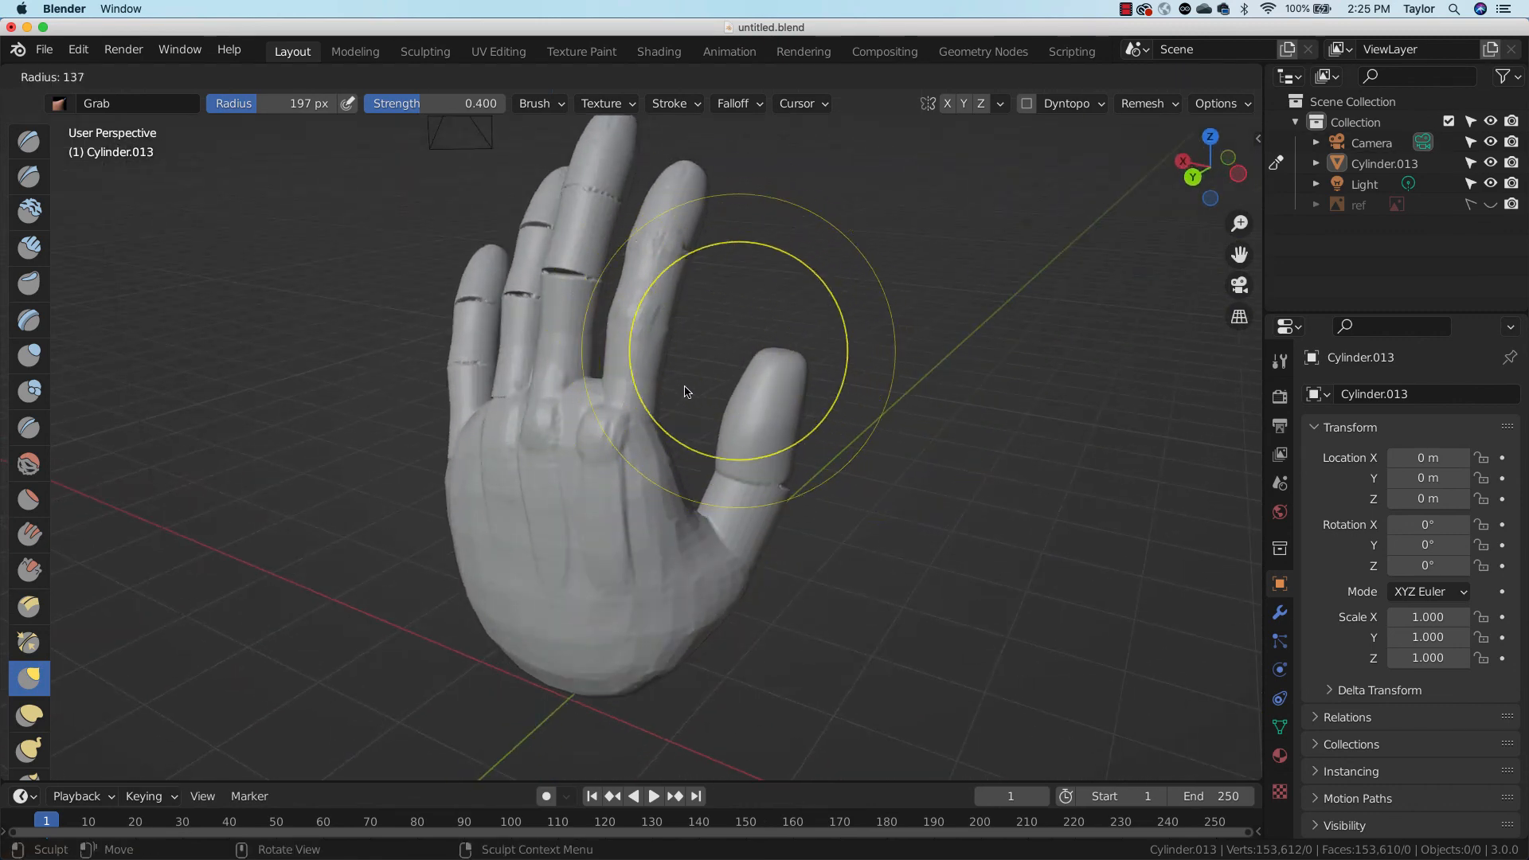
{"action": "left_click", "coordinate": [634, 399]}
{"action": "left_click_drag", "start_coordinate": [1245, 231], "coordinate": [1248, 159]}
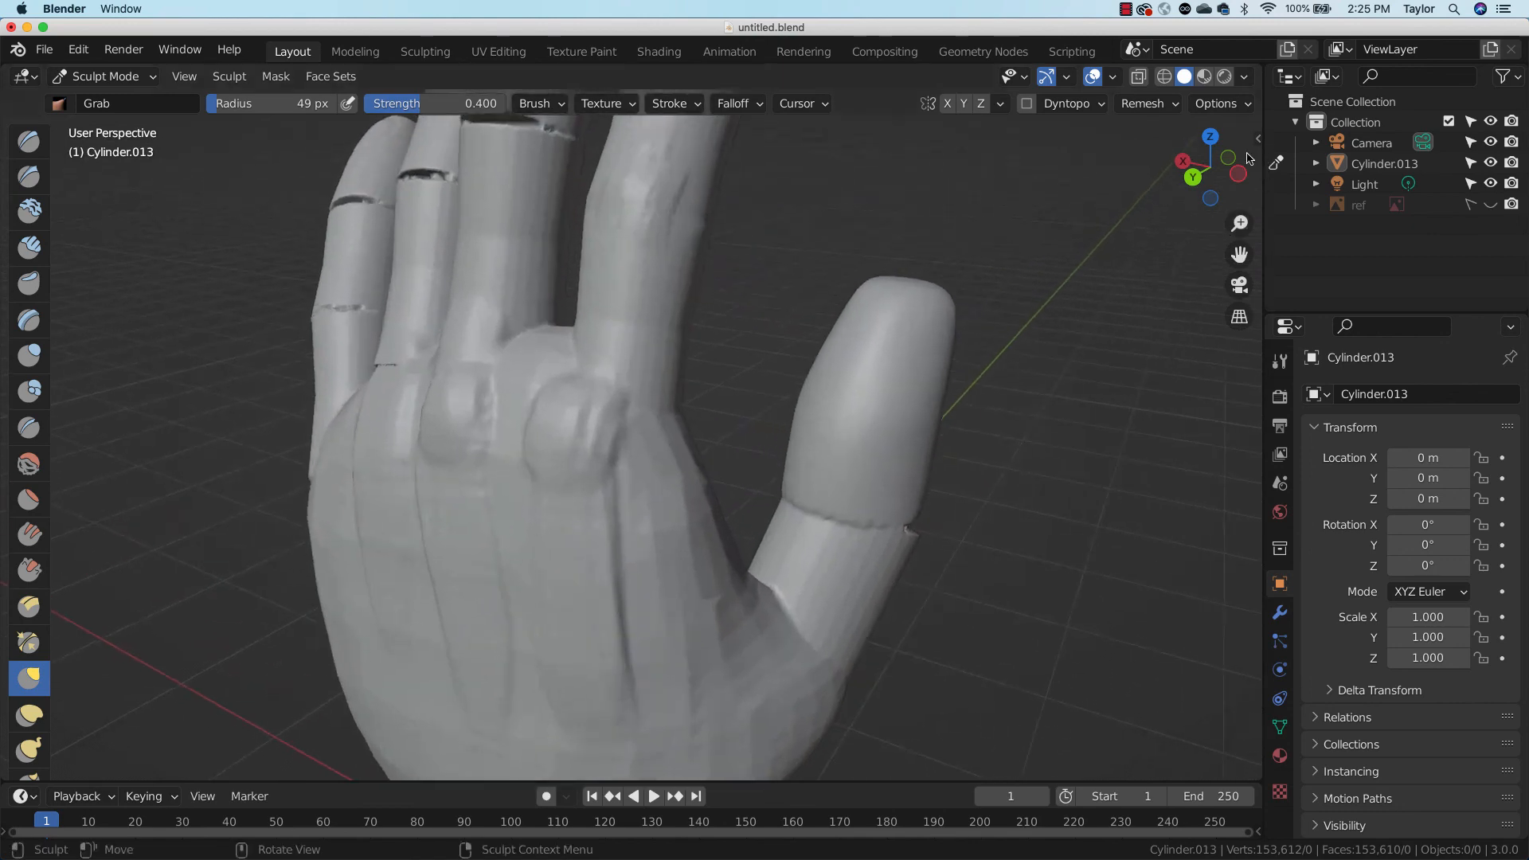
{"action": "left_click_drag", "start_coordinate": [479, 264], "coordinate": [484, 228]}
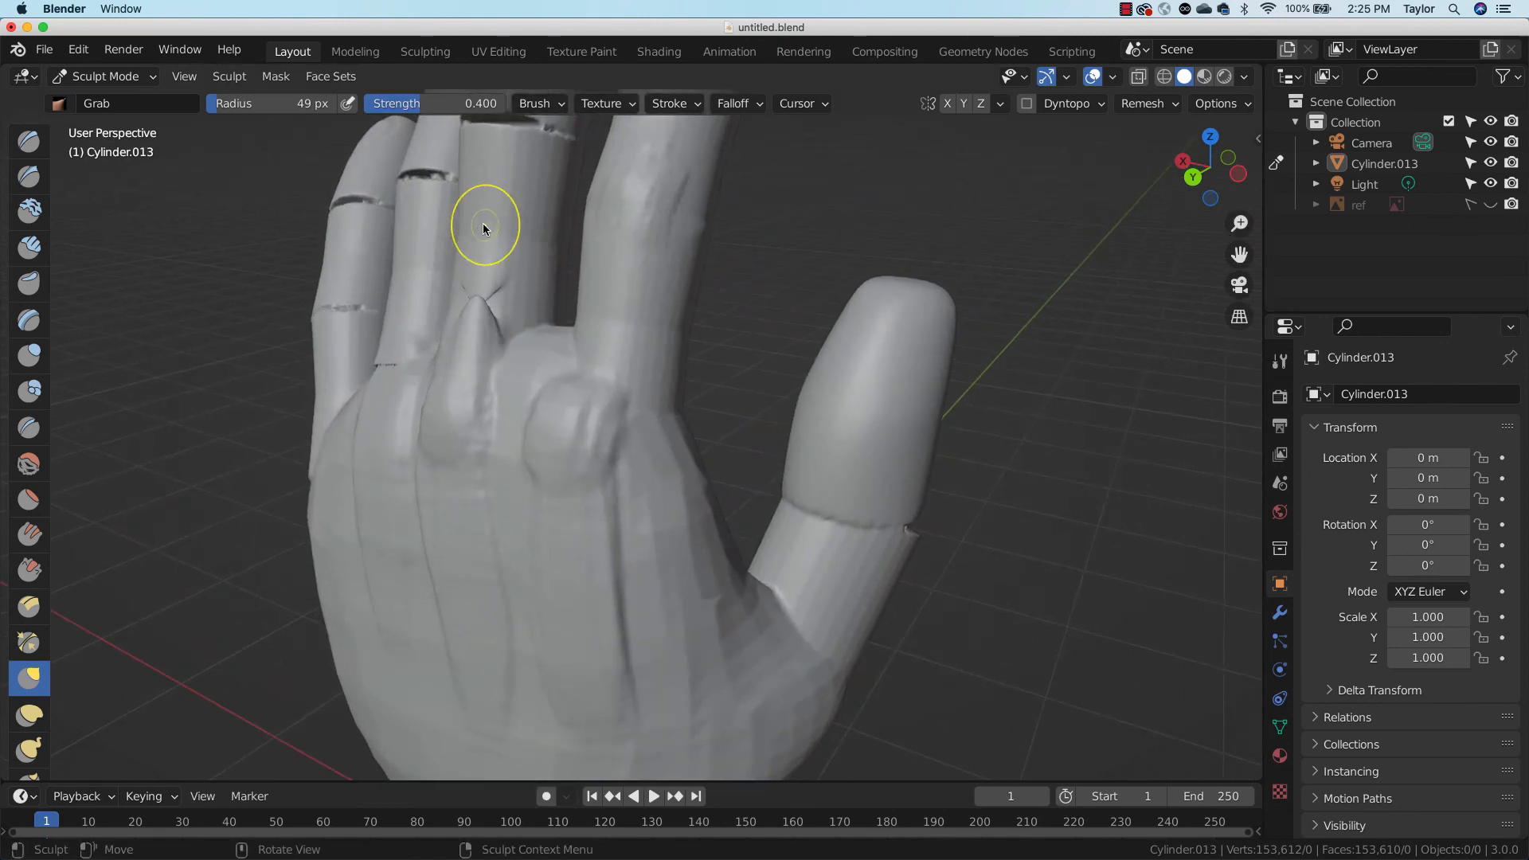
{"action": "key", "text": "super+z"}
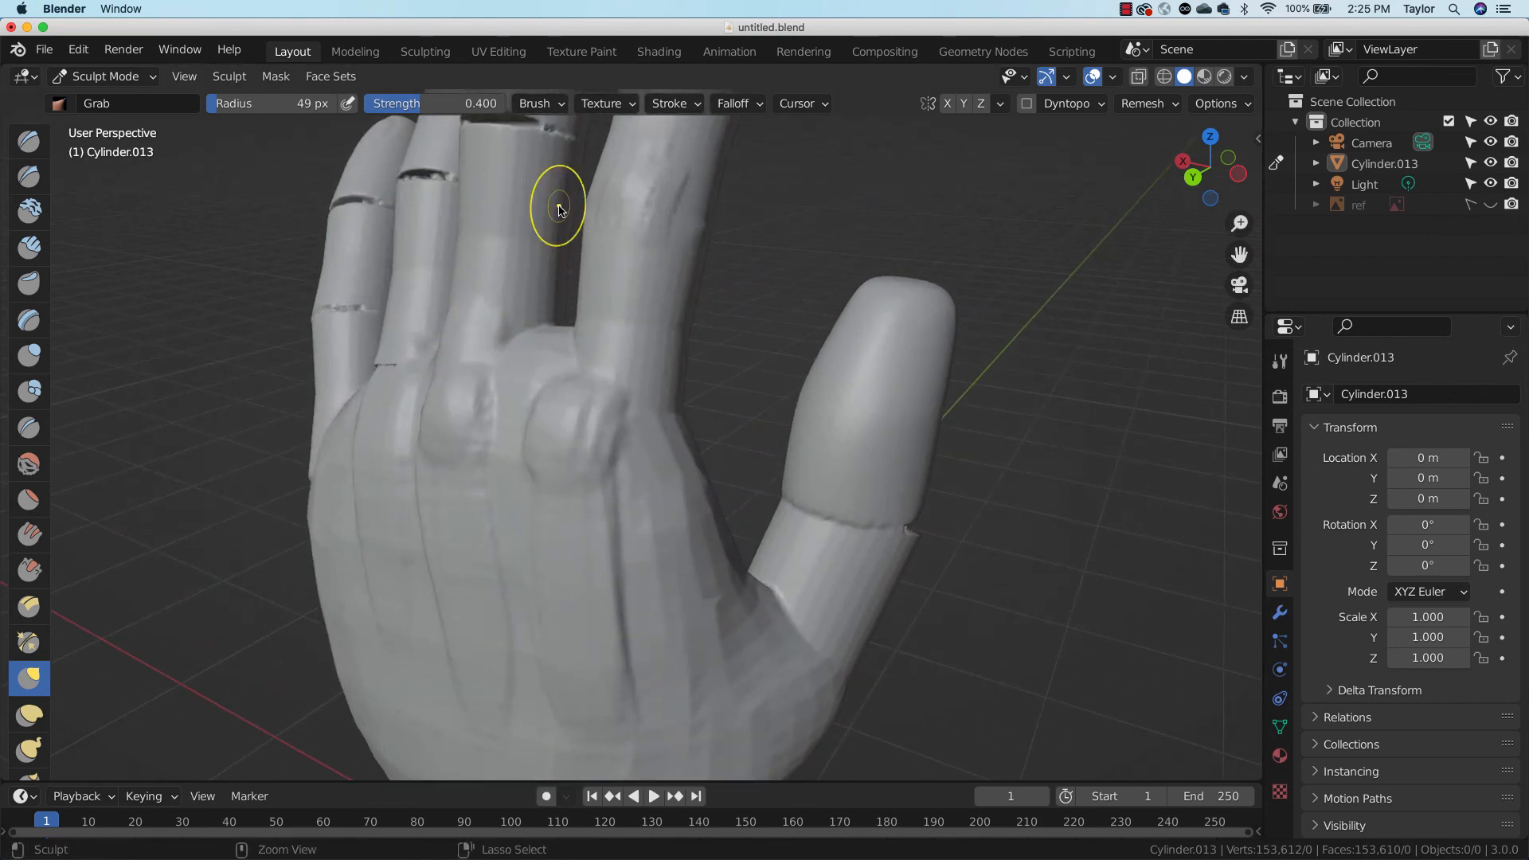
Build up the middle finger's base with Clay Strips and blend its knuckle into the finger and back of the hand
{"action": "left_click", "coordinate": [29, 248]}
{"action": "left_click_drag", "start_coordinate": [470, 346], "coordinate": [470, 294]}
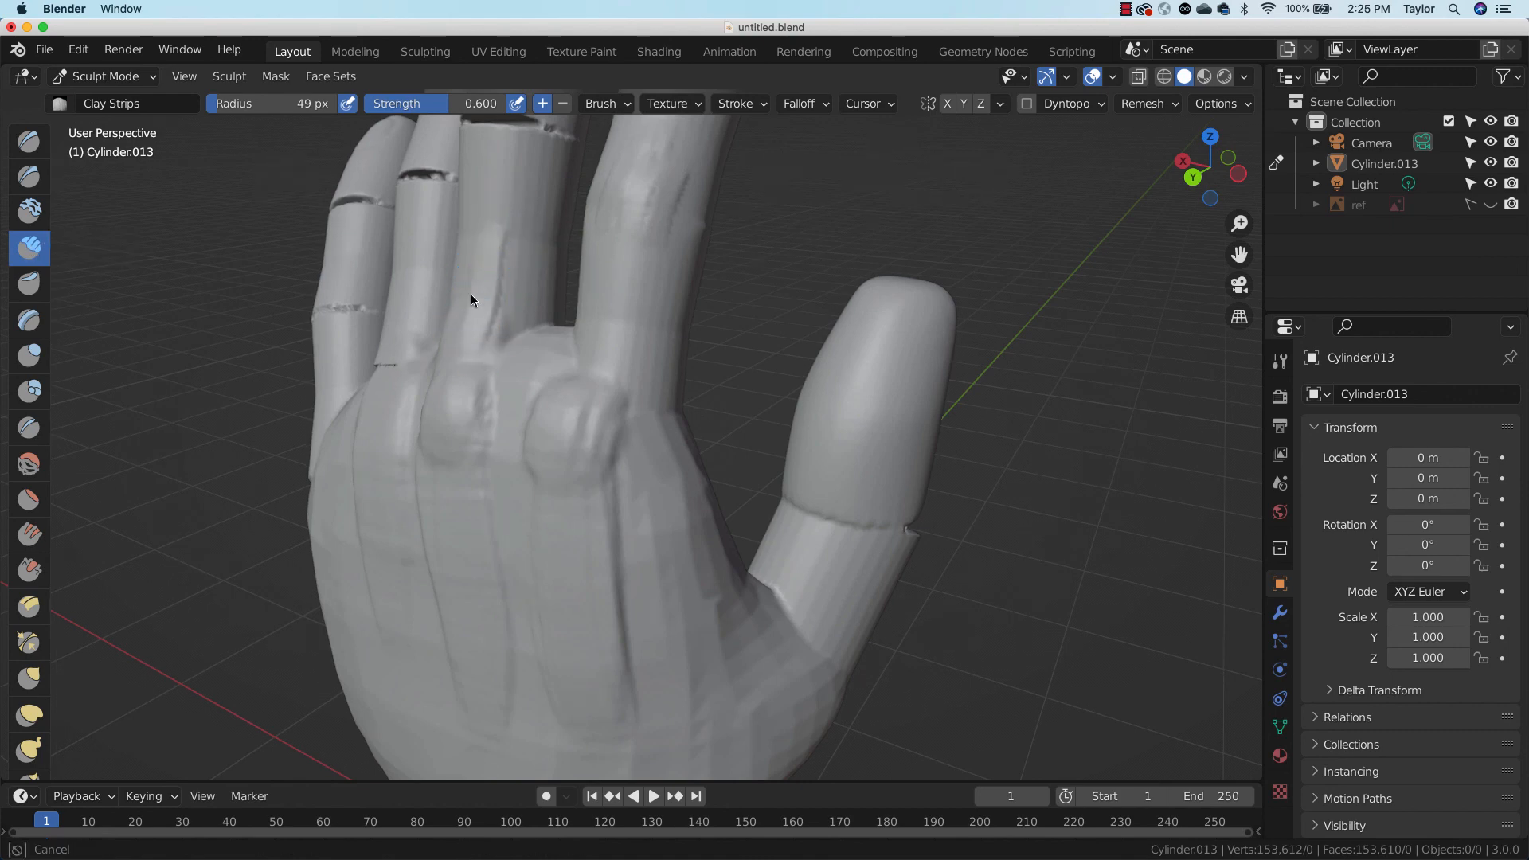
{"action": "left_click_drag", "start_coordinate": [495, 223], "coordinate": [490, 215]}
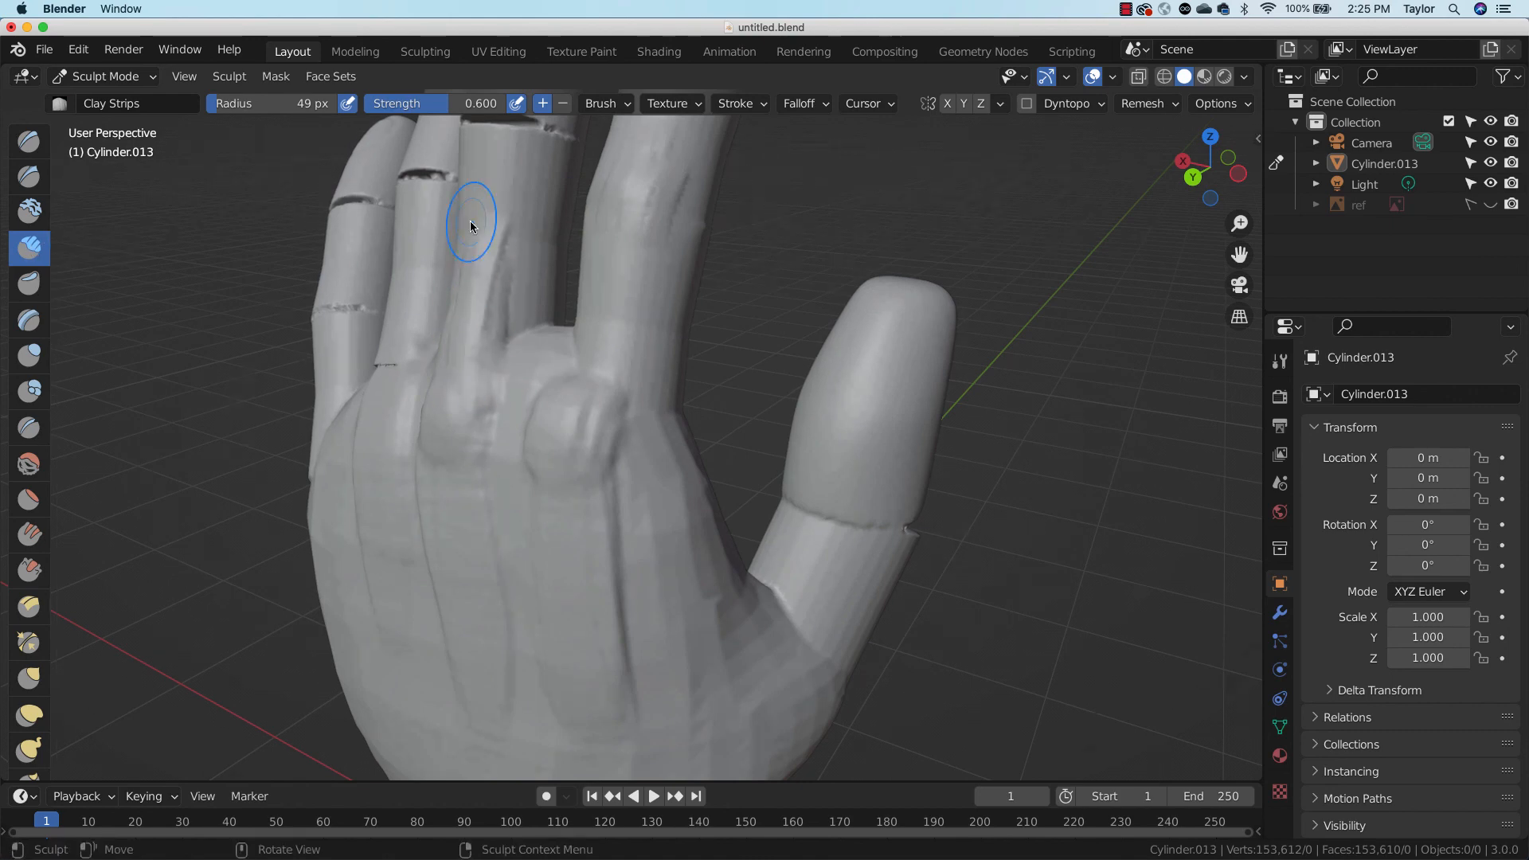
{"action": "left_click_drag", "start_coordinate": [487, 348], "coordinate": [507, 243]}
{"action": "mouse_move", "coordinate": [520, 374]}
{"action": "left_mouse_down"}
{"action": "mouse_move", "coordinate": [528, 246]}
{"action": "mouse_move", "coordinate": [504, 271]}
{"action": "mouse_move", "coordinate": [500, 239]}
{"action": "left_mouse_up"}
{"action": "left_click_drag", "start_coordinate": [479, 378], "coordinate": [464, 321]}
{"action": "left_click_drag", "start_coordinate": [491, 419], "coordinate": [474, 375]}
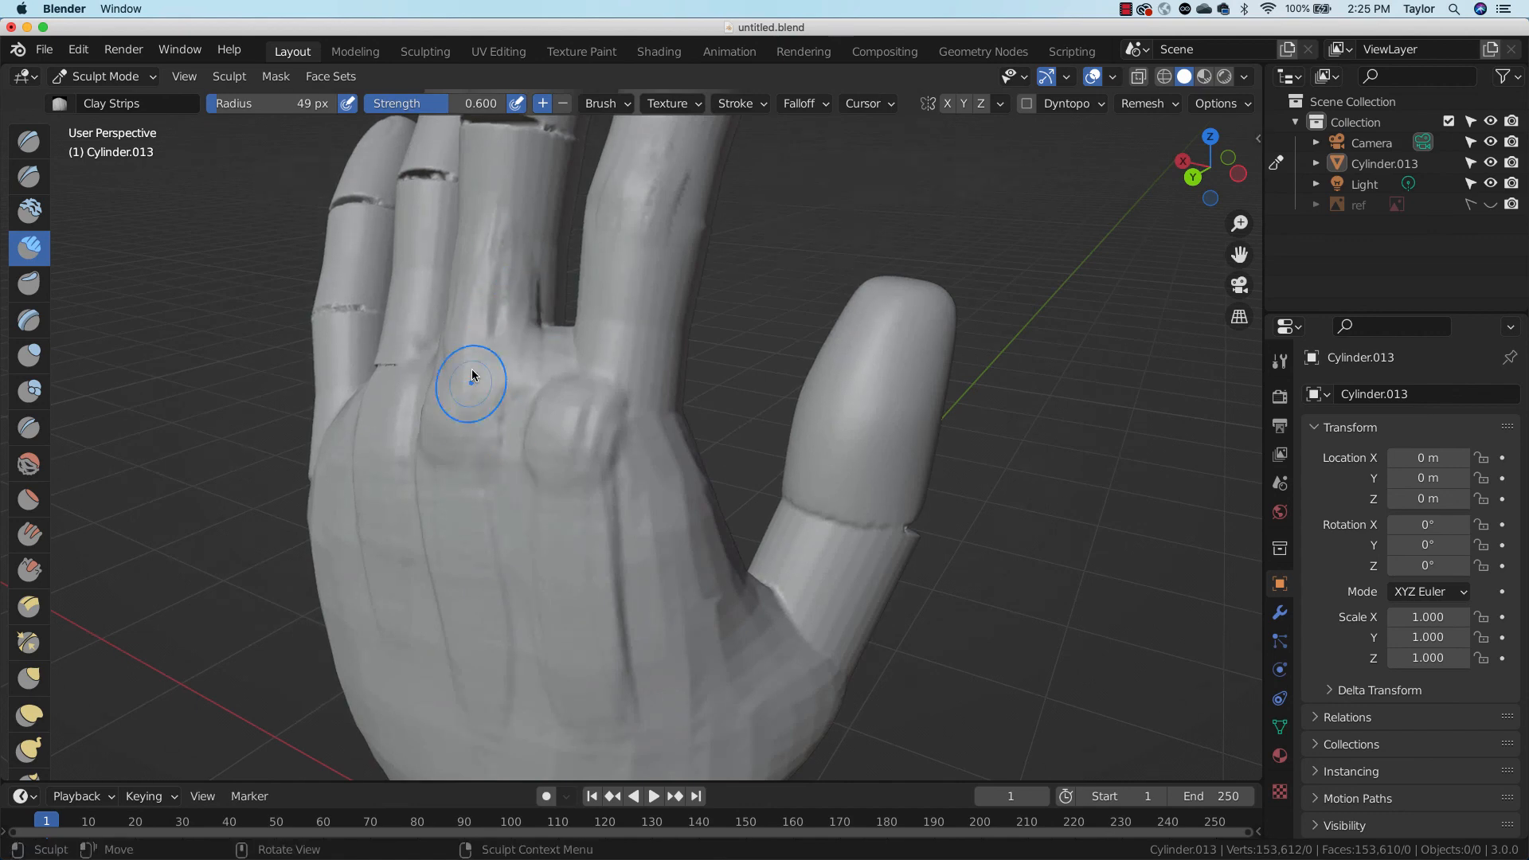
{"action": "left_click_drag", "start_coordinate": [450, 483], "coordinate": [452, 459]}
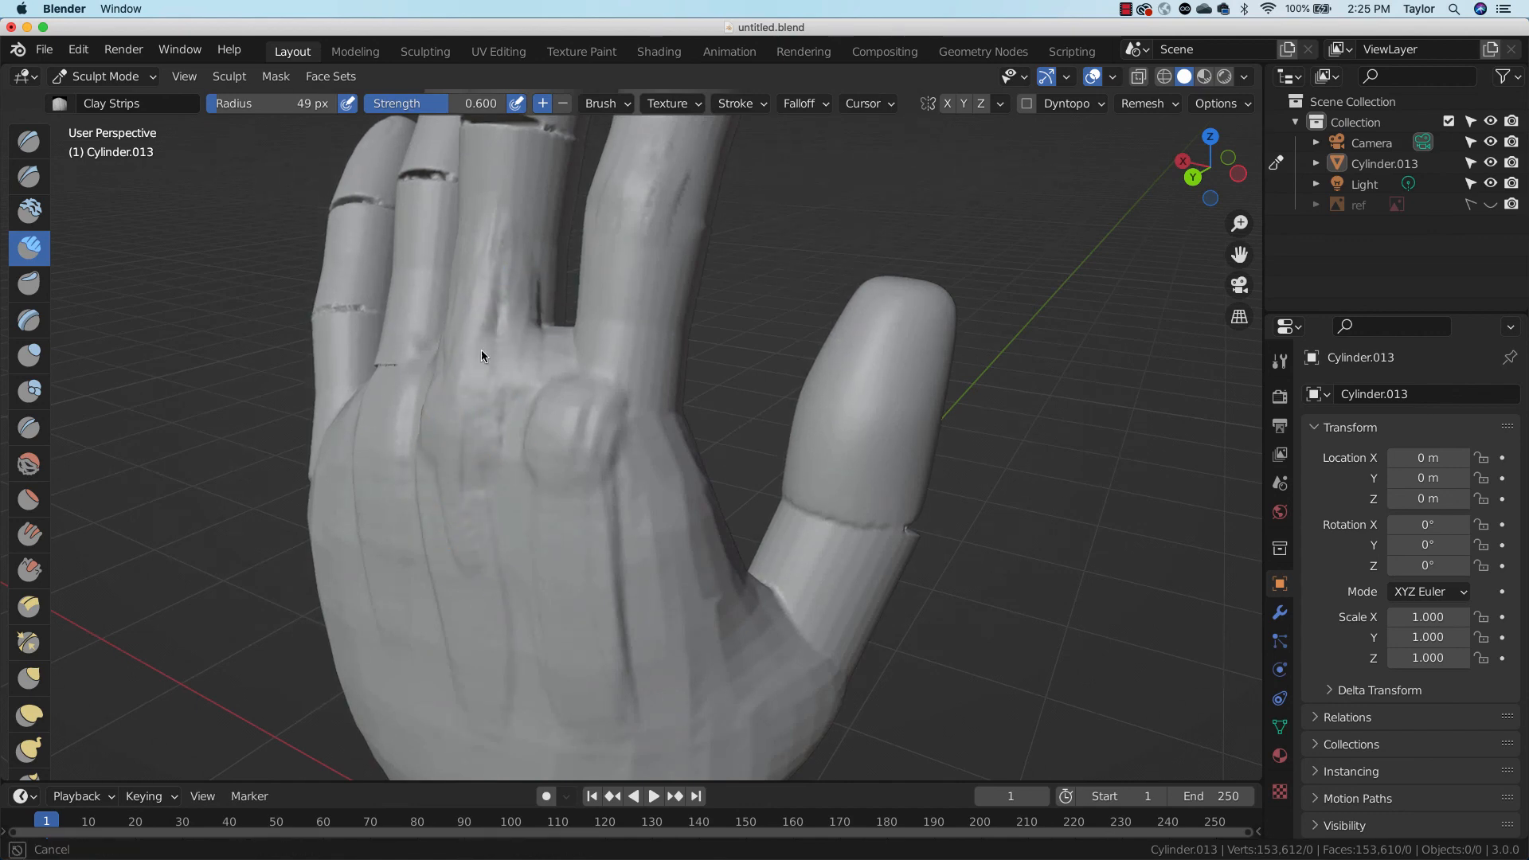
{"action": "middle_click_drag", "start_coordinate": [880, 395], "coordinate": [840, 409]}
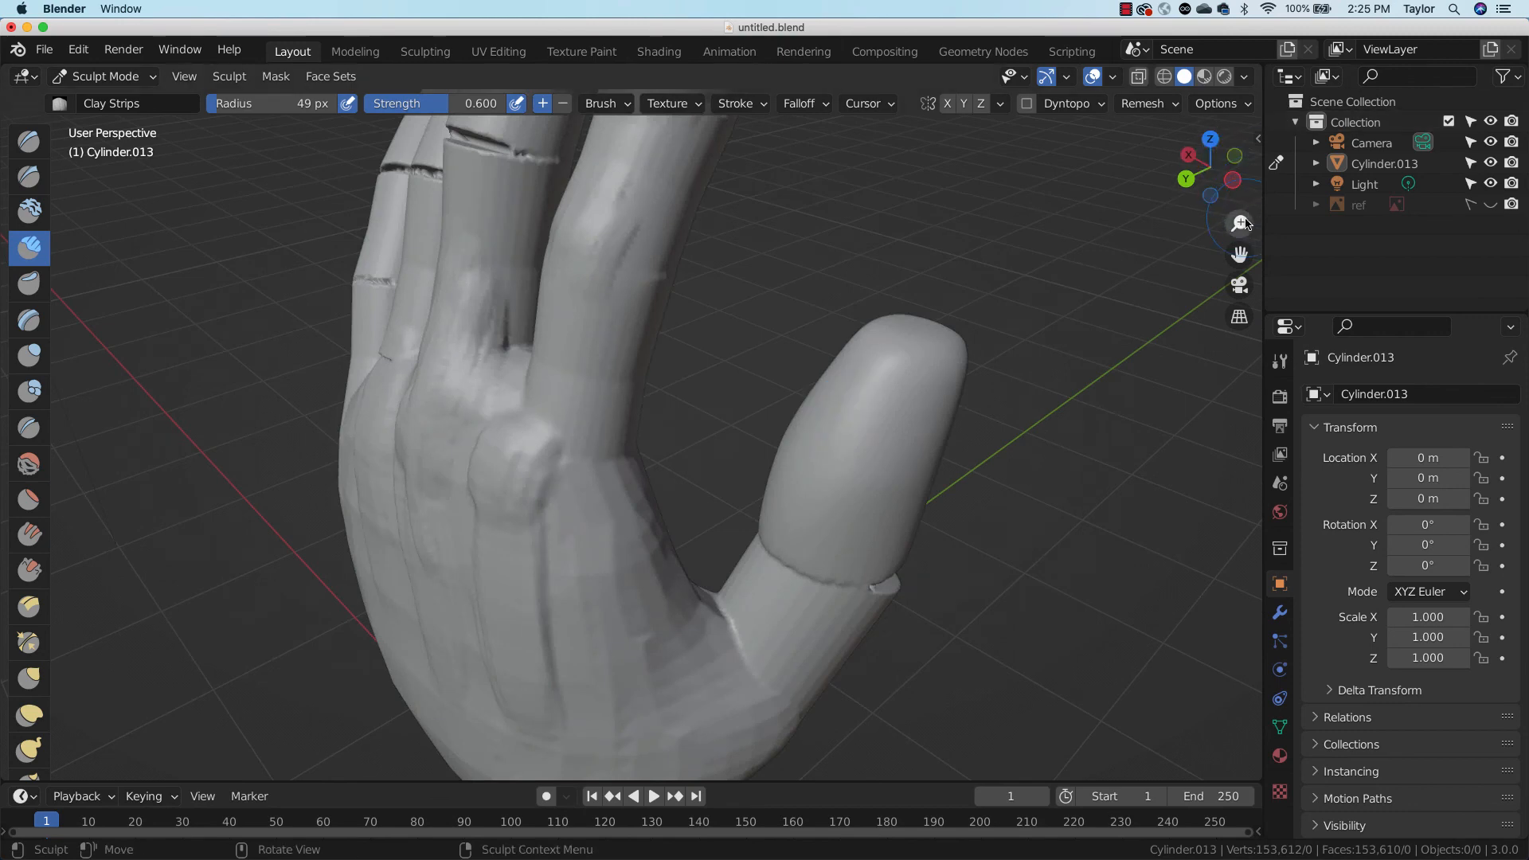
Smooth the faceted surface in the centre of the palm and around the base of the thumb
{"action": "left_click_drag", "start_coordinate": [1242, 225], "coordinate": [1240, 350]}
{"action": "mouse_move", "coordinate": [976, 462]}
{"action": "middle_mouse_down"}
{"action": "mouse_move", "coordinate": [684, 359]}
{"action": "mouse_move", "coordinate": [765, 390]}
{"action": "middle_mouse_up"}
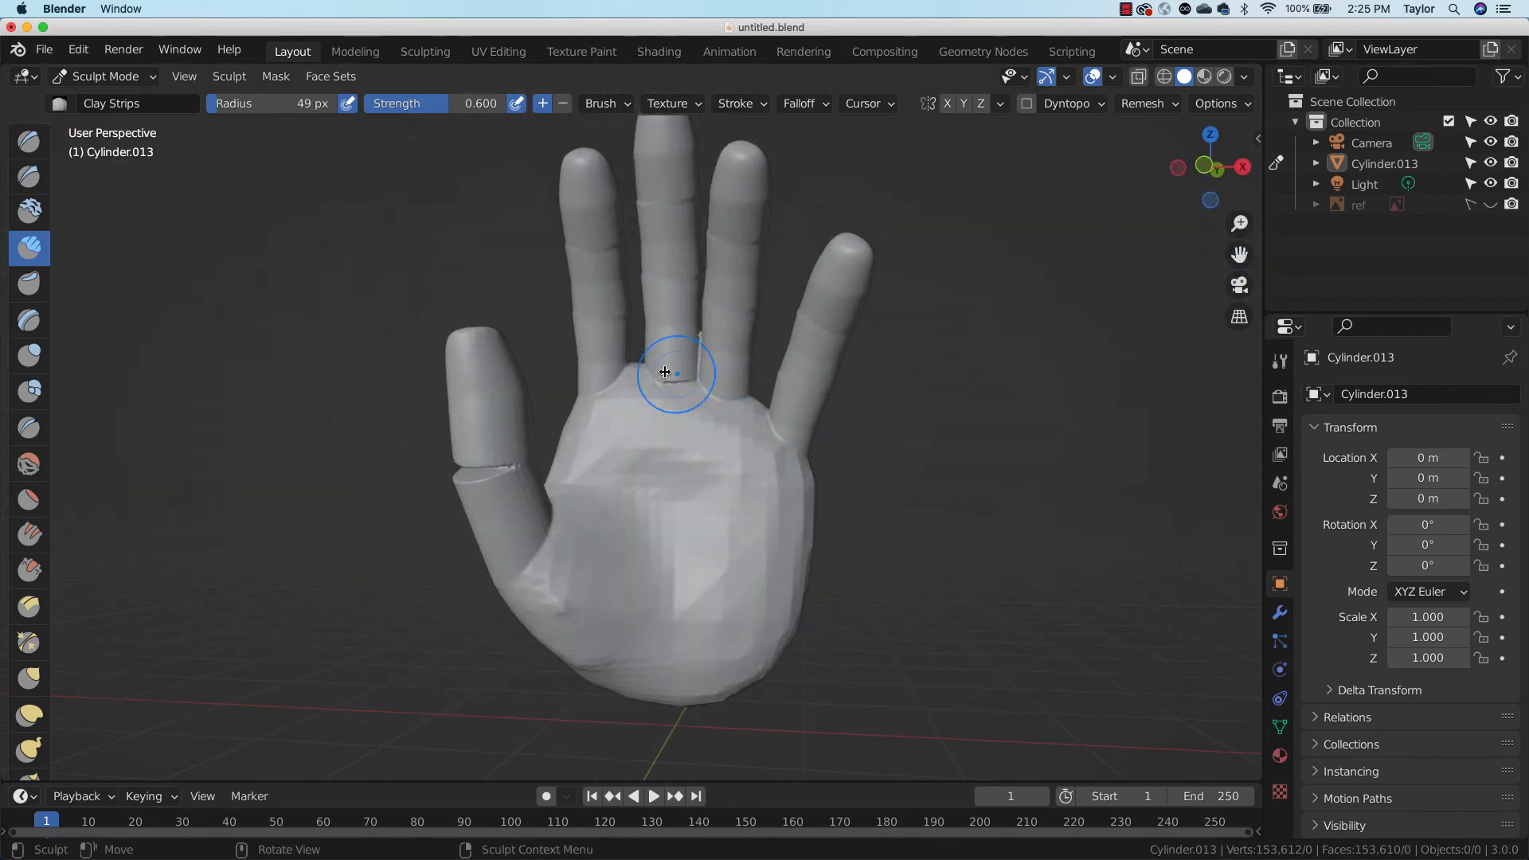
{"action": "mouse_move", "coordinate": [704, 468]}
{"action": "left_mouse_down", "text": "shift"}
{"action": "mouse_move", "coordinate": [662, 481]}
{"action": "mouse_move", "coordinate": [633, 457]}
{"action": "left_mouse_up", "text": "shift"}
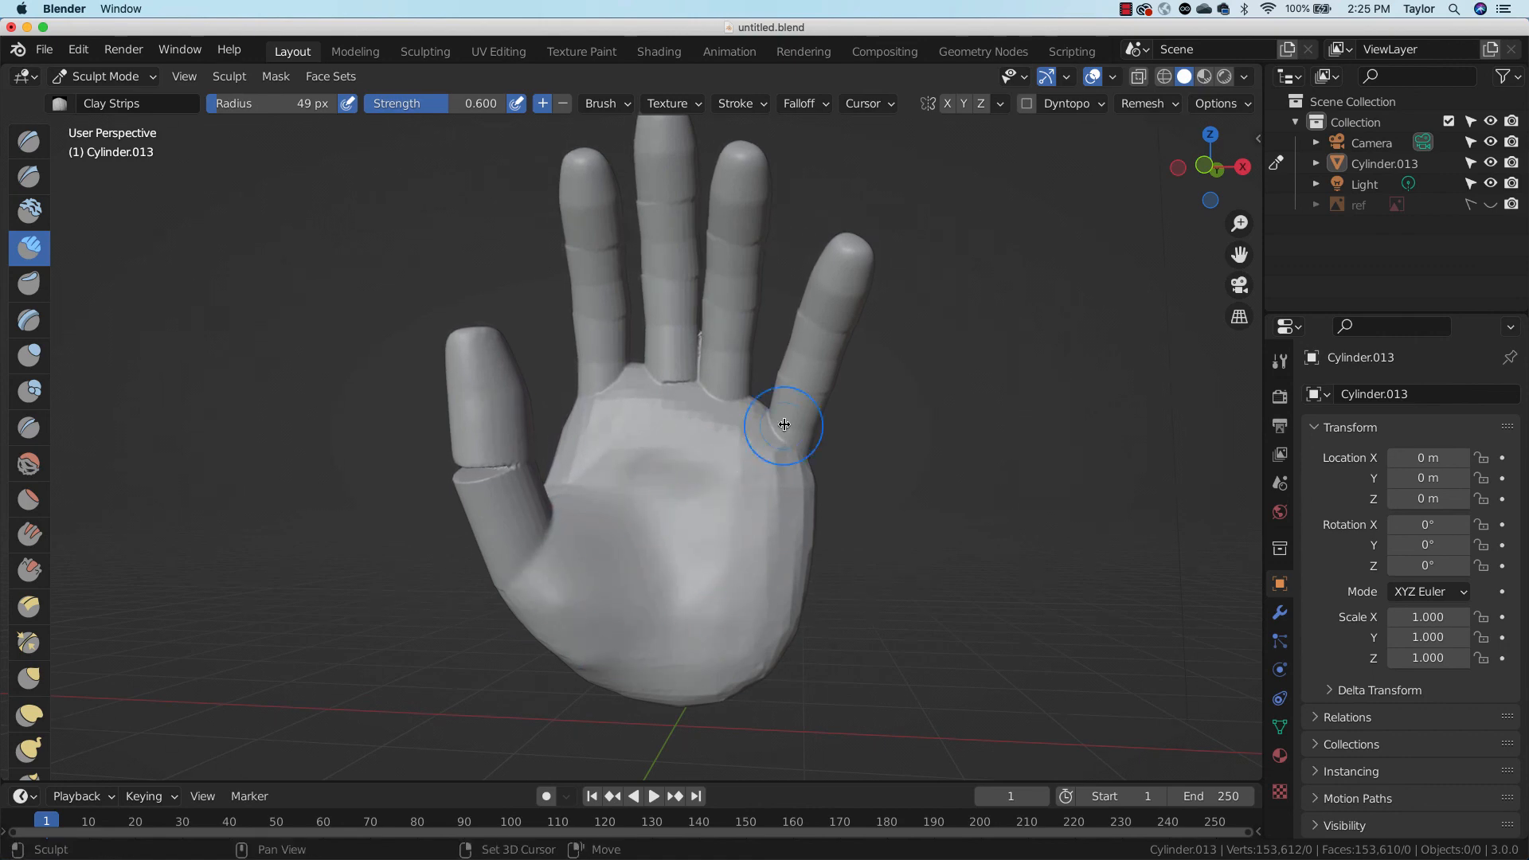
Carve crease lines across the palm and around the thumb base with the Draw Sharp brush at a 13 px radius
{"action": "left_click", "coordinate": [28, 176]}
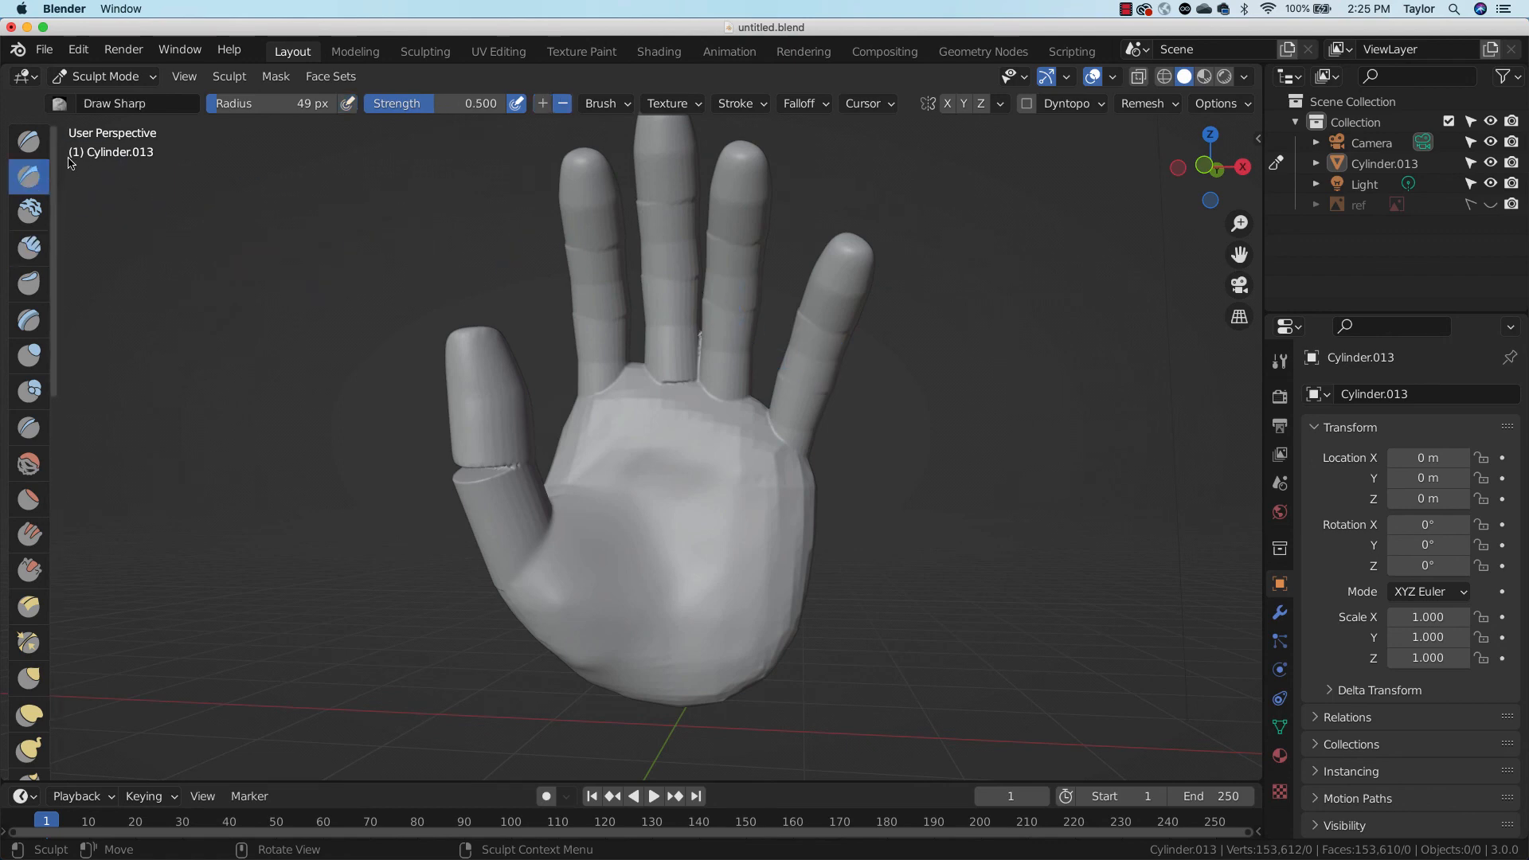
{"action": "key", "text": "f"}
{"action": "left_click", "coordinate": [669, 477]}
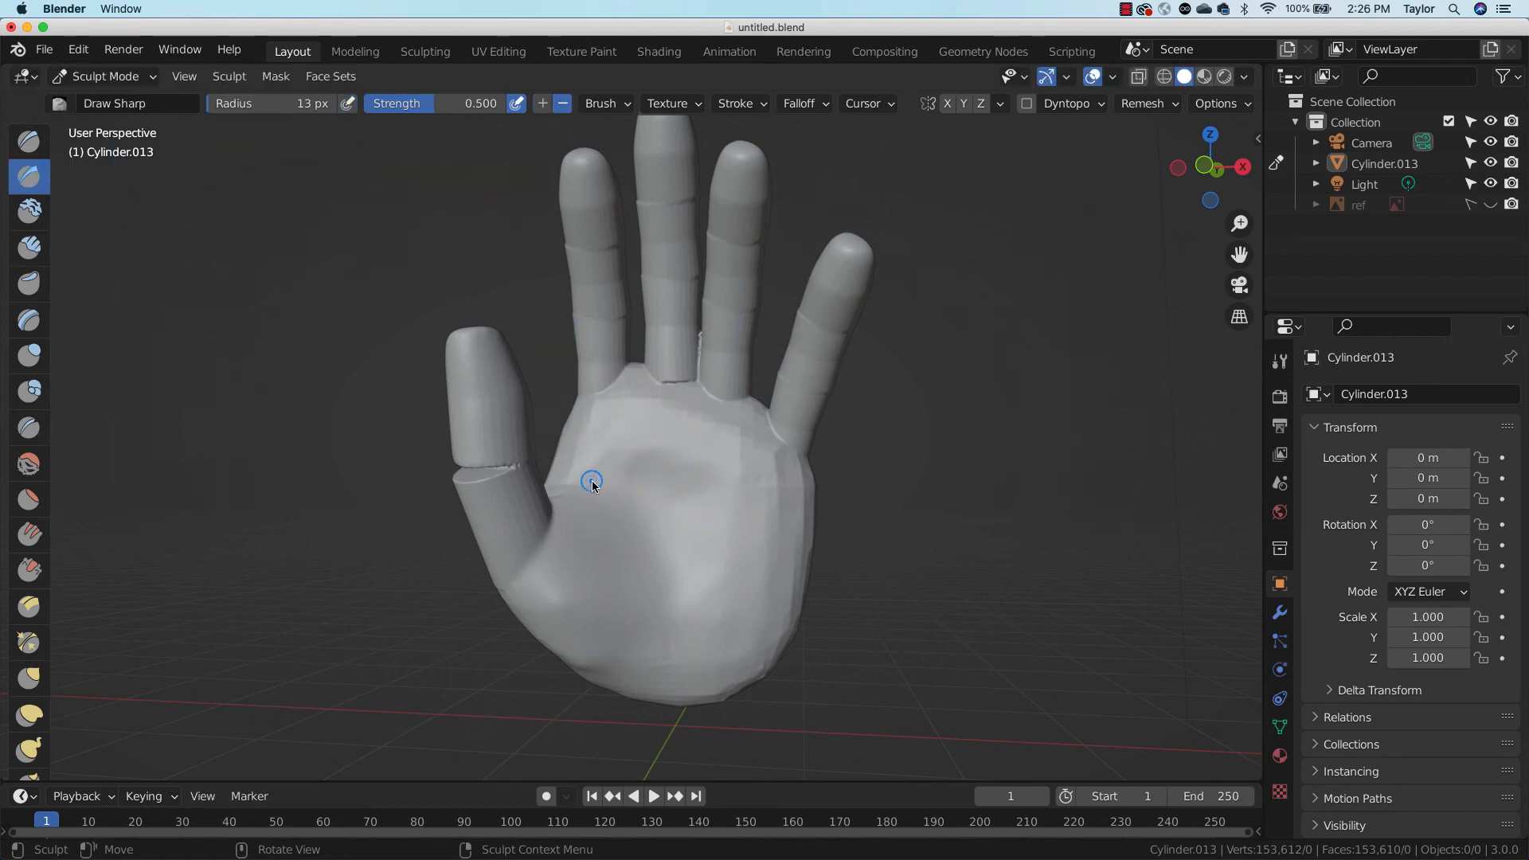
{"action": "left_click_drag", "start_coordinate": [636, 443], "coordinate": [834, 483]}
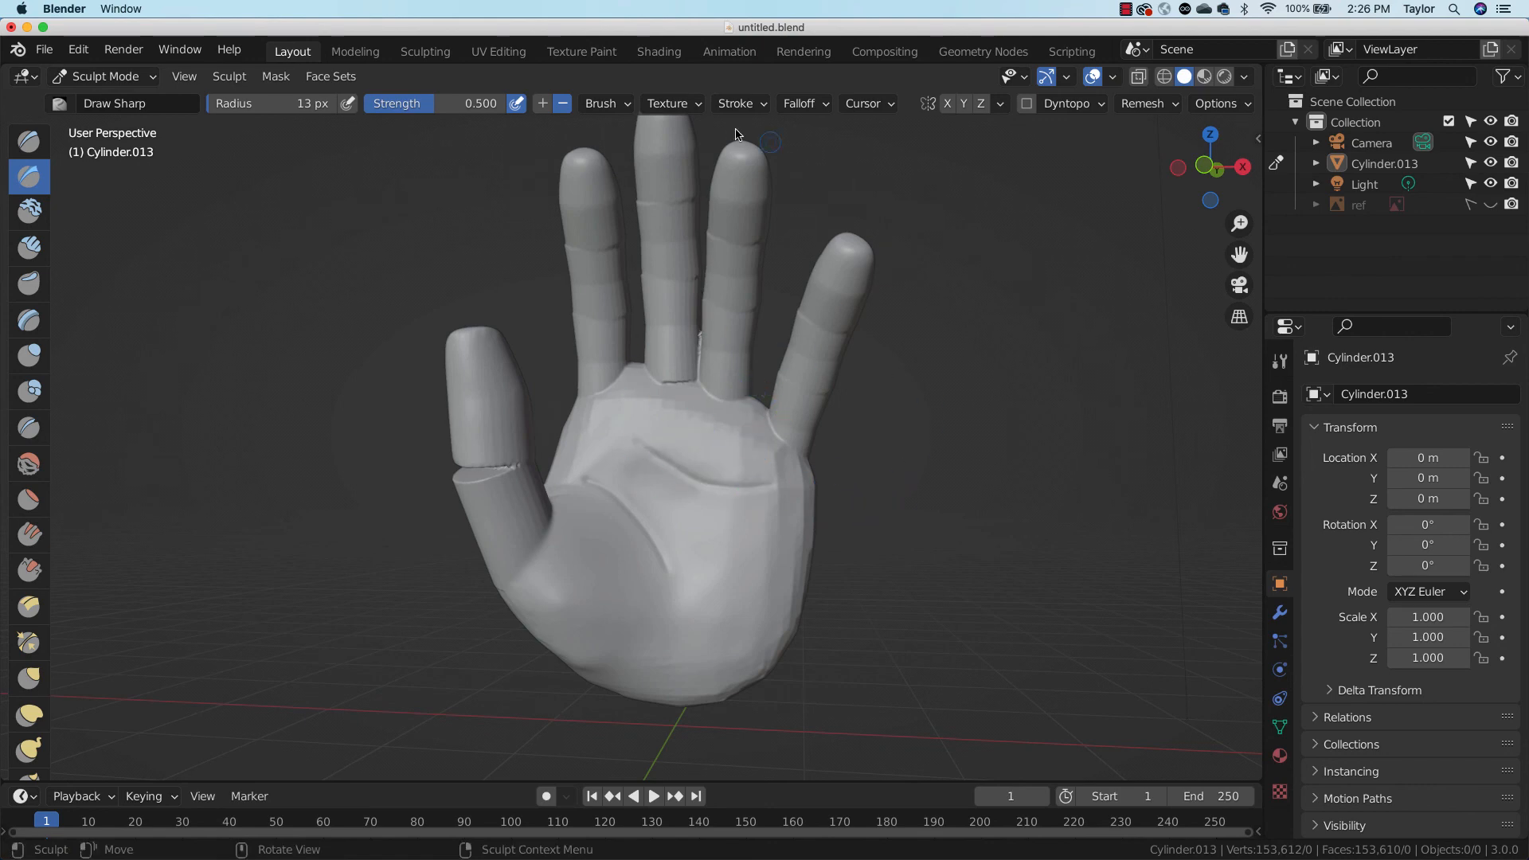
{"action": "middle_click_drag", "start_coordinate": [816, 551], "coordinate": [854, 545]}
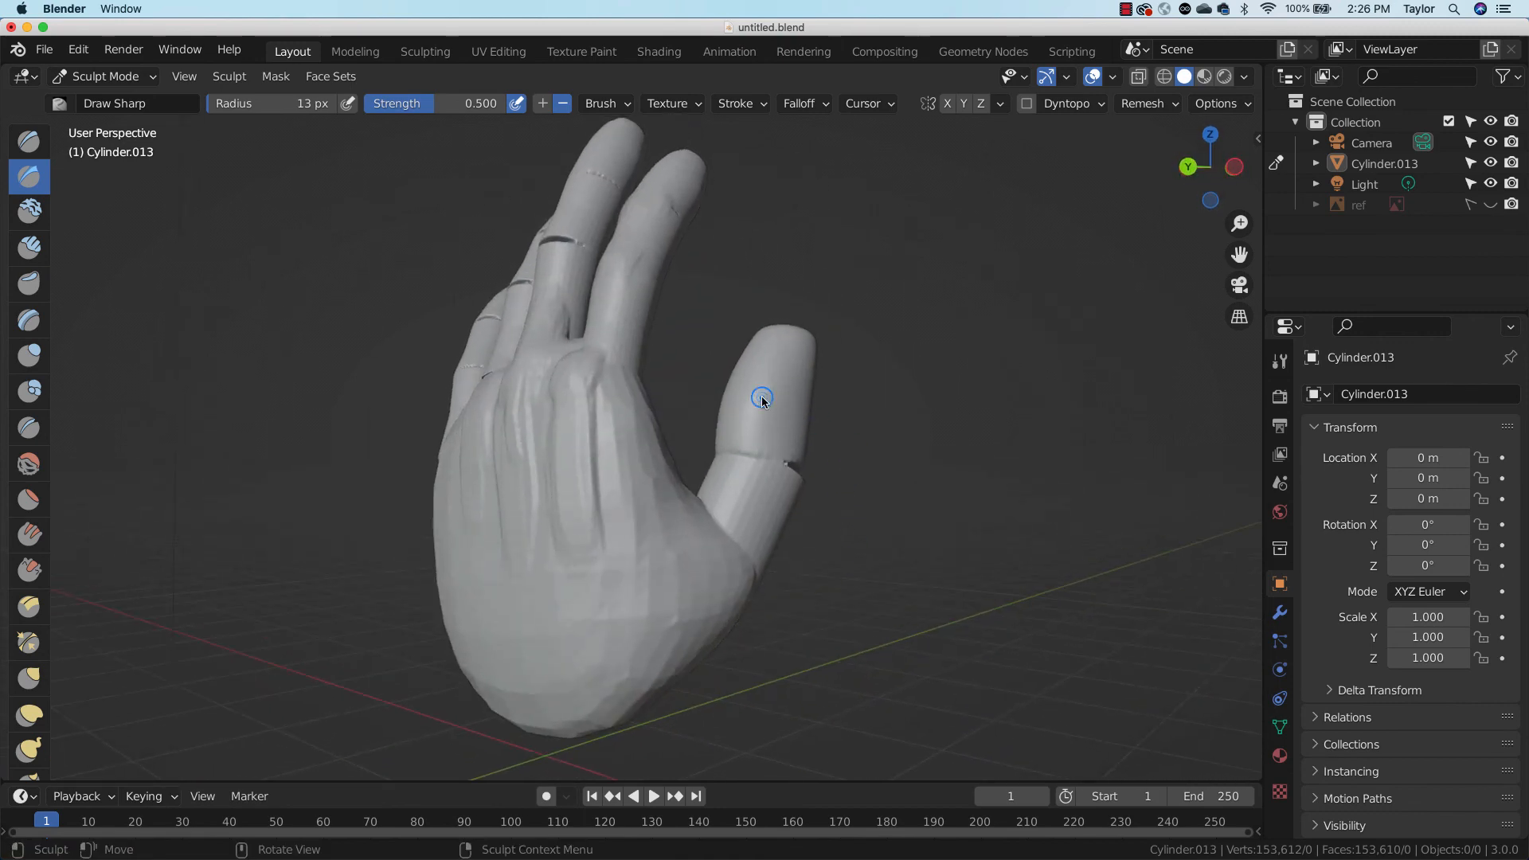